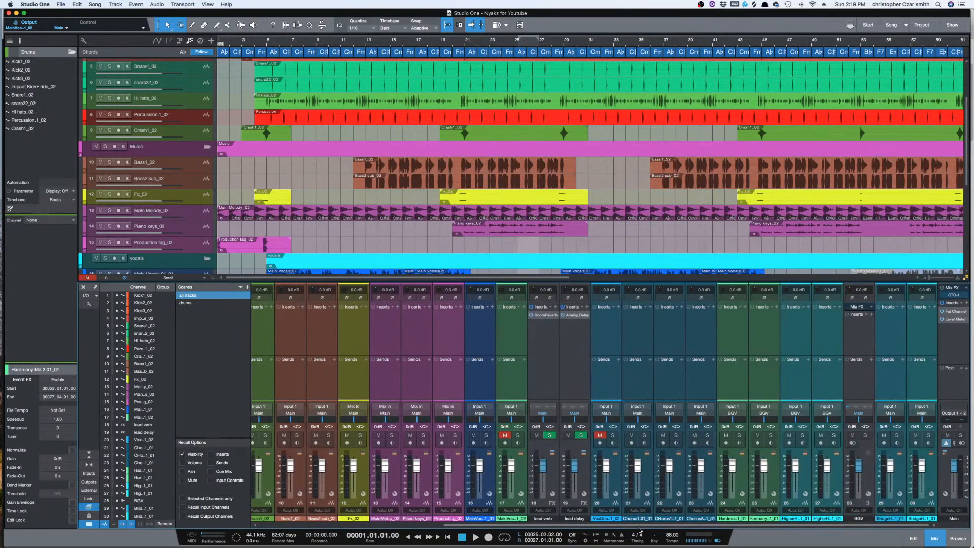
- Move the lead verb and lead delay effect channels together to sit beside the BGV bus, after the Higher Harmony channels
{"action": "left_click", "coordinate": [542, 342]}
{"action": "left_click", "coordinate": [563, 351], "text": "shift"}
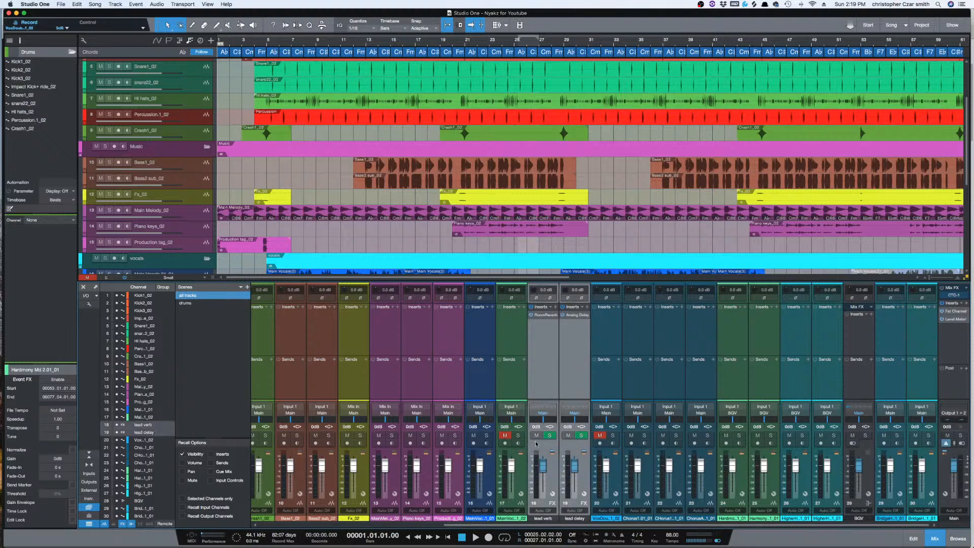
{"action": "scroll", "coordinate": [512, 528], "scroll_direction": "left", "scroll_amount": 3}
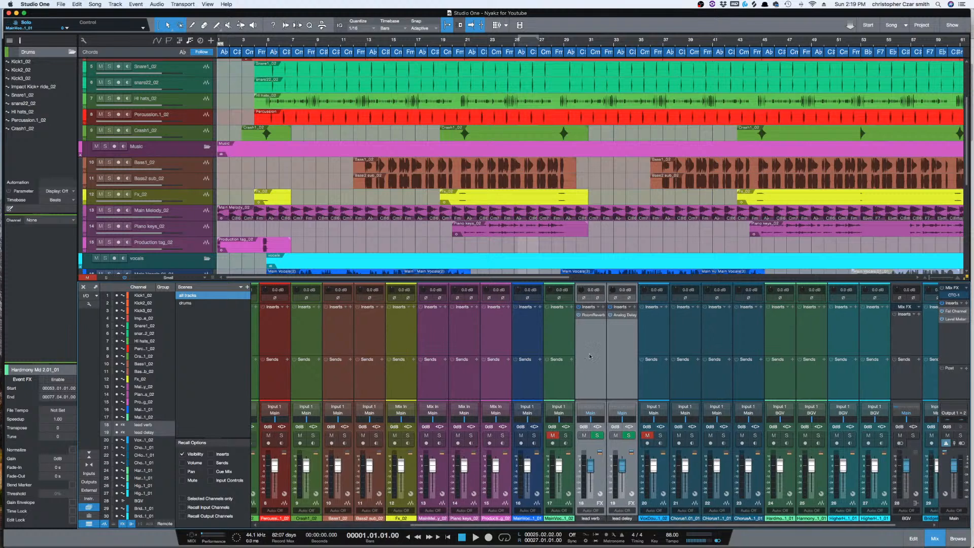
{"action": "left_click_drag", "start_coordinate": [799, 361], "coordinate": [891, 381]}
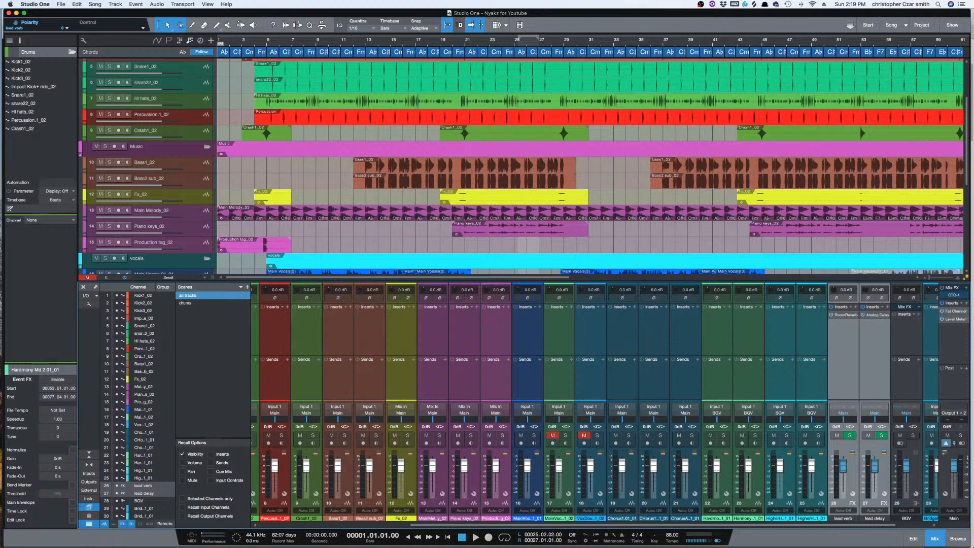
- Fit the whole song and more tracks in the arrangement view and play it from the beginning
{"action": "key", "text": "w"}
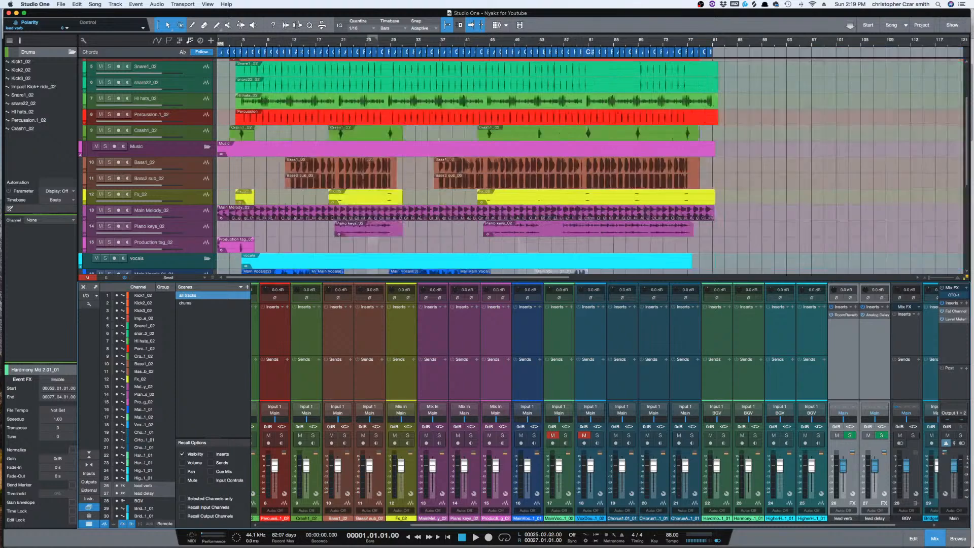
{"action": "key", "text": "shift+w"}
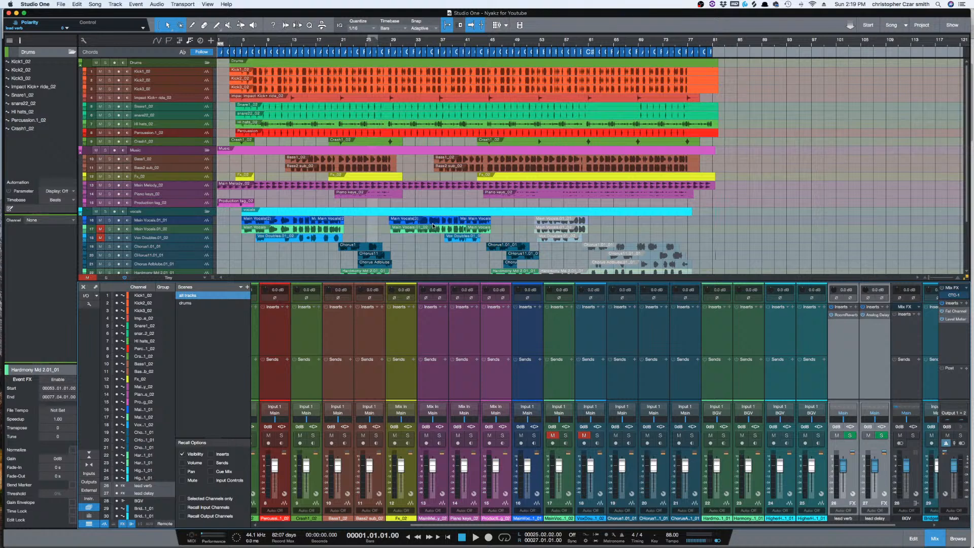
{"action": "scroll", "coordinate": [433, 225], "scroll_direction": "down", "scroll_amount": 3}
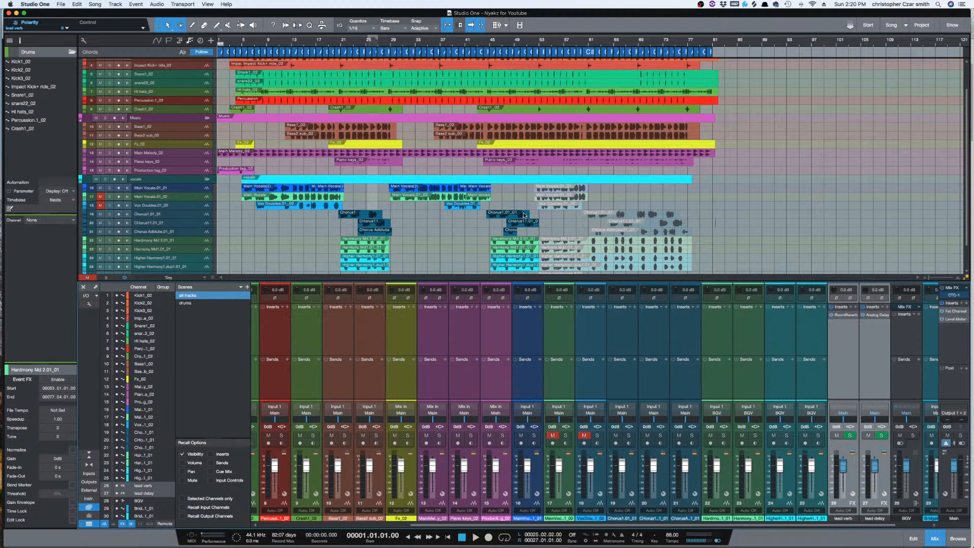
{"action": "key", "text": "space"}
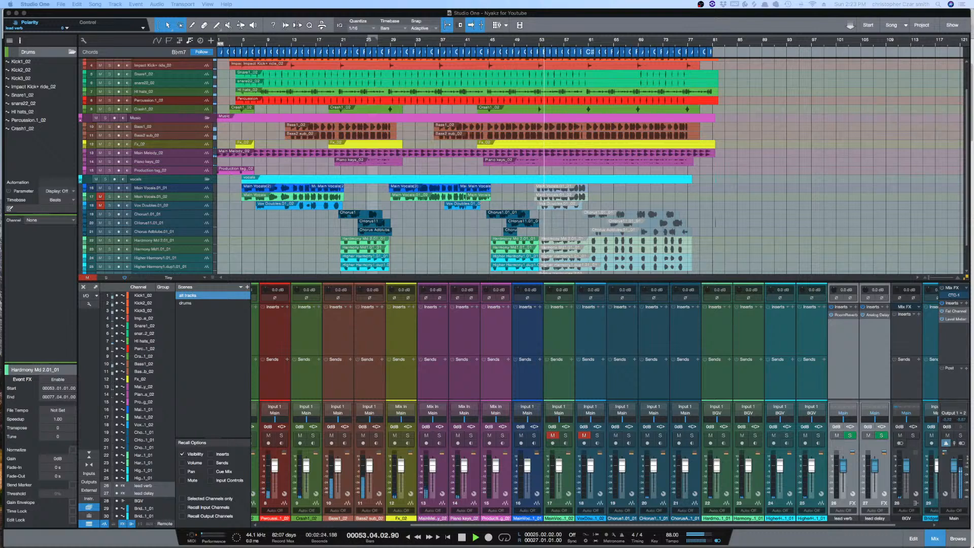
{"action": "key", "text": "space"}
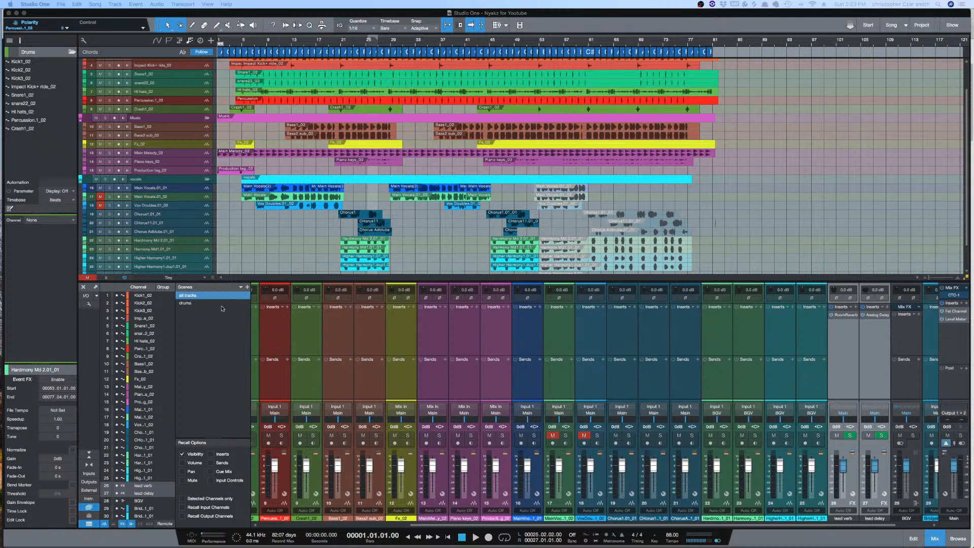
- Recall the all tracks scene and collapse the Drums and vocals folders, leaving only the Music folder expanded
{"action": "left_click", "coordinate": [202, 304]}
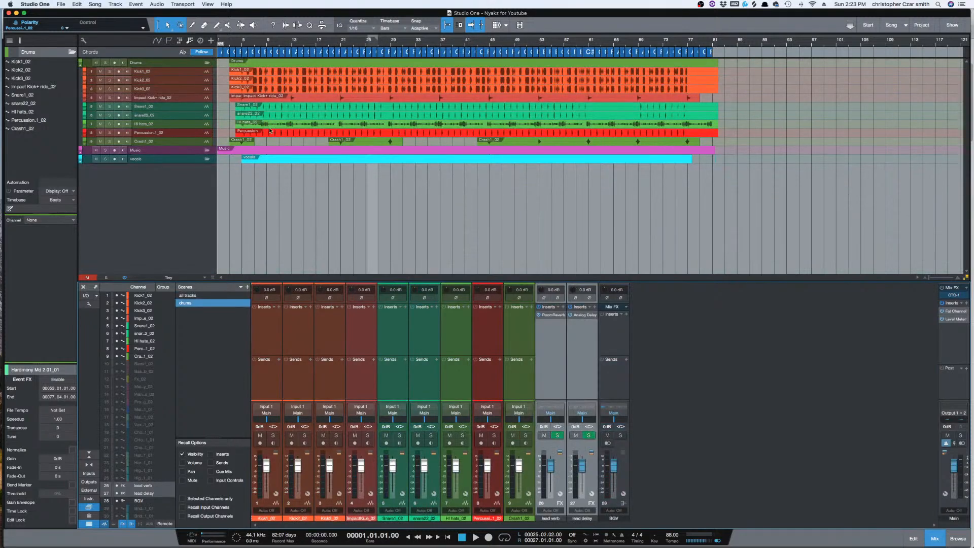
{"action": "left_click", "coordinate": [199, 296]}
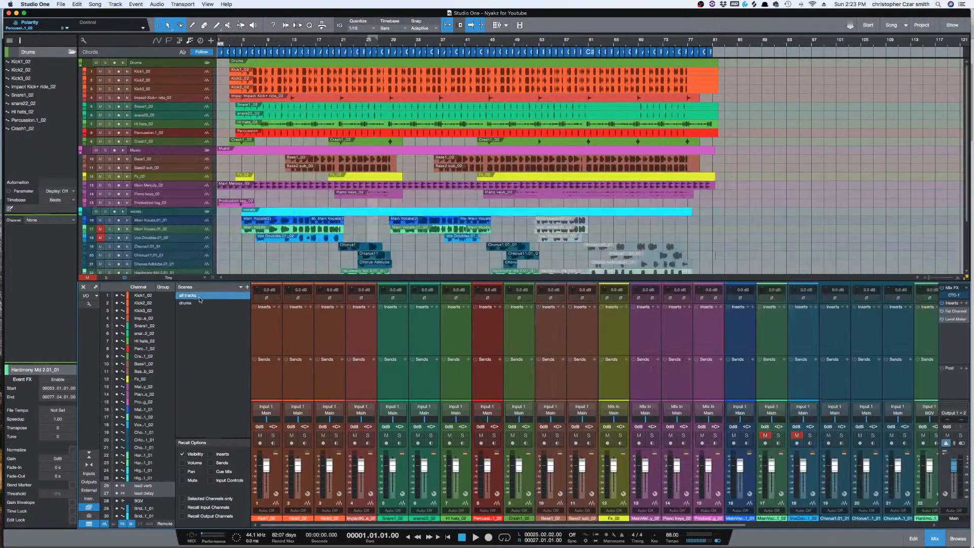
{"action": "left_click", "coordinate": [206, 64]}
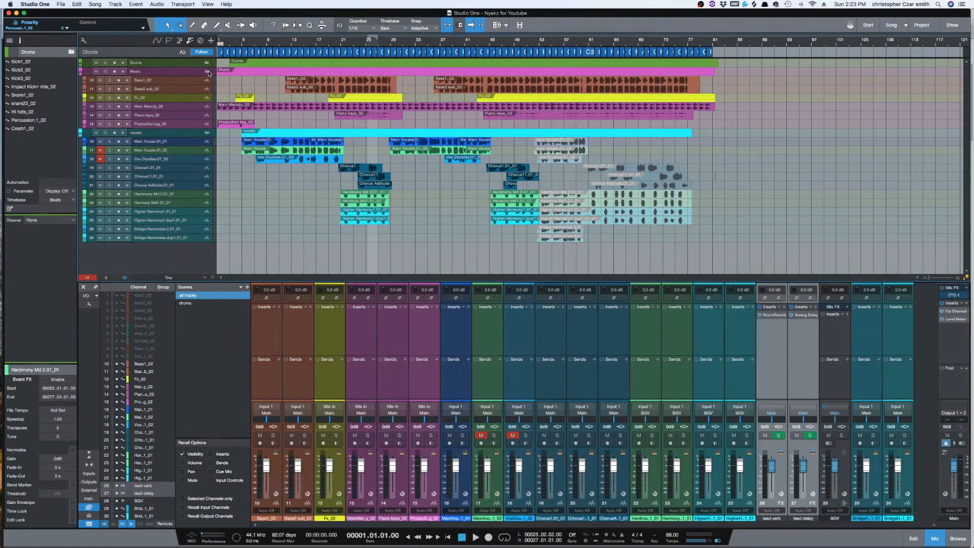
{"action": "left_click", "coordinate": [207, 72]}
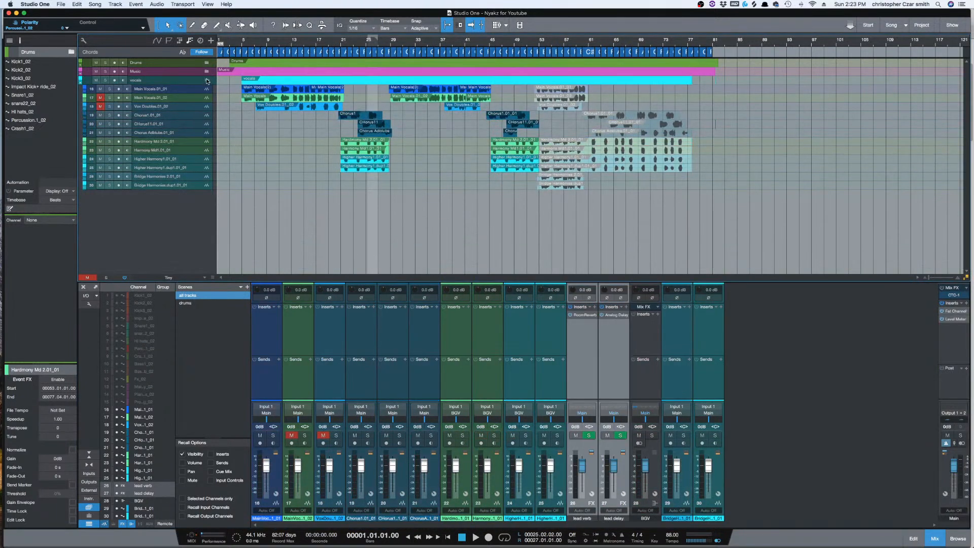
{"action": "left_click", "coordinate": [206, 80]}
{"action": "left_click", "coordinate": [206, 72]}
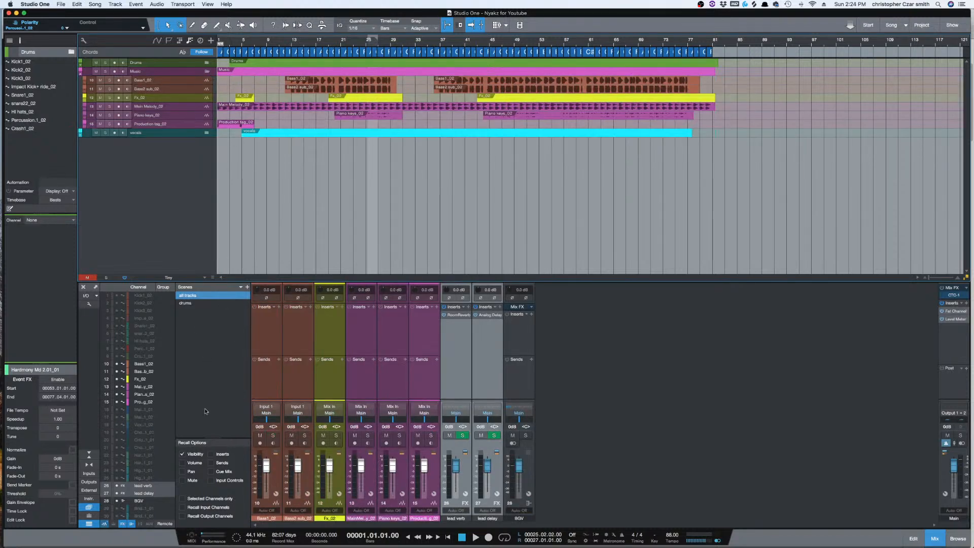
- Save the current mixer visibility as a scene named "music"
{"action": "left_click", "coordinate": [241, 287]}
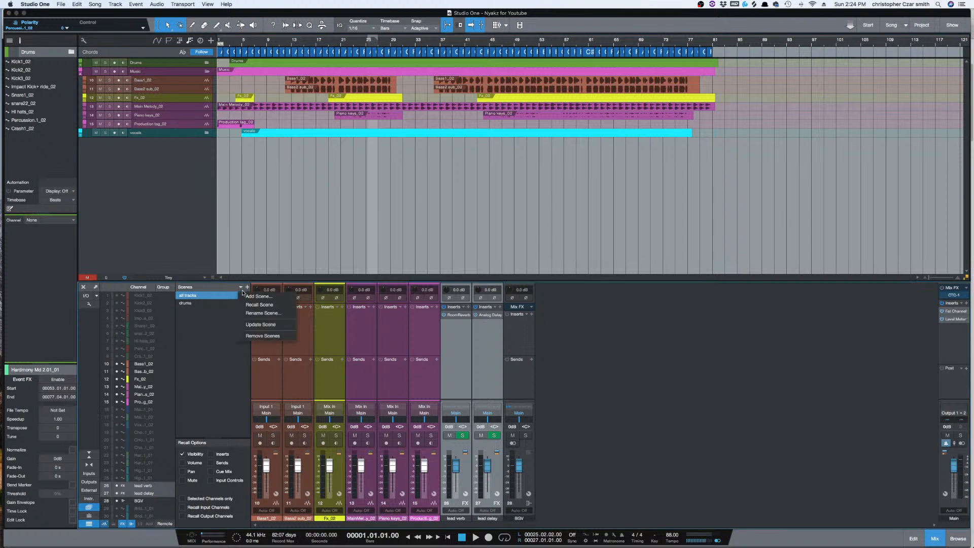
{"action": "left_click", "coordinate": [256, 297]}
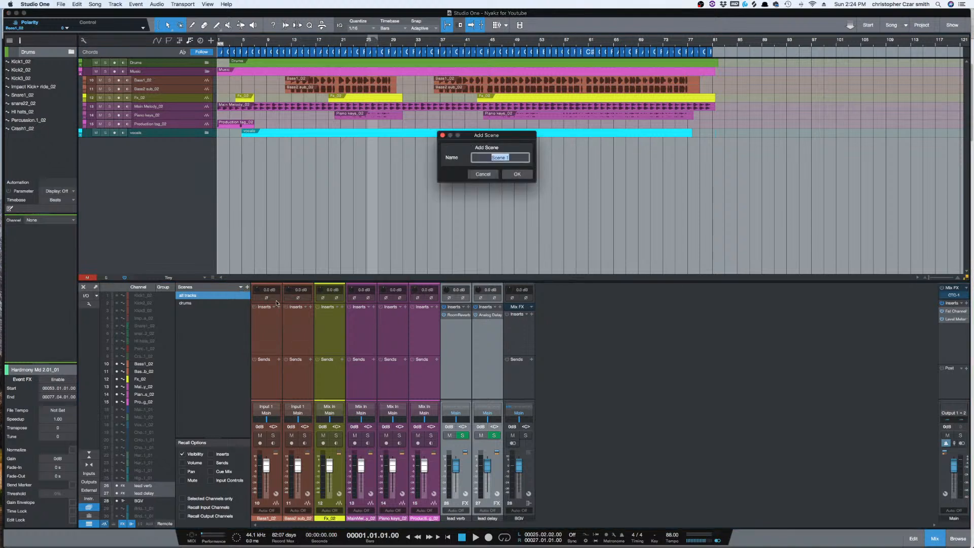
{"action": "type", "text": "music"}
{"action": "key", "text": "Return"}
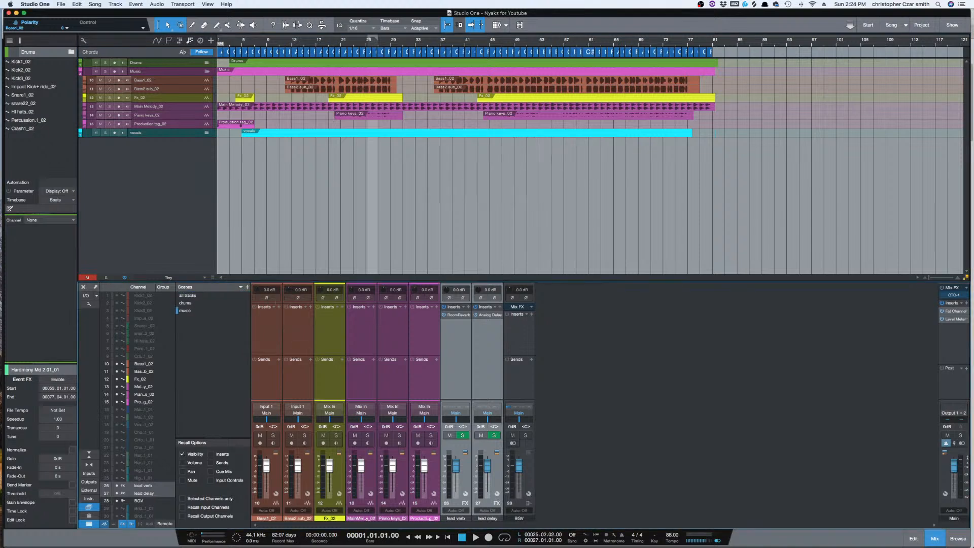
- Collapse the Music folder, expand the vocals folder and save that view as a scene named "vocals"
{"action": "left_click", "coordinate": [208, 71]}
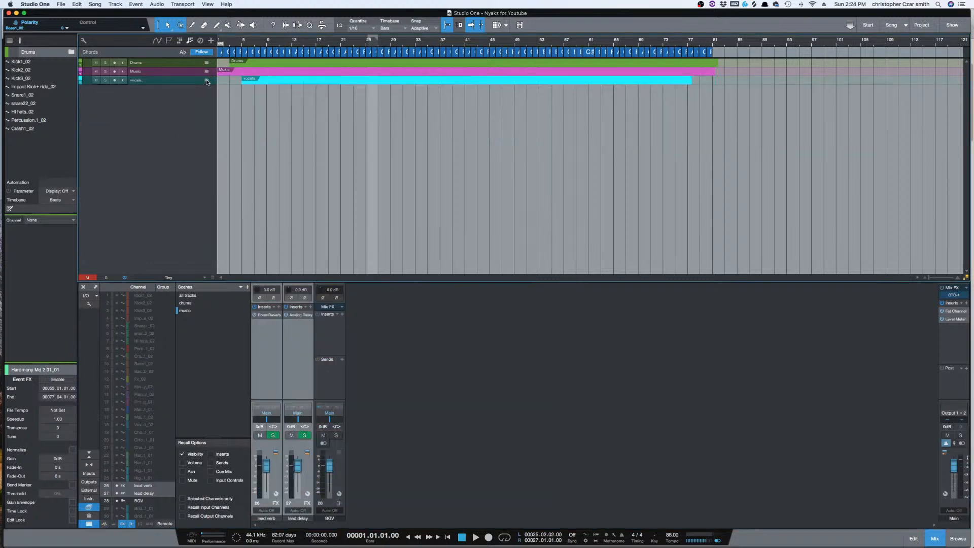
{"action": "left_click", "coordinate": [206, 81]}
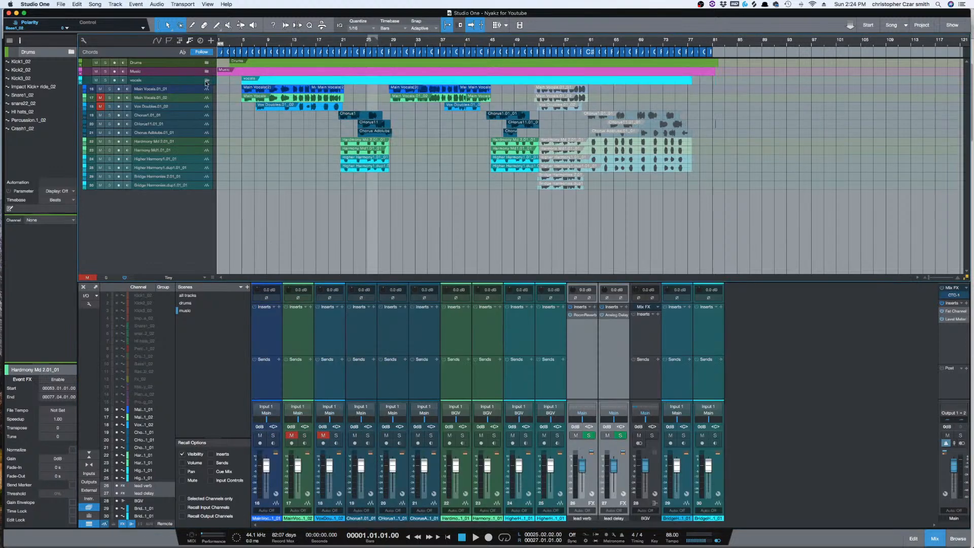
{"action": "left_click", "coordinate": [240, 288]}
{"action": "left_click", "coordinate": [258, 297]}
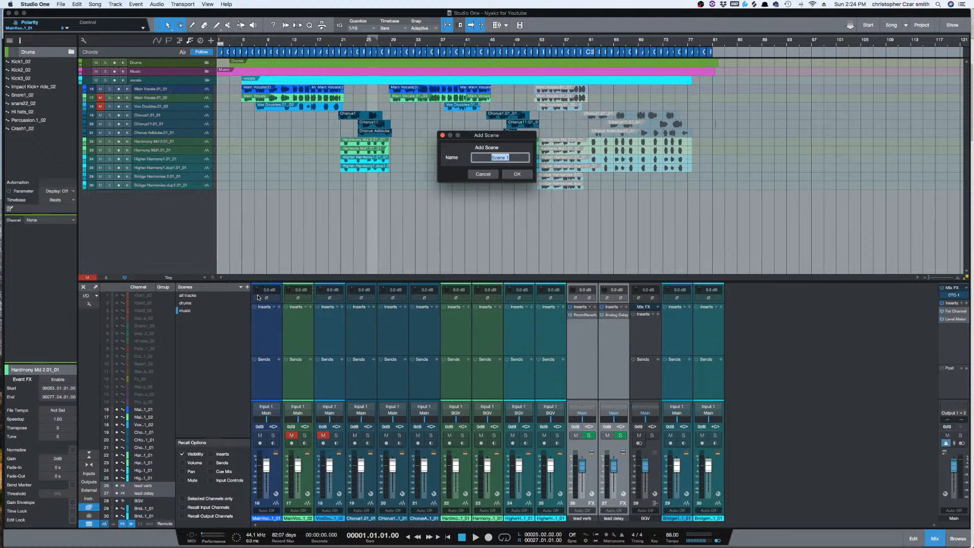
{"action": "type", "text": "vocals"}
{"action": "key", "text": "Return"}
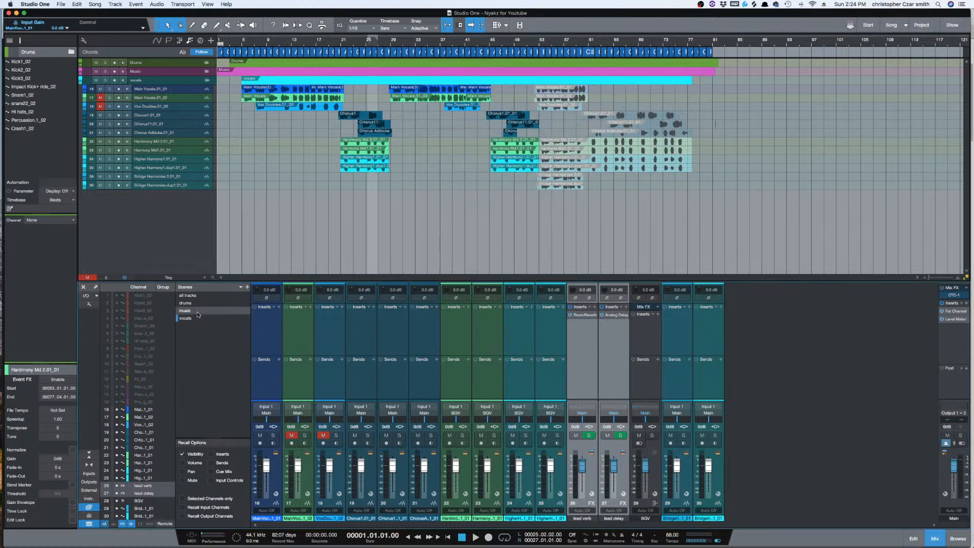
- Recall the music, drums and vocals scenes in turn to check them, ending on the all tracks scene
{"action": "left_click", "coordinate": [197, 313]}
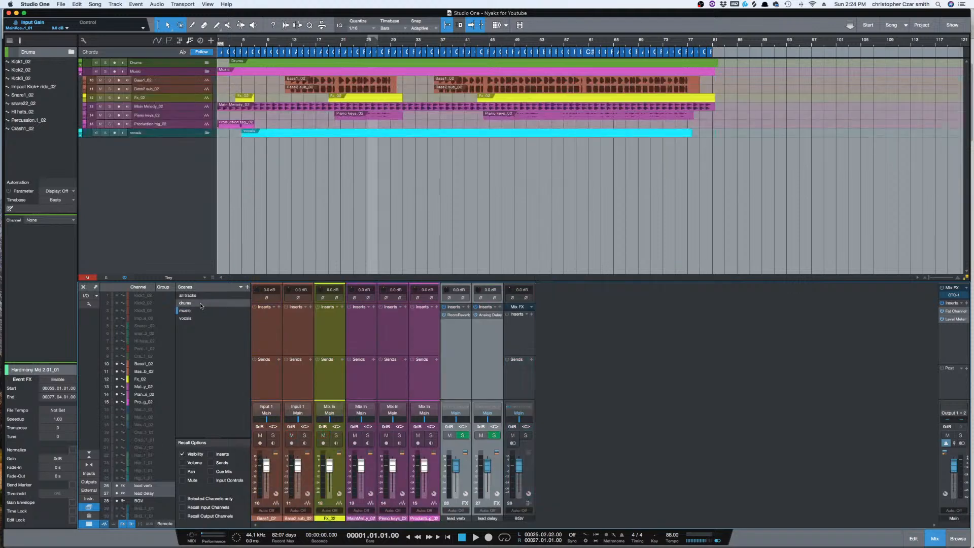
{"action": "left_click", "coordinate": [185, 304]}
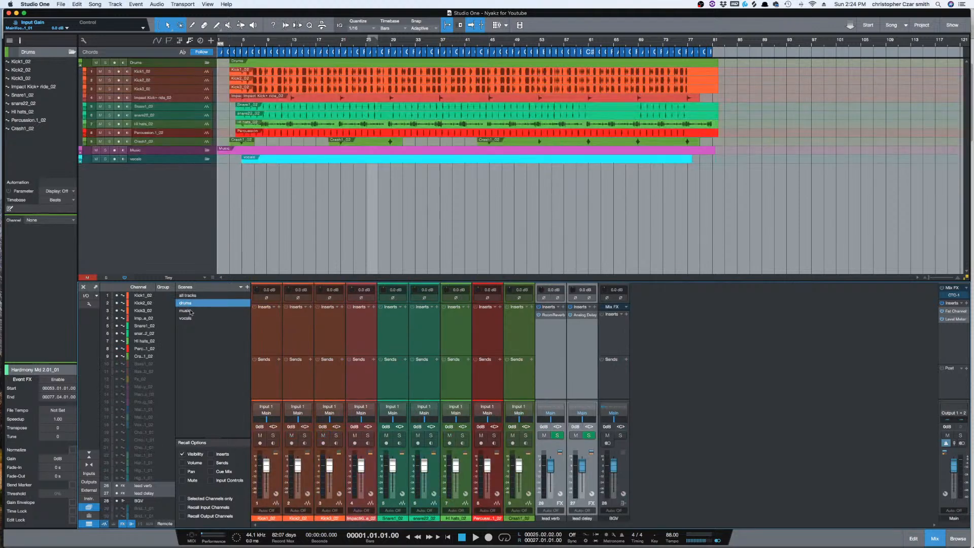
{"action": "left_click", "coordinate": [186, 318]}
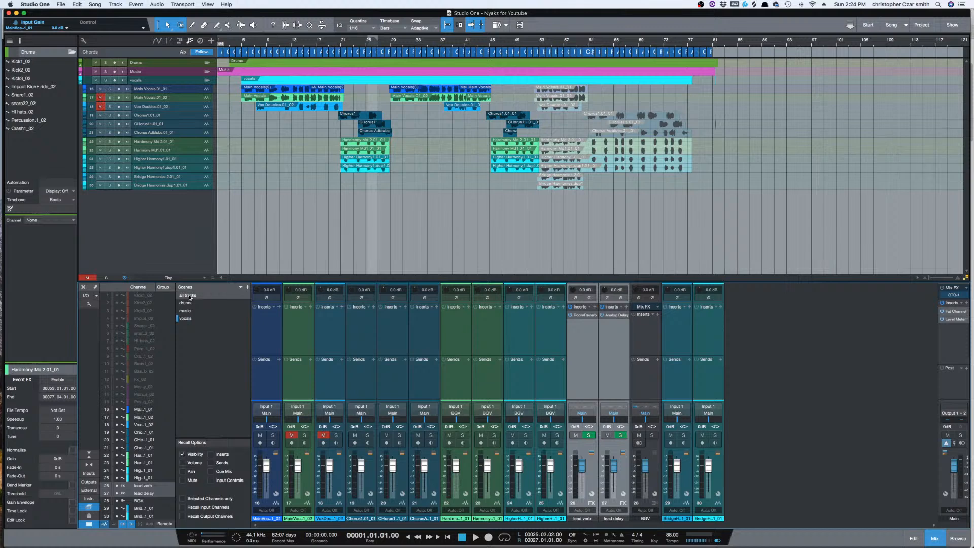
{"action": "left_click", "coordinate": [189, 297]}
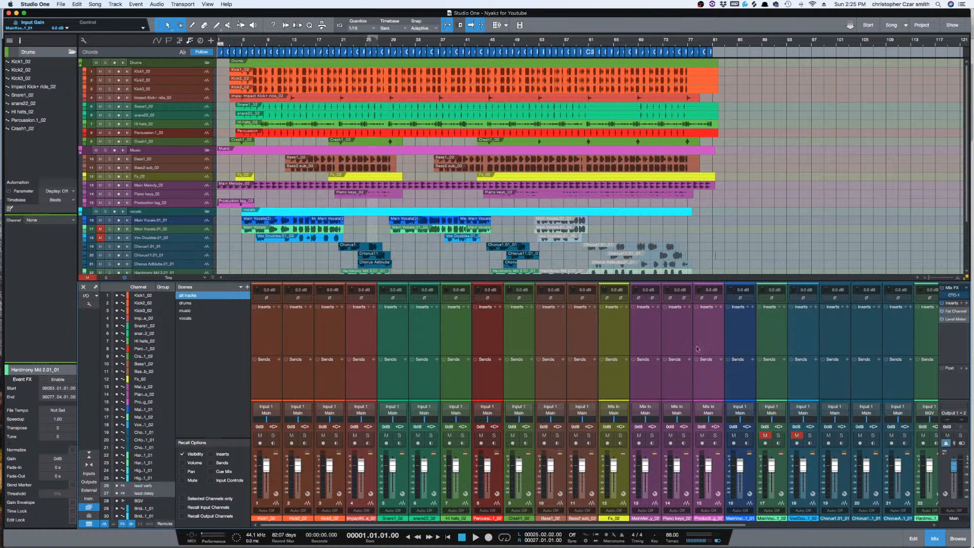
- Inspect the Fat Channel compressor on the Main output and close the plug-in
{"action": "left_click", "coordinate": [956, 311]}
{"action": "left_click_drag", "start_coordinate": [525, 195], "coordinate": [541, 201]}
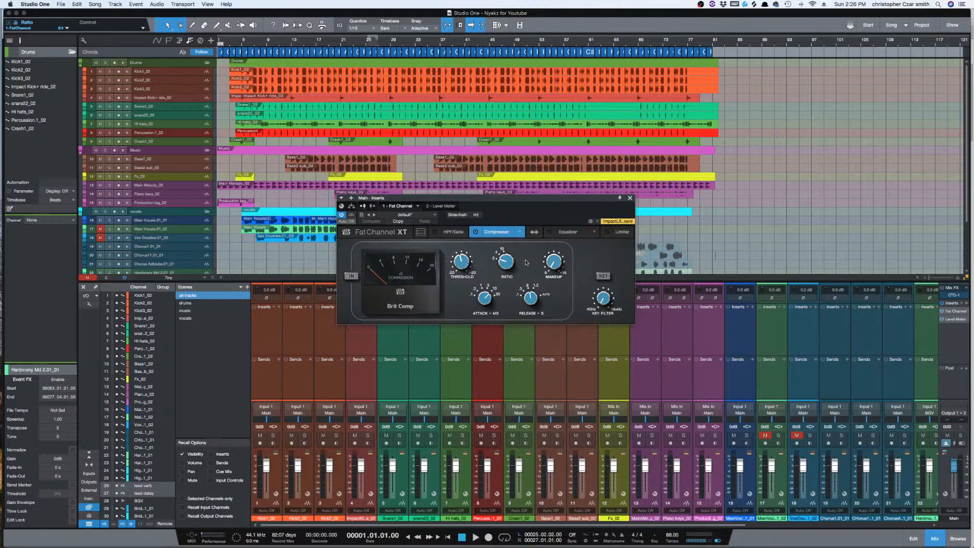
{"action": "left_click", "coordinate": [631, 198]}
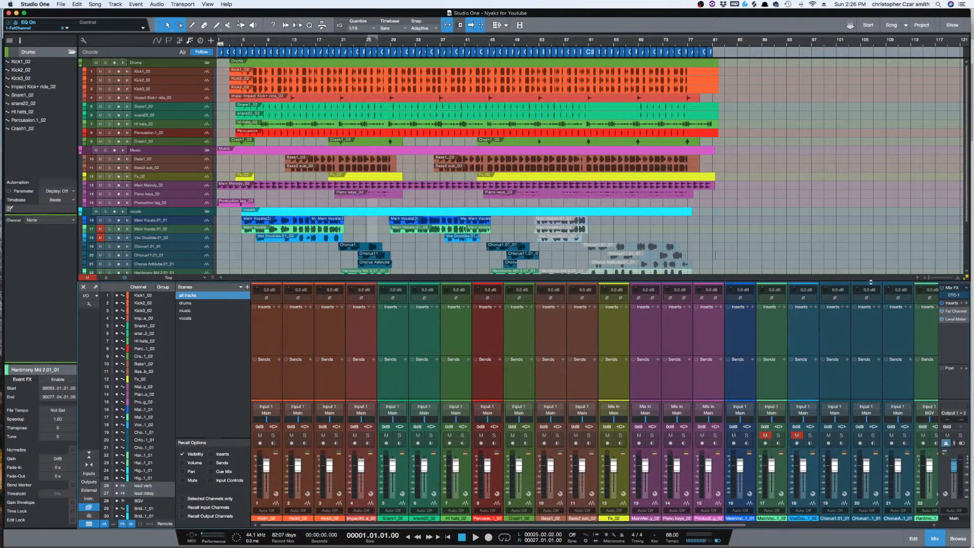
- Compare the Tube, Custom and Classic types of the Main output's CTC-1 Mix FX, returning to Classic for a short playback
{"action": "left_click", "coordinate": [955, 296]}
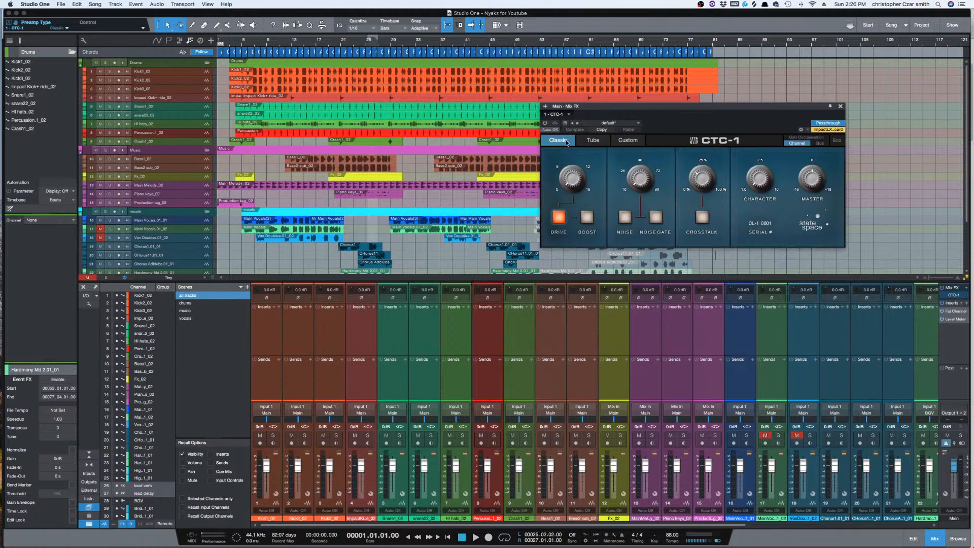
{"action": "left_click", "coordinate": [593, 141]}
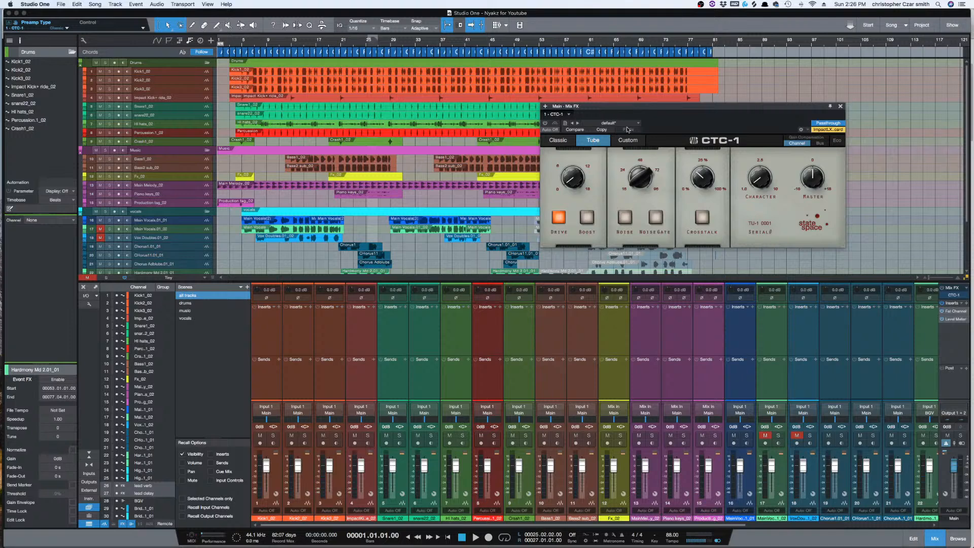
{"action": "left_click", "coordinate": [629, 141]}
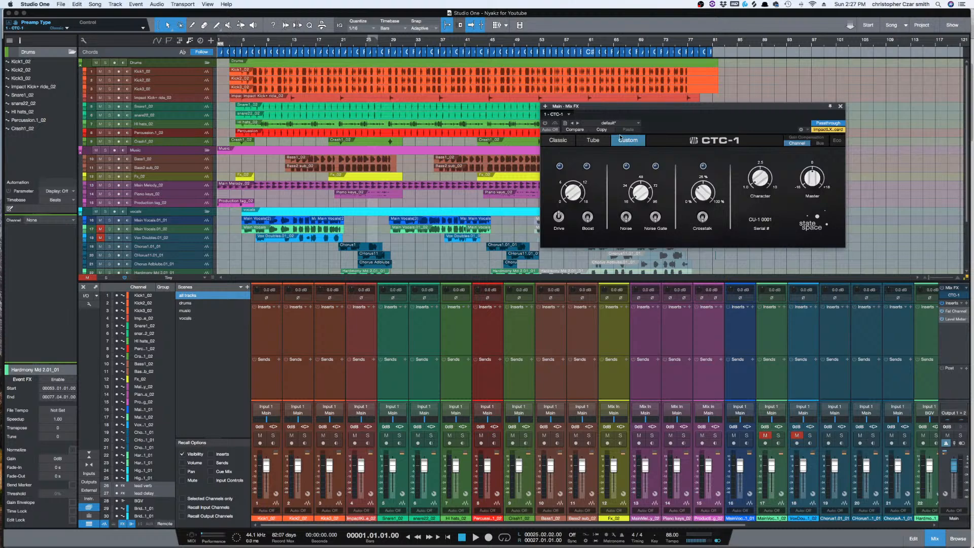
{"action": "left_click", "coordinate": [595, 140]}
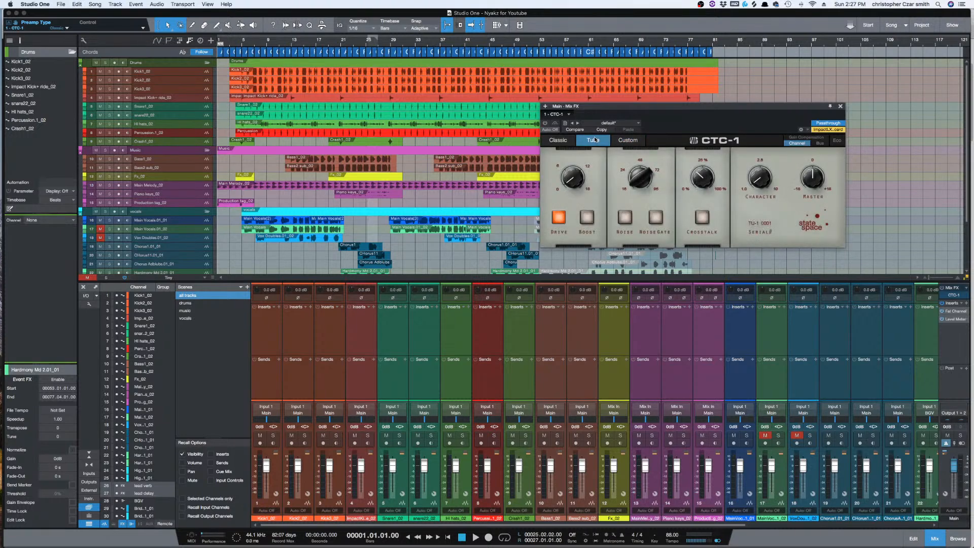
{"action": "left_click", "coordinate": [561, 141]}
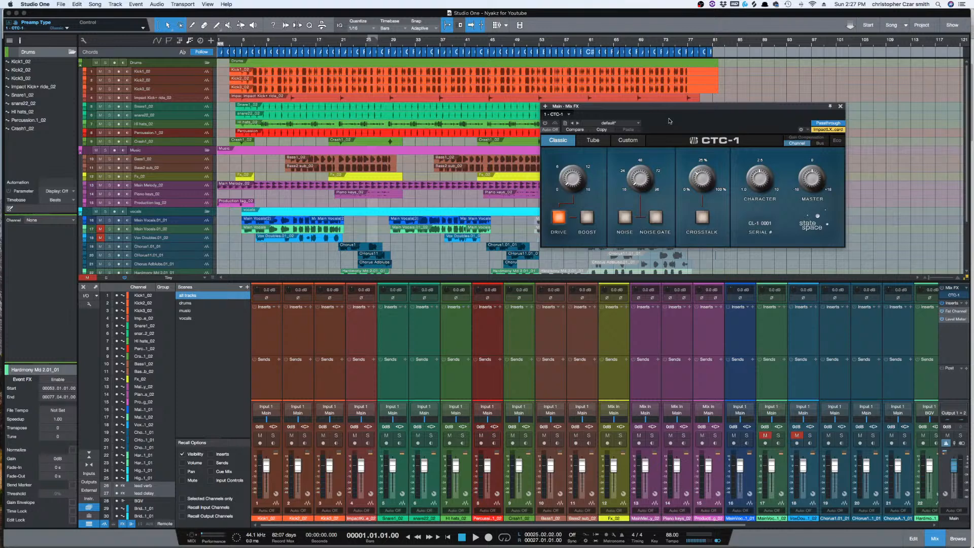
{"action": "key", "text": "space"}
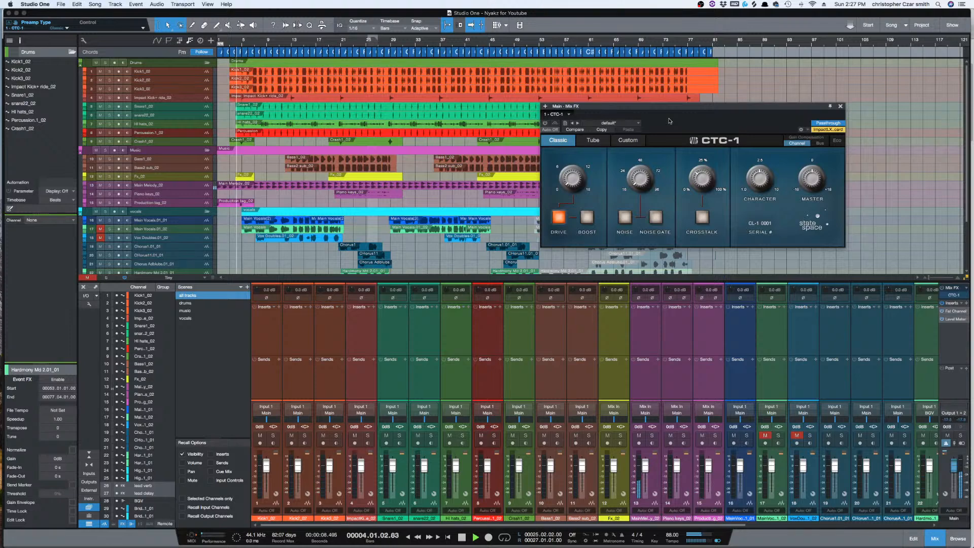
{"action": "key", "text": "space"}
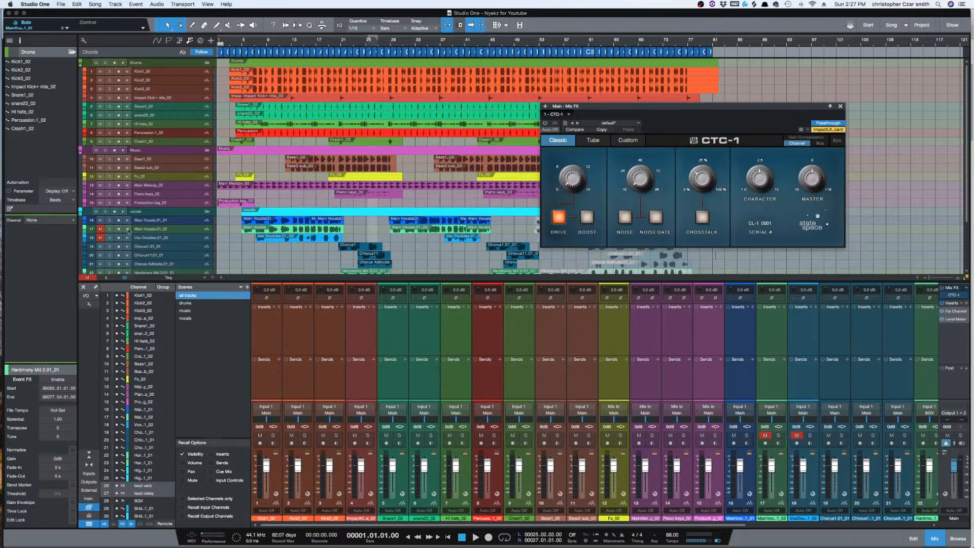
- Unmute the Vox Doubles.01_02 track and select the muted Main Vocals.01_02 track
{"action": "left_click", "coordinate": [100, 238]}
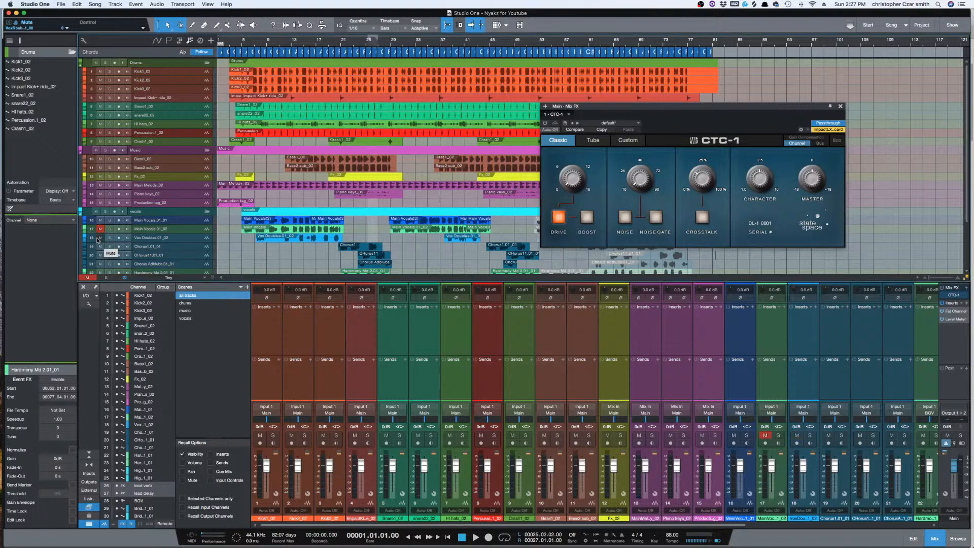
{"action": "left_click", "coordinate": [183, 232]}
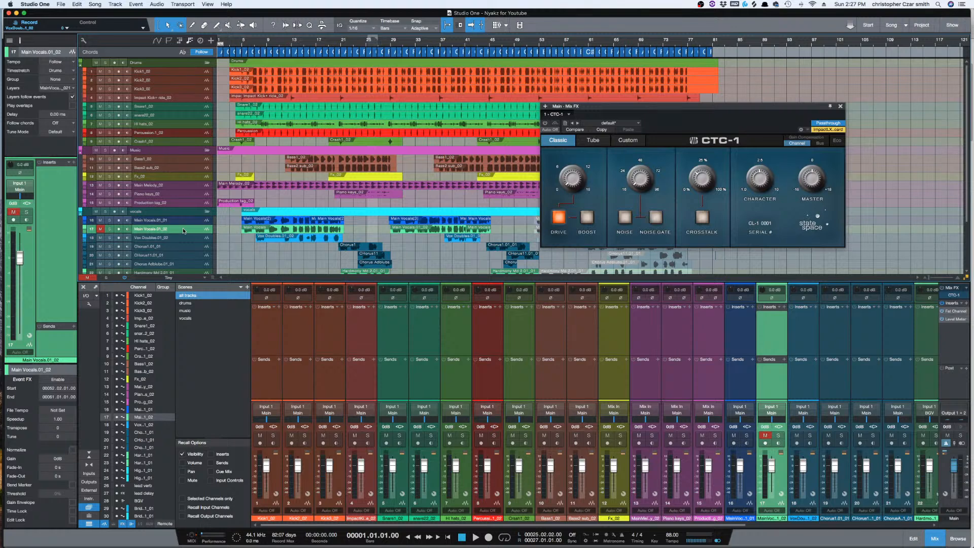
- Enlarge the Main Vocals.01_01 and Main Vocals.01_02 tracks and compare their vocal events
{"action": "key", "text": "shift+e"}
{"action": "key", "text": "shift+e"}
{"action": "key", "text": "shift+e"}
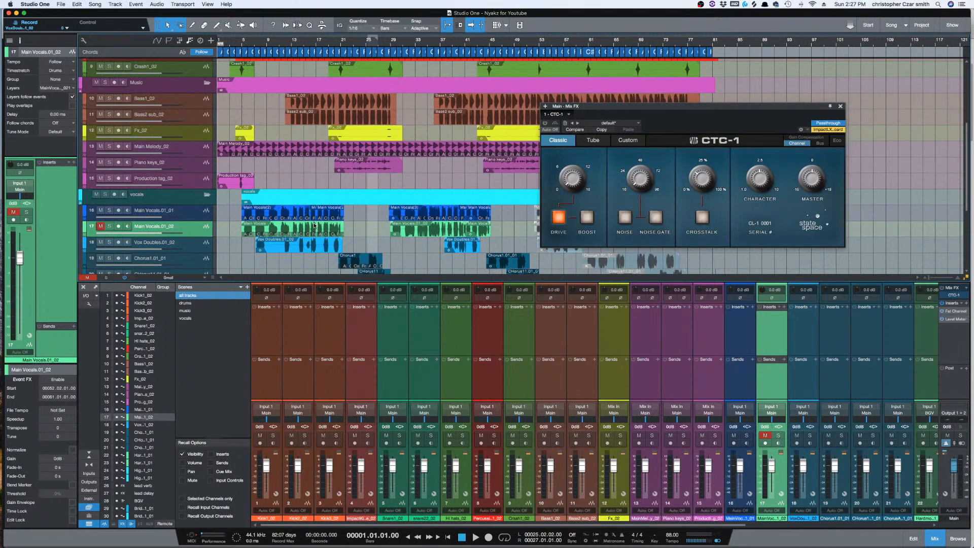
{"action": "key", "text": "e"}
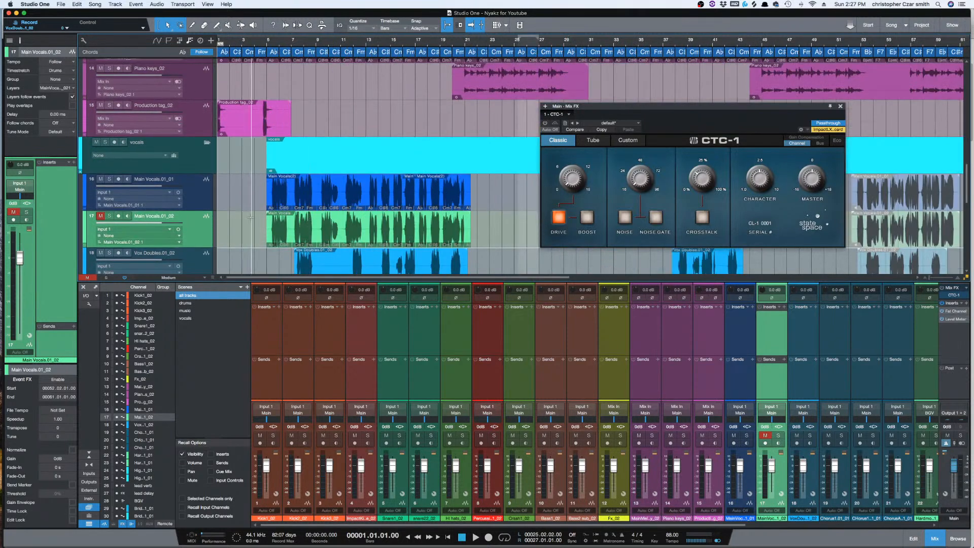
{"action": "left_click", "coordinate": [196, 203]}
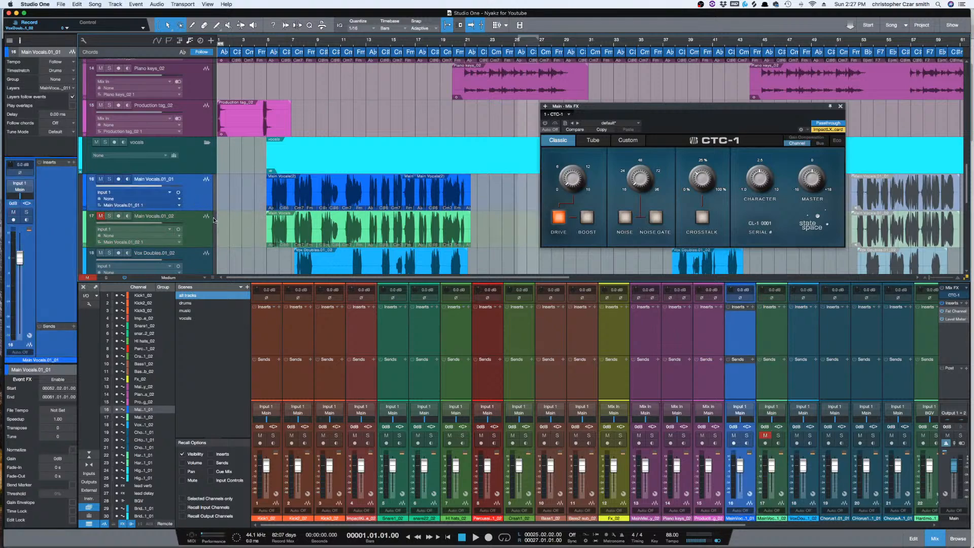
{"action": "left_click", "coordinate": [200, 227]}
{"action": "left_click", "coordinate": [197, 230]}
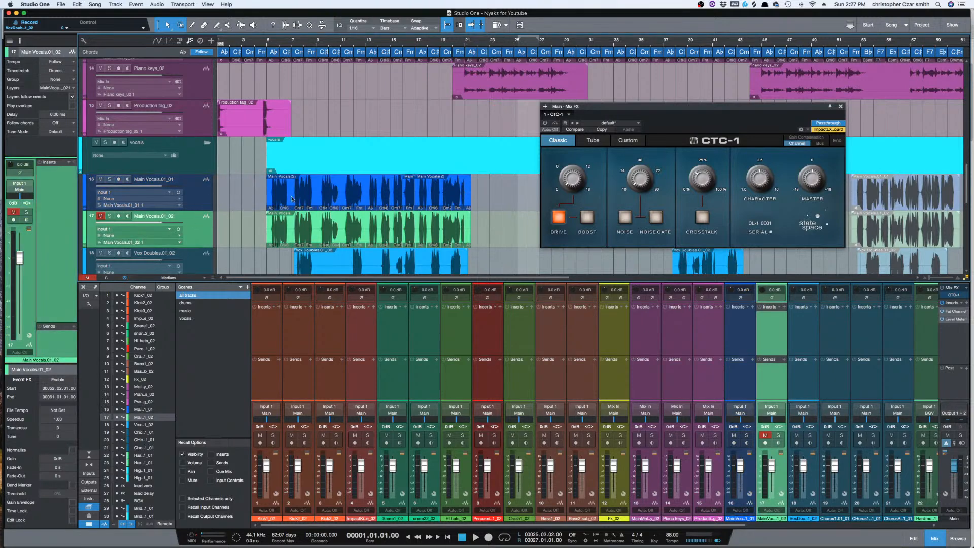
{"action": "left_click", "coordinate": [202, 202]}
{"action": "left_click", "coordinate": [202, 231]}
{"action": "left_click", "coordinate": [201, 203]}
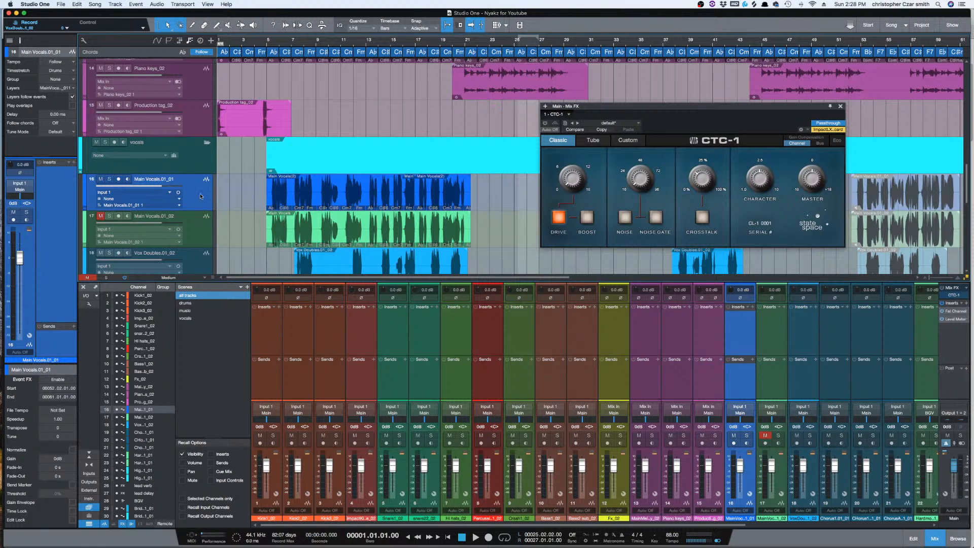
{"action": "left_click", "coordinate": [386, 202]}
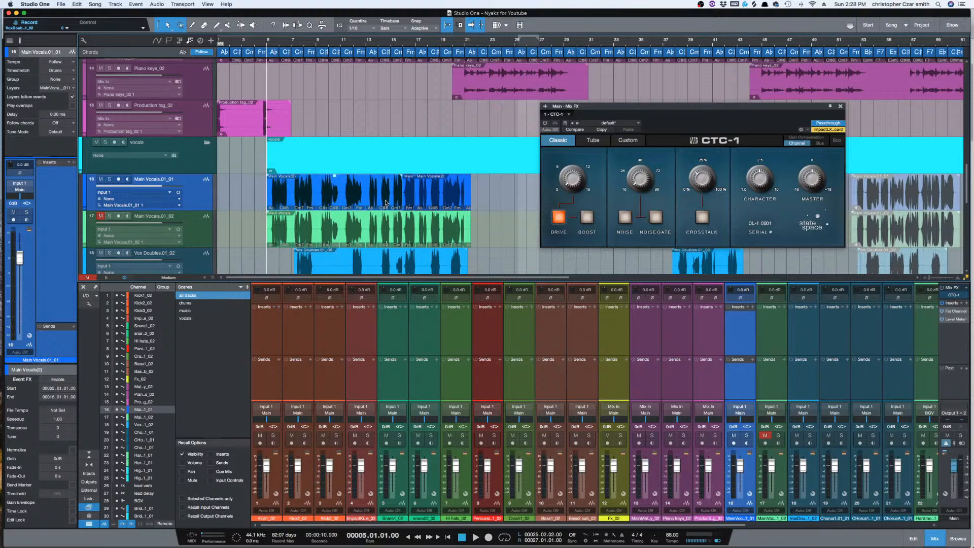
{"action": "left_click", "coordinate": [396, 234]}
{"action": "mouse_move", "coordinate": [394, 232]}
{"action": "left_mouse_down"}
{"action": "mouse_move", "coordinate": [393, 255]}
{"action": "mouse_move", "coordinate": [391, 234]}
{"action": "left_mouse_up"}
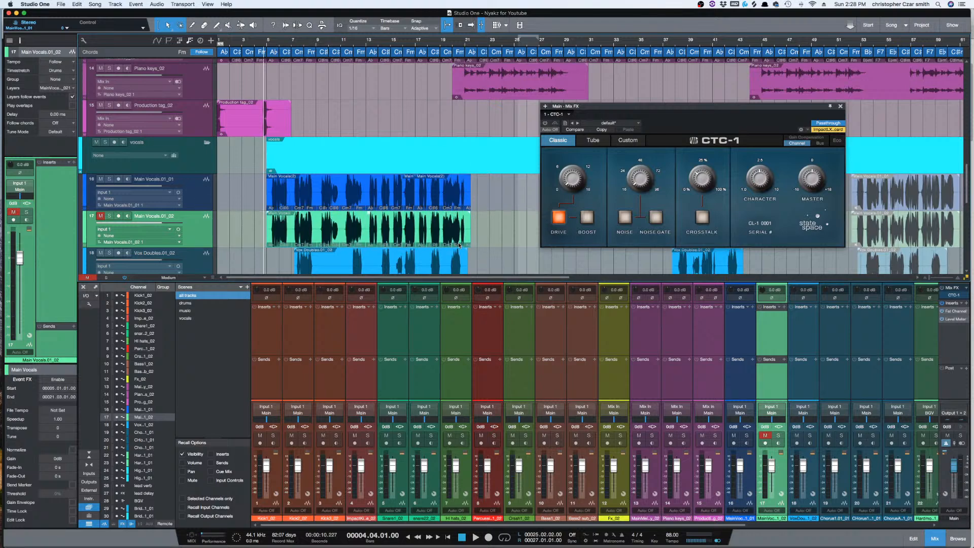
- Select both Main Vocals tracks together, unmute Main Vocals.01_02 and check the console options for the input controls
{"action": "left_click", "coordinate": [185, 199], "text": "shift"}
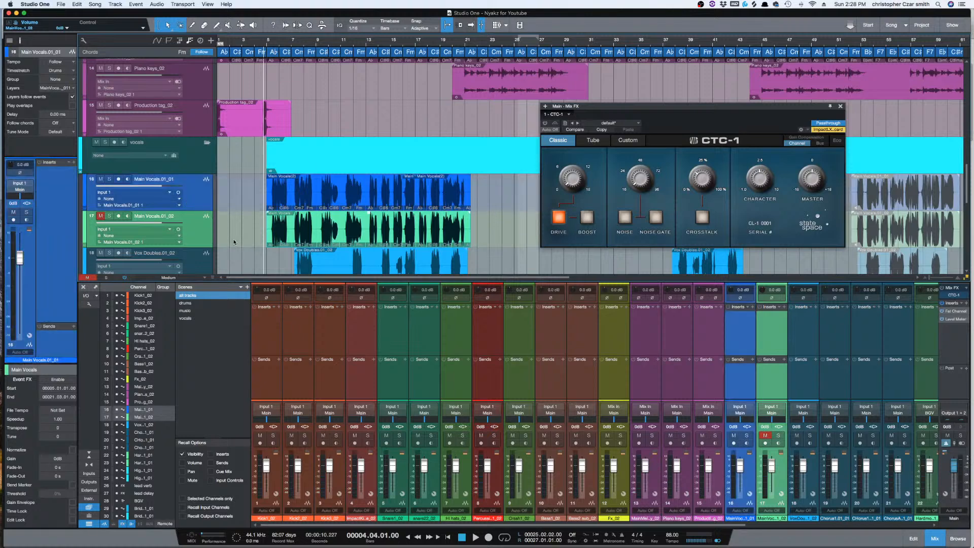
{"action": "left_click", "coordinate": [101, 216]}
{"action": "left_click", "coordinate": [89, 302]}
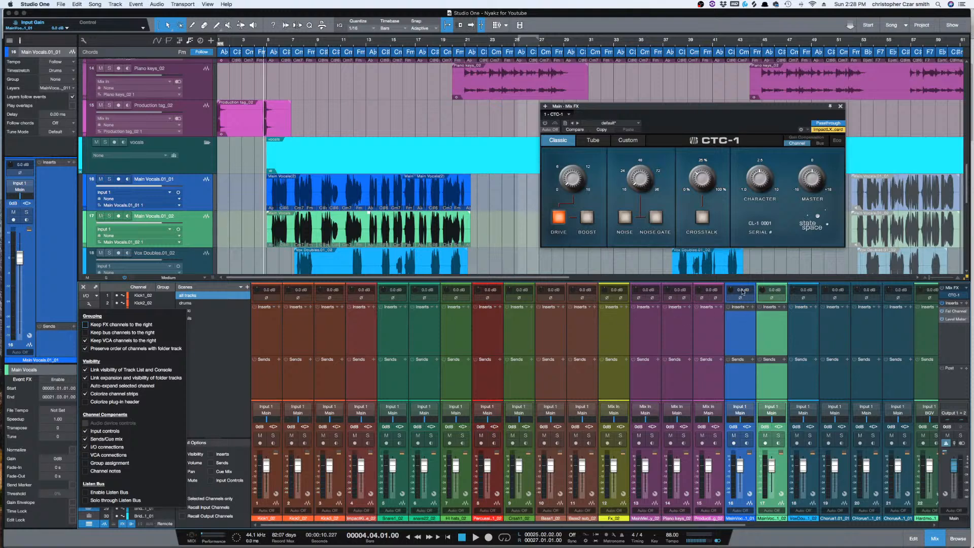
{"action": "left_click", "coordinate": [758, 330]}
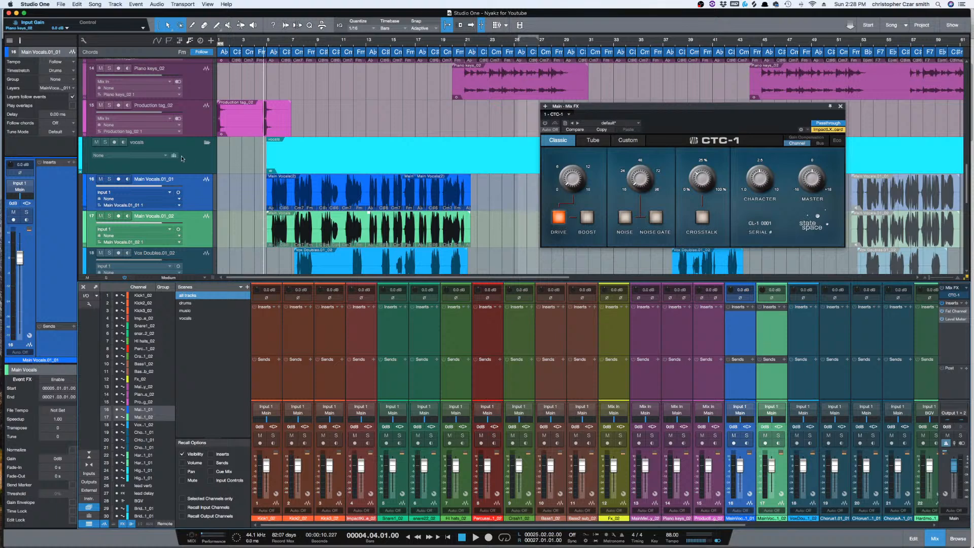
- Solo both Main Vocals tracks and play the start of the first verse
{"action": "left_click", "coordinate": [110, 179]}
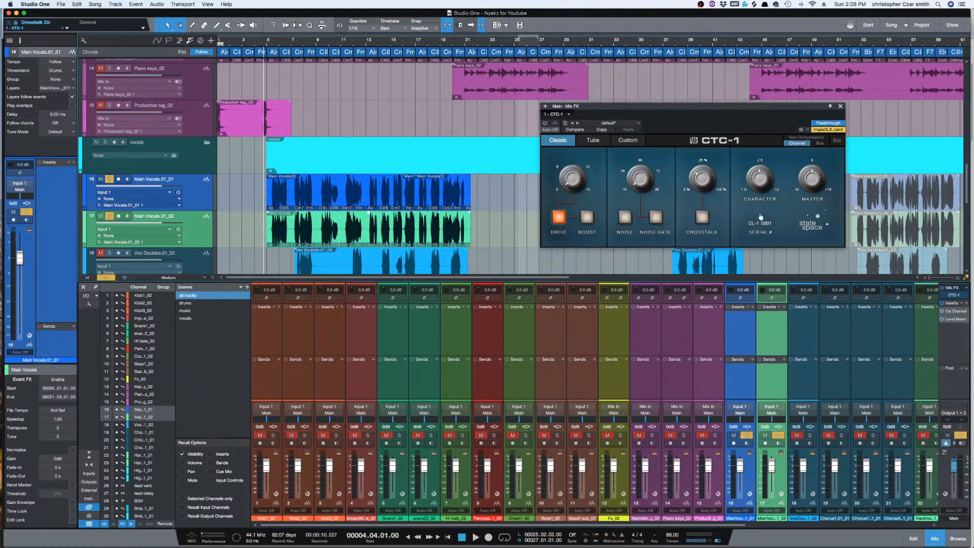
{"action": "key", "text": "space"}
{"action": "key", "text": "e"}
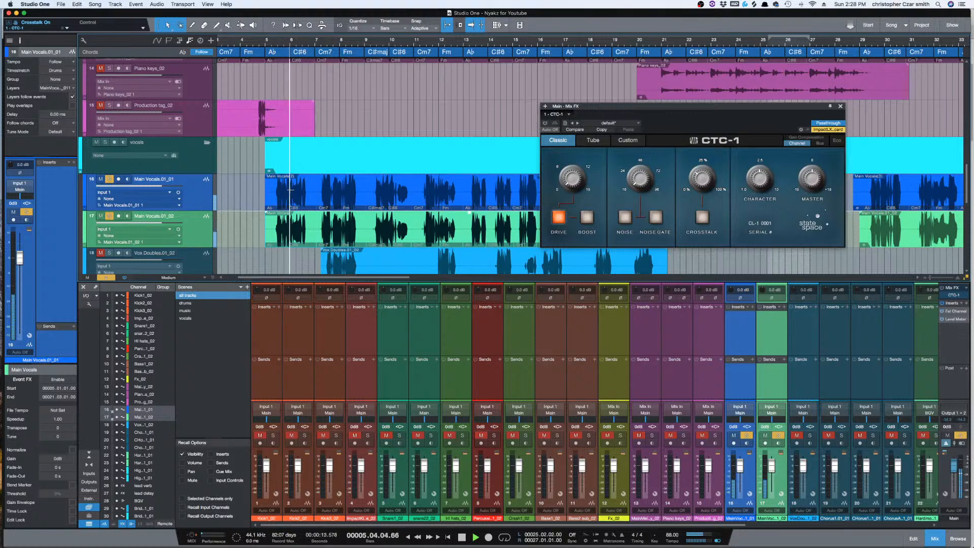
{"action": "key", "text": "space"}
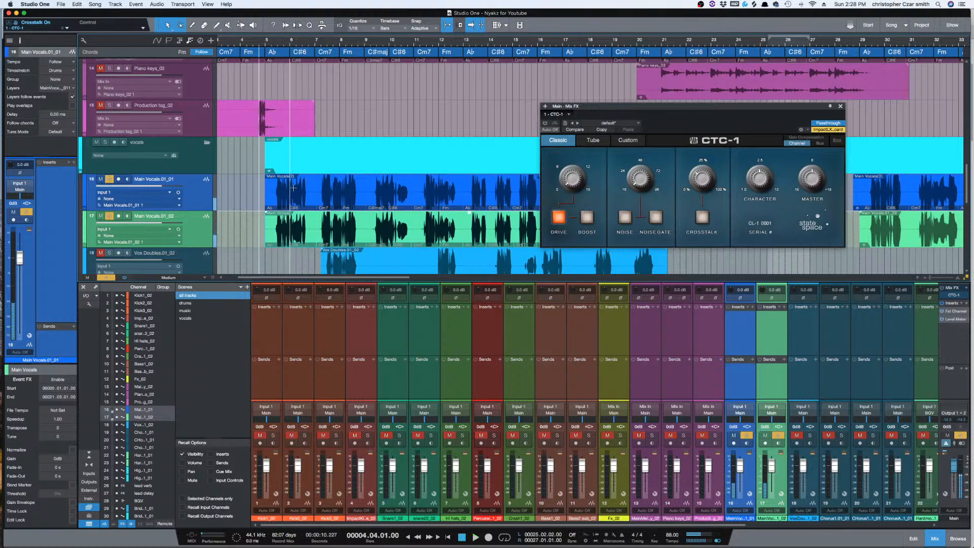
- Invert the polarity of Main Vocals.01_01 only, leaving Main Vocals.01_02 normal, and play the two soloed vocals together
{"action": "left_click", "coordinate": [774, 298]}
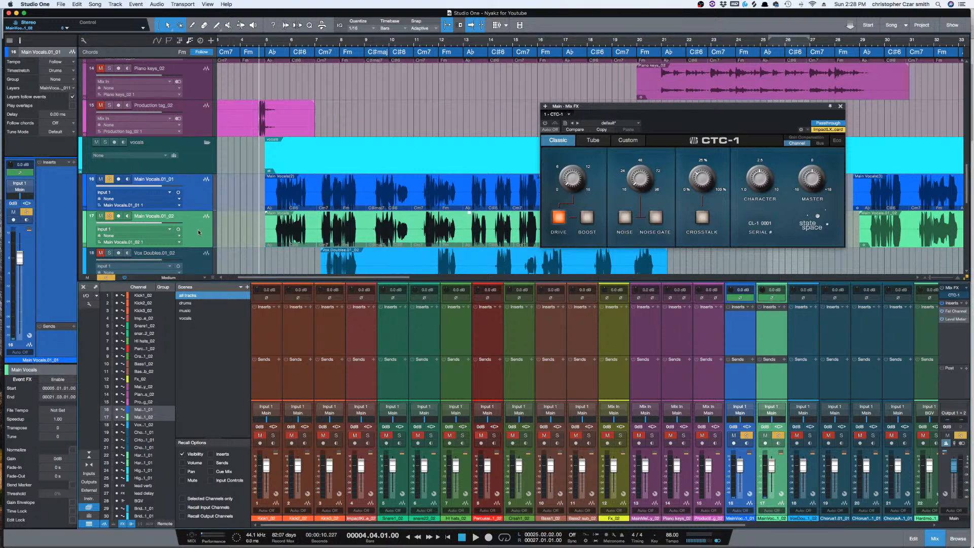
{"action": "left_click", "coordinate": [771, 308]}
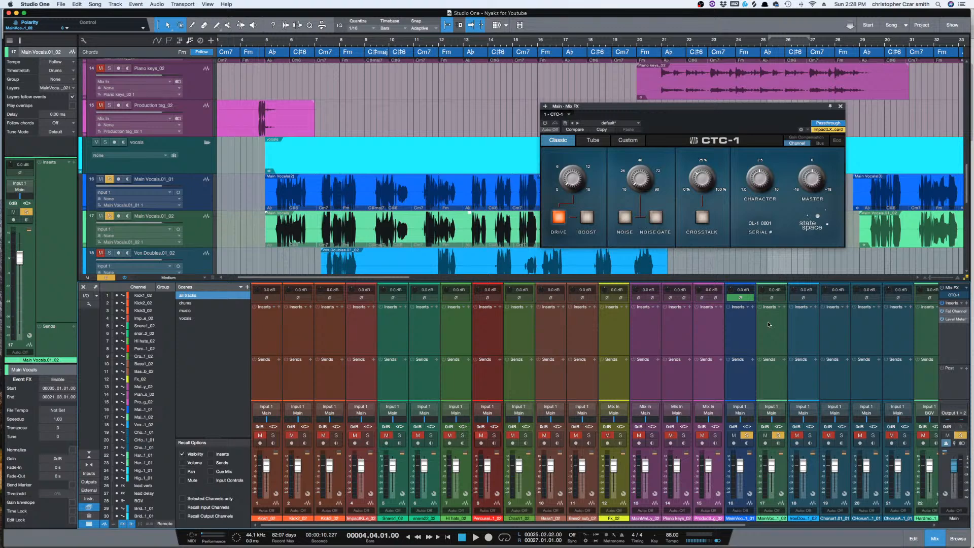
{"action": "key", "text": "space"}
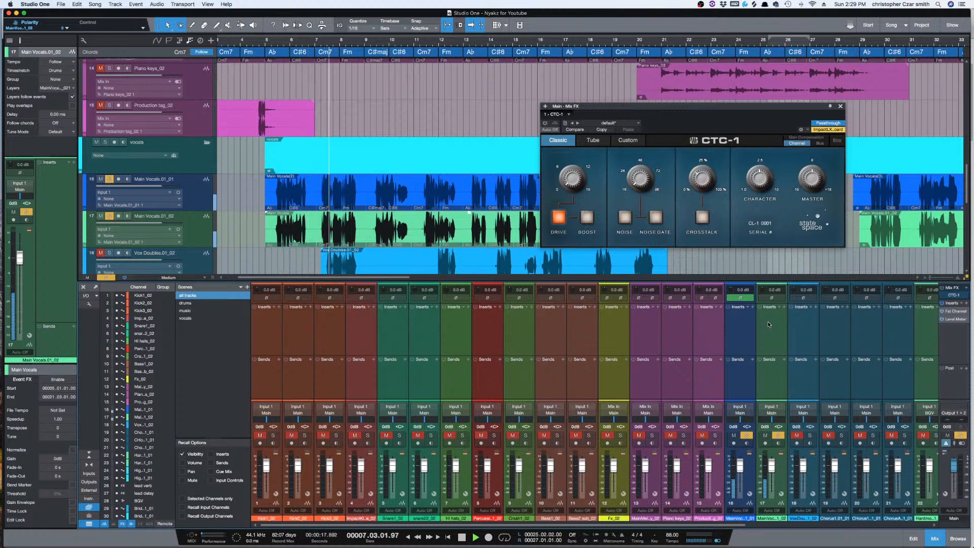
{"action": "key", "text": "space"}
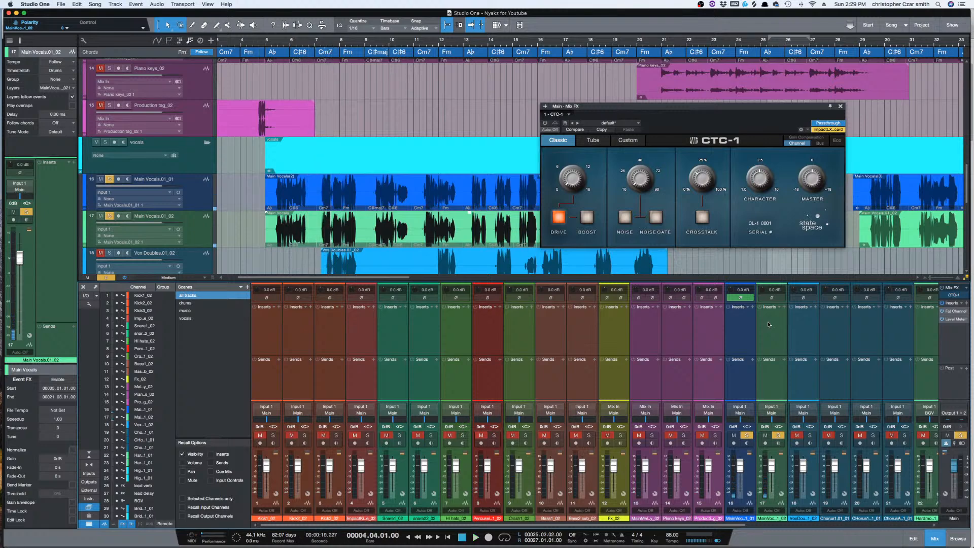
- Unsolo both Main Vocals tracks, mute Main Vocals.01_02 and select the first vocal event on Main Vocals.01_01
{"action": "left_click", "coordinate": [109, 179]}
{"action": "left_click", "coordinate": [228, 231]}
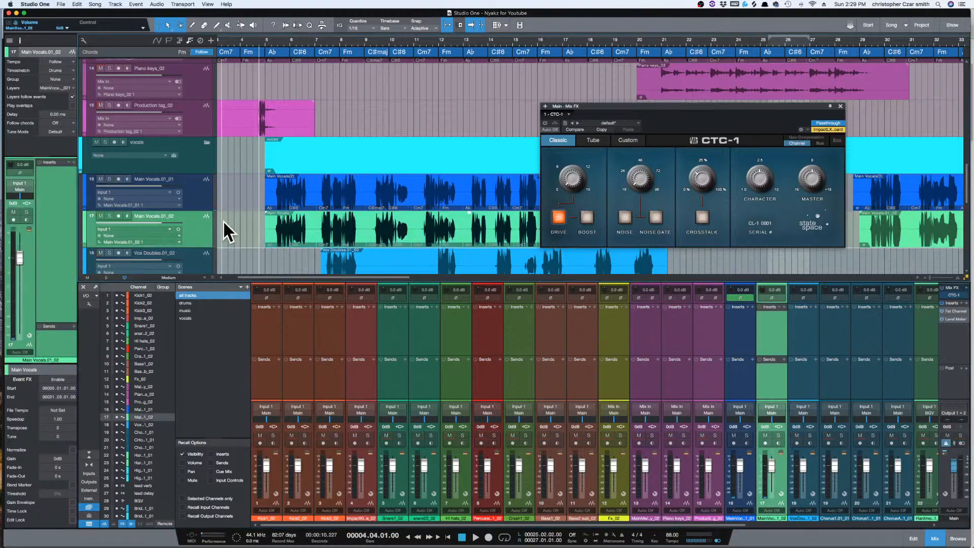
{"action": "left_click", "coordinate": [100, 216]}
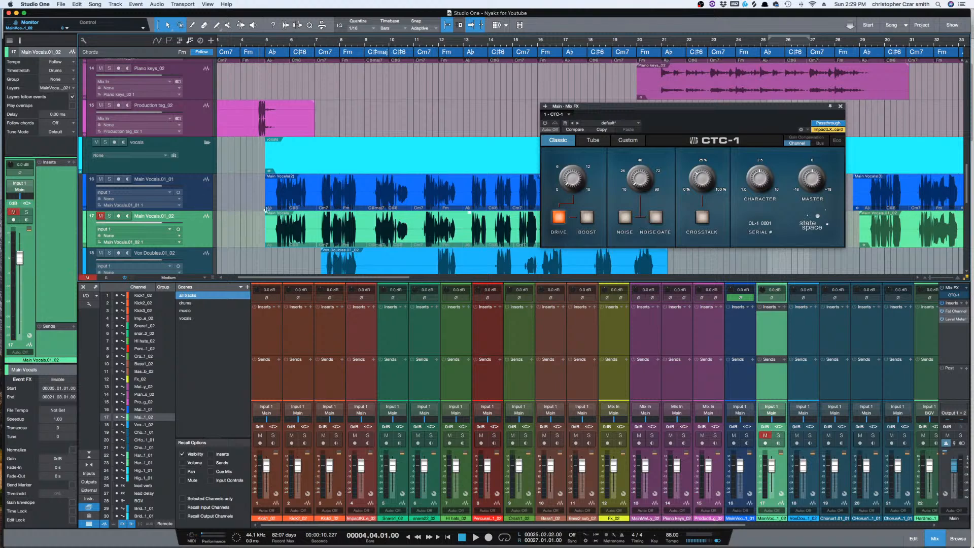
{"action": "left_click", "coordinate": [178, 193]}
{"action": "left_click", "coordinate": [180, 194]}
{"action": "left_click", "coordinate": [335, 191]}
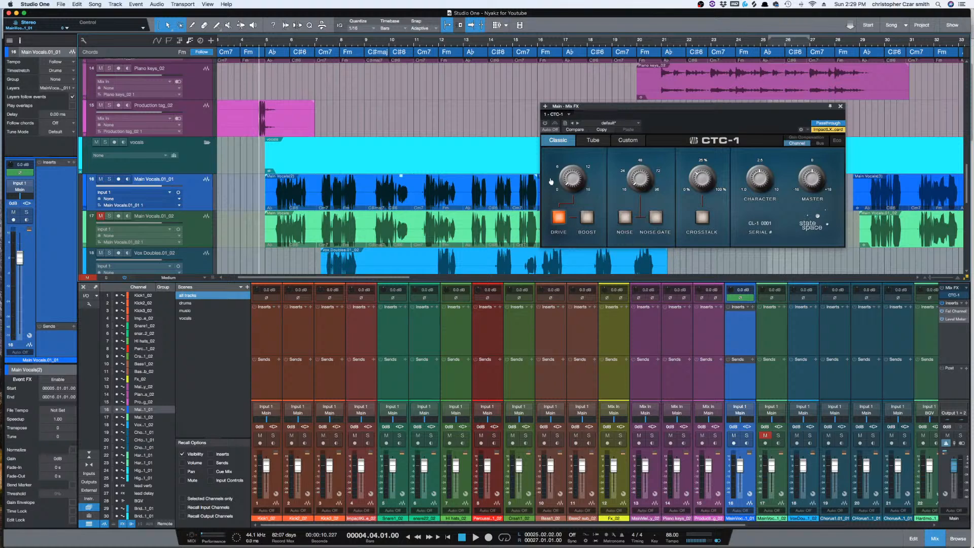
- Play the song from bar 7 and move the CTC-1 window clear of the first verse's vocal events
{"action": "left_click", "coordinate": [333, 156]}
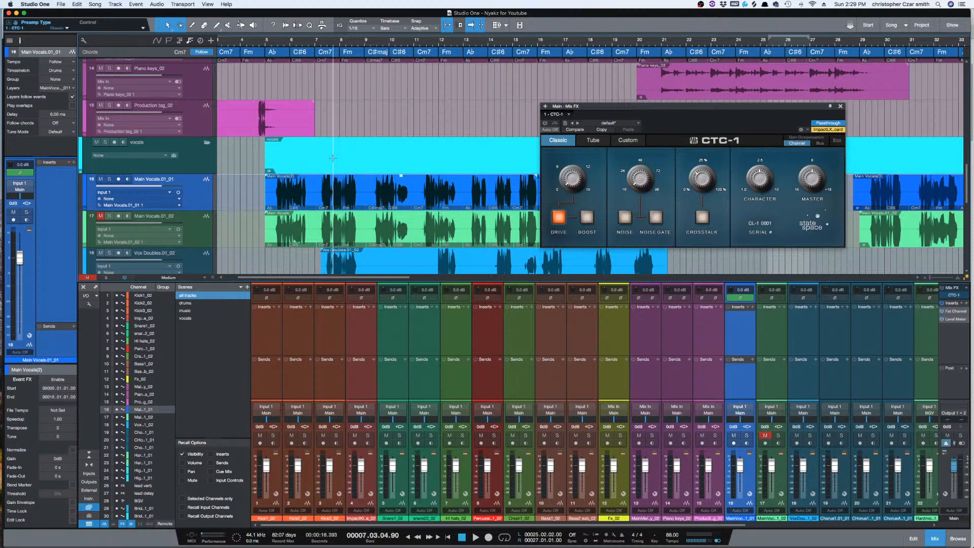
{"action": "key", "text": "space"}
{"action": "key", "text": "space"}
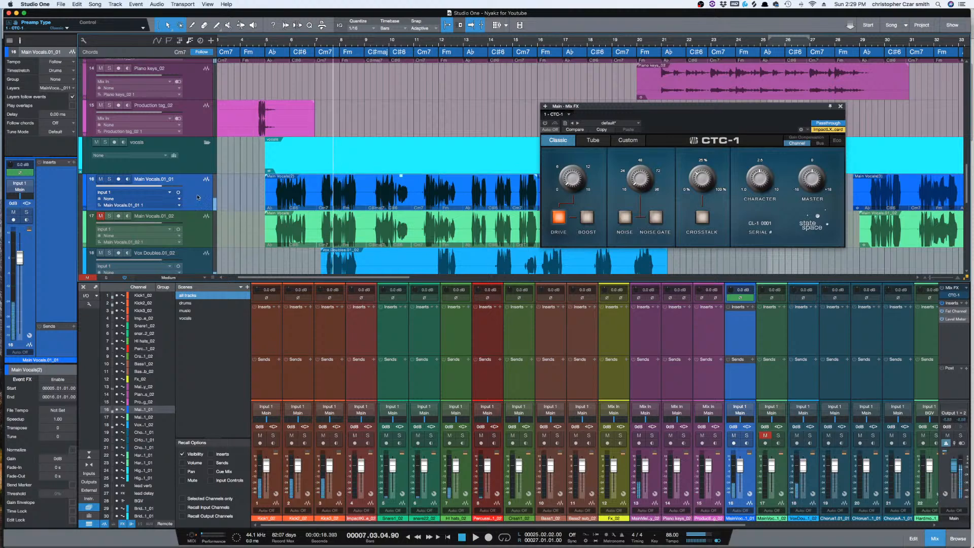
{"action": "scroll", "coordinate": [206, 205], "scroll_direction": "down", "scroll_amount": 2}
{"action": "key", "text": "space"}
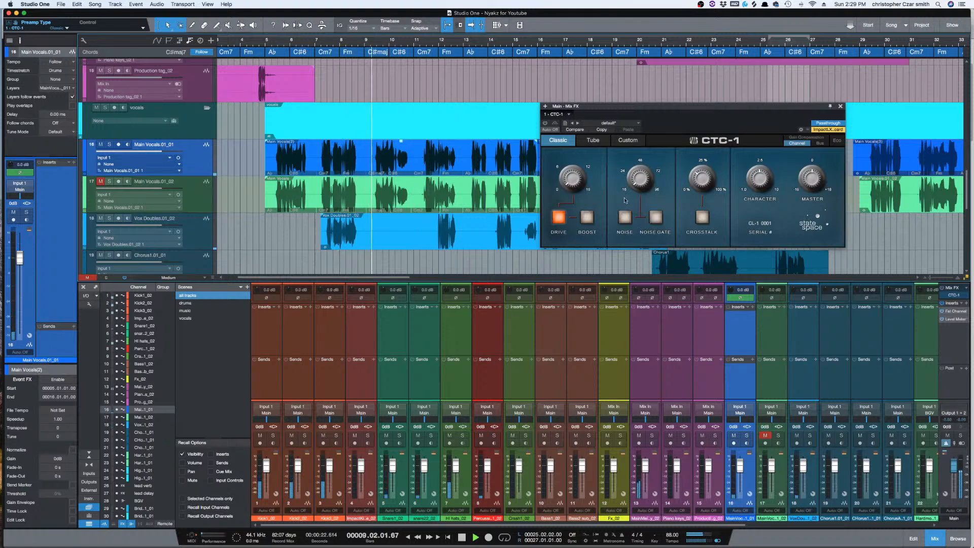
{"action": "key", "text": "w"}
{"action": "left_click_drag", "start_coordinate": [670, 108], "coordinate": [573, 98]}
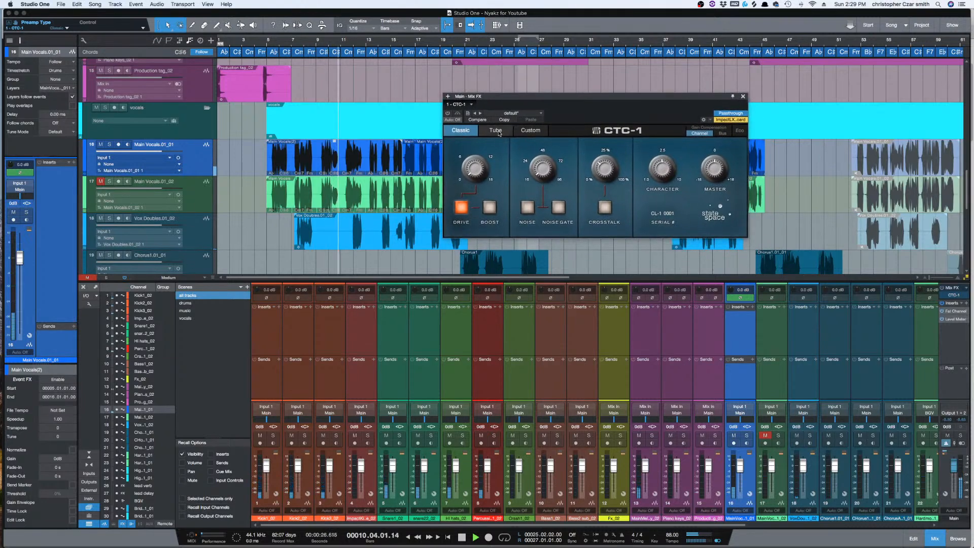
{"action": "left_click_drag", "start_coordinate": [518, 95], "coordinate": [721, 95]}
{"action": "key", "text": "space"}
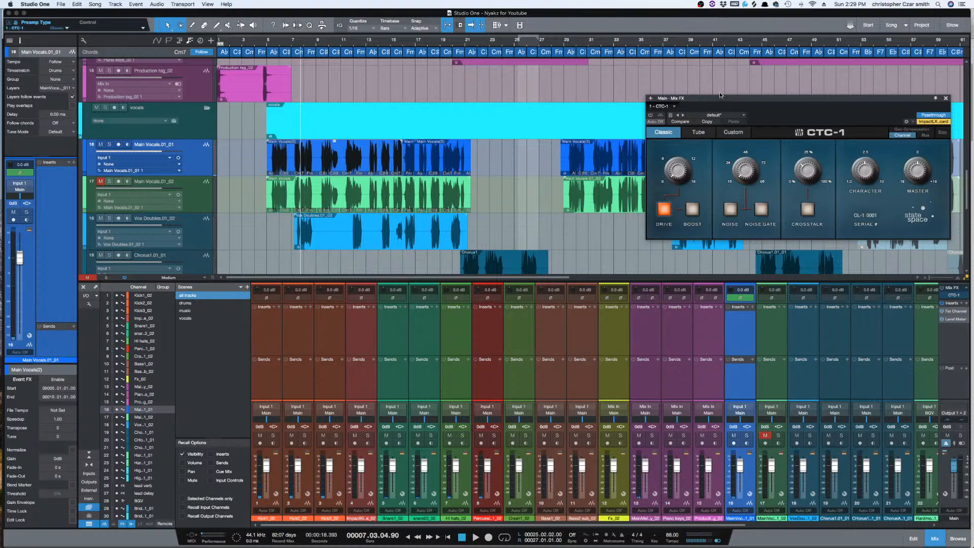
- Play from the start of the first chorus, activate the Main output's CTC-1 and switch its type to Tube and back to Classic
{"action": "scroll", "coordinate": [491, 229], "scroll_direction": "down", "scroll_amount": 1}
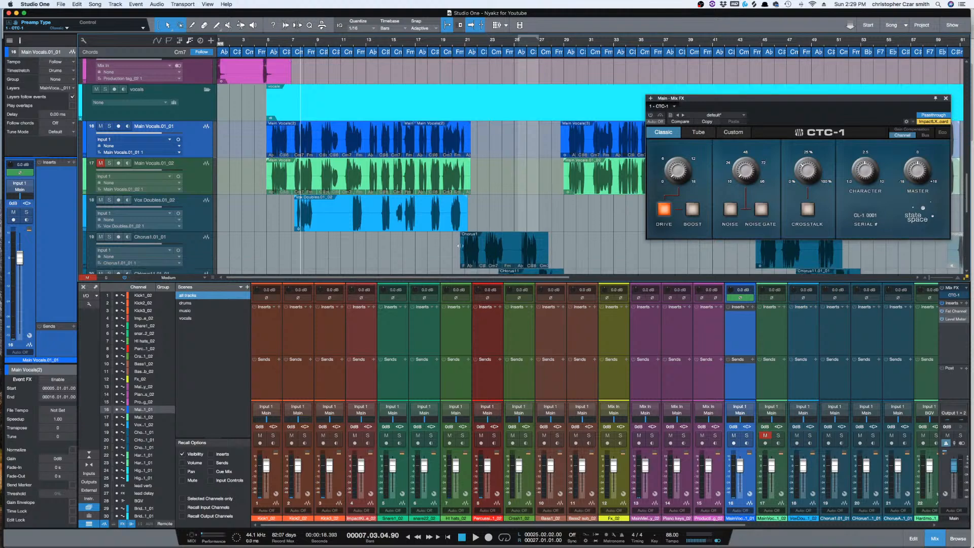
{"action": "left_click", "coordinate": [460, 244]}
{"action": "key", "text": "space"}
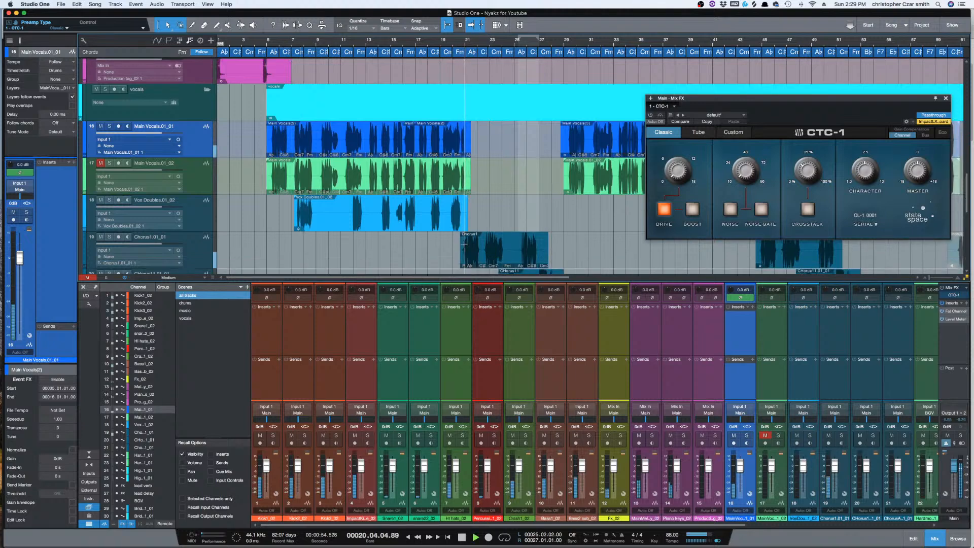
{"action": "left_click", "coordinate": [700, 132]}
{"action": "left_click_drag", "start_coordinate": [737, 99], "coordinate": [669, 87]}
{"action": "left_click", "coordinate": [583, 103]}
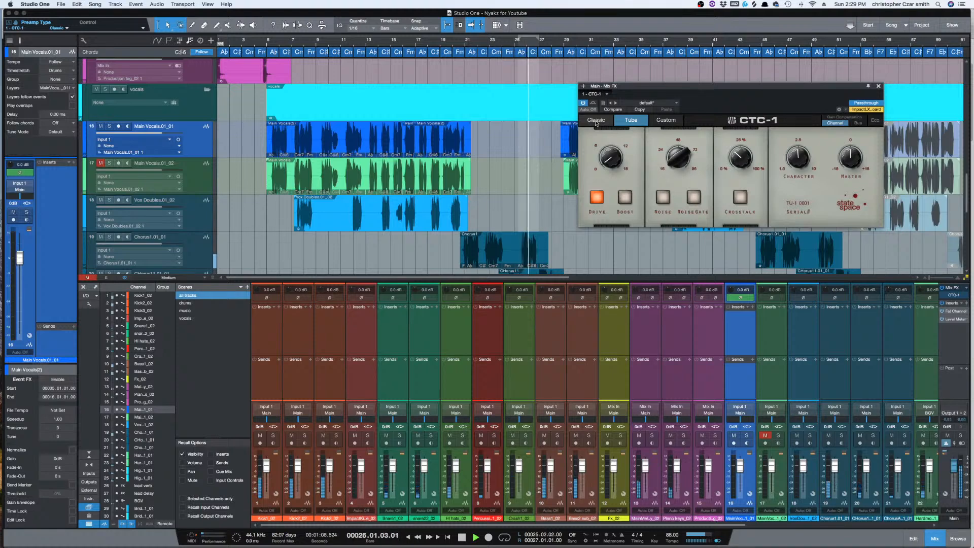
{"action": "left_click", "coordinate": [596, 122]}
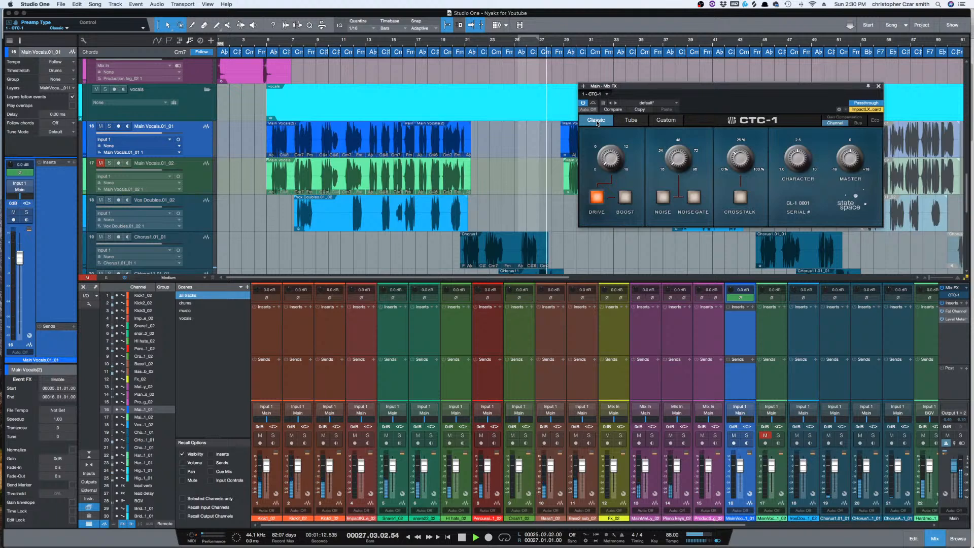
{"action": "key", "text": "space"}
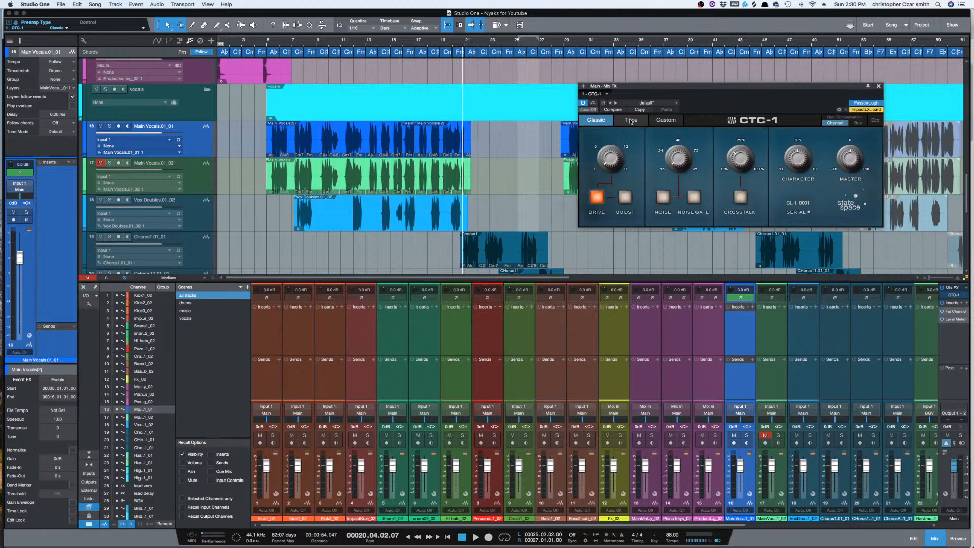
- Play from the start of the first chorus, alternating the Main output's CTC-1 between Tube and Classic to compare them
{"action": "key", "text": "space"}
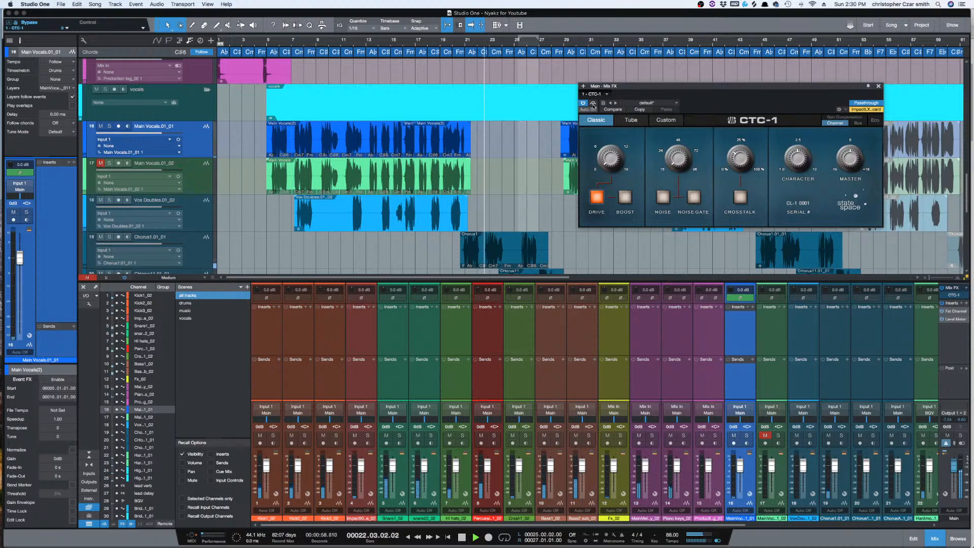
{"action": "left_click", "coordinate": [632, 123]}
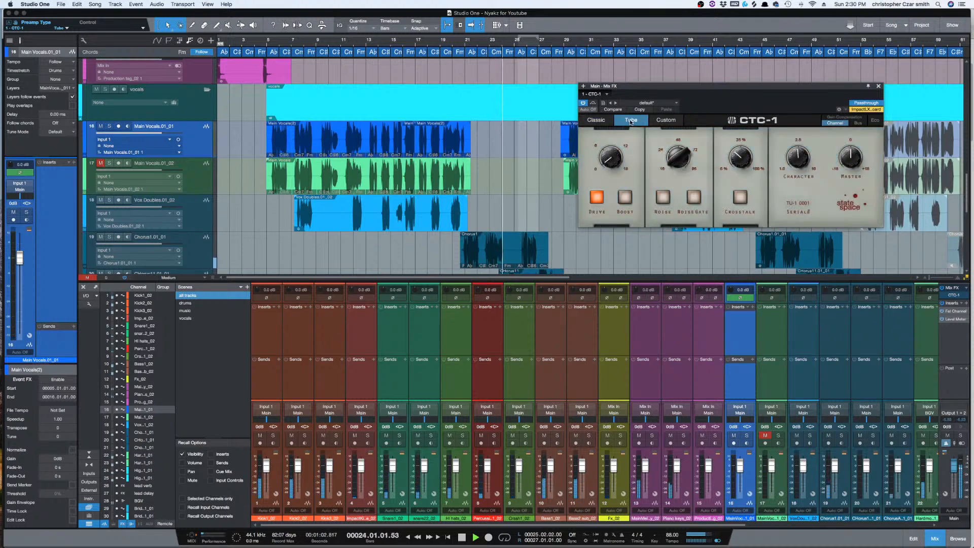
{"action": "left_click", "coordinate": [597, 122]}
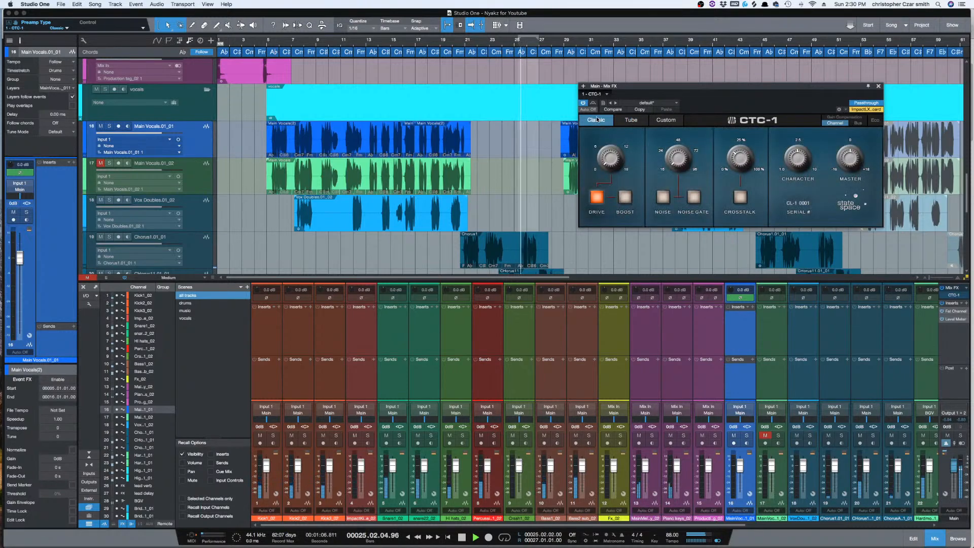
{"action": "key", "text": "space"}
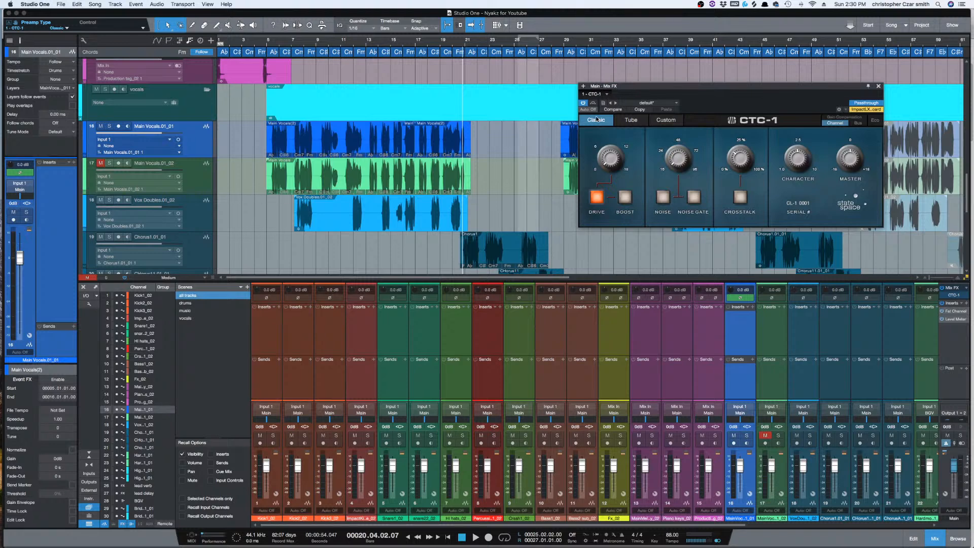
{"action": "key", "text": "space"}
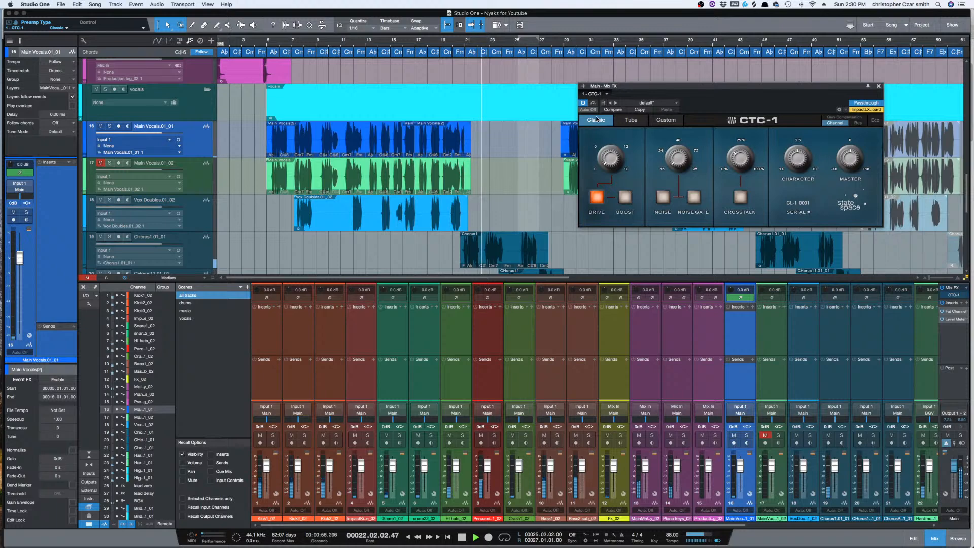
{"action": "left_click", "coordinate": [631, 121]}
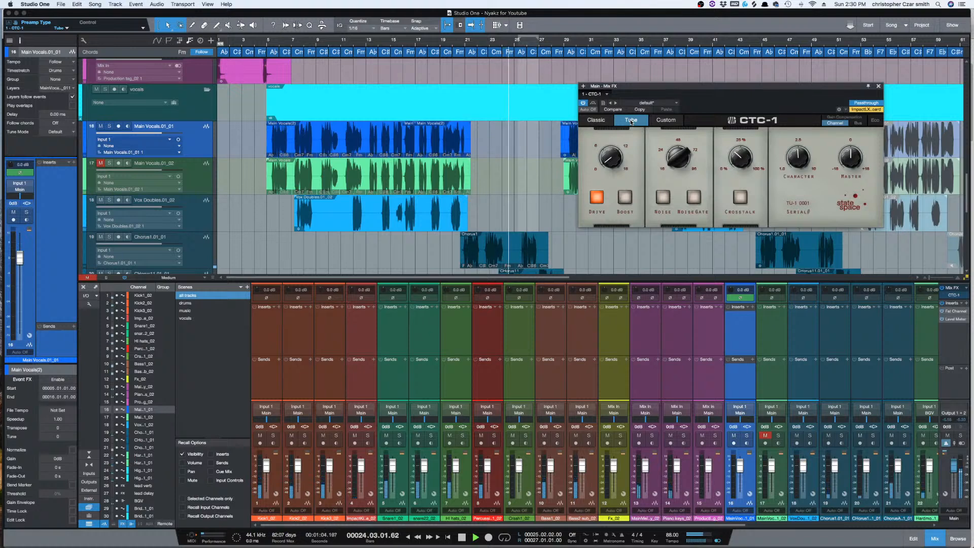
{"action": "left_click", "coordinate": [598, 121]}
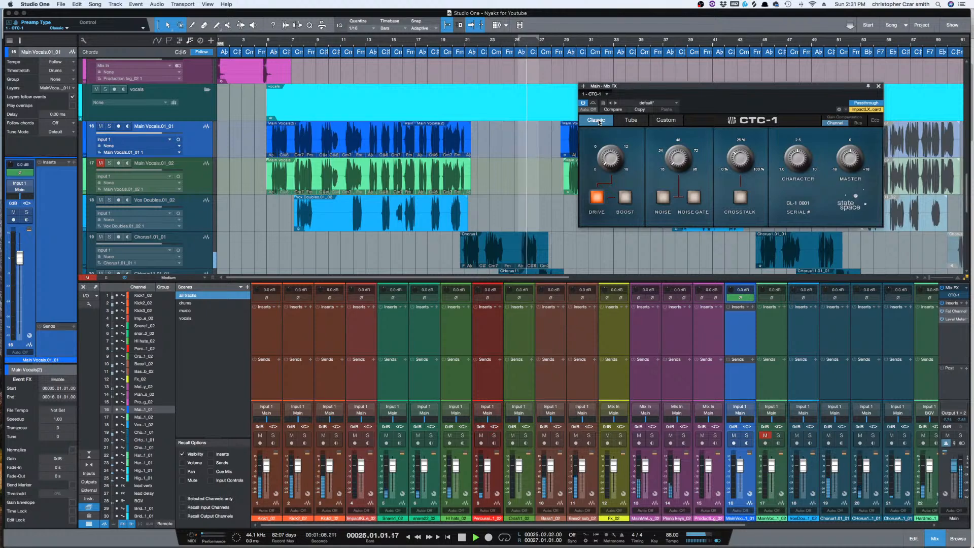
- Switch the CTC-1 to Custom, replay the first chorus and compare it with the Classic and Tube types
{"action": "left_click", "coordinate": [666, 120]}
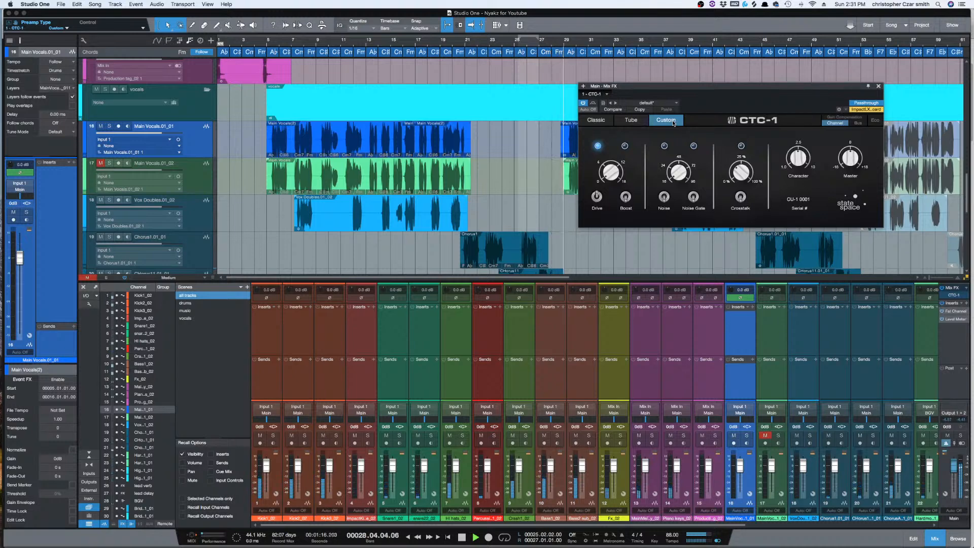
{"action": "key", "text": "space"}
{"action": "key", "text": "space"}
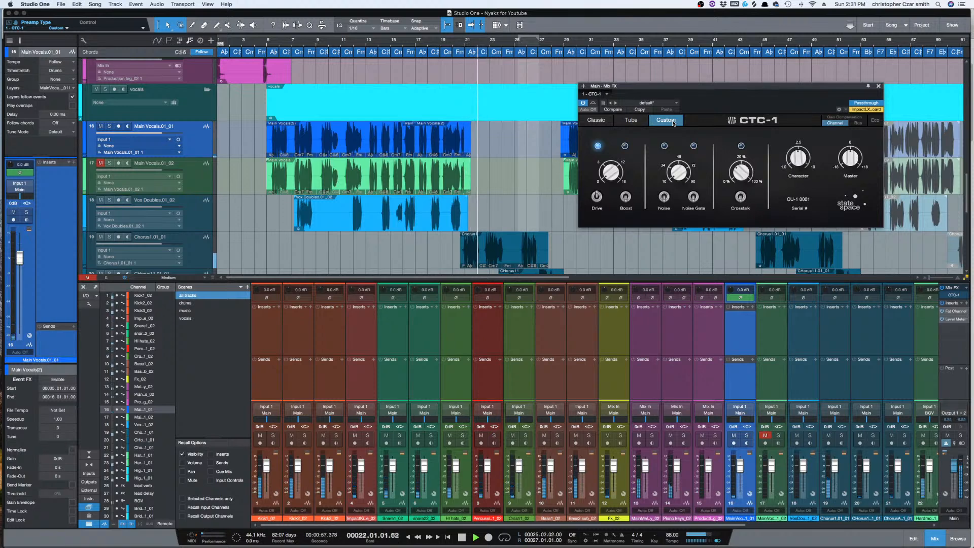
{"action": "left_click", "coordinate": [597, 120]}
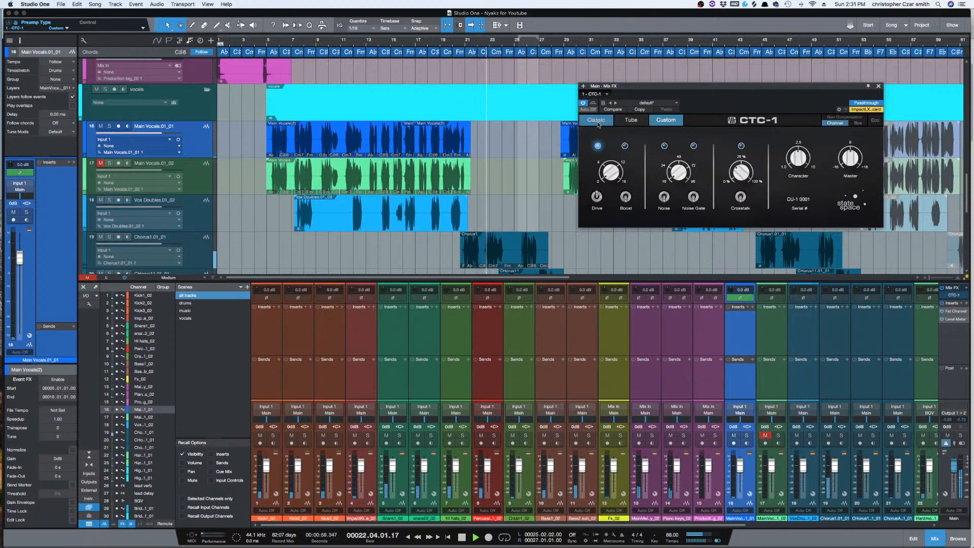
{"action": "left_click", "coordinate": [637, 124]}
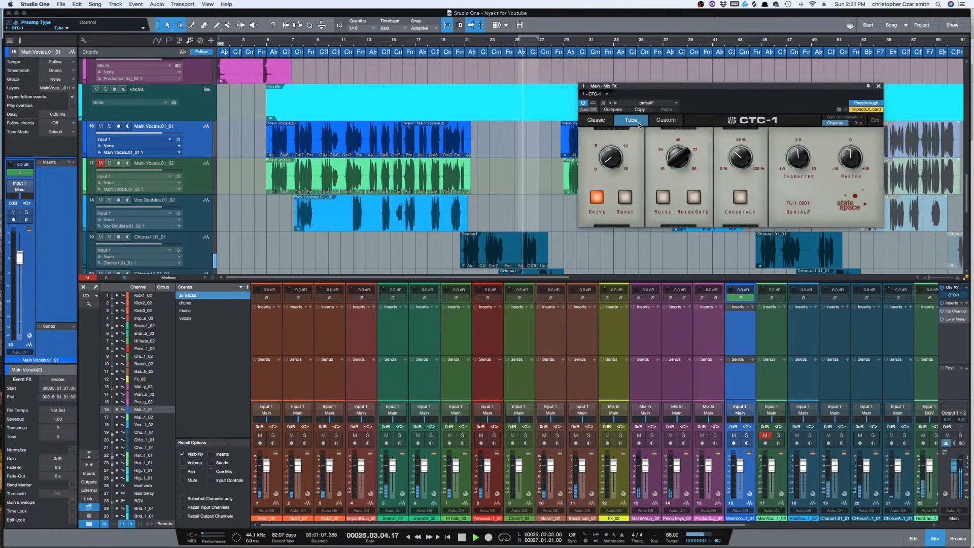
{"action": "key", "text": "space"}
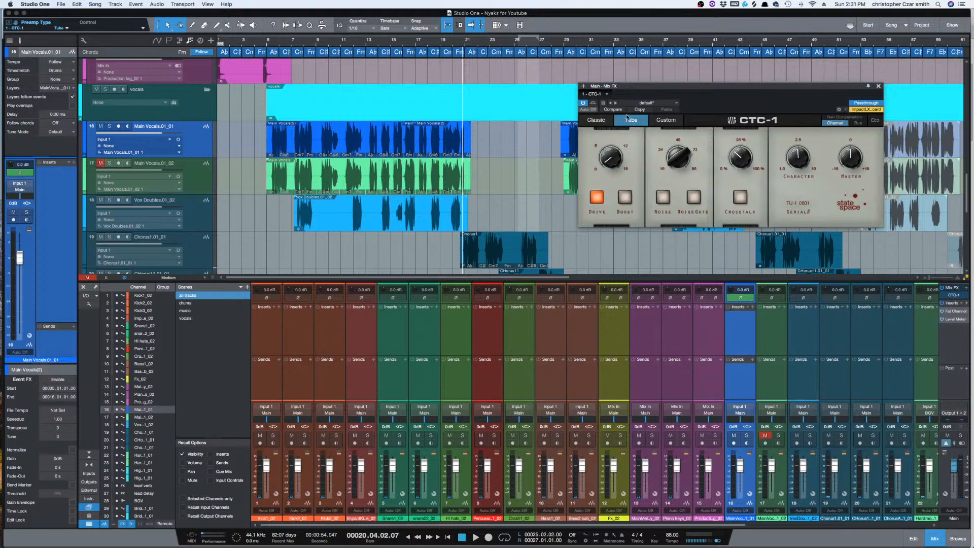
- Check the CTC-1's Custom type once more, set the type to Tube and close the effect window
{"action": "left_click", "coordinate": [662, 121]}
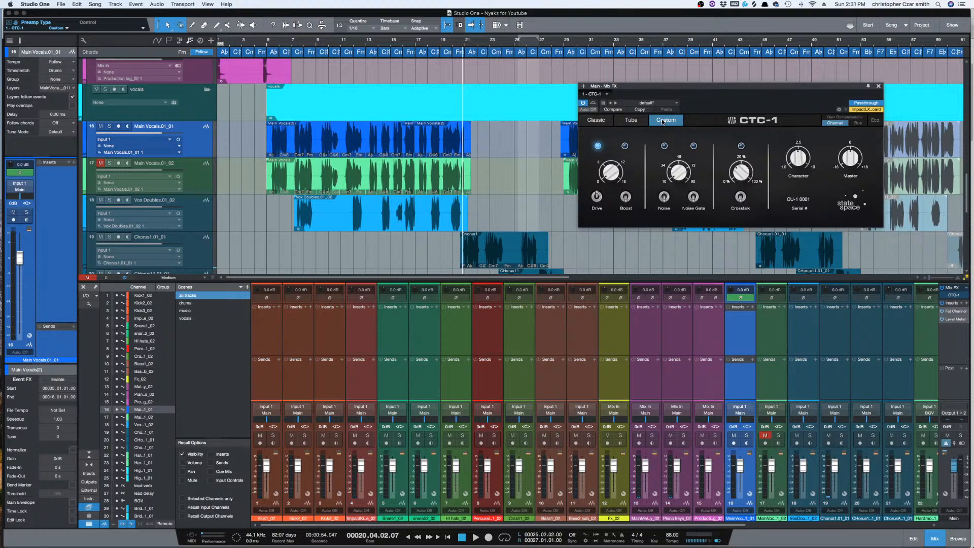
{"action": "left_click", "coordinate": [631, 121]}
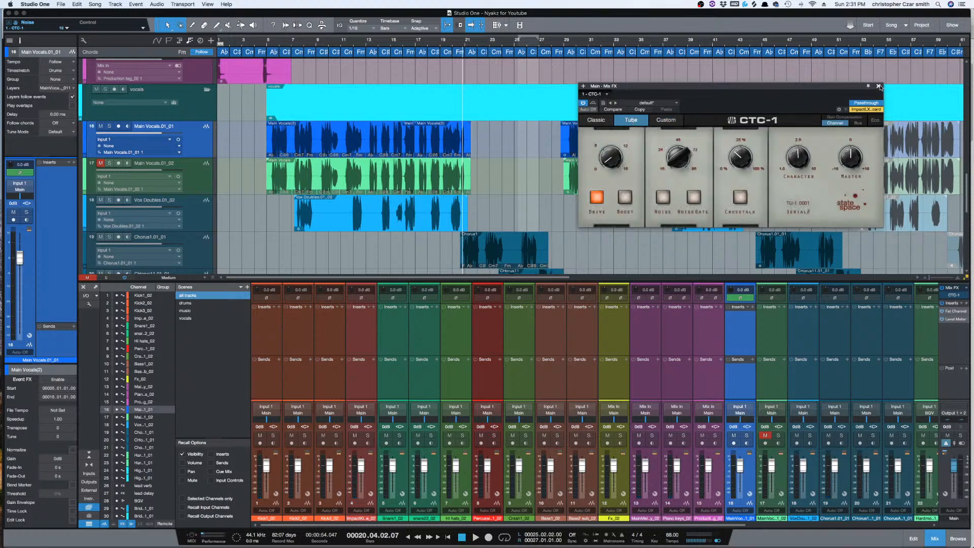
{"action": "left_click", "coordinate": [879, 87]}
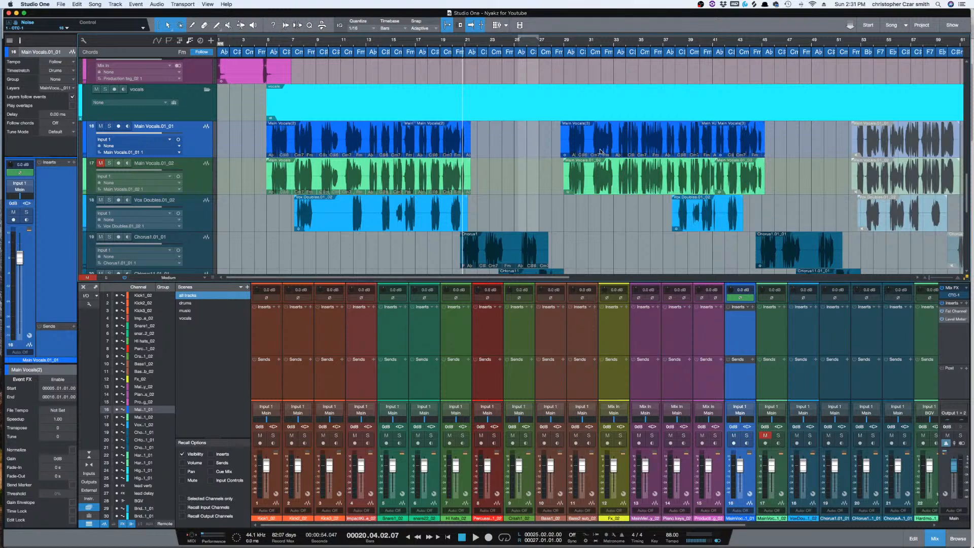
- Hide the mixer and look over the vocal tracks from Main Vocals.01_01 down to the bridge harmonies
{"action": "key", "text": "F3"}
{"action": "scroll", "coordinate": [595, 174], "scroll_direction": "down", "scroll_amount": 3}
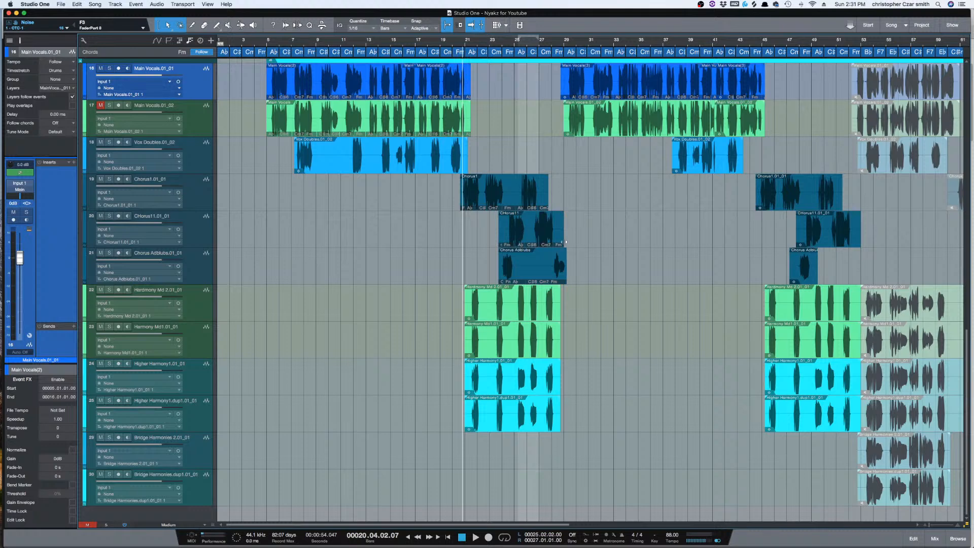
{"action": "key", "text": "e"}
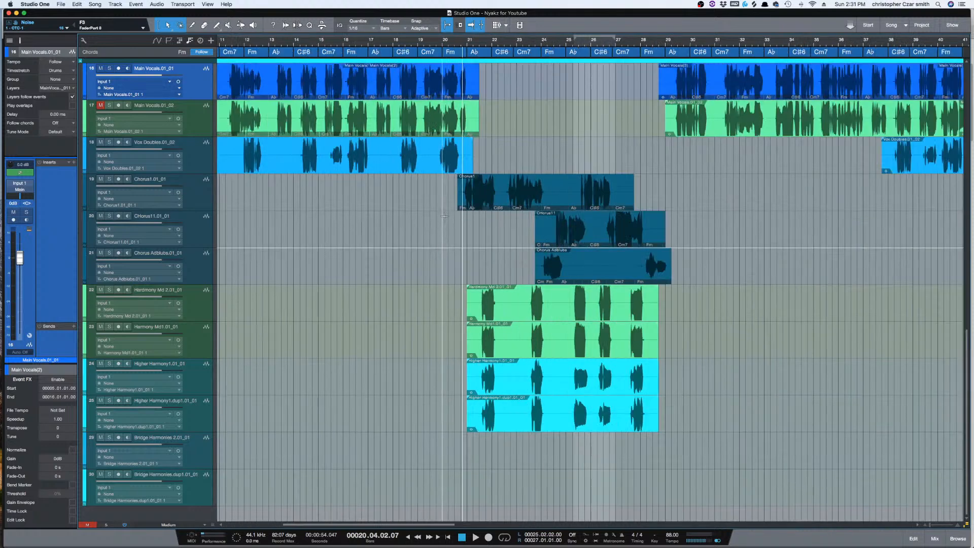
{"action": "key", "text": "e"}
{"action": "key", "text": "w"}
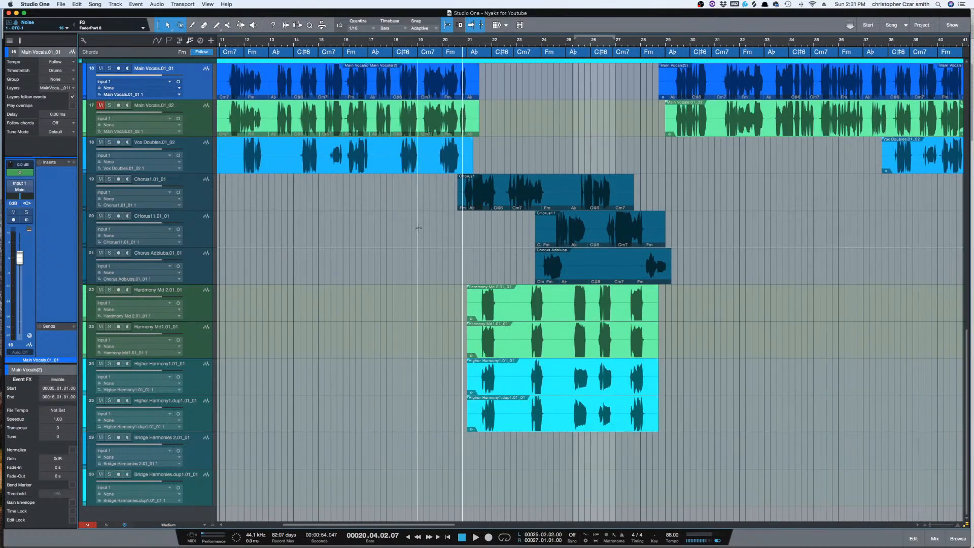
{"action": "scroll", "coordinate": [420, 232], "scroll_direction": "up", "scroll_amount": 10}
{"action": "scroll", "coordinate": [421, 232], "scroll_direction": "down", "scroll_amount": 10}
{"action": "key", "text": "w"}
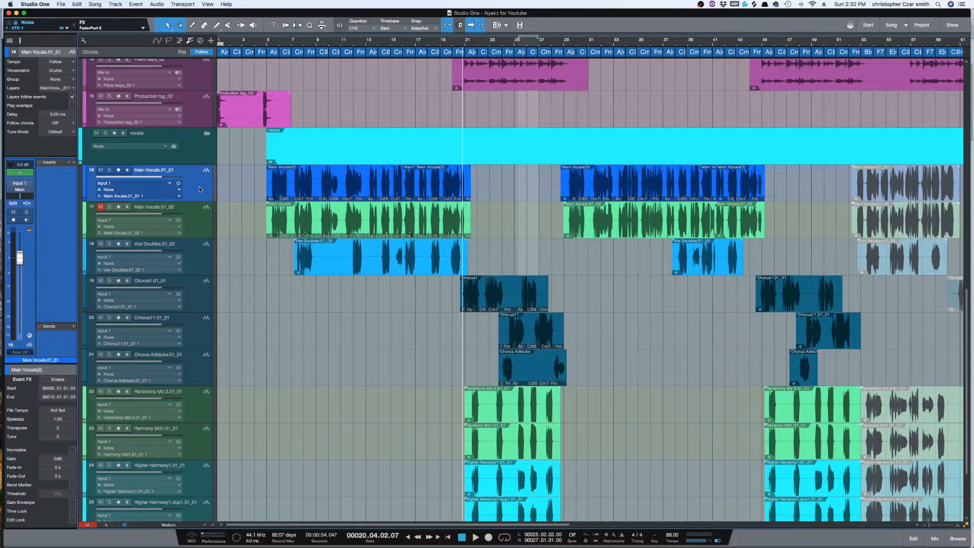
- Select the first verse's vocal events on Main Vocals.01_01 and open them for pitch editing in Melodyne
{"action": "left_click", "coordinate": [366, 191]}
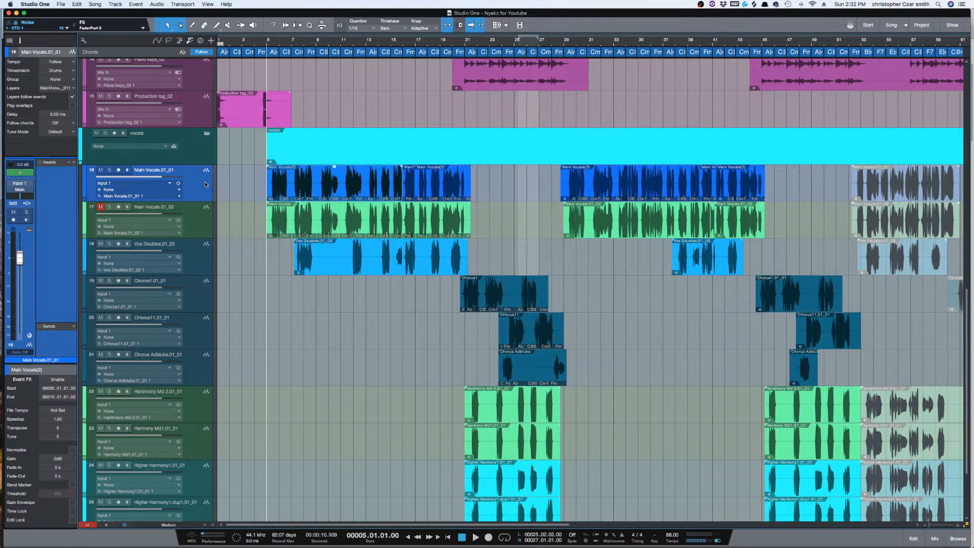
{"action": "left_click", "coordinate": [428, 191]}
{"action": "left_click", "coordinate": [376, 194]}
{"action": "key", "text": "space"}
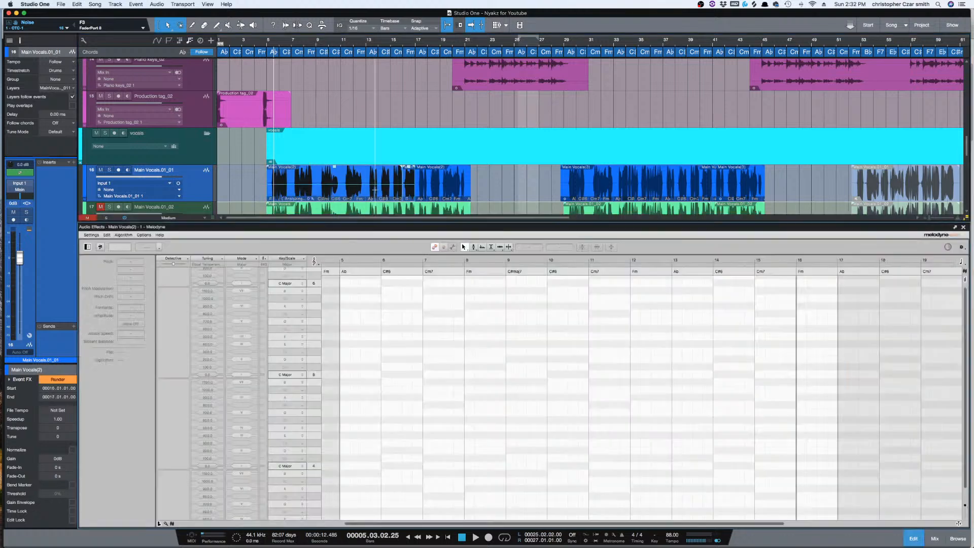
{"action": "key", "text": "super+m"}
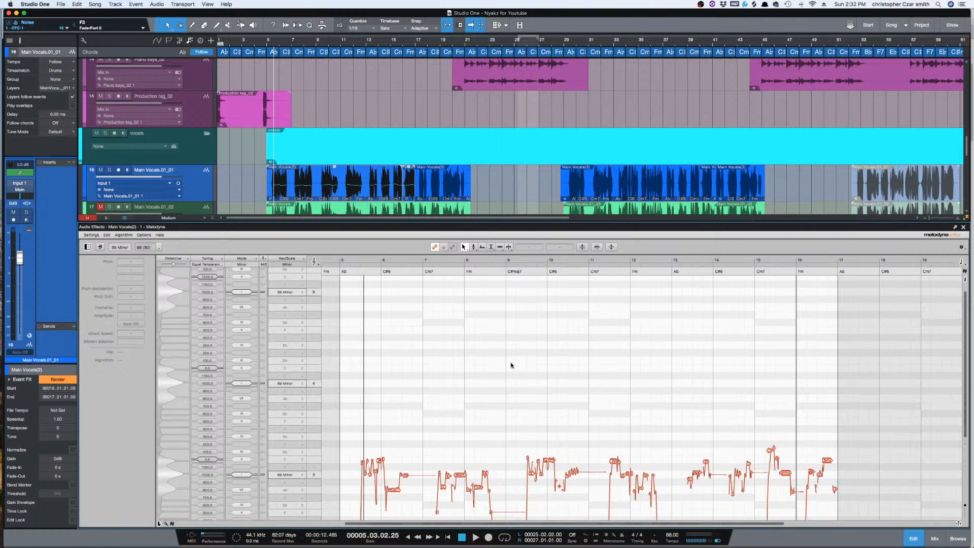
- Enlarge the detected vocal notes in Melodyne and select all notes of the phrases from bar 5 through bar 8
{"action": "scroll", "coordinate": [511, 365], "scroll_direction": "down", "scroll_amount": 3}
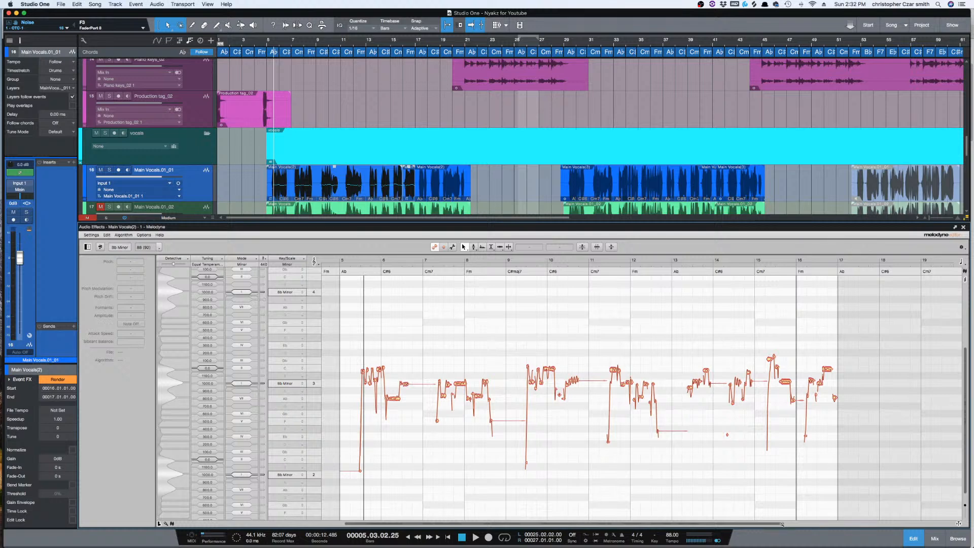
{"action": "left_click_drag", "start_coordinate": [781, 524], "coordinate": [473, 526]}
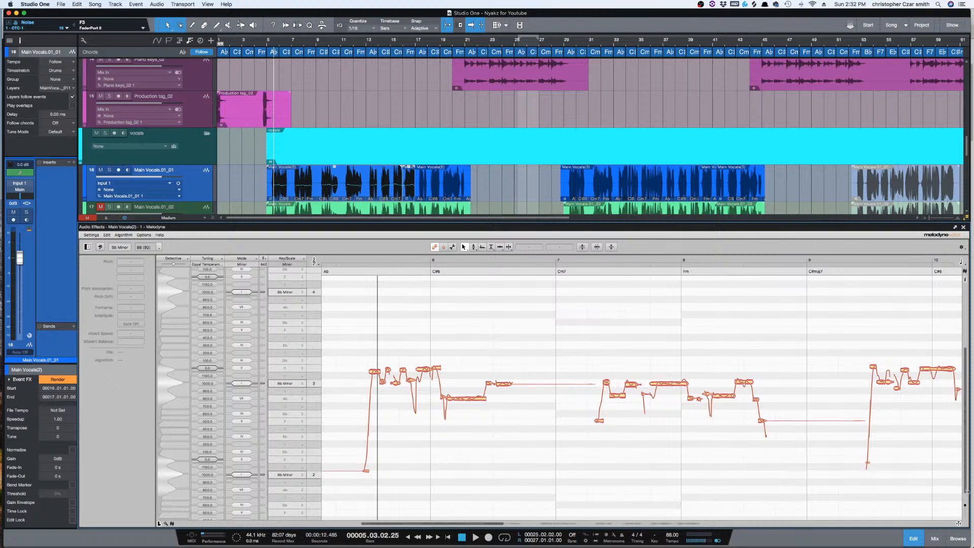
{"action": "left_click_drag", "start_coordinate": [966, 491], "coordinate": [965, 428]}
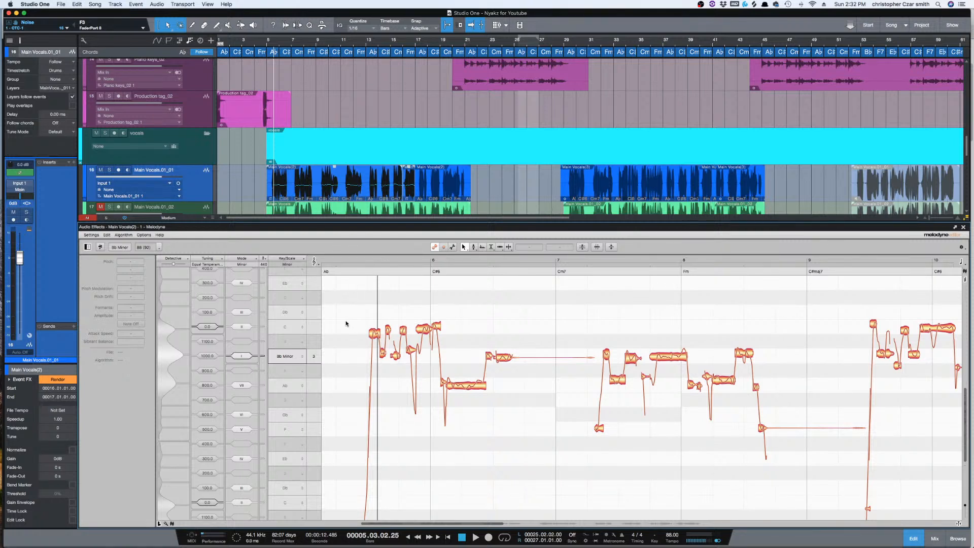
{"action": "left_click_drag", "start_coordinate": [346, 295], "coordinate": [845, 497]}
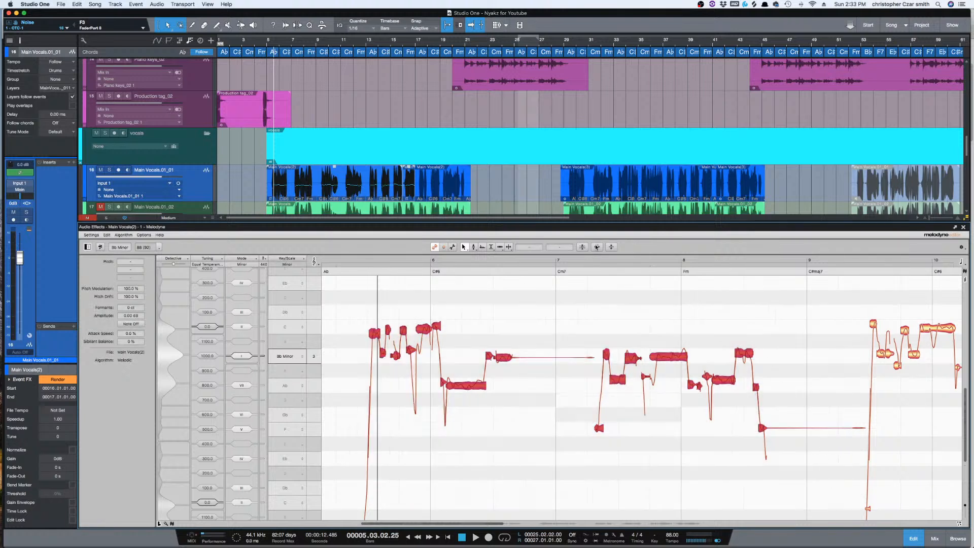
- Correct the selected notes' pitch with Pitch Center at 100 %, adjust Pitch Drift and apply the correction
{"action": "left_click", "coordinate": [582, 247]}
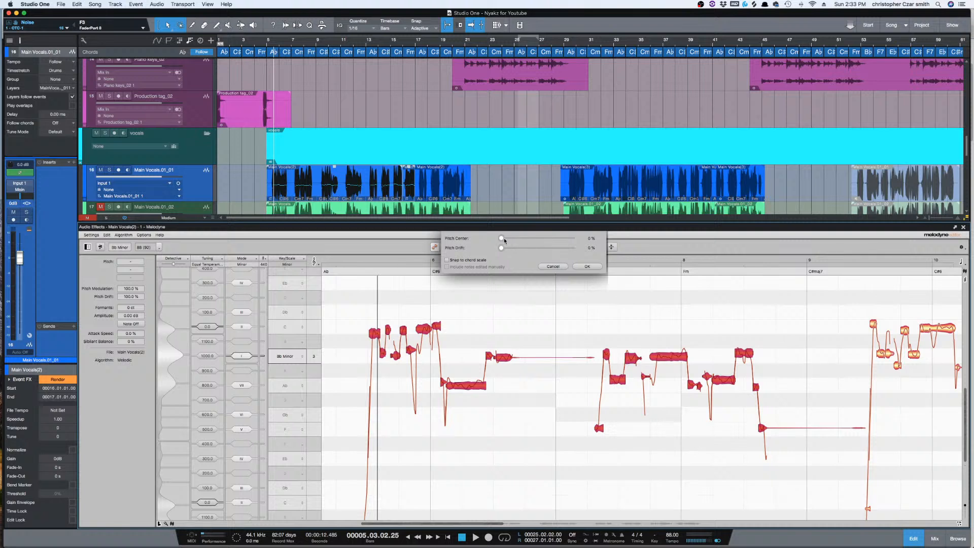
{"action": "left_click_drag", "start_coordinate": [502, 238], "coordinate": [583, 254]}
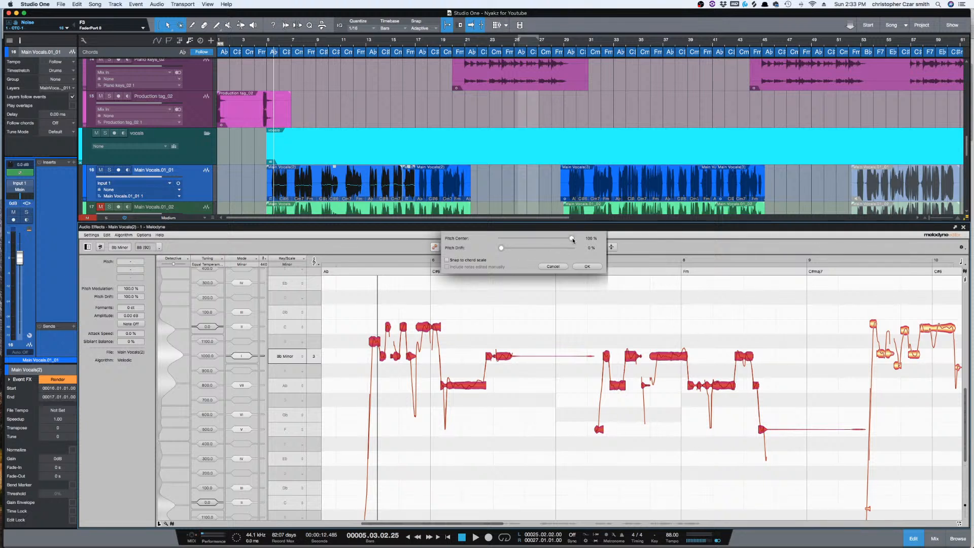
{"action": "left_click_drag", "start_coordinate": [579, 242], "coordinate": [600, 247]}
{"action": "left_click_drag", "start_coordinate": [504, 249], "coordinate": [551, 257]}
{"action": "left_click", "coordinate": [587, 267]}
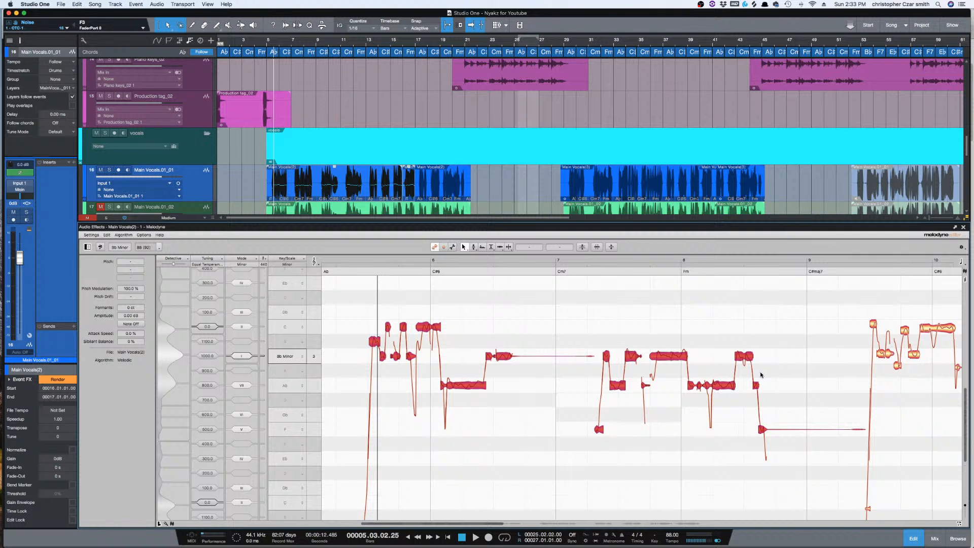
- Play the pitch-corrected first verse and replay it from just before the vocal enters at bar 5
{"action": "key", "text": "space"}
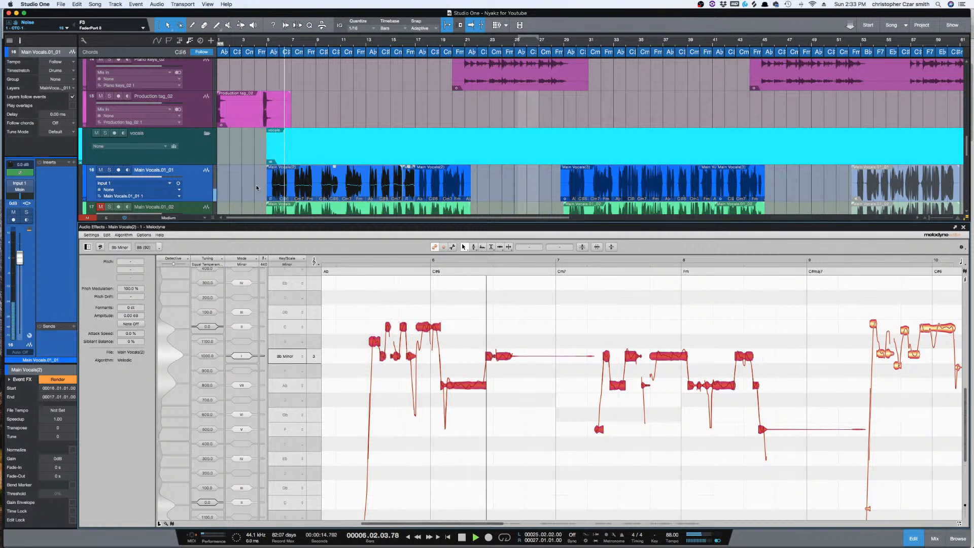
{"action": "left_click", "coordinate": [258, 185]}
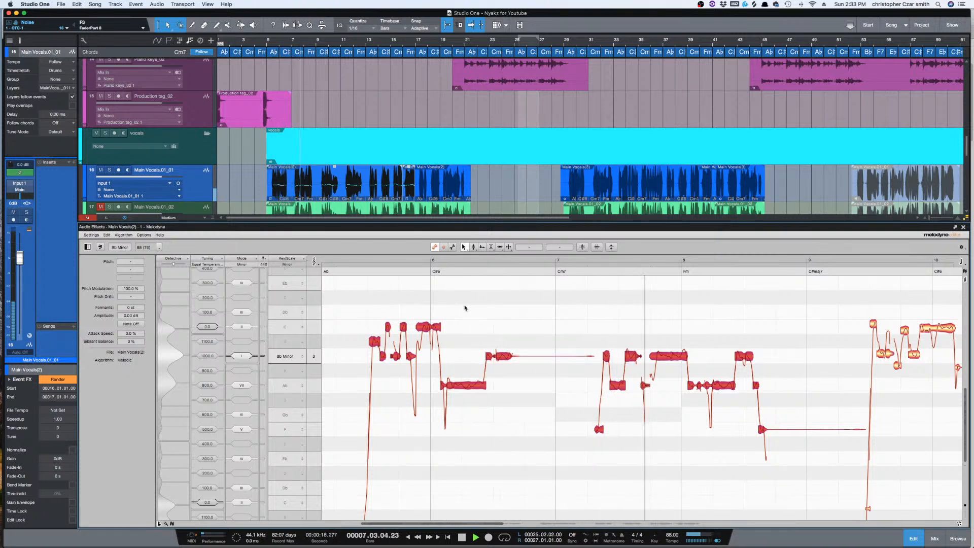
{"action": "key", "text": "space"}
- Mute Vox Doubles.01_02 and play the song from bar 4 to hear the corrected lead vocal without the doubles
{"action": "scroll", "coordinate": [384, 171], "scroll_direction": "down", "scroll_amount": 3}
{"action": "scroll", "coordinate": [384, 171], "scroll_direction": "down", "scroll_amount": 3}
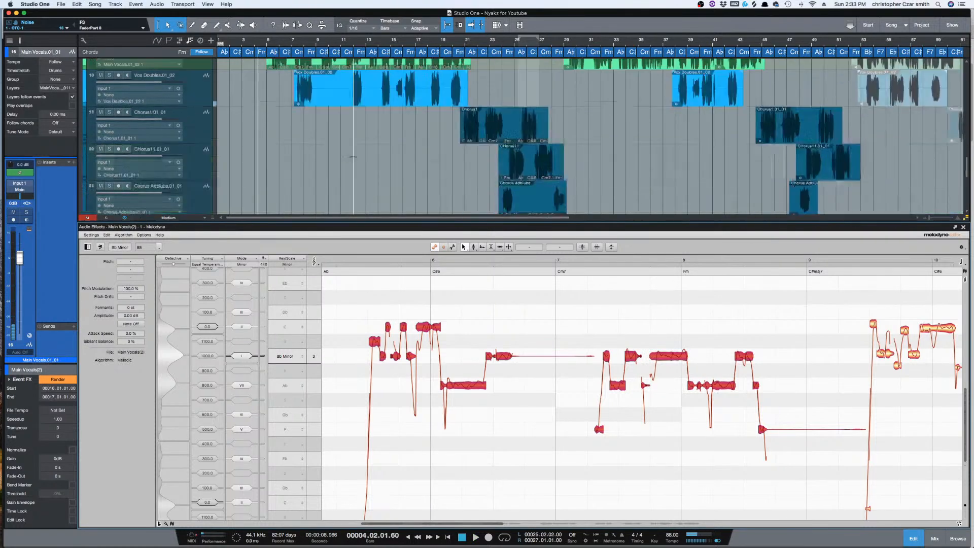
{"action": "key", "text": "space"}
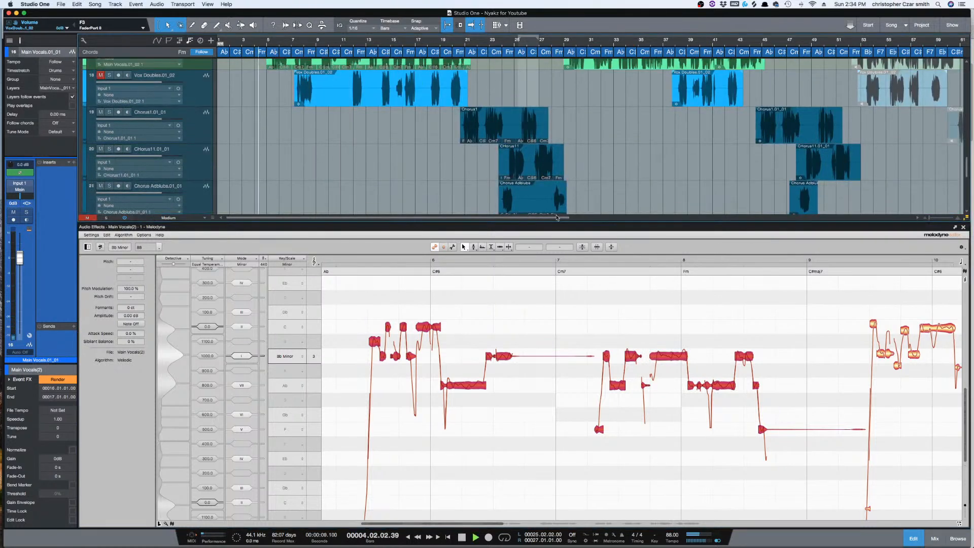
{"action": "scroll", "coordinate": [558, 193], "scroll_direction": "up", "scroll_amount": 5}
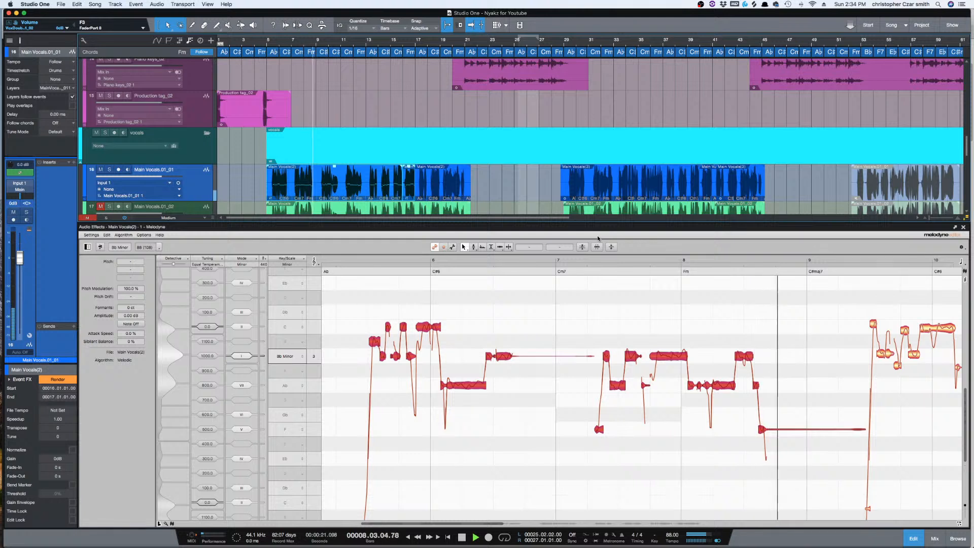
{"action": "key", "text": "space"}
{"action": "key", "text": "space"}
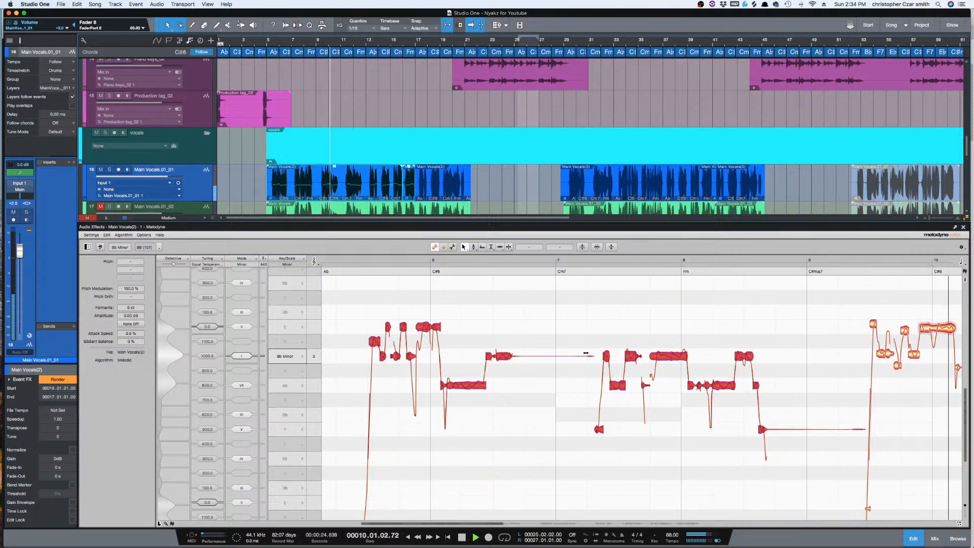
- Bypass the Melodyne edits with Compare and play the original lead vocal from bar 4
{"action": "key", "text": "space"}
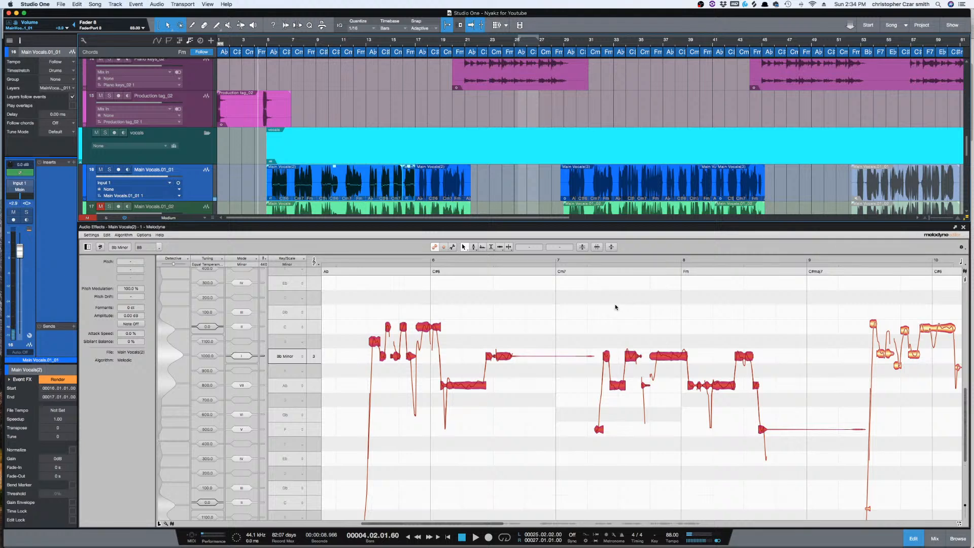
{"action": "left_click", "coordinate": [100, 247]}
{"action": "key", "text": "space"}
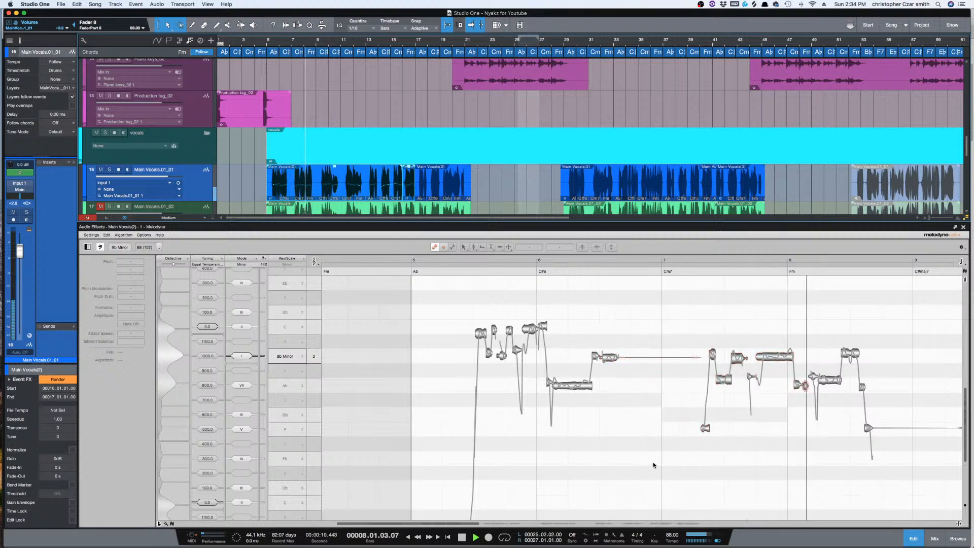
{"action": "key", "text": "space"}
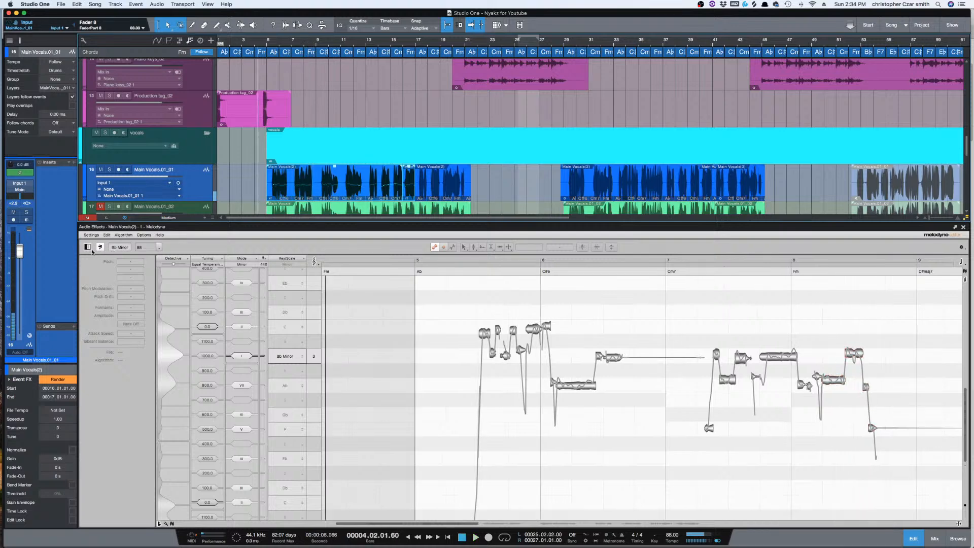
- Restore the corrected pitches and select all notes of the phrases from bar 9 through bar 12
{"action": "key", "text": "super+a"}
{"action": "scroll", "coordinate": [669, 473], "scroll_direction": "right", "scroll_amount": 10}
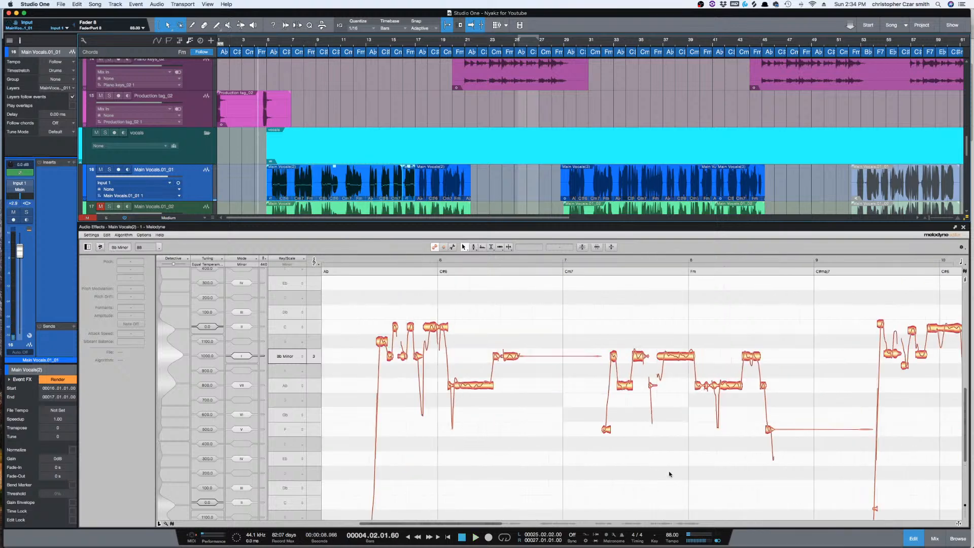
{"action": "left_click_drag", "start_coordinate": [606, 305], "coordinate": [873, 496]}
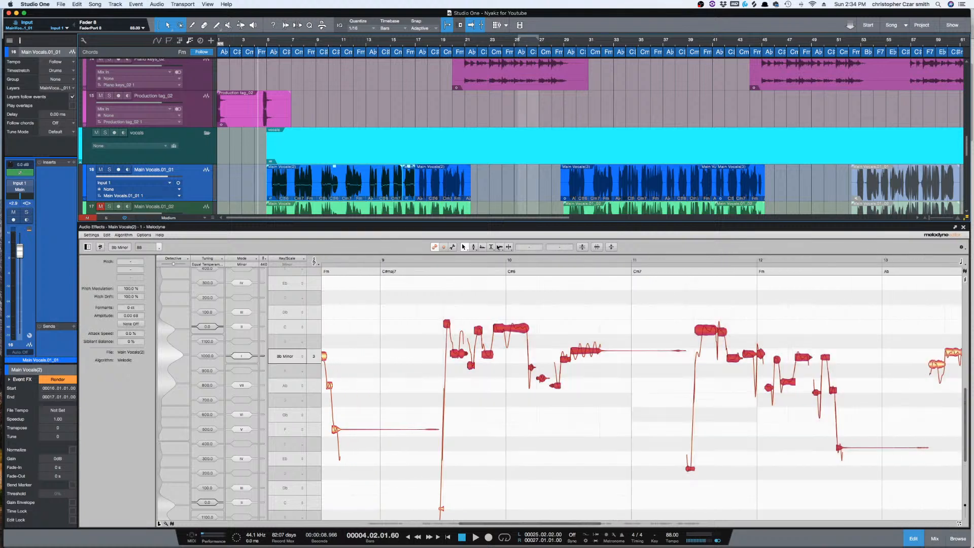
- Correct the selected notes' pitch with Pitch Center at 100 % and Pitch Drift at about 49 %
{"action": "left_click", "coordinate": [580, 247]}
{"action": "left_click", "coordinate": [551, 239]}
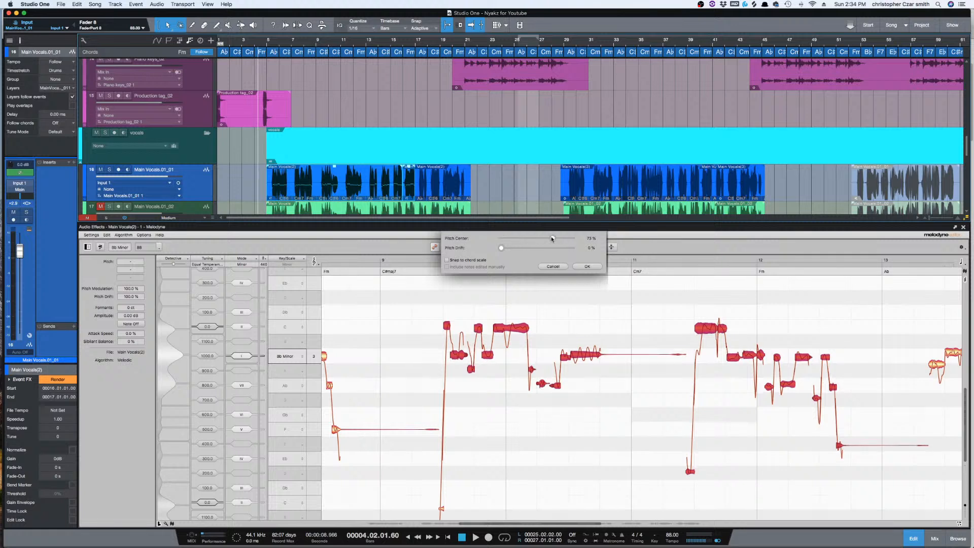
{"action": "left_click", "coordinate": [536, 251]}
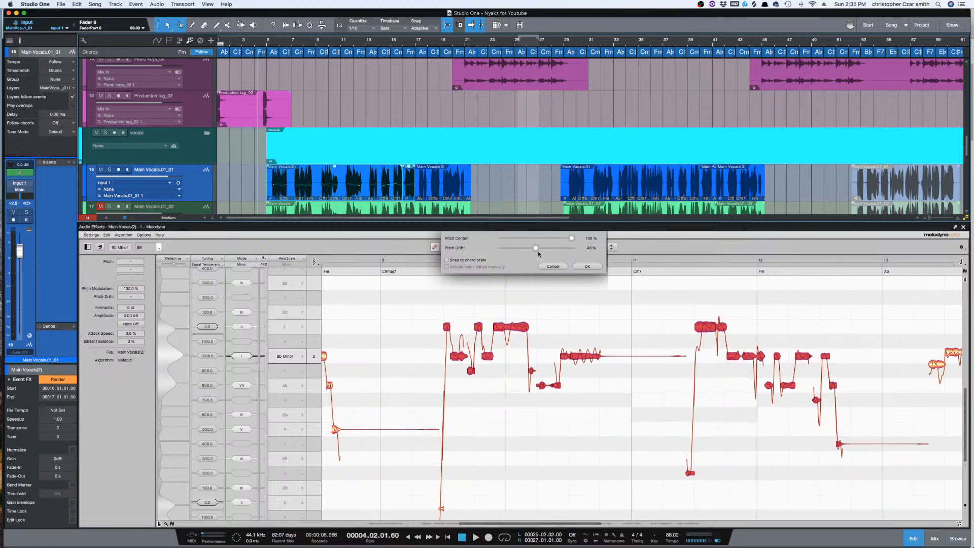
{"action": "left_click", "coordinate": [587, 265]}
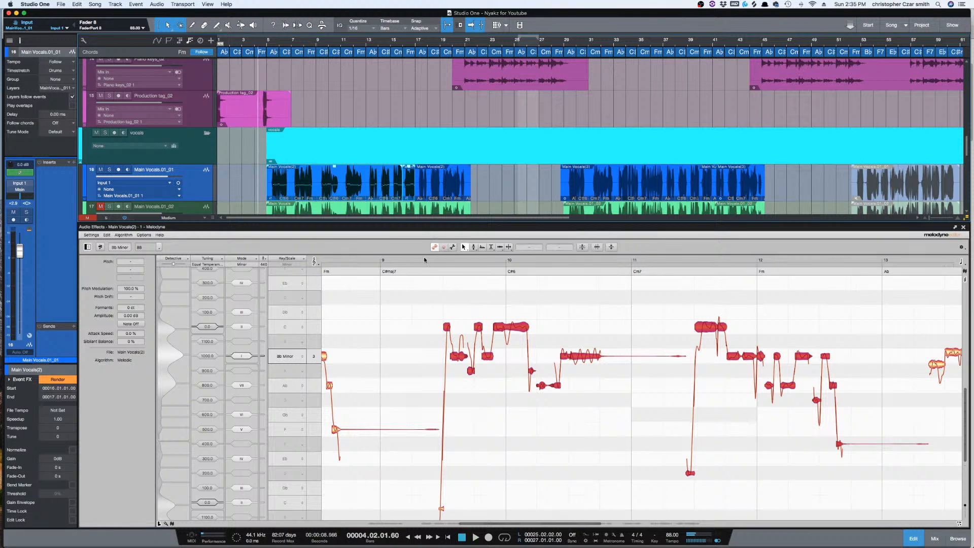
- Play the corrected phrases from bar 9 and replay the phrase from just before bar 12
{"action": "left_click", "coordinate": [426, 260]}
{"action": "key", "text": "space"}
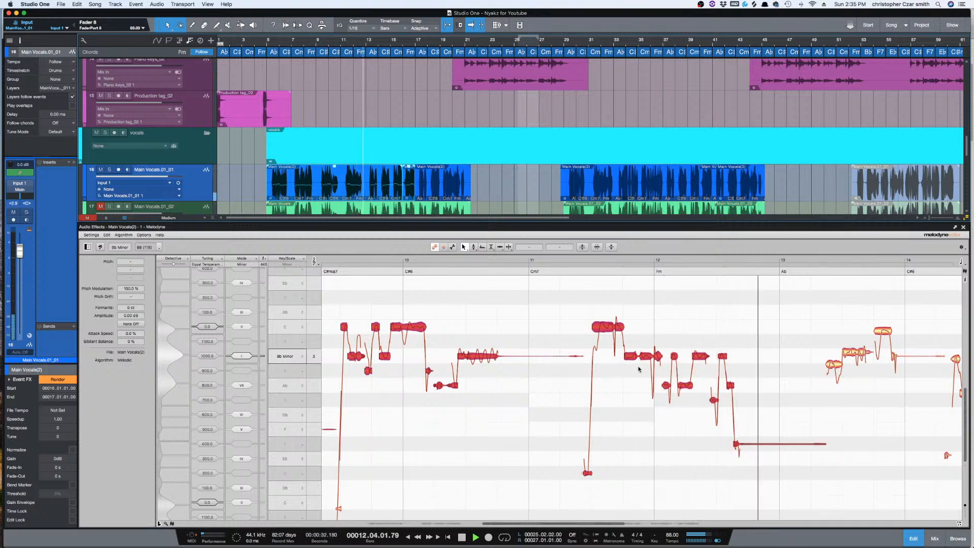
{"action": "key", "text": "space"}
{"action": "left_click", "coordinate": [647, 259]}
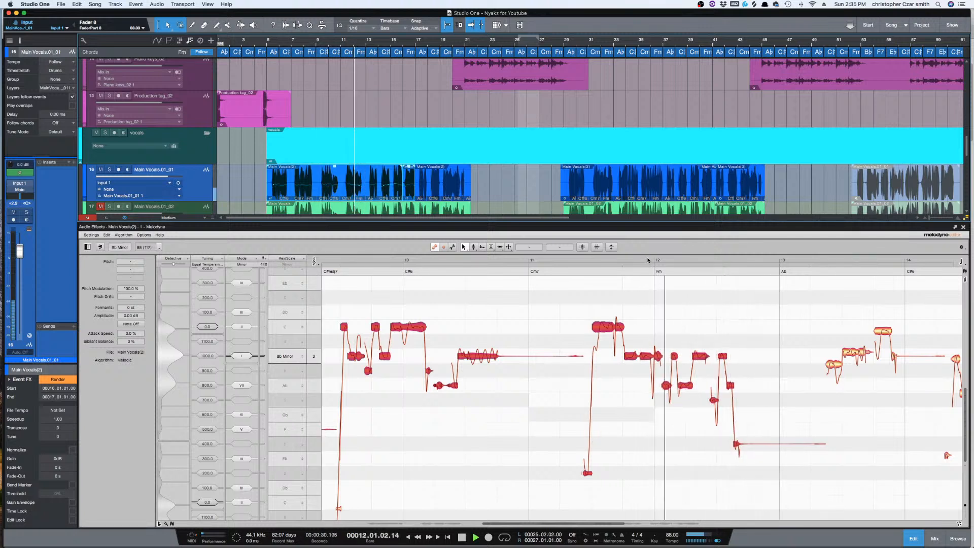
{"action": "key", "text": "space"}
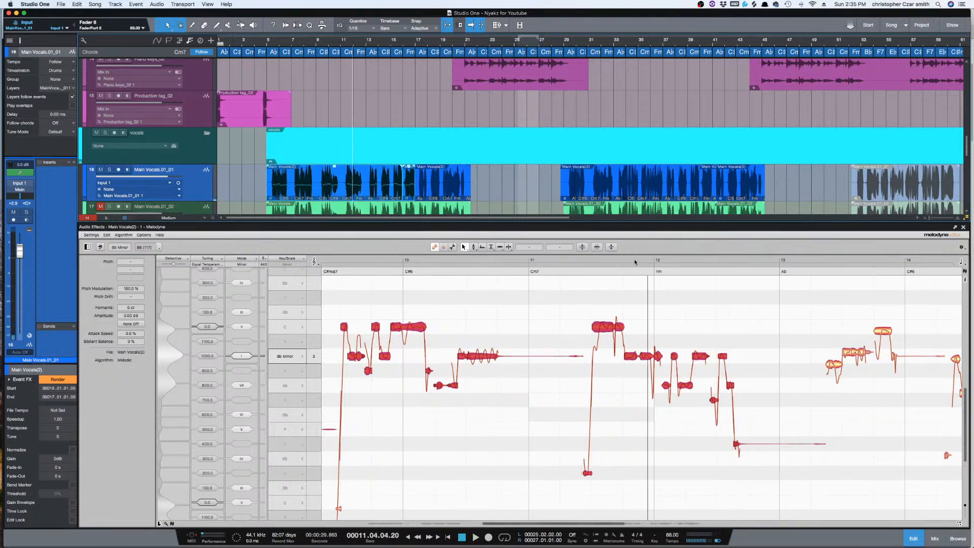
- Raise the short low note in the middle of bar 12 to Ab 3 with the Pitch Tool
{"action": "left_click", "coordinate": [713, 406]}
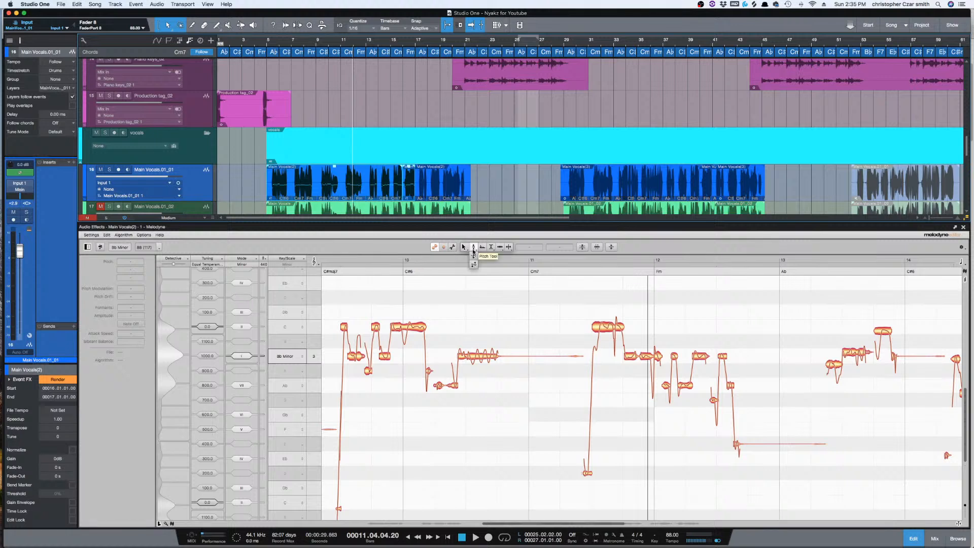
{"action": "left_click", "coordinate": [474, 248]}
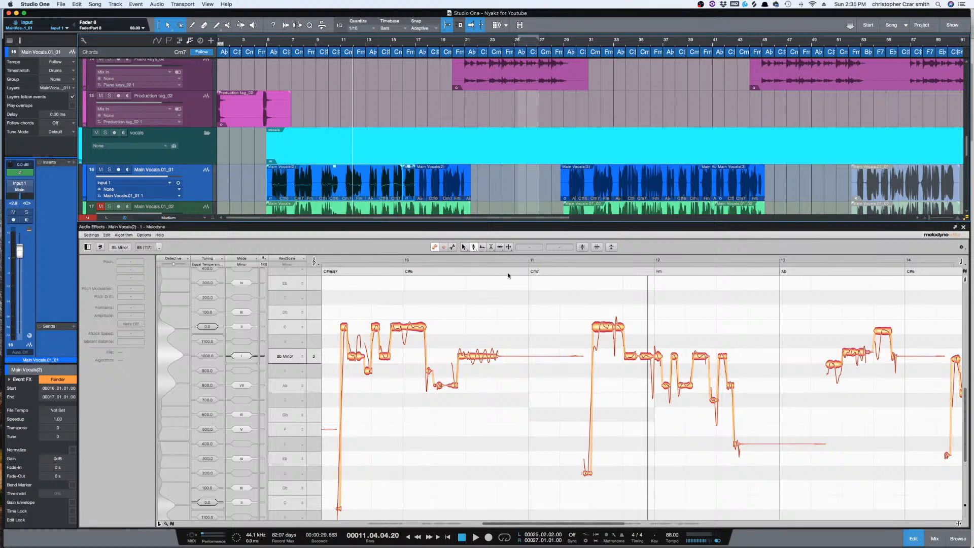
{"action": "left_click", "coordinate": [714, 399]}
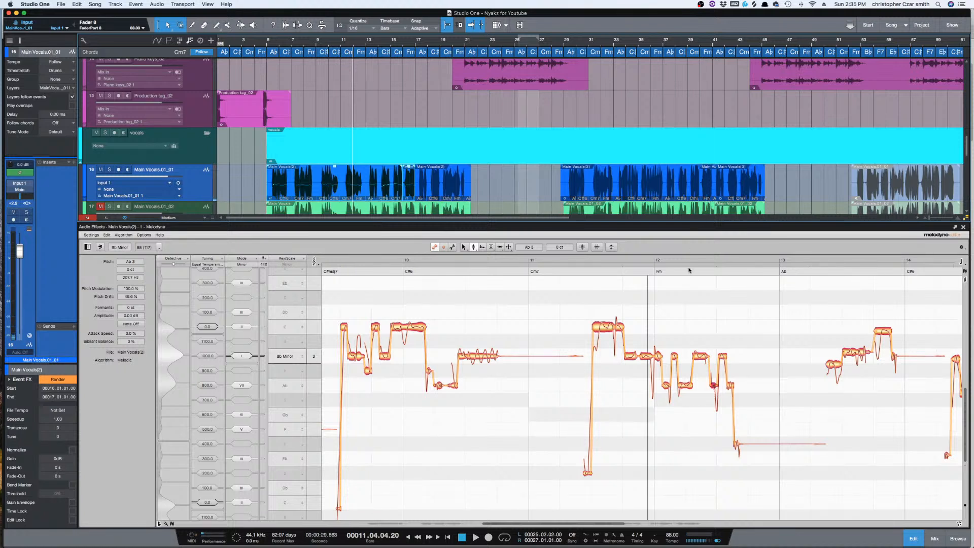
- Play the vocal from beat 4 of bar 11 twice to hear the moved note in context
{"action": "left_click", "coordinate": [628, 261]}
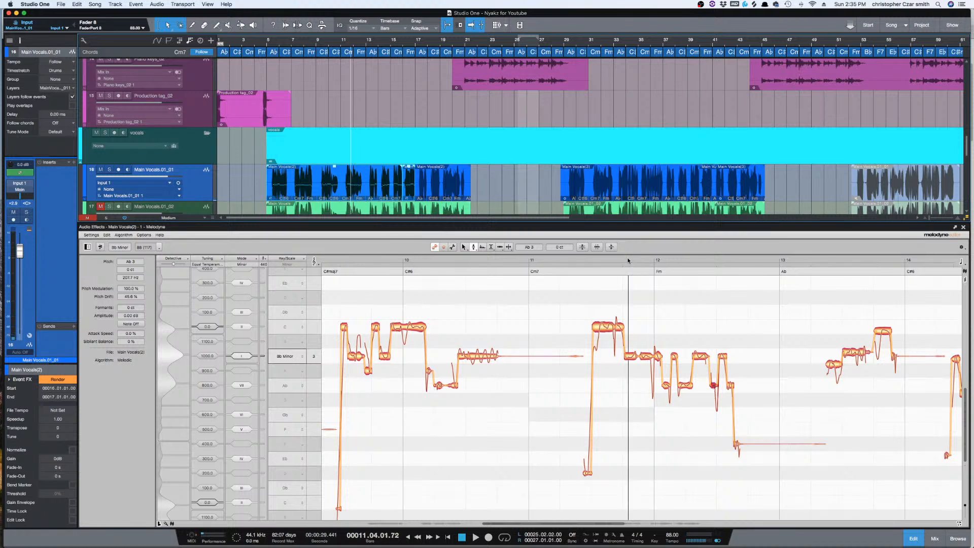
{"action": "key", "text": "space"}
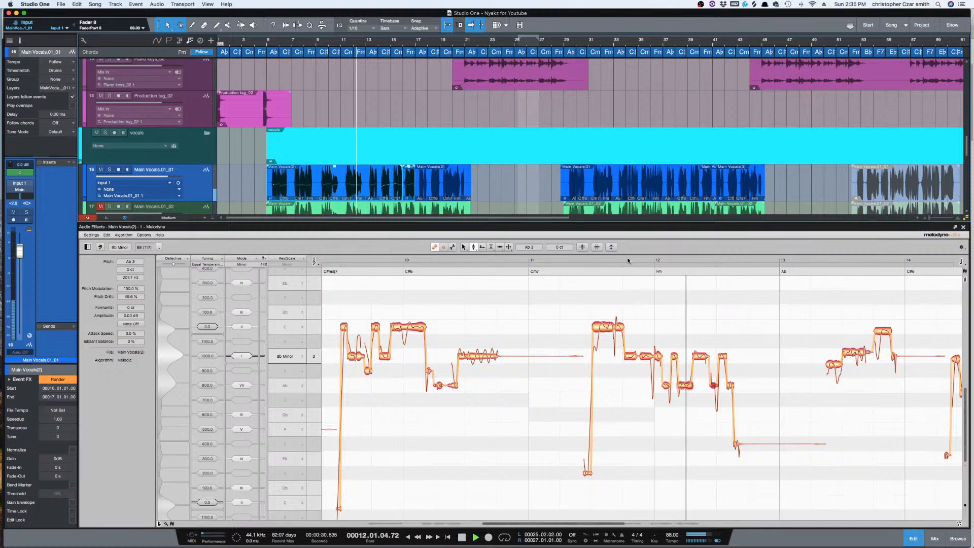
{"action": "key", "text": "space"}
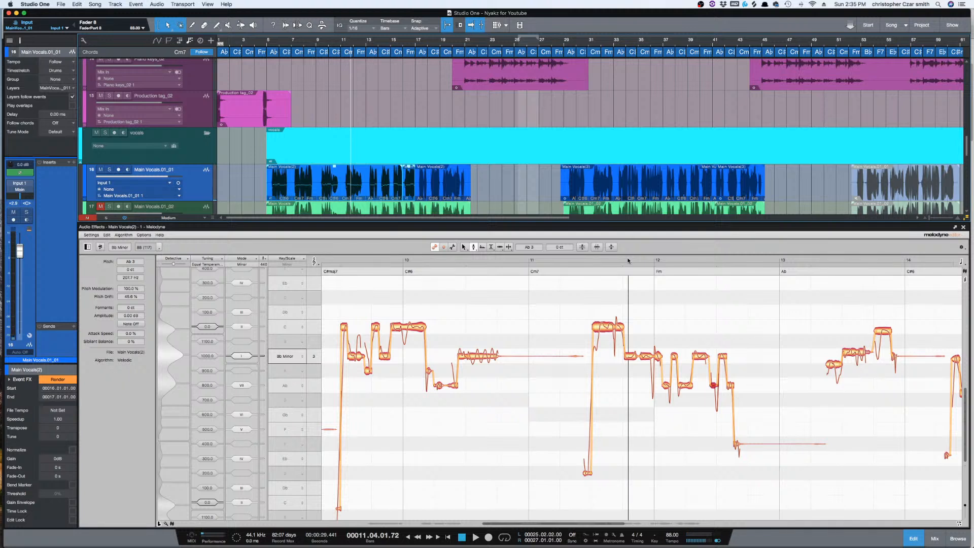
{"action": "key", "text": "space"}
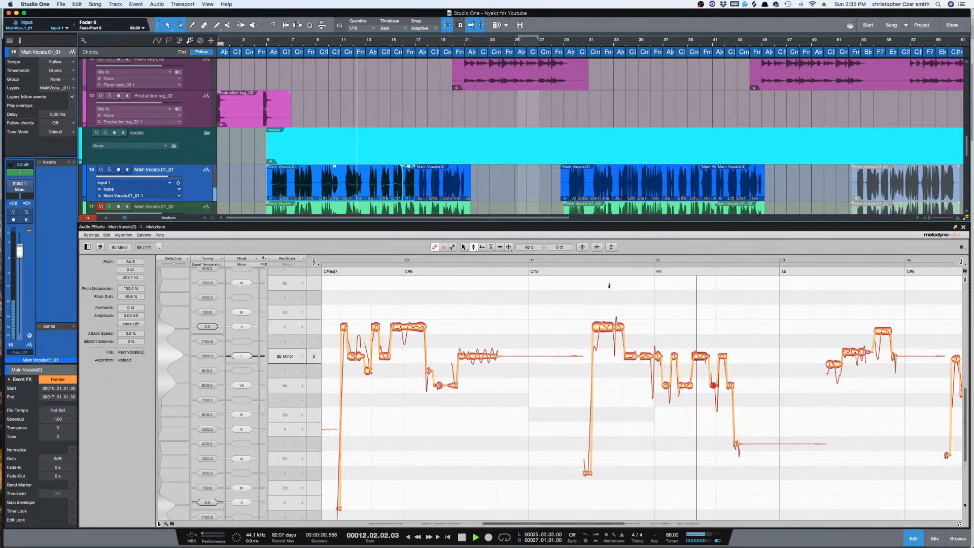
{"action": "key", "text": "space"}
- Play the bar 12 phrase with its original pitches using Compare, and switch back to the edited version
{"action": "left_click", "coordinate": [535, 304]}
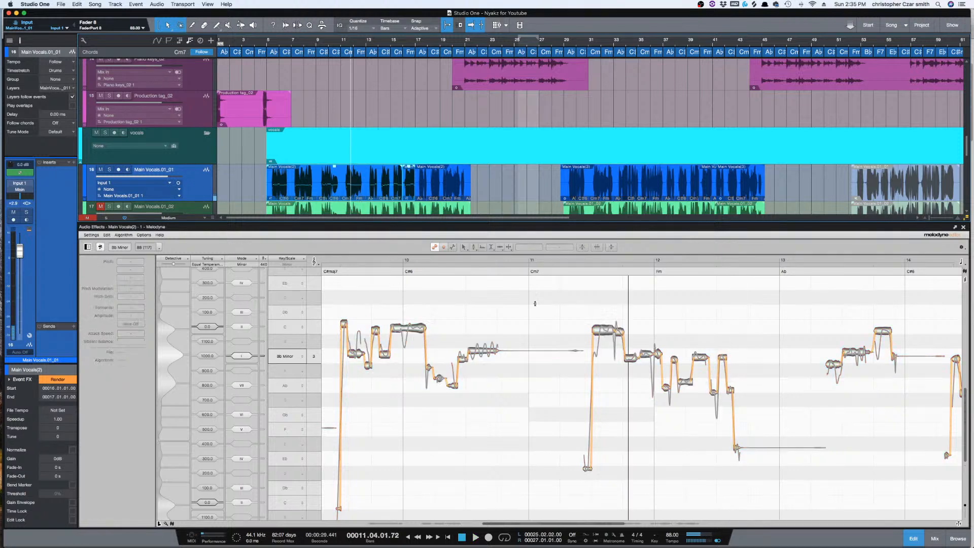
{"action": "key", "text": "space"}
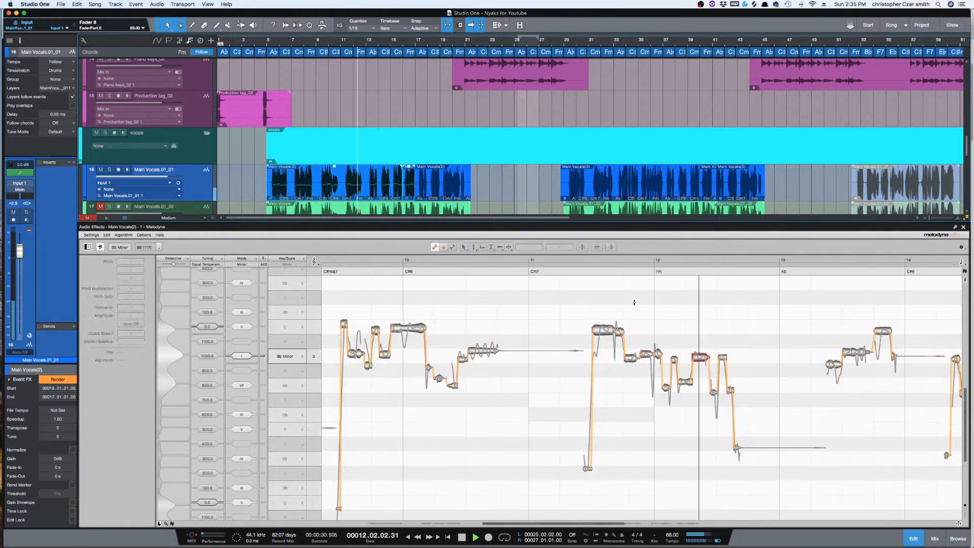
{"action": "key", "text": "space"}
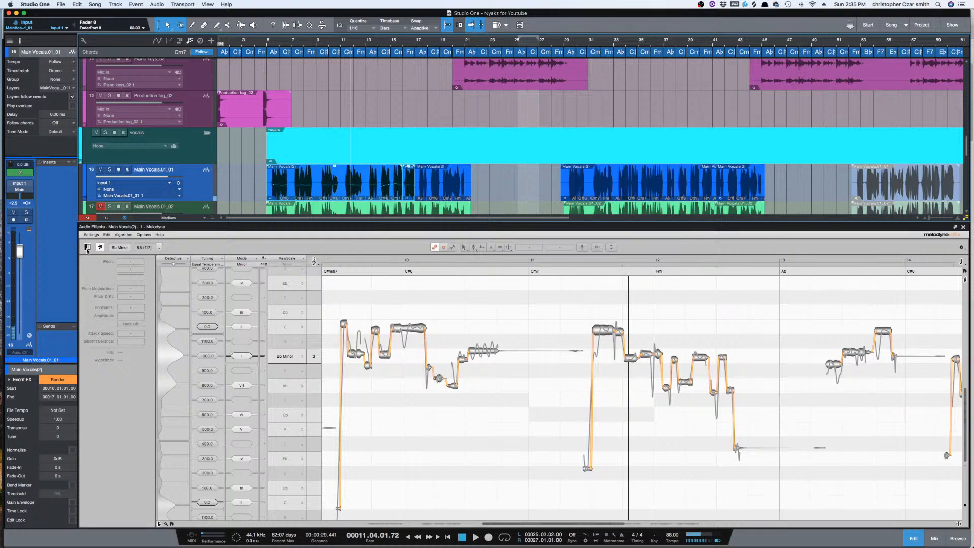
{"action": "left_click", "coordinate": [103, 248]}
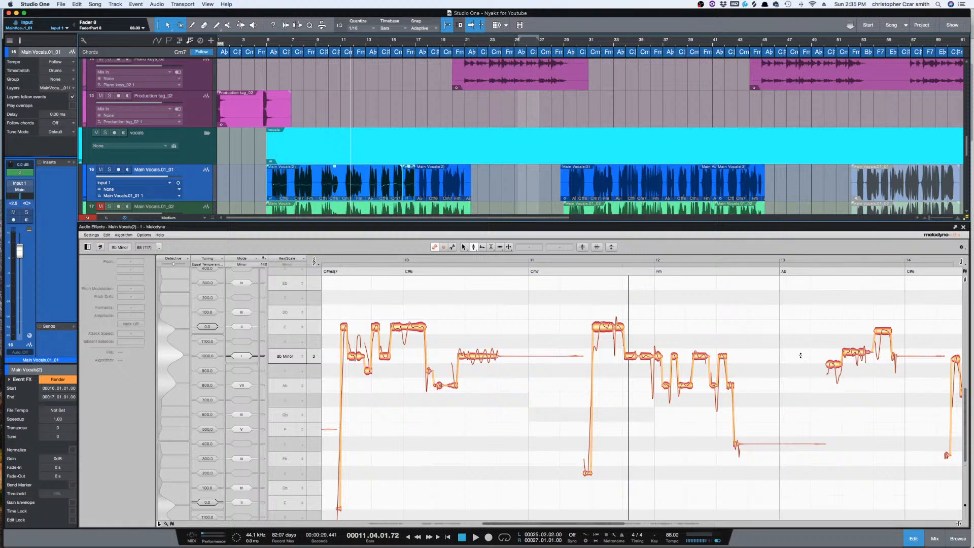
- Select the notes from bar 13 through bar 16 and correct them with Pitch Center at 100 % and Pitch Drift at 50 %
{"action": "scroll", "coordinate": [798, 354], "scroll_direction": "right", "scroll_amount": 5}
{"action": "scroll", "coordinate": [801, 355], "scroll_direction": "right", "scroll_amount": 2}
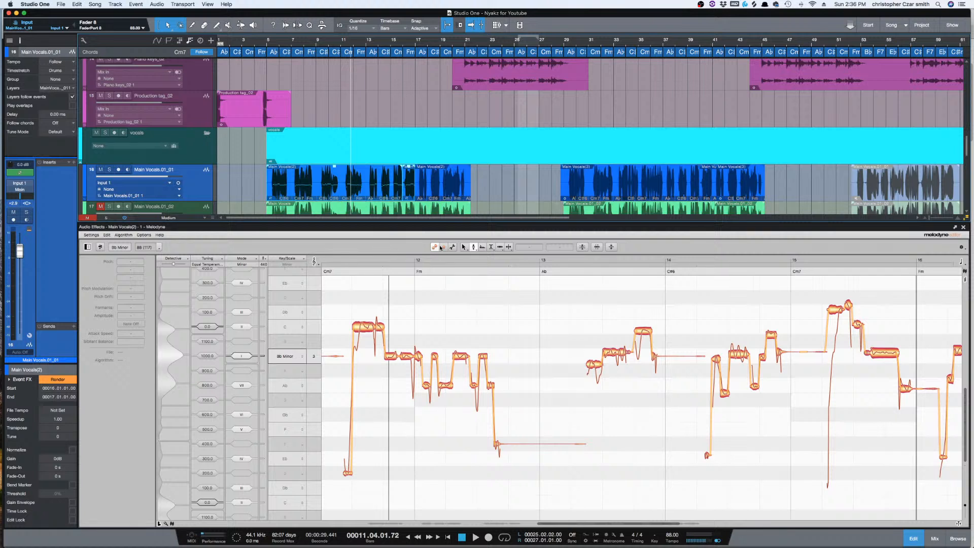
{"action": "left_click_drag", "start_coordinate": [569, 312], "coordinate": [919, 477]}
{"action": "left_click", "coordinate": [583, 248]}
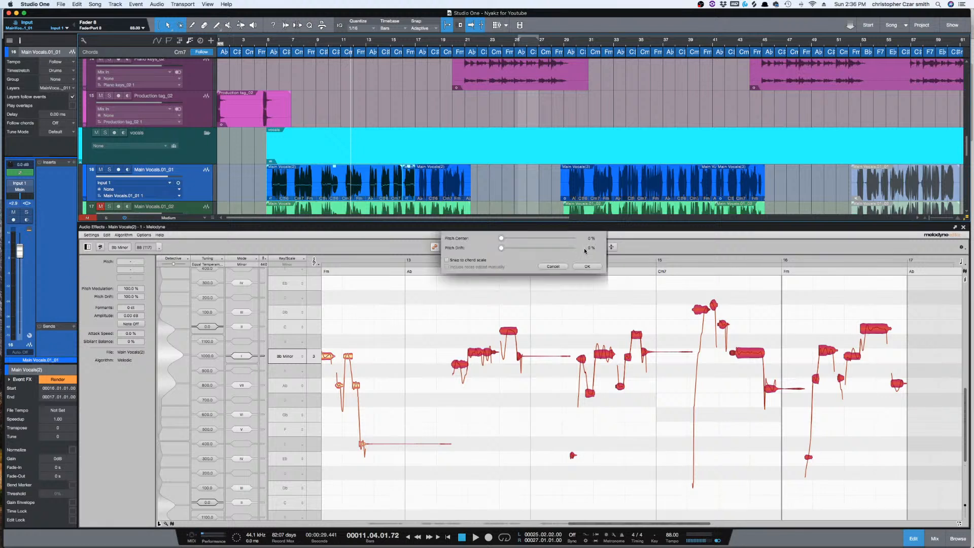
{"action": "left_click_drag", "start_coordinate": [567, 240], "coordinate": [584, 243]}
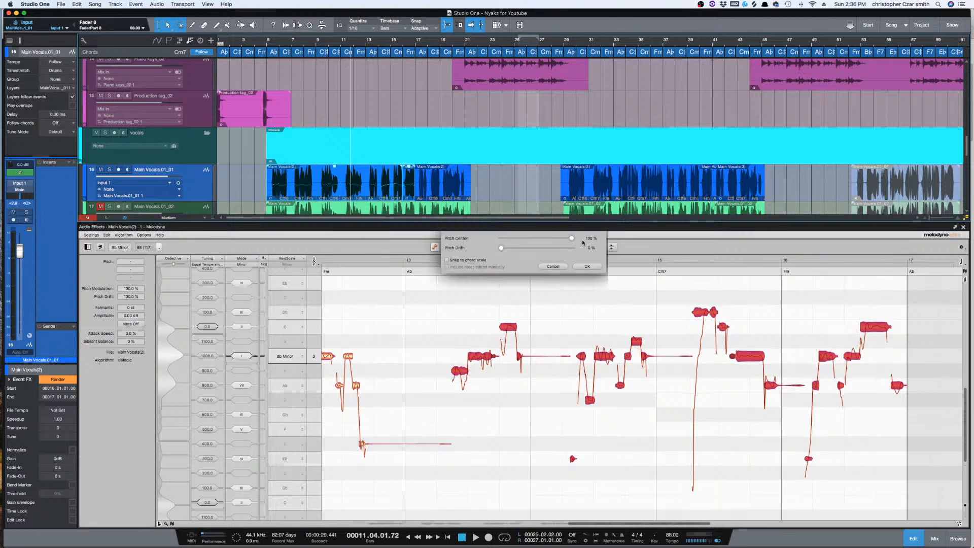
{"action": "left_click", "coordinate": [539, 249]}
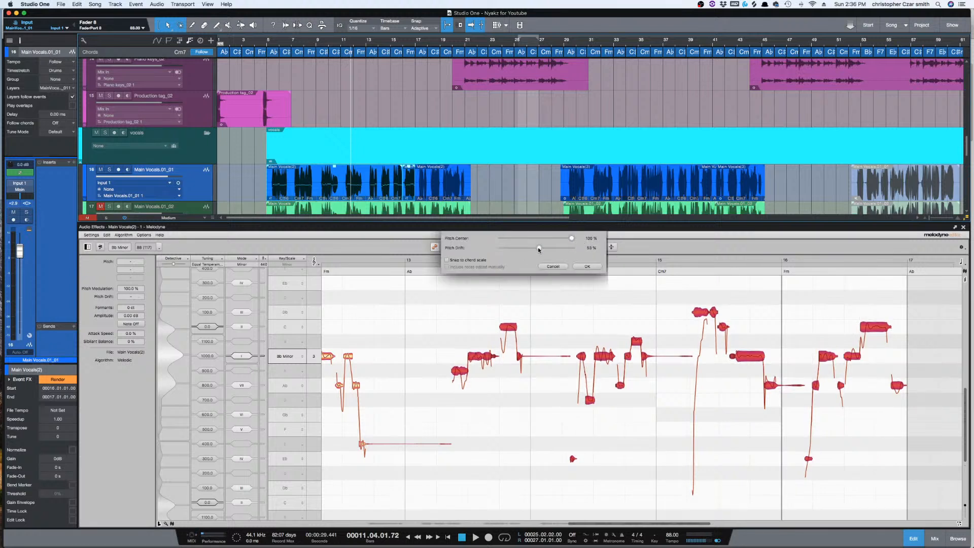
{"action": "left_click", "coordinate": [587, 266]}
- Play the corrected vocal from bar 13 through the end of bar 16
{"action": "left_click", "coordinate": [415, 260]}
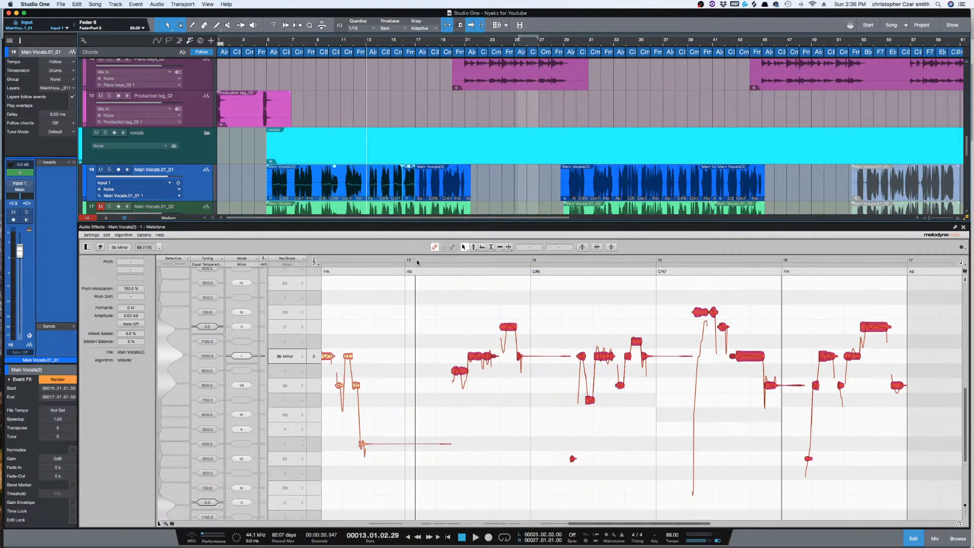
{"action": "key", "text": "space"}
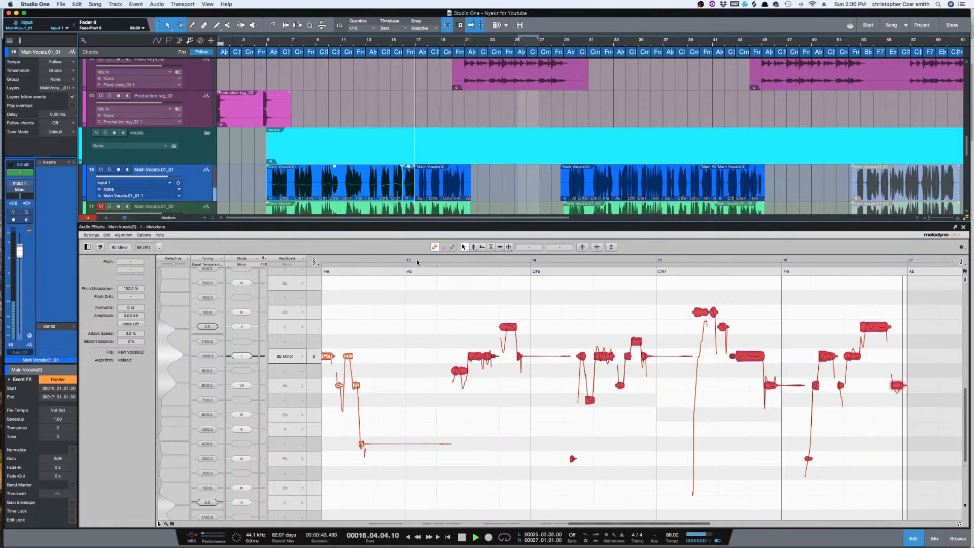
{"action": "key", "text": "space"}
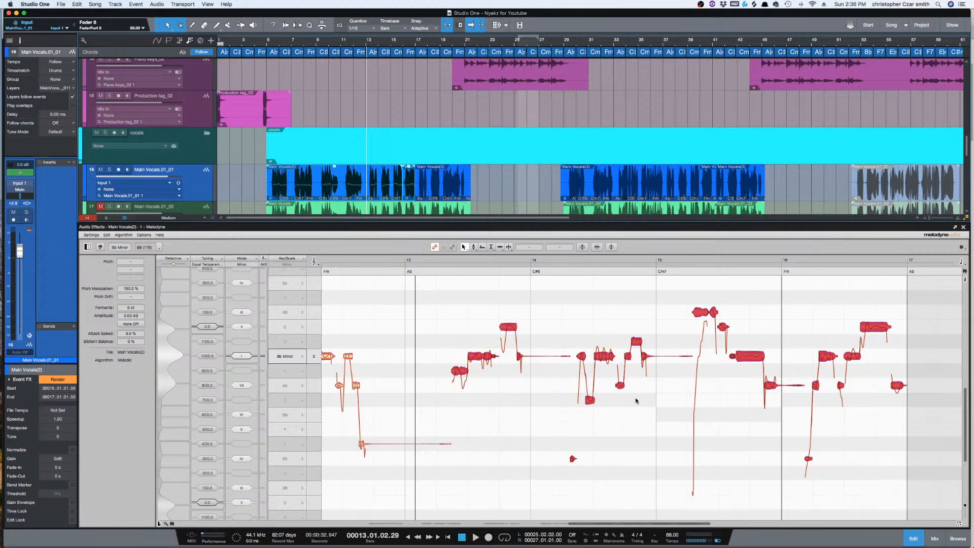
- Raise the G 3 note in bar 14 to Ab 3, comparing by undoing and redoing the move, and set the playback position to early bar 13
{"action": "left_click", "coordinate": [473, 247]}
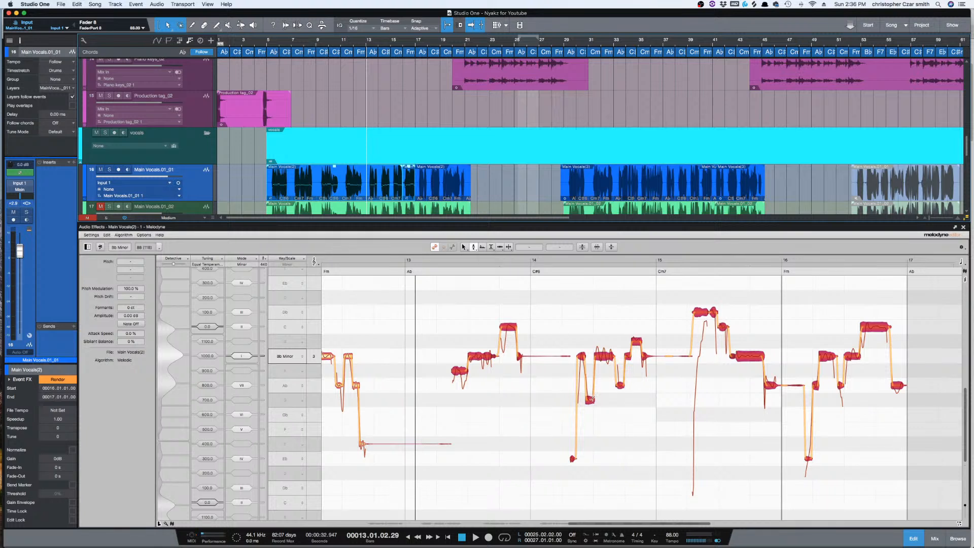
{"action": "left_click", "coordinate": [689, 406]}
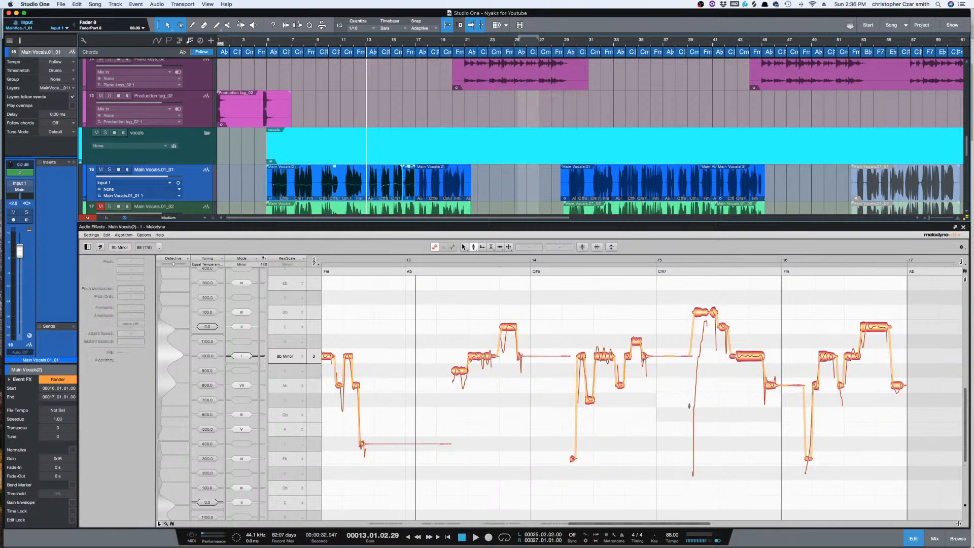
{"action": "left_click_drag", "start_coordinate": [590, 401], "coordinate": [590, 385]}
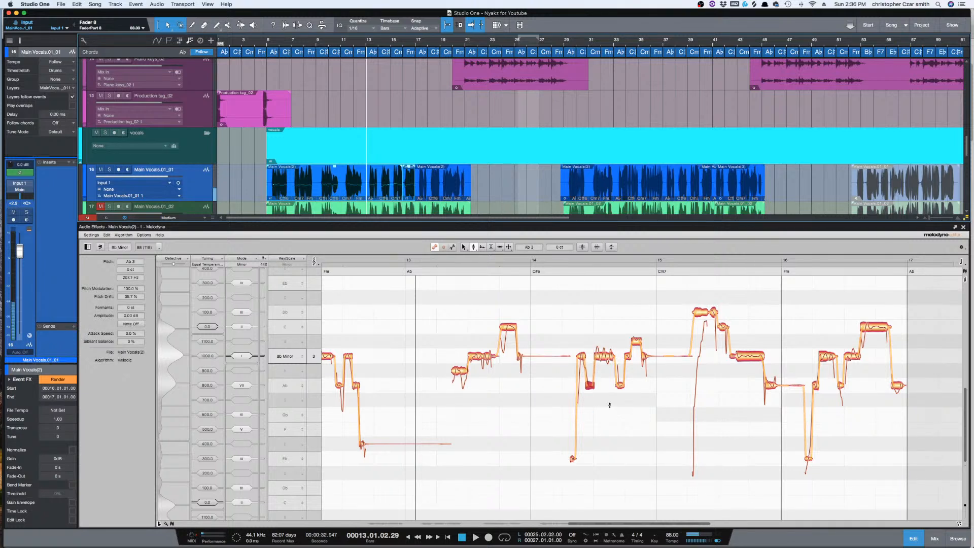
{"action": "key", "text": "super+z"}
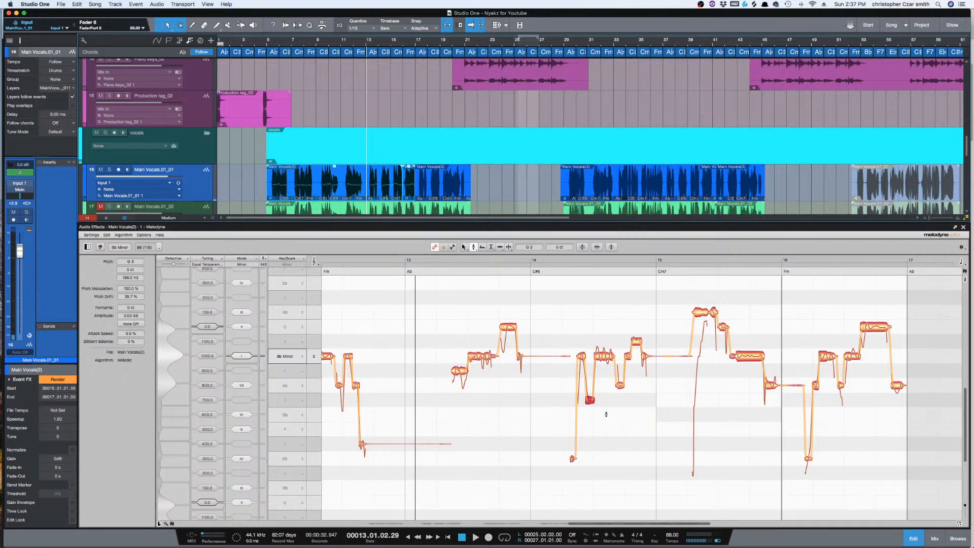
{"action": "key", "text": "super+shift+z"}
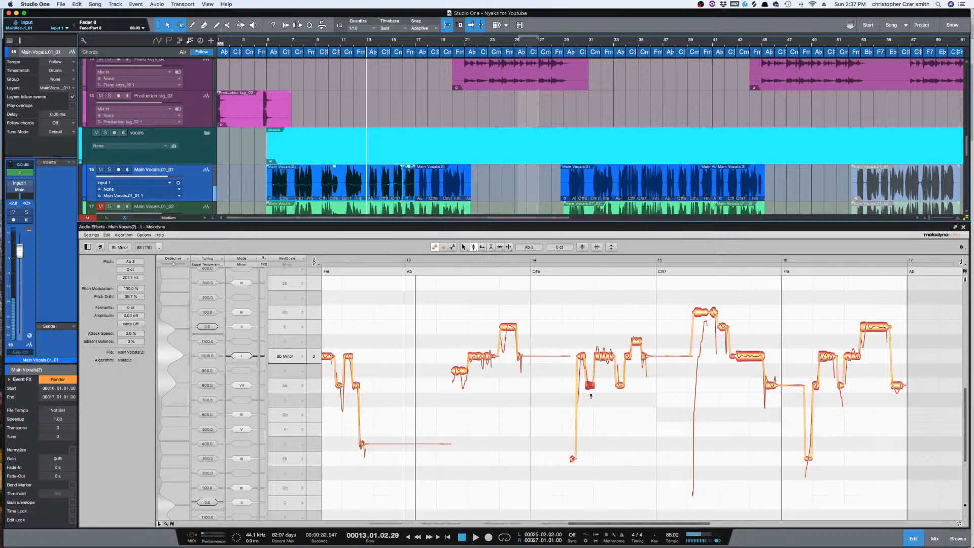
{"action": "left_click", "coordinate": [423, 260]}
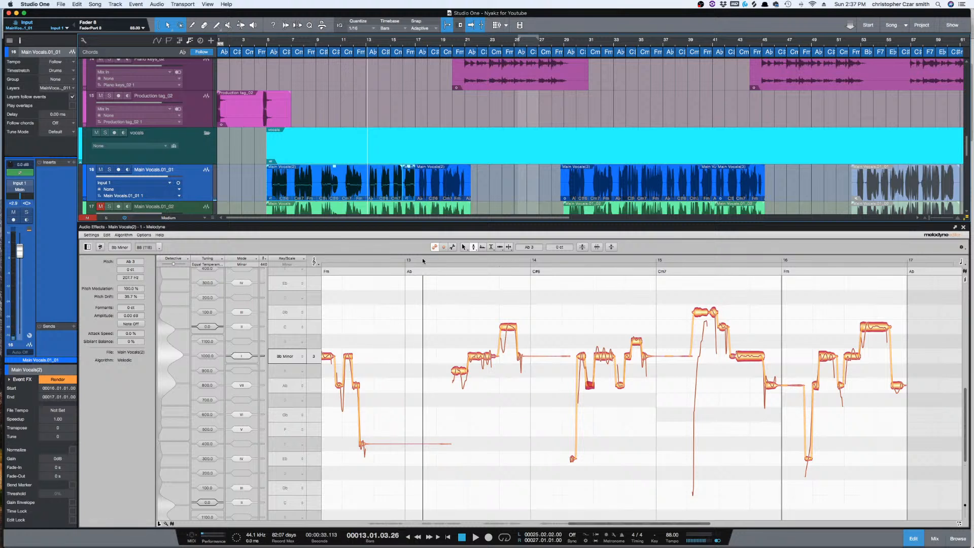
- Raise the short B 3 note near the end of bar 14 to C 4 and play the vocal from early bar 13
{"action": "key", "text": "space"}
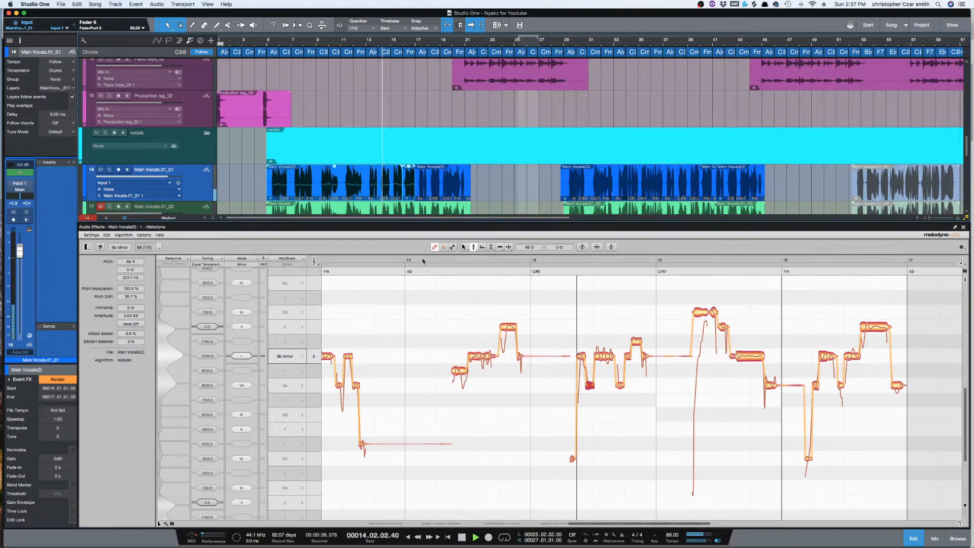
{"action": "key", "text": "space"}
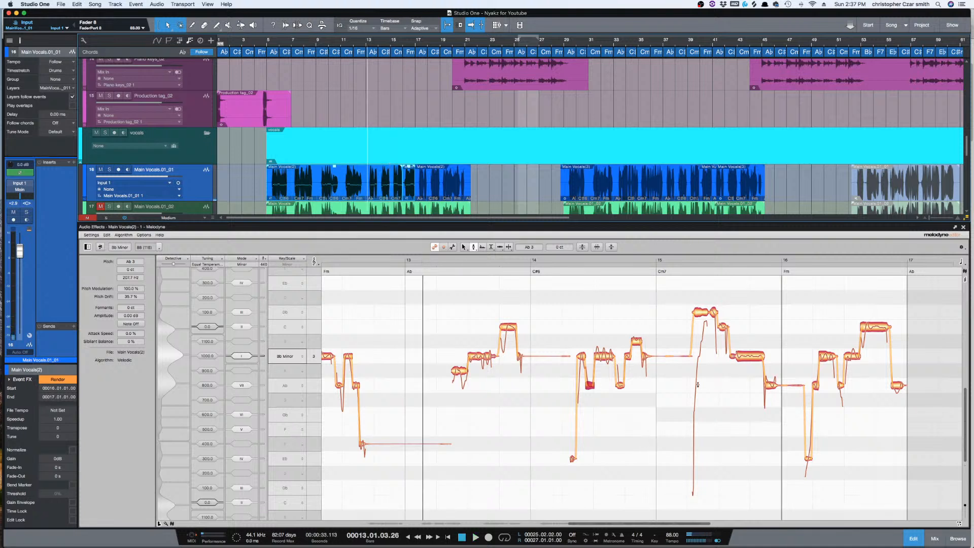
{"action": "double_click", "coordinate": [635, 342]}
{"action": "key", "text": "space"}
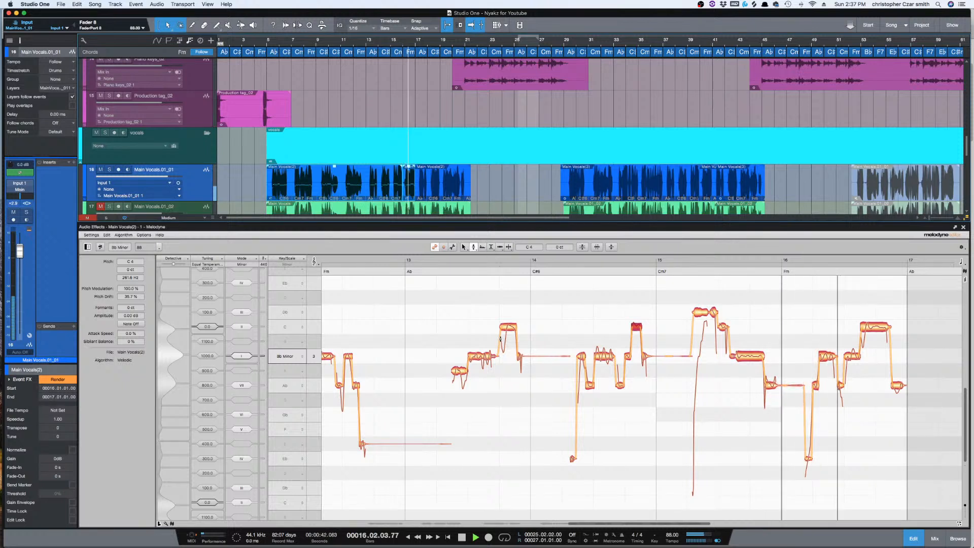
{"action": "key", "text": "space"}
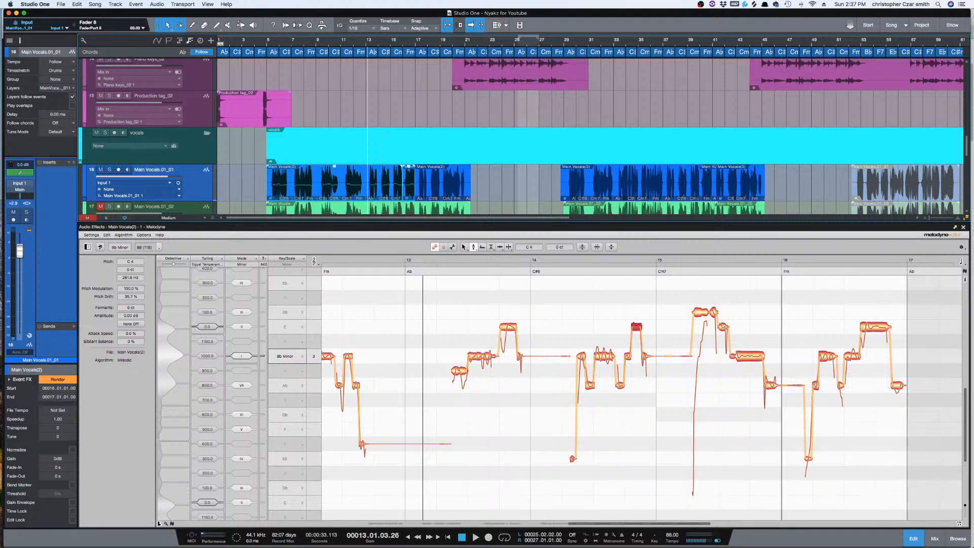
- Close the current Melodyne editor, open the Main Vocals event starting at bar 17 in Melodyne and play it
{"action": "left_click", "coordinate": [964, 228]}
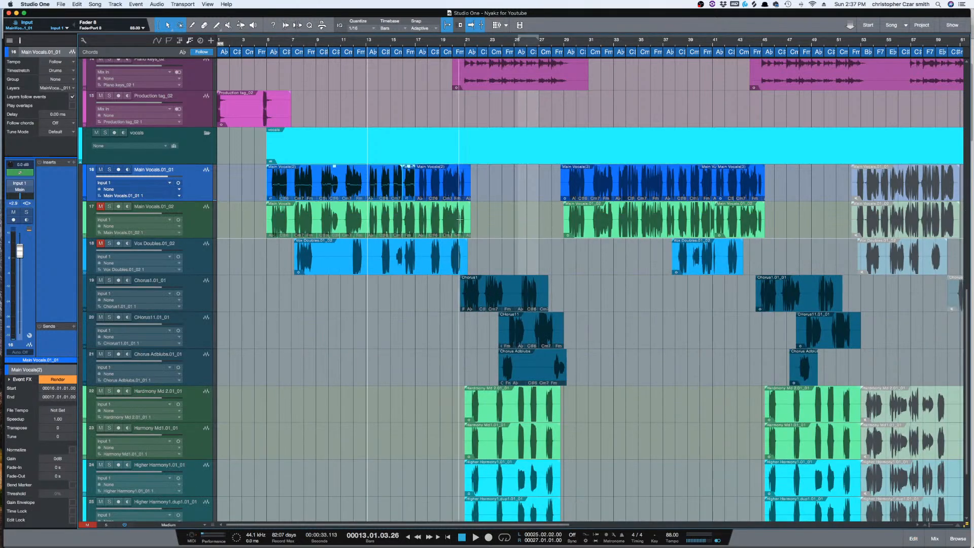
{"action": "left_click", "coordinate": [431, 189]}
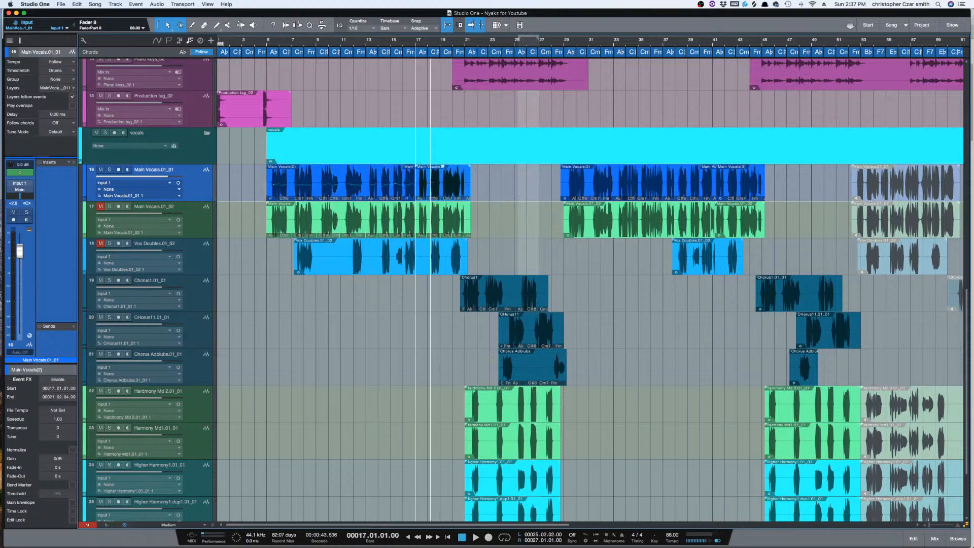
{"action": "double_click", "coordinate": [431, 185]}
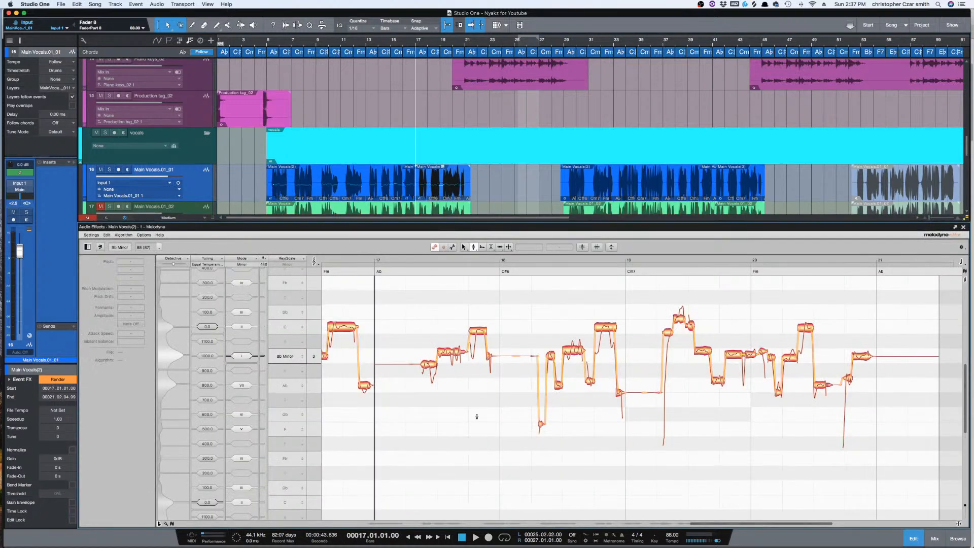
{"action": "scroll", "coordinate": [485, 441], "scroll_direction": "left", "scroll_amount": 3}
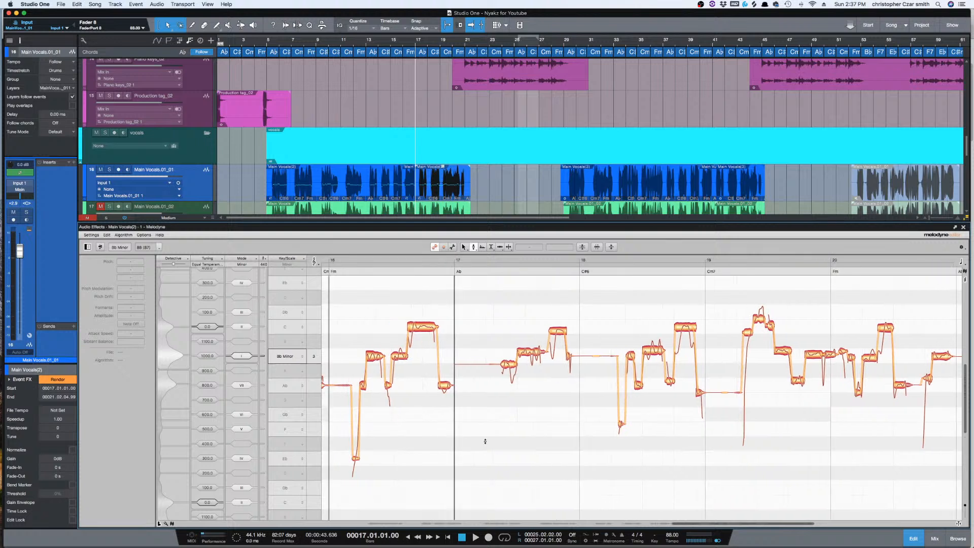
{"action": "scroll", "coordinate": [485, 440], "scroll_direction": "right", "scroll_amount": 3}
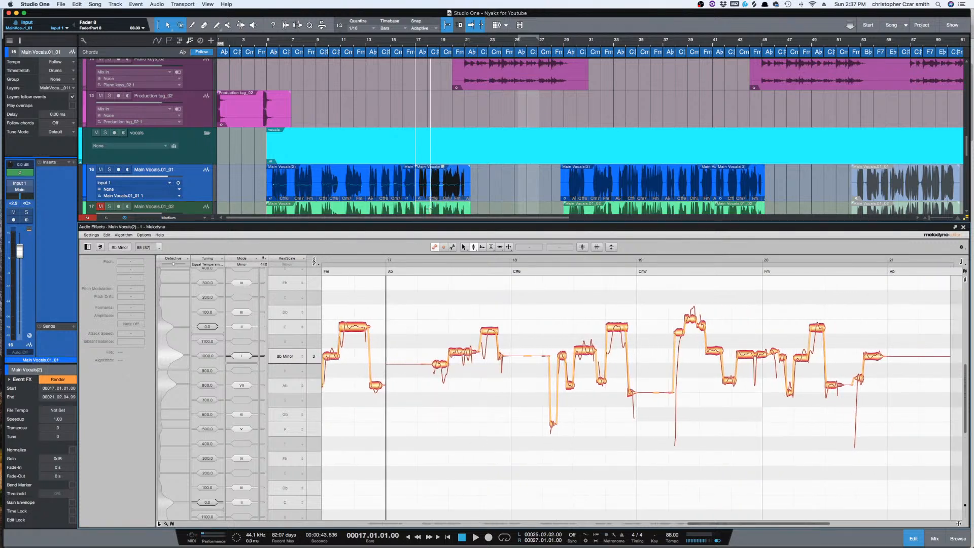
{"action": "key", "text": "space"}
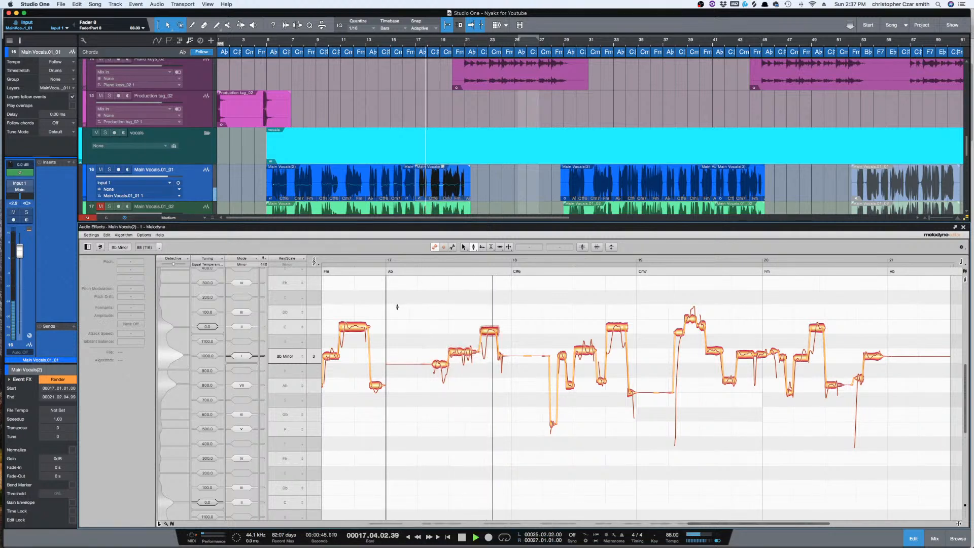
- Select the notes from bar 17 through bar 20 and correct them with Pitch Center at 100 % and a partial Pitch Drift correction
{"action": "left_click_drag", "start_coordinate": [401, 300], "coordinate": [878, 480]}
{"action": "left_click", "coordinate": [581, 247]}
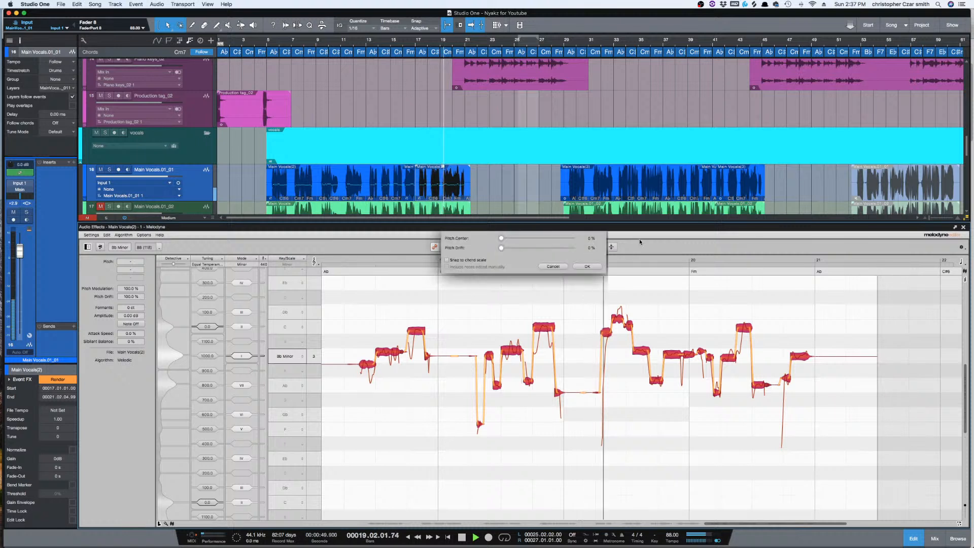
{"action": "left_click_drag", "start_coordinate": [500, 238], "coordinate": [580, 241]}
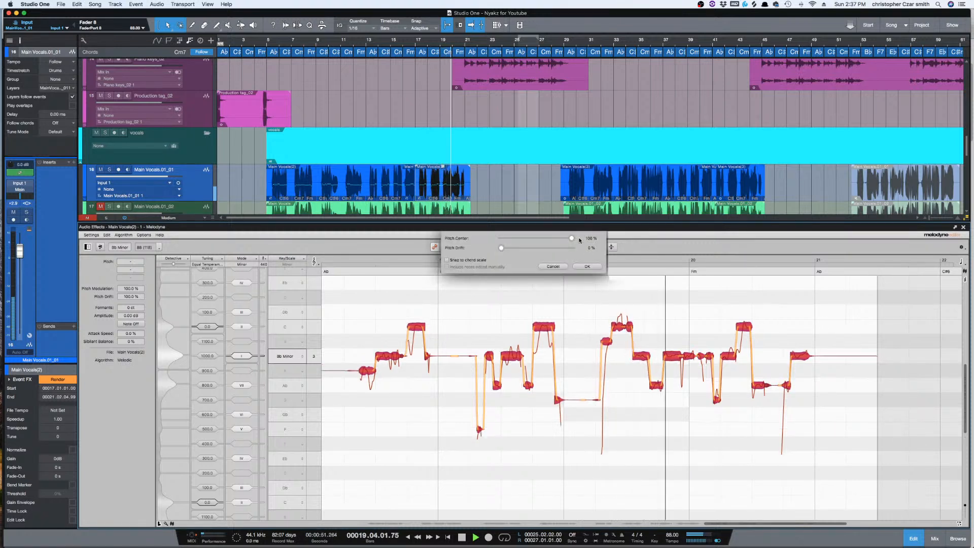
{"action": "left_click_drag", "start_coordinate": [501, 248], "coordinate": [544, 249]}
{"action": "left_click", "coordinate": [587, 266]}
- Play the corrected vocal from bar 17 through bar 20 and stop playback
{"action": "key", "text": "space"}
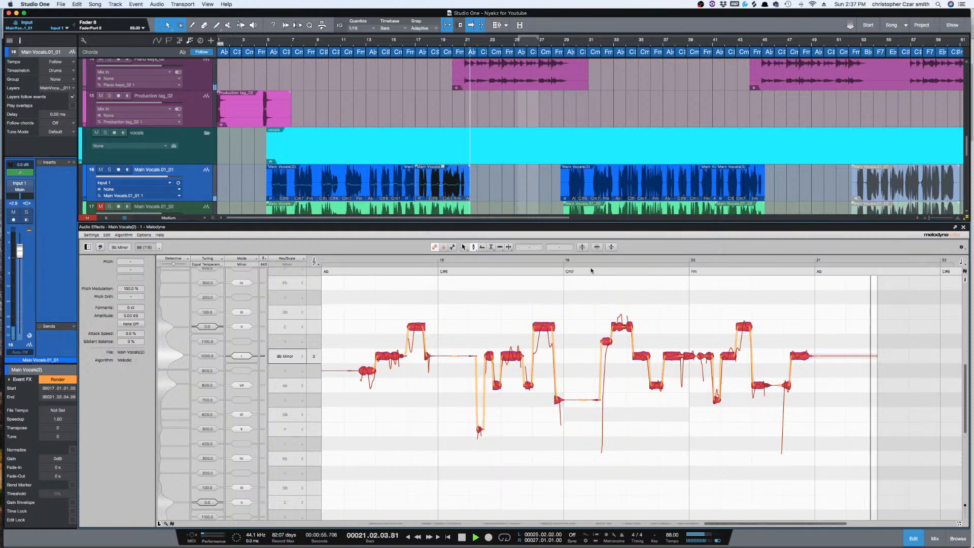
{"action": "key", "text": "space"}
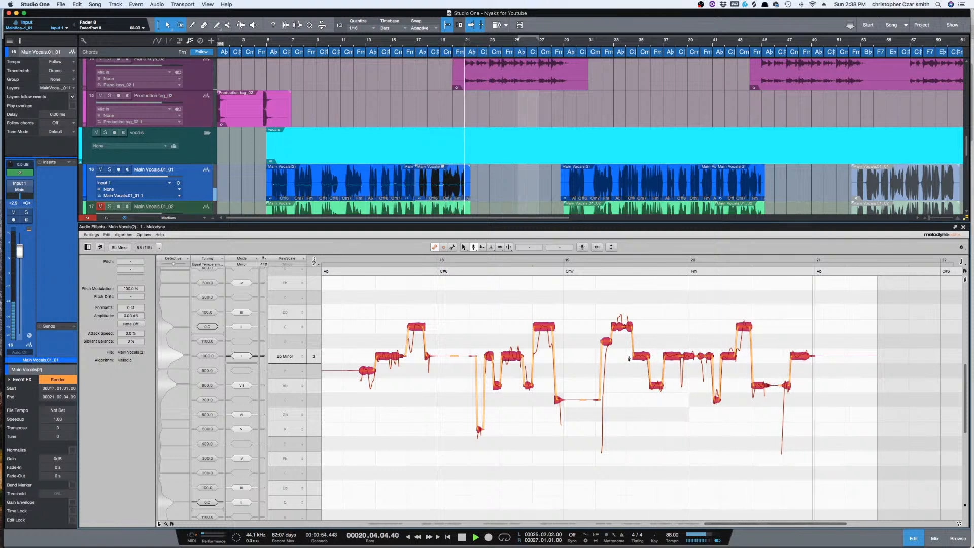
{"action": "key", "text": "space"}
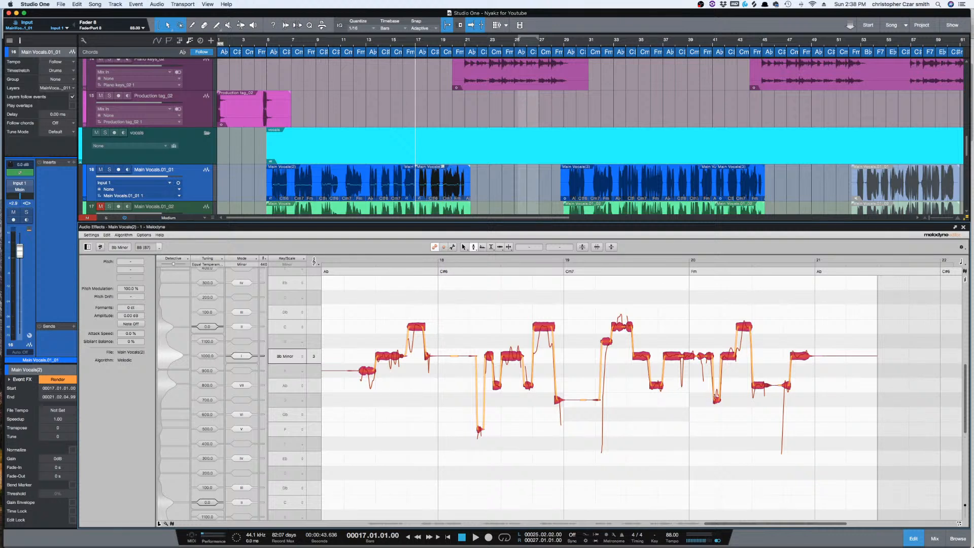
{"action": "left_click_drag", "start_coordinate": [715, 397], "coordinate": [720, 392]}
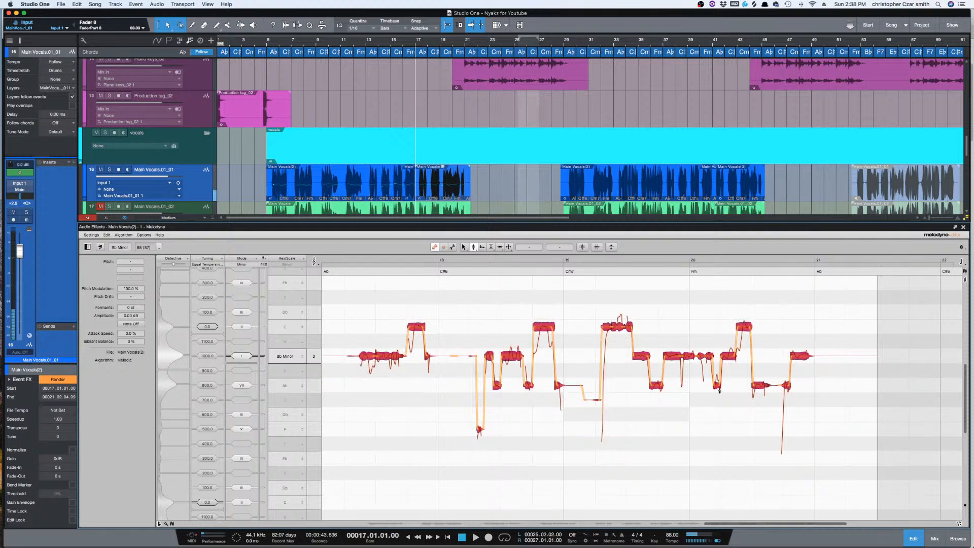
{"action": "key", "text": "super+z"}
{"action": "left_click", "coordinate": [771, 315]}
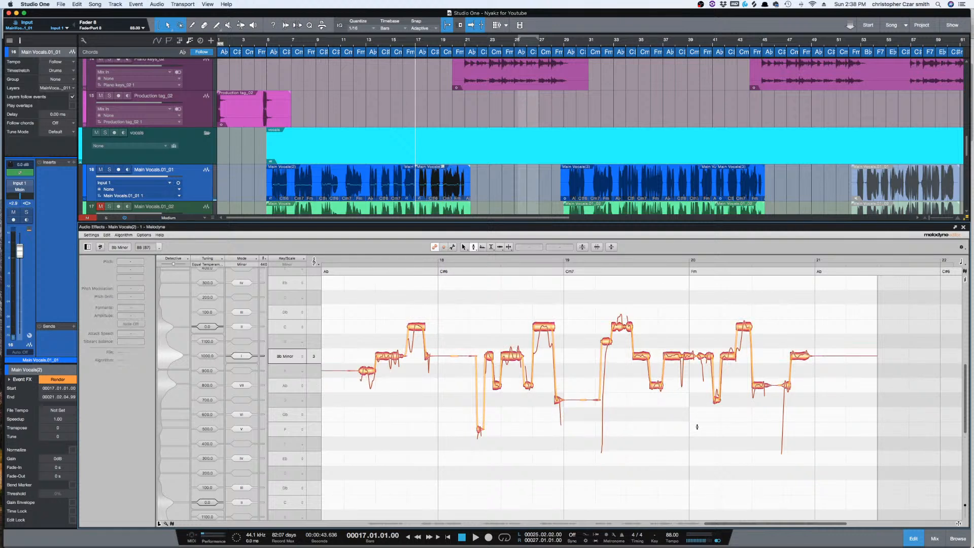
- Raise individual notes: G 3 to Ab 3 in bar 20 and late bar 18, B 3 to C 4 in bar 19, A 3 to Bb 3 in bar 17
{"action": "double_click", "coordinate": [715, 401]}
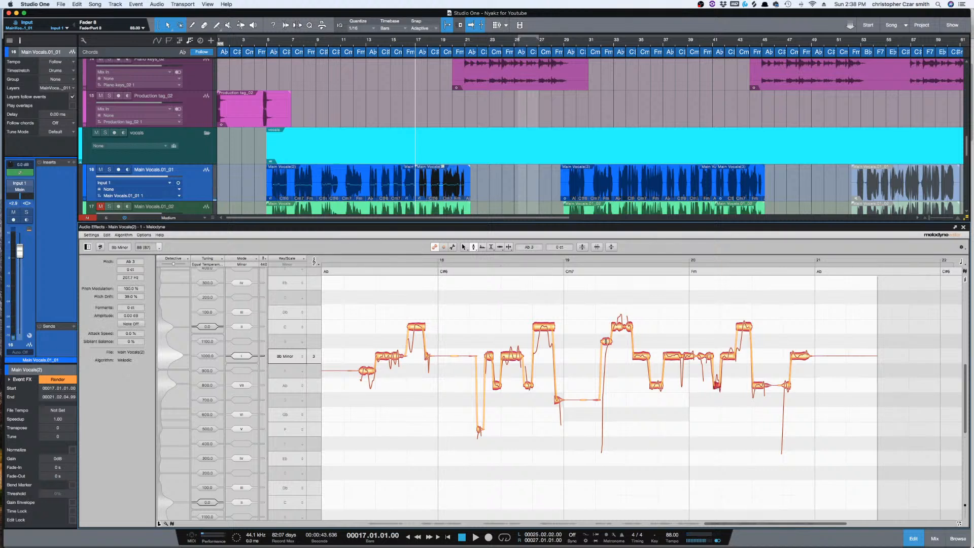
{"action": "left_click_drag", "start_coordinate": [606, 342], "coordinate": [606, 326]}
{"action": "scroll", "coordinate": [611, 461], "scroll_direction": "left", "scroll_amount": 5}
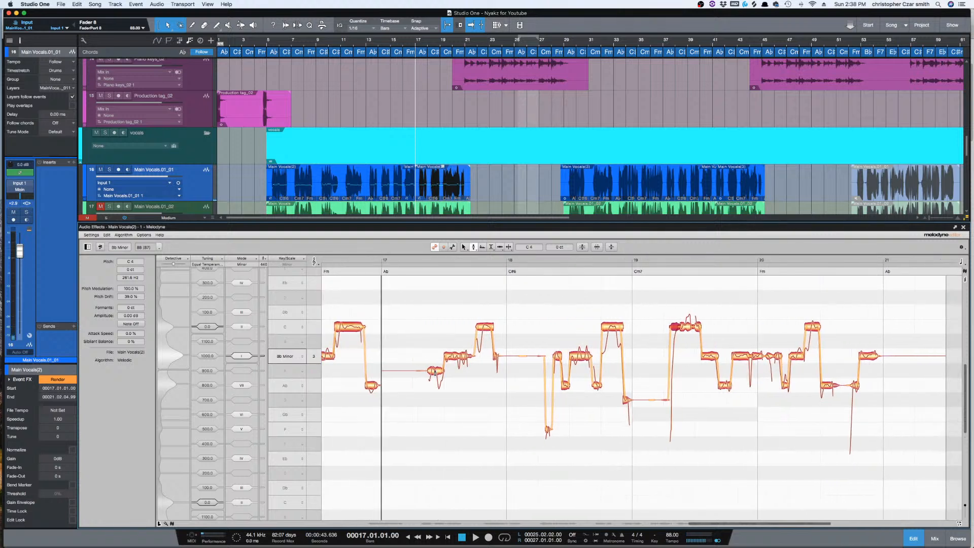
{"action": "left_click_drag", "start_coordinate": [434, 372], "coordinate": [435, 356]}
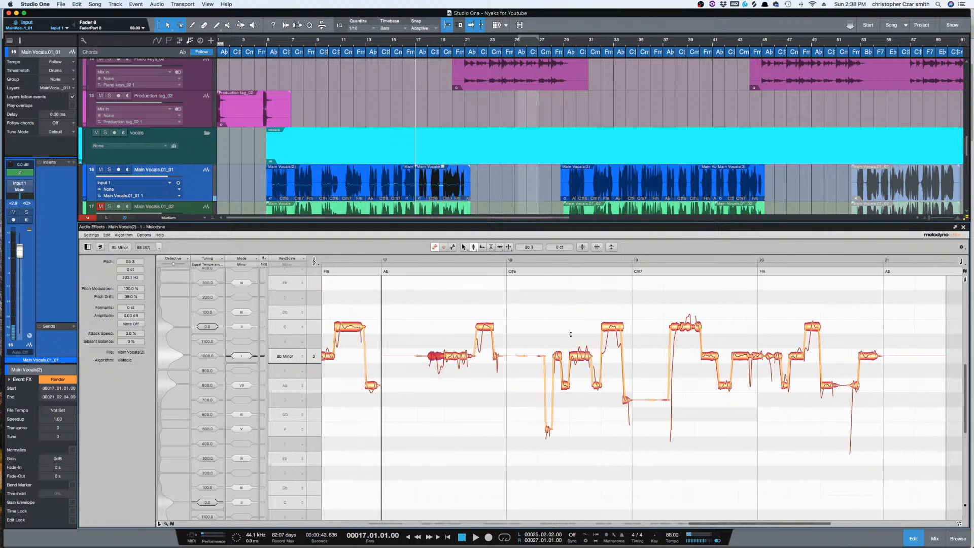
{"action": "left_click_drag", "start_coordinate": [627, 401], "coordinate": [668, 401]}
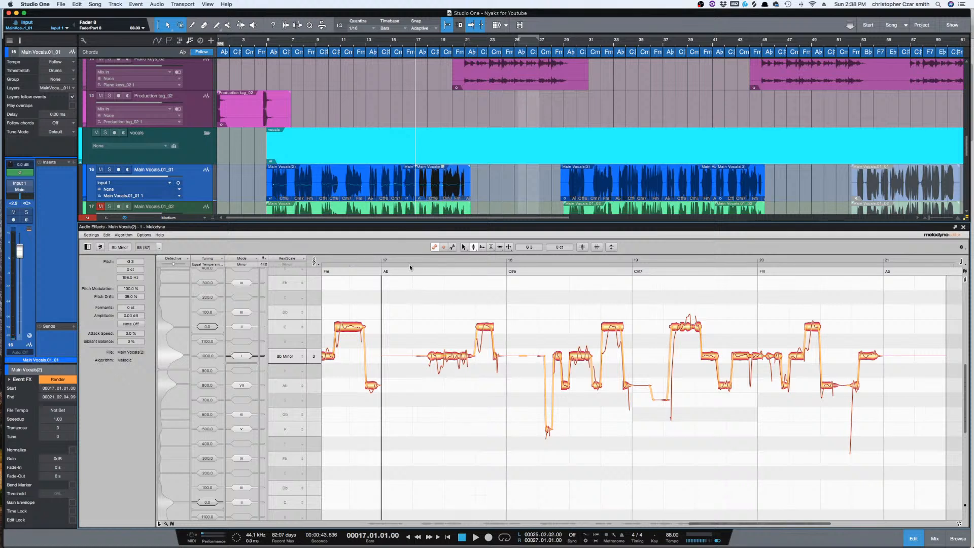
- Play the first notes of bar 17 repeatedly, moving the playback position to just before them
{"action": "key", "text": "space"}
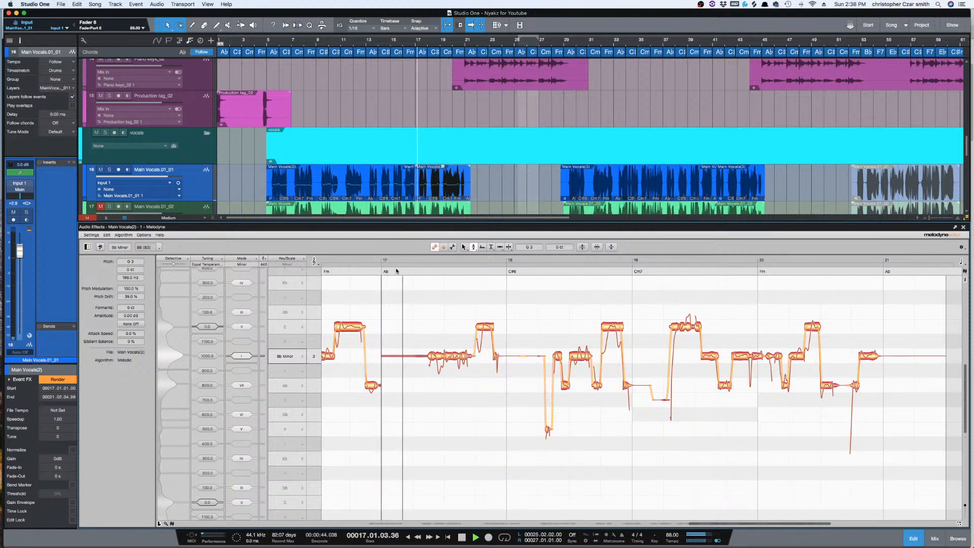
{"action": "left_click", "coordinate": [426, 266]}
{"action": "left_click", "coordinate": [424, 258]}
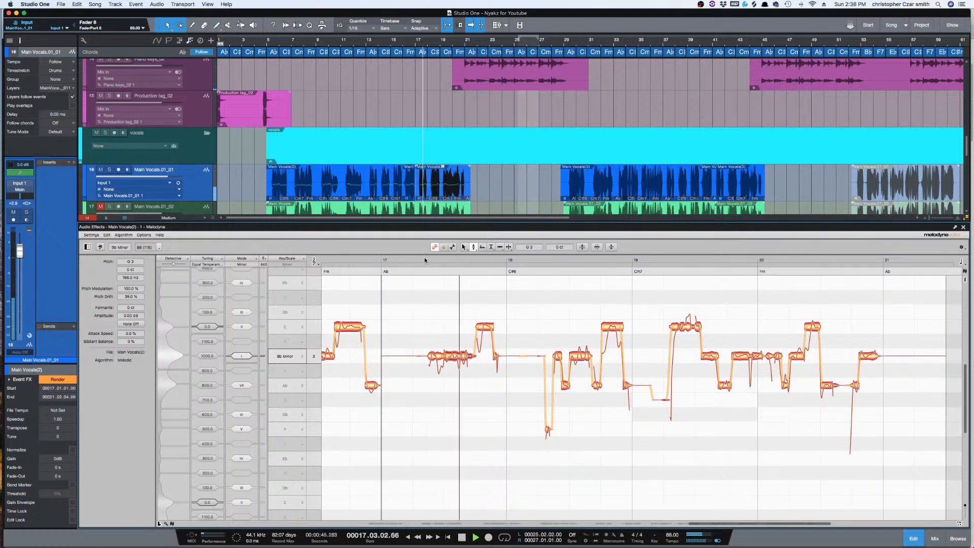
{"action": "key", "text": "space"}
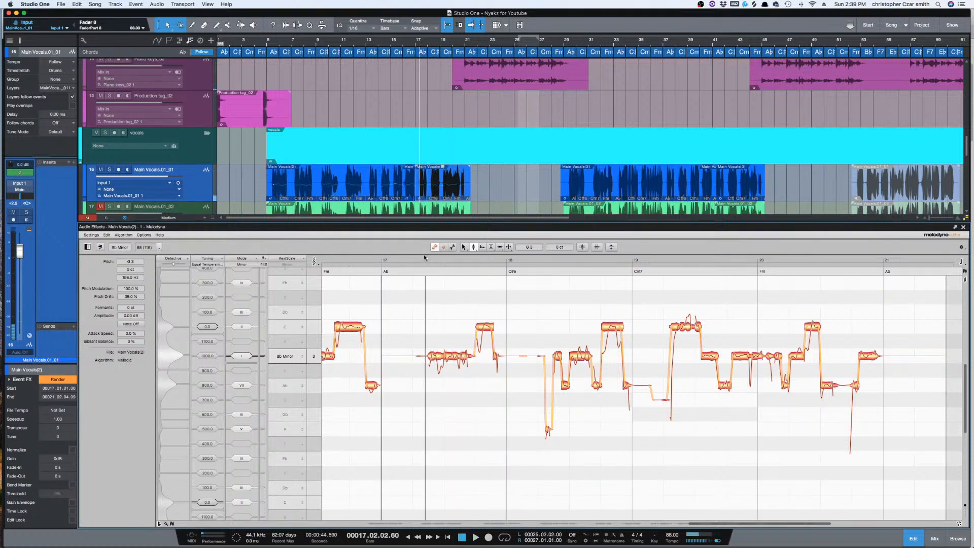
{"action": "key", "text": "space"}
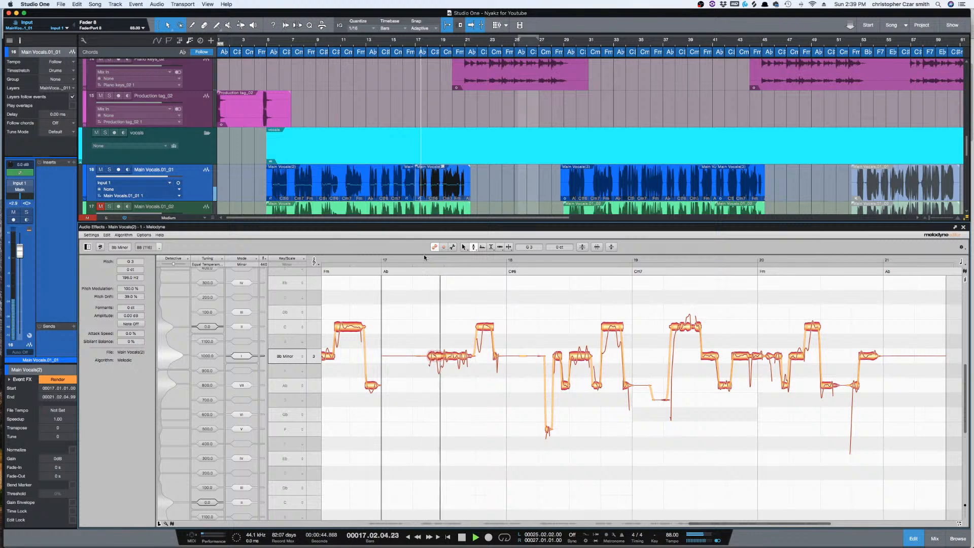
{"action": "key", "text": "space"}
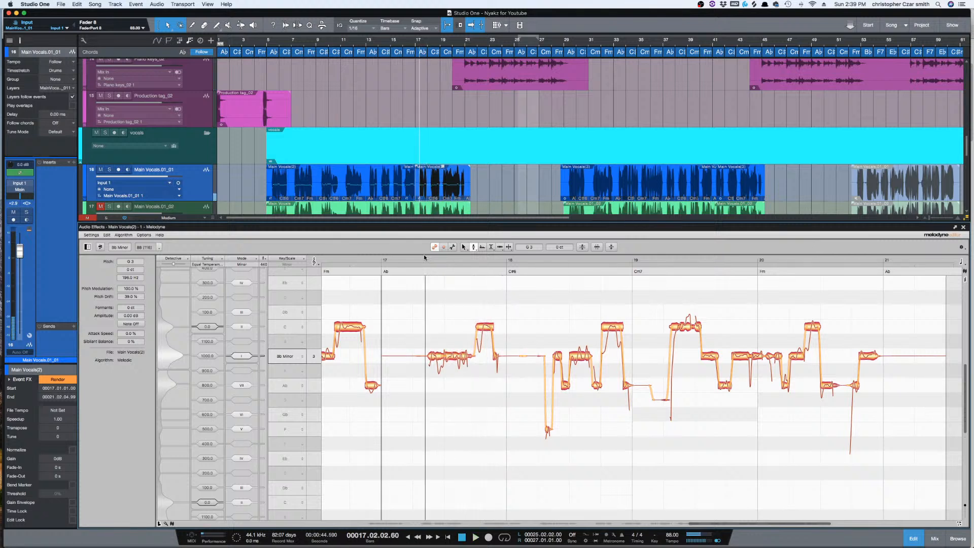
- Set the Pitch Modulation of the first note in bar 17 to 57 % and play the phrase from early bar 17
{"action": "left_click", "coordinate": [473, 249]}
{"action": "left_click", "coordinate": [474, 256]}
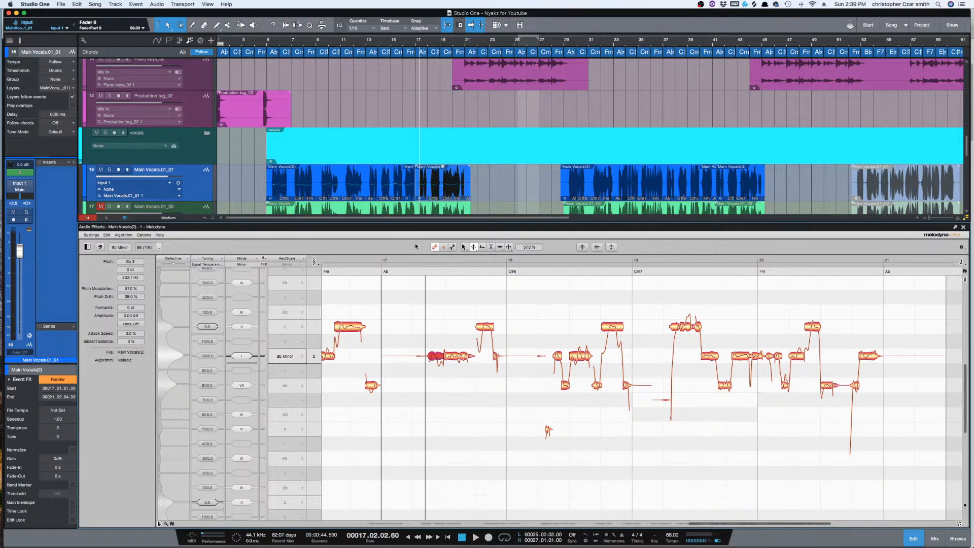
{"action": "left_click", "coordinate": [392, 257]}
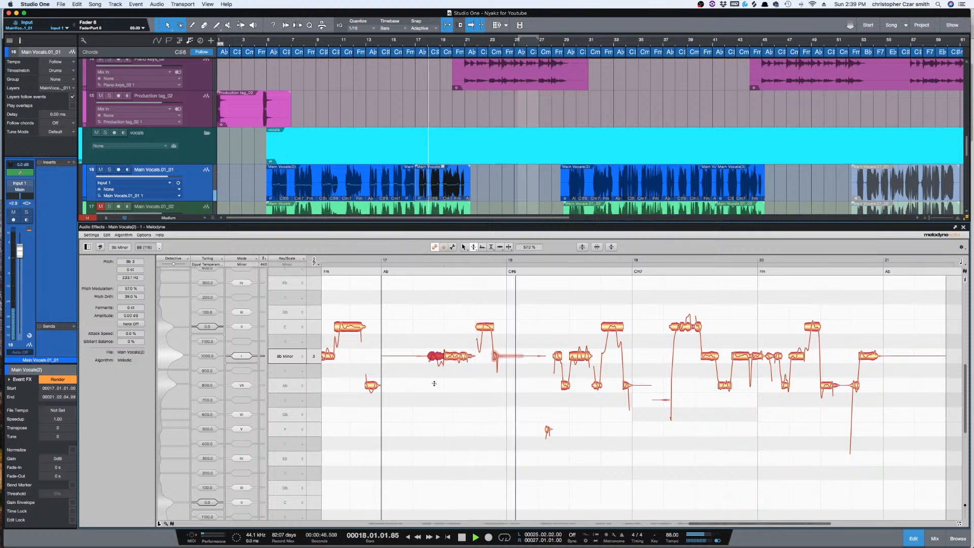
{"action": "key", "text": "space"}
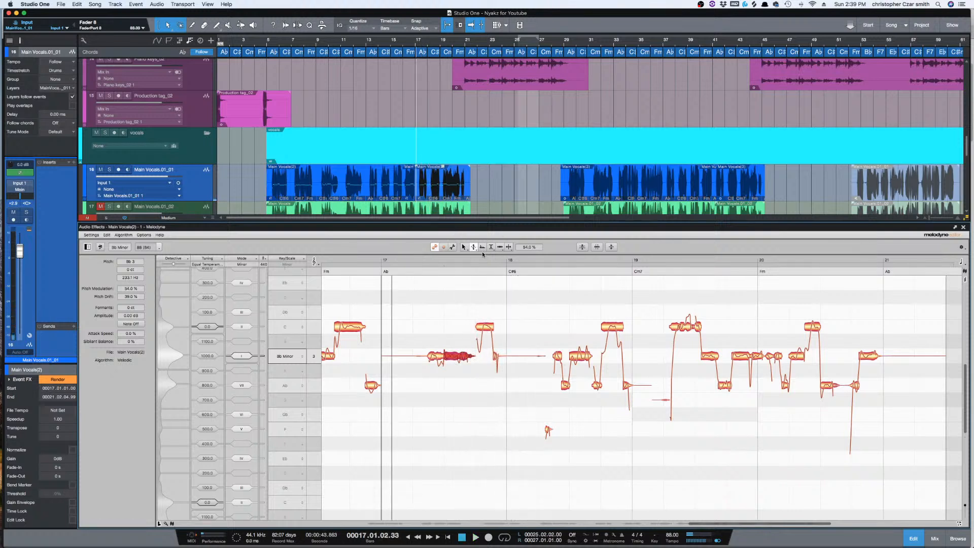
- Set the Pitch Modulation of the second note in bar 17 to 67 % and play the phrase through bar 20
{"action": "left_click", "coordinate": [473, 260]}
{"action": "key", "text": "space"}
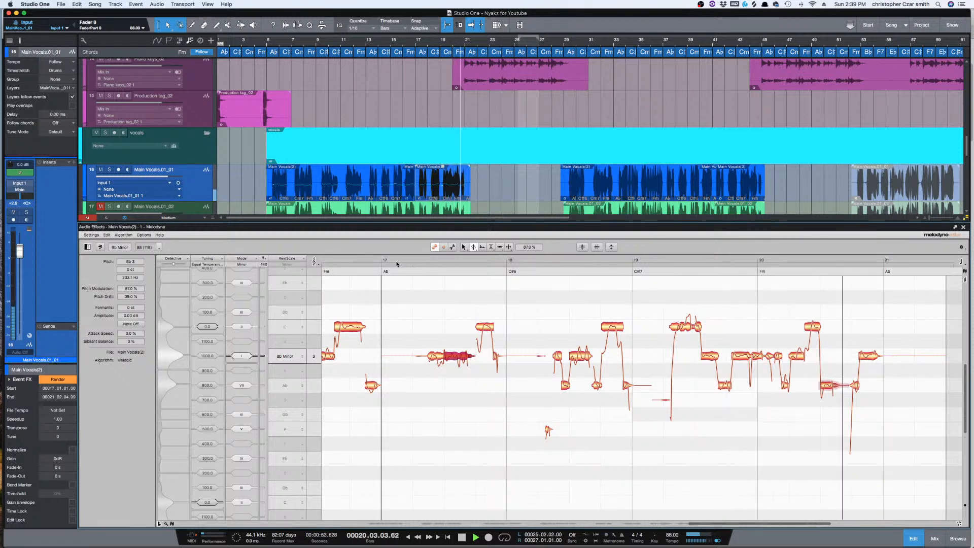
{"action": "key", "text": "space"}
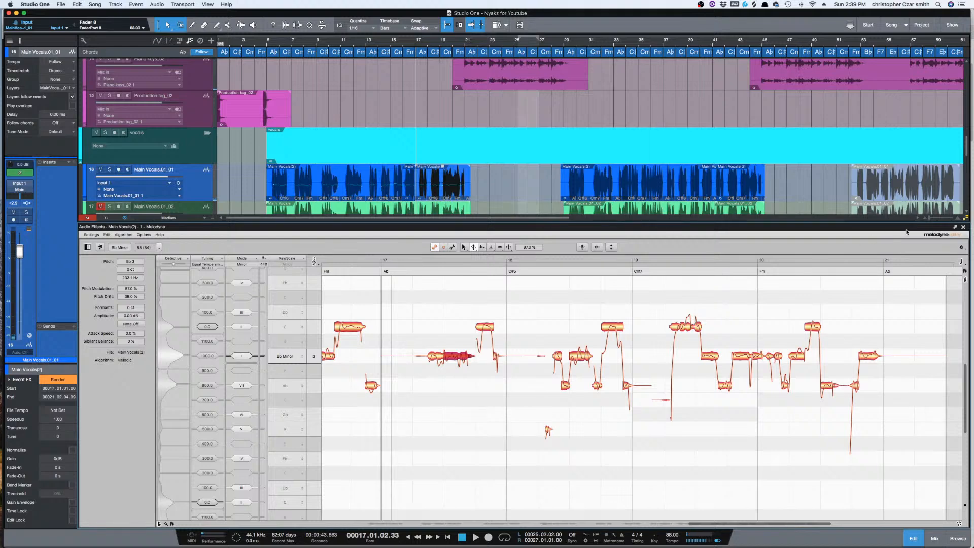
- Close the Melodyne editor, enable Event FX on the first Vox Doubles event, and close that event's audio editor
{"action": "left_click", "coordinate": [964, 227]}
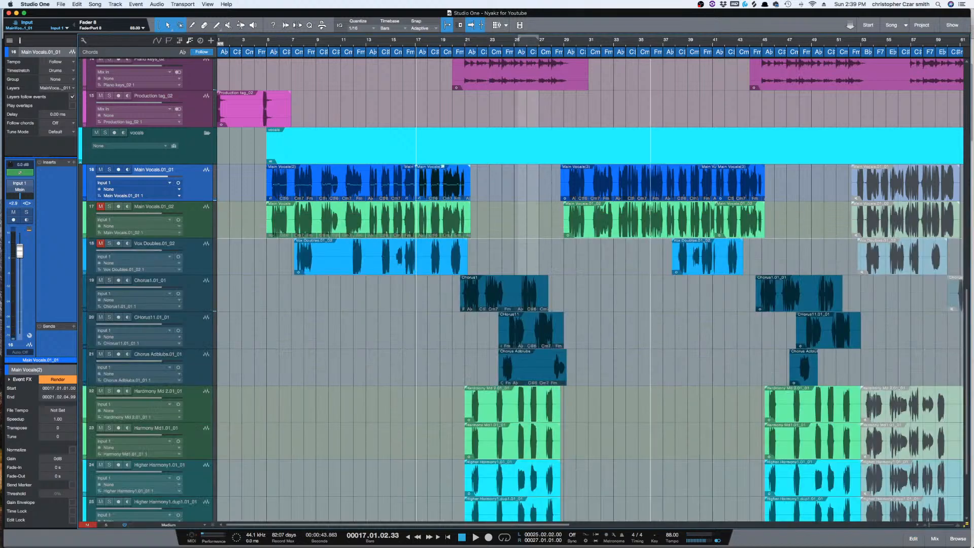
{"action": "left_click", "coordinate": [386, 270]}
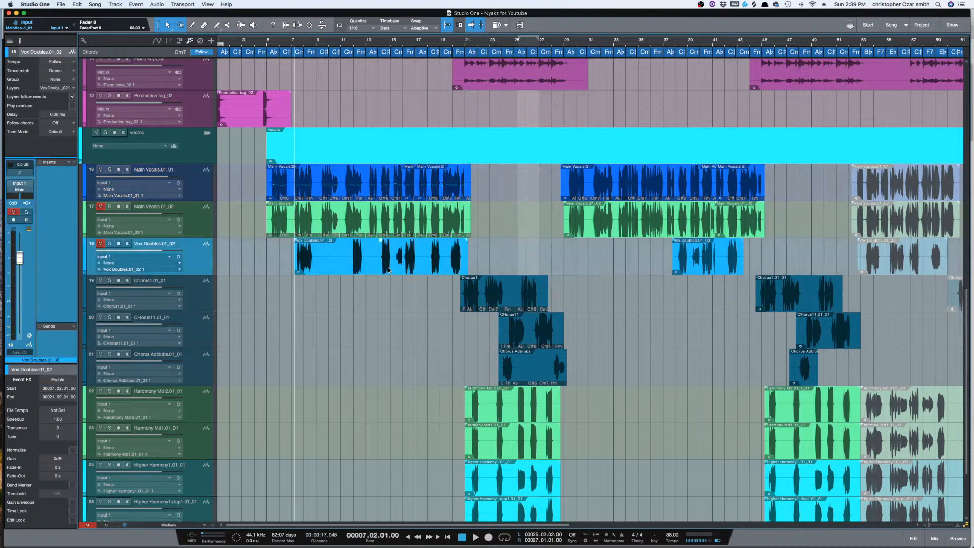
{"action": "double_click", "coordinate": [388, 270]}
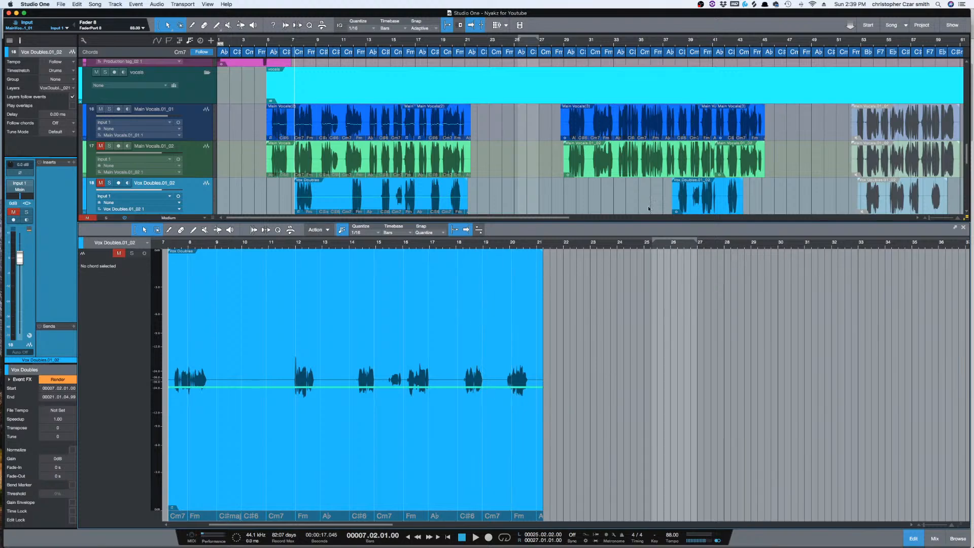
{"action": "left_click", "coordinate": [964, 228]}
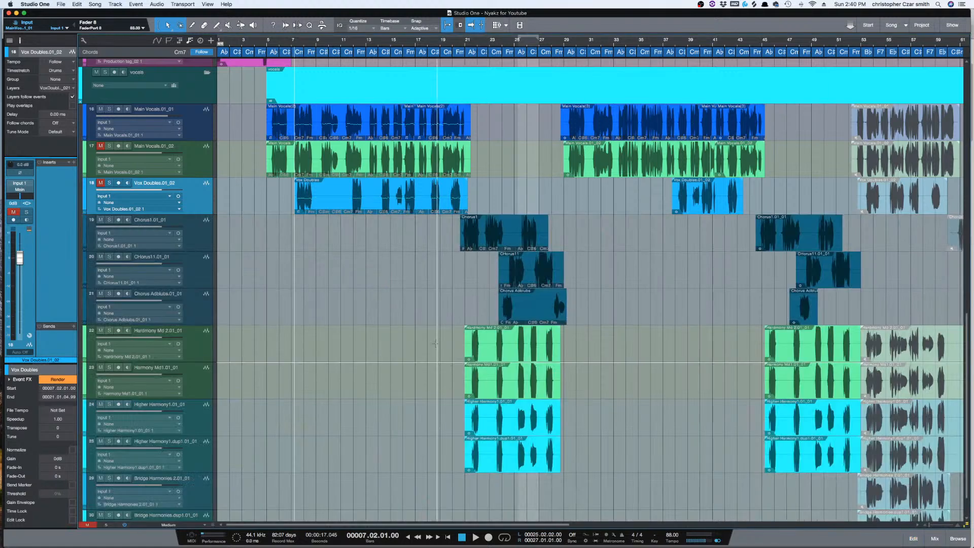
- Open the first Vox Doubles event in Melodyne and select the phrase's notes in bar 12
{"action": "left_click", "coordinate": [329, 204]}
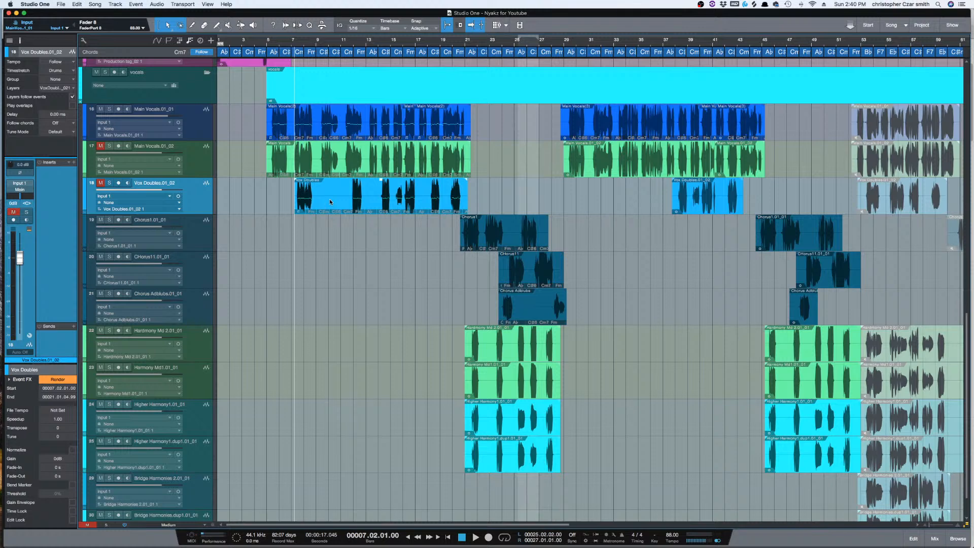
{"action": "double_click", "coordinate": [330, 202]}
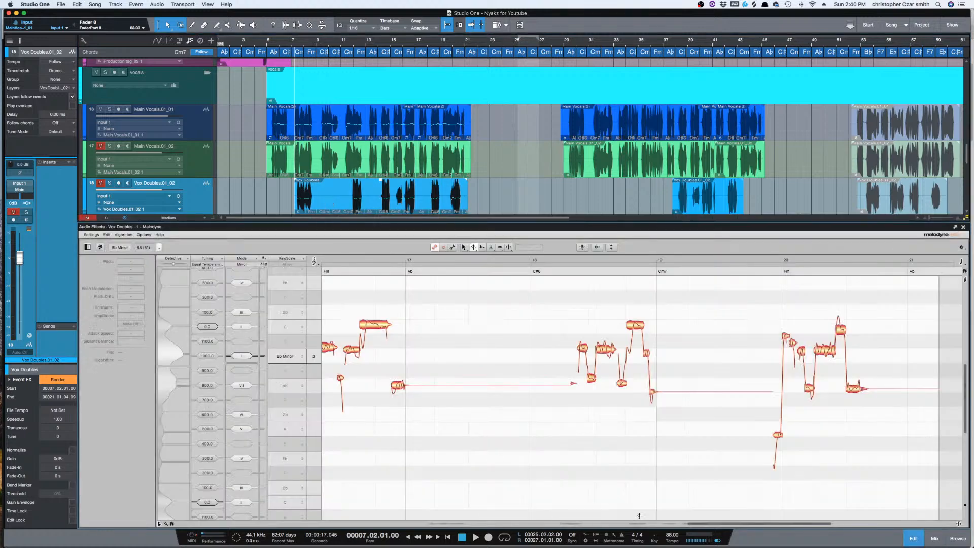
{"action": "left_click_drag", "start_coordinate": [697, 526], "coordinate": [602, 525]}
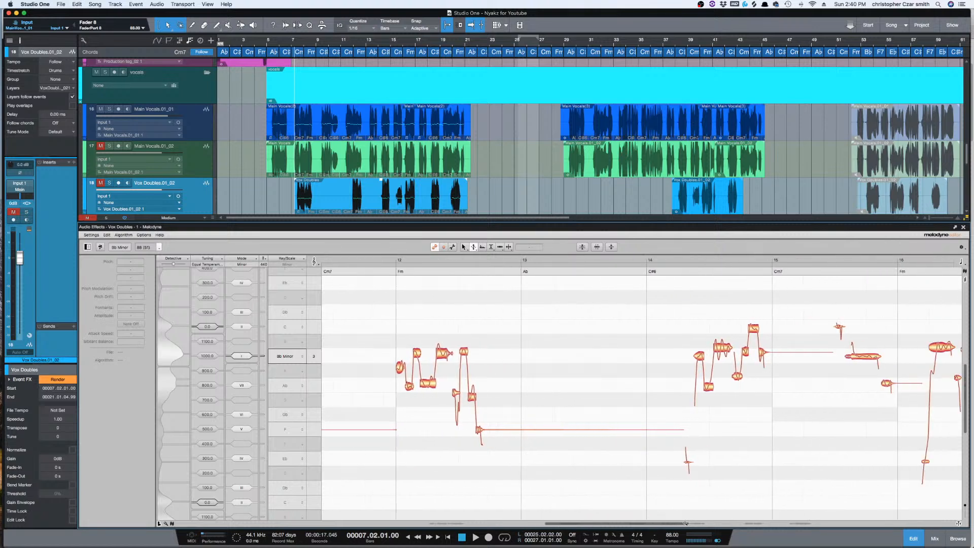
{"action": "mouse_move", "coordinate": [685, 523]}
{"action": "left_mouse_down"}
{"action": "mouse_move", "coordinate": [852, 526]}
{"action": "mouse_move", "coordinate": [670, 525]}
{"action": "left_mouse_up"}
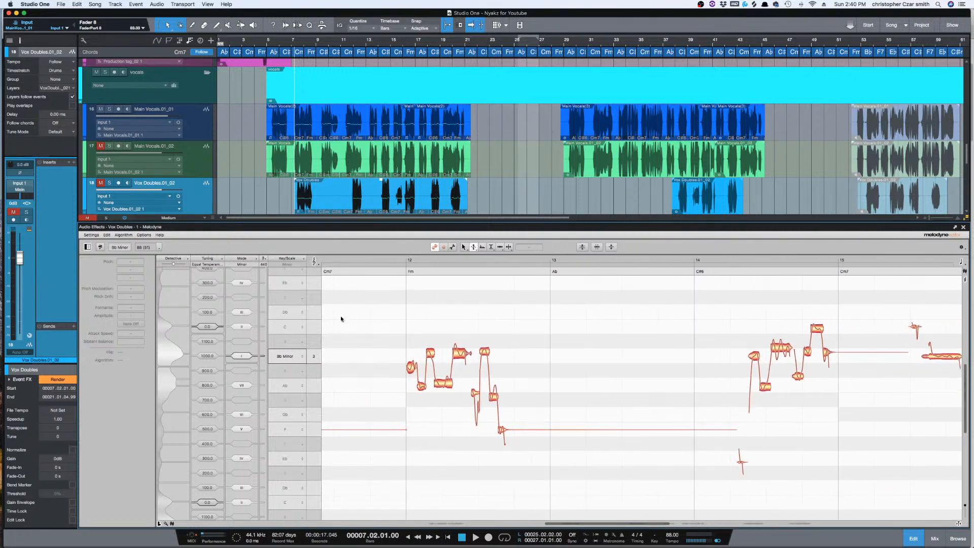
{"action": "left_click_drag", "start_coordinate": [392, 327], "coordinate": [612, 461]}
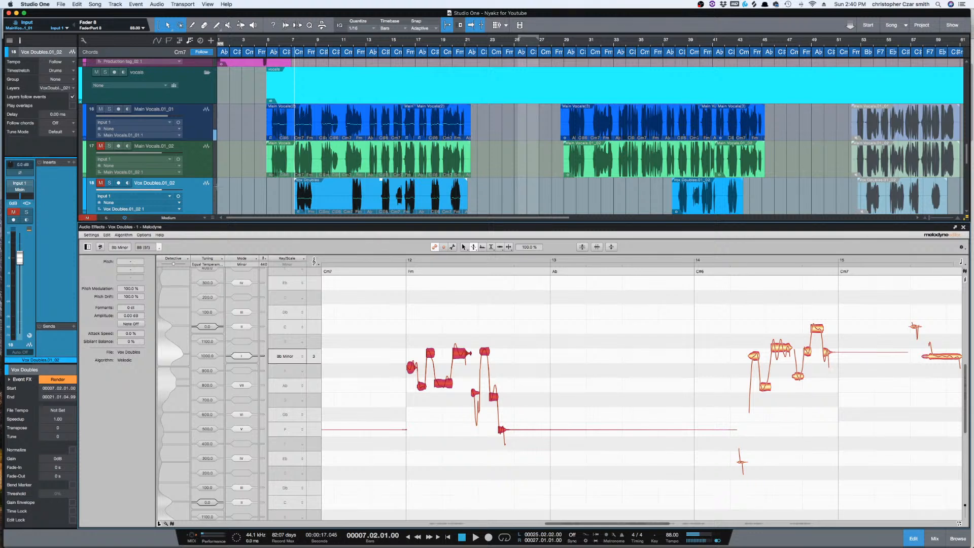
- Mute Main Vocals.01_01, unmute Vox Doubles.01_02 and play the phrase from just before bar 12
{"action": "left_click", "coordinate": [101, 109]}
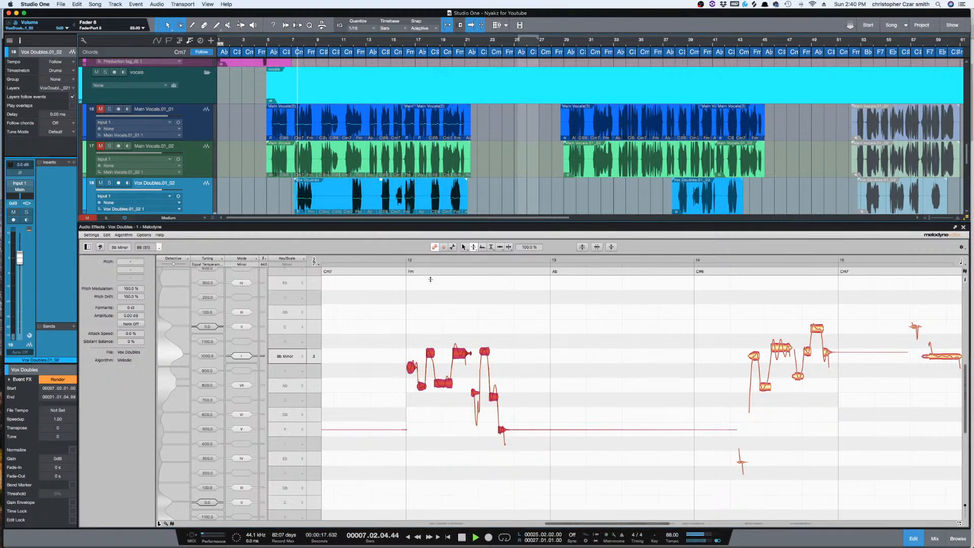
{"action": "left_click", "coordinate": [381, 261]}
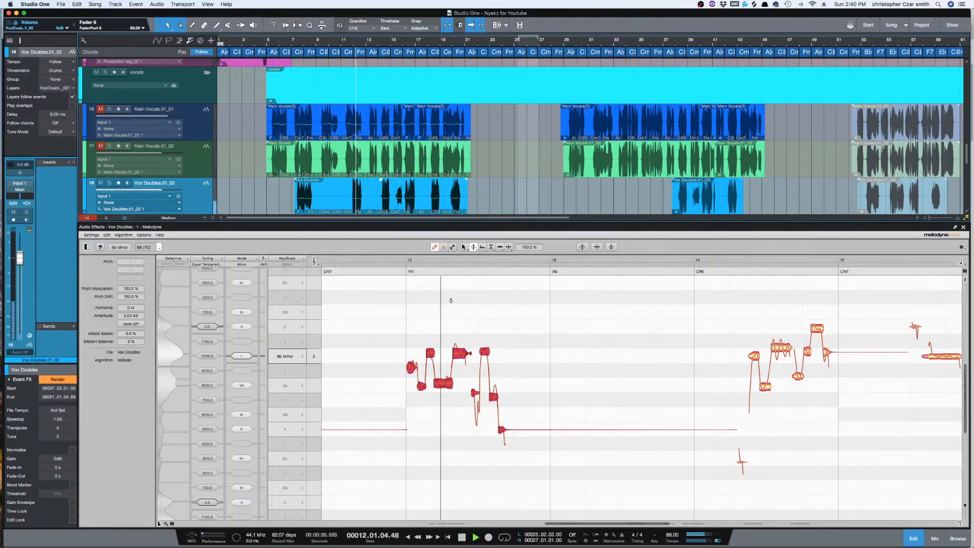
{"action": "key", "text": "space"}
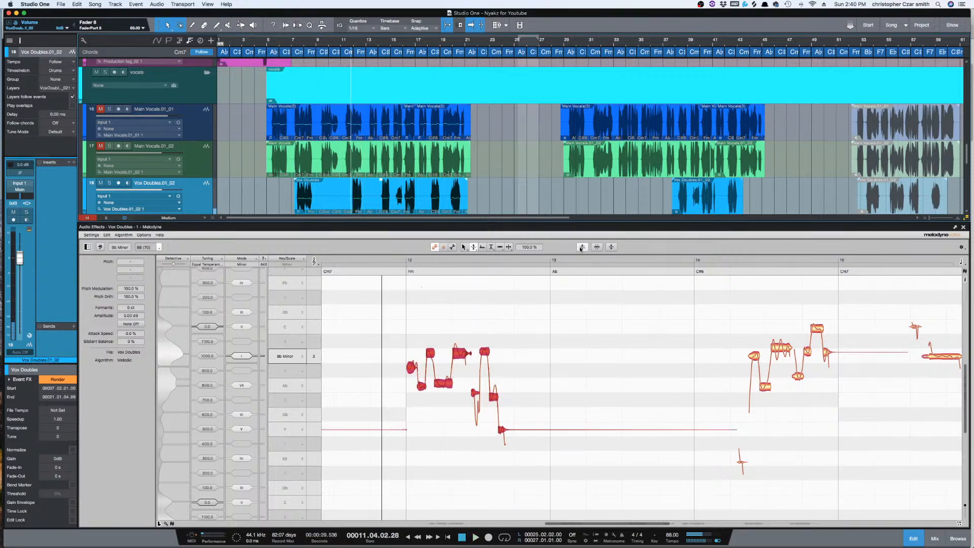
- Correct the selected bar 12 notes with Pitch Center 100 % and Pitch Drift 60 %, and play the phrase
{"action": "left_click", "coordinate": [583, 247]}
{"action": "left_click", "coordinate": [572, 239]}
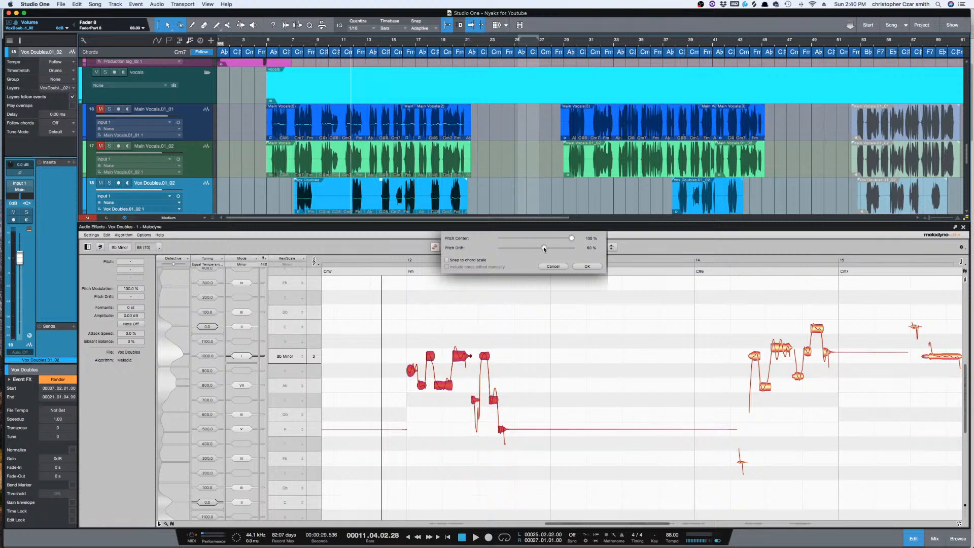
{"action": "left_click", "coordinate": [587, 266]}
{"action": "key", "text": "space"}
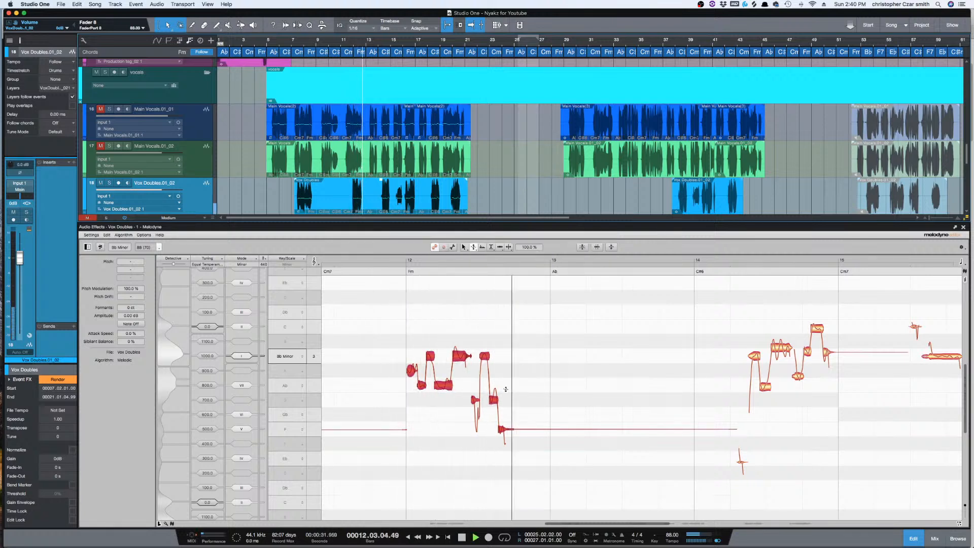
{"action": "key", "text": "space"}
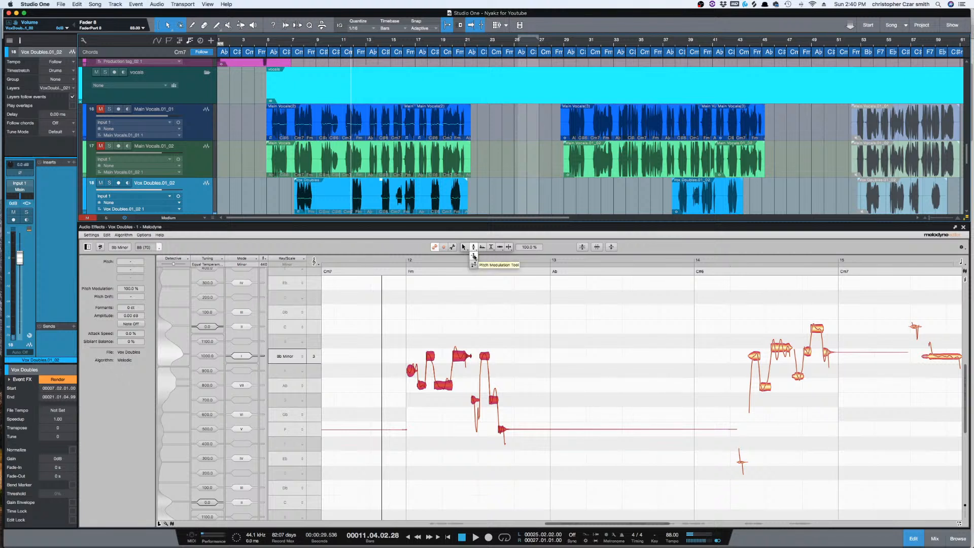
- Raise the two off-pitch notes late in bar 12 to Ab 3 with the Pitch Tool and play the phrase
{"action": "left_click", "coordinate": [474, 250]}
{"action": "left_click", "coordinate": [522, 385]}
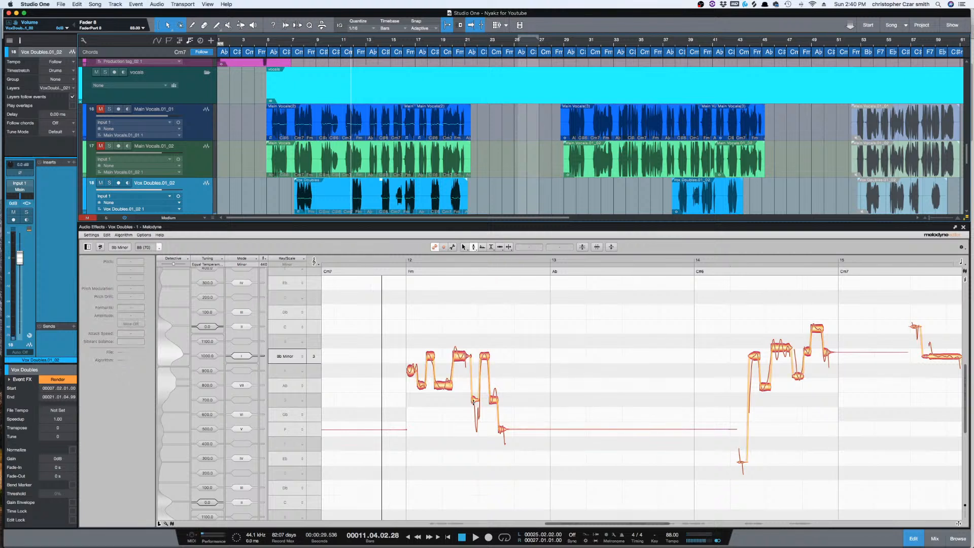
{"action": "left_click_drag", "start_coordinate": [474, 401], "coordinate": [476, 393]}
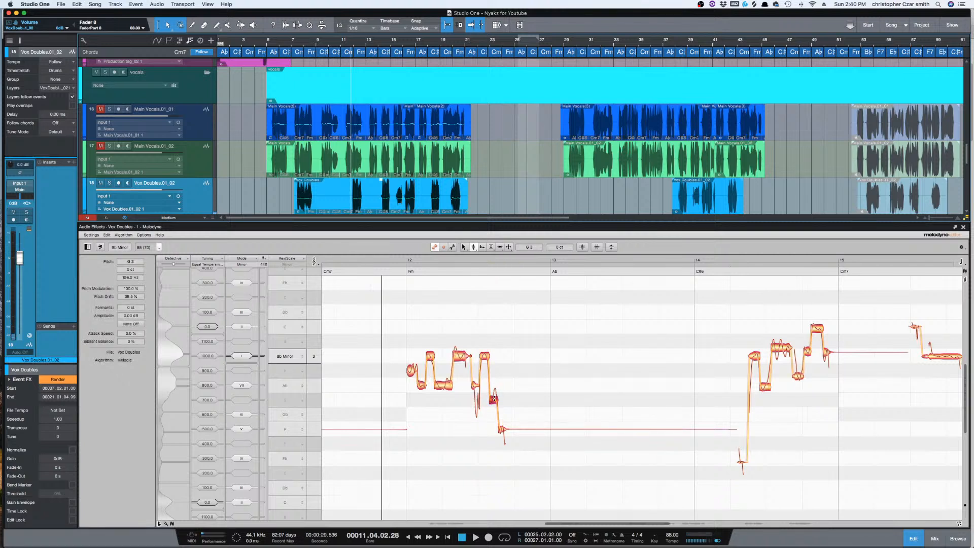
{"action": "key", "text": "space"}
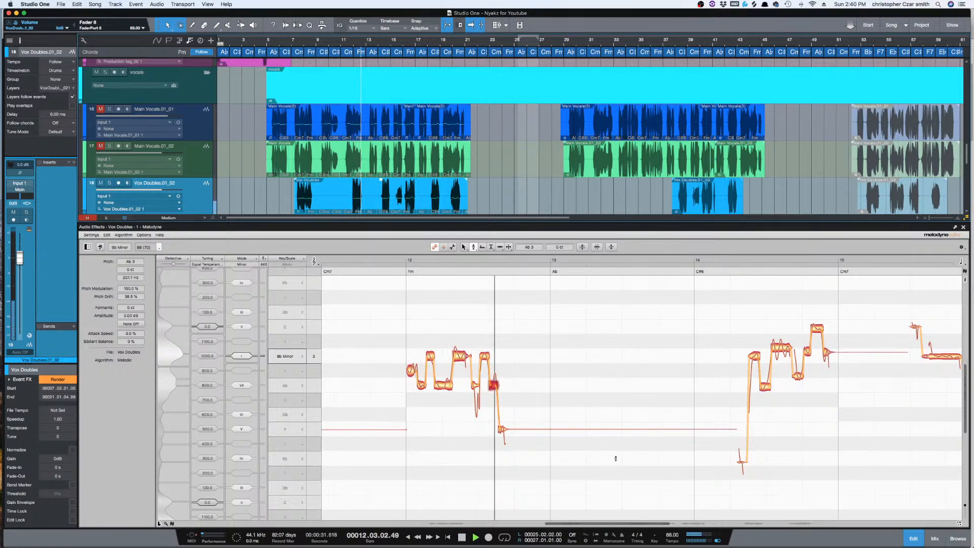
- Correct the pitch of the notes in bars 14 to 16 with Pitch Center 100 % and Pitch Drift 60 %
{"action": "left_click_drag", "start_coordinate": [555, 525], "coordinate": [609, 526]}
{"action": "left_click_drag", "start_coordinate": [429, 293], "coordinate": [852, 470]}
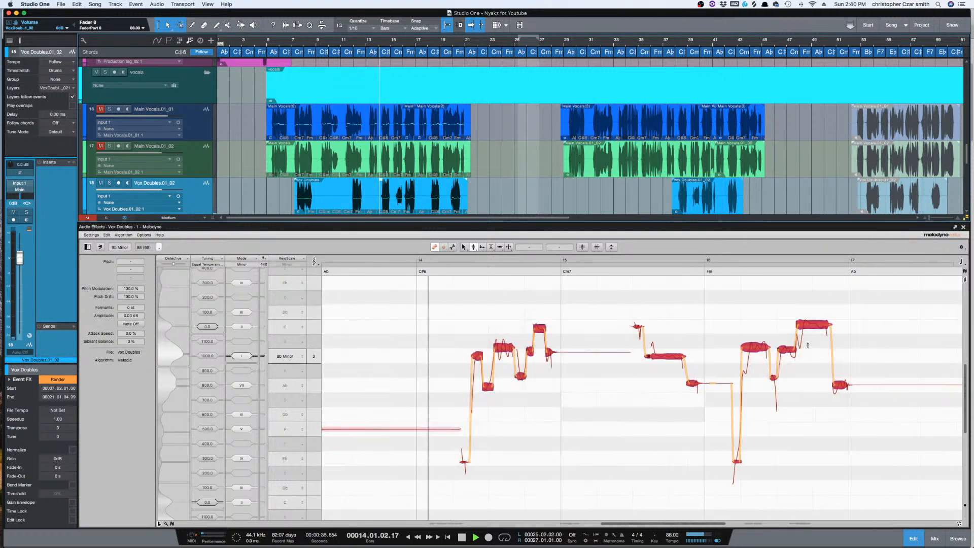
{"action": "left_click", "coordinate": [582, 247]}
{"action": "left_click", "coordinate": [576, 239]}
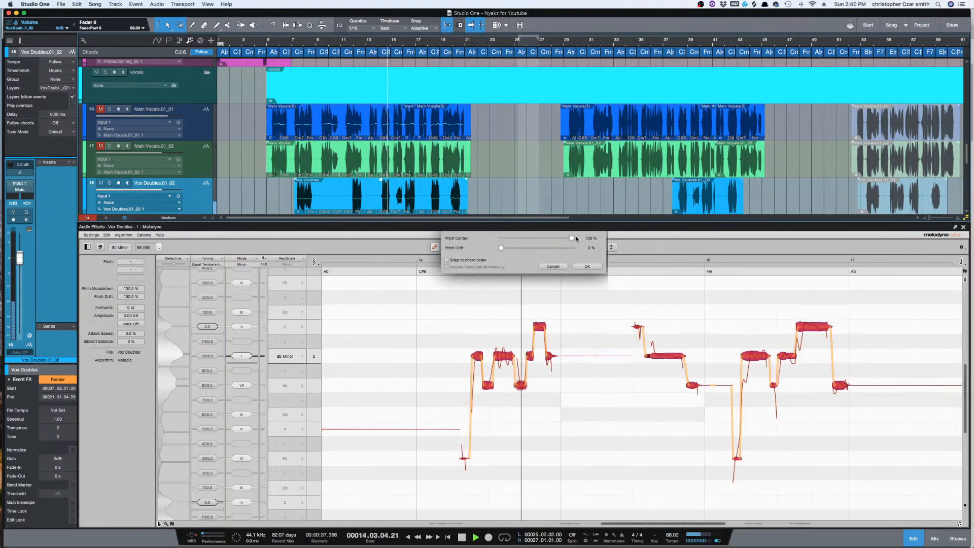
{"action": "left_click", "coordinate": [544, 247]}
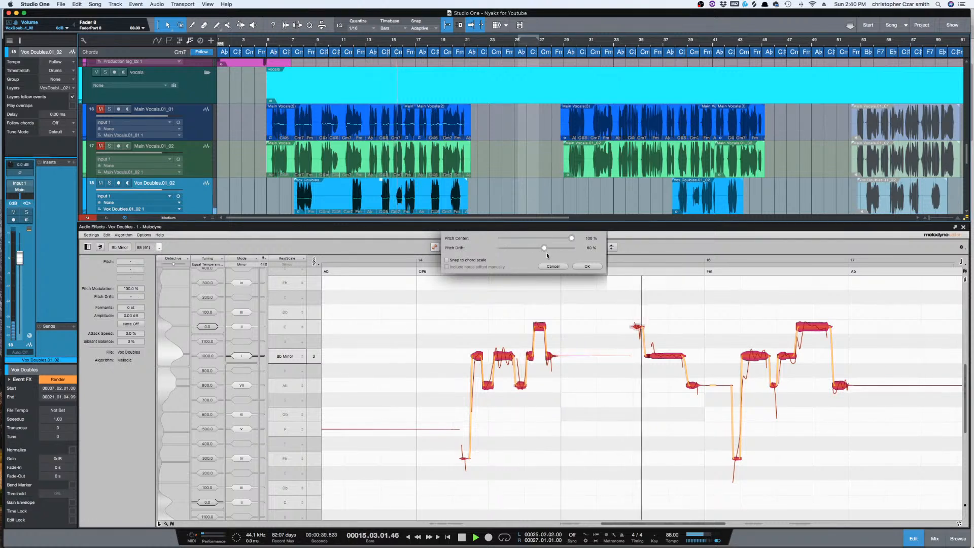
{"action": "left_click", "coordinate": [584, 267]}
- Play the corrected notes from the start of bar 14 into bar 17, replaying from early bar 15
{"action": "left_click", "coordinate": [426, 259]}
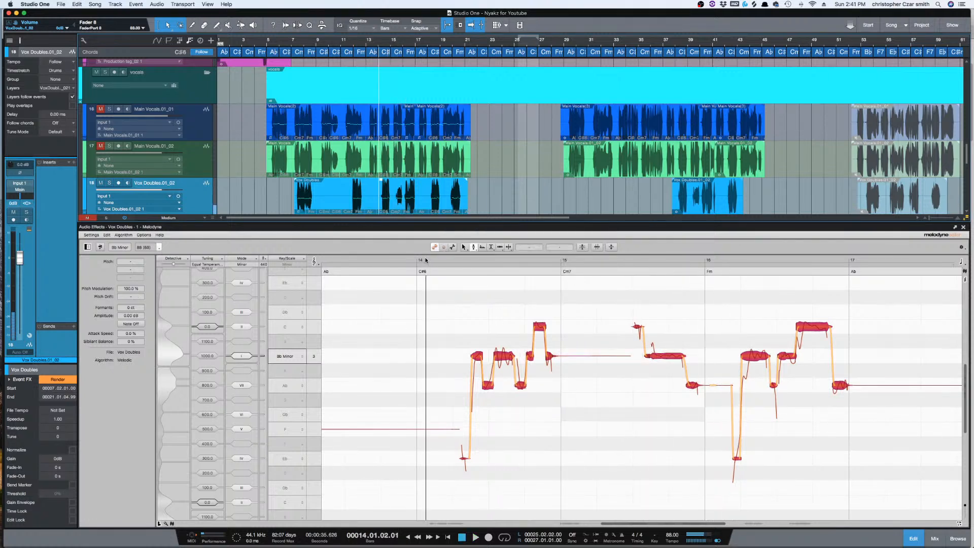
{"action": "left_click", "coordinate": [426, 260]}
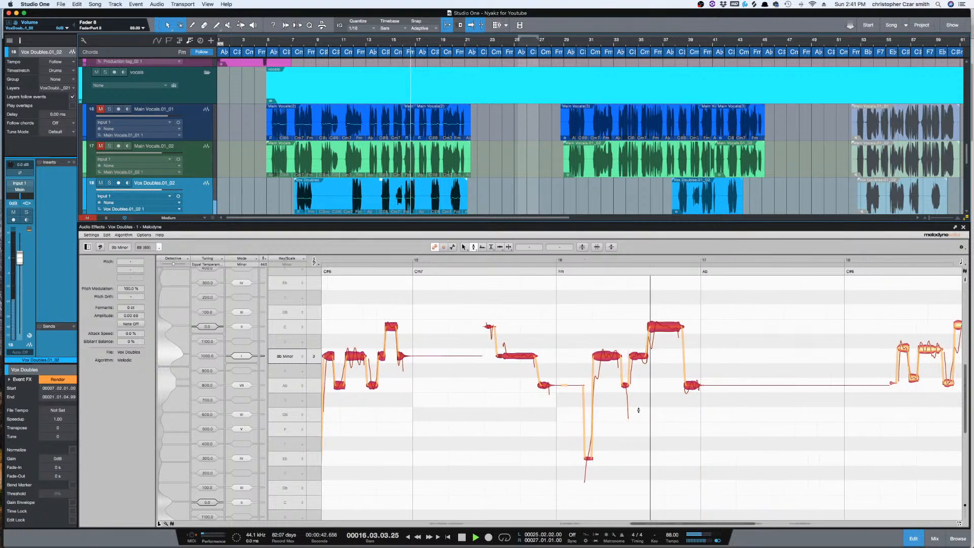
{"action": "key", "text": "space"}
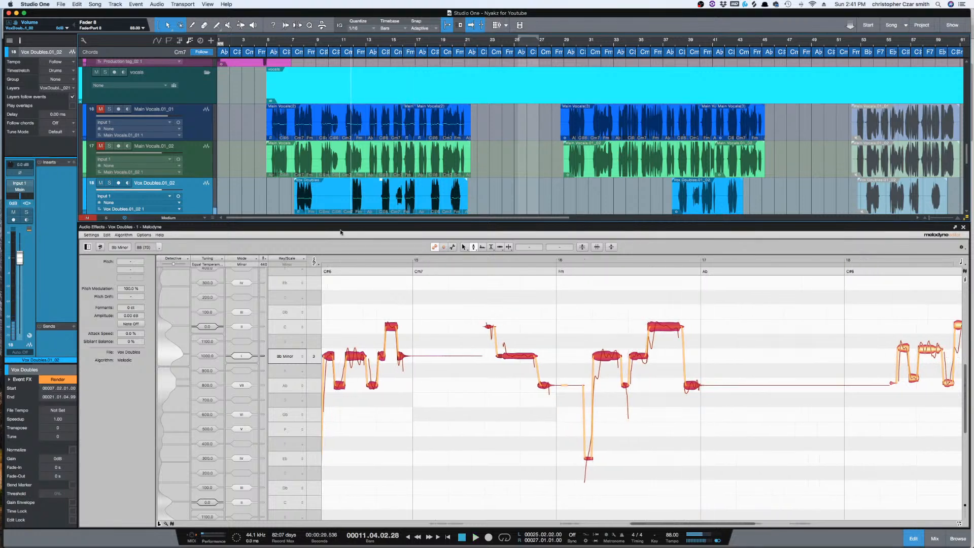
{"action": "left_click", "coordinate": [447, 260]}
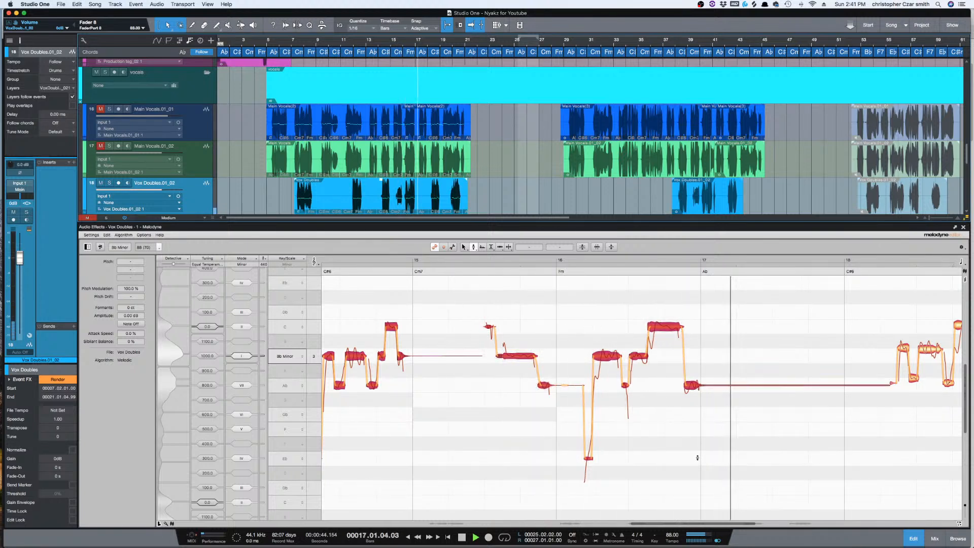
{"action": "key", "text": "space"}
{"action": "key", "text": "space"}
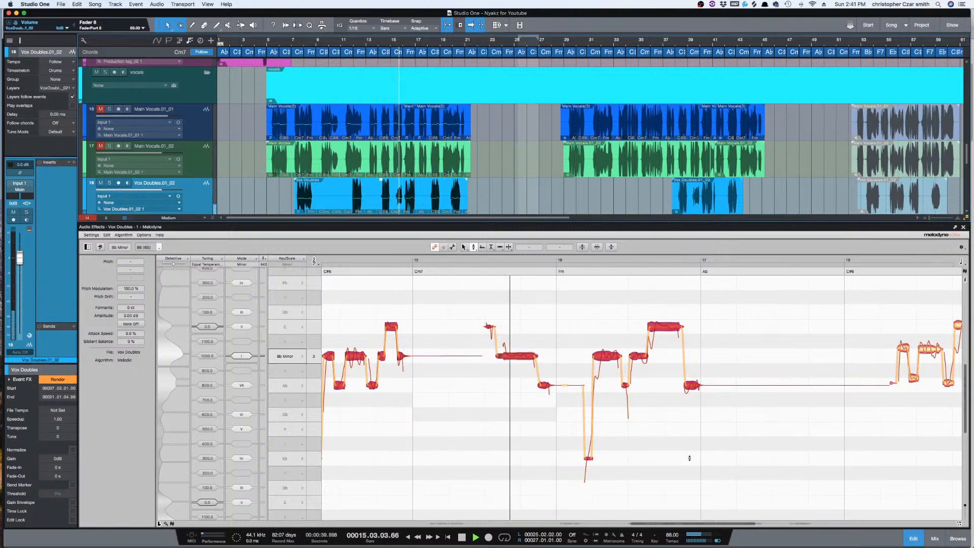
{"action": "scroll", "coordinate": [719, 480], "scroll_direction": "right", "scroll_amount": 5}
{"action": "key", "text": "space"}
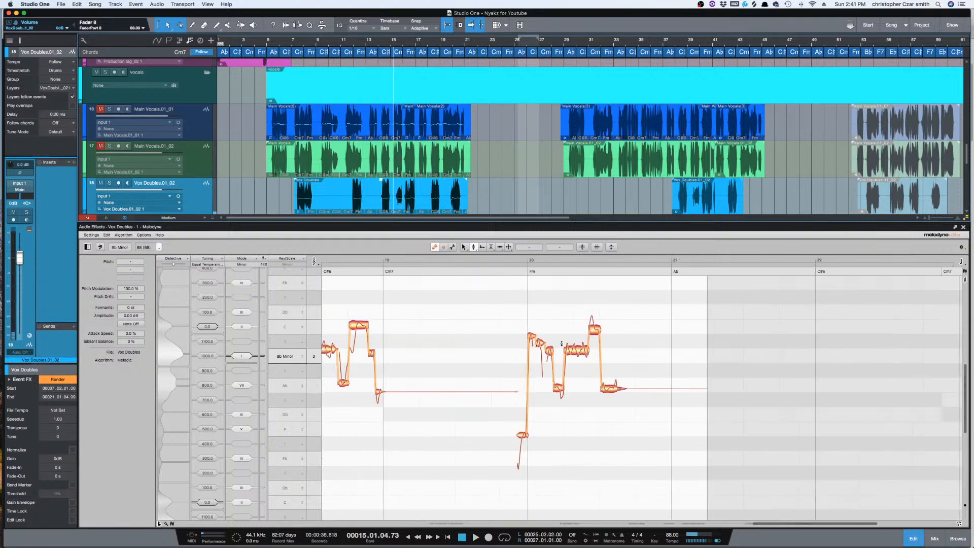
- Play the notes of bars 18 to 20 and correct their pitch with Pitch Center 100 % and Pitch Drift 60 %
{"action": "scroll", "coordinate": [476, 385], "scroll_direction": "left", "scroll_amount": 2}
{"action": "left_click_drag", "start_coordinate": [433, 316], "coordinate": [830, 481]}
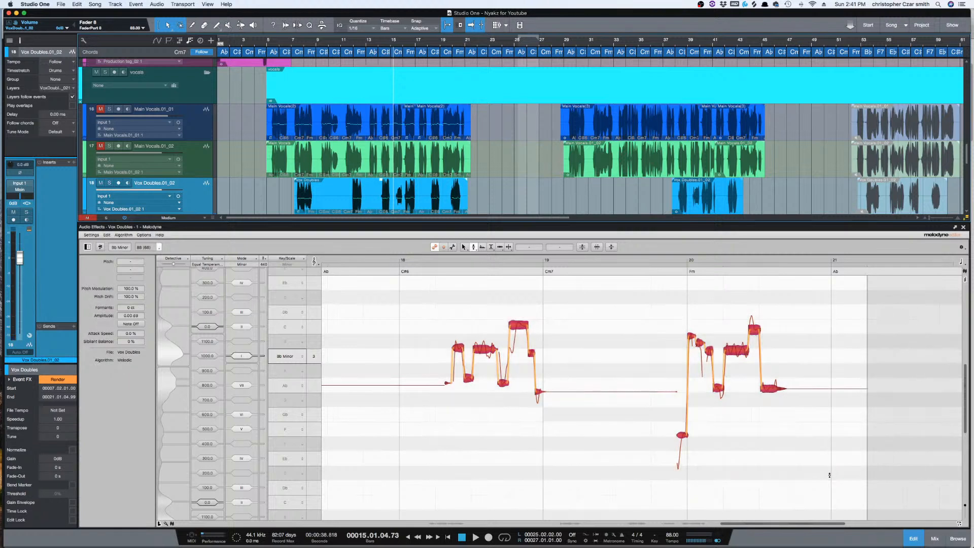
{"action": "left_click_drag", "start_coordinate": [763, 525], "coordinate": [664, 524]}
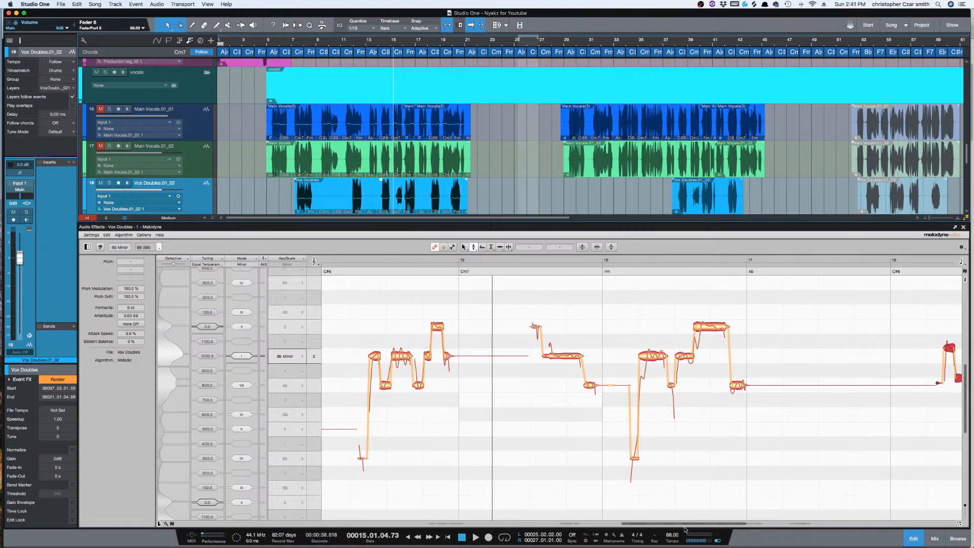
{"action": "left_click_drag", "start_coordinate": [683, 528], "coordinate": [767, 538]}
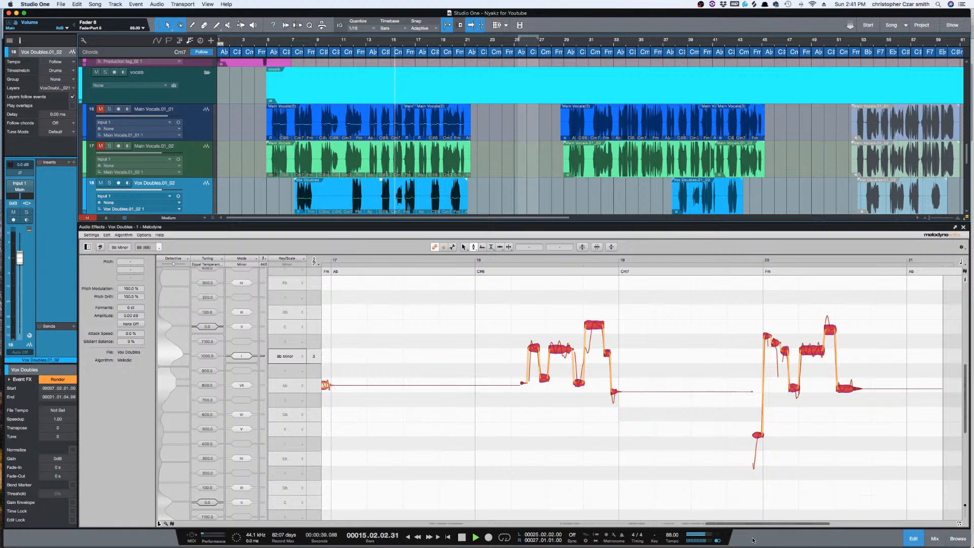
{"action": "left_click", "coordinate": [489, 261]}
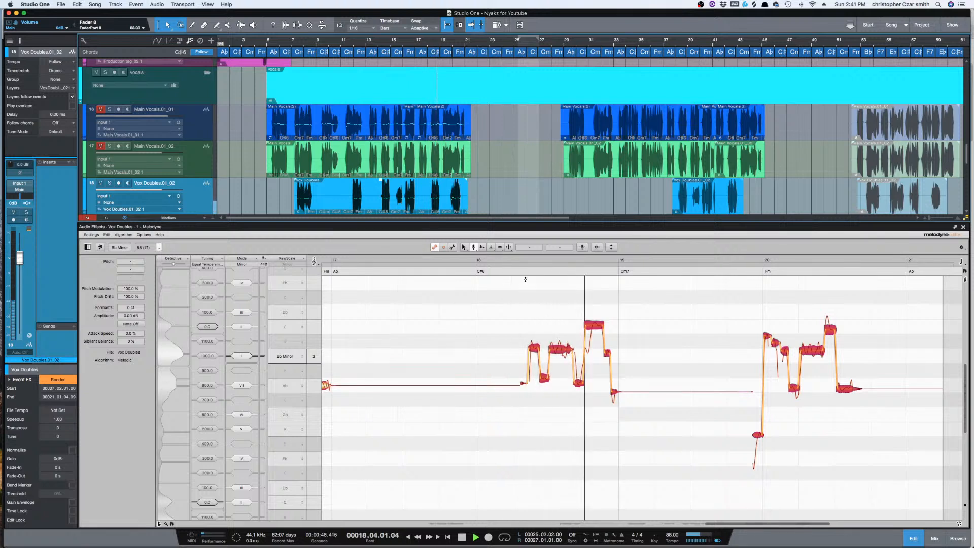
{"action": "left_click", "coordinate": [583, 248]}
{"action": "left_click", "coordinate": [576, 238]}
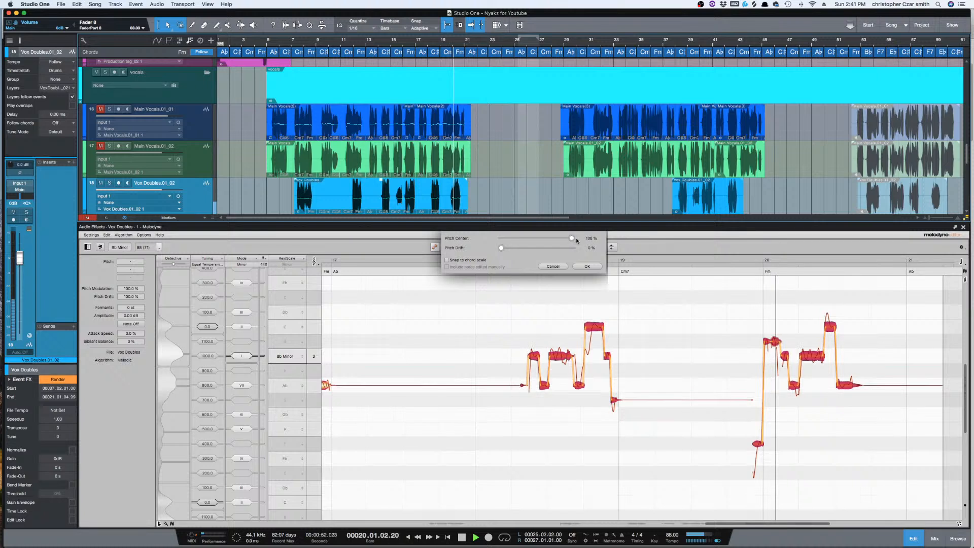
{"action": "left_click", "coordinate": [544, 248]}
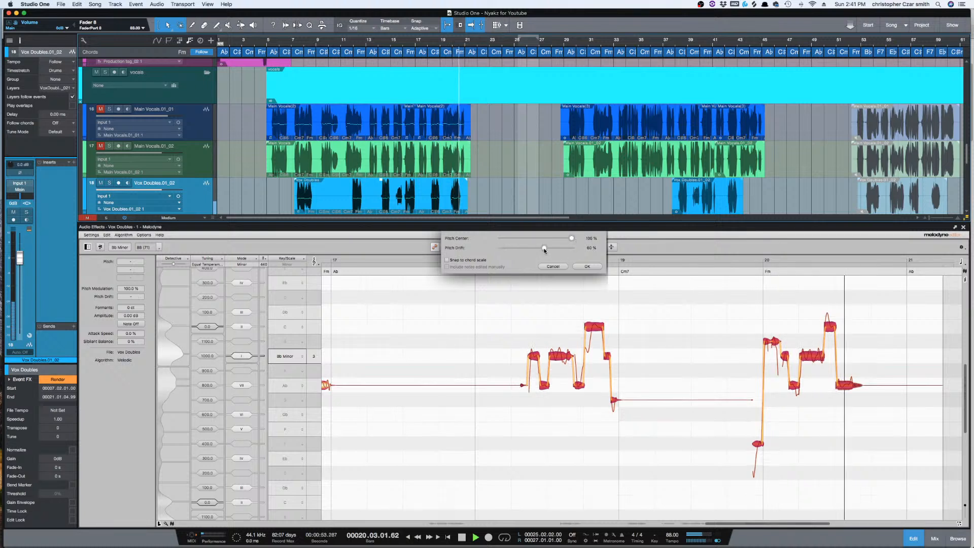
{"action": "left_click", "coordinate": [578, 267]}
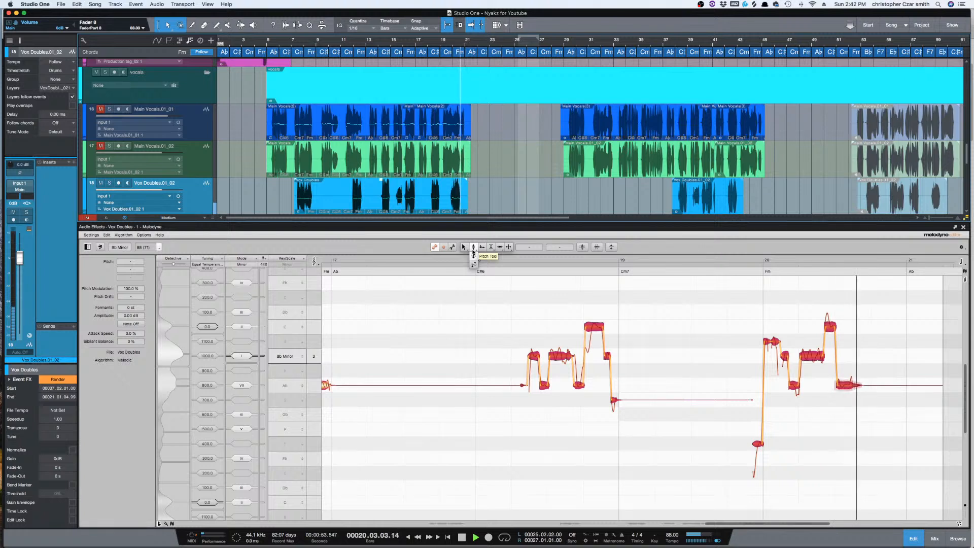
- Stop playback and undo the upward pitch shift of the selected notes in bars 18 to 20
{"action": "key", "text": "space"}
{"action": "key", "text": "super+z"}
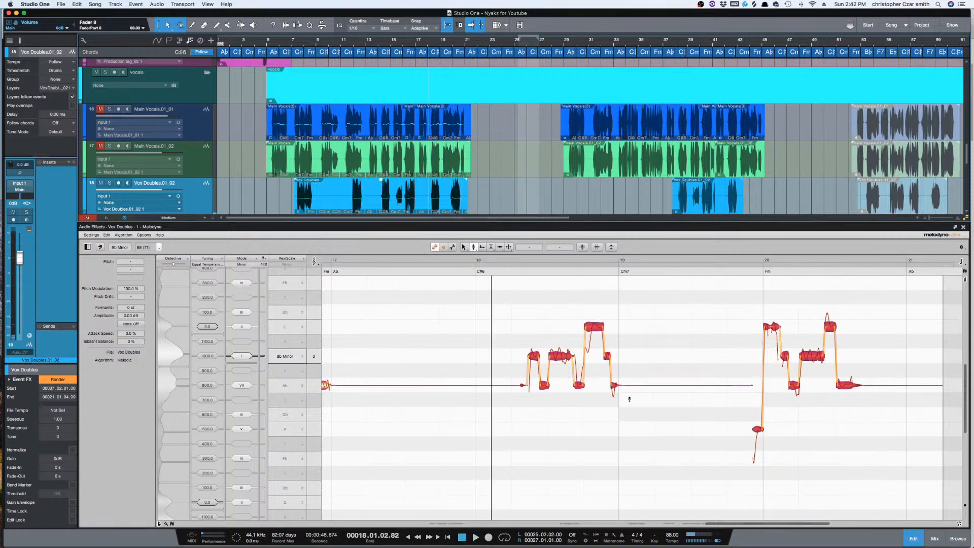
{"action": "key", "text": "super+z"}
- Raise the last note of bar 18 to Ab and the note just before bar 20 to F 3, play them and close Melodyne
{"action": "left_click", "coordinate": [619, 428]}
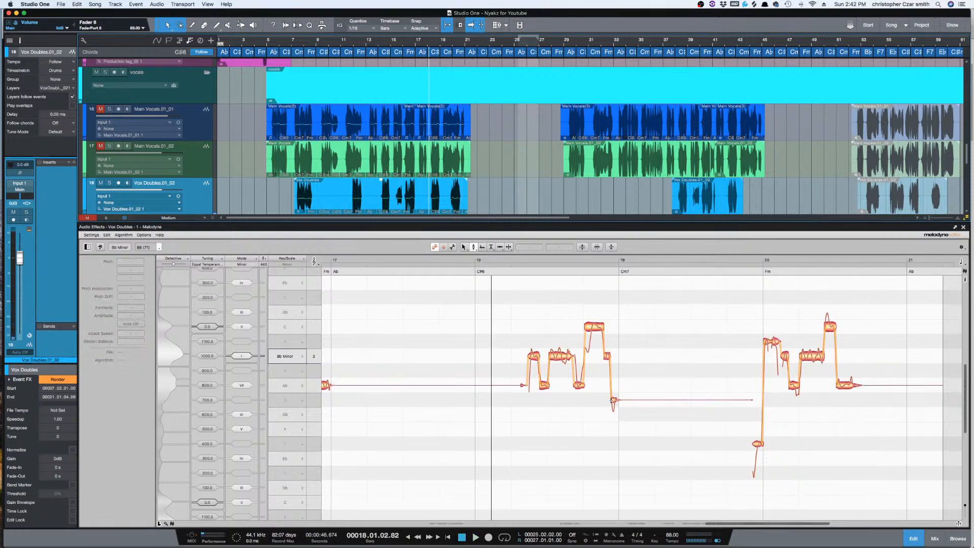
{"action": "left_click_drag", "start_coordinate": [614, 402], "coordinate": [615, 401]}
{"action": "key", "text": "space"}
{"action": "left_click_drag", "start_coordinate": [759, 444], "coordinate": [758, 430]}
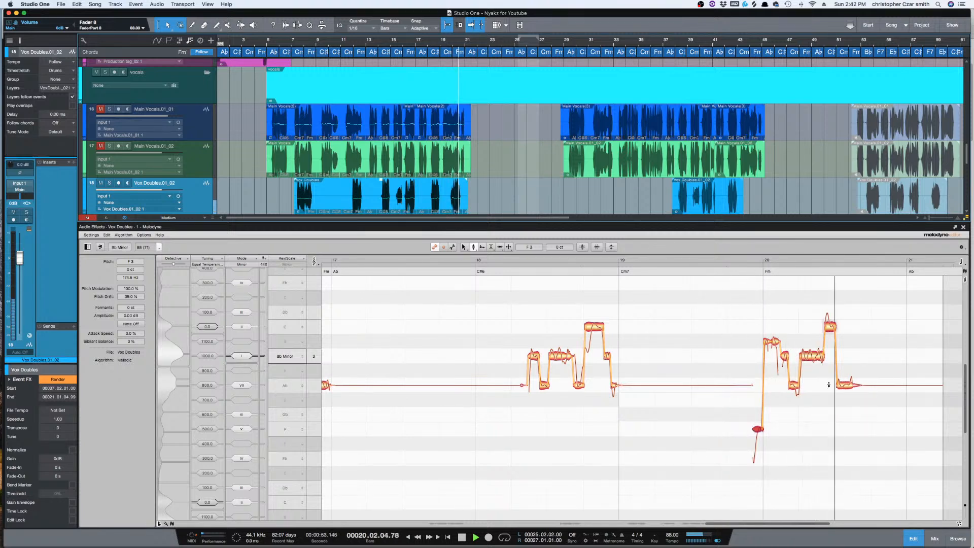
{"action": "key", "text": "space"}
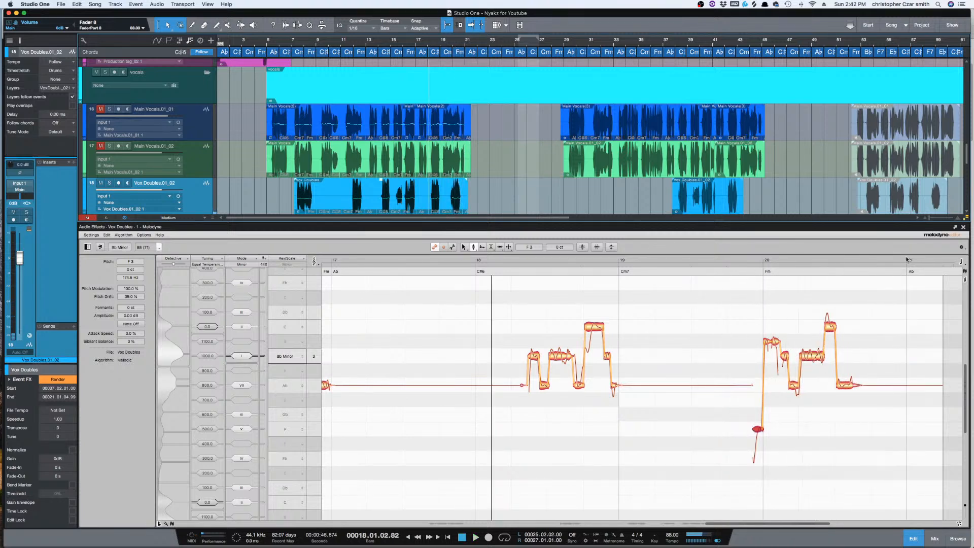
{"action": "left_click", "coordinate": [963, 228]}
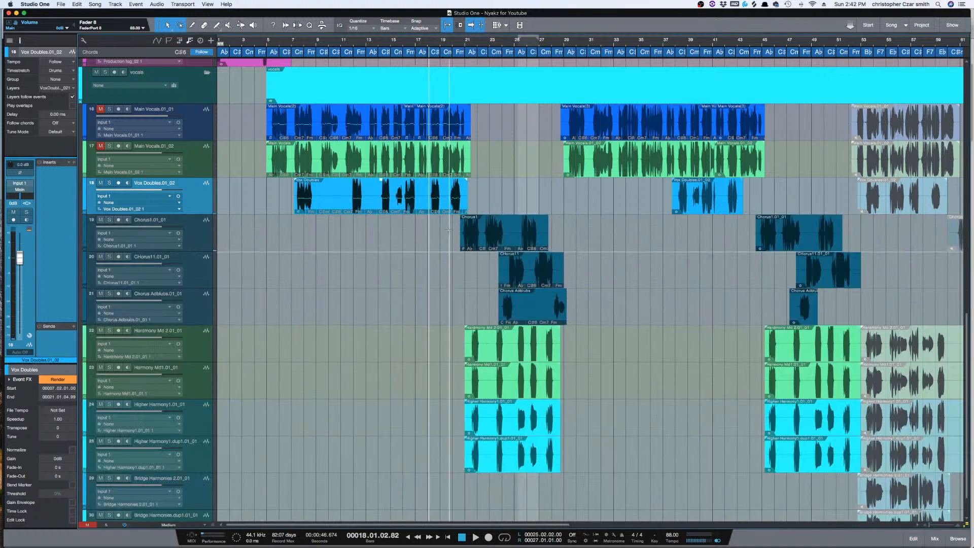
- Open the first Chorus1 event, starting in bar 20, in Melodyne
{"action": "scroll", "coordinate": [579, 246], "scroll_direction": "up", "scroll_amount": 1}
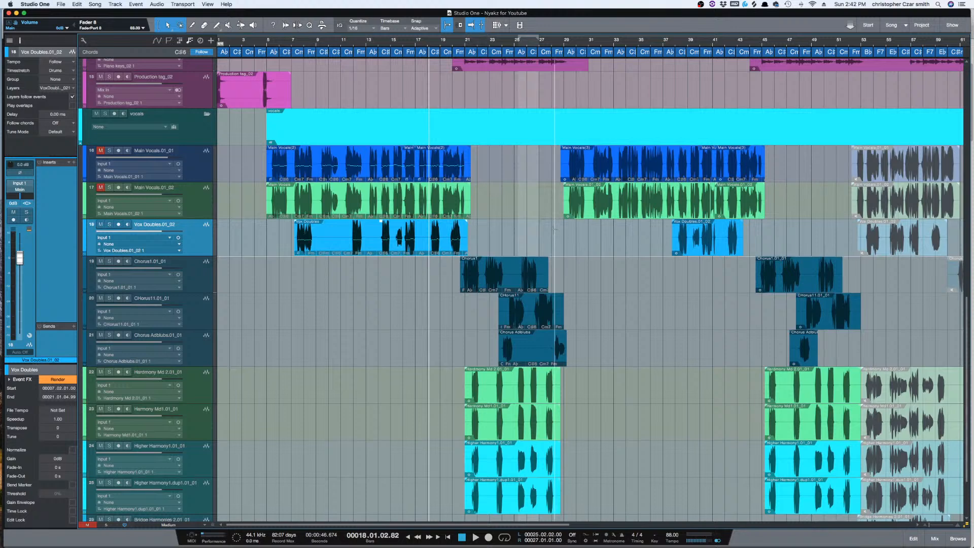
{"action": "scroll", "coordinate": [562, 243], "scroll_direction": "down", "scroll_amount": 1}
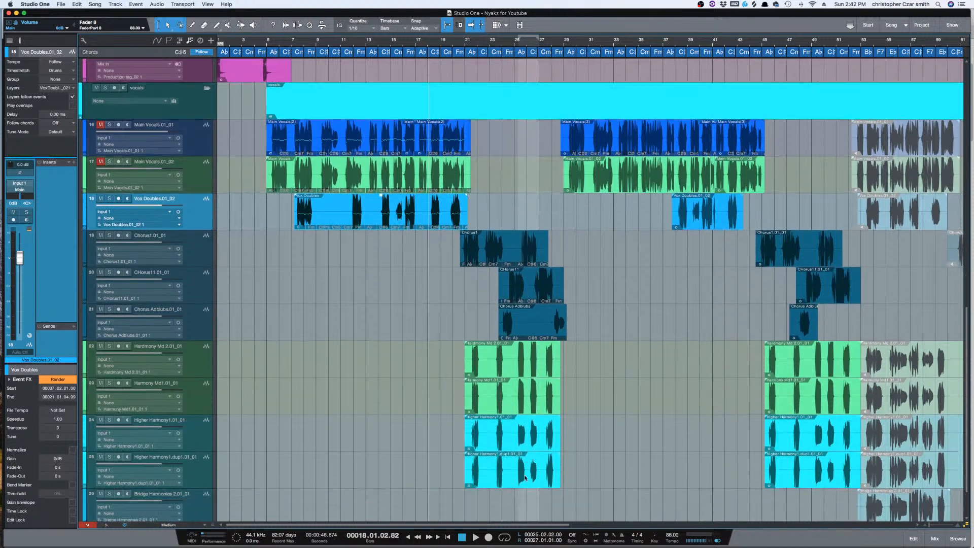
{"action": "scroll", "coordinate": [508, 330], "scroll_direction": "up", "scroll_amount": 3}
{"action": "left_click", "coordinate": [507, 351]}
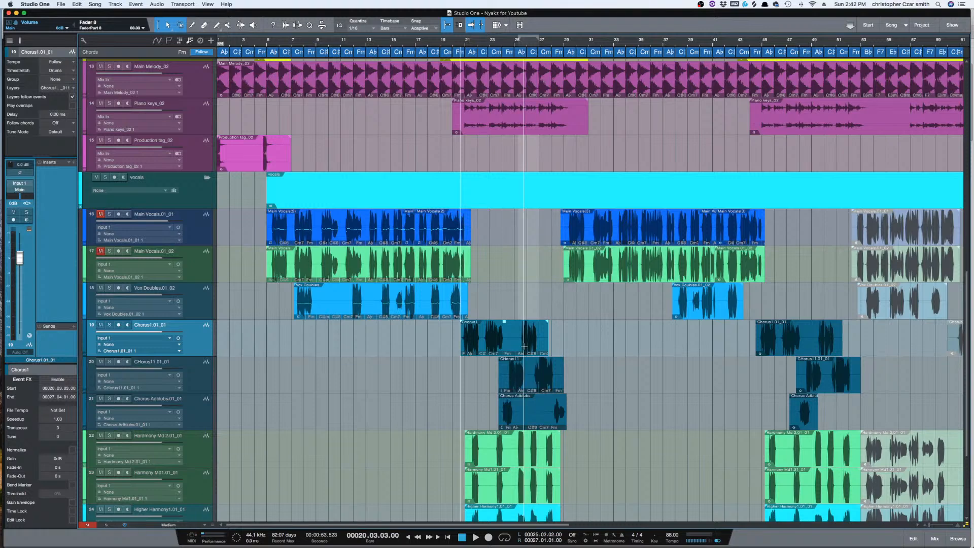
{"action": "key", "text": "super+m"}
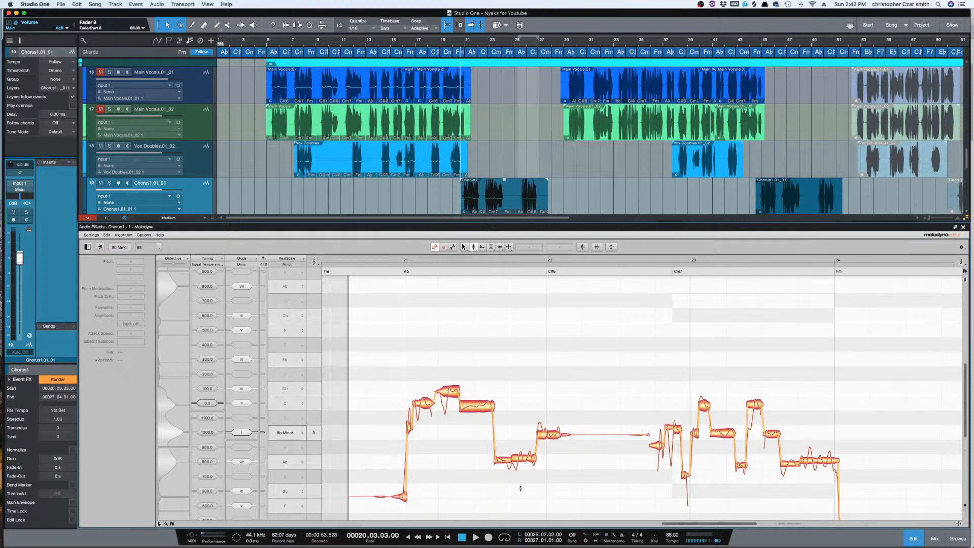
- Select all notes of the Chorus1 event and correct their pitch with Pitch Center 100 % and strong Pitch Drift correction
{"action": "scroll", "coordinate": [521, 488], "scroll_direction": "down", "scroll_amount": 3}
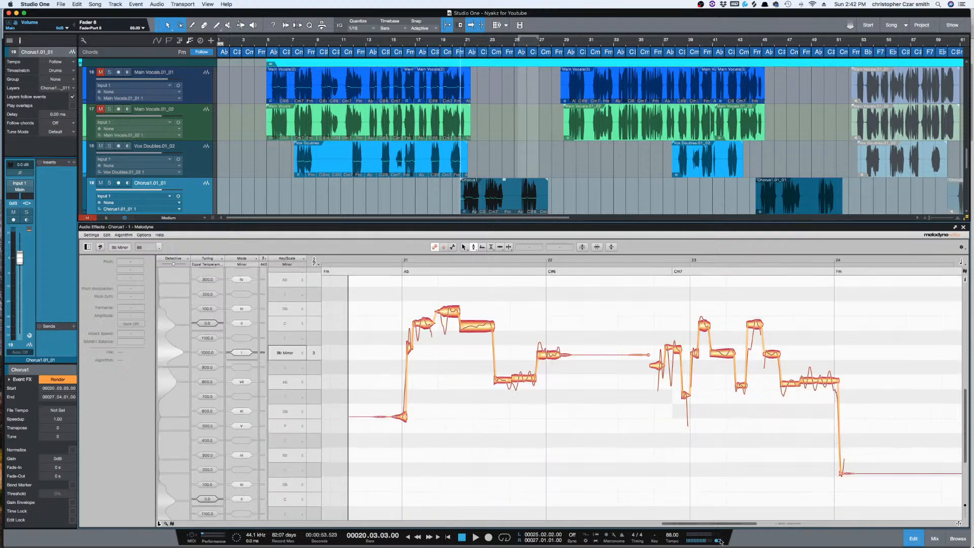
{"action": "left_click_drag", "start_coordinate": [755, 526], "coordinate": [882, 526]}
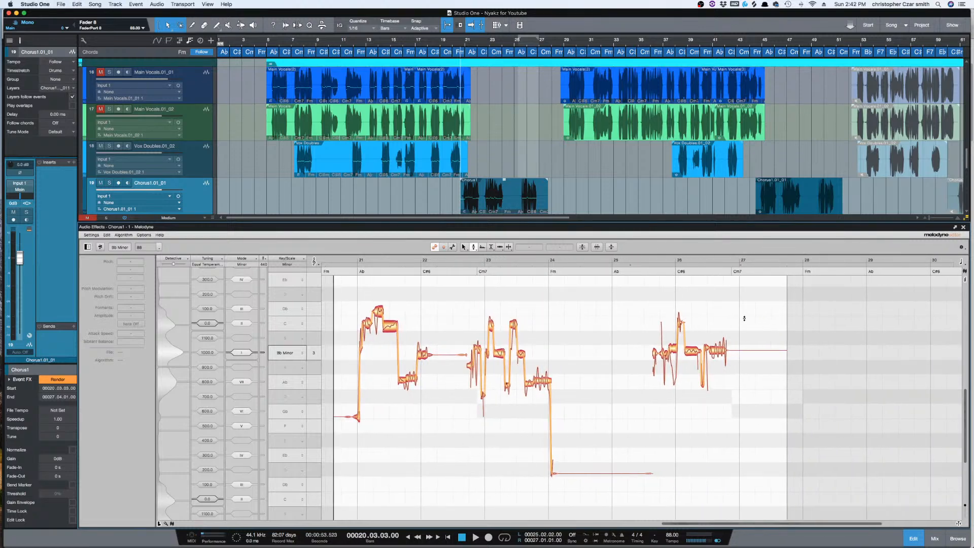
{"action": "mouse_move", "coordinate": [748, 311]}
{"action": "left_mouse_down"}
{"action": "mouse_move", "coordinate": [727, 367]}
{"action": "mouse_move", "coordinate": [344, 436]}
{"action": "left_mouse_up"}
{"action": "left_click_drag", "start_coordinate": [755, 315], "coordinate": [484, 478]}
{"action": "left_click", "coordinate": [589, 247]}
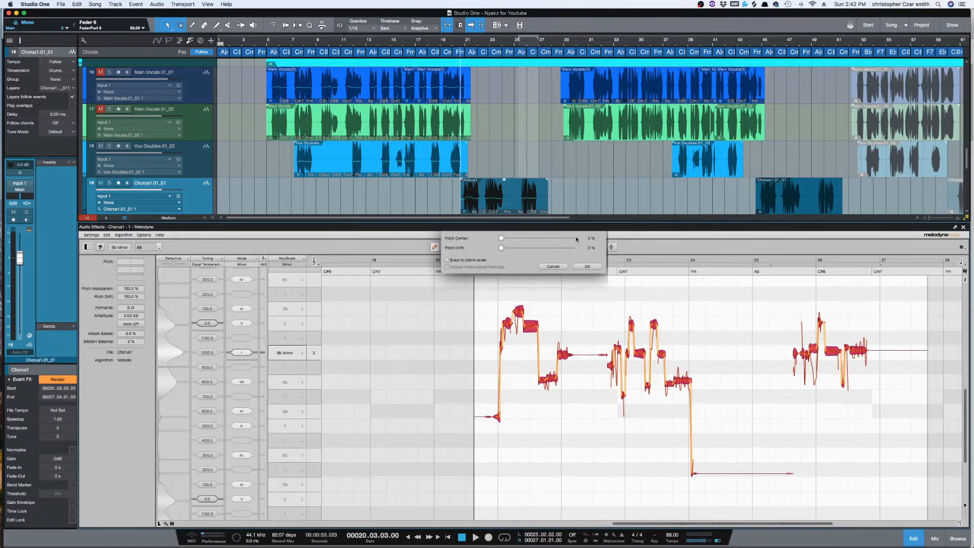
{"action": "left_click", "coordinate": [573, 239]}
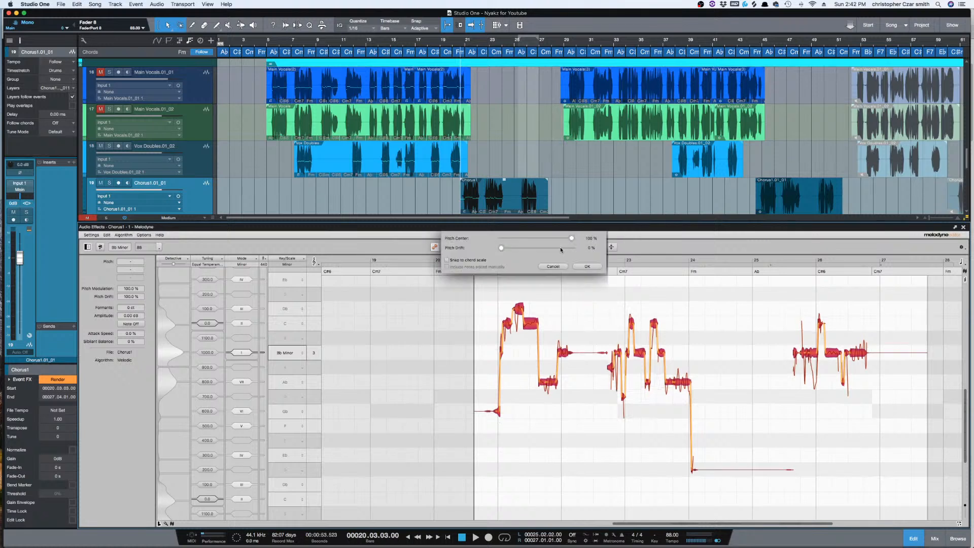
{"action": "left_click", "coordinate": [561, 248]}
{"action": "left_click", "coordinate": [589, 267]}
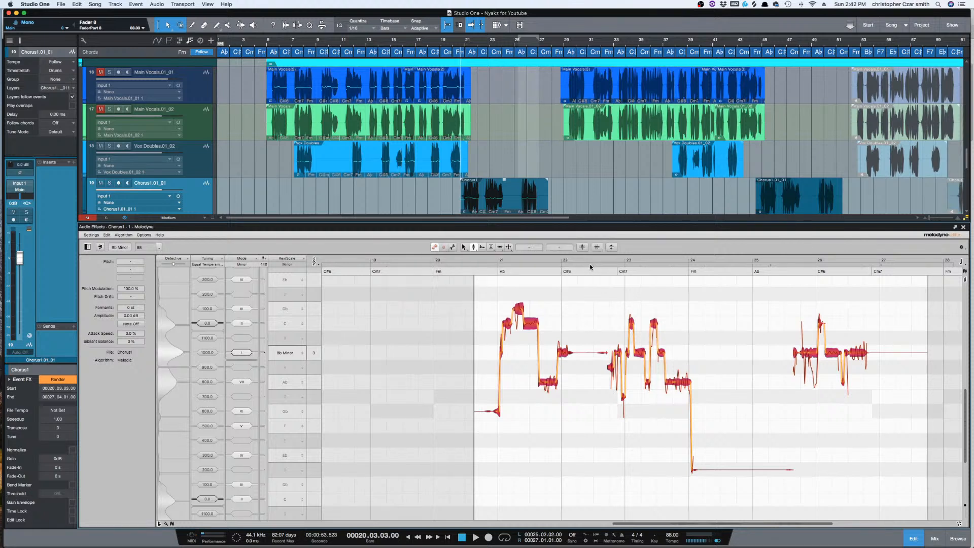
- Play the corrected Chorus1 notes from the event start, clear the note selection and replay the passage
{"action": "key", "text": "space"}
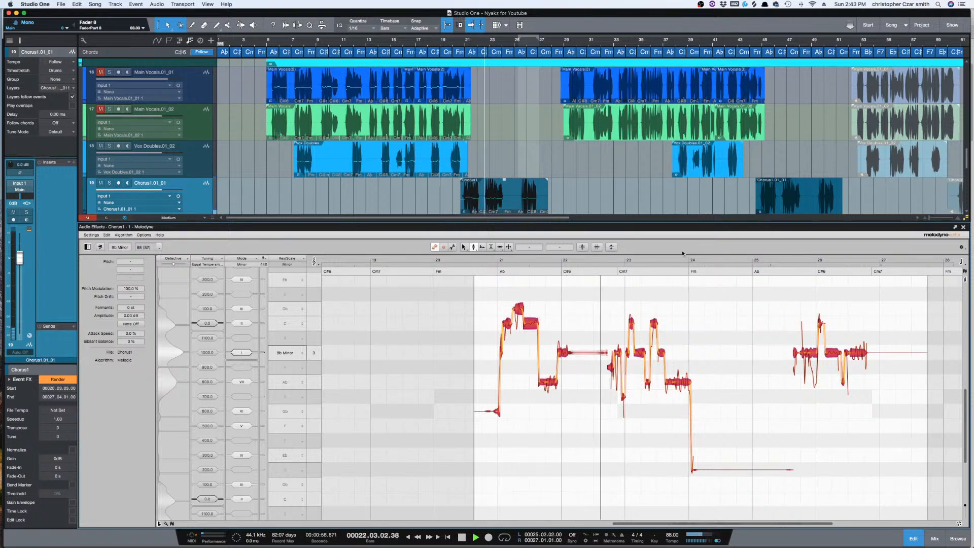
{"action": "key", "text": "space"}
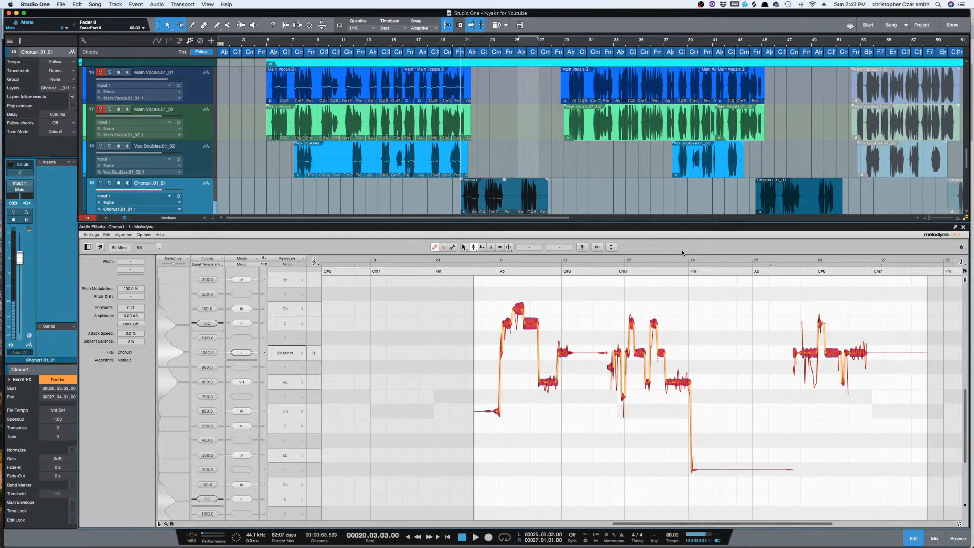
{"action": "left_click", "coordinate": [568, 449]}
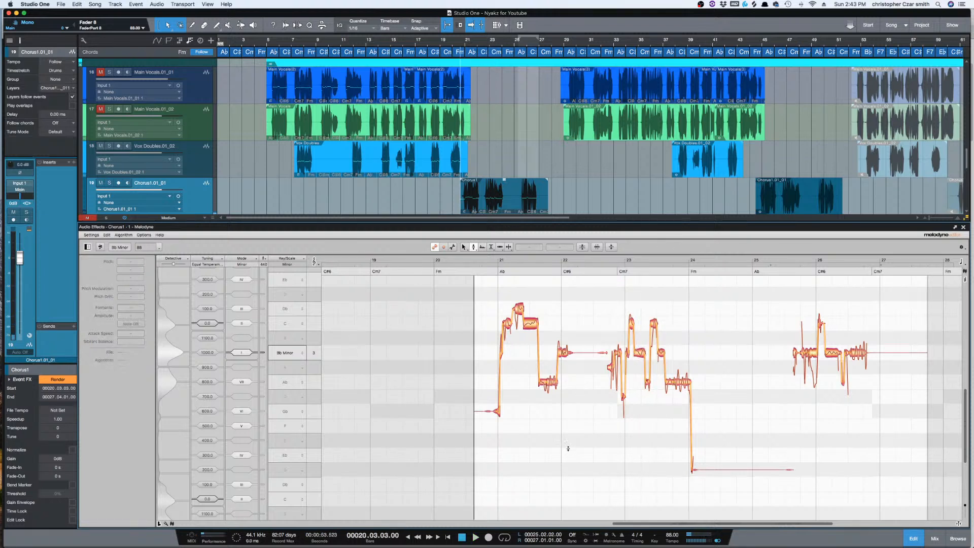
{"action": "key", "text": "space"}
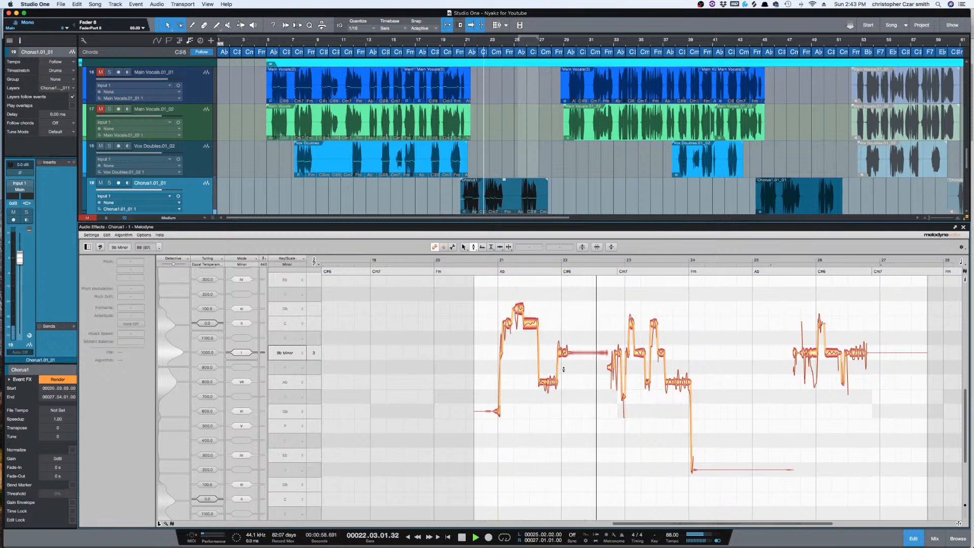
{"action": "key", "text": "space"}
- Raise the short note just before bar 23 to Bb 3, play the passage and close Melodyne
{"action": "left_click_drag", "start_coordinate": [832, 523], "coordinate": [750, 525]}
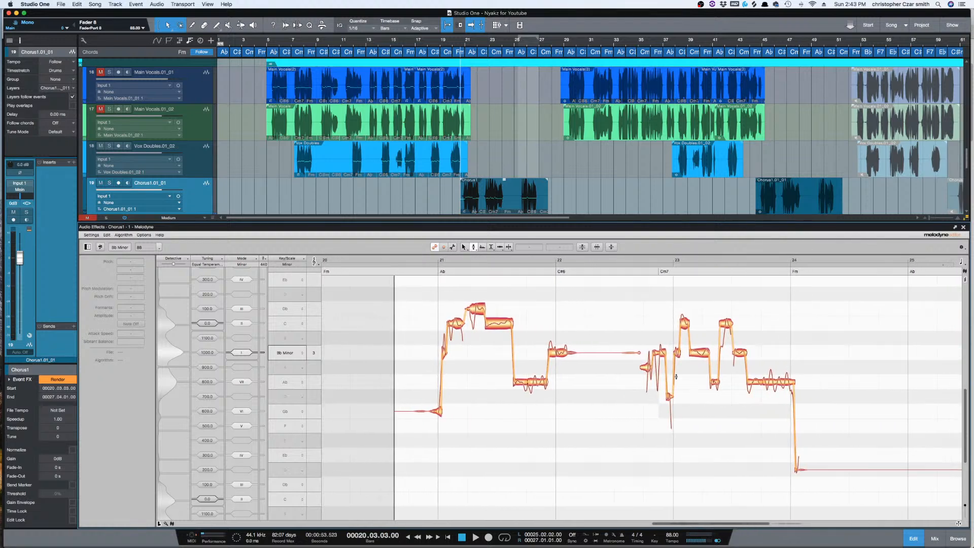
{"action": "left_click", "coordinate": [645, 368]}
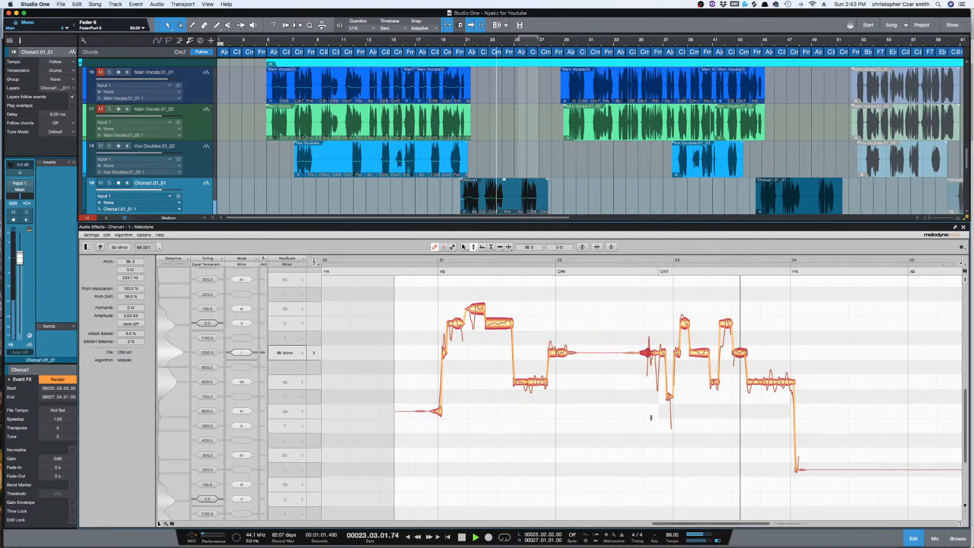
{"action": "key", "text": "space"}
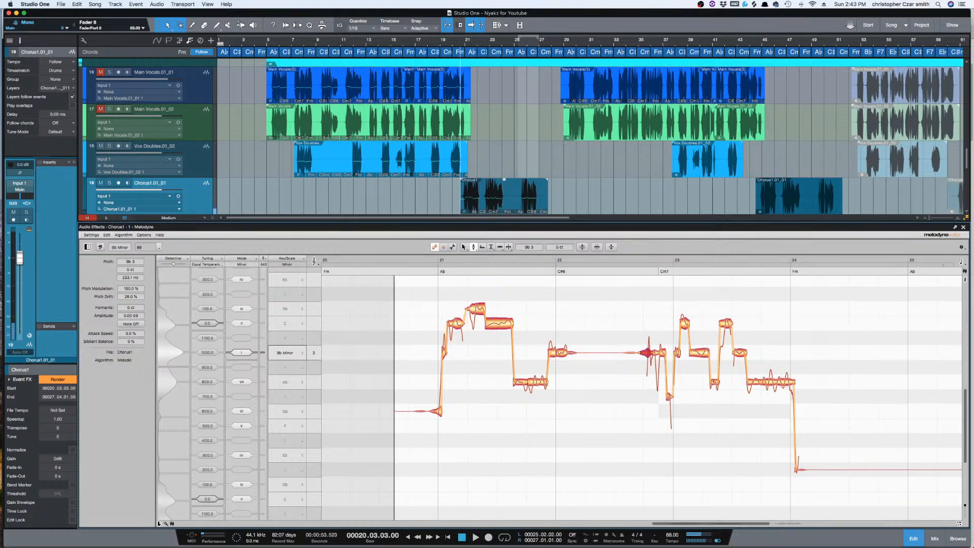
{"action": "key", "text": "F2"}
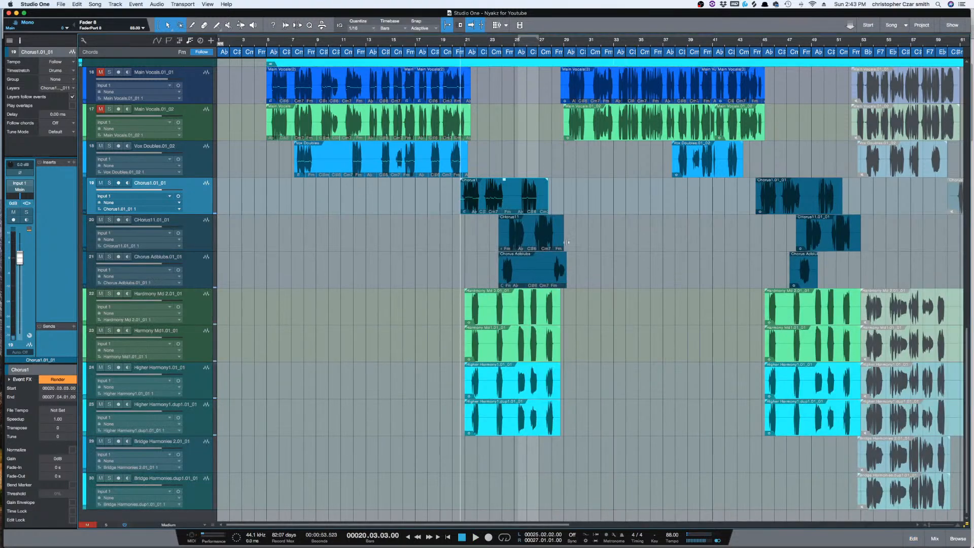
- Open the first CHorus11 event in Melodyne and correct all its notes with Pitch Center 100 %
{"action": "left_click", "coordinate": [546, 243]}
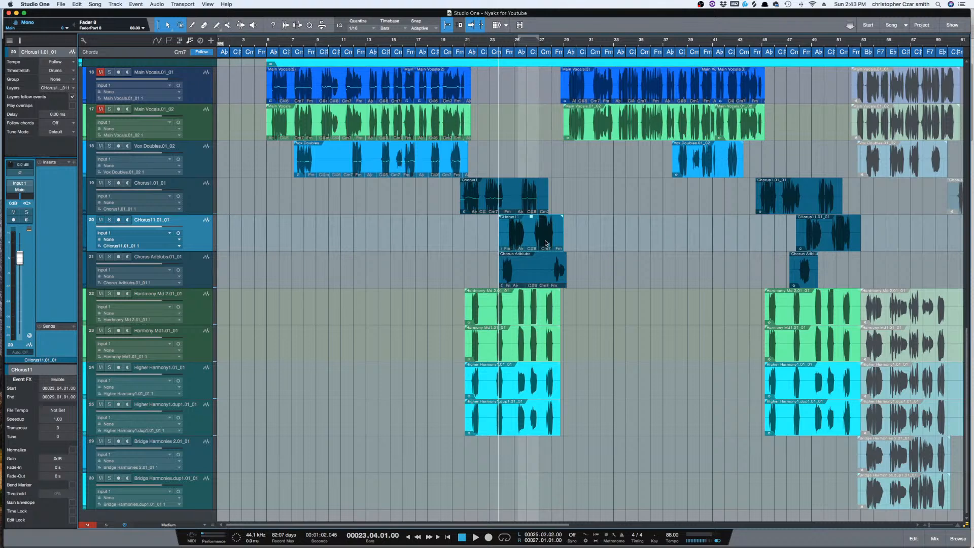
{"action": "key", "text": "super+m"}
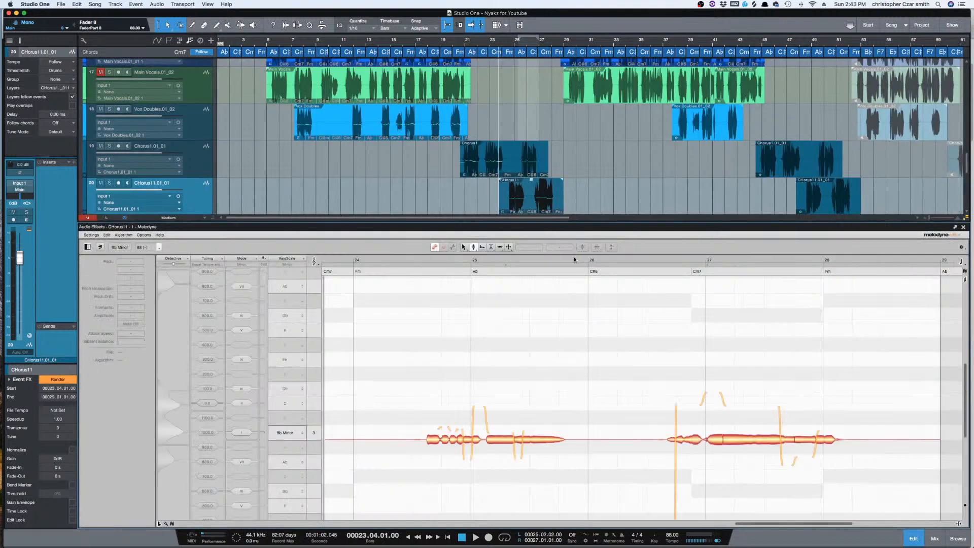
{"action": "left_click_drag", "start_coordinate": [892, 375], "coordinate": [388, 500]}
{"action": "left_click", "coordinate": [582, 247]}
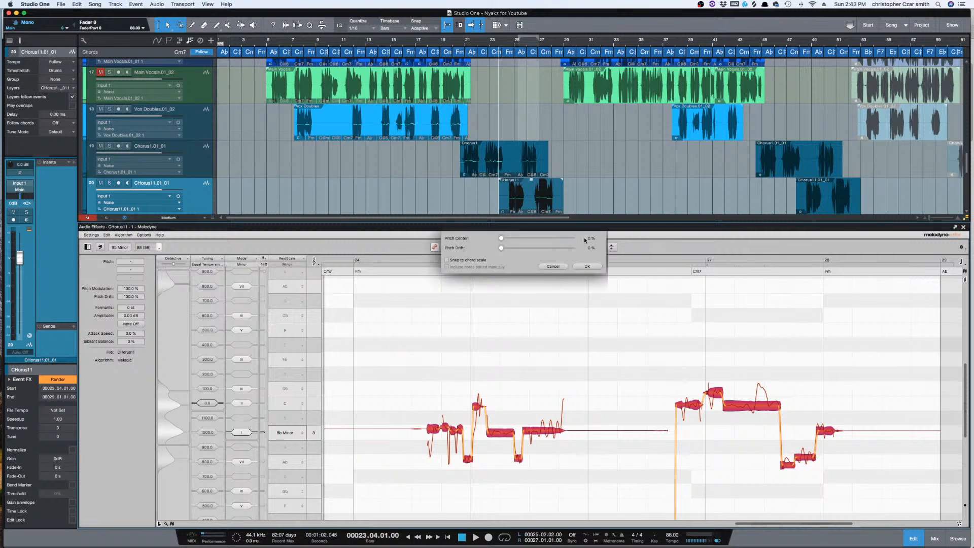
{"action": "left_click_drag", "start_coordinate": [502, 238], "coordinate": [575, 245]}
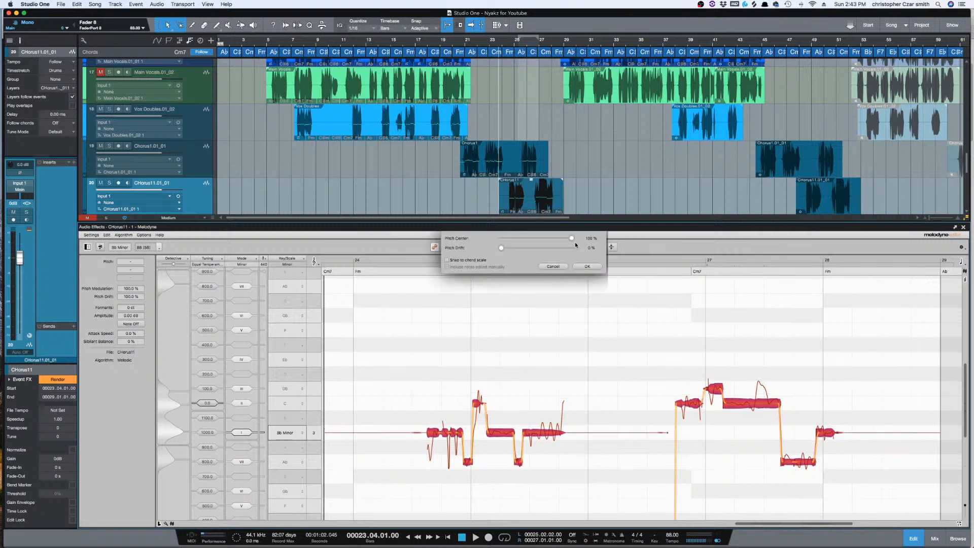
{"action": "left_click", "coordinate": [588, 267]}
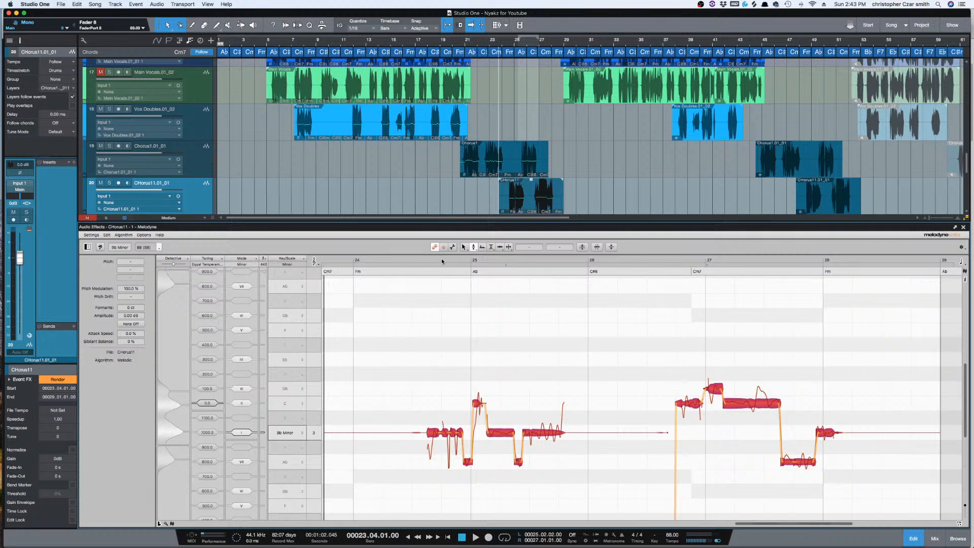
- Mute the Chorus1.01_01 track, play the corrected CHorus11 notes from bar 24 into bar 28 and close Melodyne
{"action": "left_click", "coordinate": [393, 258]}
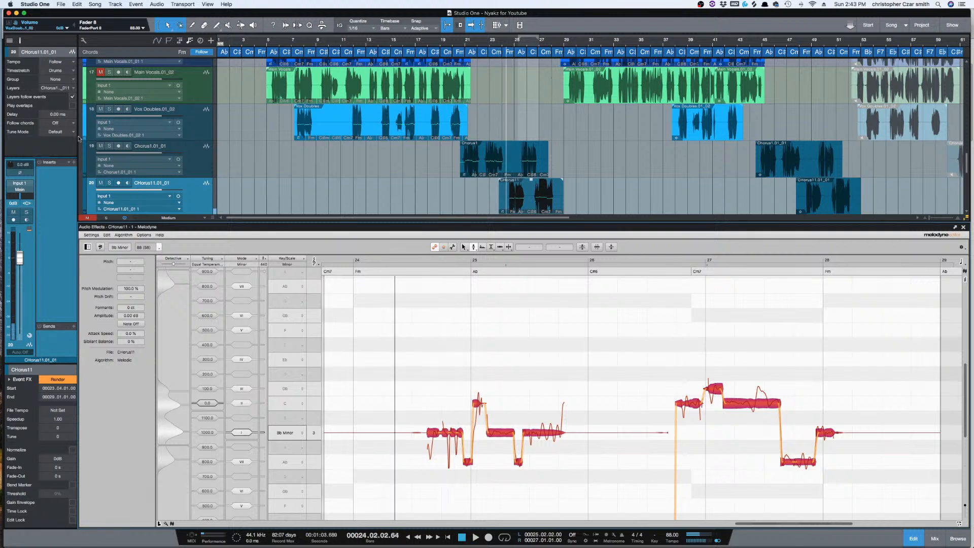
{"action": "left_click", "coordinate": [100, 147]}
{"action": "key", "text": "space"}
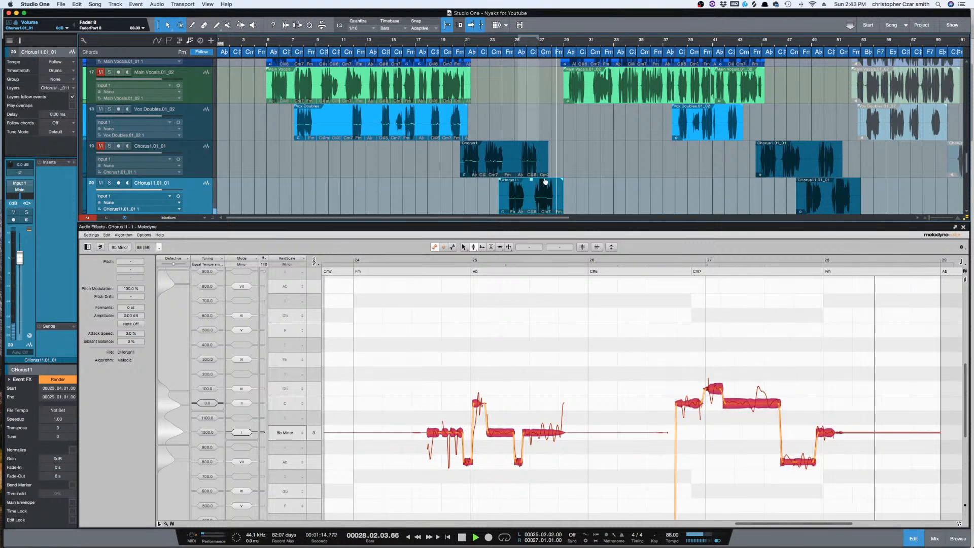
{"action": "key", "text": "space"}
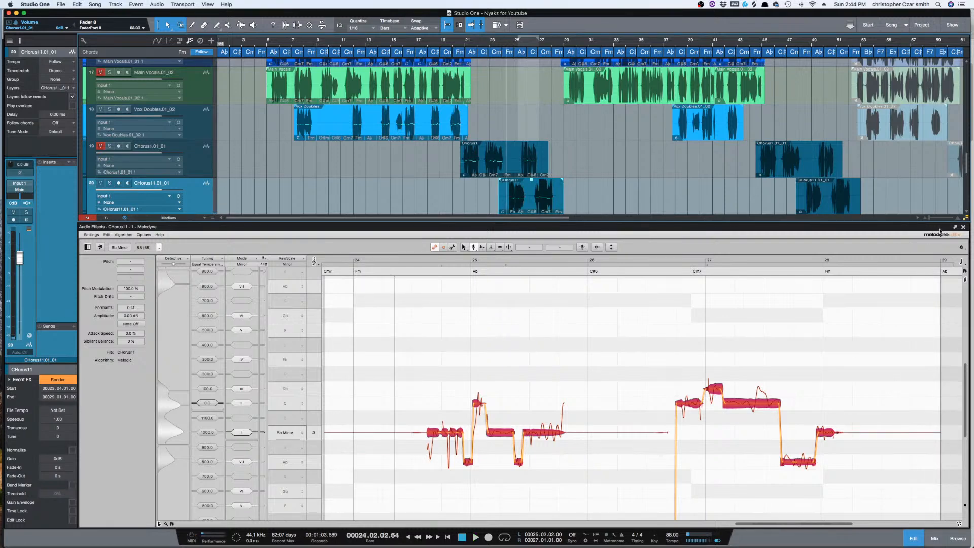
{"action": "left_click", "coordinate": [963, 229]}
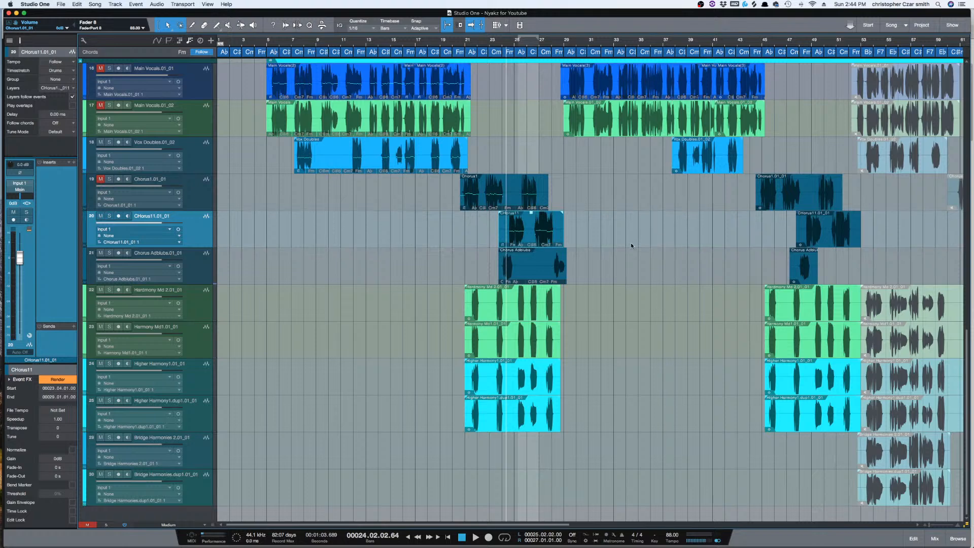
- Open the first Chorus Adblubs event in Melodyne and correct all its notes with Pitch Center 100 % and Pitch Drift 62 %
{"action": "left_click", "coordinate": [542, 277]}
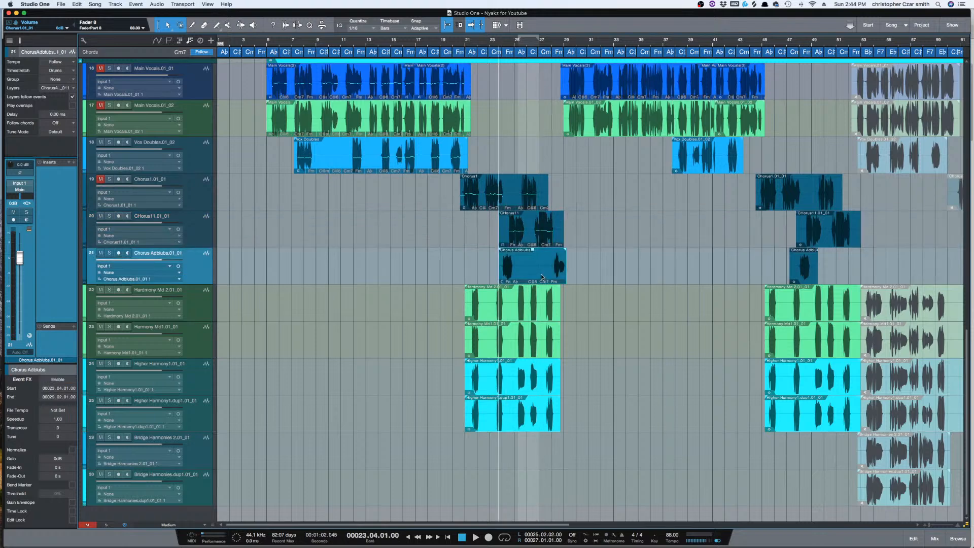
{"action": "key", "text": "super+m"}
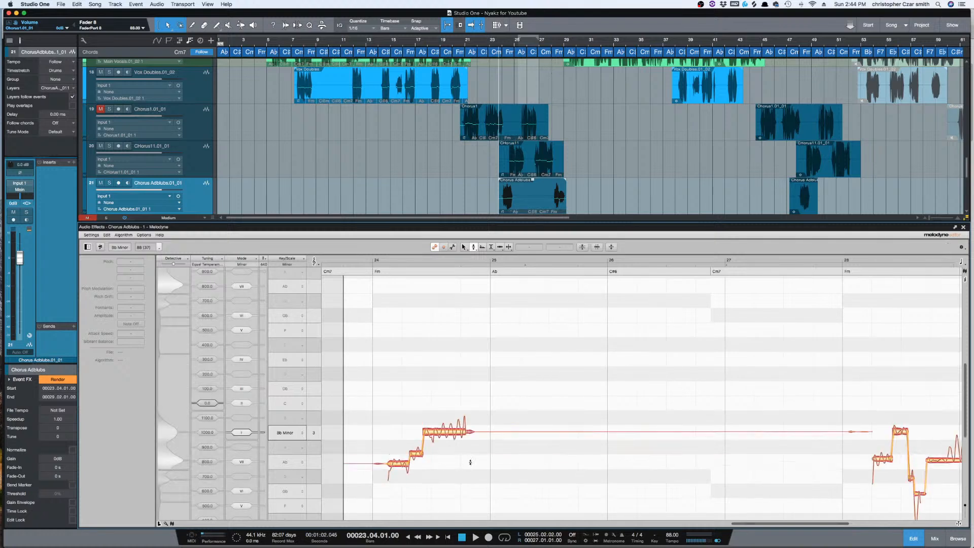
{"action": "scroll", "coordinate": [841, 445], "scroll_direction": "right", "scroll_amount": 5}
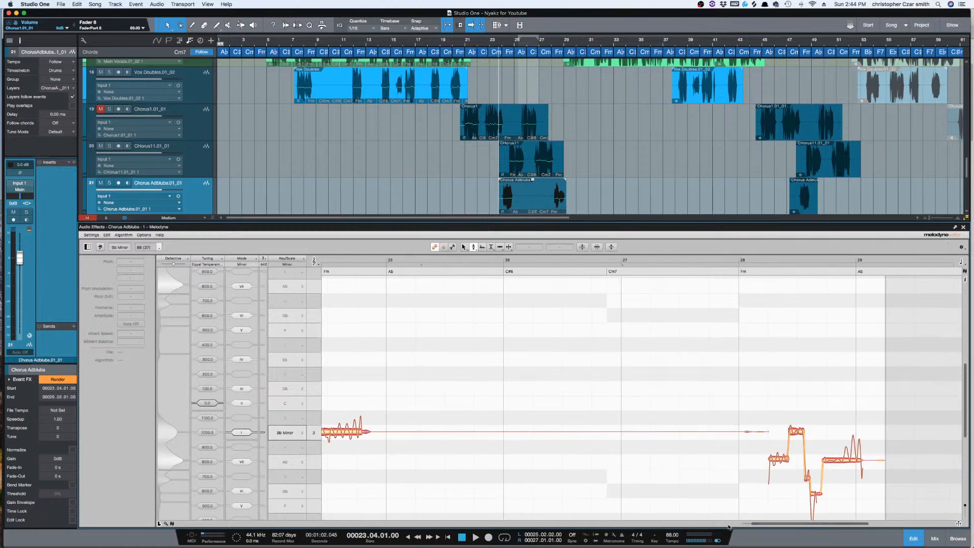
{"action": "left_click_drag", "start_coordinate": [761, 526], "coordinate": [714, 525]}
{"action": "left_click_drag", "start_coordinate": [523, 417], "coordinate": [897, 499]}
{"action": "left_click", "coordinate": [582, 247]}
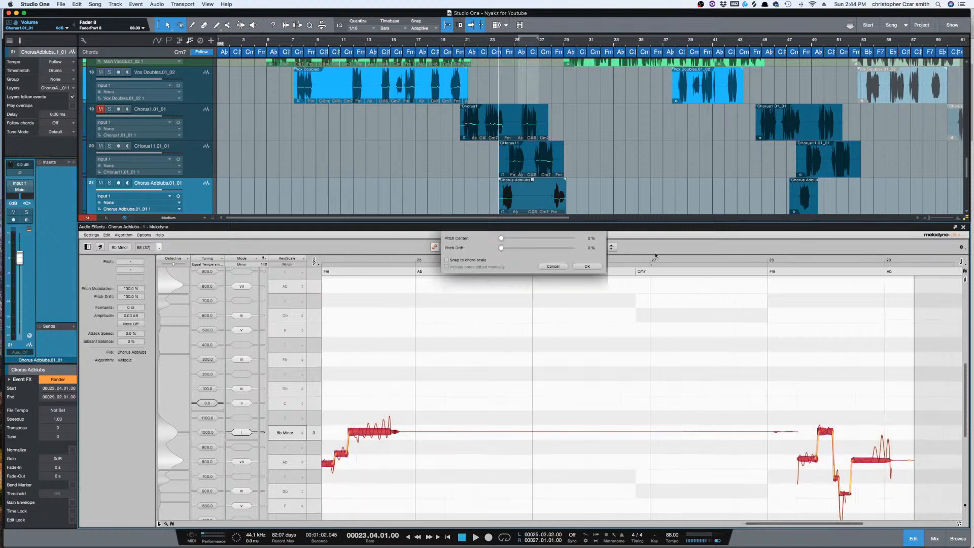
{"action": "left_click", "coordinate": [577, 238]}
{"action": "left_click", "coordinate": [547, 248]}
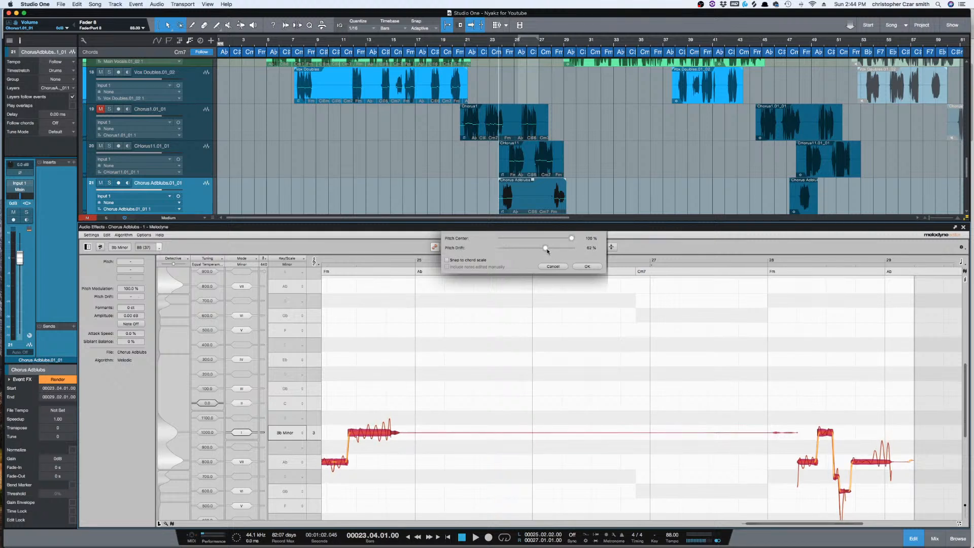
{"action": "left_click", "coordinate": [579, 267]}
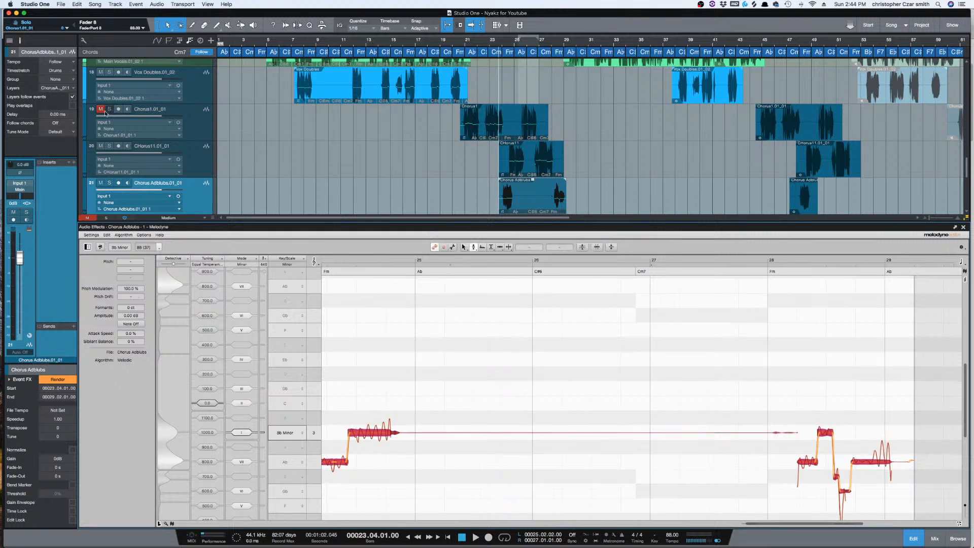
- Mute the CHorus11.01_01 track and play the corrected Chorus Adblubs notes, skipping ahead to just before bar 28
{"action": "left_click", "coordinate": [101, 146]}
{"action": "key", "text": "space"}
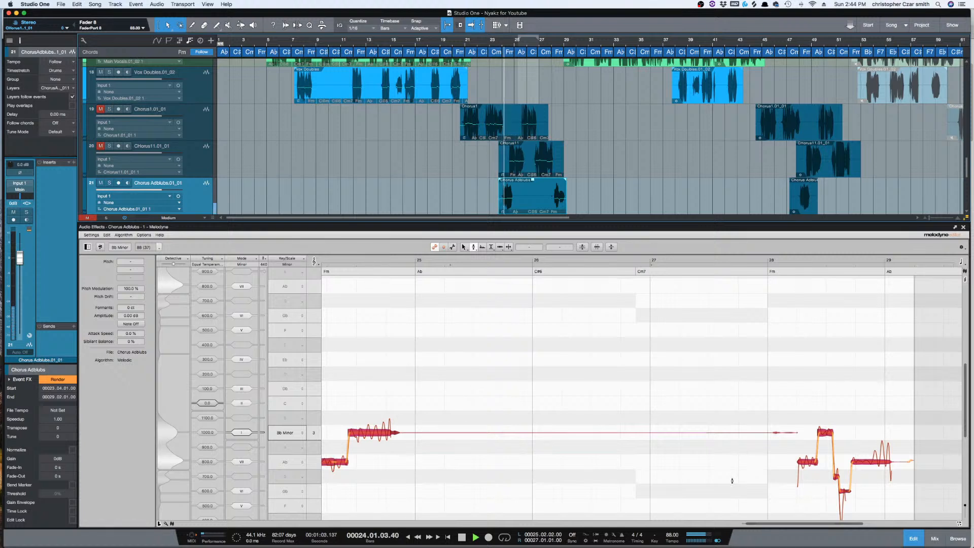
{"action": "mouse_move", "coordinate": [779, 523]}
{"action": "left_mouse_down"}
{"action": "mouse_move", "coordinate": [759, 523]}
{"action": "mouse_move", "coordinate": [779, 522]}
{"action": "left_mouse_up"}
{"action": "left_click", "coordinate": [766, 261]}
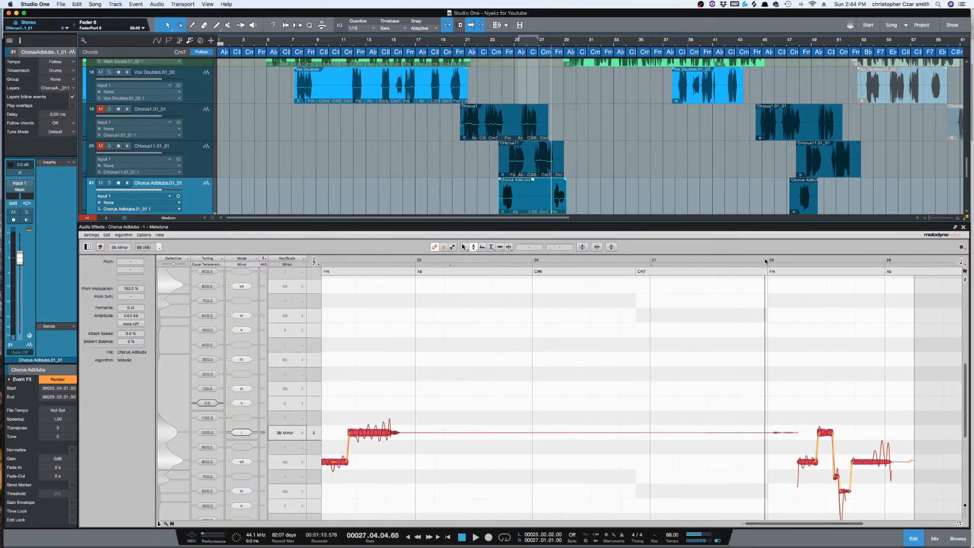
{"action": "left_click", "coordinate": [765, 260]}
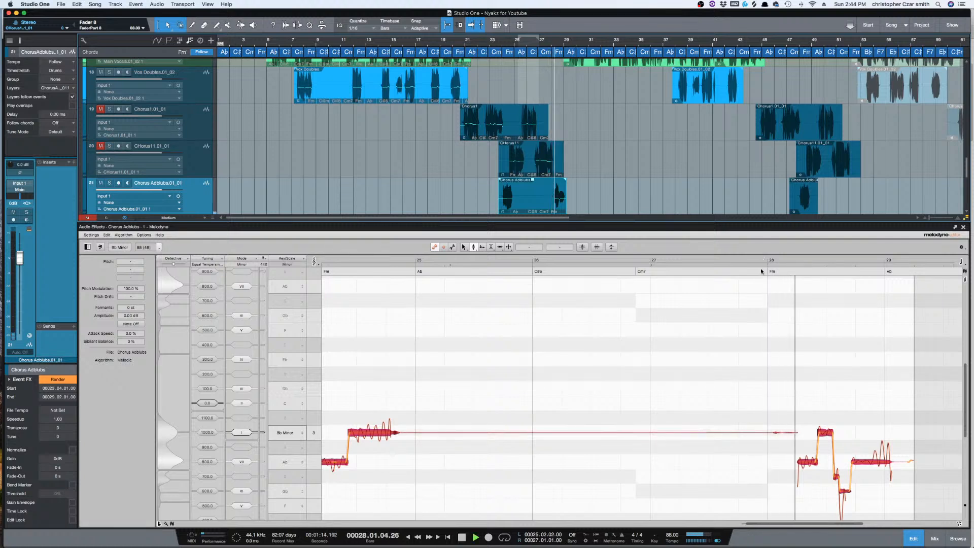
- Raise the short transition note in bar 28 of Chorus Adblubs to Ab 3, play the result and close Melodyne
{"action": "key", "text": "space"}
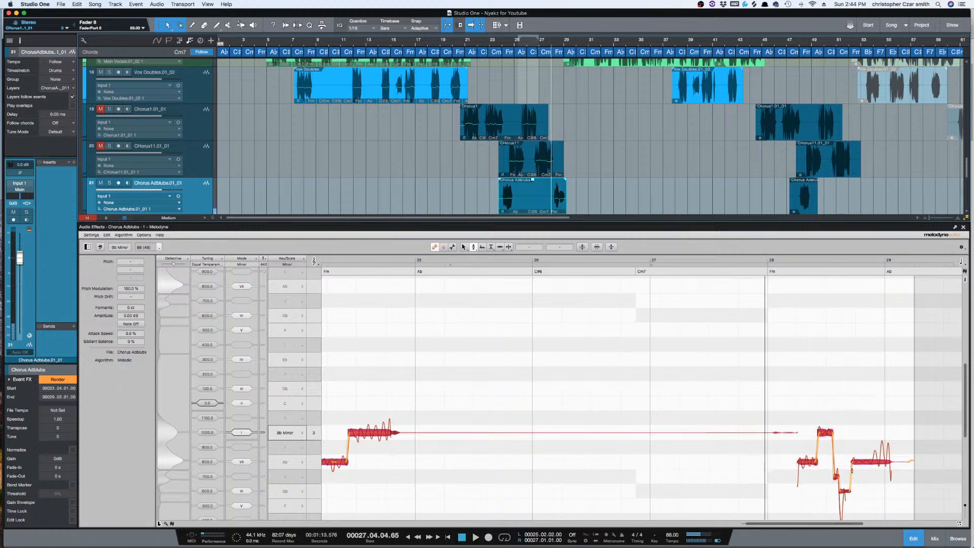
{"action": "left_click", "coordinate": [797, 405]}
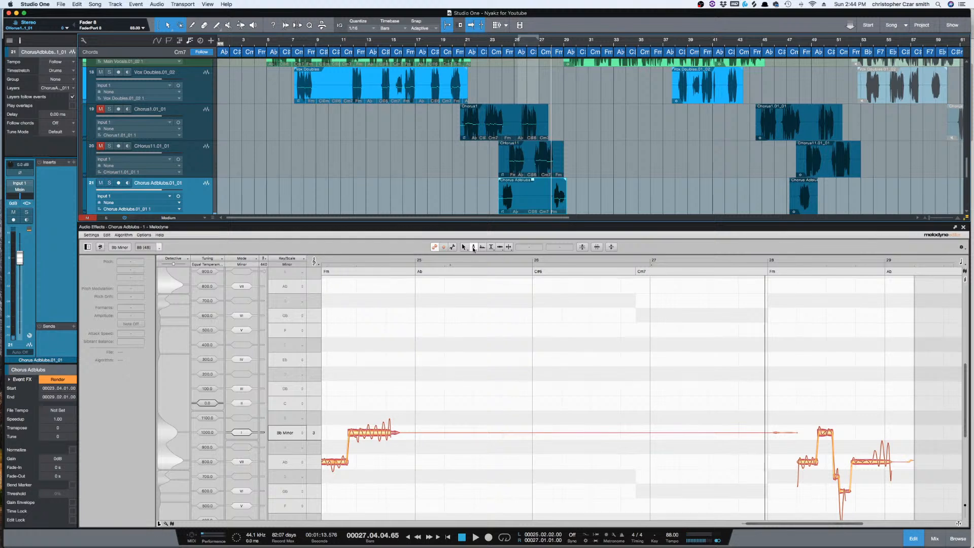
{"action": "left_click", "coordinate": [835, 475]}
{"action": "key", "text": "space"}
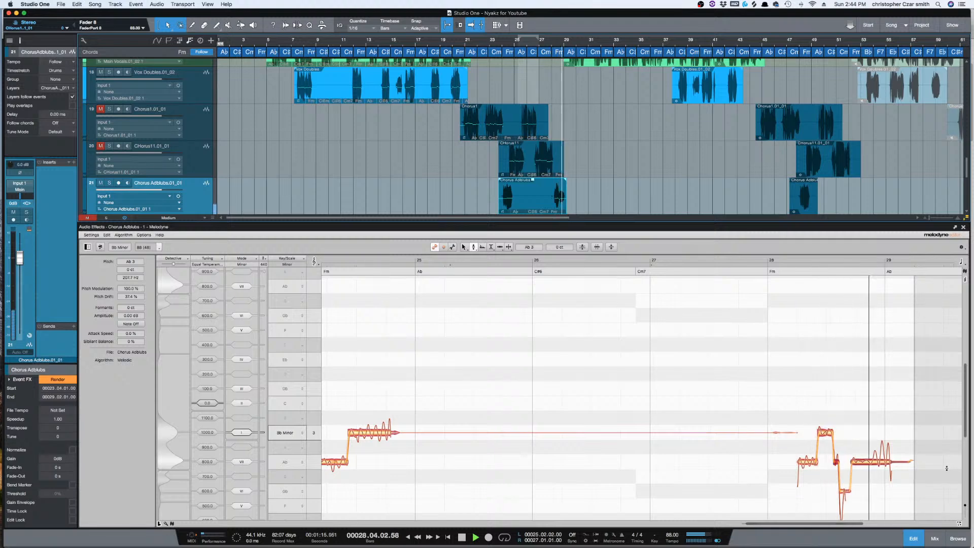
{"action": "key", "text": "space"}
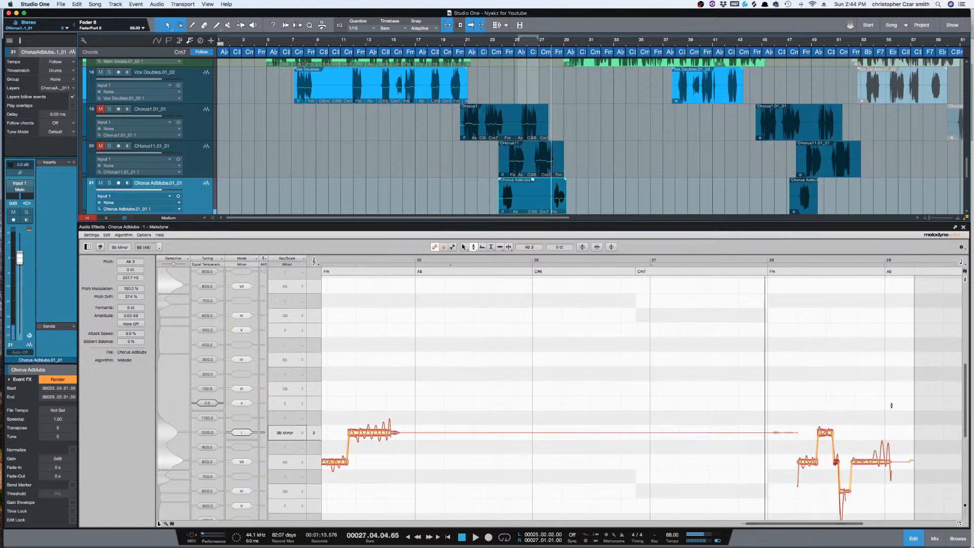
{"action": "left_click", "coordinate": [963, 227]}
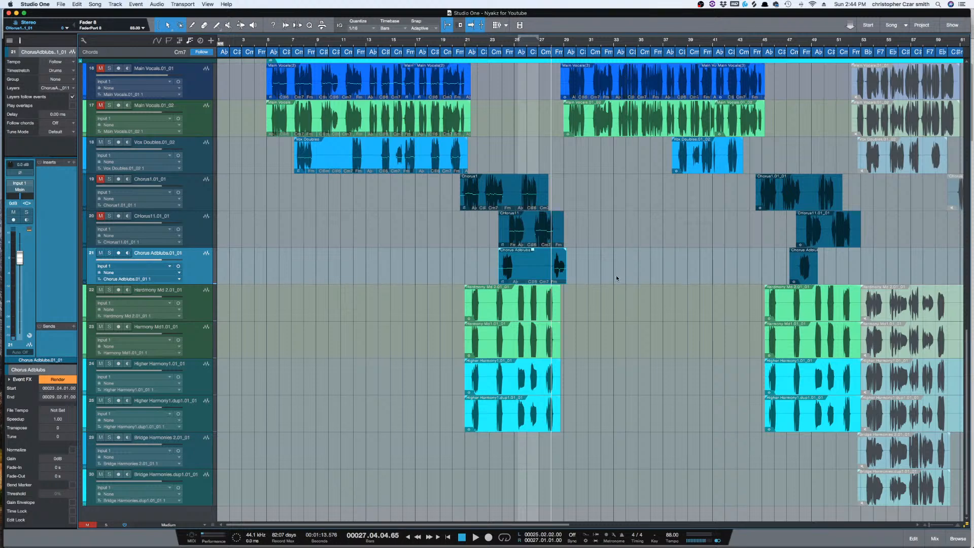
- Open the first Hardmony Md 2 event in Melodyne and correct all its notes with Pitch Center 100 % and Pitch Drift 67 %
{"action": "left_click", "coordinate": [525, 312]}
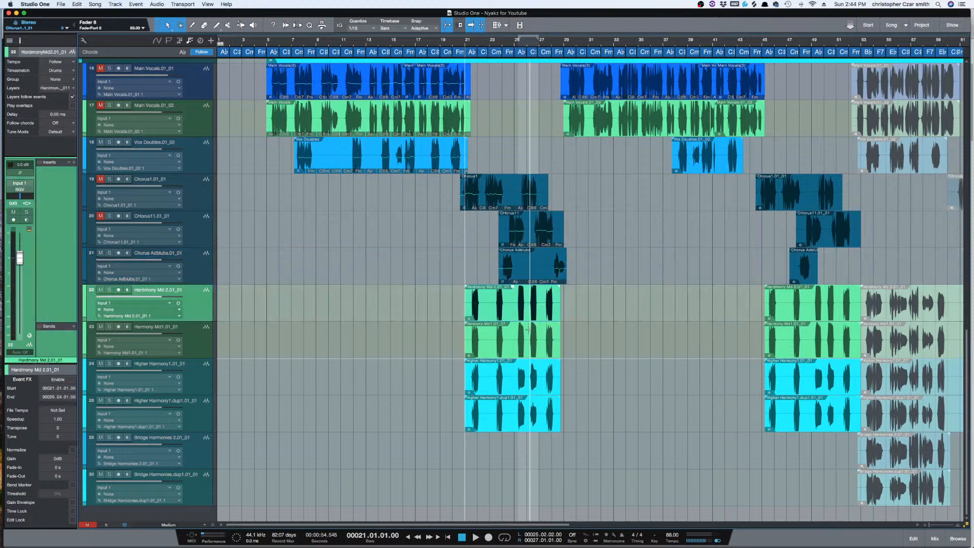
{"action": "key", "text": "super+m"}
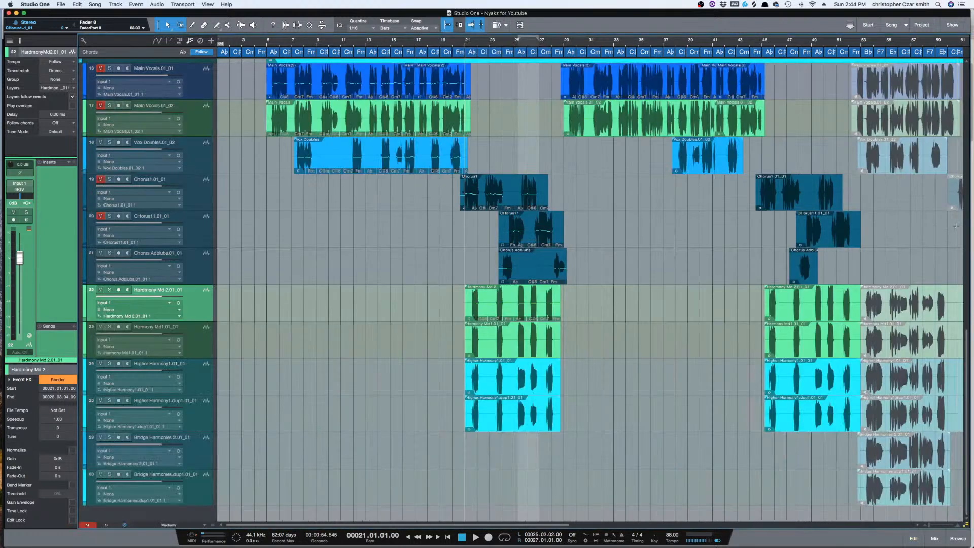
{"action": "left_click", "coordinate": [964, 227]}
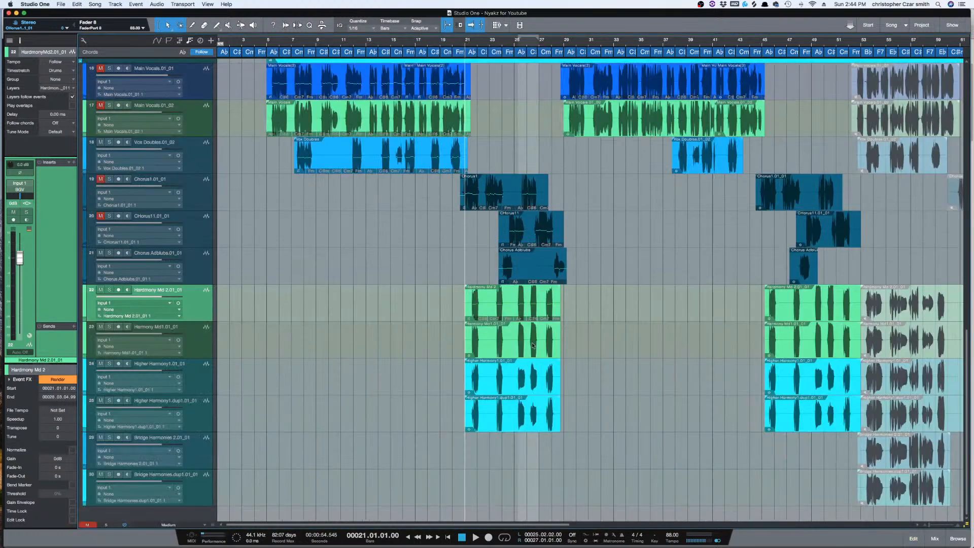
{"action": "left_click", "coordinate": [519, 314]}
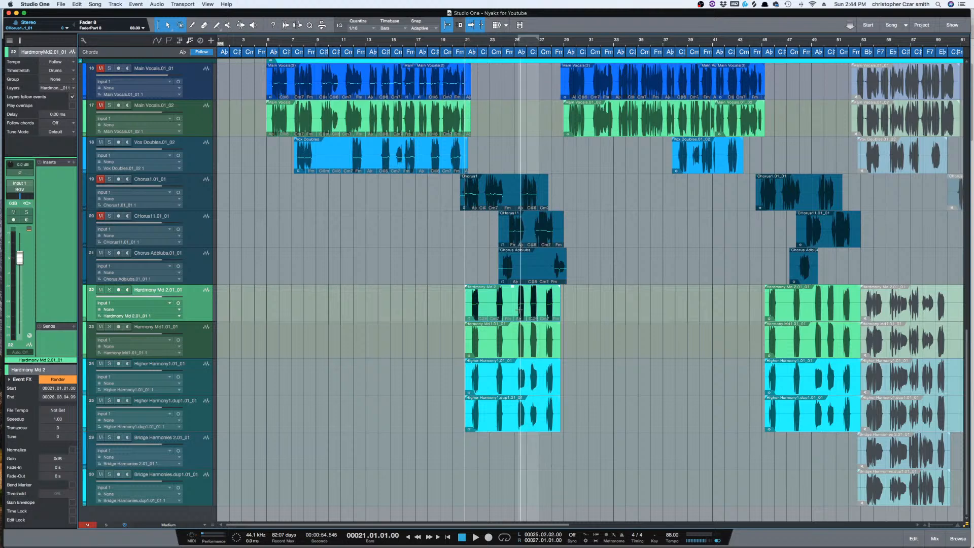
{"action": "double_click", "coordinate": [519, 311]}
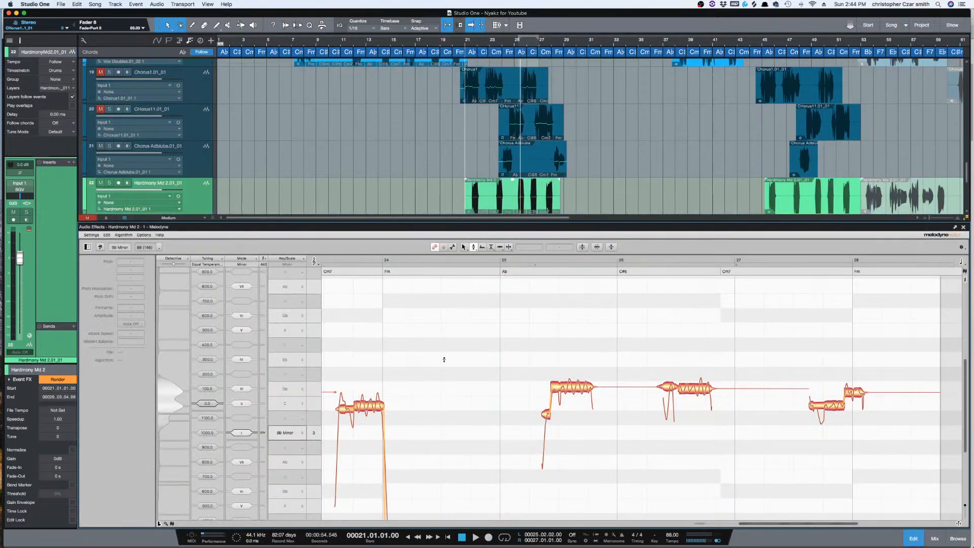
{"action": "left_click_drag", "start_coordinate": [912, 368], "coordinate": [666, 456]}
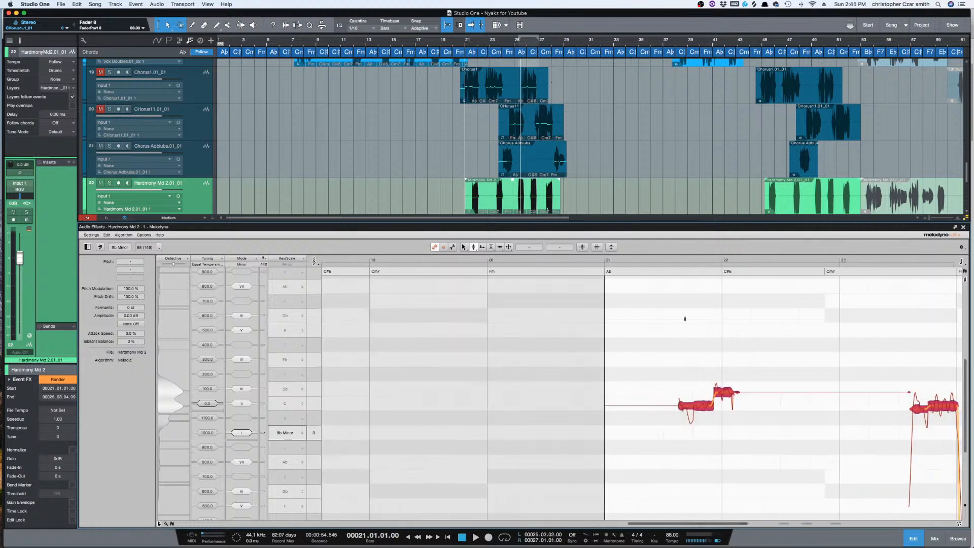
{"action": "left_click", "coordinate": [583, 247]}
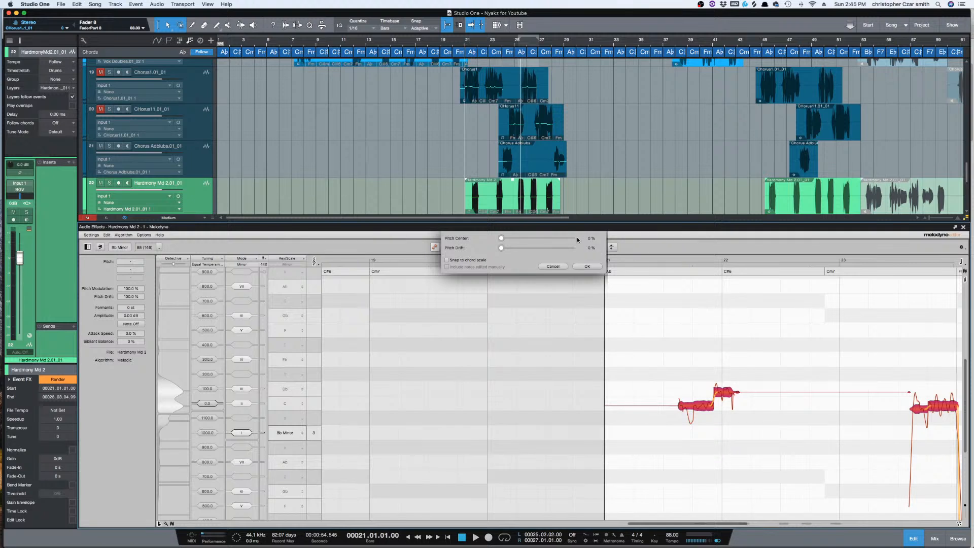
{"action": "left_click_drag", "start_coordinate": [575, 237], "coordinate": [573, 236]}
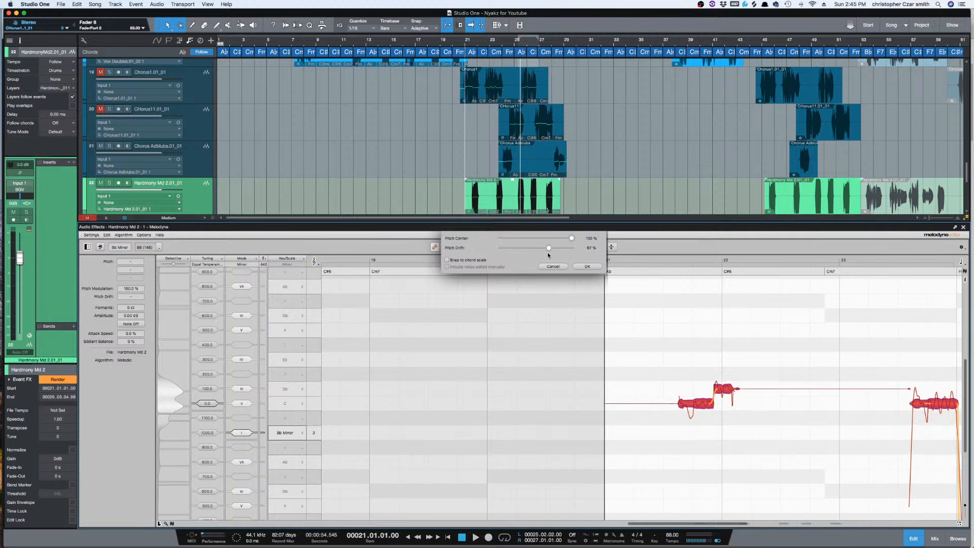
{"action": "left_click", "coordinate": [587, 267]}
- Play the corrected Hardmony Md 2 notes from bar 21 into bar 28, raising the low note in bar 25 to C 4, and close Melodyne
{"action": "key", "text": "space"}
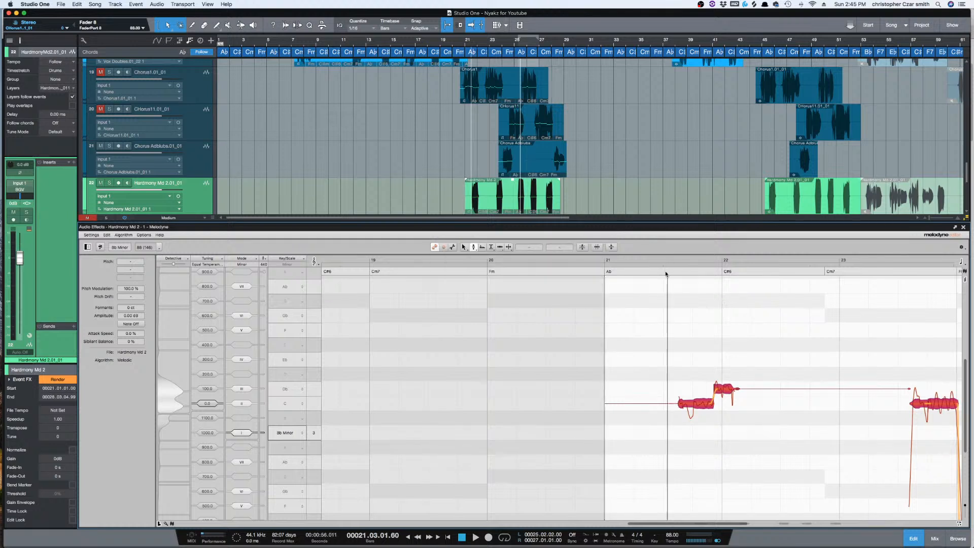
{"action": "left_click_drag", "start_coordinate": [667, 524], "coordinate": [751, 526]}
{"action": "left_click", "coordinate": [697, 347]}
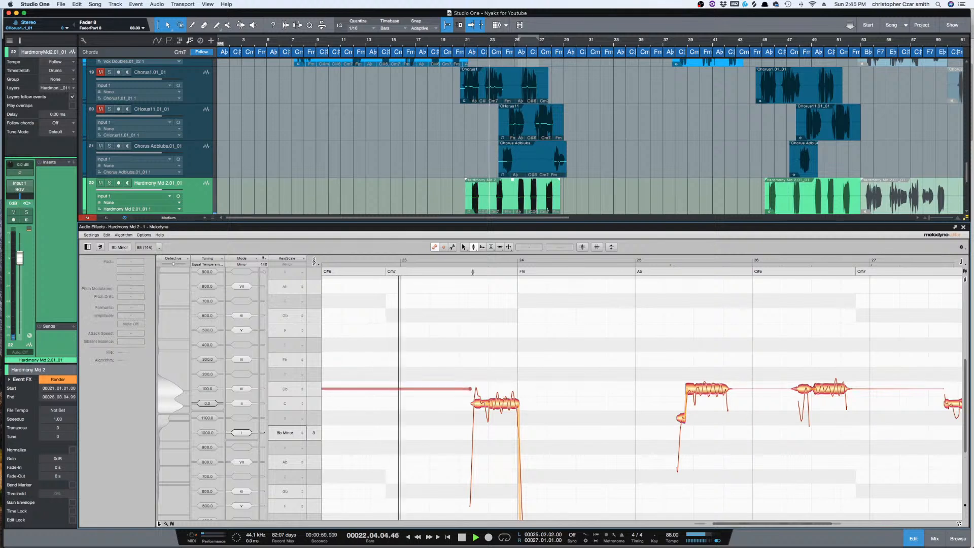
{"action": "left_click_drag", "start_coordinate": [679, 418], "coordinate": [679, 405]}
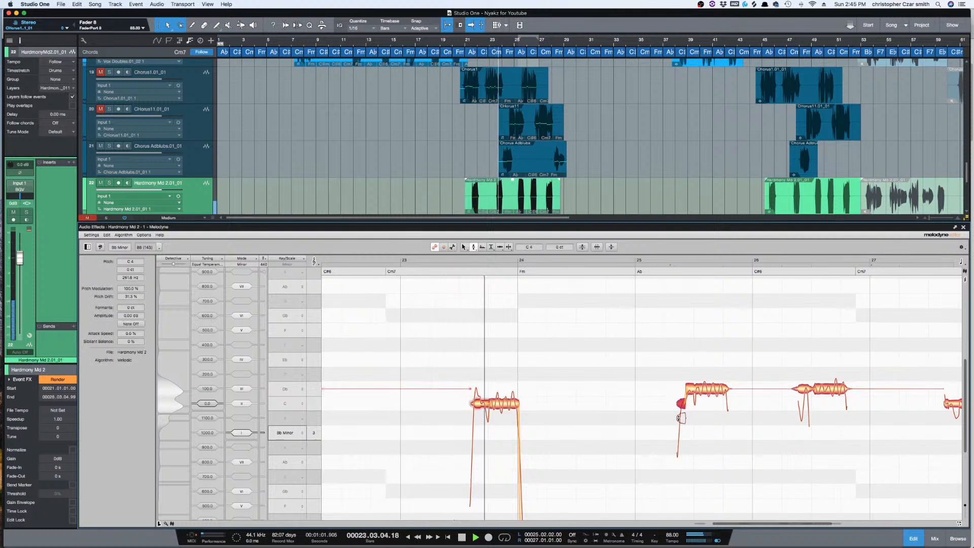
{"action": "mouse_move", "coordinate": [754, 526]}
{"action": "left_mouse_down"}
{"action": "mouse_move", "coordinate": [825, 524]}
{"action": "mouse_move", "coordinate": [760, 528]}
{"action": "left_mouse_up"}
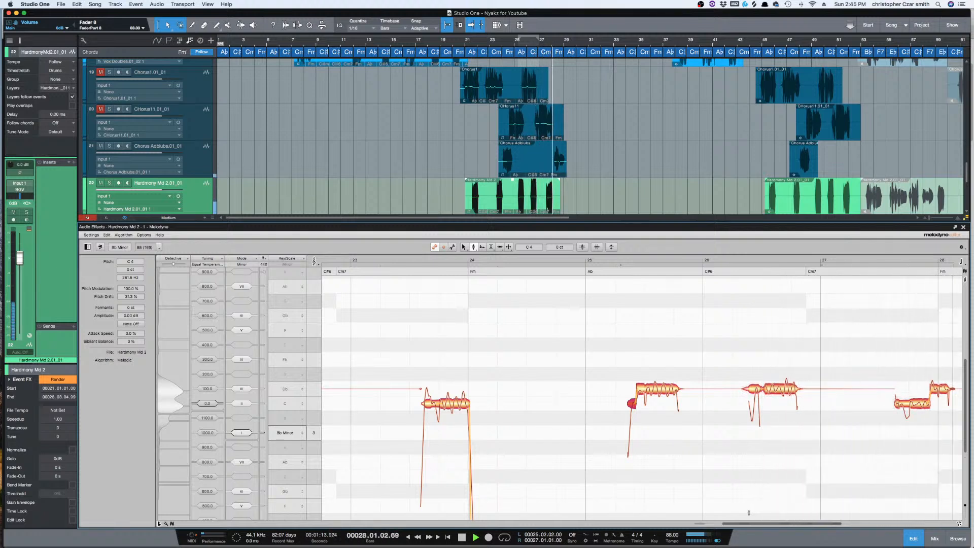
{"action": "key", "text": "space"}
{"action": "scroll", "coordinate": [614, 134], "scroll_direction": "down", "scroll_amount": 2}
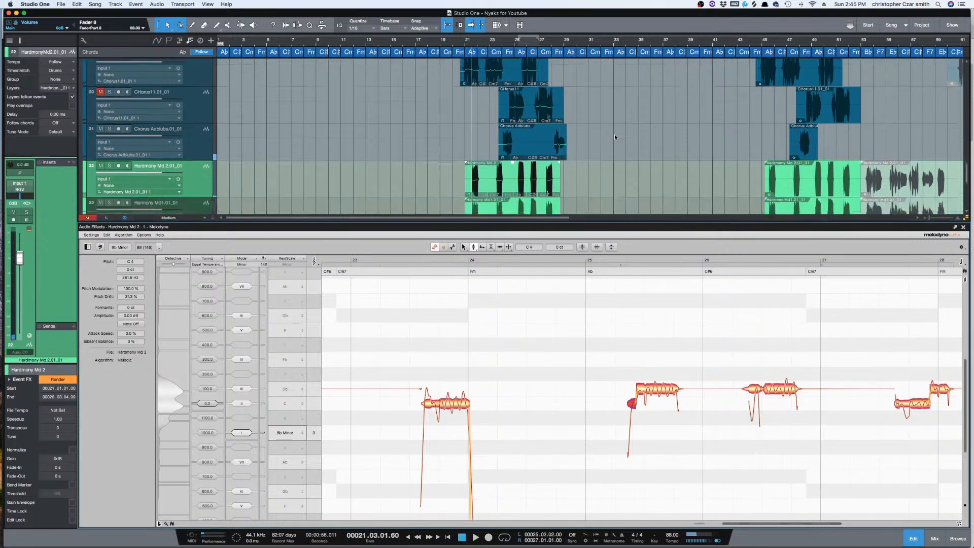
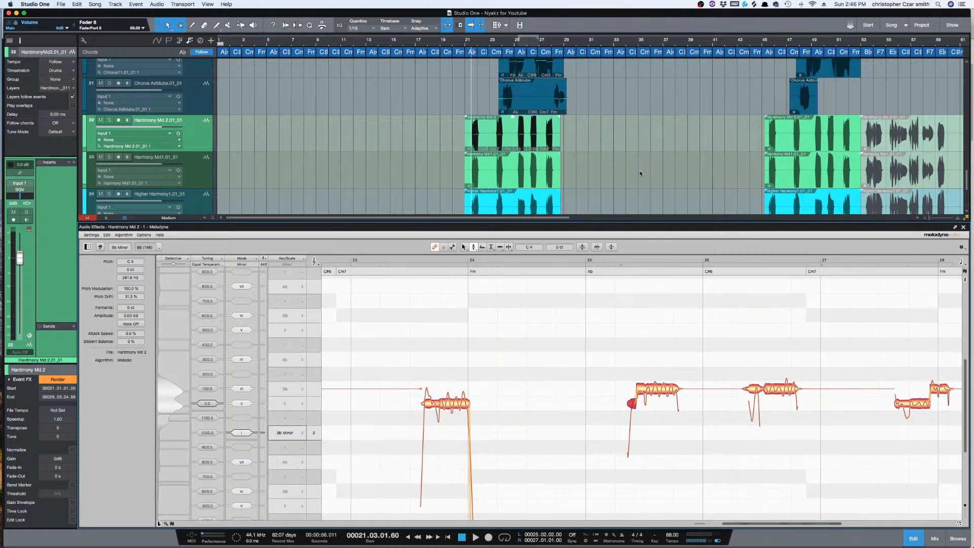
{"action": "left_click", "coordinate": [695, 369]}
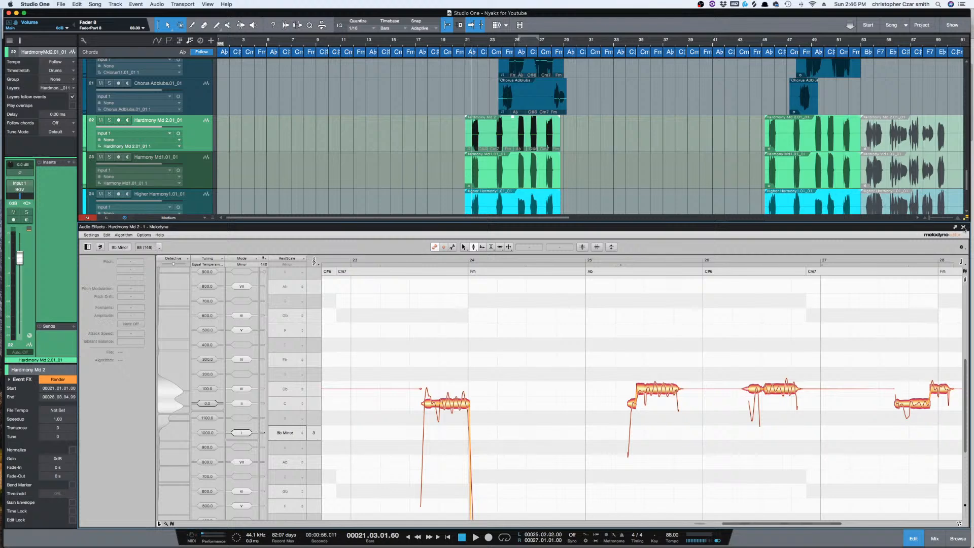
{"action": "left_click", "coordinate": [964, 228]}
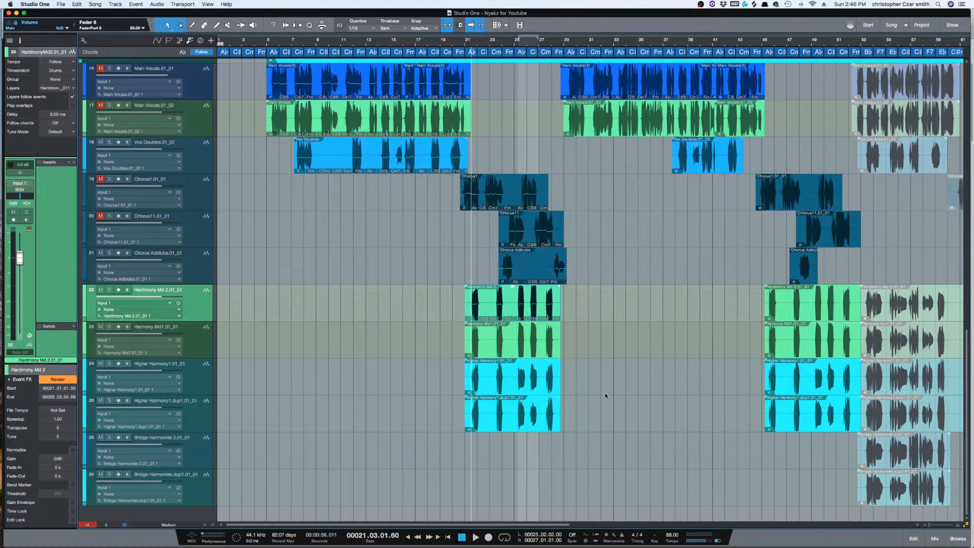
- Open the first Harmony Md1 event in Melodyne and correct all its notes with Pitch Center 100 % and Pitch Drift 71 %
{"action": "left_click", "coordinate": [524, 353]}
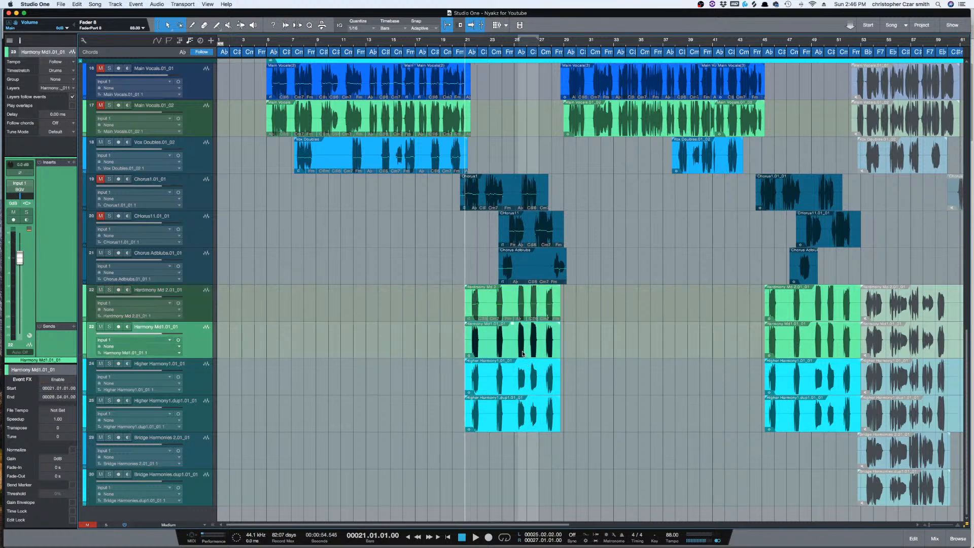
{"action": "double_click", "coordinate": [524, 353]}
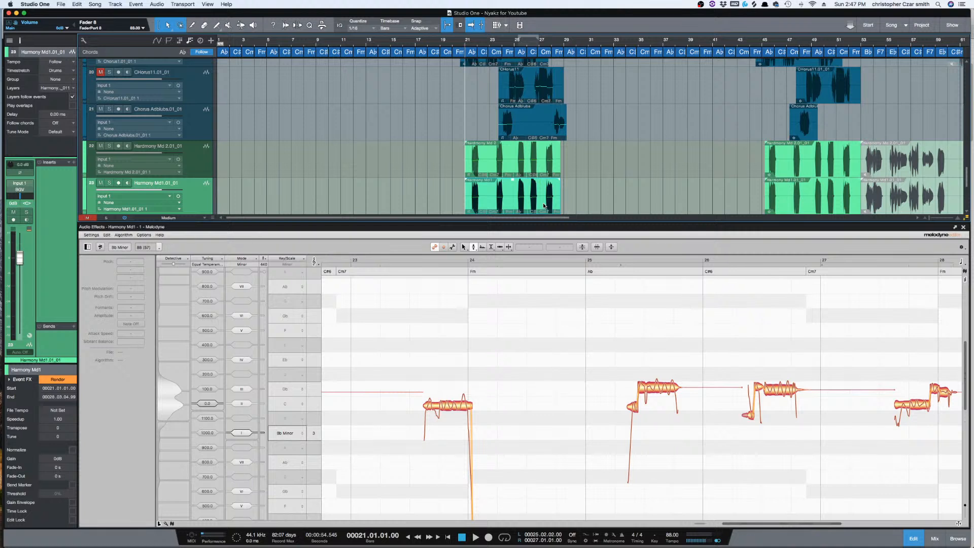
{"action": "left_click_drag", "start_coordinate": [775, 526], "coordinate": [698, 526]}
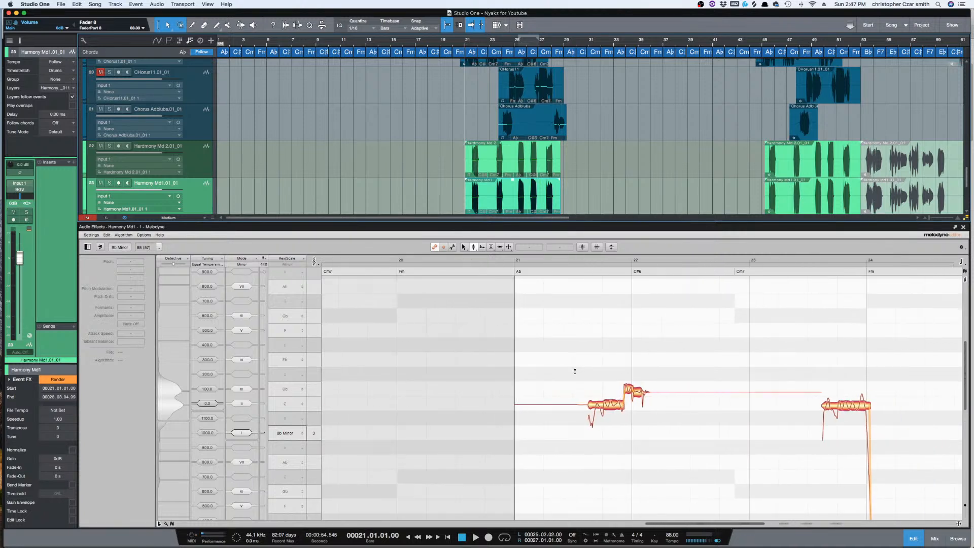
{"action": "left_click_drag", "start_coordinate": [575, 372], "coordinate": [863, 457]}
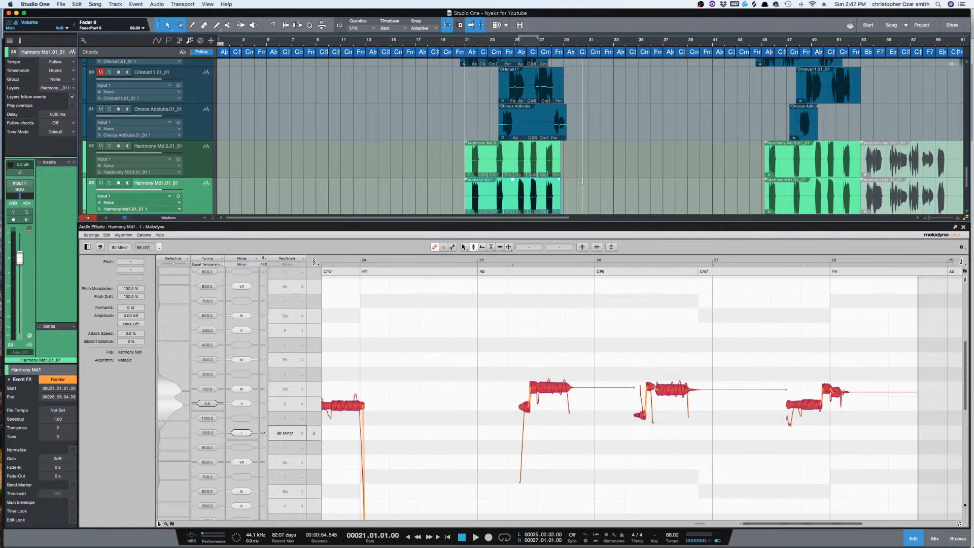
{"action": "left_click", "coordinate": [582, 247]}
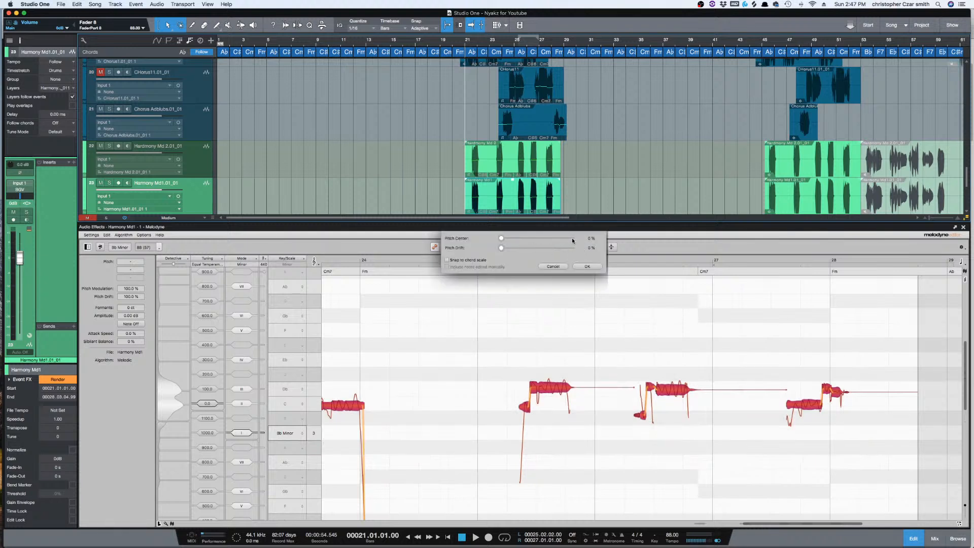
{"action": "left_click", "coordinate": [573, 239]}
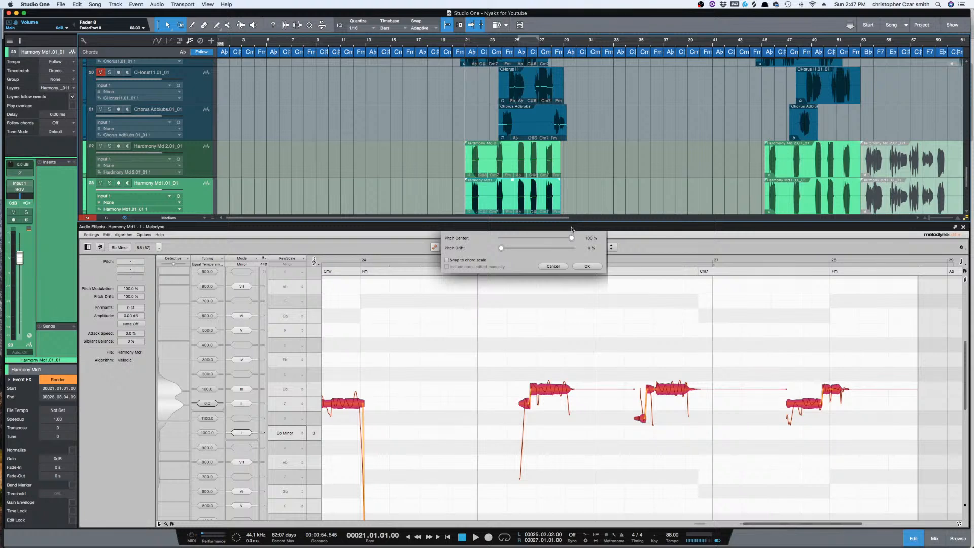
{"action": "left_click_drag", "start_coordinate": [501, 247], "coordinate": [549, 249]}
{"action": "left_click", "coordinate": [584, 266]}
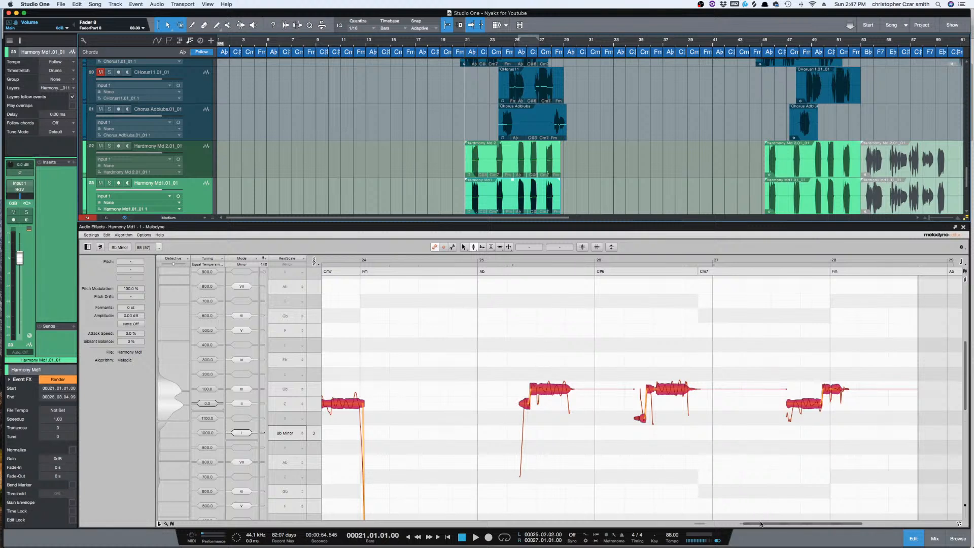
{"action": "left_click_drag", "start_coordinate": [762, 525], "coordinate": [697, 525]}
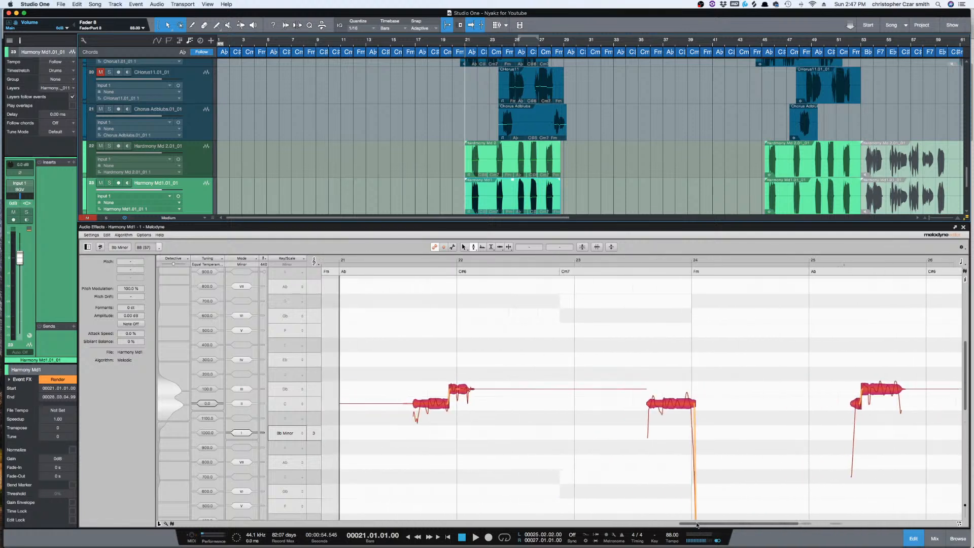
{"action": "left_click", "coordinate": [582, 247]}
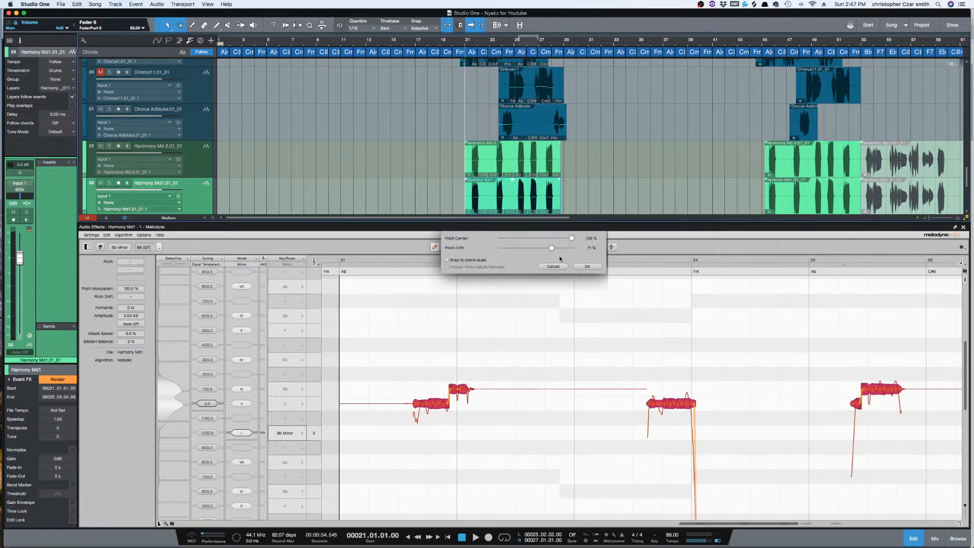
{"action": "left_click", "coordinate": [588, 267]}
- Raise the low note in bar 26 of Harmony Md1 to C and close Melodyne
{"action": "left_click", "coordinate": [626, 369]}
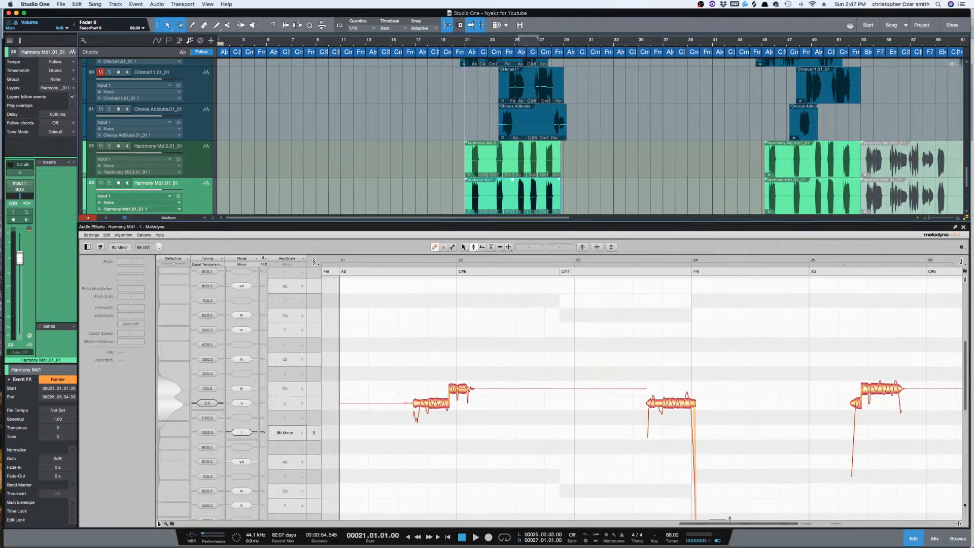
{"action": "scroll", "coordinate": [720, 406], "scroll_direction": "right", "scroll_amount": 10}
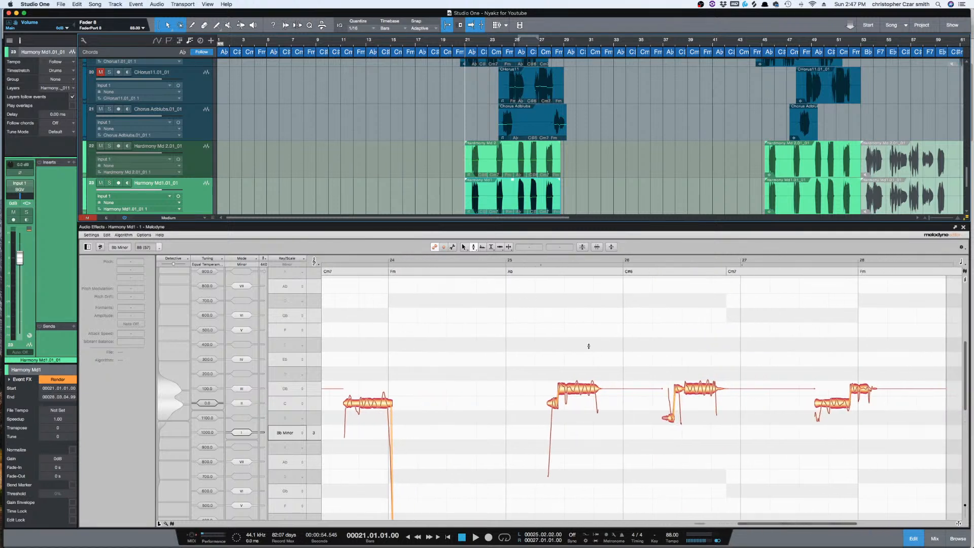
{"action": "left_click_drag", "start_coordinate": [661, 416], "coordinate": [661, 403]}
{"action": "left_click", "coordinate": [965, 228]}
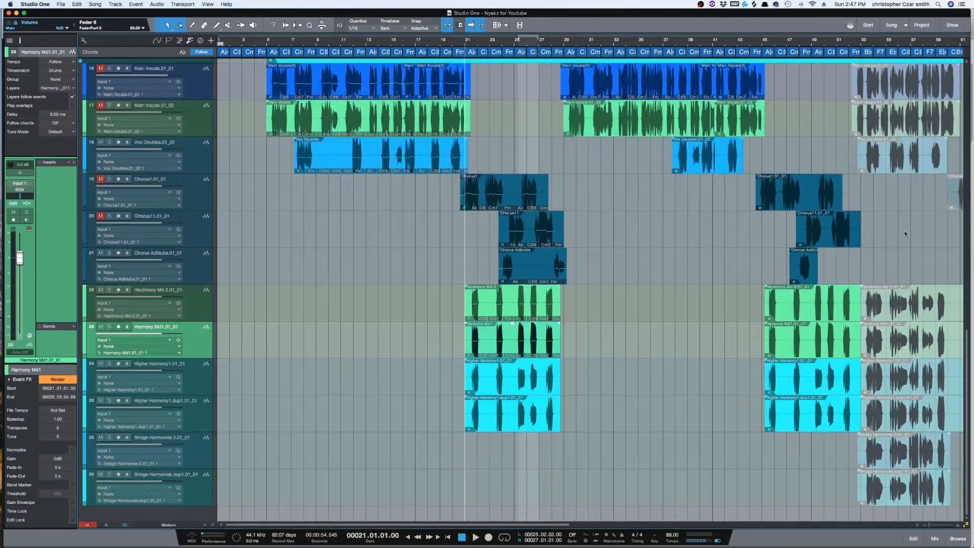
- Open the first Higher Harmony1 event in Melodyne and correct the pitch drift of all its notes with Pitch Center at 100 %
{"action": "double_click", "coordinate": [538, 384]}
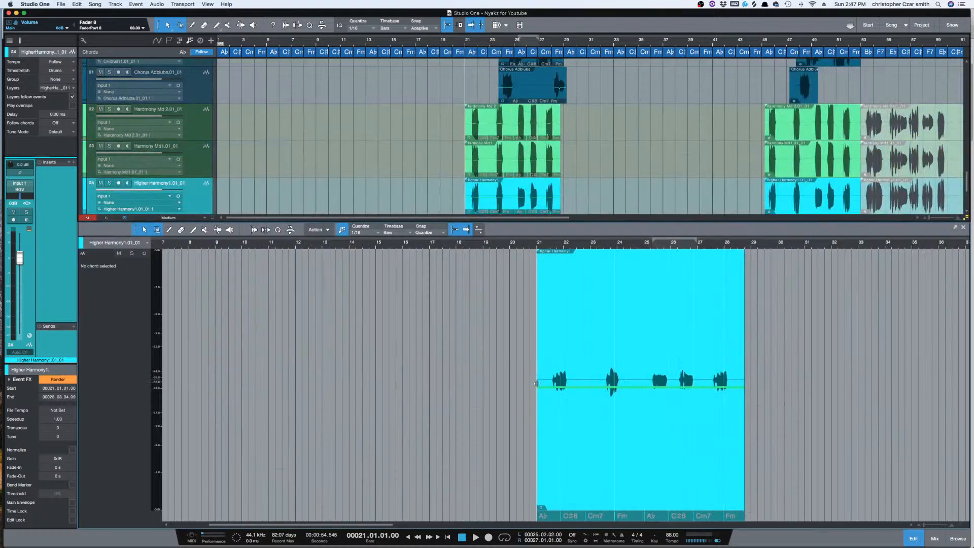
{"action": "key", "text": "shift+d"}
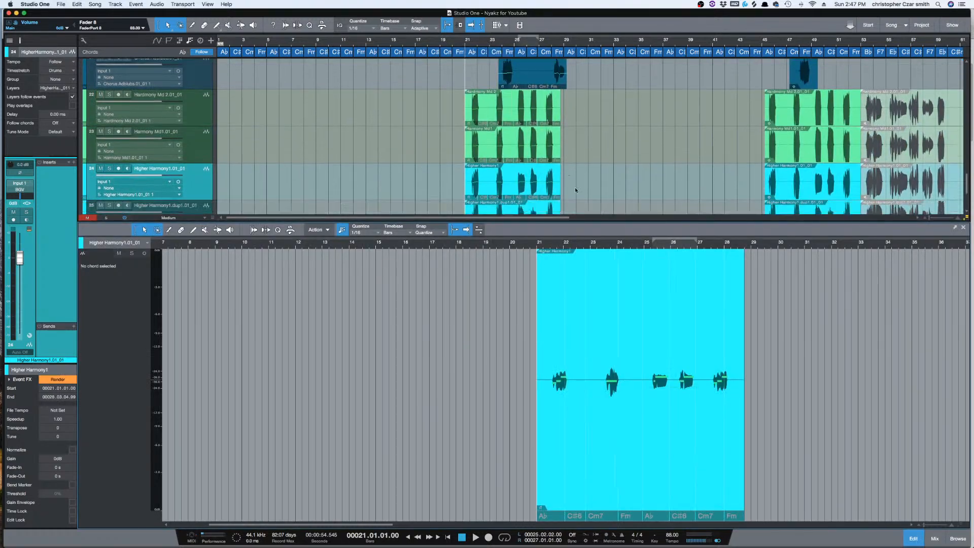
{"action": "key", "text": "super+m"}
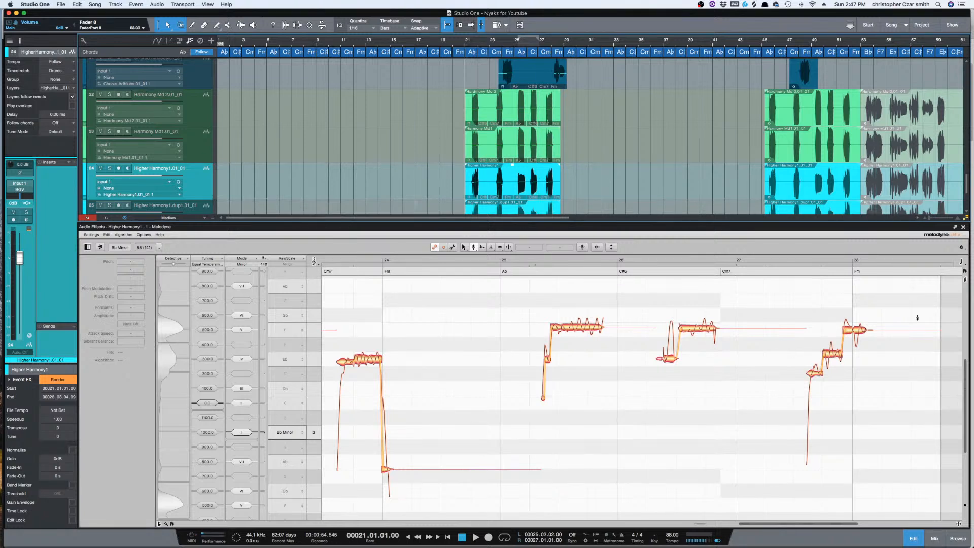
{"action": "left_click_drag", "start_coordinate": [897, 299], "coordinate": [431, 507]}
{"action": "left_click", "coordinate": [583, 246]}
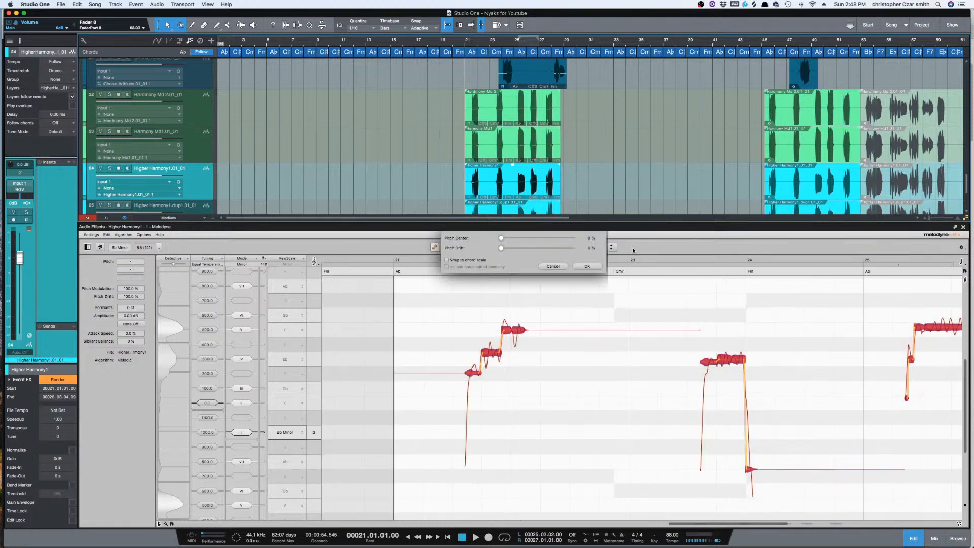
{"action": "left_click", "coordinate": [573, 238]}
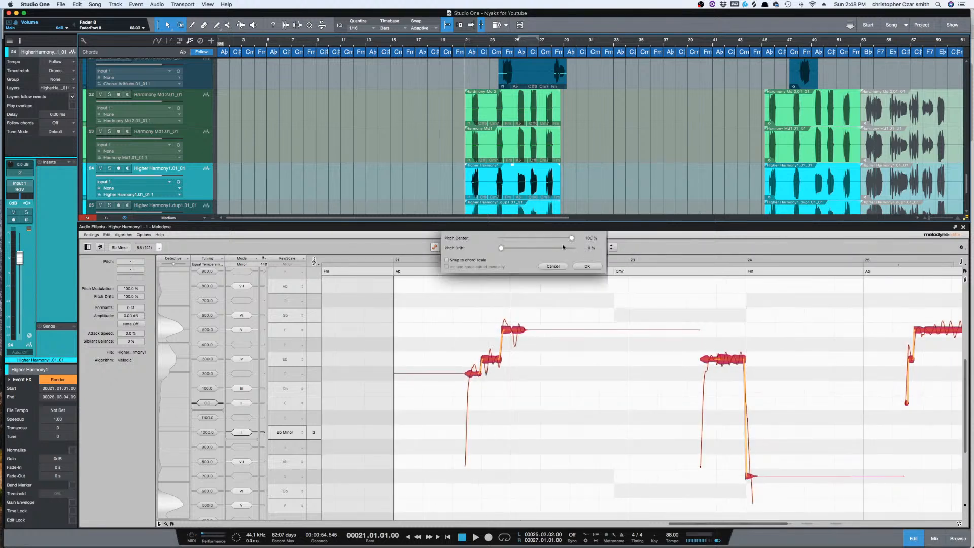
{"action": "left_click", "coordinate": [540, 247]}
{"action": "left_click_drag", "start_coordinate": [540, 247], "coordinate": [543, 248]}
{"action": "left_click", "coordinate": [586, 266]}
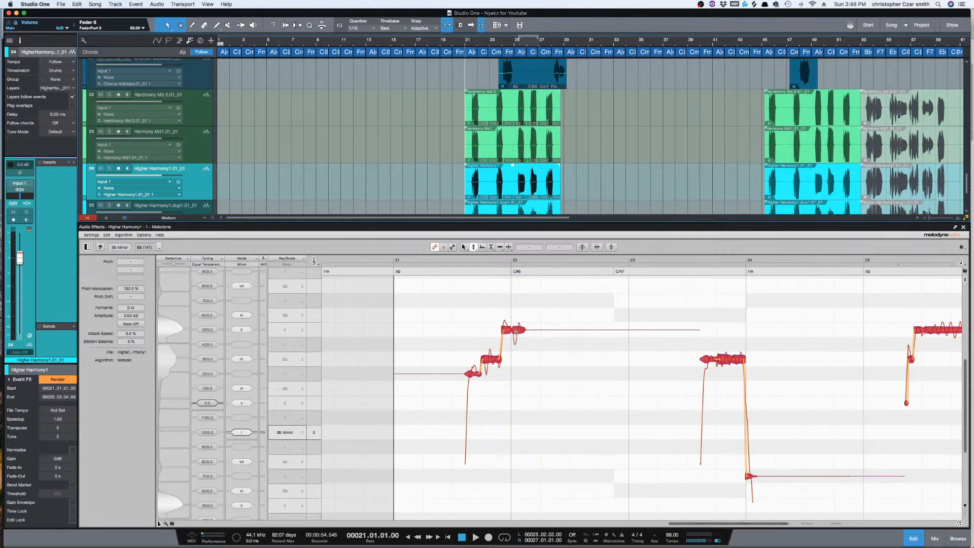
- Snap the selected Higher Harmony1 notes to the Bb Minor scale, deselect them and close Melodyne
{"action": "double_click", "coordinate": [494, 361]}
{"action": "left_click", "coordinate": [489, 316]}
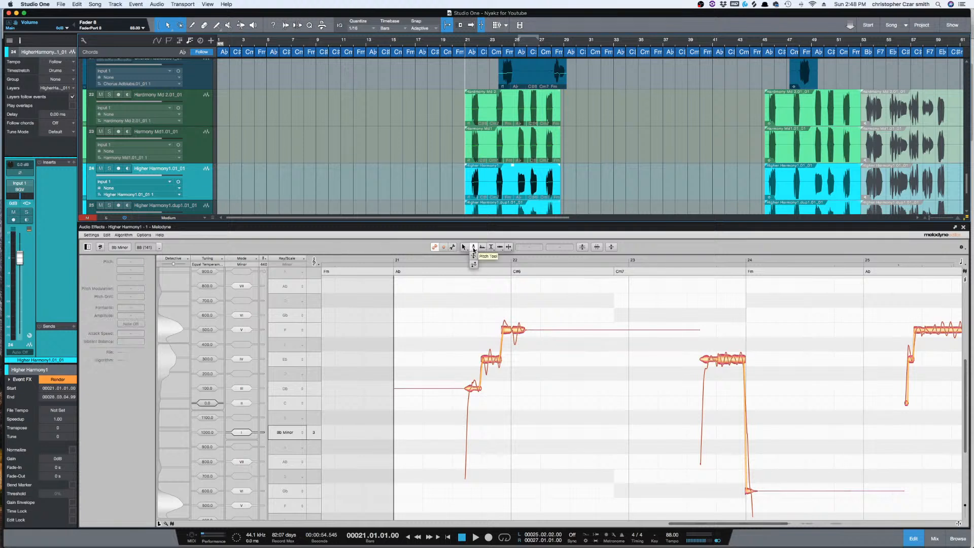
{"action": "left_click", "coordinate": [474, 247]}
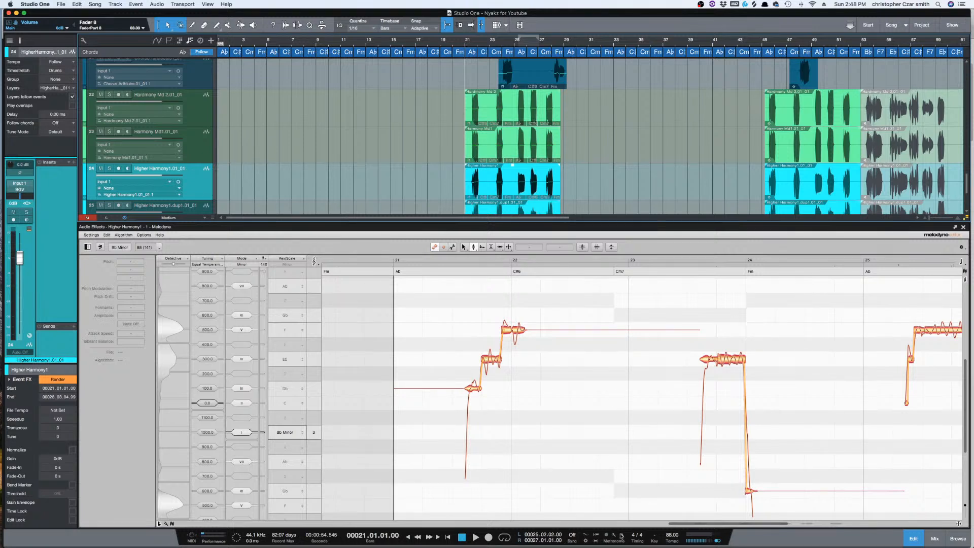
{"action": "left_click_drag", "start_coordinate": [680, 525], "coordinate": [687, 494]}
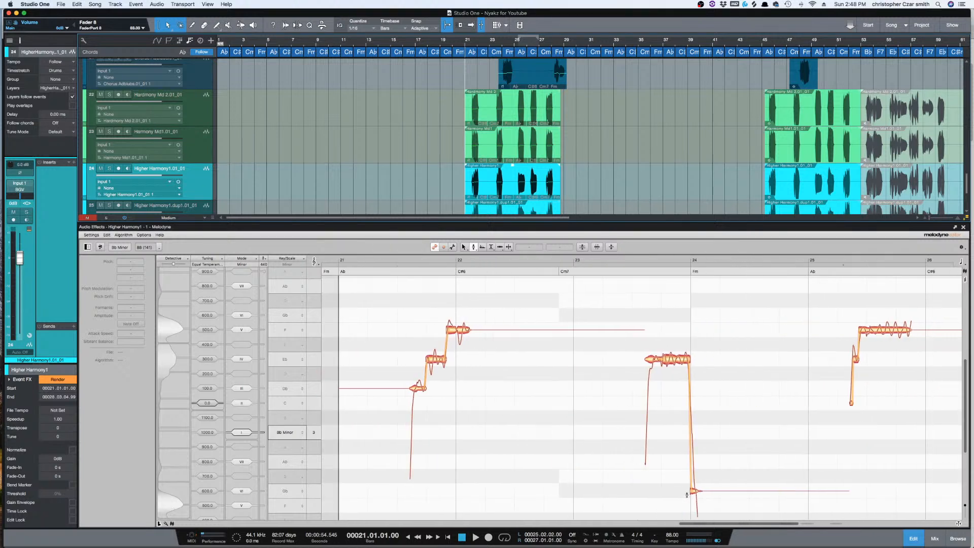
{"action": "left_click_drag", "start_coordinate": [376, 310], "coordinate": [939, 470]}
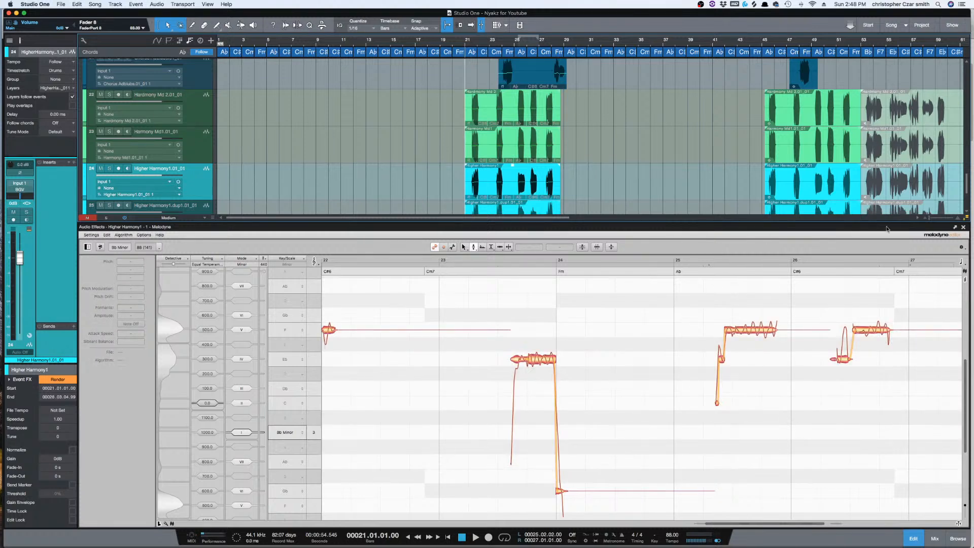
{"action": "left_click", "coordinate": [963, 227]}
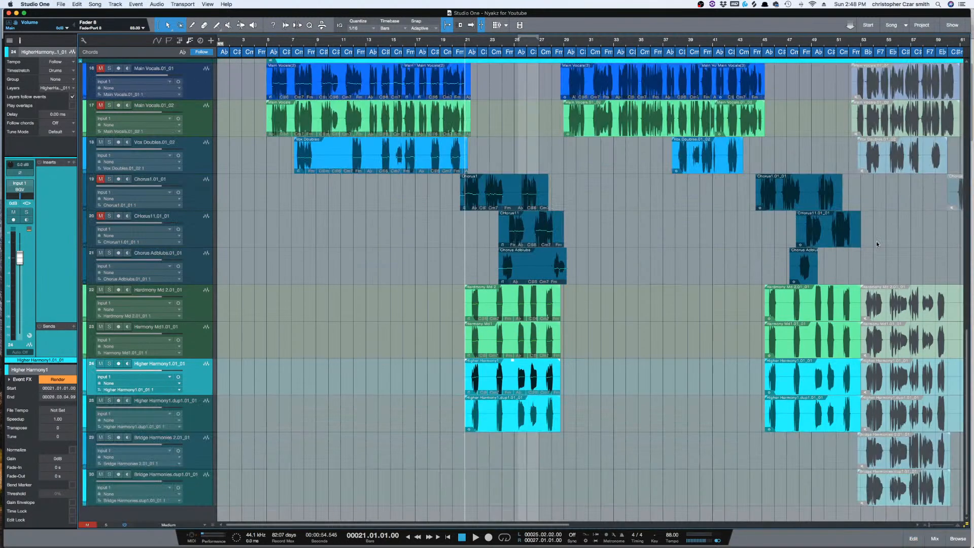
- Open the first Higher Harmony1.dup1 event in Melodyne
{"action": "left_click", "coordinate": [532, 422]}
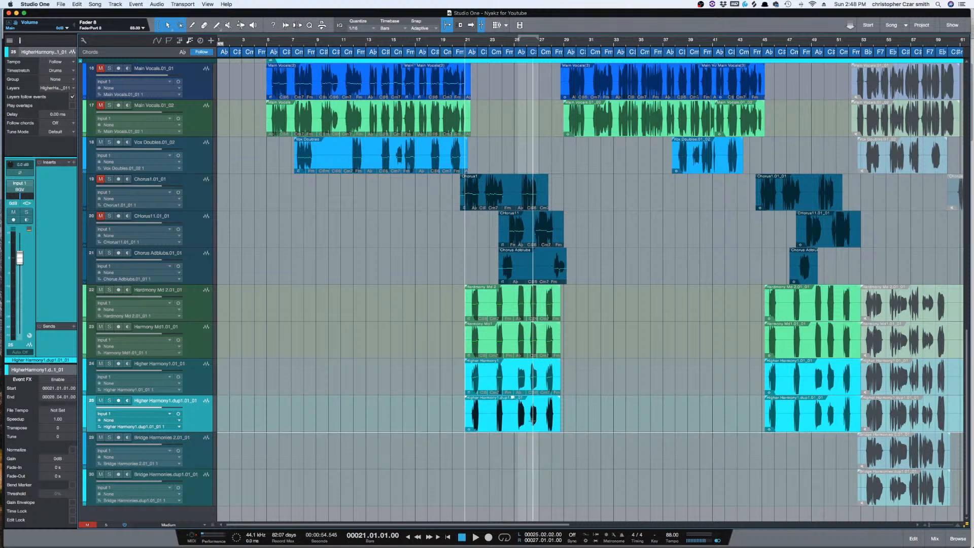
{"action": "double_click", "coordinate": [533, 422]}
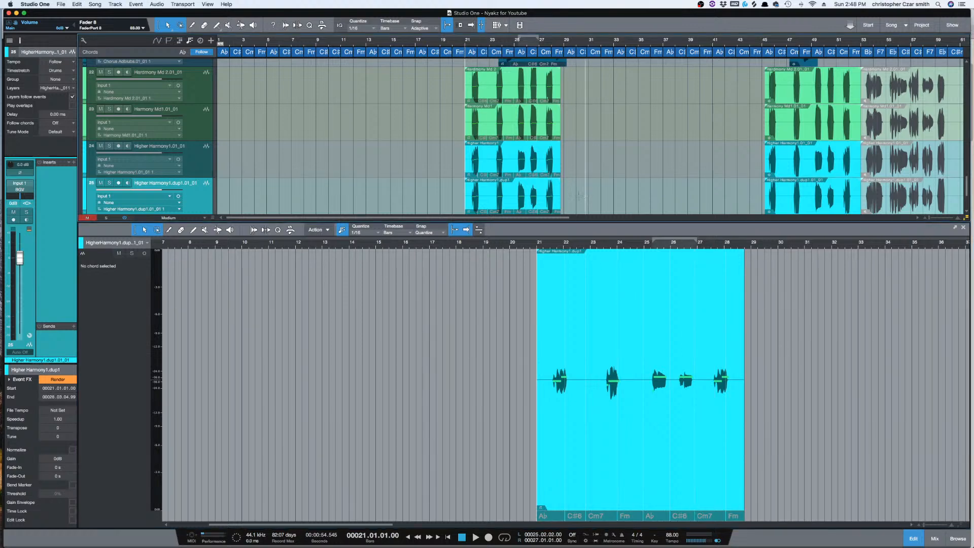
{"action": "double_click", "coordinate": [542, 205]}
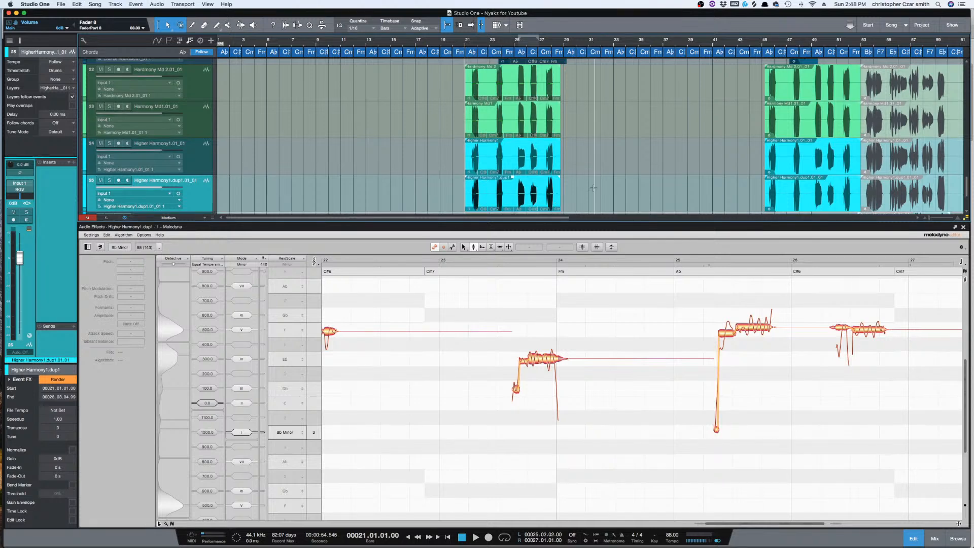
{"action": "scroll", "coordinate": [589, 188], "scroll_direction": "down", "scroll_amount": 3}
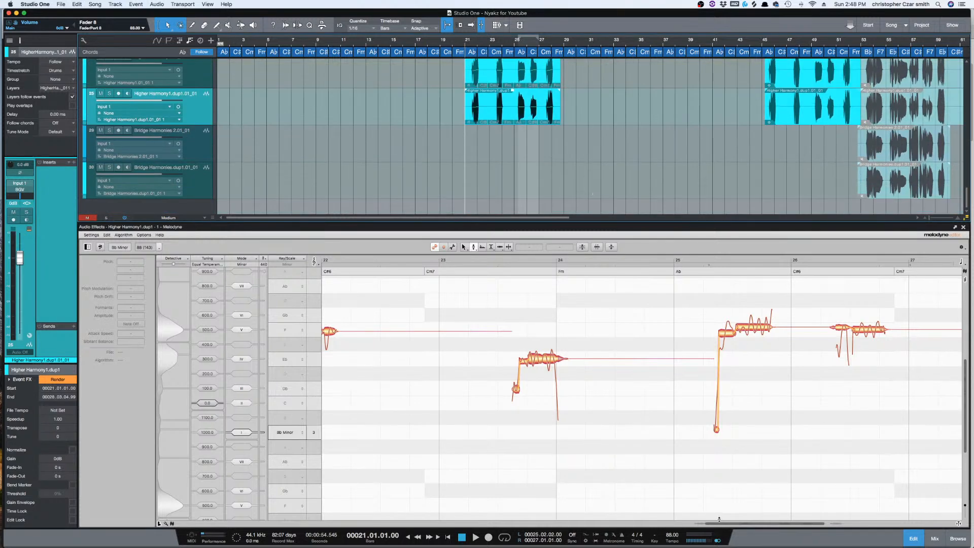
{"action": "left_click_drag", "start_coordinate": [722, 526], "coordinate": [661, 526]}
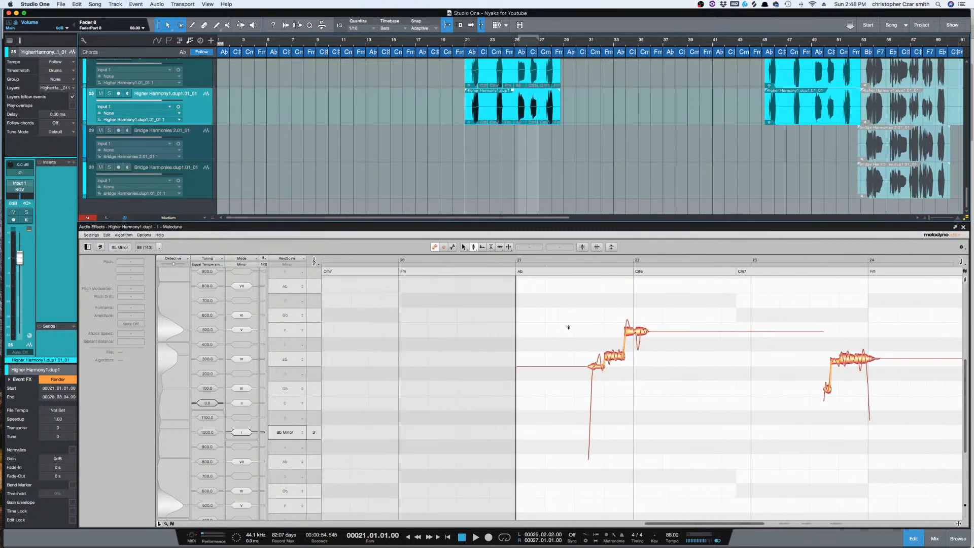
{"action": "left_click_drag", "start_coordinate": [569, 327], "coordinate": [858, 444]}
{"action": "left_click_drag", "start_coordinate": [884, 451], "coordinate": [875, 450]}
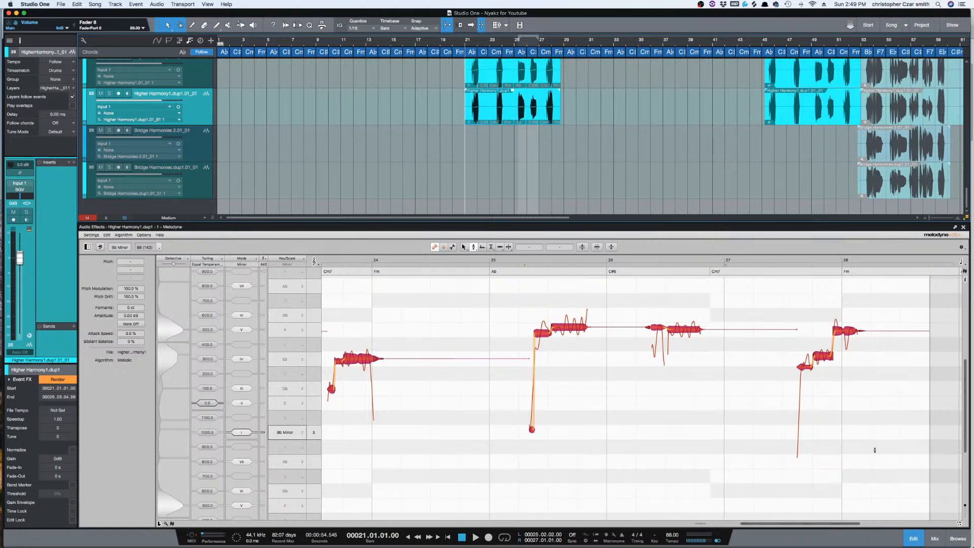
{"action": "left_click", "coordinate": [899, 386]}
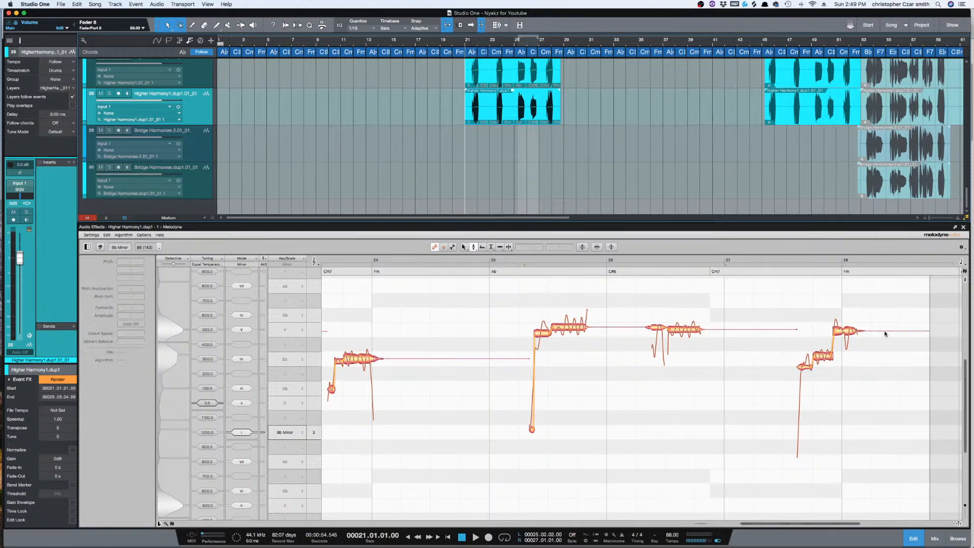
- Correct all Higher Harmony1.dup1 notes with Pitch Center 100 % and Pitch Drift 54 %, and close Melodyne
{"action": "left_click_drag", "start_coordinate": [879, 307], "coordinate": [453, 441]}
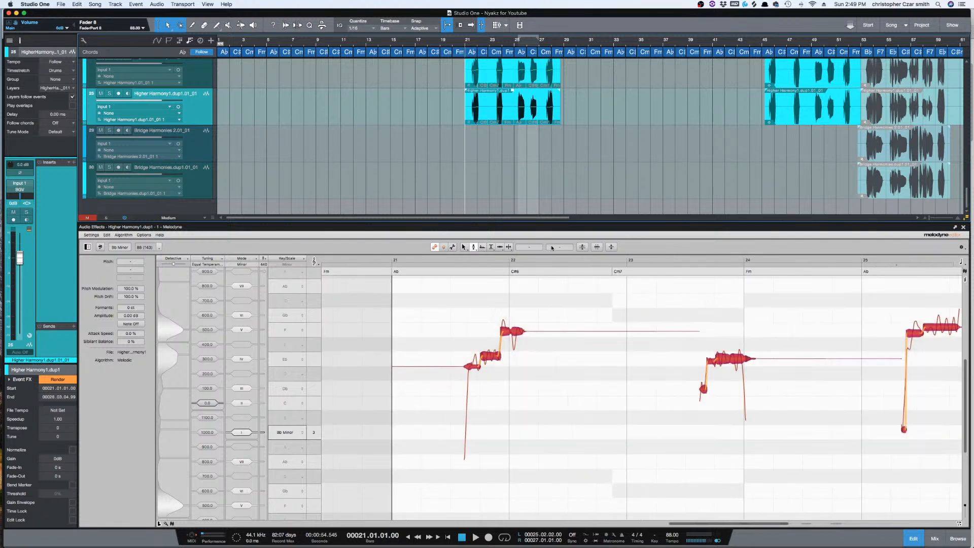
{"action": "left_click", "coordinate": [581, 247]}
{"action": "left_click", "coordinate": [570, 238]}
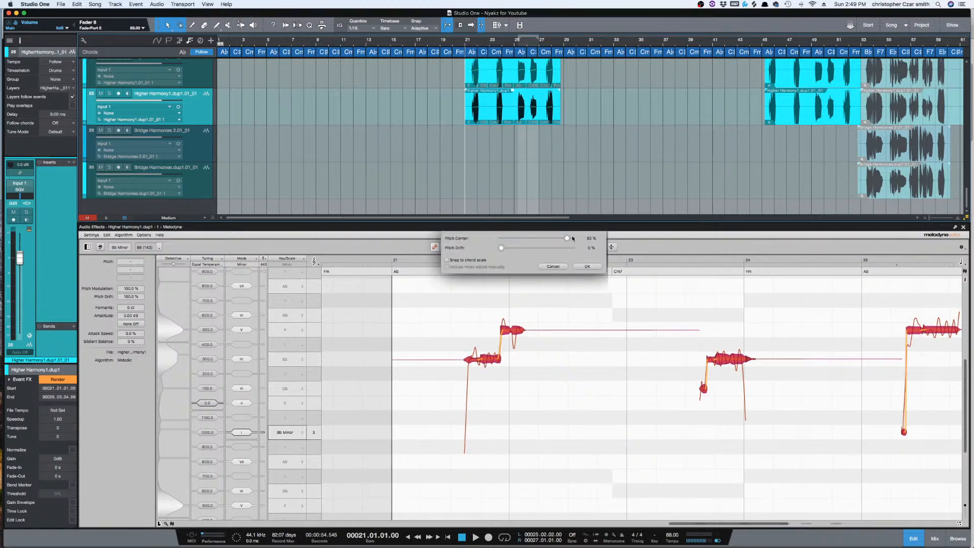
{"action": "left_click", "coordinate": [537, 247]}
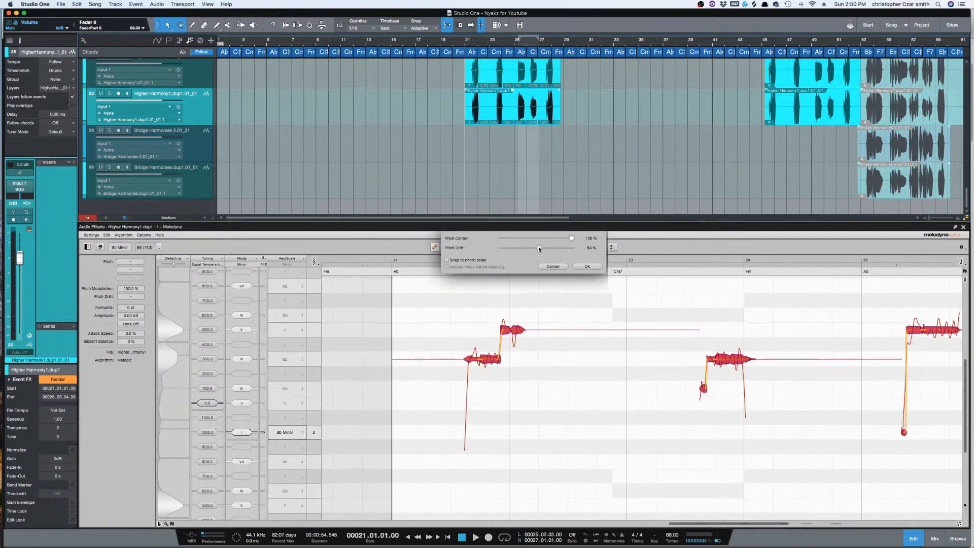
{"action": "left_click", "coordinate": [586, 267]}
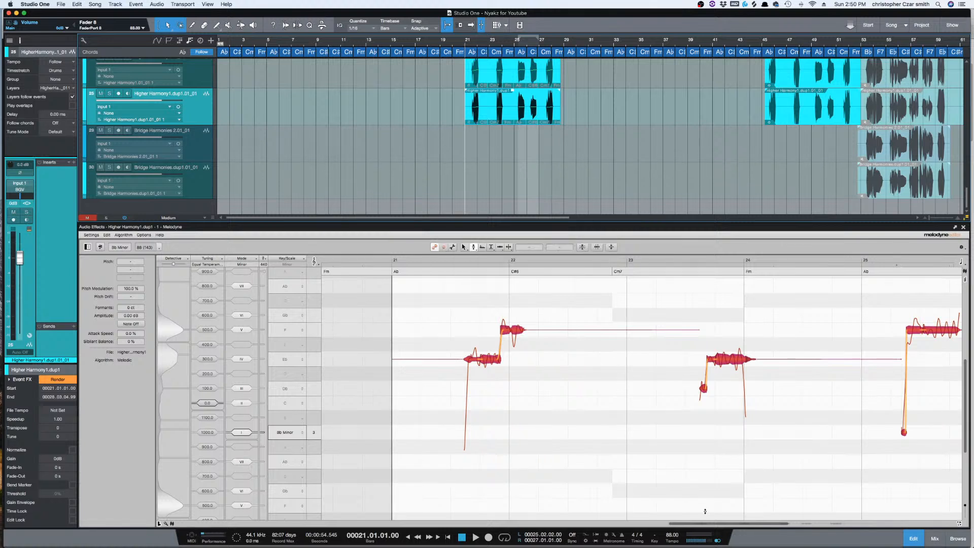
{"action": "mouse_move", "coordinate": [702, 524]}
{"action": "left_mouse_down"}
{"action": "mouse_move", "coordinate": [782, 529]}
{"action": "mouse_move", "coordinate": [701, 532]}
{"action": "left_mouse_up"}
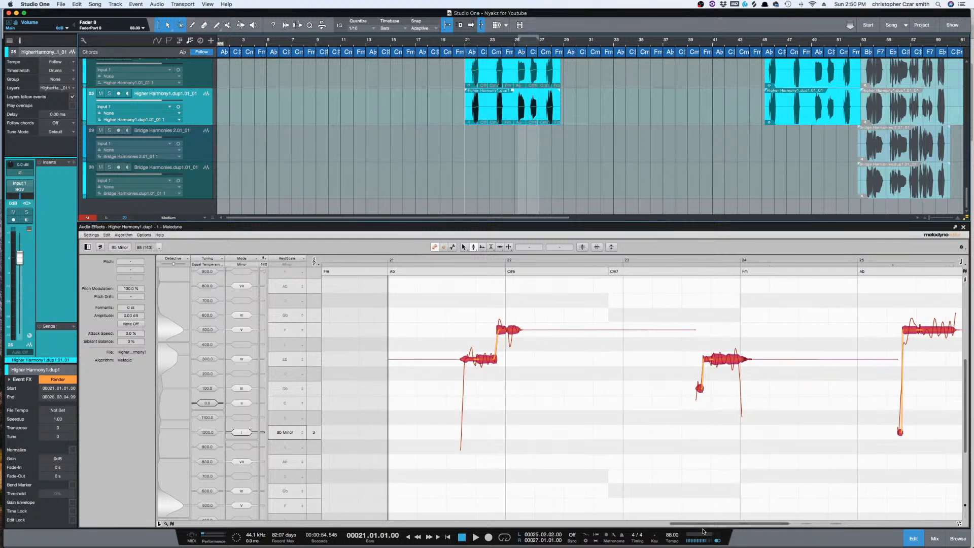
{"action": "left_click_drag", "start_coordinate": [721, 523], "coordinate": [759, 528]}
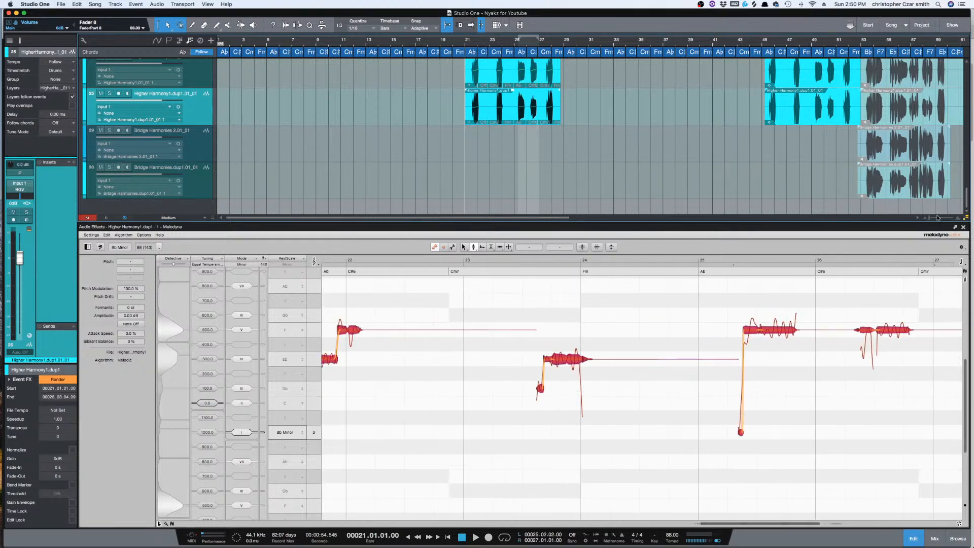
{"action": "left_click", "coordinate": [963, 228]}
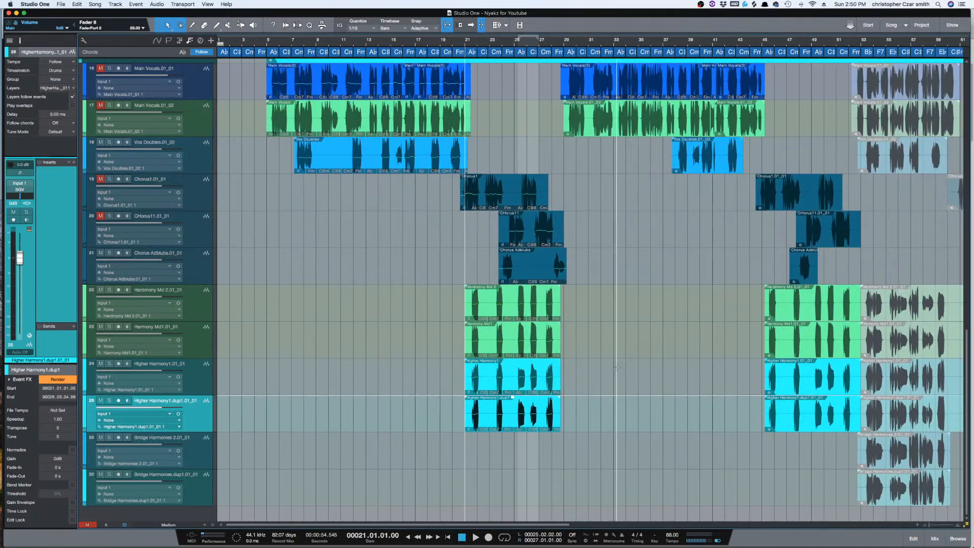
- Unmute the Chorus1.01_01, CHorus11.01_01 and Main Vocals.01_01 tracks
{"action": "scroll", "coordinate": [618, 274], "scroll_direction": "up", "scroll_amount": 4}
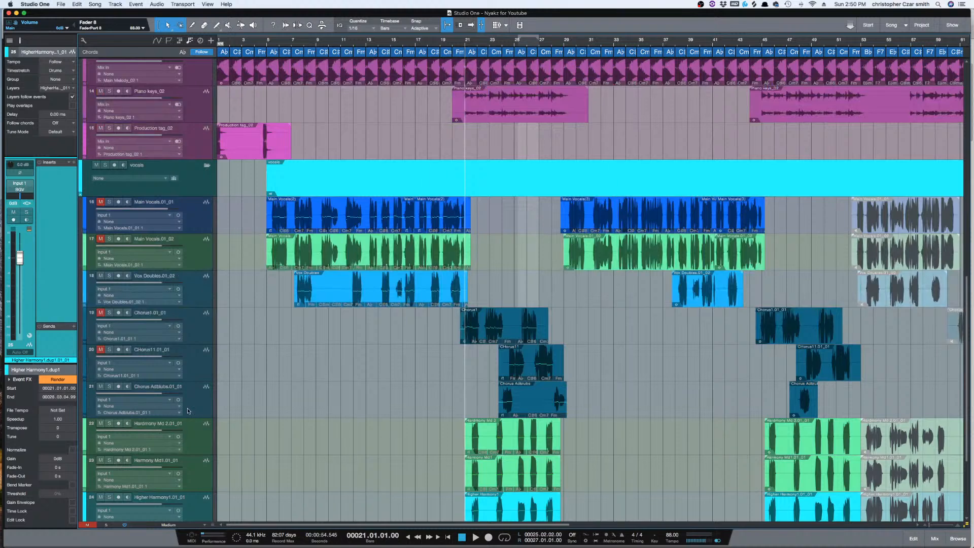
{"action": "scroll", "coordinate": [127, 365], "scroll_direction": "down", "scroll_amount": 1}
{"action": "left_click", "coordinate": [101, 338]}
{"action": "left_click", "coordinate": [101, 301]}
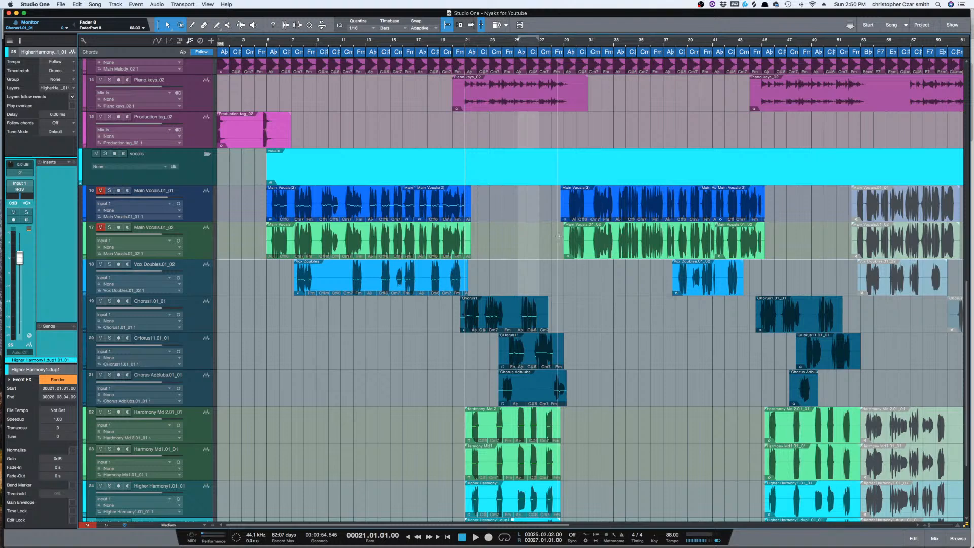
{"action": "left_click", "coordinate": [200, 205]}
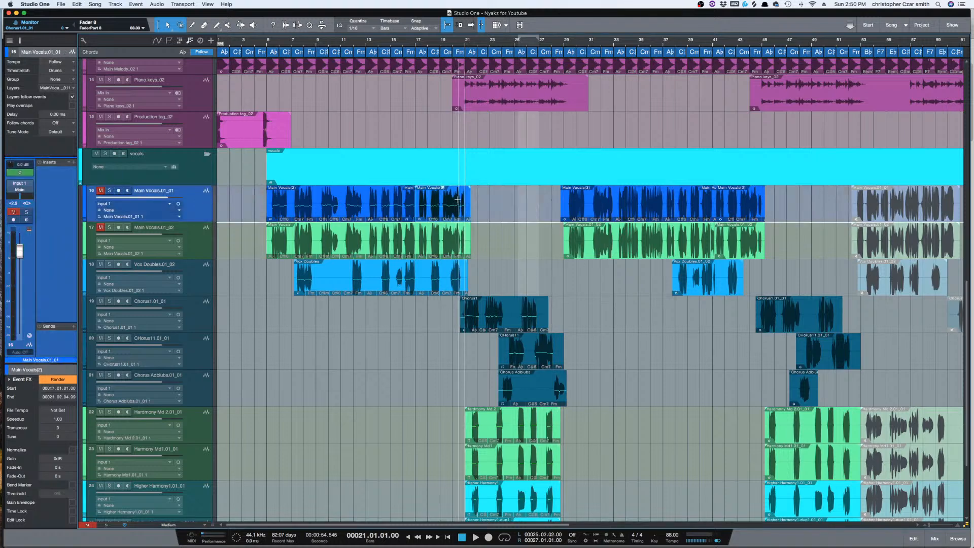
{"action": "left_click", "coordinate": [640, 208]}
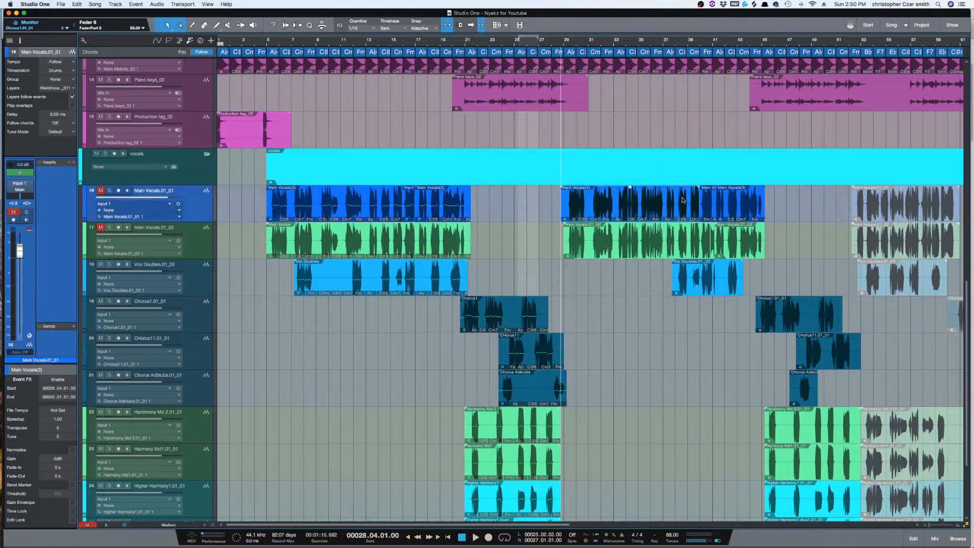
{"action": "left_click", "coordinate": [729, 209]}
{"action": "left_click", "coordinate": [684, 210]}
{"action": "left_click", "coordinate": [100, 190]}
- Open the Main Vocals(3) event starting in bar 28 of Main Vocals.01_01 in Melodyne and select all its notes
{"action": "scroll", "coordinate": [700, 462], "scroll_direction": "down", "scroll_amount": 2}
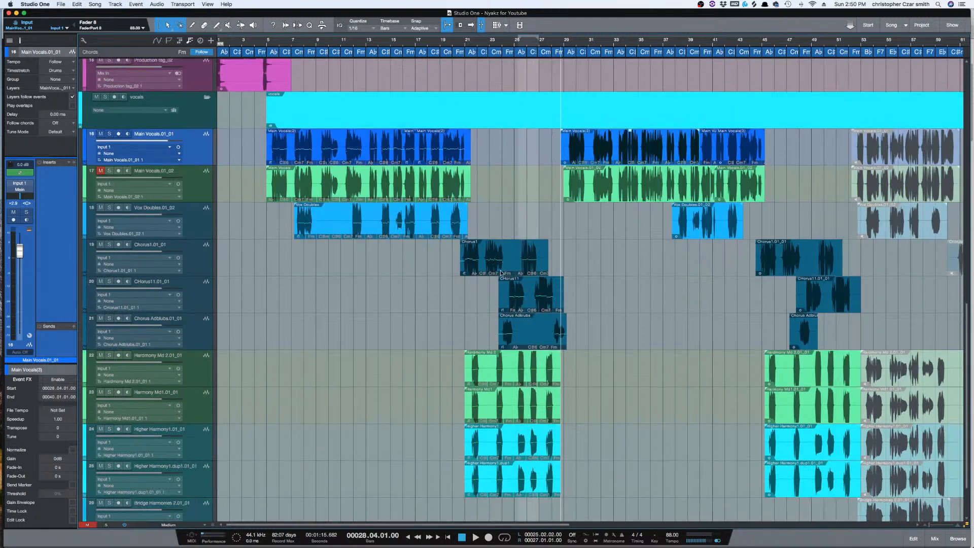
{"action": "scroll", "coordinate": [624, 163], "scroll_direction": "up", "scroll_amount": 2}
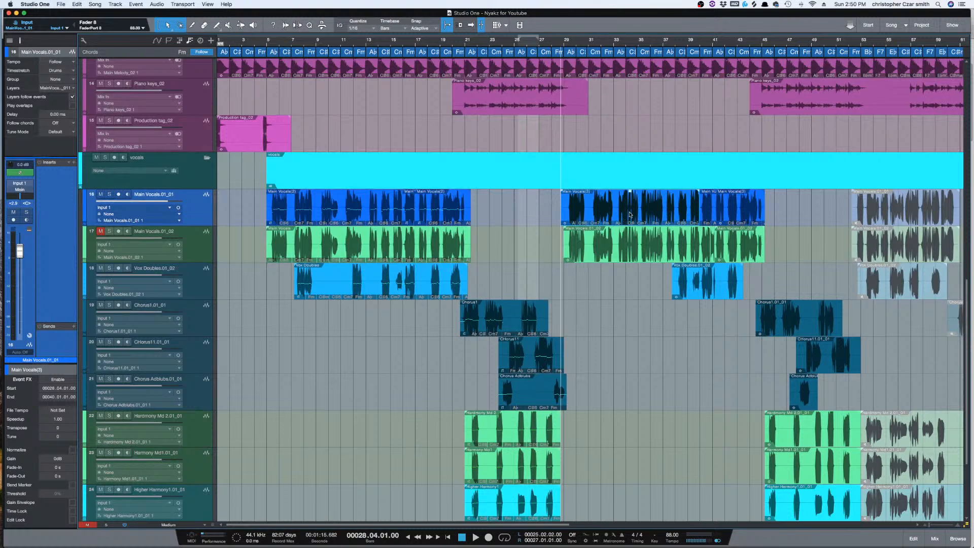
{"action": "left_click", "coordinate": [772, 214]}
{"action": "left_click", "coordinate": [677, 206]}
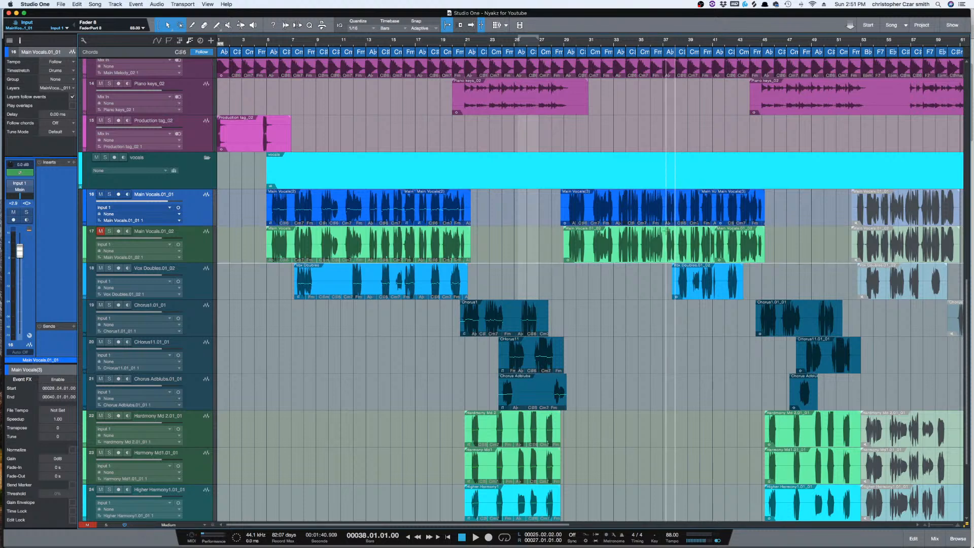
{"action": "left_click", "coordinate": [626, 216]}
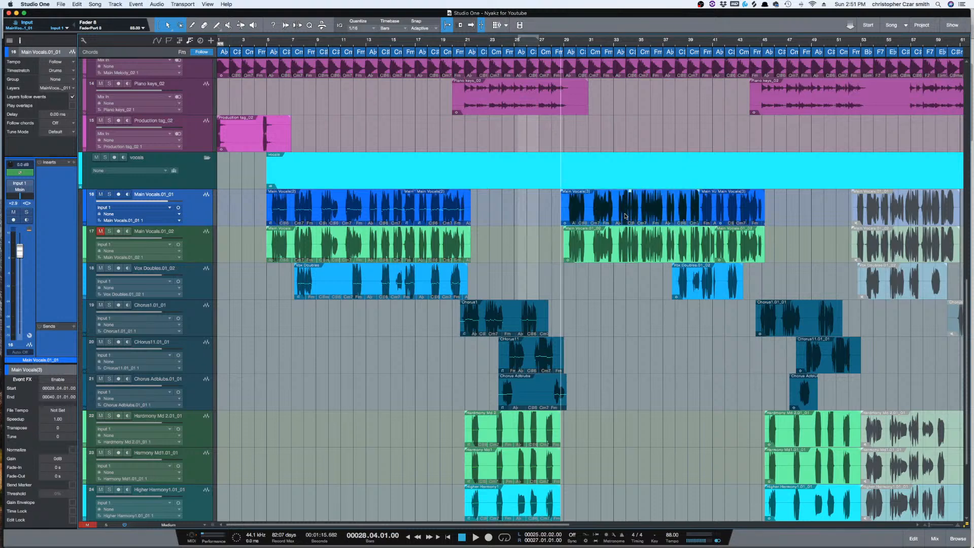
{"action": "key", "text": "super+m"}
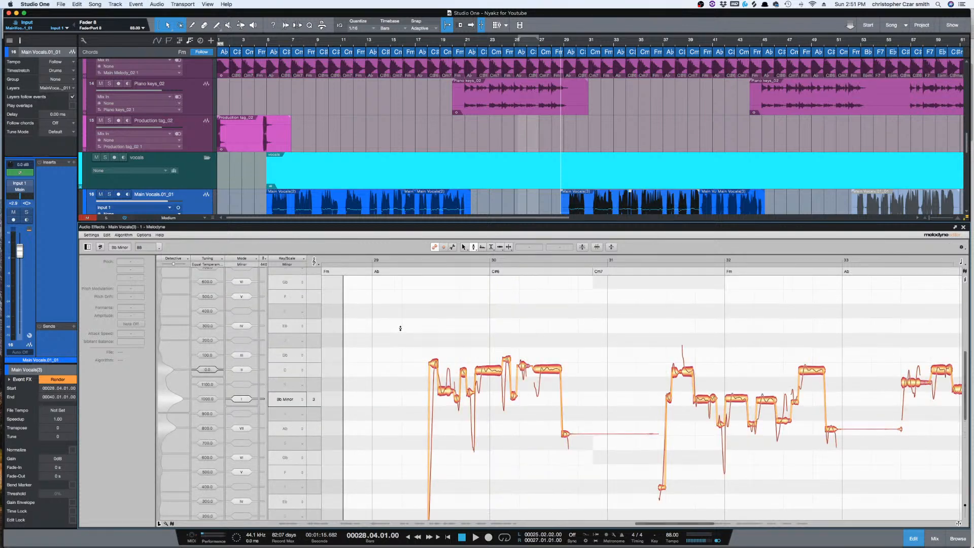
{"action": "left_click_drag", "start_coordinate": [401, 326], "coordinate": [769, 440]}
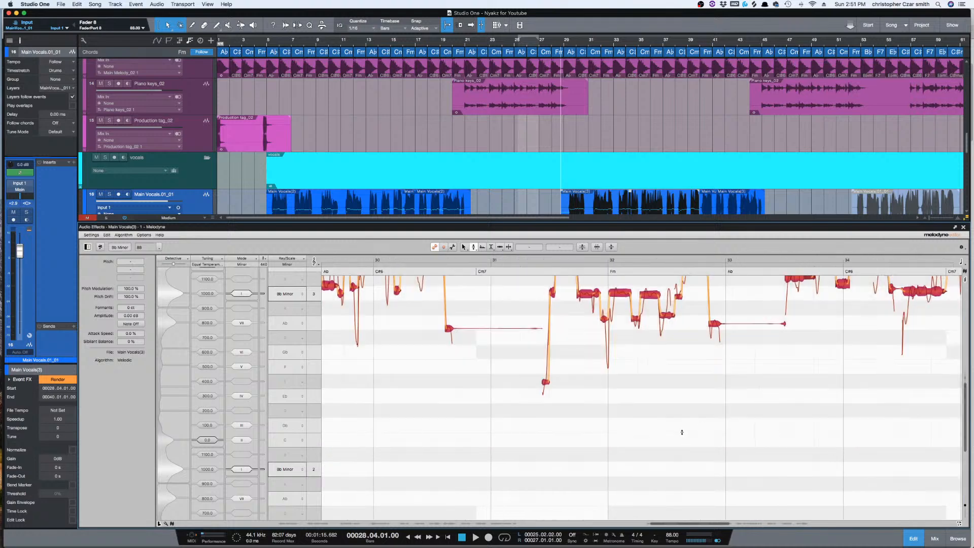
- Apply the Correct Pitch macro to the Main Vocals(3) event with Pitch Center at 100 % and a slightly lower Pitch Drift
{"action": "left_click_drag", "start_coordinate": [700, 524], "coordinate": [620, 502]}
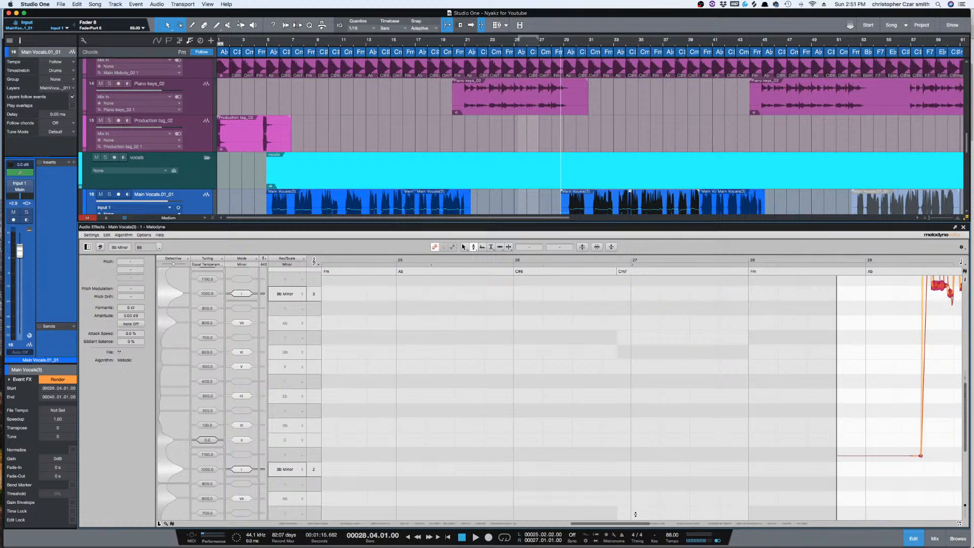
{"action": "scroll", "coordinate": [718, 300], "scroll_direction": "right", "scroll_amount": 15}
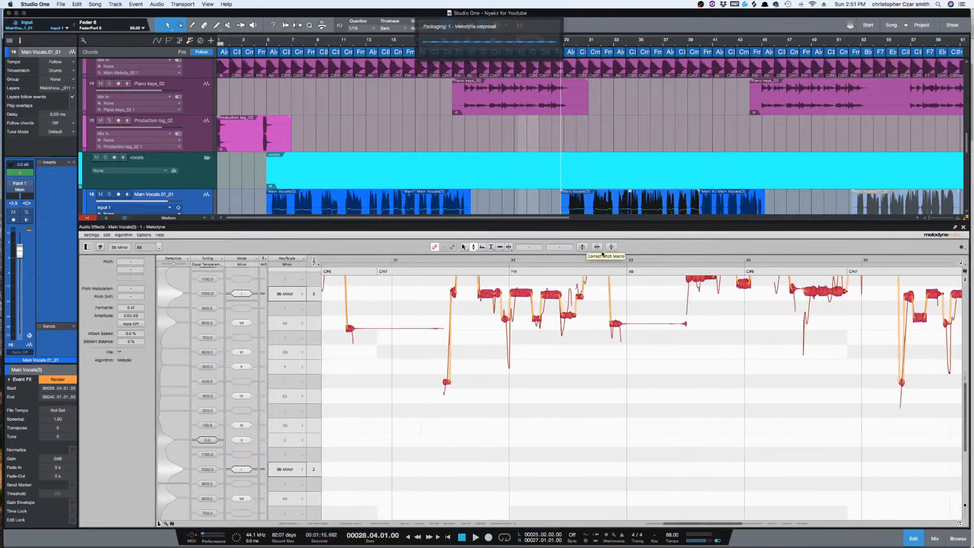
{"action": "left_click", "coordinate": [584, 248]}
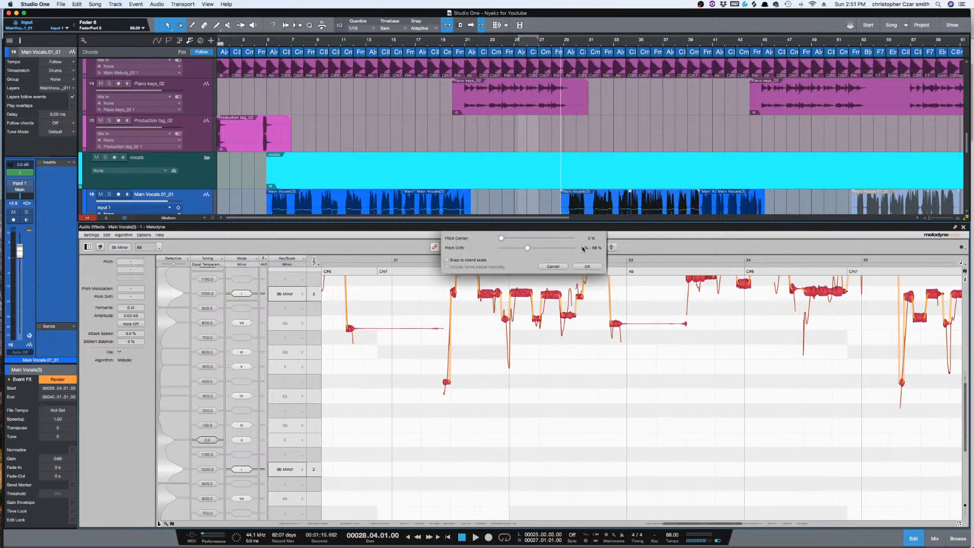
{"action": "left_click", "coordinate": [573, 239]}
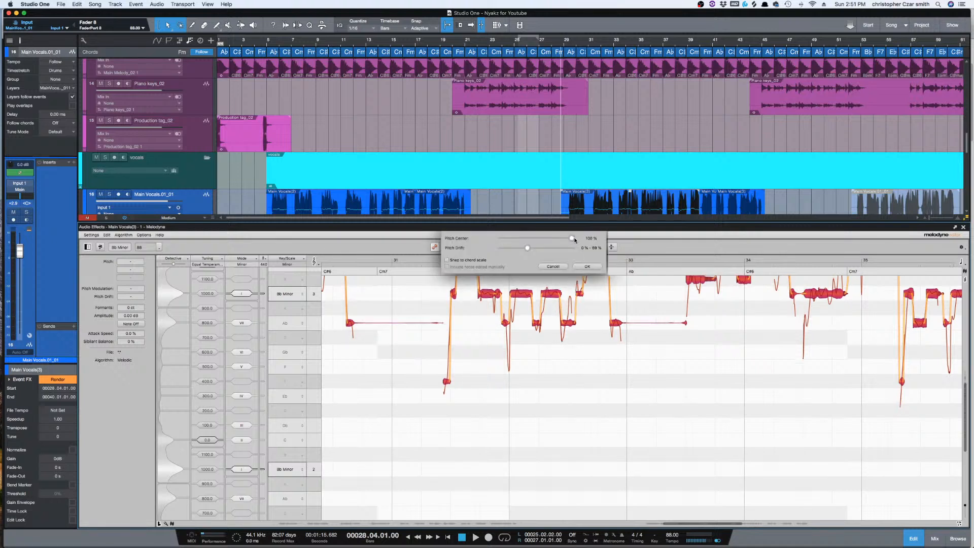
{"action": "left_click_drag", "start_coordinate": [530, 248], "coordinate": [522, 248]}
{"action": "left_click", "coordinate": [587, 267]}
- Play back the corrected vocal from its start and replay the passage around bar 33 to check the tuning
{"action": "key", "text": "space"}
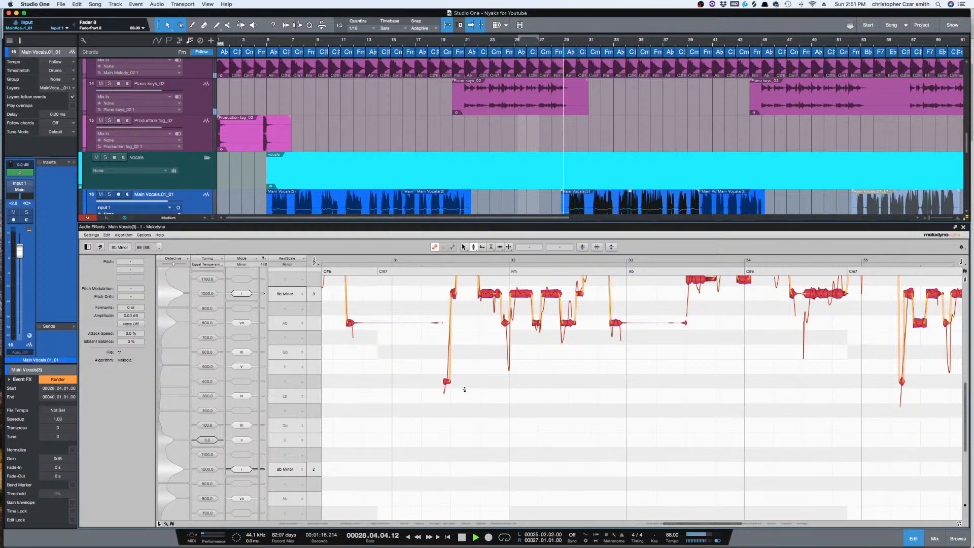
{"action": "scroll", "coordinate": [463, 390], "scroll_direction": "up", "scroll_amount": 1}
{"action": "left_click_drag", "start_coordinate": [672, 523], "coordinate": [640, 493]}
{"action": "scroll", "coordinate": [689, 430], "scroll_direction": "up", "scroll_amount": 1}
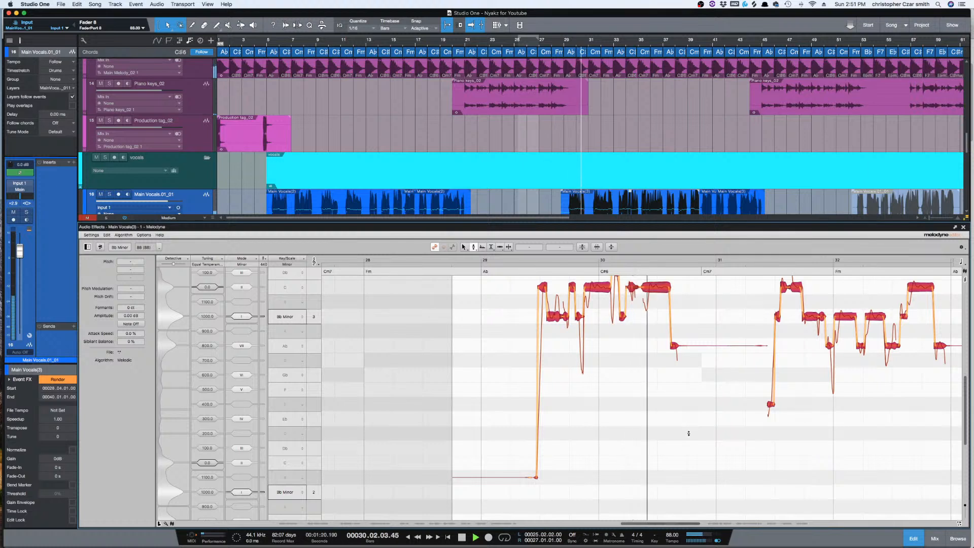
{"action": "left_click_drag", "start_coordinate": [678, 527], "coordinate": [739, 523]}
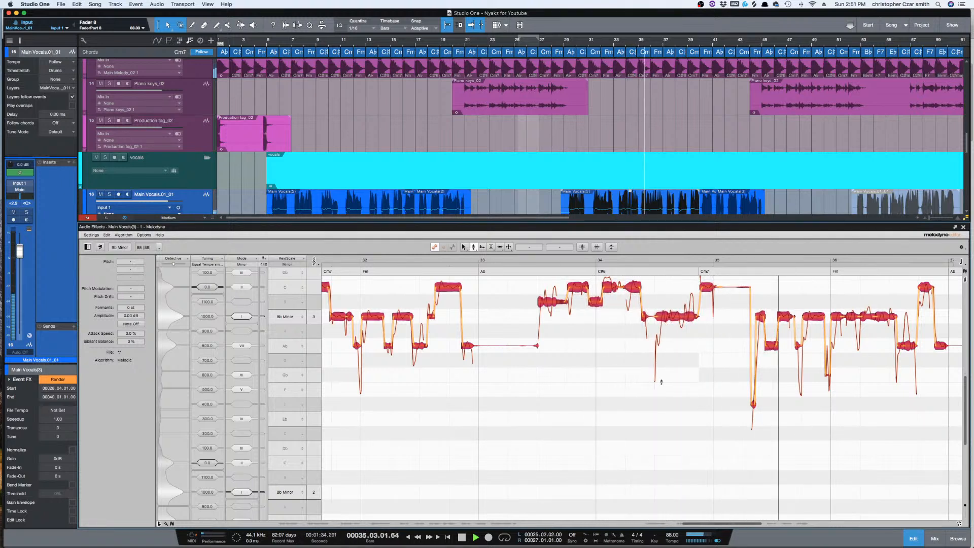
{"action": "left_click", "coordinate": [506, 262]}
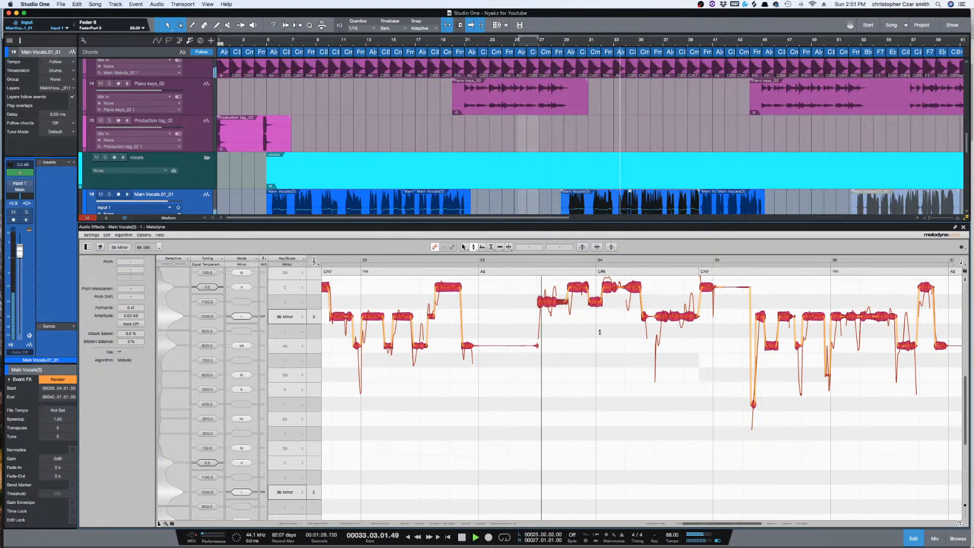
{"action": "key", "text": "space"}
{"action": "left_click", "coordinate": [566, 348]}
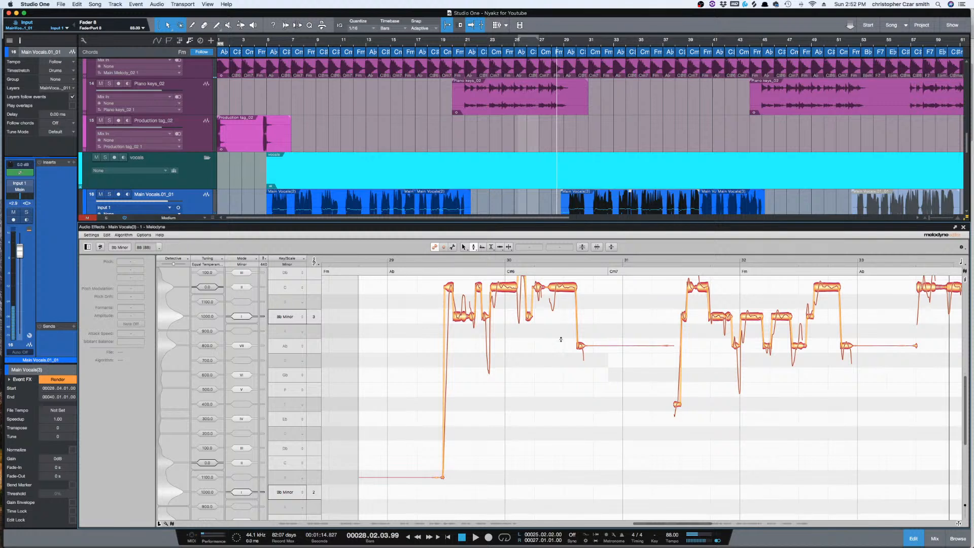
- Play the vocal again and raise the short low note just before bar 34 to C 4
{"action": "key", "text": "space"}
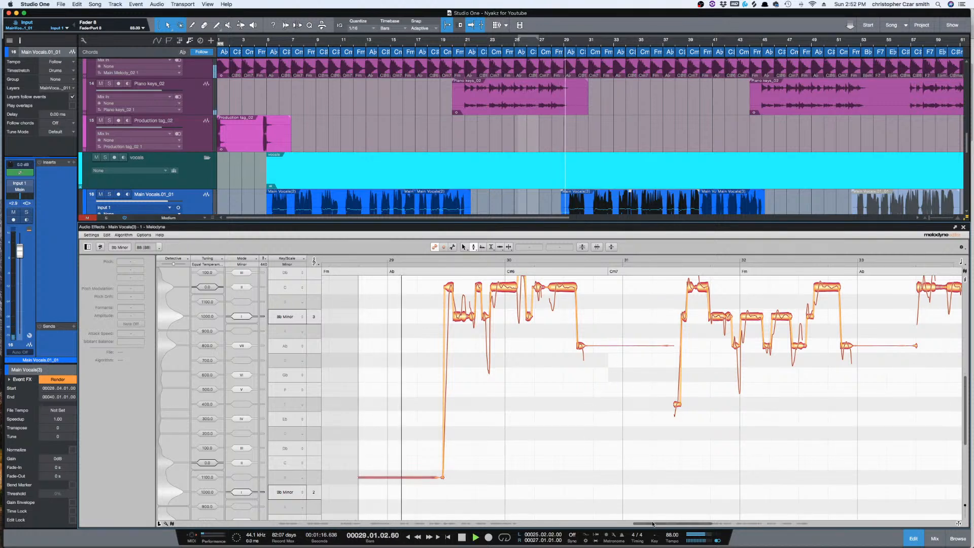
{"action": "left_click_drag", "start_coordinate": [654, 524], "coordinate": [680, 517]}
{"action": "scroll", "coordinate": [712, 445], "scroll_direction": "up", "scroll_amount": 1}
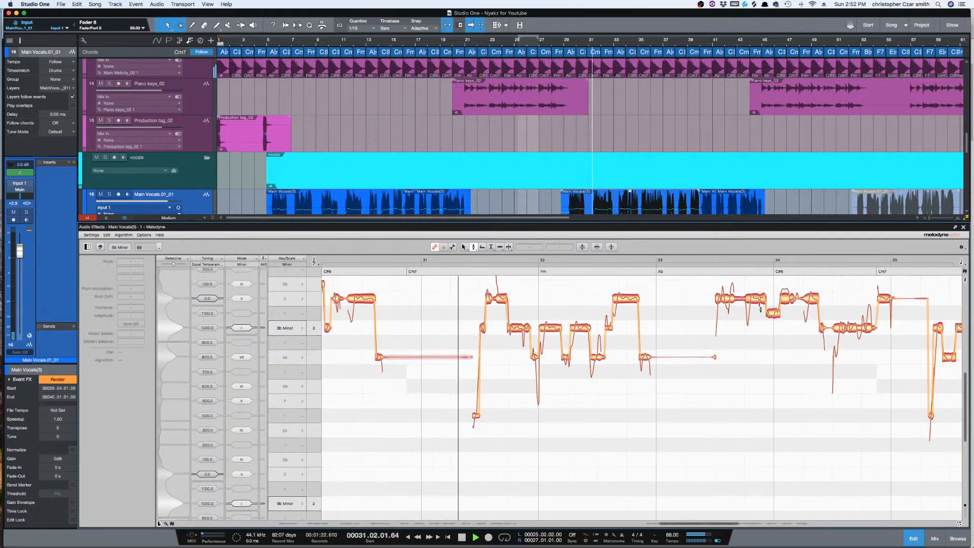
{"action": "left_click_drag", "start_coordinate": [774, 313], "coordinate": [774, 299]}
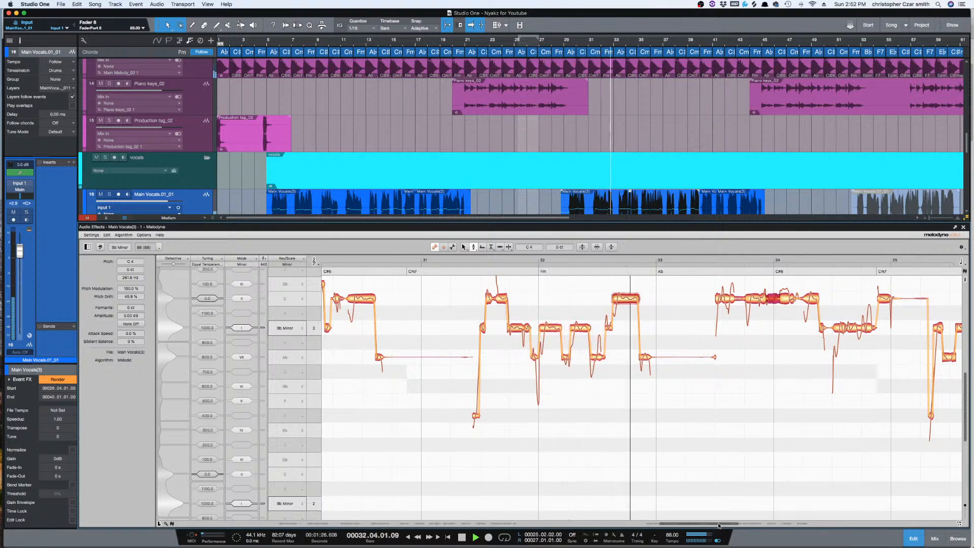
- Listen to the vocal up to about bar 38, and mute the Vox Doubles.01_02 track
{"action": "left_click_drag", "start_coordinate": [722, 524], "coordinate": [734, 526]}
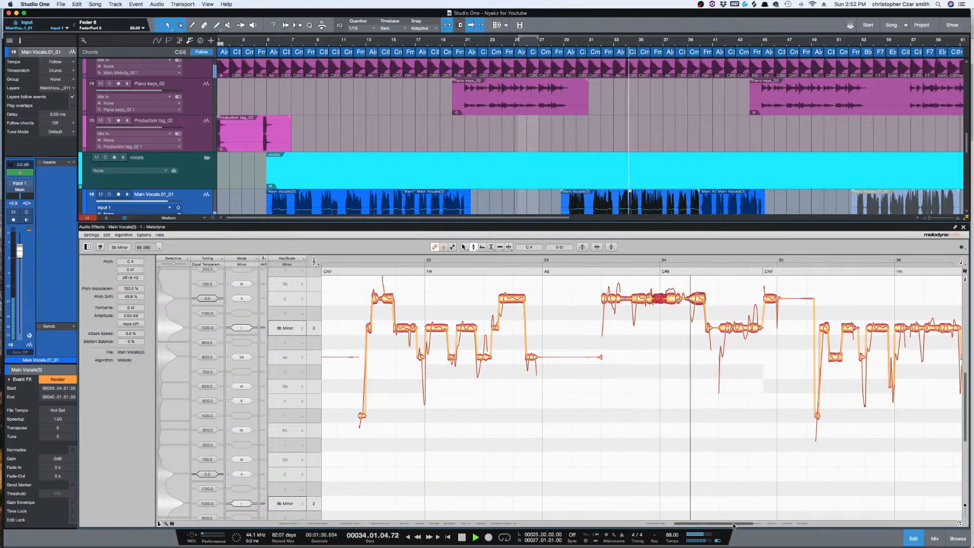
{"action": "left_click_drag", "start_coordinate": [734, 526], "coordinate": [761, 517]}
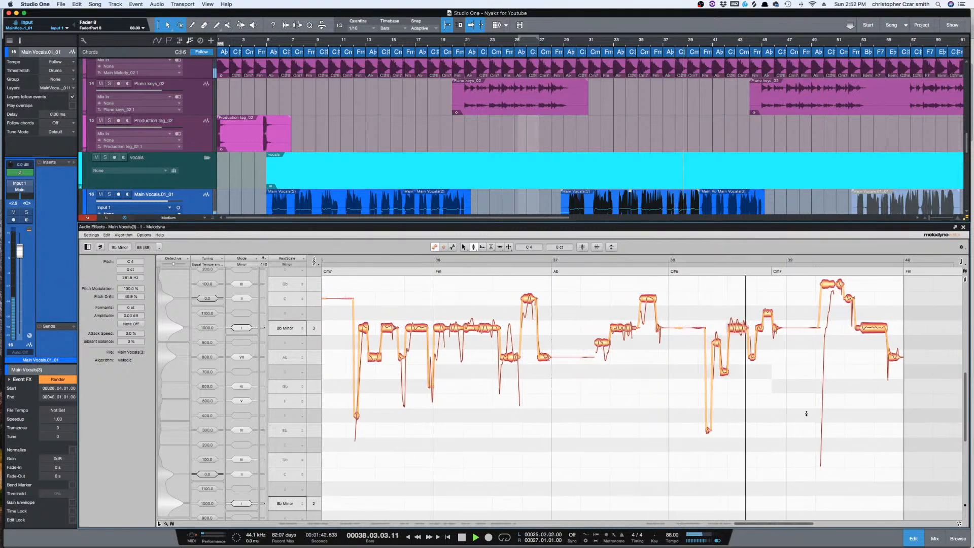
{"action": "key", "text": "space"}
{"action": "scroll", "coordinate": [666, 157], "scroll_direction": "down", "scroll_amount": 1}
{"action": "scroll", "coordinate": [667, 157], "scroll_direction": "down", "scroll_amount": 3}
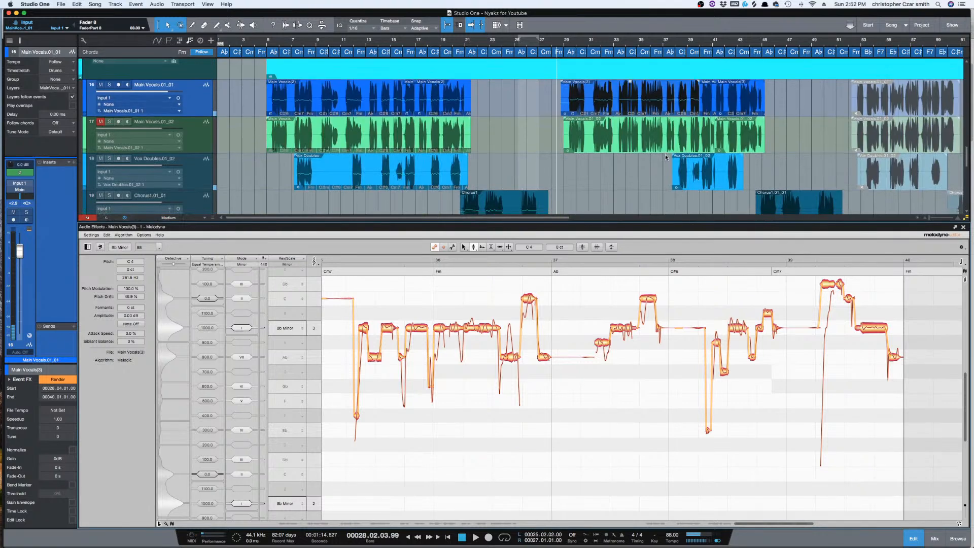
{"action": "left_click", "coordinate": [101, 149]}
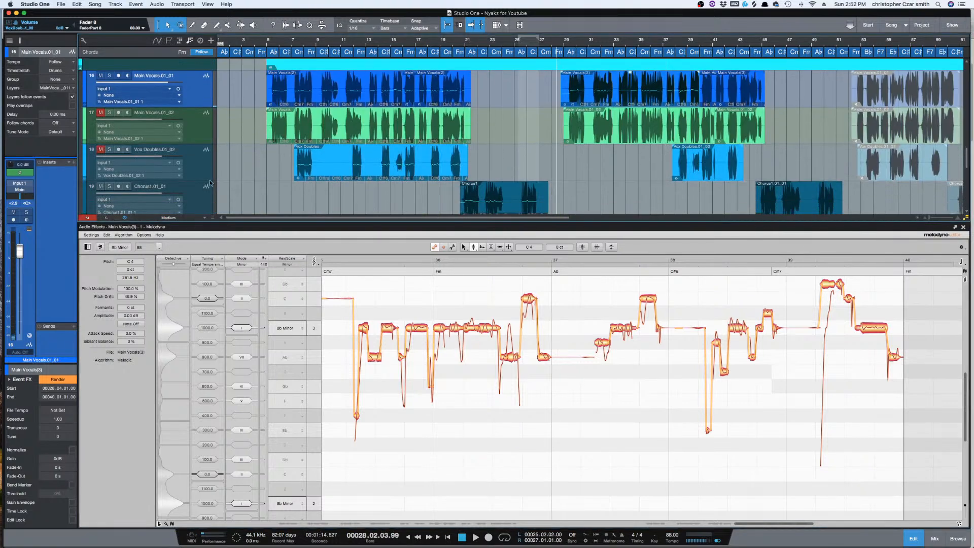
- Raise the low note after bar 38 to Ab and the note just before bar 39 to C 4, checking them by playback
{"action": "left_click", "coordinate": [696, 258]}
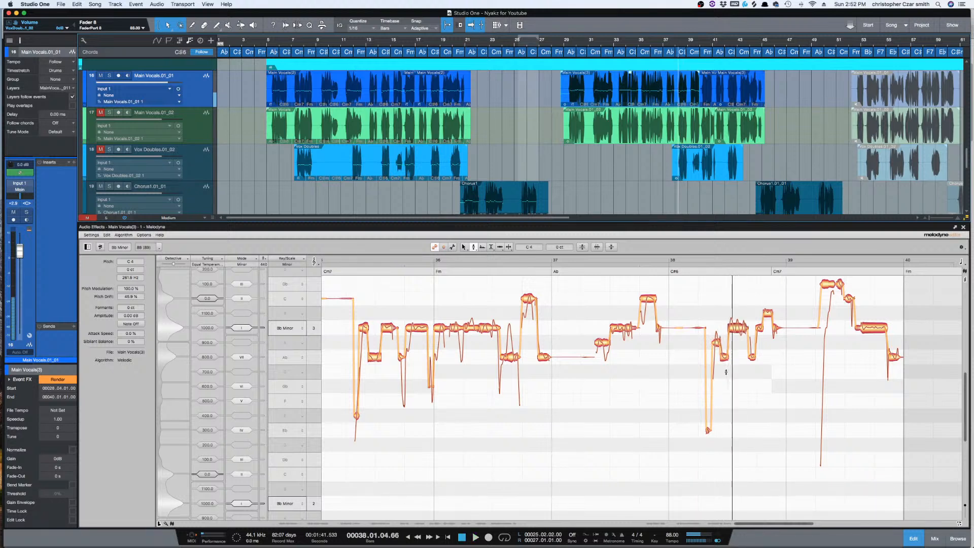
{"action": "key", "text": "space"}
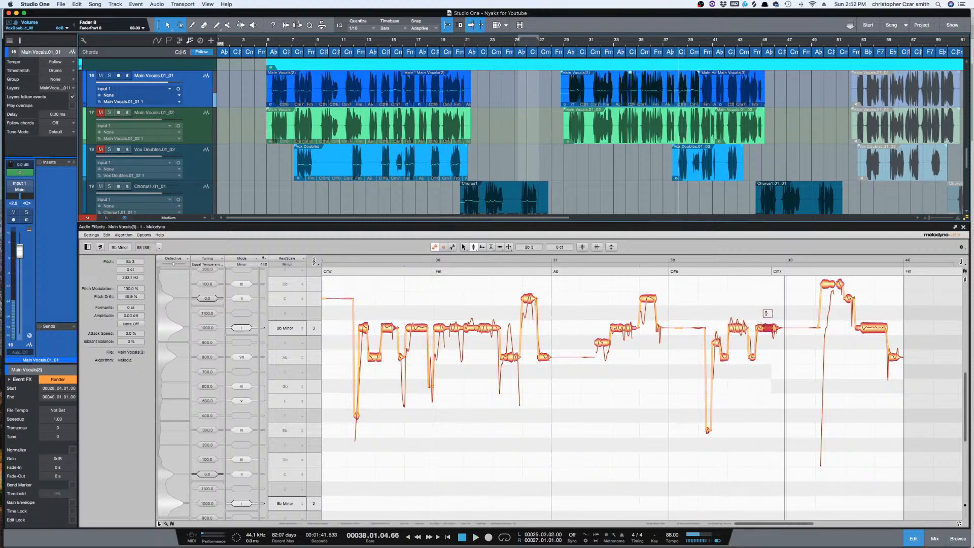
{"action": "left_click_drag", "start_coordinate": [769, 315], "coordinate": [765, 298]}
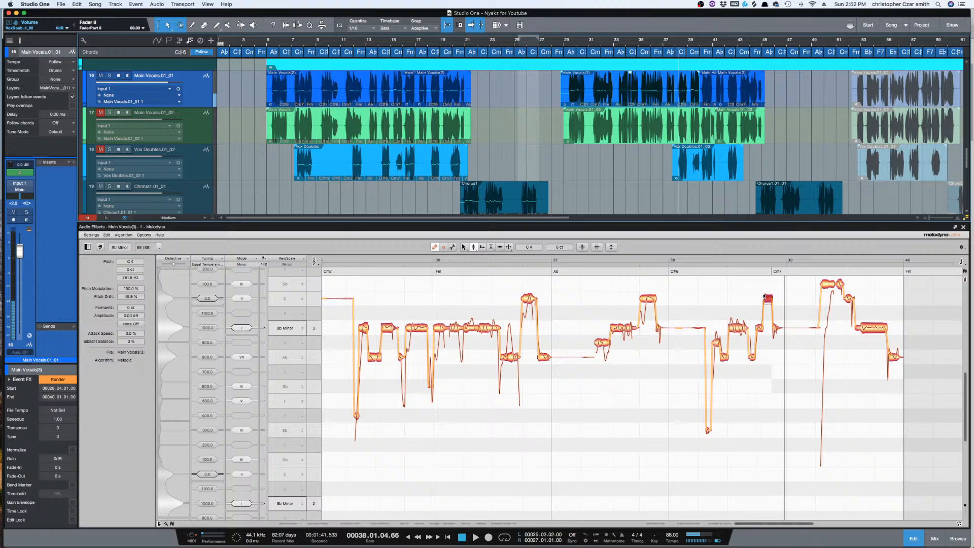
{"action": "left_click", "coordinate": [682, 257]}
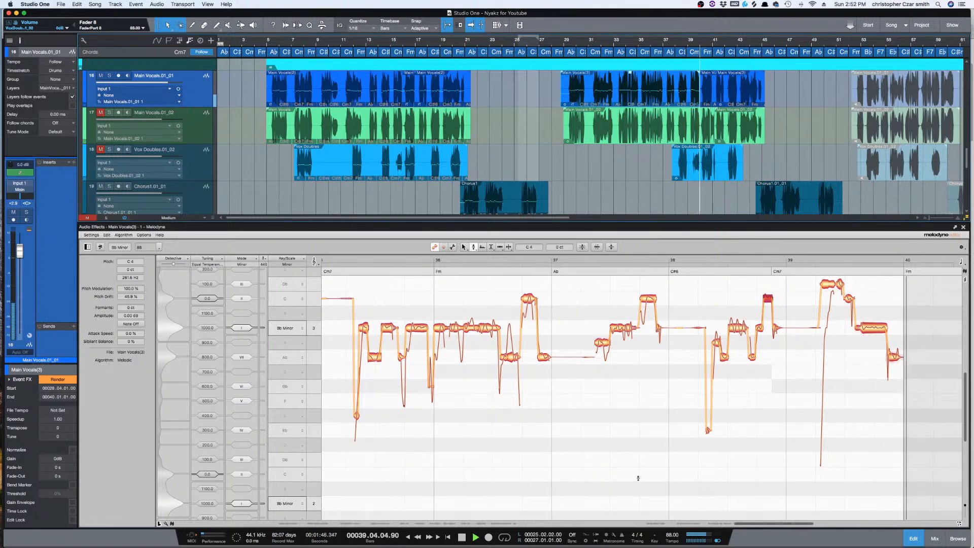
{"action": "key", "text": "space"}
- Replay the vocal from around bar 31 to check the phrase leading into bar 34
{"action": "left_click_drag", "start_coordinate": [762, 525], "coordinate": [682, 527]}
{"action": "left_click", "coordinate": [472, 262]}
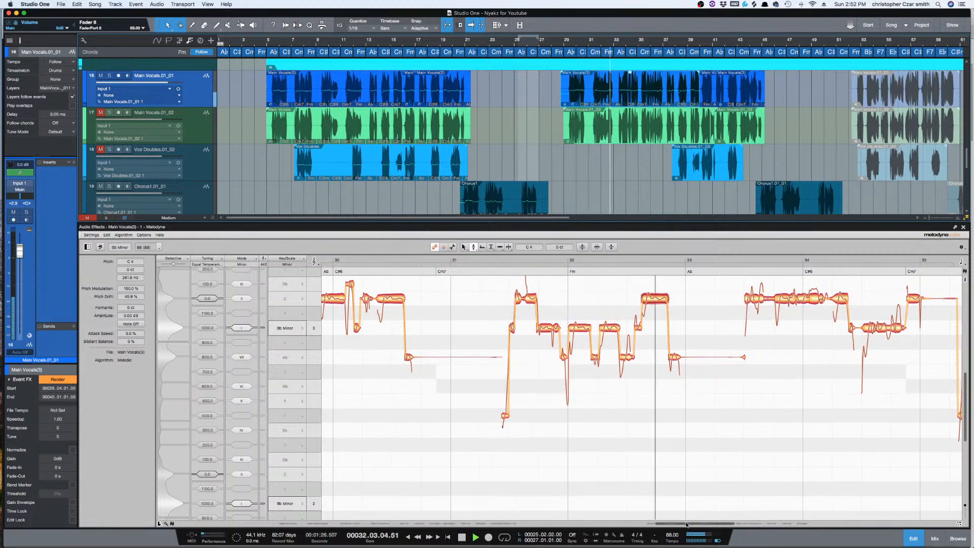
{"action": "scroll", "coordinate": [660, 502], "scroll_direction": "left", "scroll_amount": 5}
{"action": "left_click_drag", "start_coordinate": [671, 523], "coordinate": [705, 523]}
{"action": "key", "text": "space"}
- Reduce the pitch modulation of the C 4 note just after bar 34 to 76 % and audition the phrase from bar 33
{"action": "left_click", "coordinate": [670, 299]}
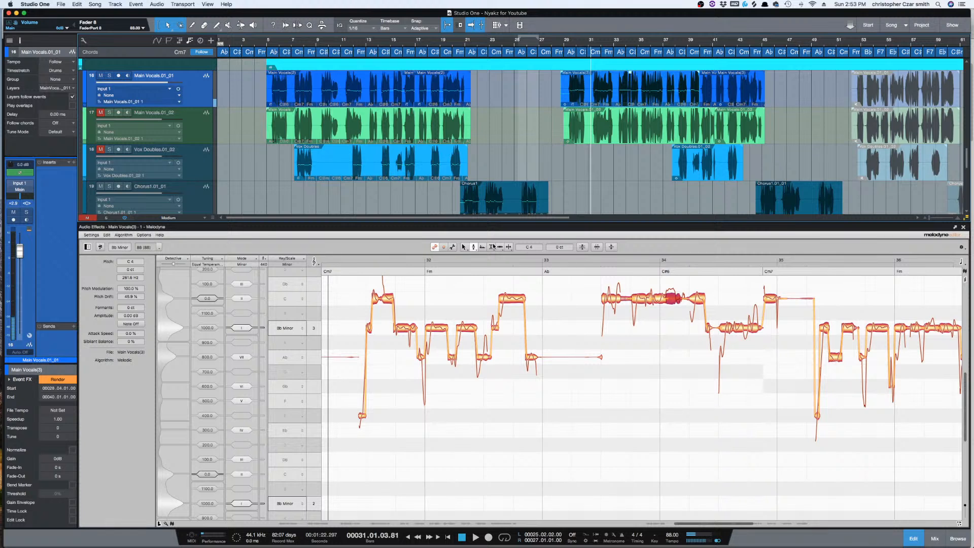
{"action": "left_click_drag", "start_coordinate": [473, 247], "coordinate": [474, 257]}
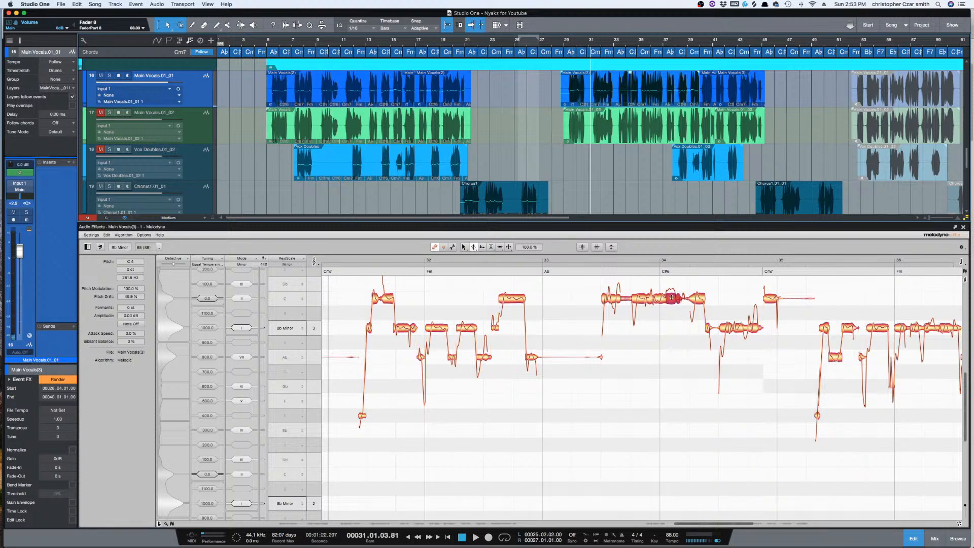
{"action": "left_click", "coordinate": [575, 273]}
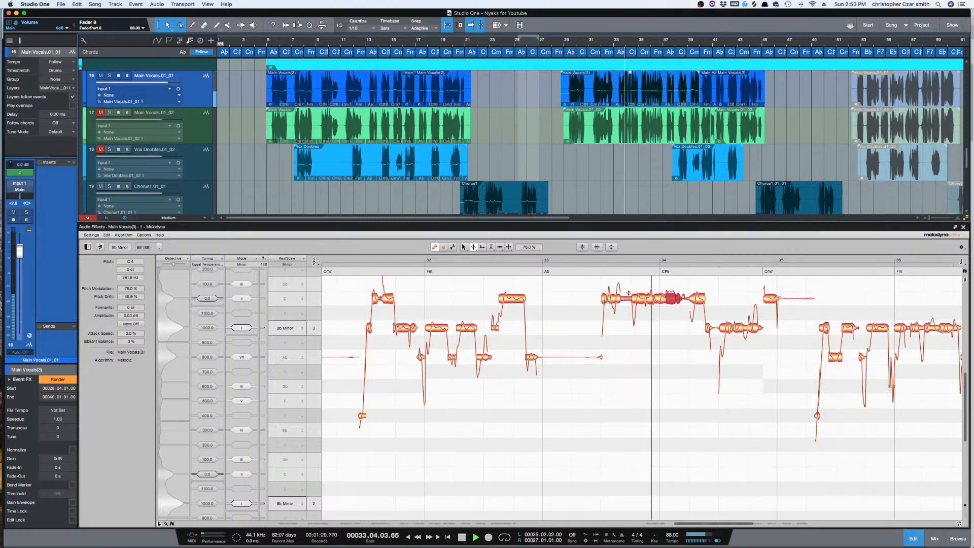
- Set the pitch modulation of the C 4 note just before bar 34 to 42 % and replay the phrase to check it
{"action": "key", "text": "space"}
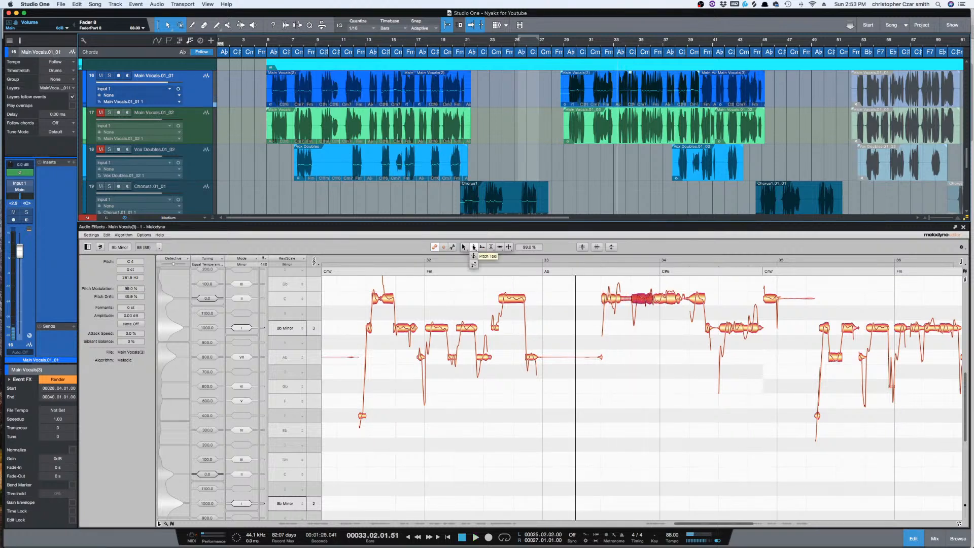
{"action": "left_click", "coordinate": [474, 247]}
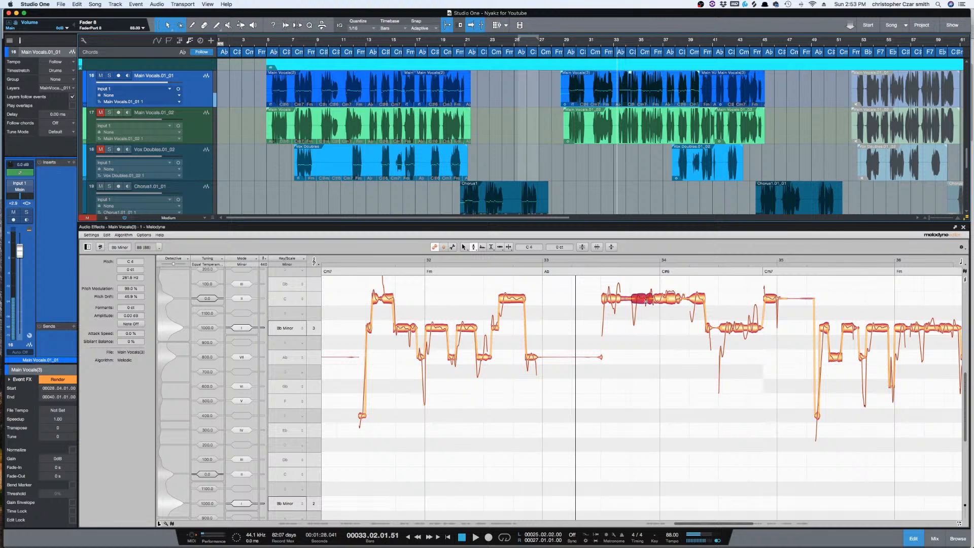
{"action": "left_click", "coordinate": [475, 248]}
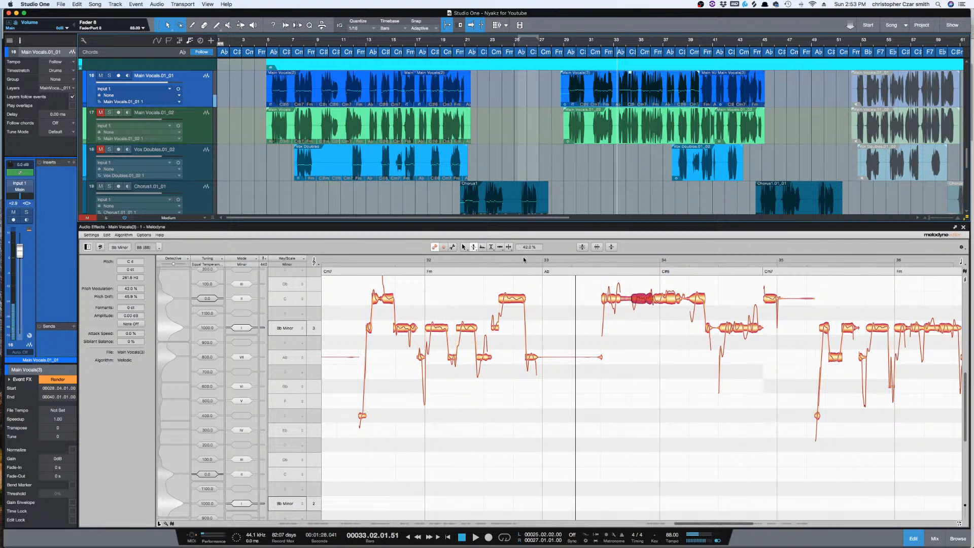
{"action": "key", "text": "space"}
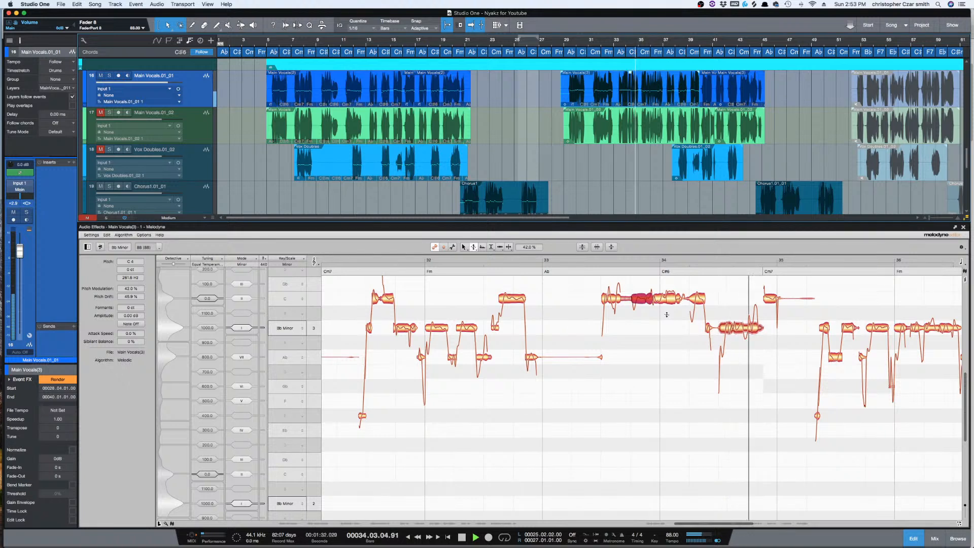
{"action": "key", "text": "space"}
{"action": "key", "text": "space"}
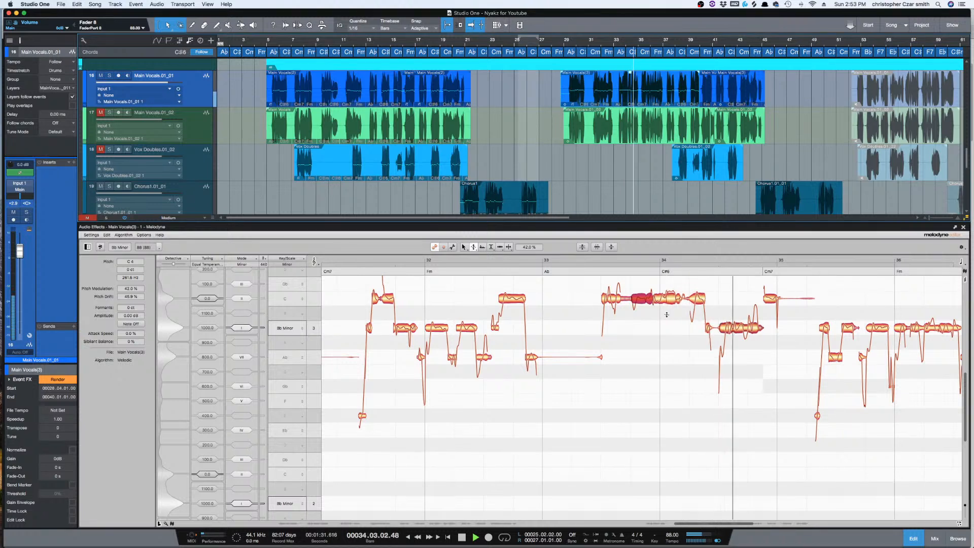
{"action": "key", "text": "space"}
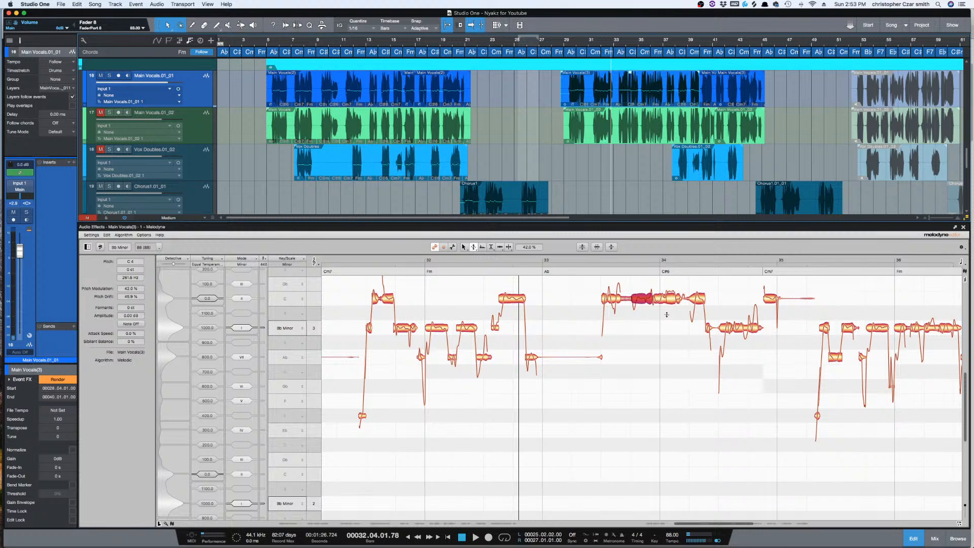
- Select the C 4 note opening the phrase after bar 33 and activate the Sibilant Balance tool
{"action": "left_click", "coordinate": [624, 301]}
{"action": "left_click", "coordinate": [509, 248]}
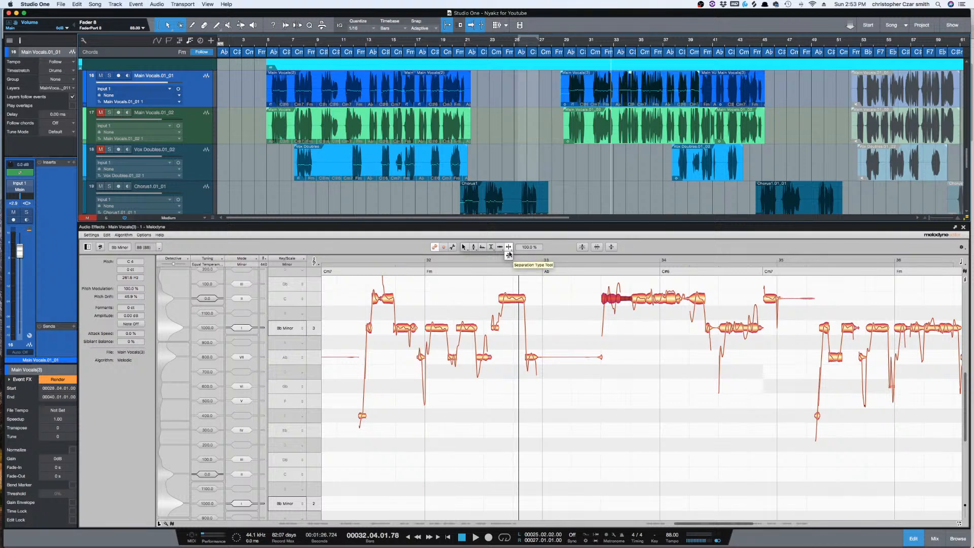
{"action": "mouse_move", "coordinate": [501, 248]}
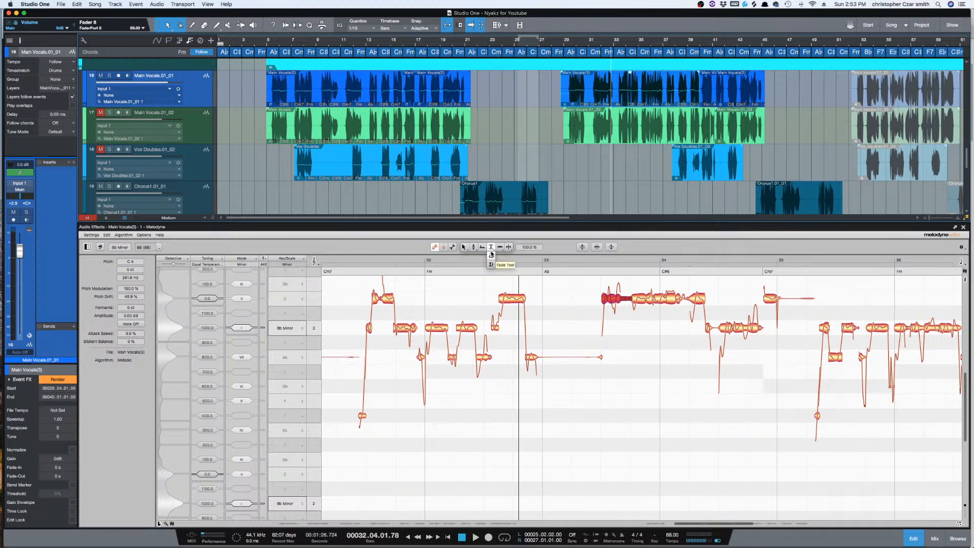
{"action": "left_click", "coordinate": [492, 264]}
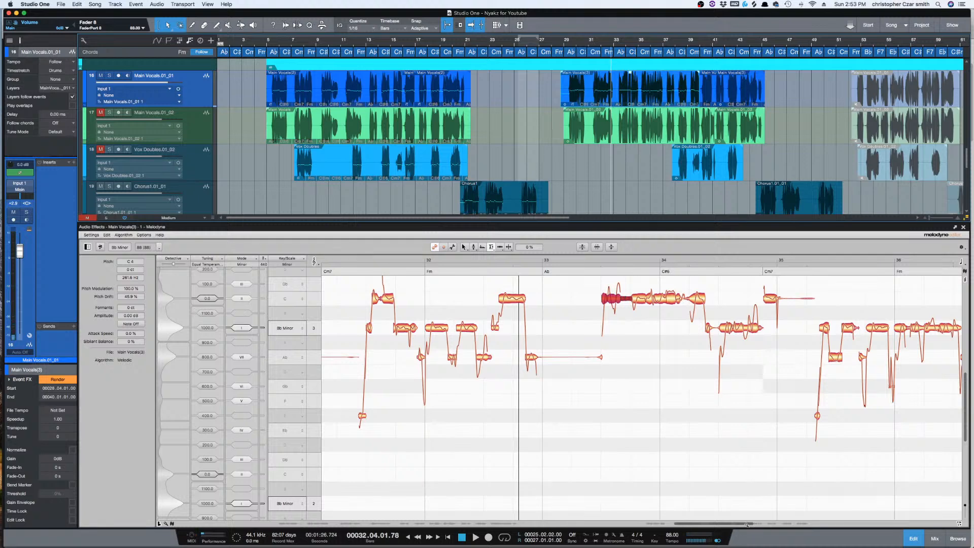
- Reselect the C 4 note opening the phrase after bar 33 and audition the phrase
{"action": "left_click_drag", "start_coordinate": [746, 525], "coordinate": [719, 526]}
{"action": "left_click", "coordinate": [697, 329]}
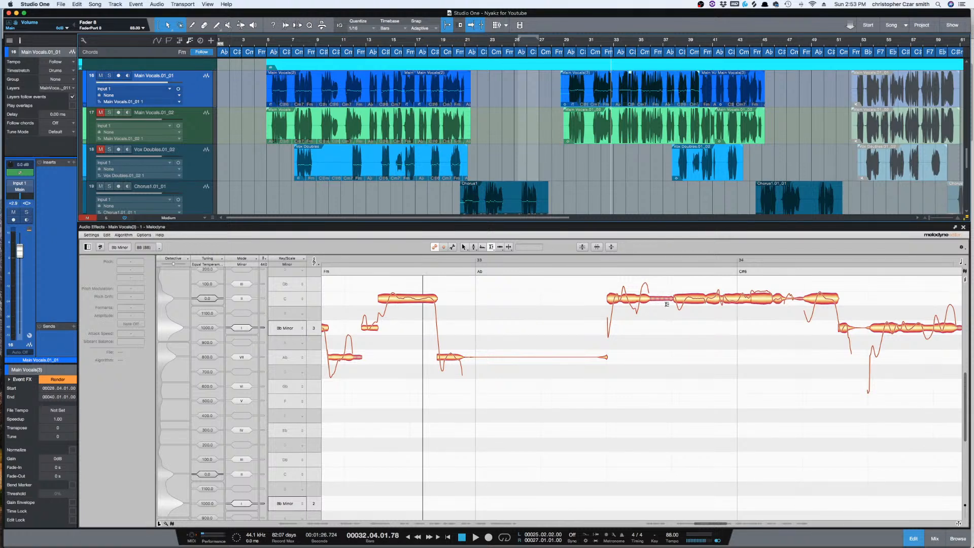
{"action": "left_click", "coordinate": [663, 299]}
{"action": "key", "text": "space"}
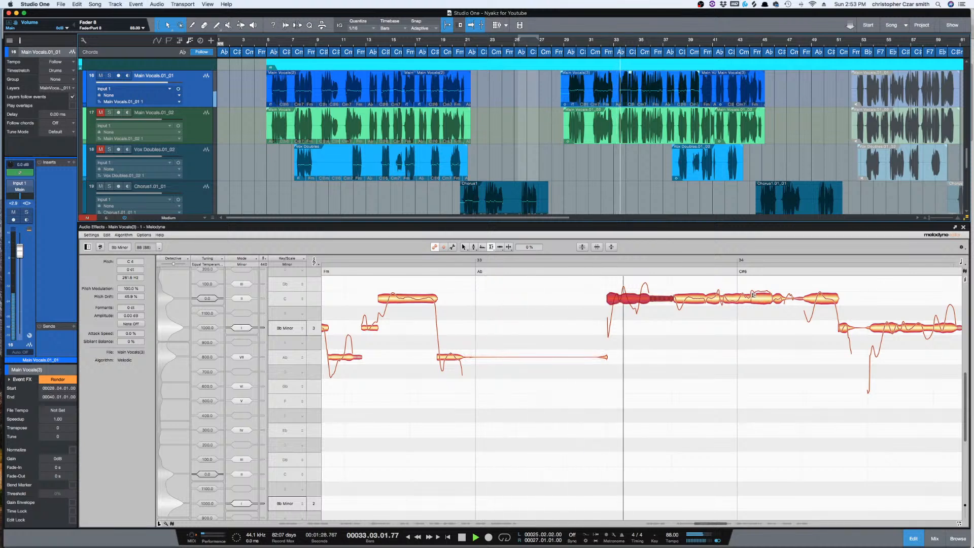
{"action": "key", "text": "space"}
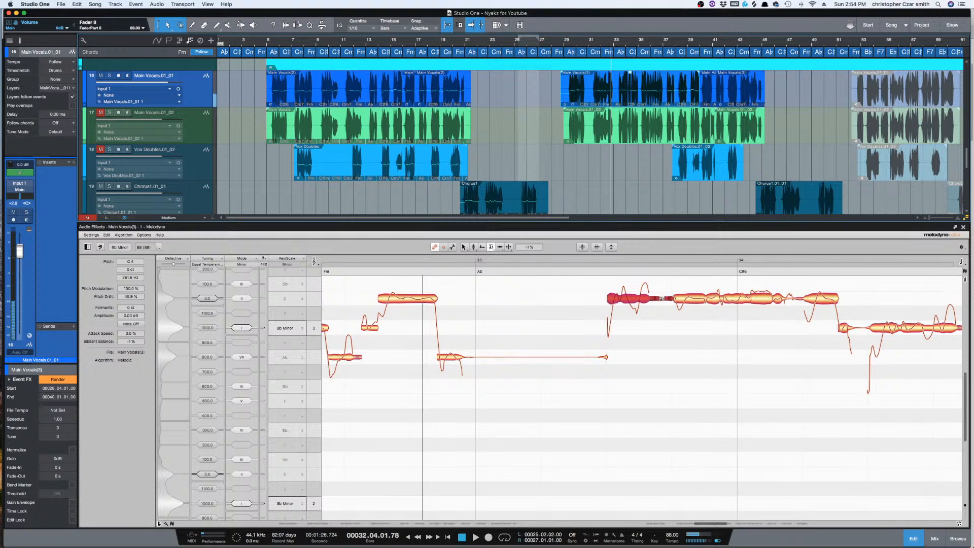
- Set the sibilant balance of the C 4 note after bar 33 to -15 % and replay the phrase from bar 33
{"action": "left_click", "coordinate": [514, 257]}
{"action": "key", "text": "space"}
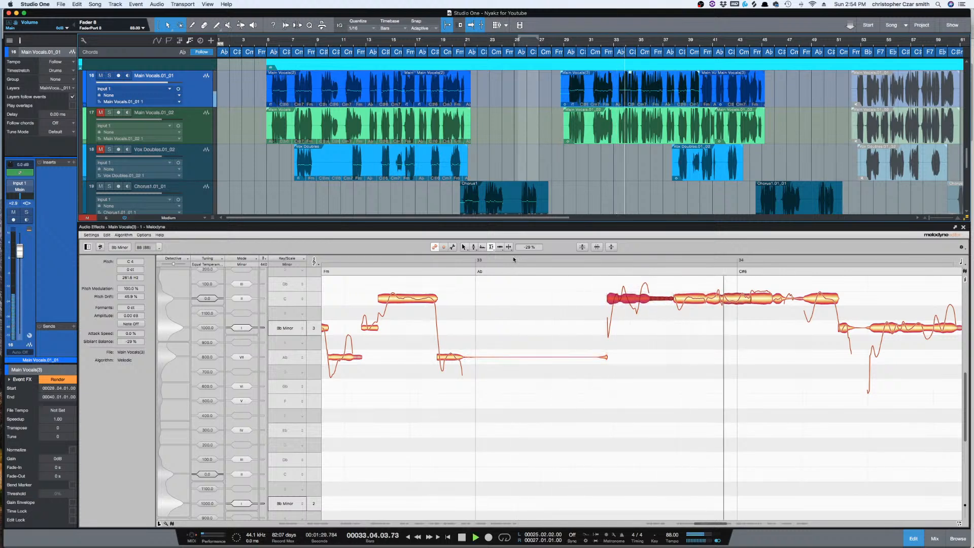
{"action": "key", "text": "space"}
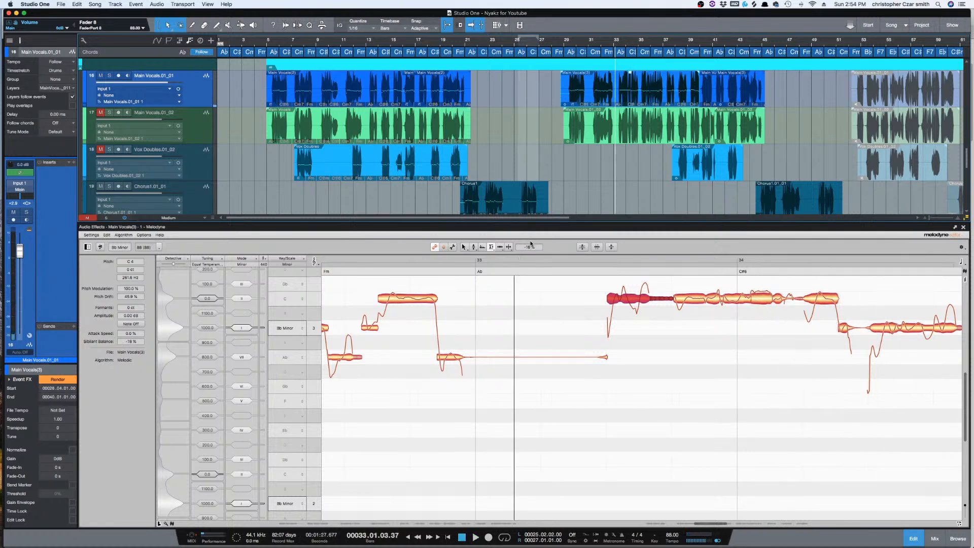
{"action": "key", "text": "space"}
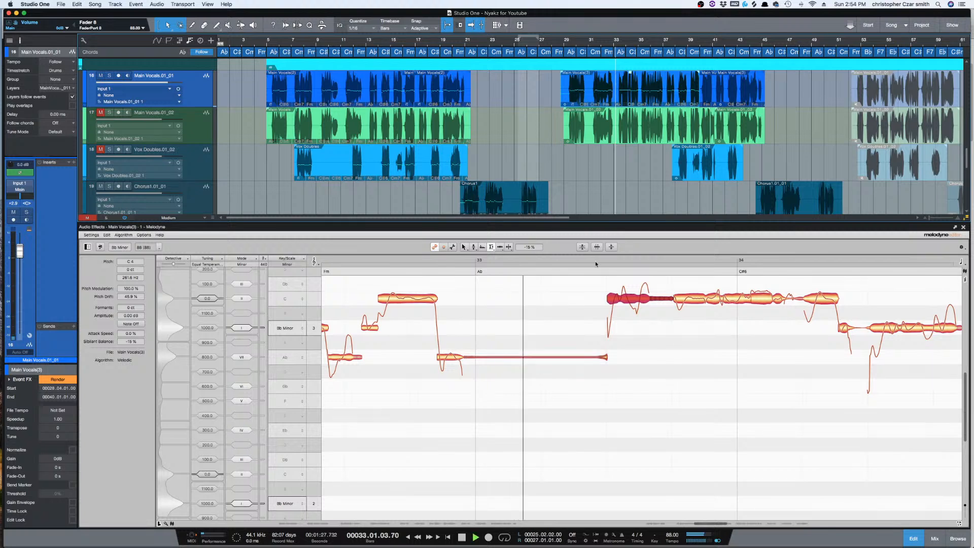
{"action": "left_click", "coordinate": [731, 391]}
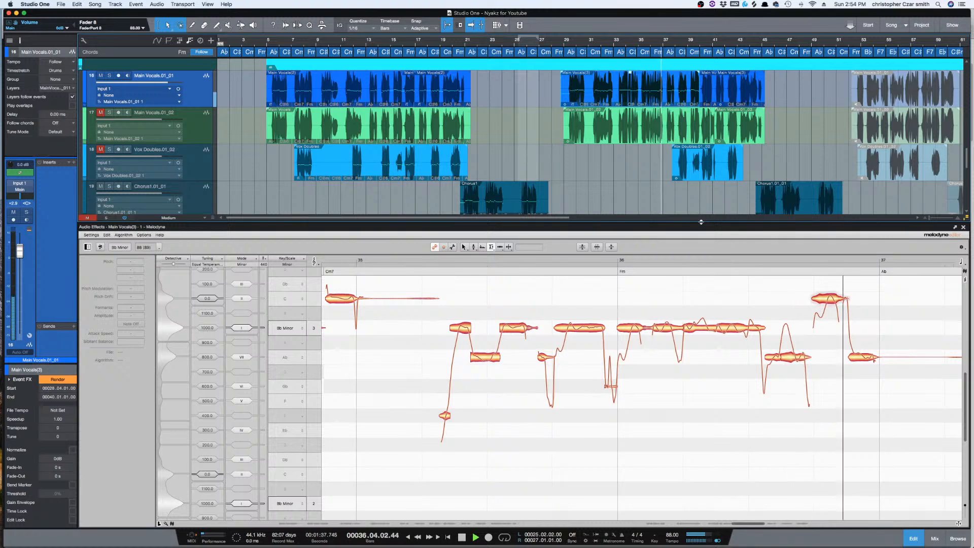
{"action": "key", "text": "space"}
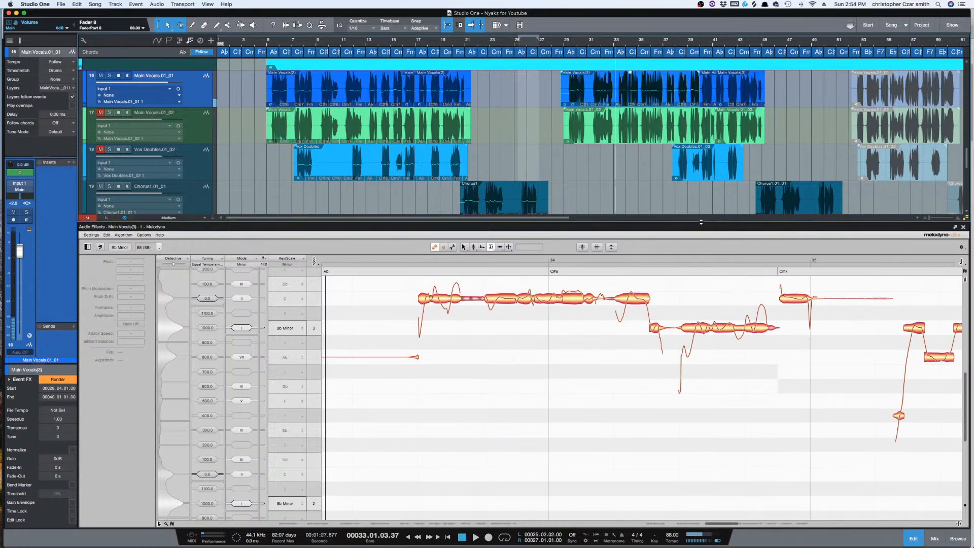
- Close the main vocal editor and open the second-verse Vox Doubles event around bar 38 in Melodyne
{"action": "left_click", "coordinate": [964, 227]}
{"action": "left_click", "coordinate": [707, 175]}
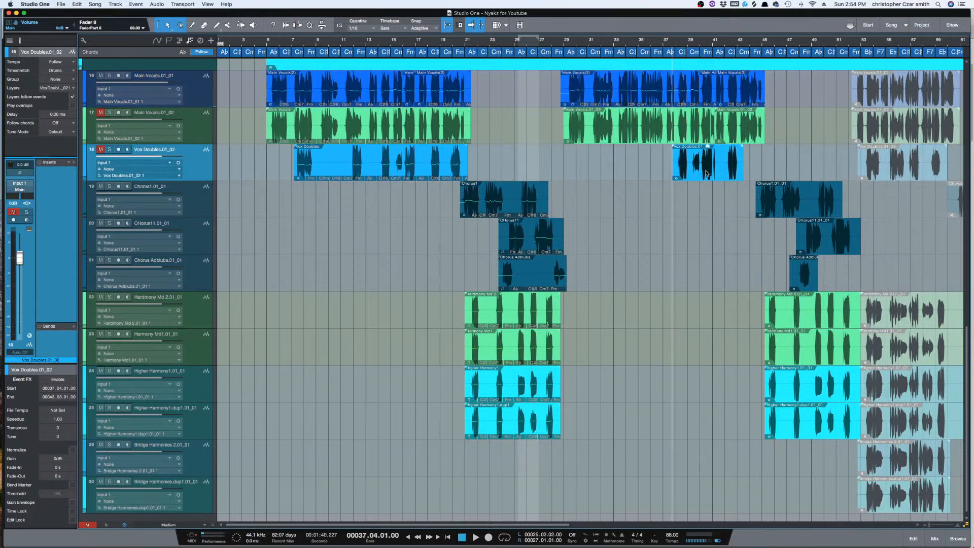
{"action": "double_click", "coordinate": [707, 173]}
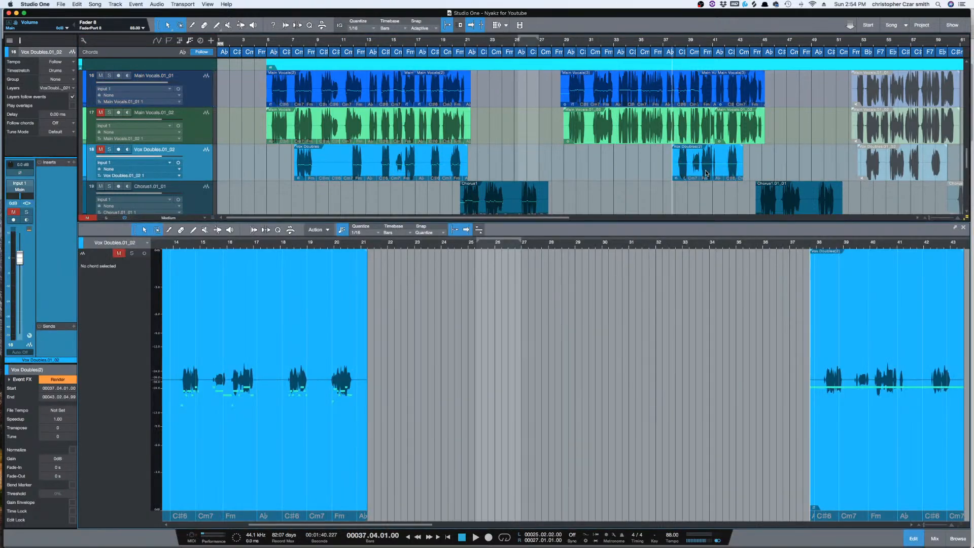
{"action": "scroll", "coordinate": [707, 175], "scroll_direction": "up", "scroll_amount": 1}
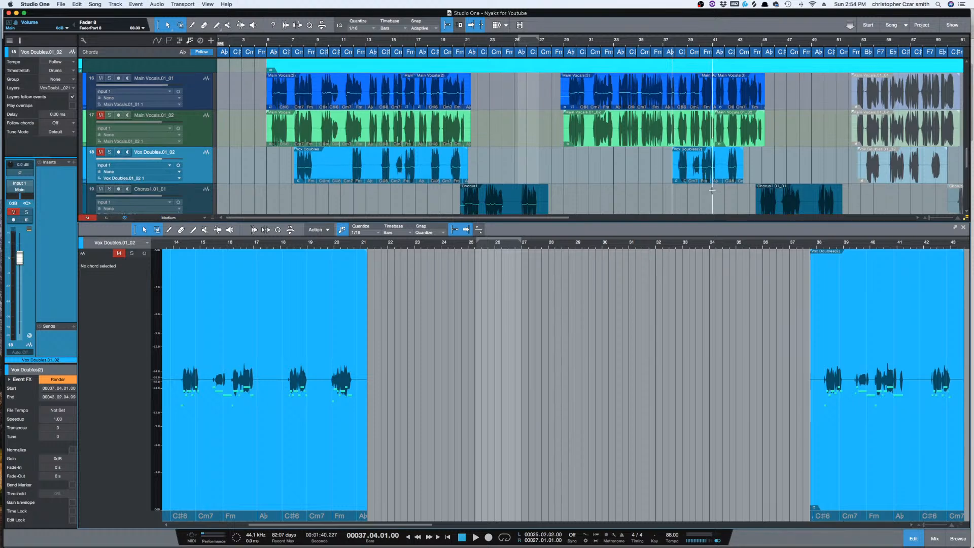
{"action": "left_click", "coordinate": [706, 199]}
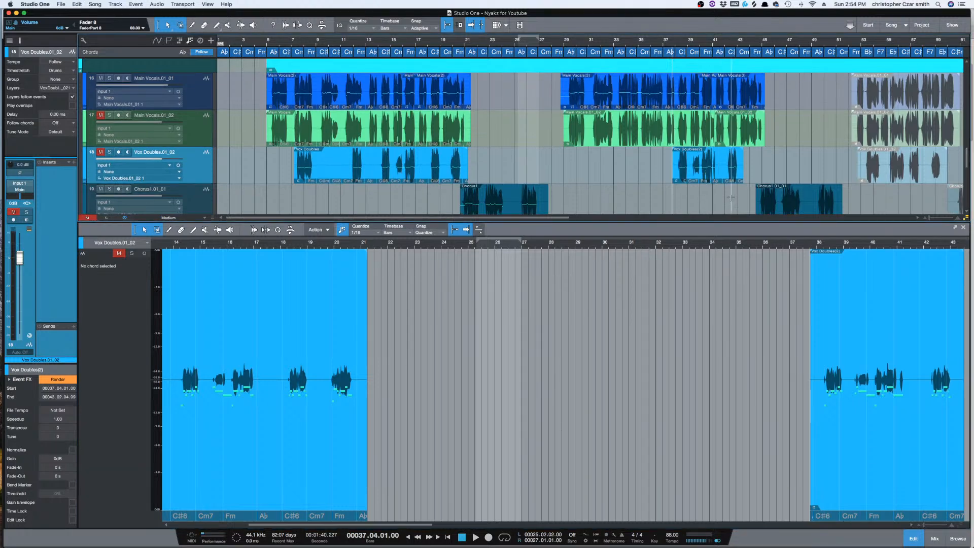
{"action": "double_click", "coordinate": [709, 175]}
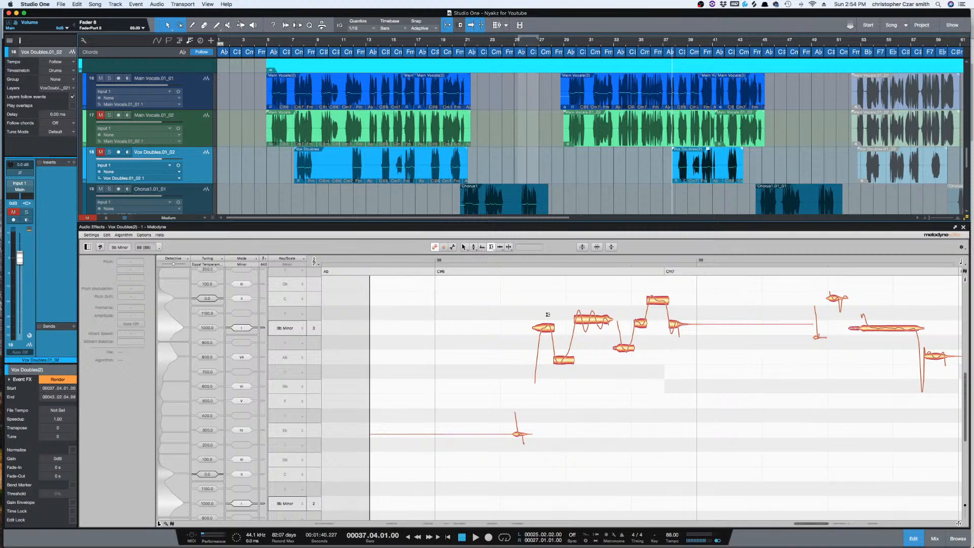
- Correct the pitch of all Vox Doubles notes with Pitch Center at 100 % and Pitch Drift at 53 %
{"action": "left_click_drag", "start_coordinate": [486, 294], "coordinate": [910, 473]}
{"action": "left_click", "coordinate": [580, 247]}
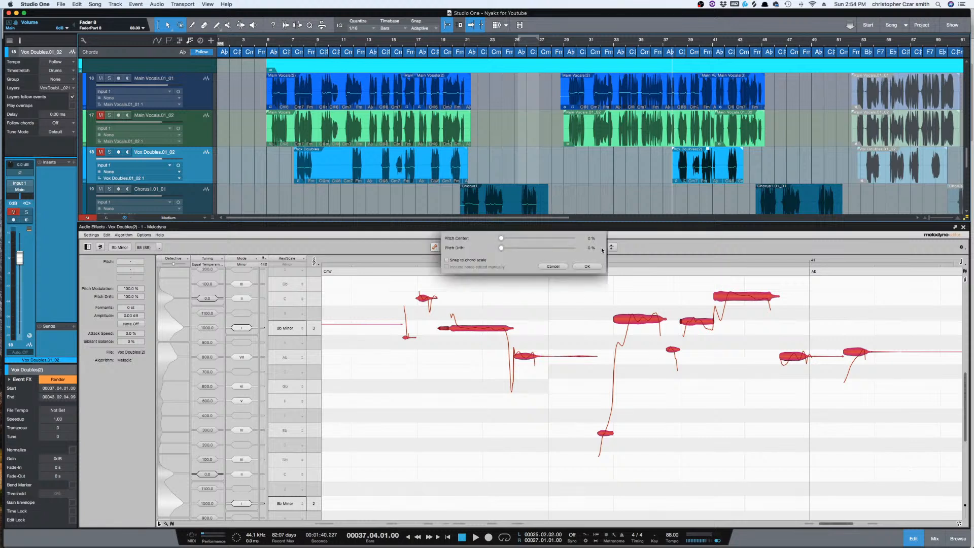
{"action": "left_click", "coordinate": [571, 238]}
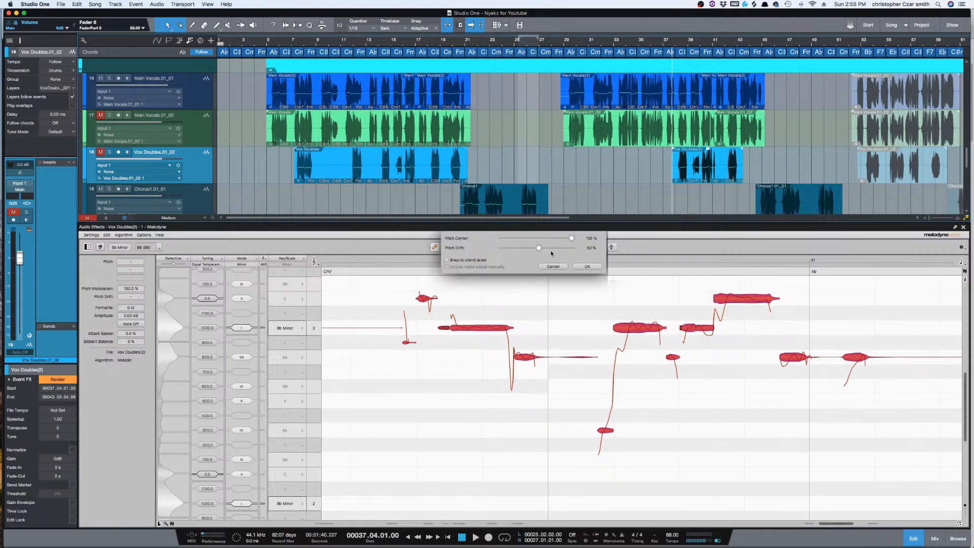
{"action": "left_click", "coordinate": [586, 267]}
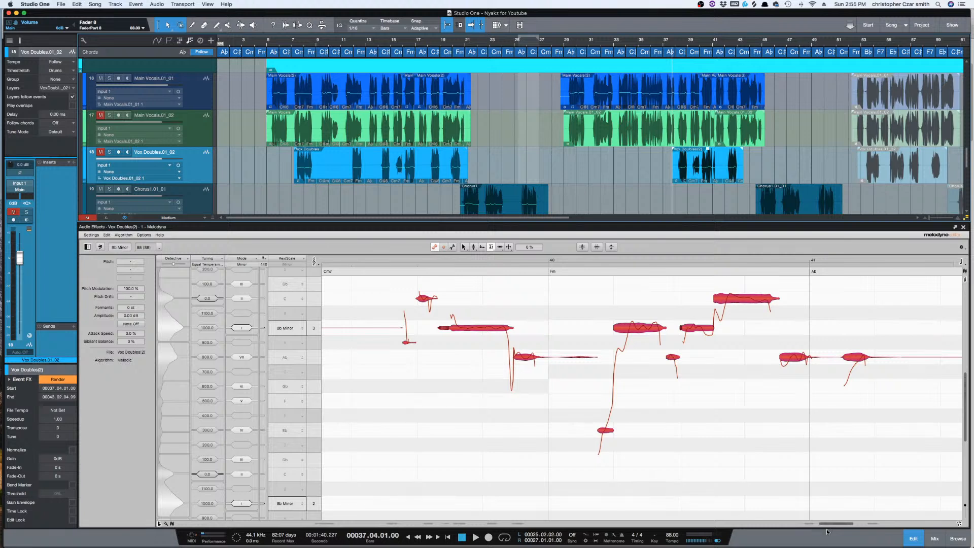
- Move the wrong low note midway between bars 38 and 39 down to Ab 3 with the Pitch tool
{"action": "left_click_drag", "start_coordinate": [833, 525], "coordinate": [812, 527]}
{"action": "left_click", "coordinate": [484, 290]}
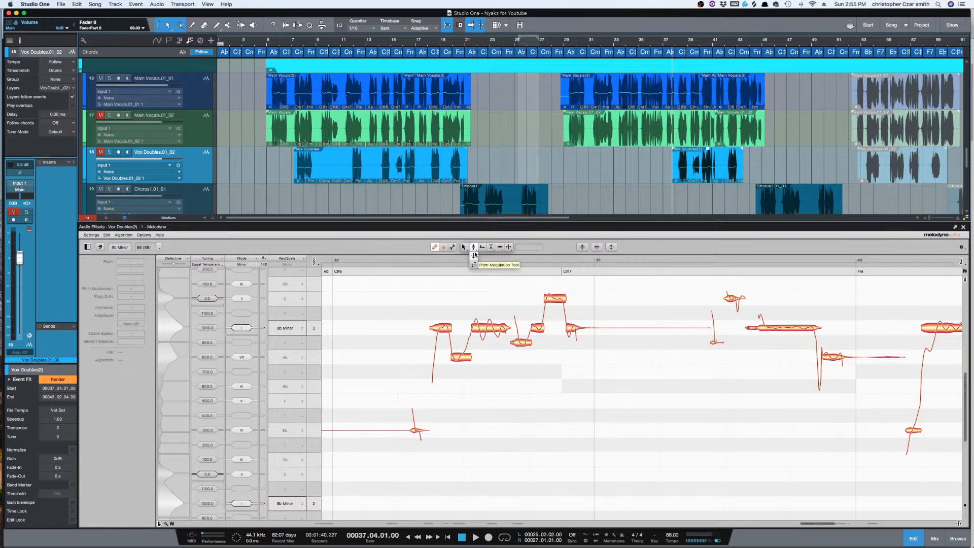
{"action": "left_click", "coordinate": [473, 248]}
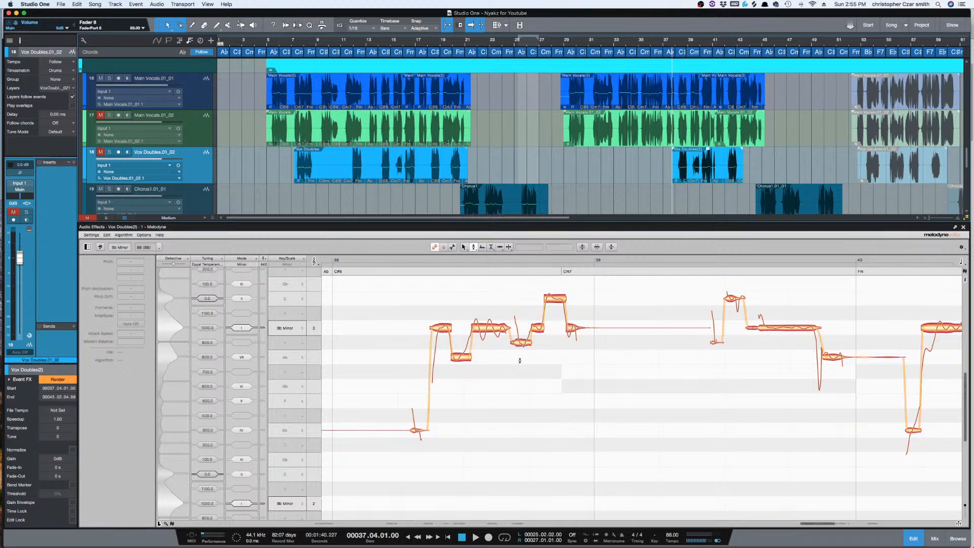
{"action": "left_click_drag", "start_coordinate": [520, 347], "coordinate": [520, 353]}
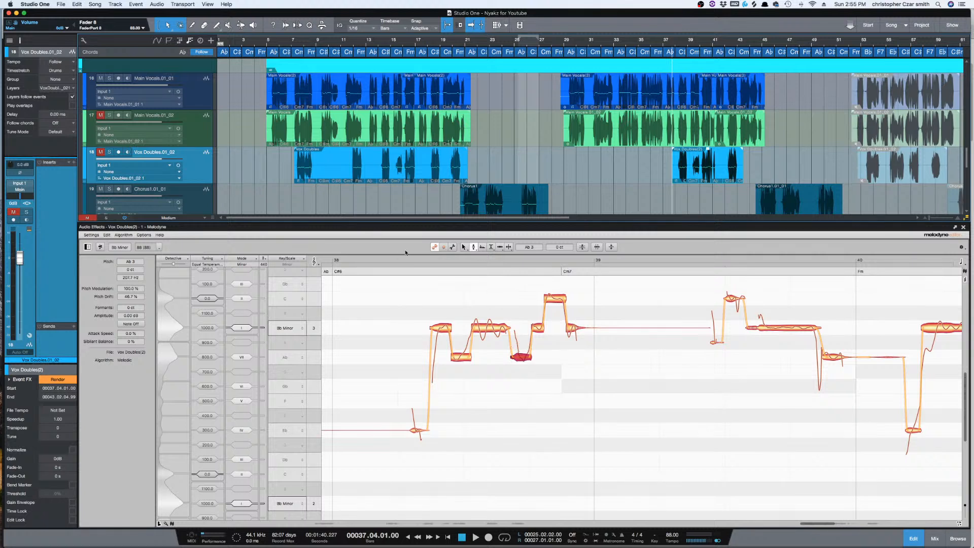
- Play the tuned vocal doubles from bar 38 to check the corrections
{"action": "left_click", "coordinate": [343, 260]}
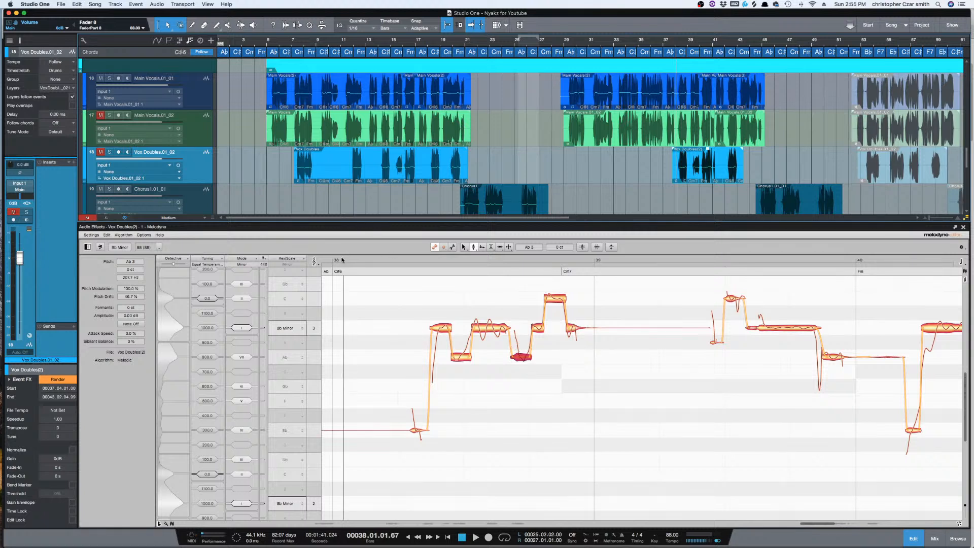
{"action": "key", "text": "space"}
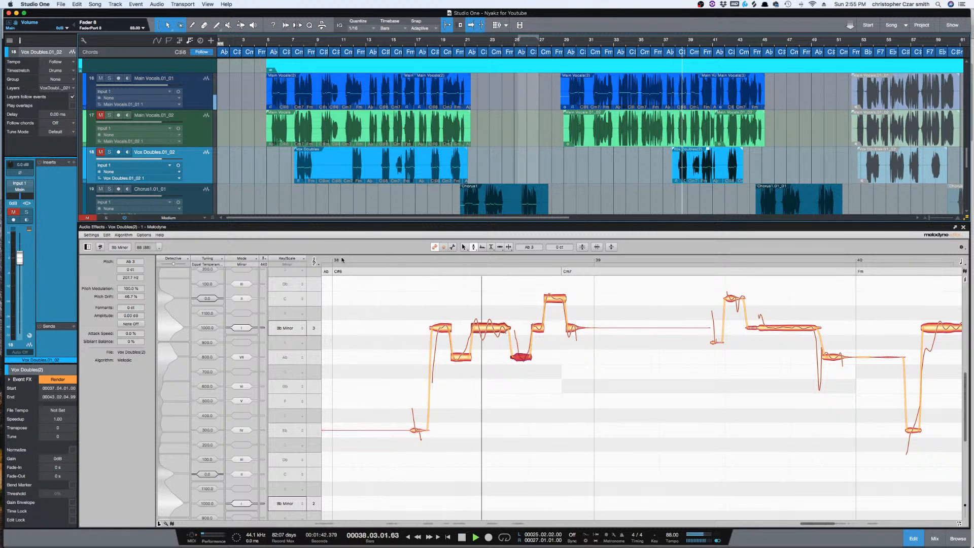
{"action": "left_click", "coordinate": [342, 260]}
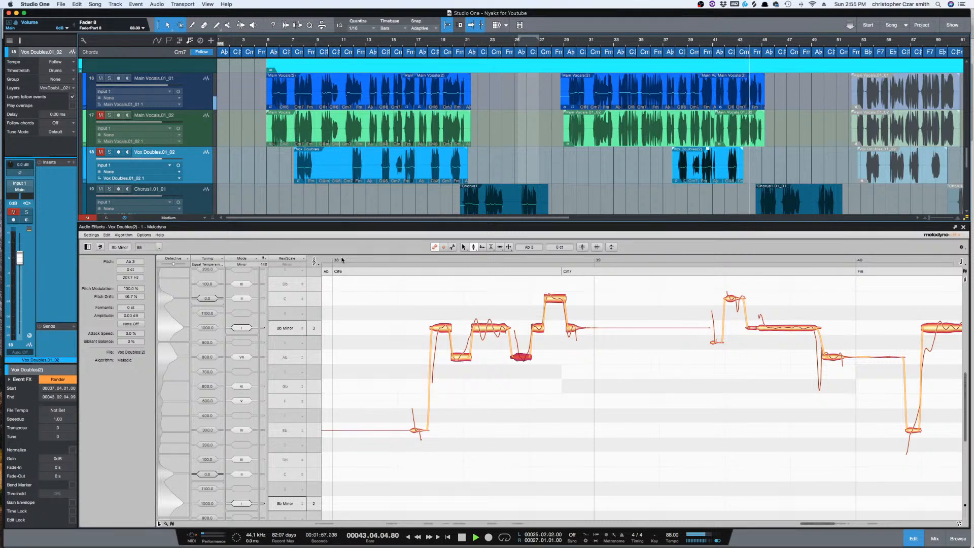
{"action": "left_click", "coordinate": [342, 260]}
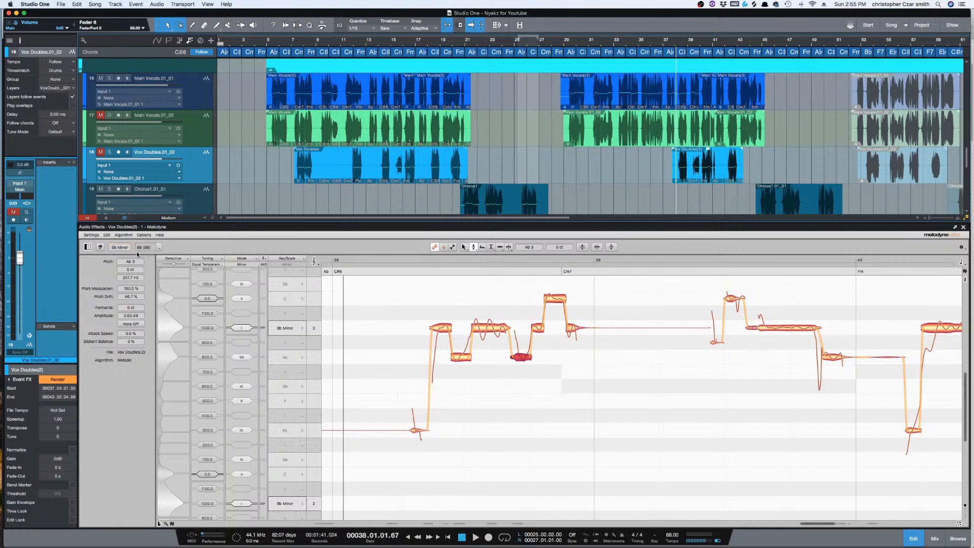
{"action": "left_click", "coordinate": [159, 248]}
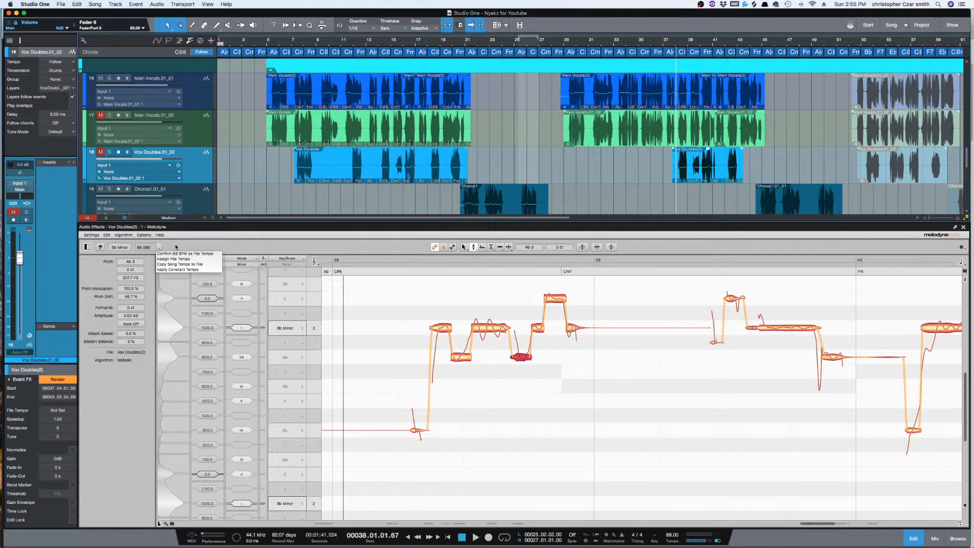
{"action": "left_click", "coordinate": [176, 246]}
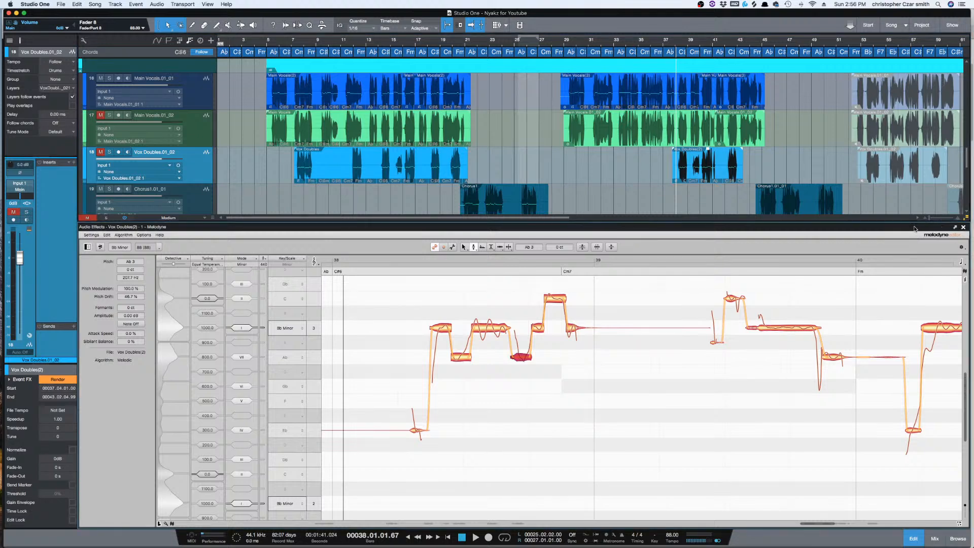
- Close the Melodyne editor and show the whole arrangement from the drum tracks down
{"action": "left_click", "coordinate": [963, 226]}
{"action": "scroll", "coordinate": [632, 276], "scroll_direction": "up", "scroll_amount": 3}
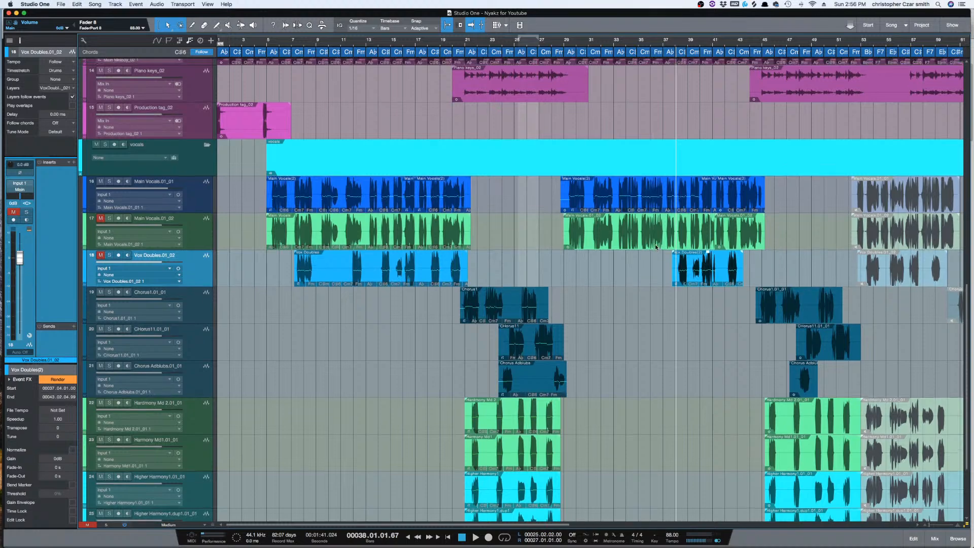
{"action": "scroll", "coordinate": [629, 277], "scroll_direction": "up", "scroll_amount": 2}
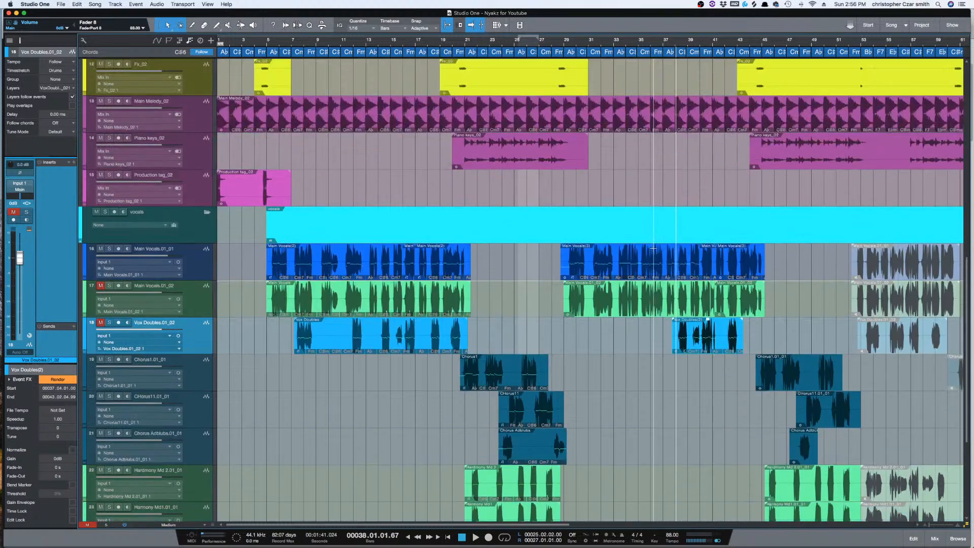
{"action": "key", "text": "w"}
{"action": "key", "text": "shift+w"}
{"action": "scroll", "coordinate": [631, 263], "scroll_direction": "up", "scroll_amount": 5}
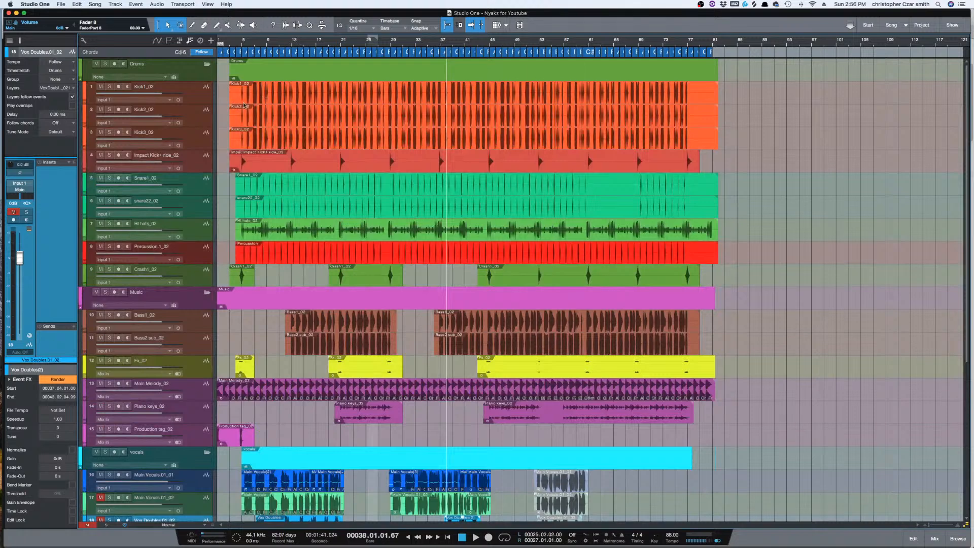
- Select the Kick1_02, Kick2_02 and Kick3_02 tracks one after another
{"action": "left_click", "coordinate": [197, 97]}
{"action": "left_click", "coordinate": [196, 120]}
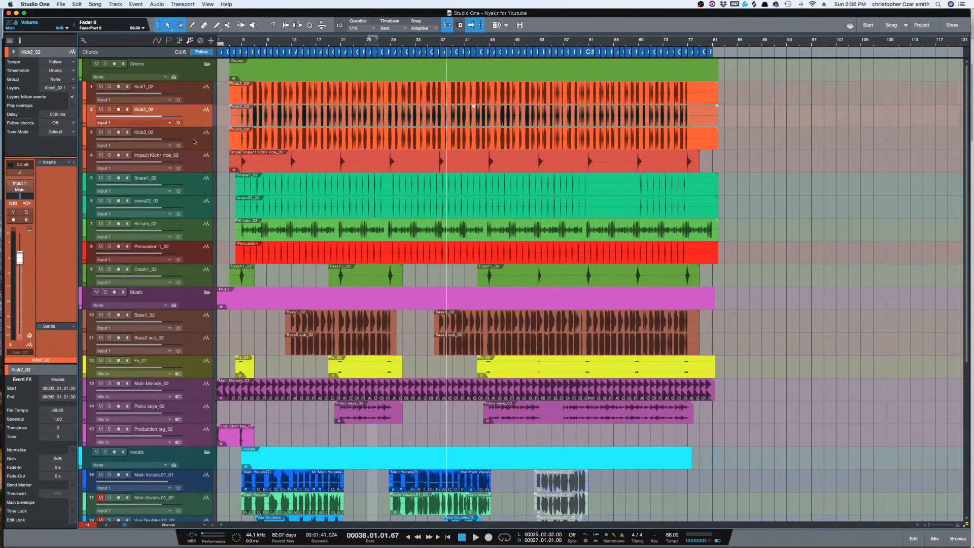
{"action": "left_click", "coordinate": [193, 143]}
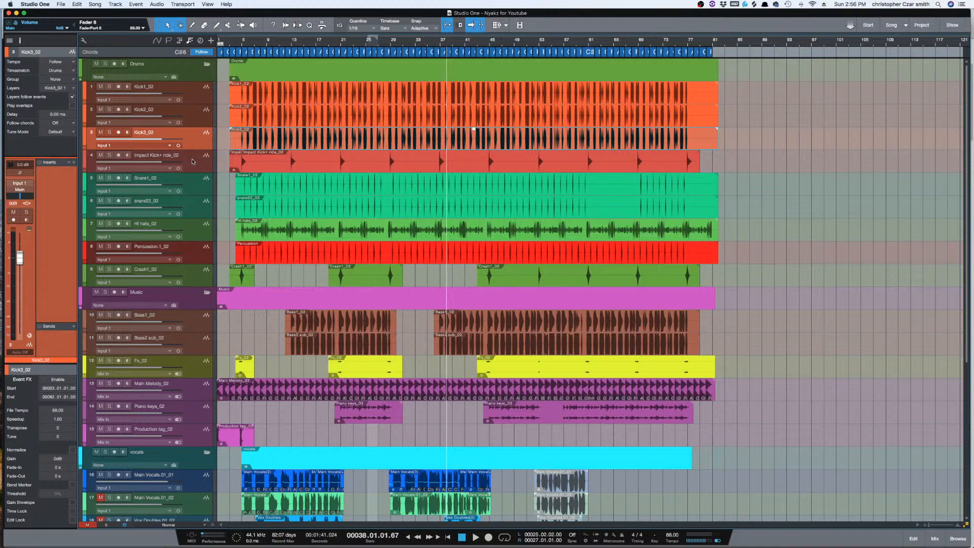
- Solo the Impact Kick+ ride_02 track and audition it from around bar 11
{"action": "left_click", "coordinate": [194, 162]}
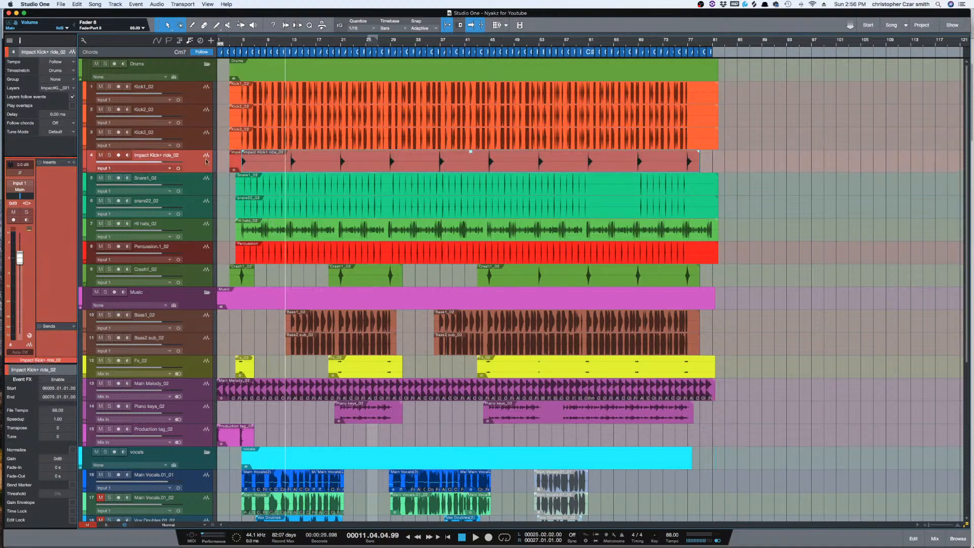
{"action": "left_click", "coordinate": [110, 154]}
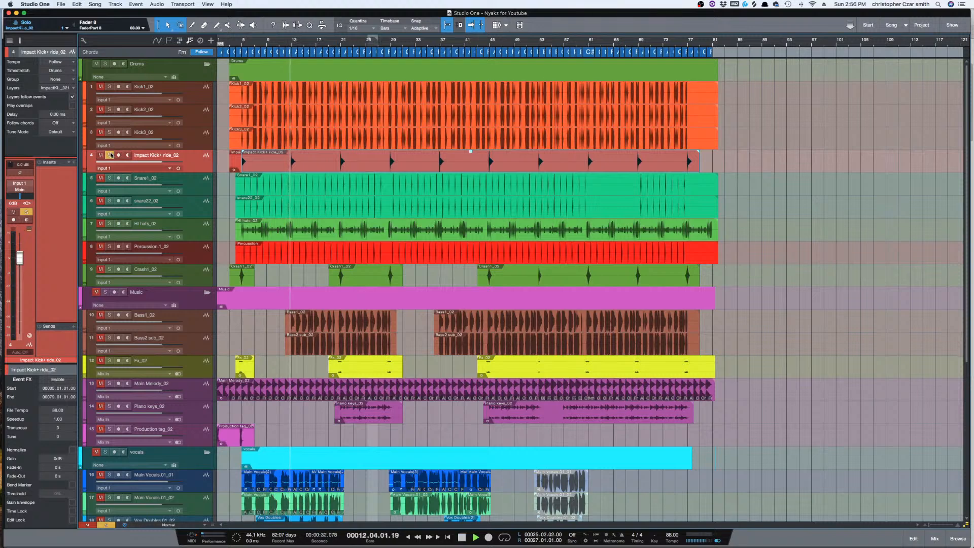
{"action": "key", "text": "space"}
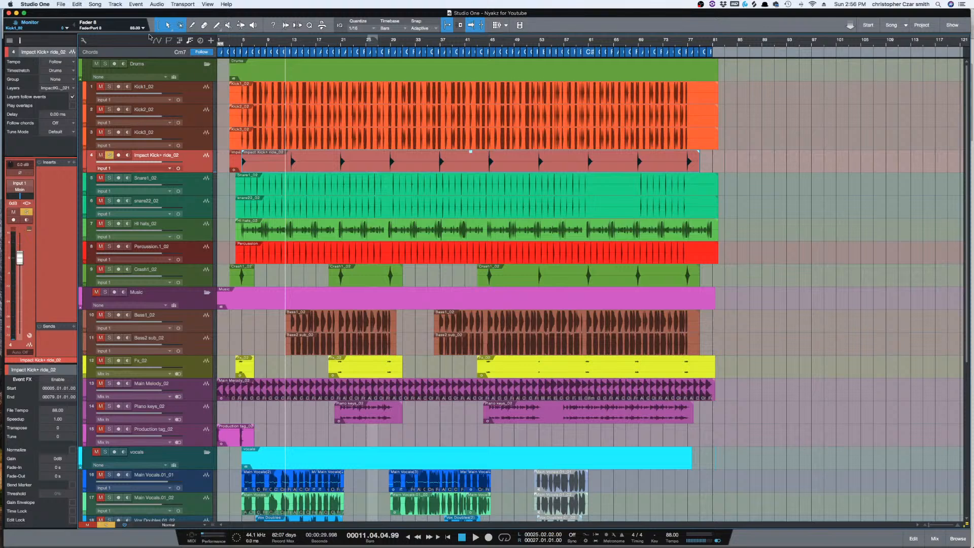
- Also solo the three kick tracks and place the playhead just after bar 12, before the impact kick
{"action": "key", "text": "e"}
{"action": "key", "text": "e"}
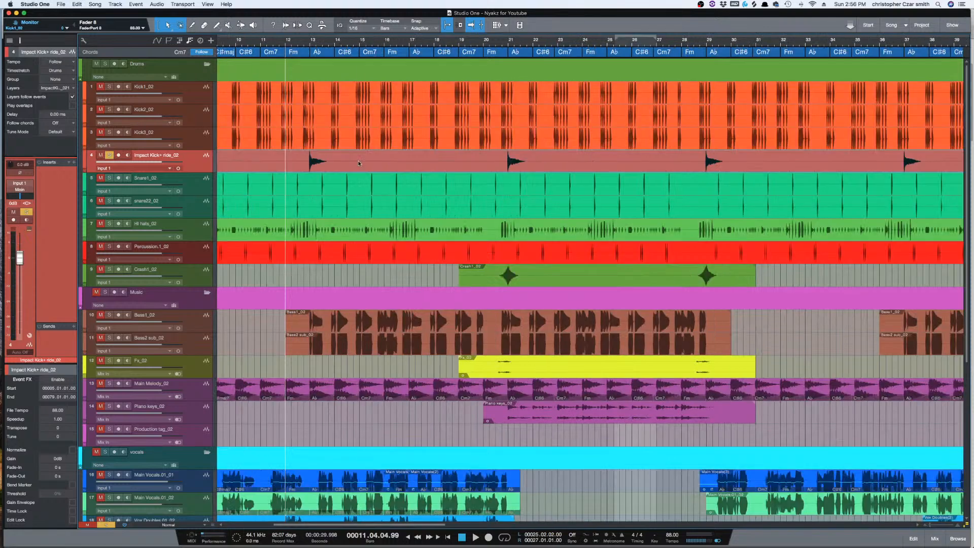
{"action": "left_click", "coordinate": [109, 132]}
{"action": "left_click", "coordinate": [109, 109]}
{"action": "left_click", "coordinate": [109, 87]}
{"action": "left_click", "coordinate": [297, 112]}
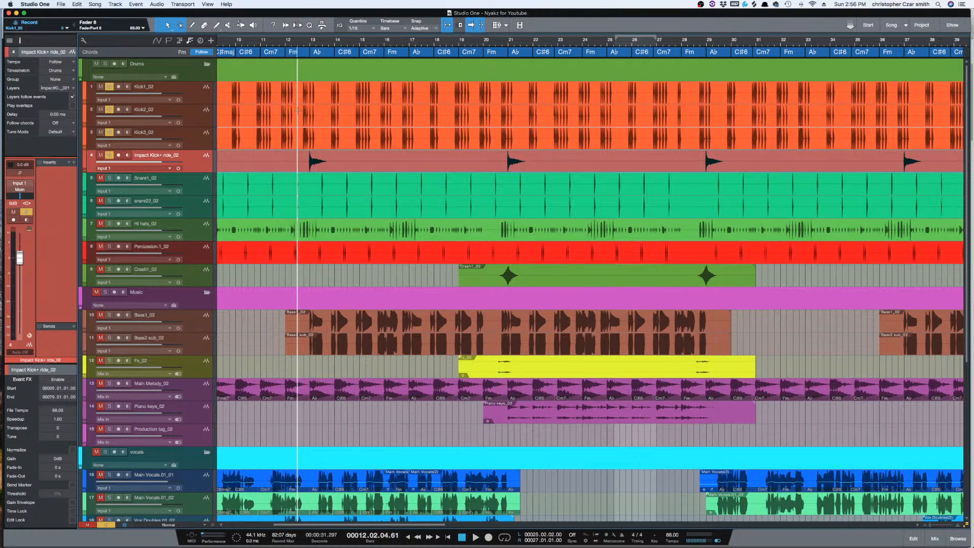
- Audition the soloed kick tracks with the impact kick from just after bar 12, playing the passage twice
{"action": "key", "text": "space"}
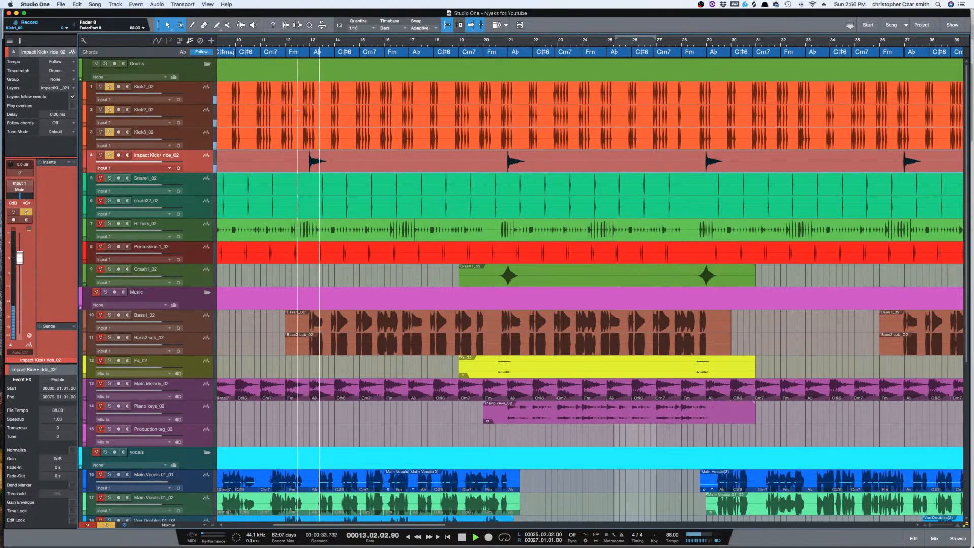
{"action": "key", "text": "space"}
{"action": "key", "text": "space"}
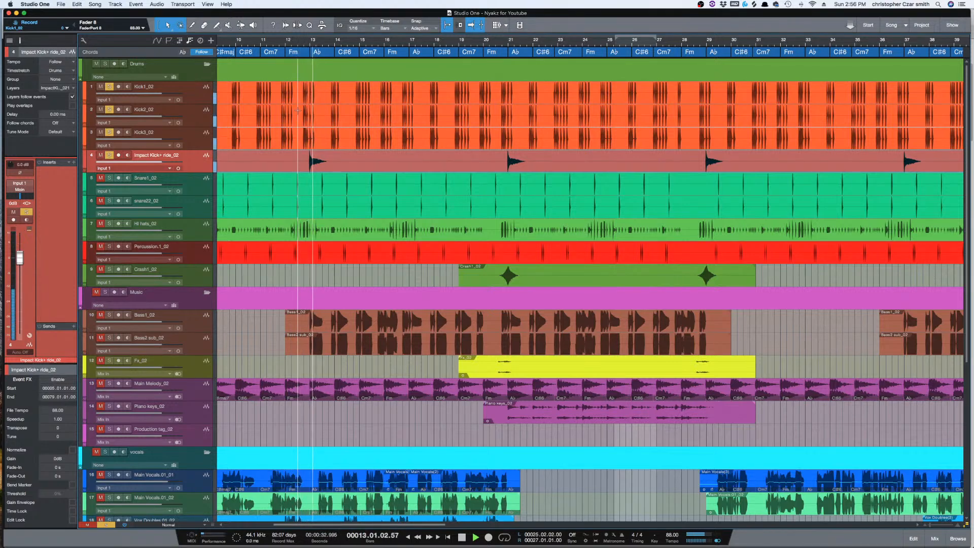
{"action": "key", "text": "space"}
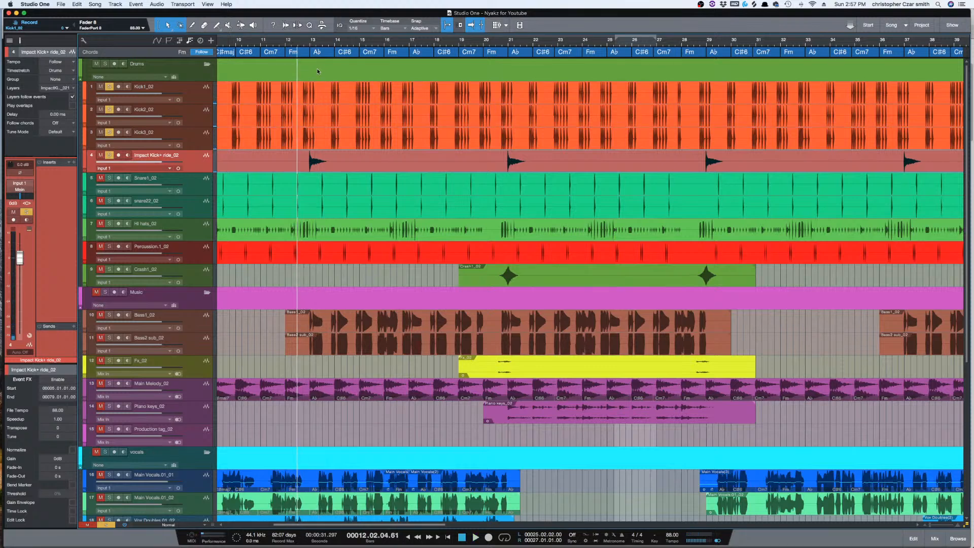
- Examine how the impact kick hit at bar 13 lines up with the kick hits above it
{"action": "key", "text": "shift+e"}
{"action": "key", "text": "e"}
{"action": "key", "text": "e"}
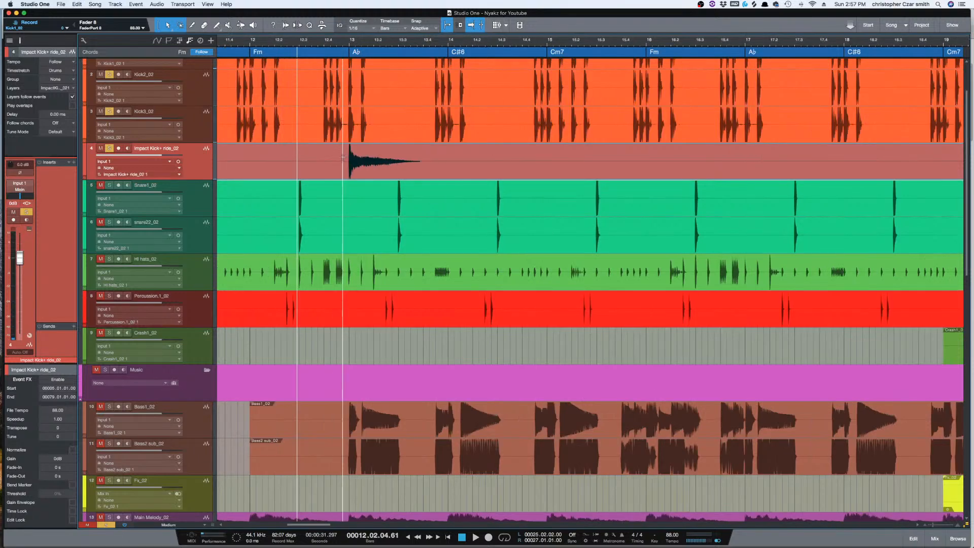
{"action": "key", "text": "e"}
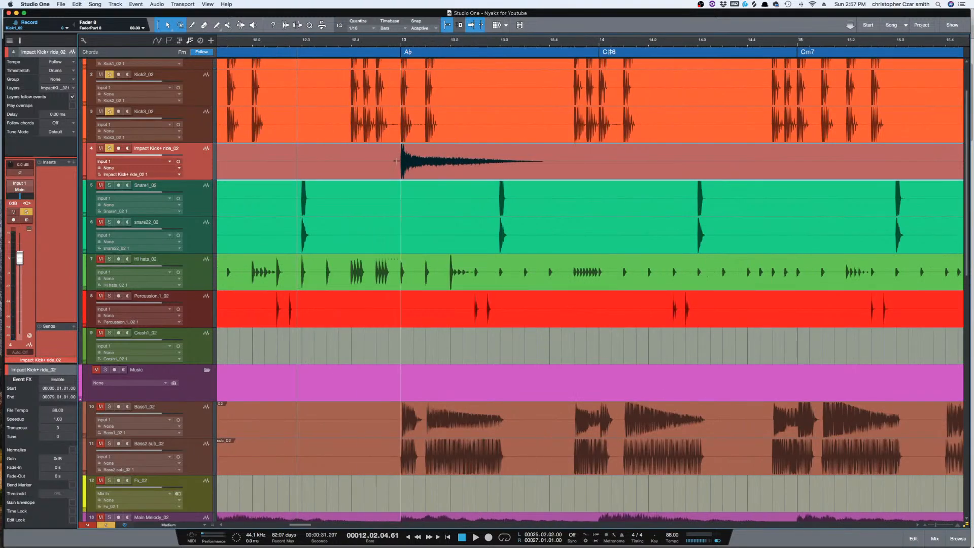
{"action": "key", "text": "w"}
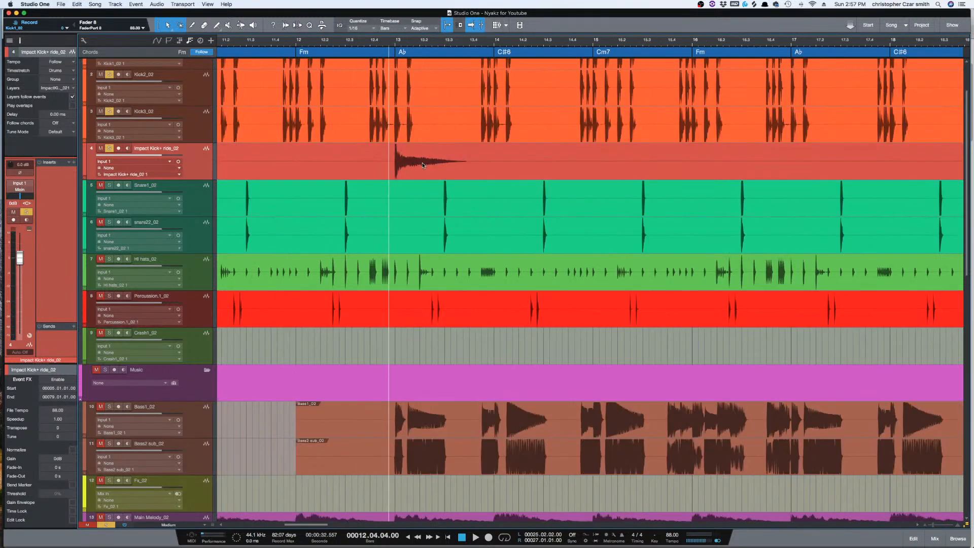
{"action": "key", "text": "w"}
{"action": "key", "text": "w"}
{"action": "key", "text": "w"}
{"action": "key", "text": "w"}
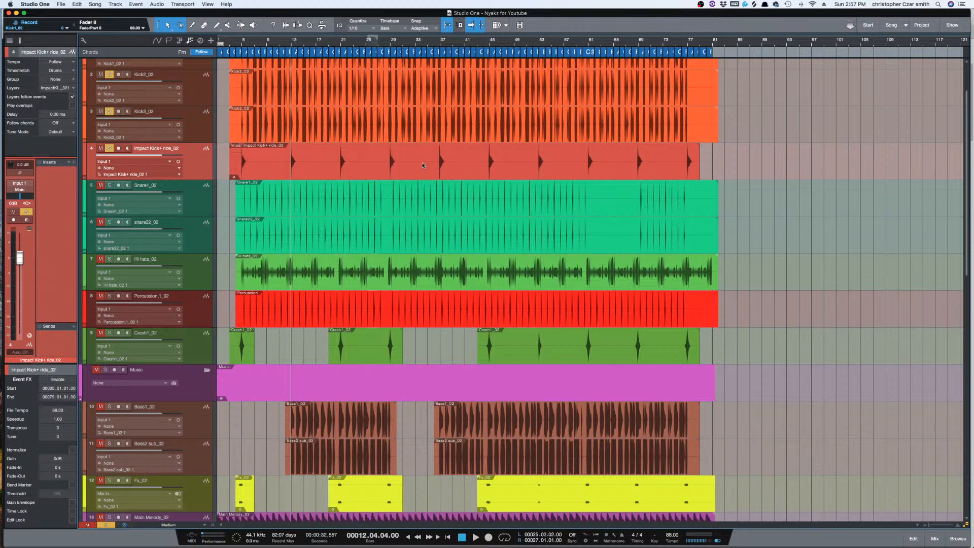
- Split the first impact kick hit into its own event, from bar 4.3 to bar 6.2
{"action": "key", "text": "e"}
{"action": "scroll", "coordinate": [372, 202], "scroll_direction": "left", "scroll_amount": 3}
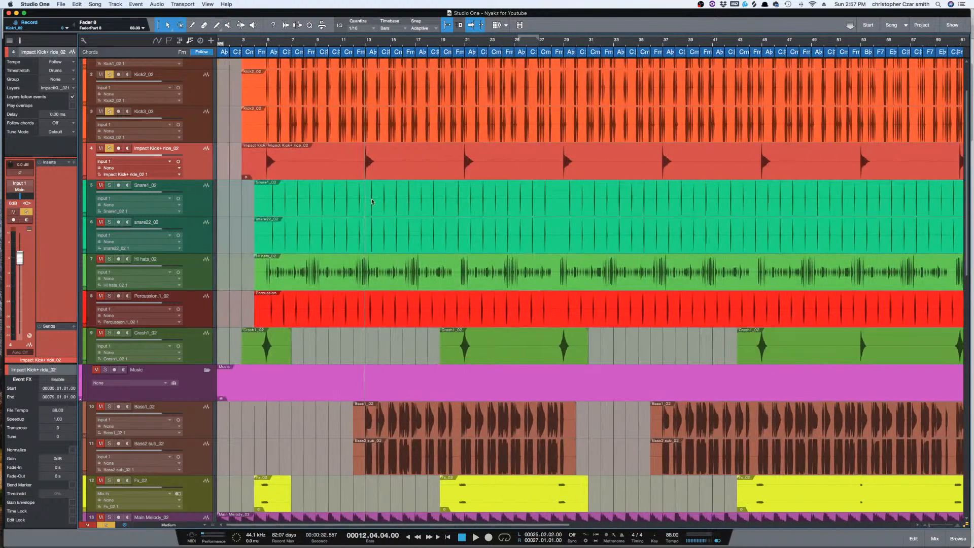
{"action": "left_click_drag", "start_coordinate": [261, 160], "coordinate": [277, 160]}
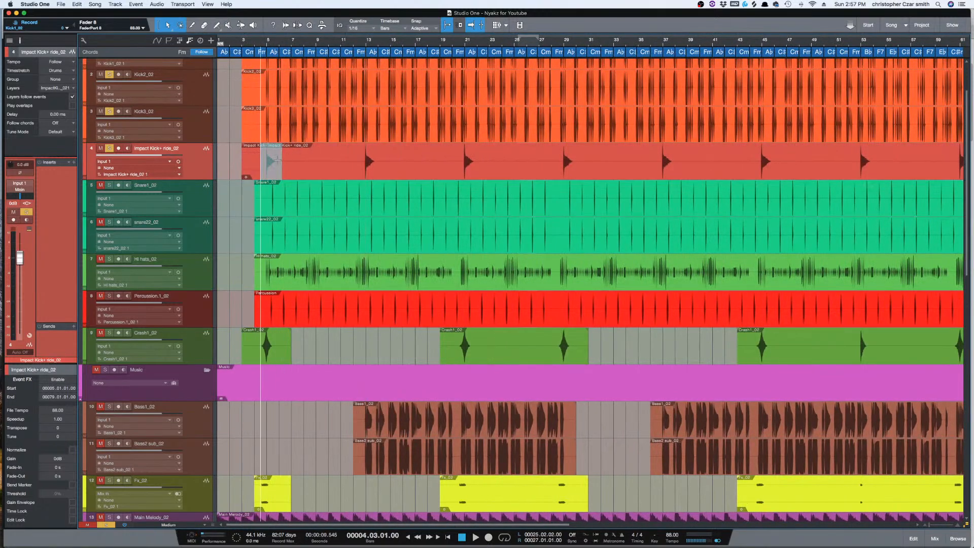
{"action": "double_click", "coordinate": [273, 160]}
{"action": "left_click", "coordinate": [320, 170]}
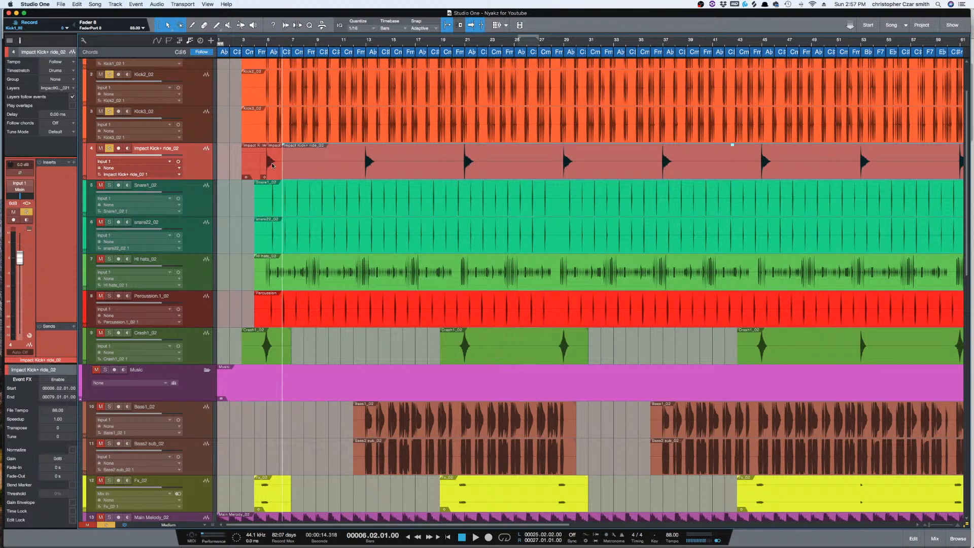
{"action": "left_click", "coordinate": [264, 165]}
{"action": "left_click", "coordinate": [285, 164]}
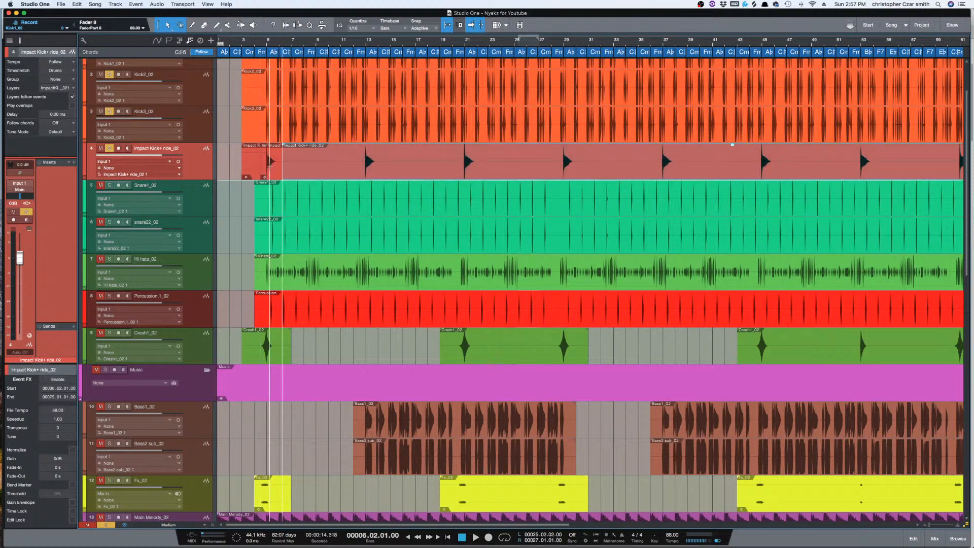
{"action": "left_click", "coordinate": [234, 171]}
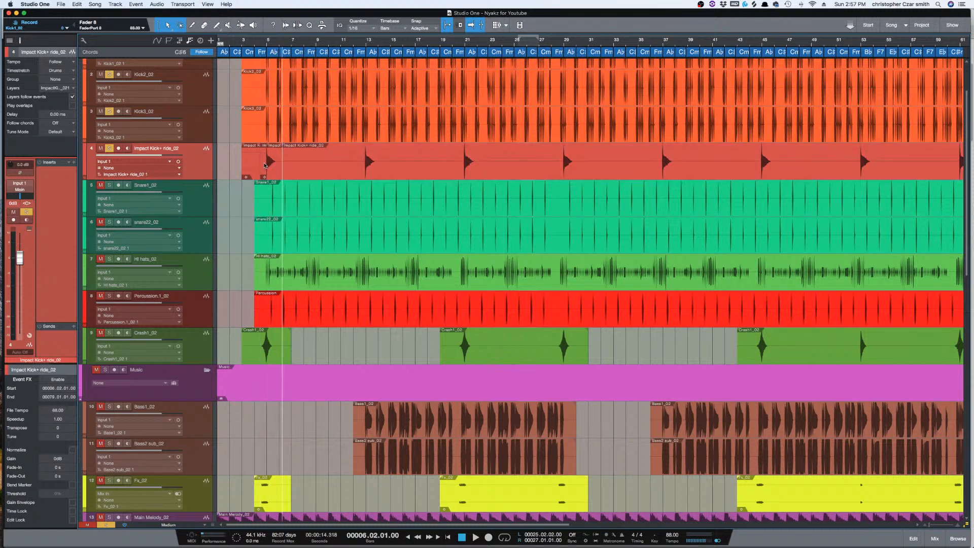
- Remove the silent portion before the first impact kick hit so its event starts at bar 5
{"action": "left_click", "coordinate": [265, 164]}
{"action": "key", "text": "Delete"}
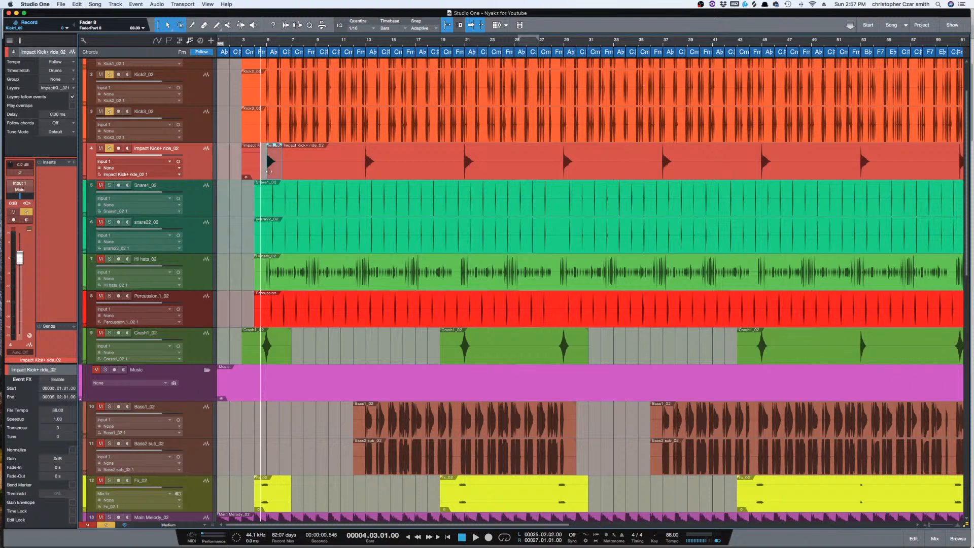
{"action": "key", "text": "e"}
{"action": "left_click", "coordinate": [273, 170]}
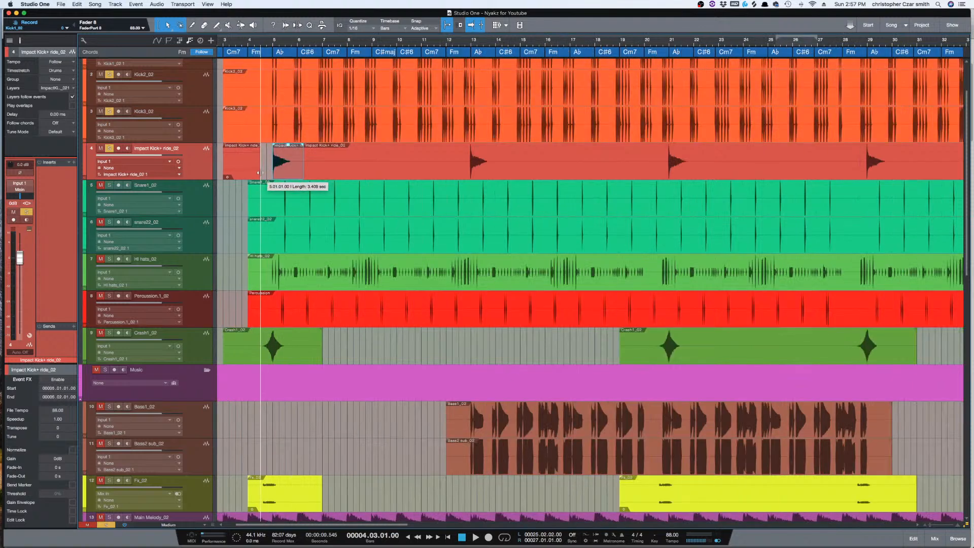
{"action": "left_click_drag", "start_coordinate": [273, 160], "coordinate": [261, 160]}
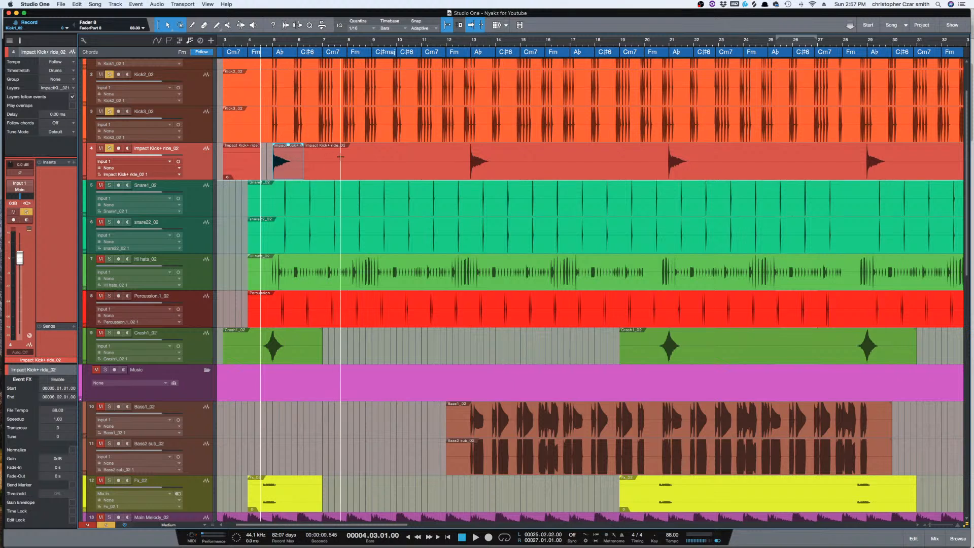
{"action": "key", "text": "super+z"}
- Delete the separated first impact hit and extend the following event's start back to bar 5
{"action": "left_click", "coordinate": [274, 161]}
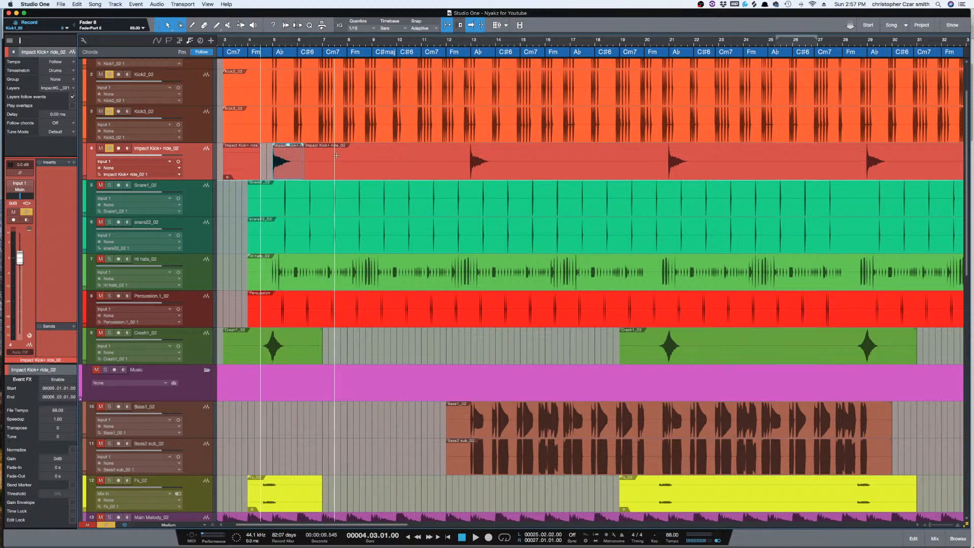
{"action": "key", "text": "Delete"}
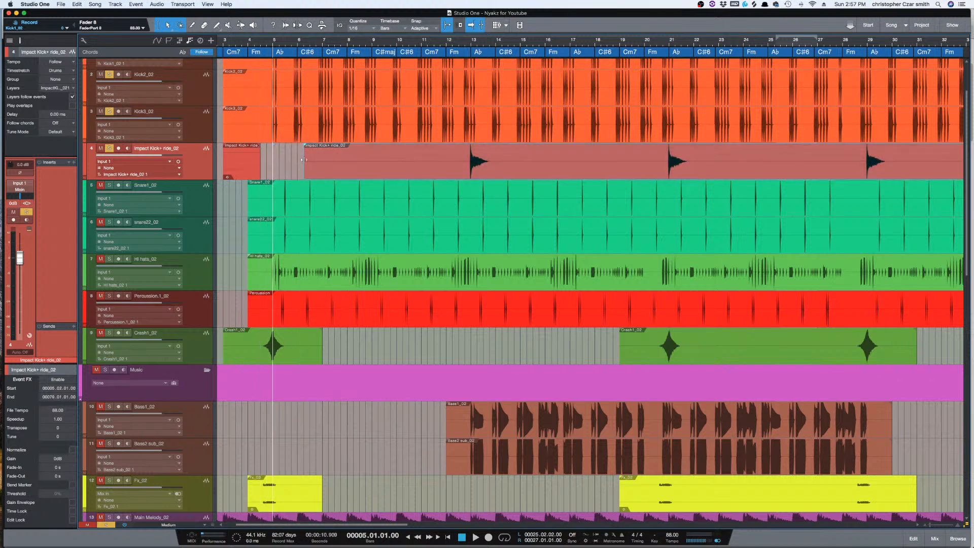
{"action": "left_click_drag", "start_coordinate": [304, 160], "coordinate": [273, 164]}
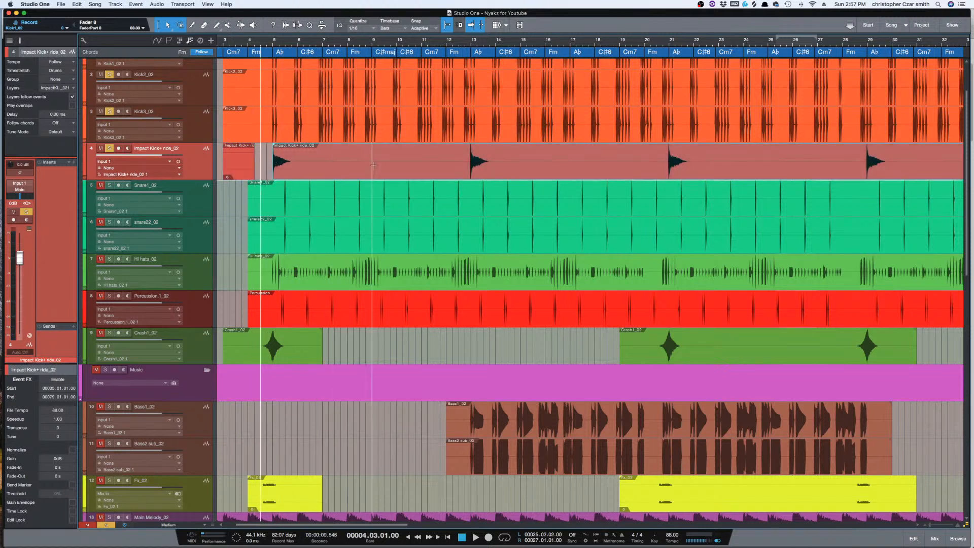
- Undo the splits, deletions and trims made around the first impact kick hit
{"action": "key", "text": "super+z"}
{"action": "key", "text": "super+z"}
{"action": "key", "text": "super+z"}
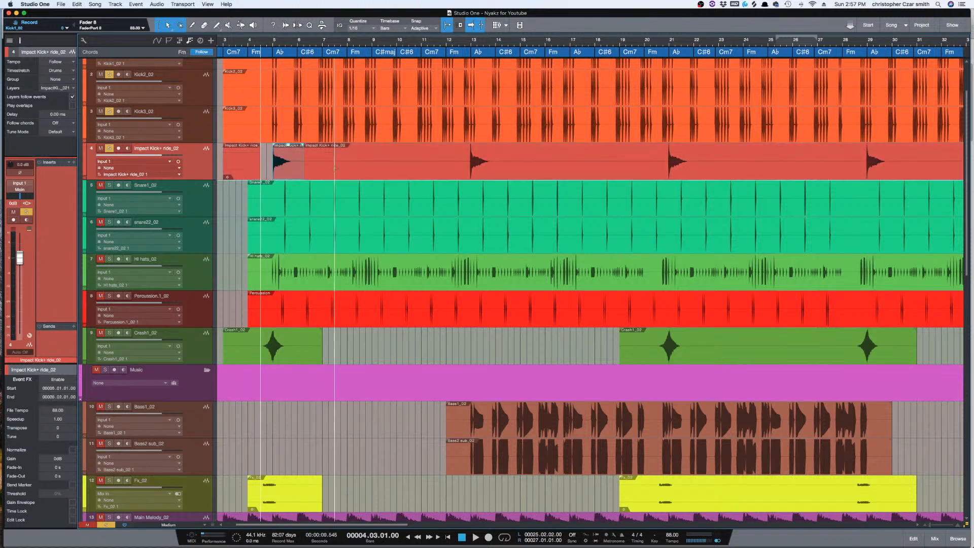
{"action": "key", "text": "super+z"}
{"action": "key", "text": "super+z"}
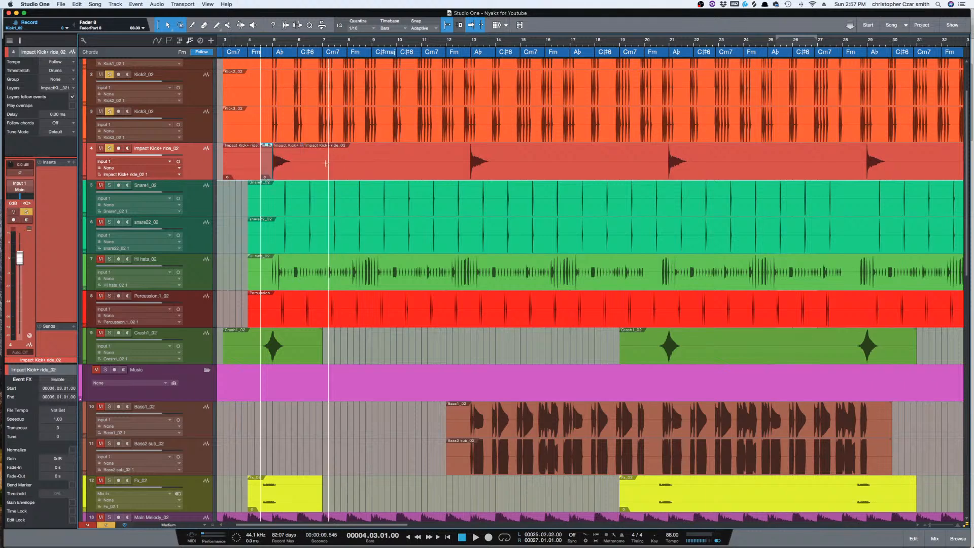
- Try to range-select the impact kick hits around bars 5 and 13 on the Impact Kick+ ride_02 track
{"action": "left_click", "coordinate": [296, 163]}
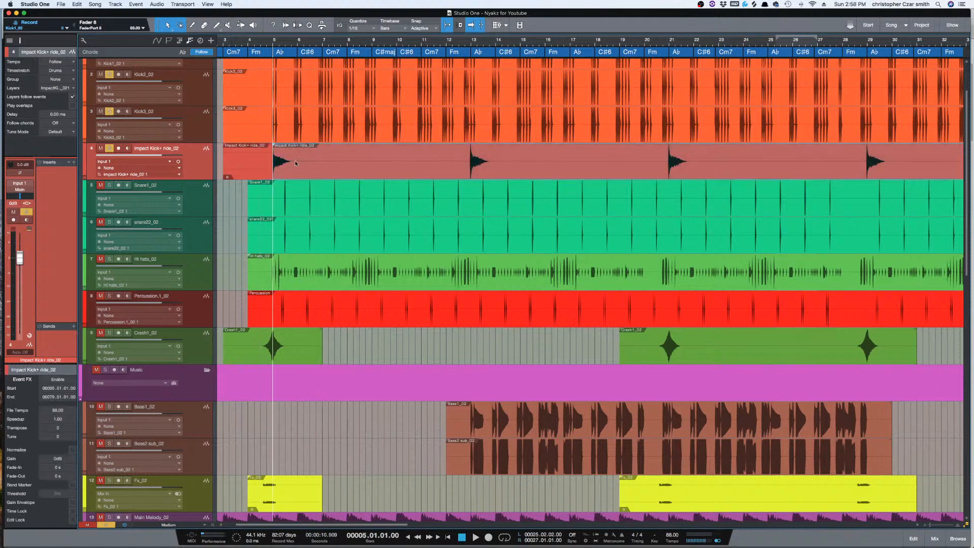
{"action": "left_click", "coordinate": [457, 157]}
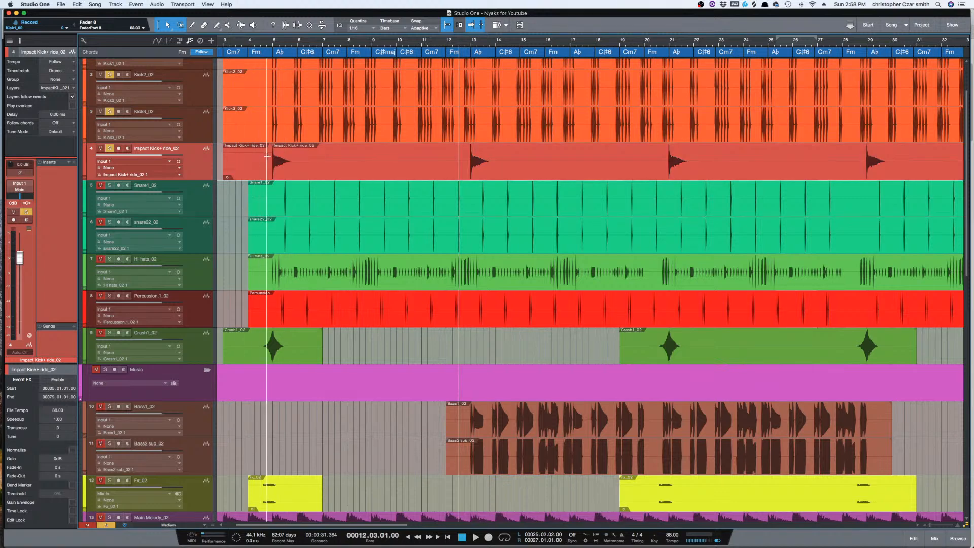
{"action": "key", "text": "e"}
{"action": "key", "text": "w"}
{"action": "left_click_drag", "start_coordinate": [266, 158], "coordinate": [298, 162]}
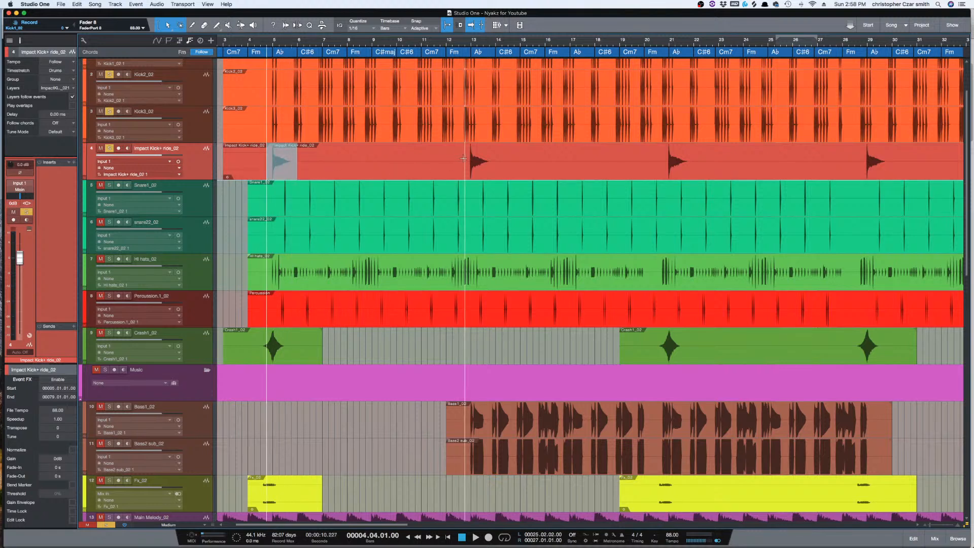
{"action": "left_click", "coordinate": [463, 159]}
{"action": "left_click", "coordinate": [462, 162]}
{"action": "left_click", "coordinate": [266, 158]}
{"action": "left_click", "coordinate": [299, 163]}
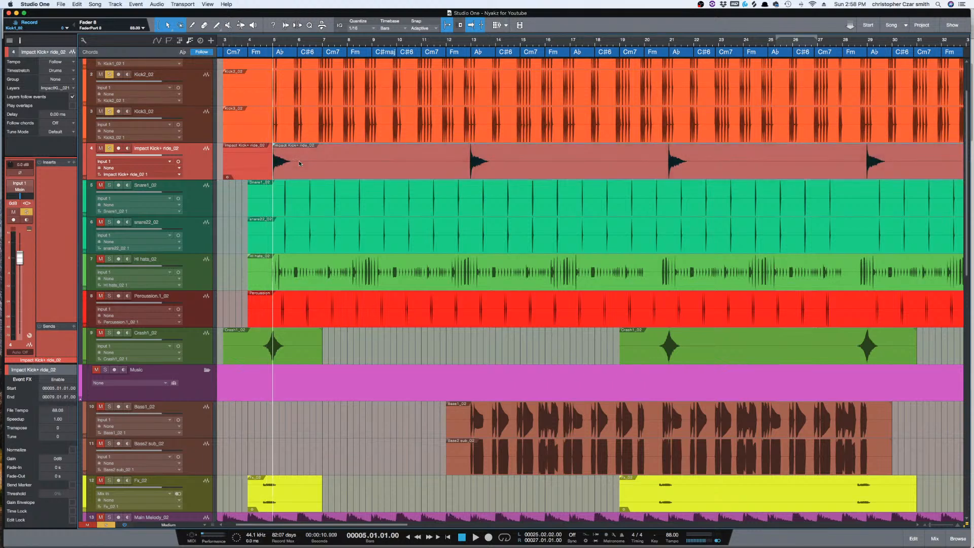
{"action": "left_click_drag", "start_coordinate": [298, 159], "coordinate": [267, 160]}
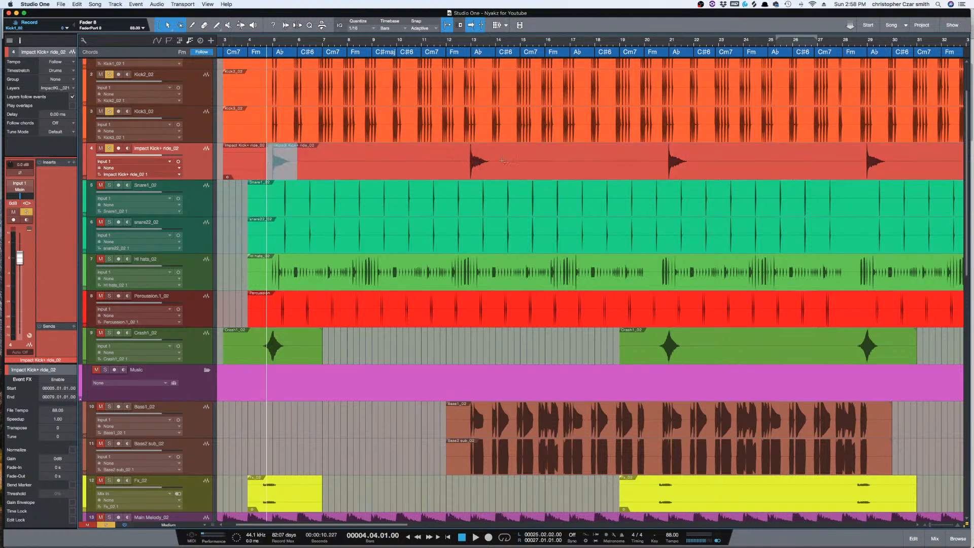
- Range-select the impact kick hits at bars 5, 13, 21 and 29 together on the Impact Kick+ ride_02 track
{"action": "left_click_drag", "start_coordinate": [503, 160], "coordinate": [459, 162]}
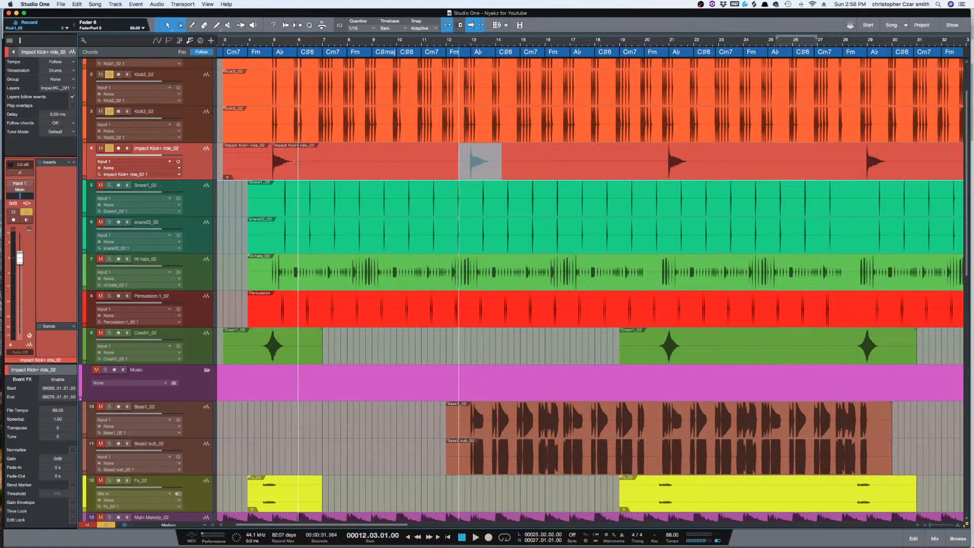
{"action": "left_click_drag", "start_coordinate": [295, 162], "coordinate": [267, 162]}
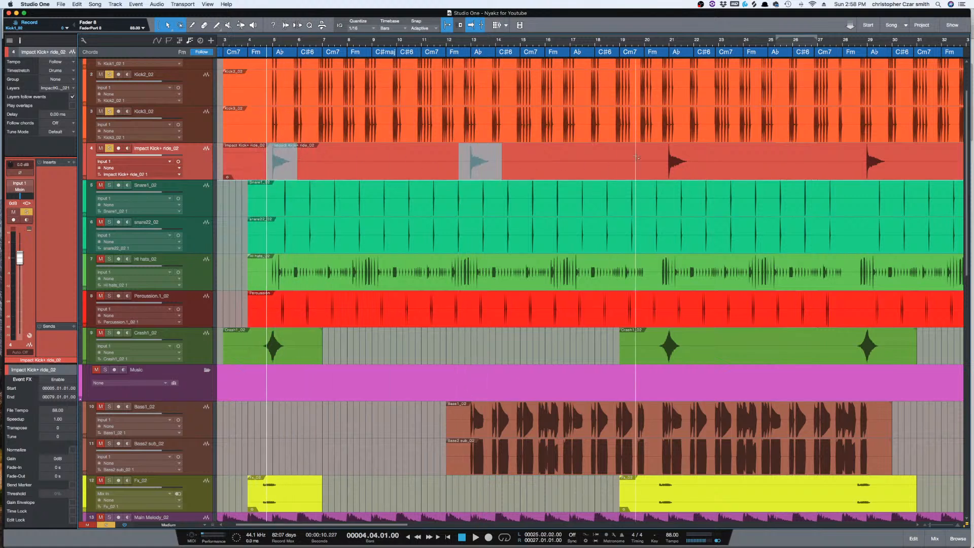
{"action": "left_click_drag", "start_coordinate": [663, 161], "coordinate": [741, 161]}
{"action": "scroll", "coordinate": [672, 189], "scroll_direction": "right", "scroll_amount": 5}
{"action": "scroll", "coordinate": [749, 175], "scroll_direction": "right", "scroll_amount": 5}
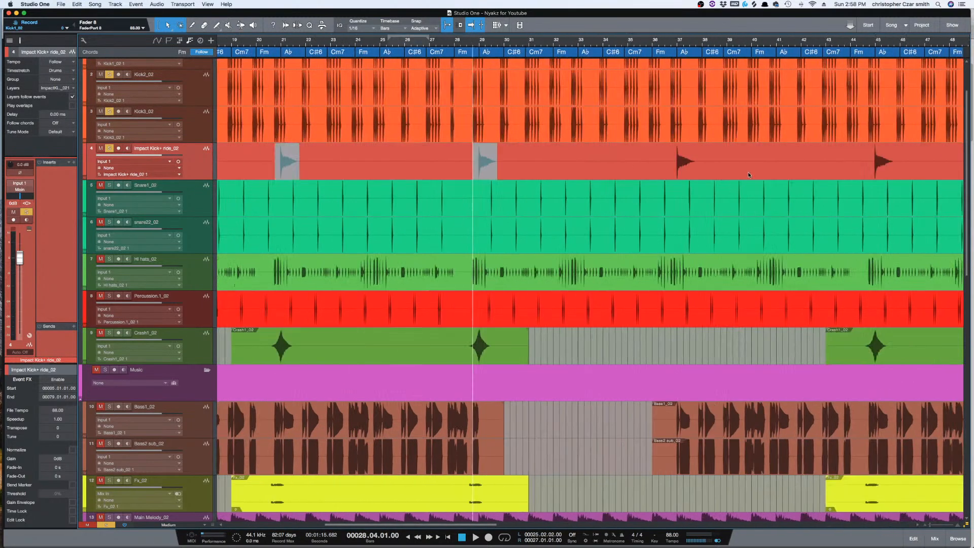
- Add the impact kick hits at bars 37, 45 and 53 to the range selection
{"action": "left_click_drag", "start_coordinate": [671, 162], "coordinate": [696, 161]}
{"action": "scroll", "coordinate": [696, 162], "scroll_direction": "right", "scroll_amount": 1}
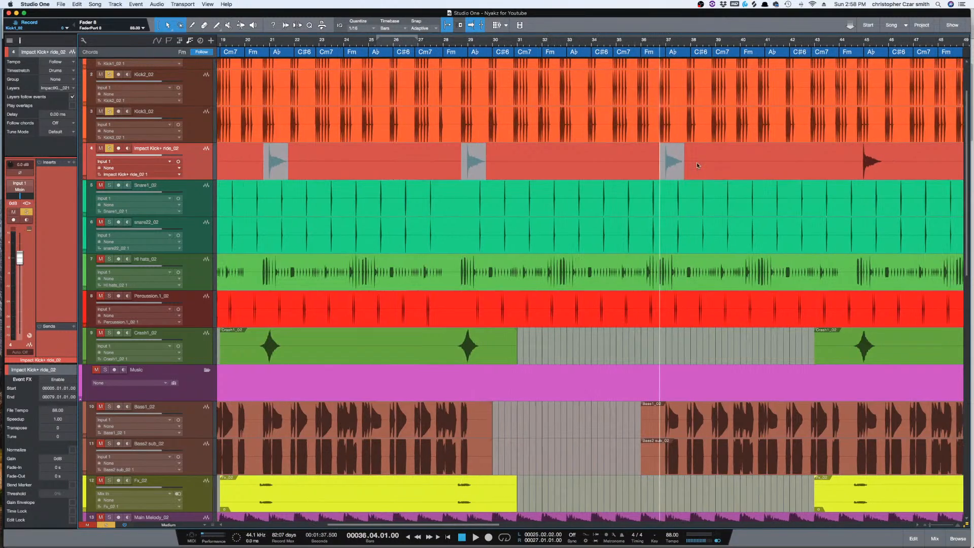
{"action": "scroll", "coordinate": [696, 163], "scroll_direction": "right", "scroll_amount": 5}
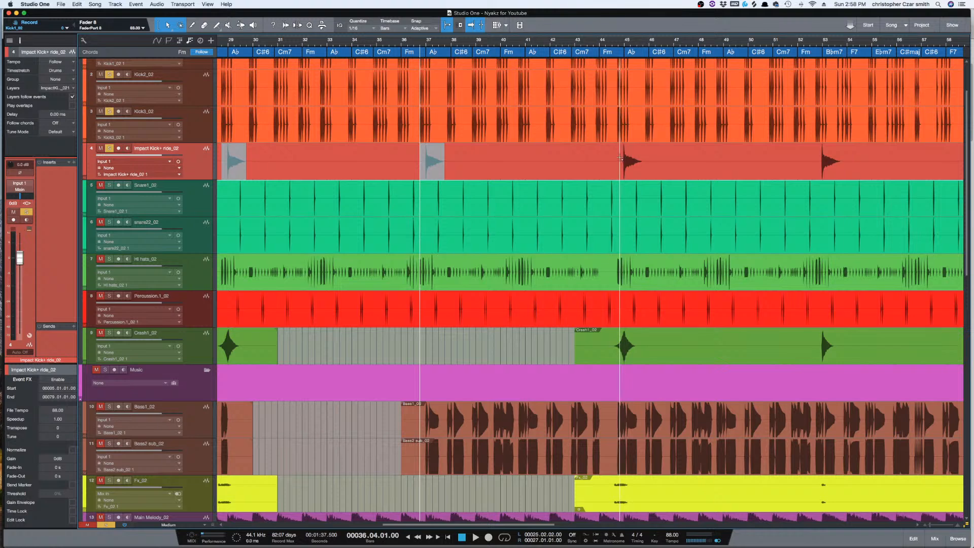
{"action": "left_click_drag", "start_coordinate": [620, 160], "coordinate": [642, 161]}
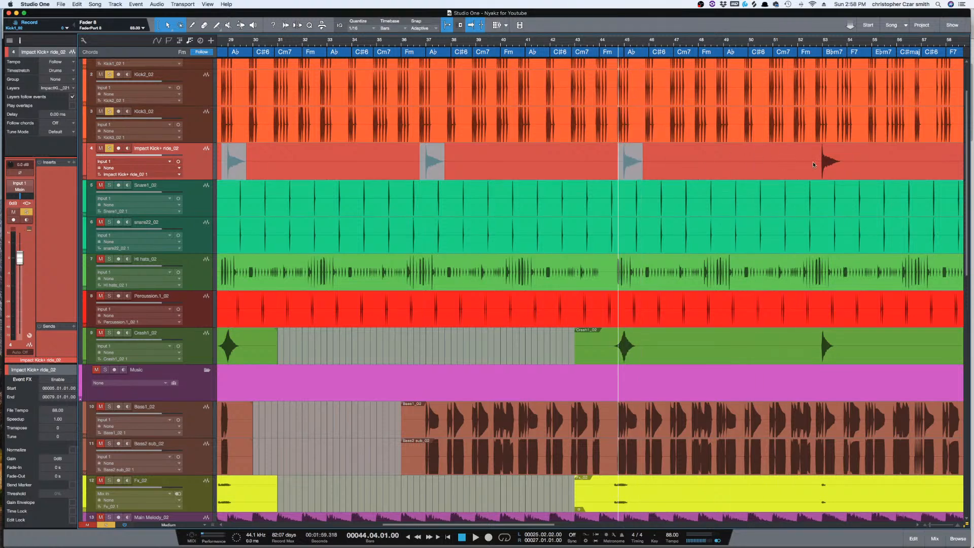
{"action": "left_click_drag", "start_coordinate": [818, 161], "coordinate": [839, 162]}
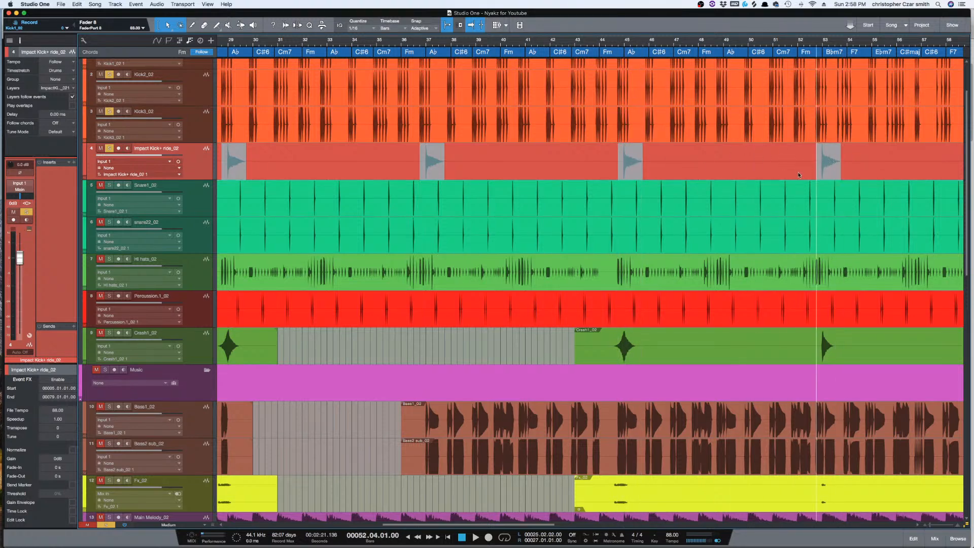
- Check the remaining impact kick hits up to the song's end and show the whole arrangement
{"action": "scroll", "coordinate": [793, 174], "scroll_direction": "right", "scroll_amount": 5}
{"action": "scroll", "coordinate": [789, 176], "scroll_direction": "right", "scroll_amount": 5}
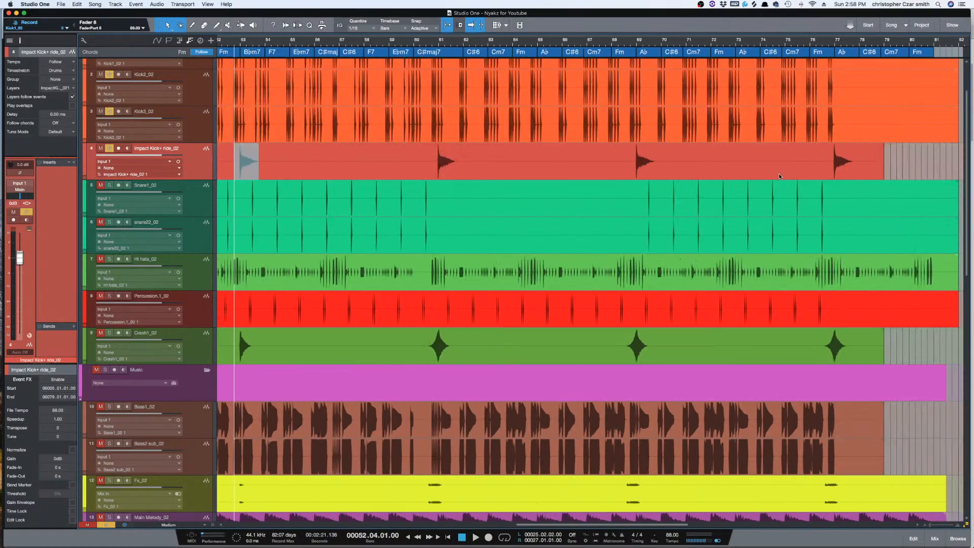
{"action": "scroll", "coordinate": [576, 184], "scroll_direction": "left", "scroll_amount": 15}
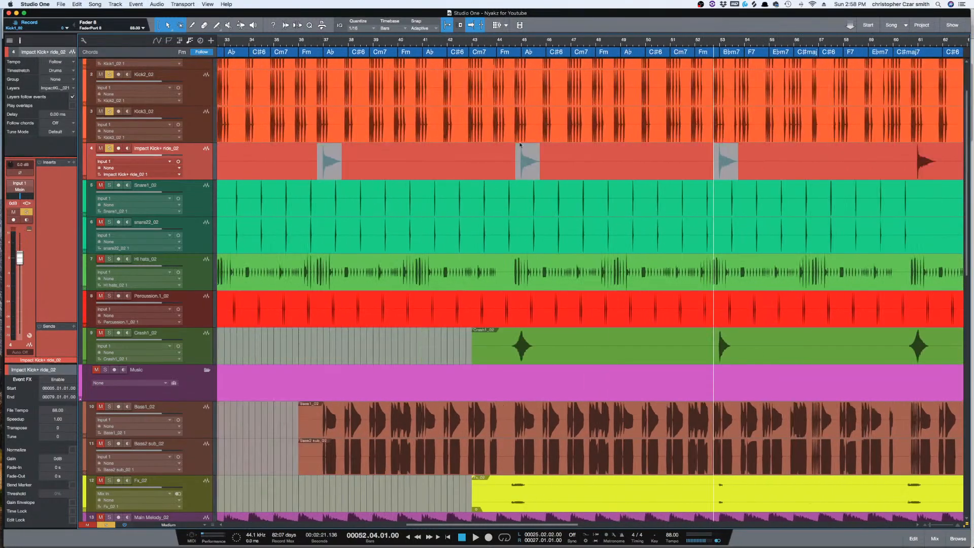
{"action": "key", "text": "w"}
{"action": "key", "text": "w"}
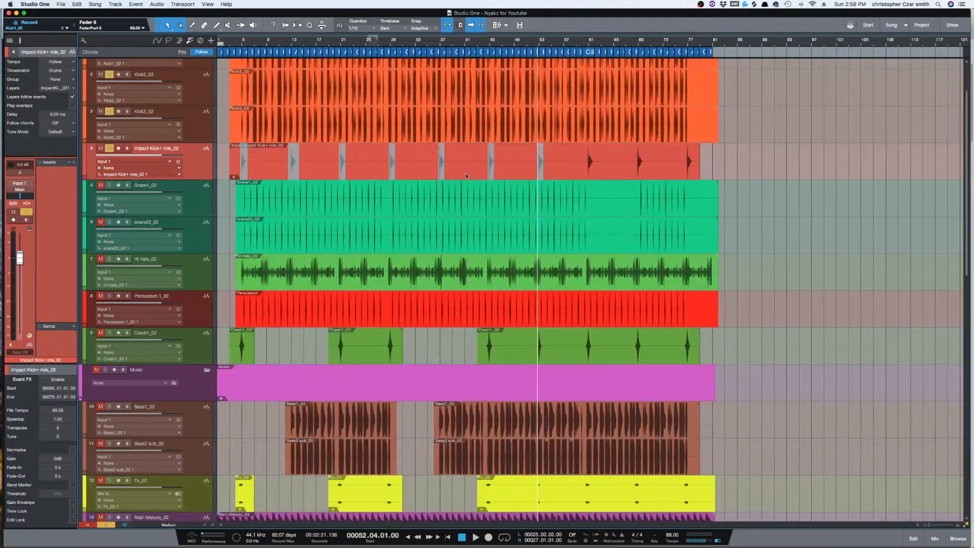
- Clear the range selection of the impact kick hits
{"action": "left_click", "coordinate": [374, 165]}
{"action": "left_click", "coordinate": [772, 154]}
{"action": "scroll", "coordinate": [317, 178], "scroll_direction": "up", "scroll_amount": 3}
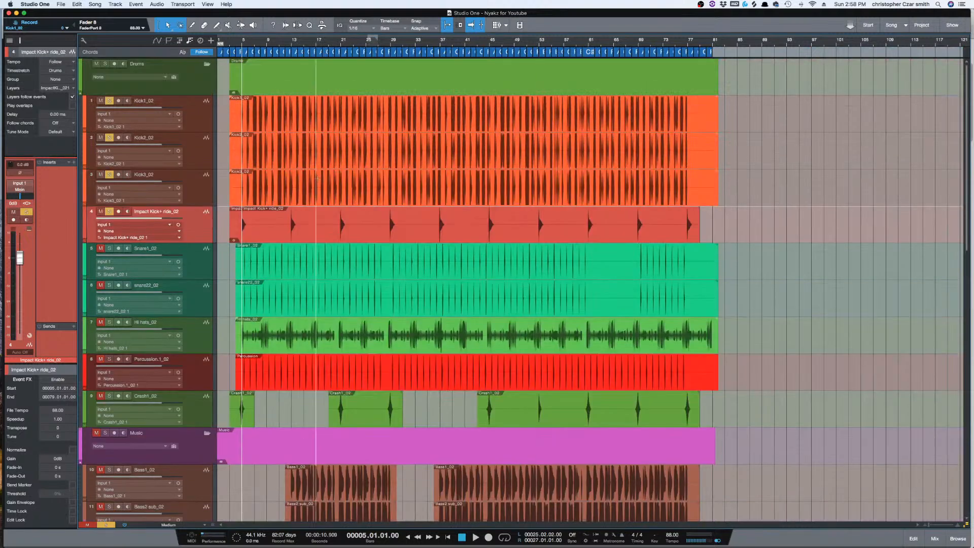
- Split the bar 5 impact kick hit into its own event, from just before the bar to the end of its tail
{"action": "key", "text": "shift+e"}
{"action": "key", "text": "shift+e"}
{"action": "key", "text": "shift+e"}
{"action": "key", "text": "e"}
{"action": "key", "text": "e"}
{"action": "key", "text": "e"}
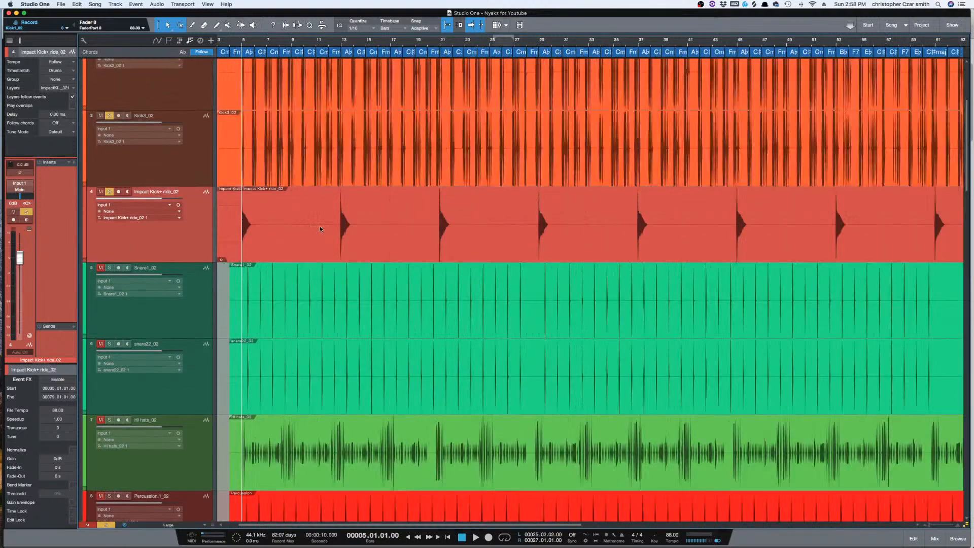
{"action": "scroll", "coordinate": [347, 231], "scroll_direction": "left", "scroll_amount": 2}
{"action": "left_click", "coordinate": [368, 218]}
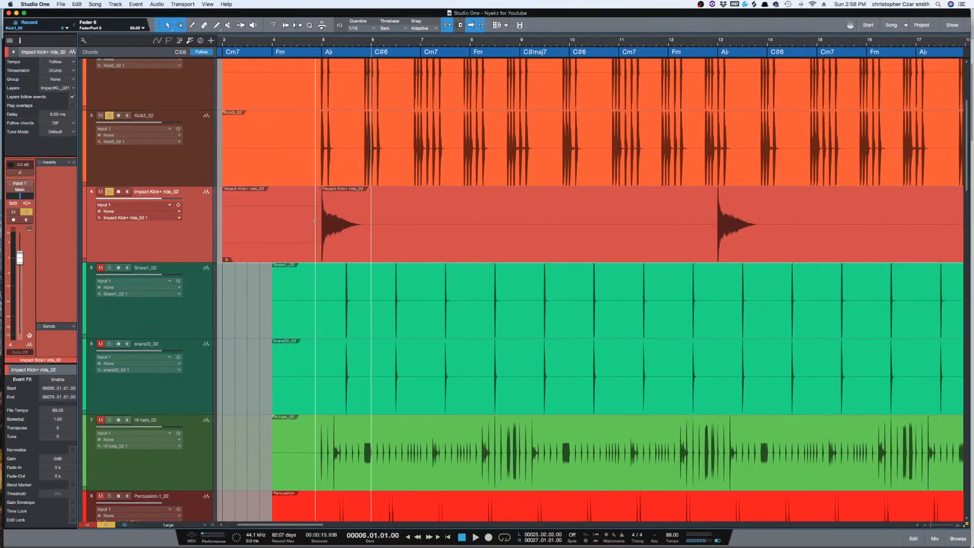
{"action": "key", "text": "e"}
{"action": "key", "text": "e"}
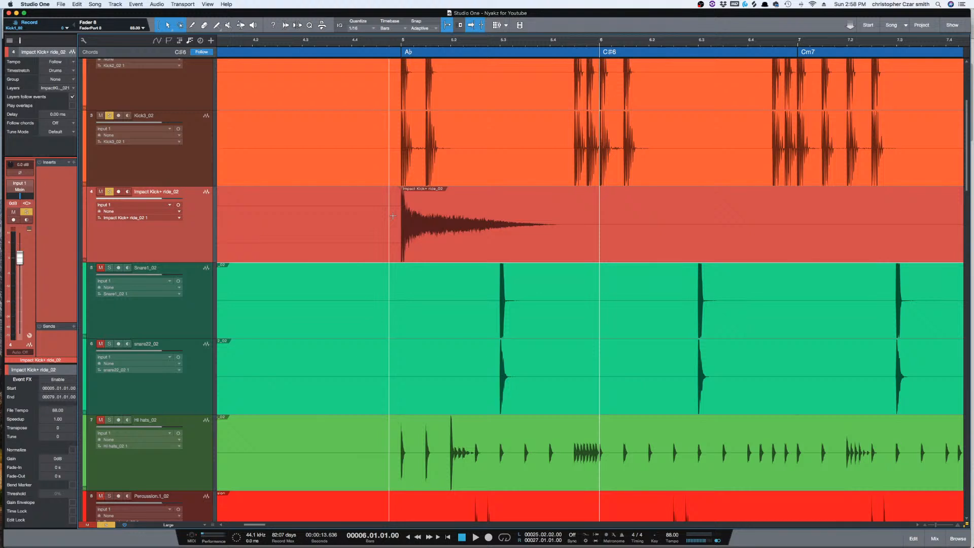
{"action": "left_click_drag", "start_coordinate": [393, 216], "coordinate": [574, 216]}
{"action": "left_click", "coordinate": [528, 217]}
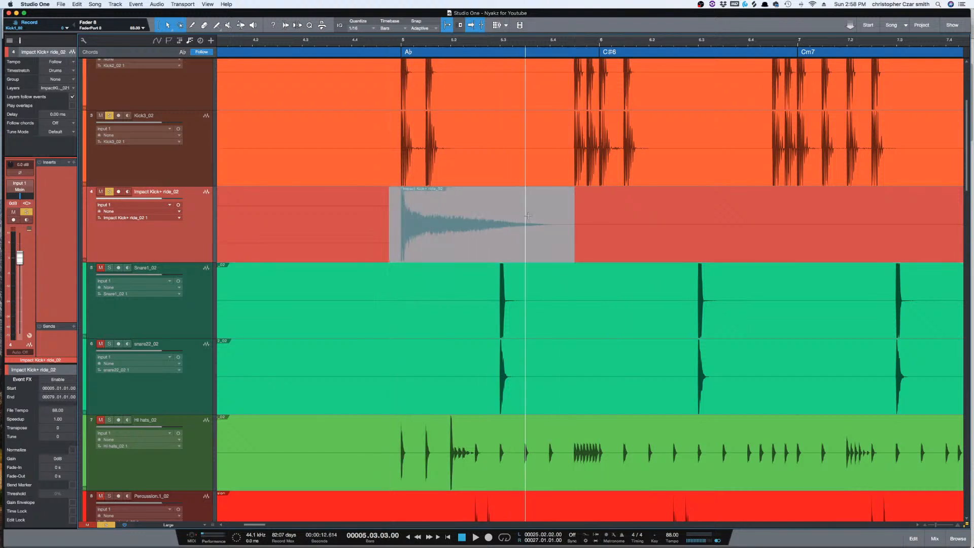
{"action": "double_click", "coordinate": [528, 216]}
{"action": "key", "text": "g"}
- Check the separate event pieces before and around the impact kick hit at bar 5
{"action": "left_click", "coordinate": [368, 231]}
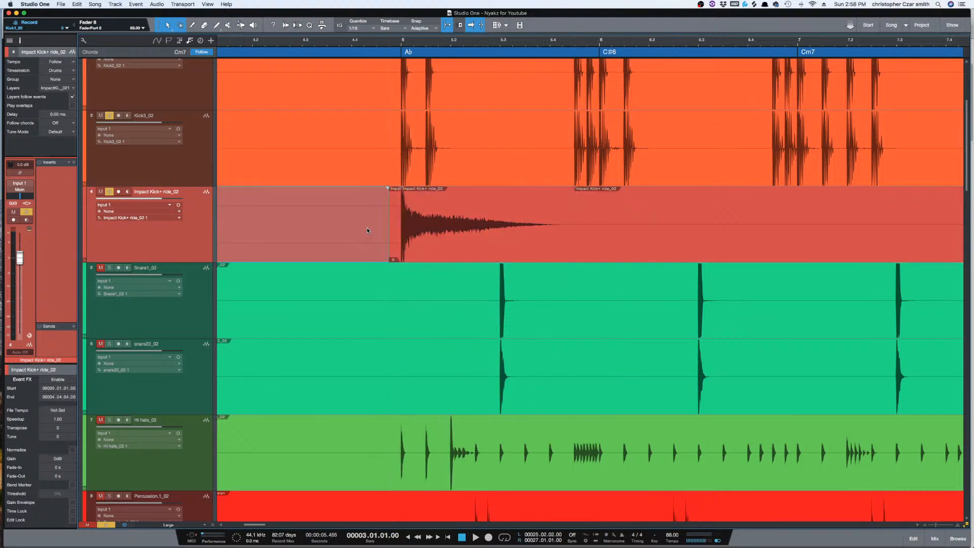
{"action": "key", "text": "Delete"}
{"action": "left_click", "coordinate": [398, 223]}
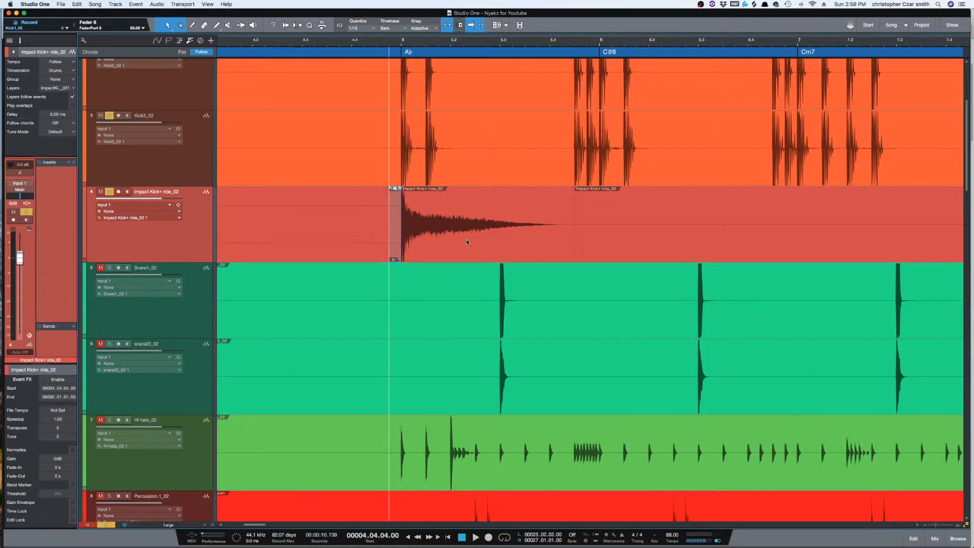
{"action": "left_click", "coordinate": [455, 239]}
{"action": "left_click", "coordinate": [394, 228]}
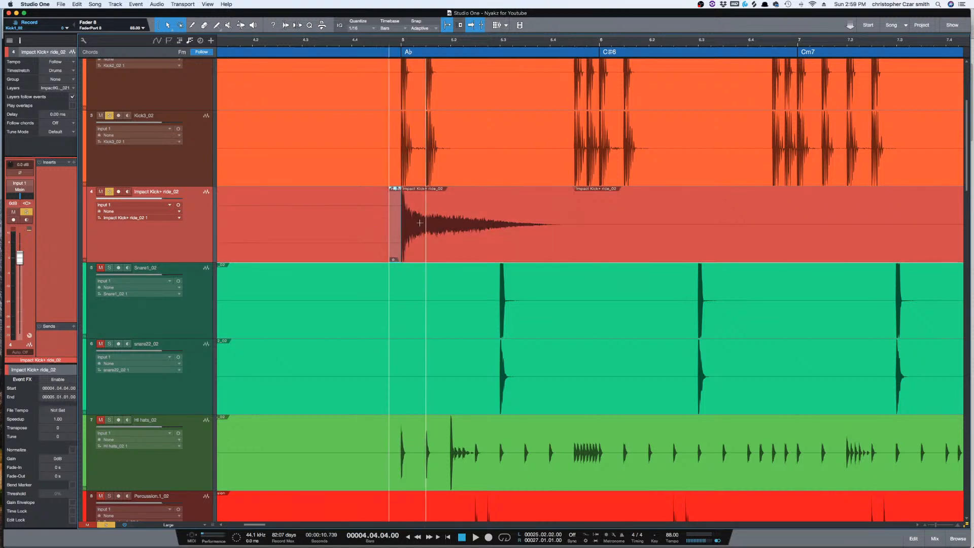
{"action": "left_click", "coordinate": [453, 229]}
- Give the bar 5 impact kick hit a fade-in of about 89 ms and play it back
{"action": "left_click", "coordinate": [505, 222]}
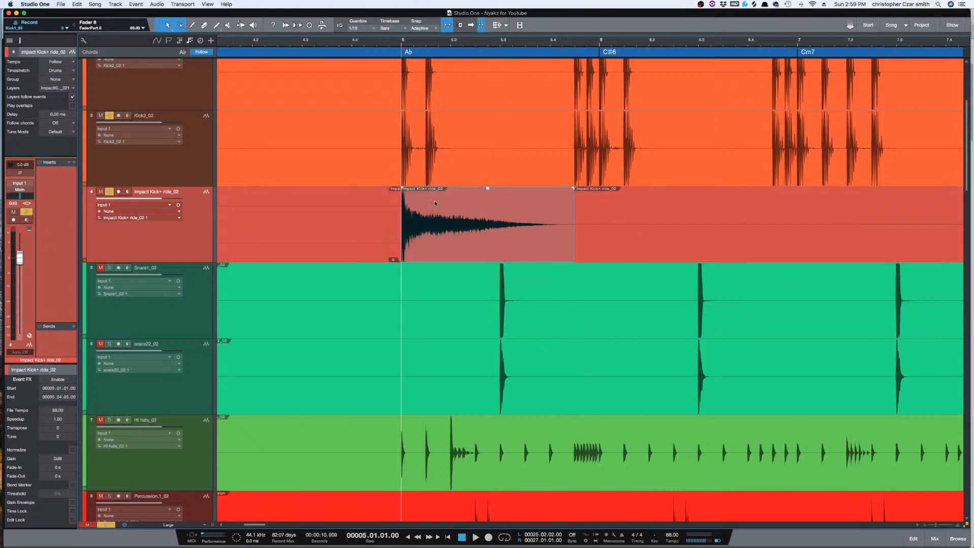
{"action": "left_click_drag", "start_coordinate": [403, 190], "coordinate": [409, 193]}
{"action": "left_click", "coordinate": [267, 200]}
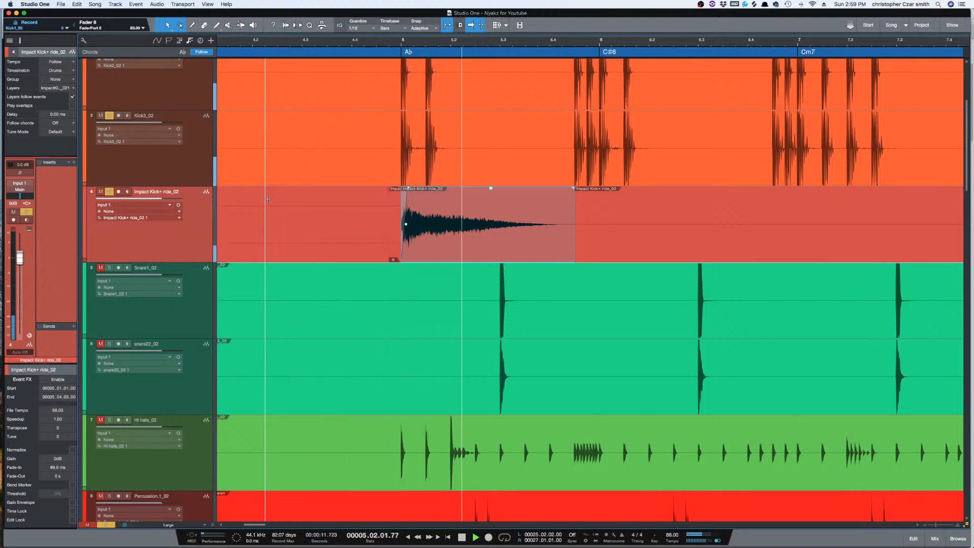
{"action": "key", "text": "space"}
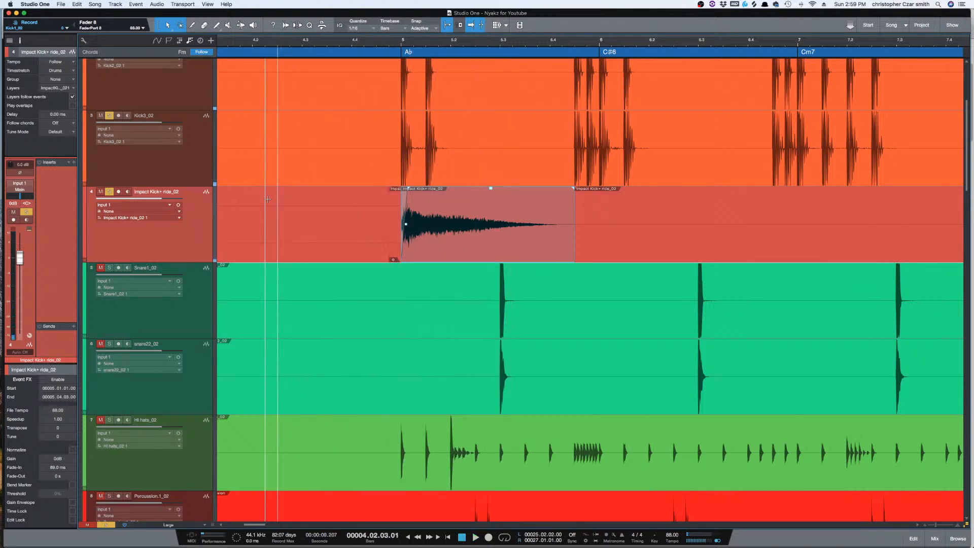
- Copy the faded bar 5 impact kick hit over the hits at bars 13 and 21
{"action": "key", "text": "w"}
{"action": "key", "text": "w"}
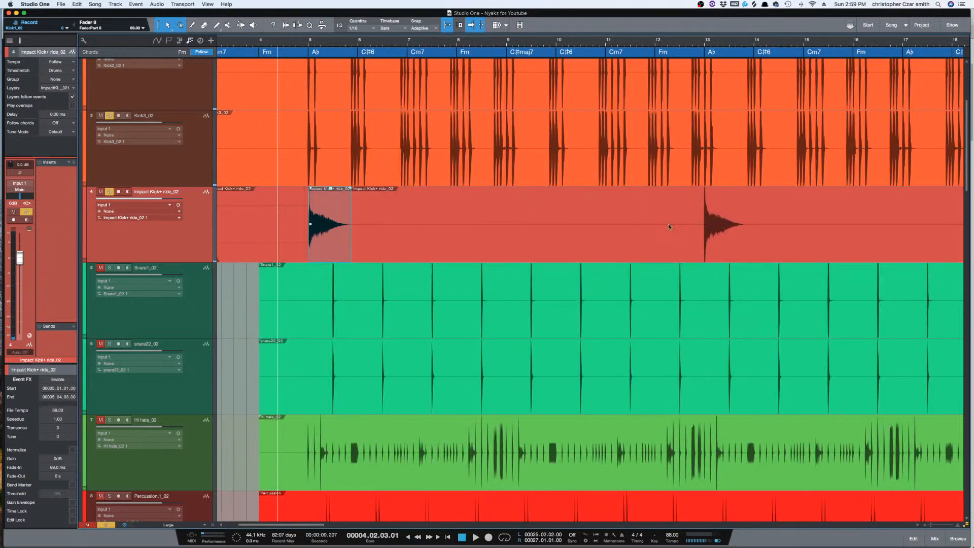
{"action": "left_click_drag", "start_coordinate": [331, 245], "coordinate": [811, 248]}
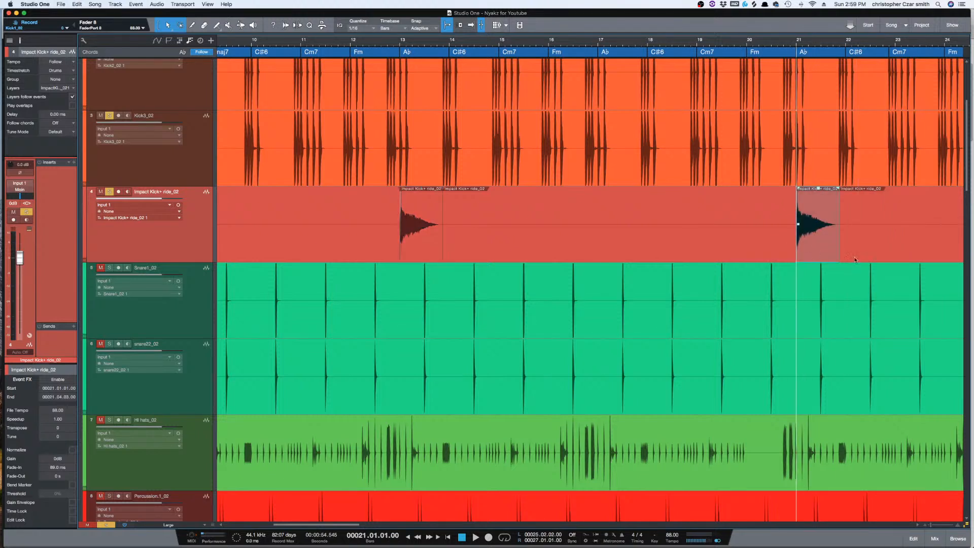
- Copy the faded impact kick hit from bar 21 over the hits at bars 29 and 37
{"action": "left_click", "coordinate": [84, 40]}
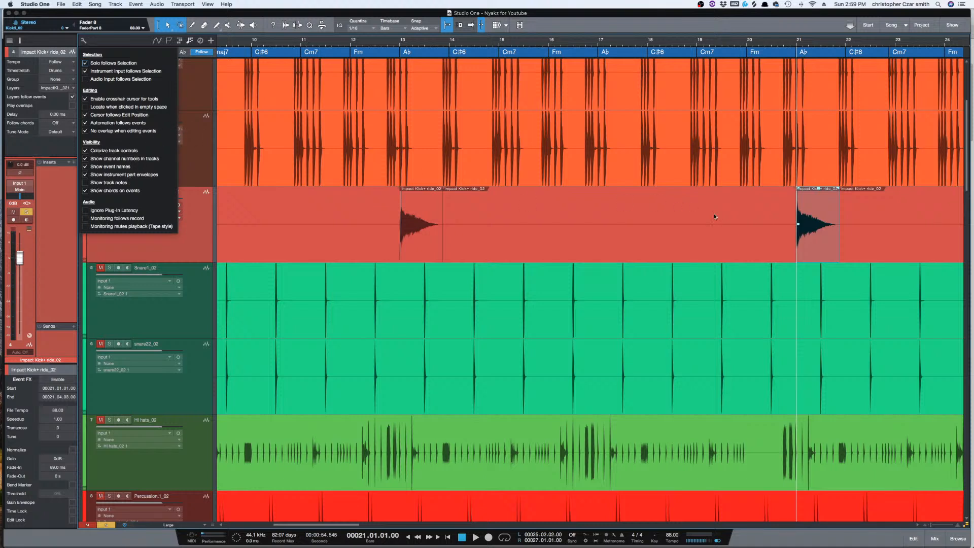
{"action": "left_click", "coordinate": [867, 227]}
{"action": "scroll", "coordinate": [866, 226], "scroll_direction": "right", "scroll_amount": 5}
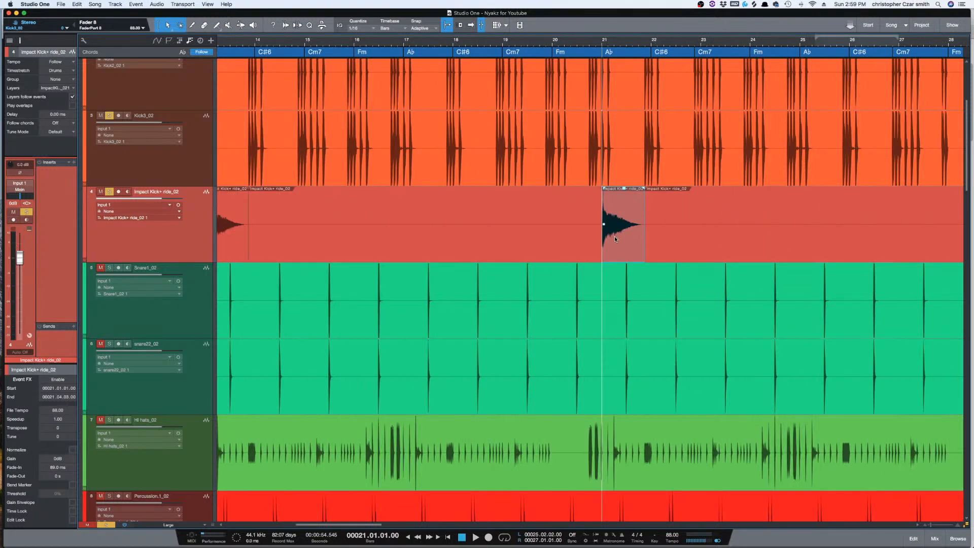
{"action": "left_click_drag", "start_coordinate": [613, 233], "coordinate": [713, 396]}
{"action": "scroll", "coordinate": [698, 389], "scroll_direction": "right", "scroll_amount": 2}
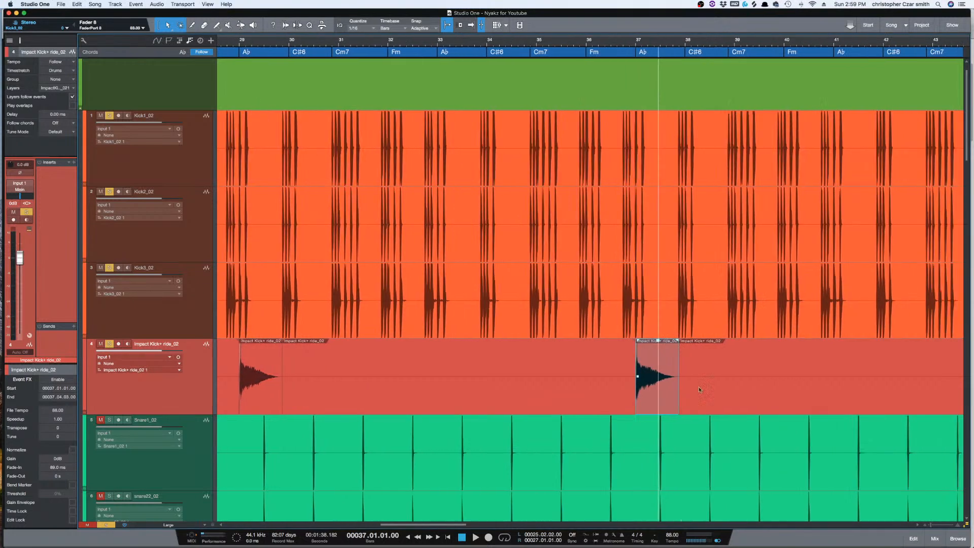
- Copy the faded impact kick hit from bar 37 over the hits at bars 45 and 53
{"action": "scroll", "coordinate": [699, 387], "scroll_direction": "right", "scroll_amount": 5}
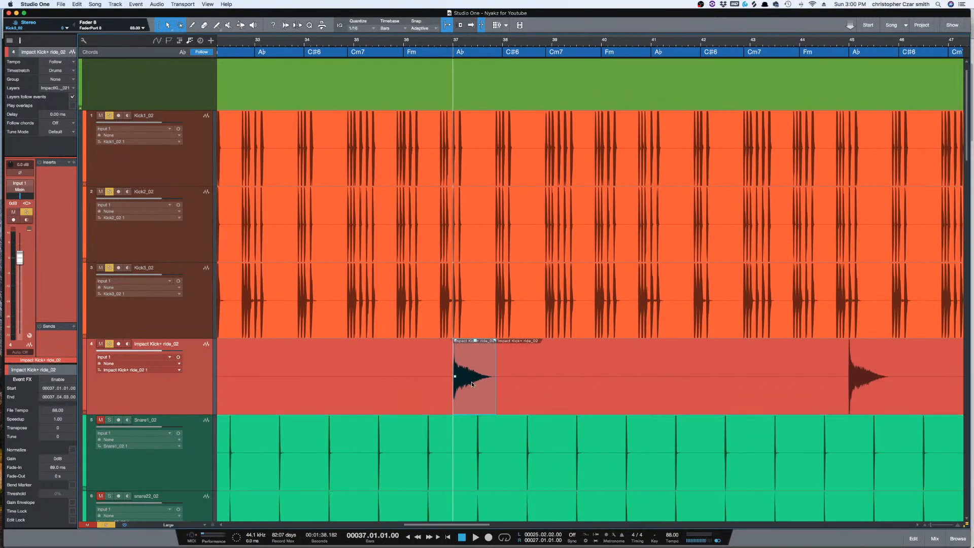
{"action": "left_click_drag", "start_coordinate": [472, 384], "coordinate": [862, 392]}
{"action": "scroll", "coordinate": [863, 391], "scroll_direction": "right", "scroll_amount": 10}
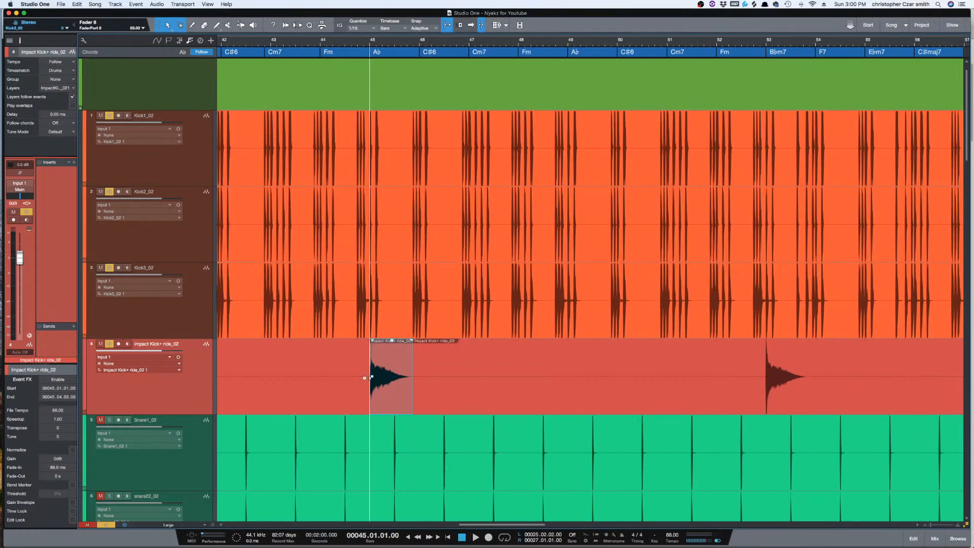
{"action": "left_click_drag", "start_coordinate": [371, 378], "coordinate": [776, 388]}
{"action": "scroll", "coordinate": [776, 389], "scroll_direction": "right", "scroll_amount": 8}
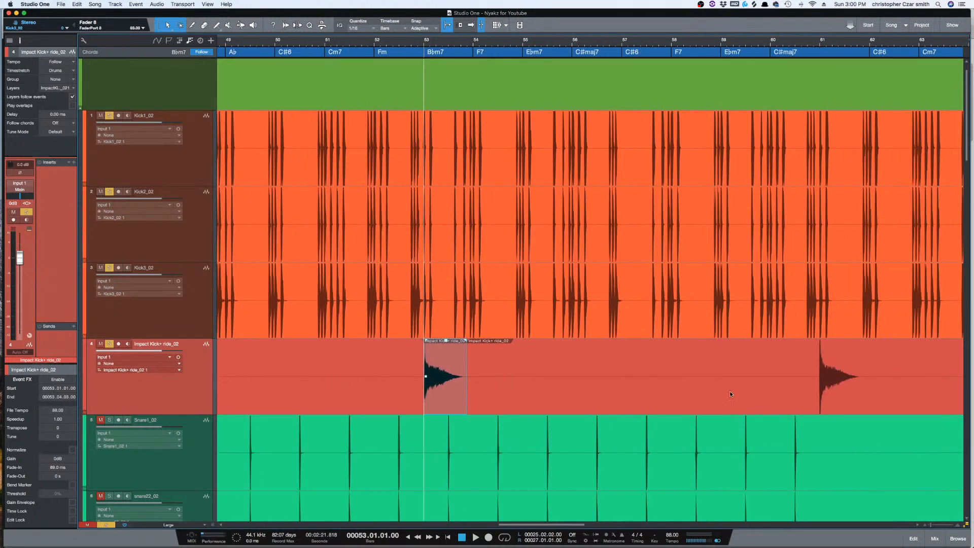
- Copy the faded impact kick hit over the remaining hits at bars 61, 69 and 77
{"action": "left_click_drag", "start_coordinate": [434, 378], "coordinate": [826, 387]}
{"action": "scroll", "coordinate": [740, 390], "scroll_direction": "right", "scroll_amount": 9}
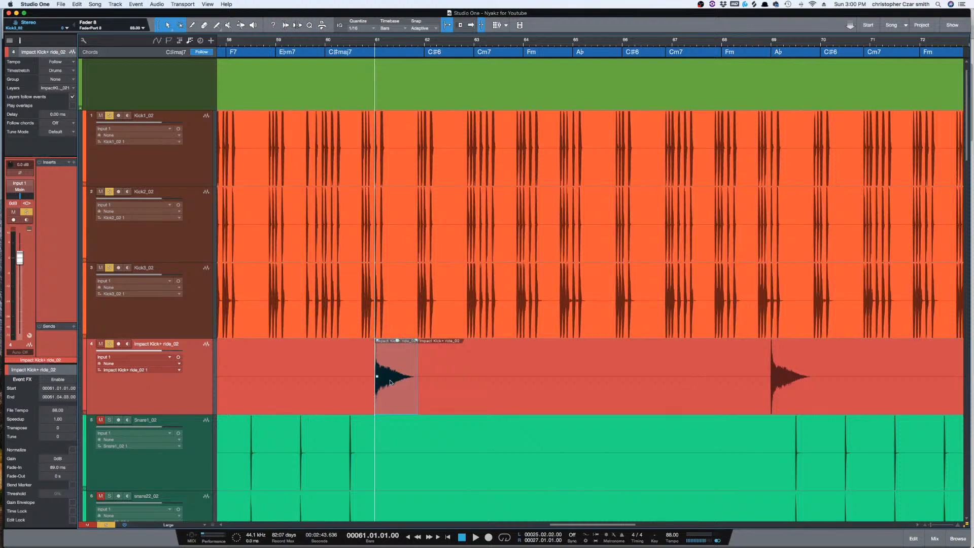
{"action": "left_click_drag", "start_coordinate": [390, 382], "coordinate": [782, 391]}
{"action": "scroll", "coordinate": [687, 388], "scroll_direction": "right", "scroll_amount": 4}
{"action": "key", "text": "w"}
{"action": "key", "text": "w"}
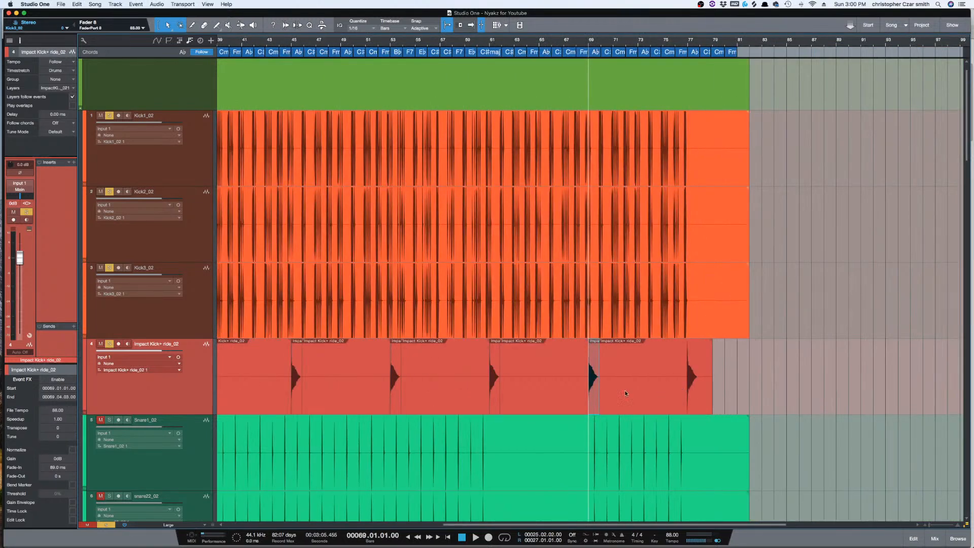
{"action": "key", "text": "e"}
{"action": "key", "text": "w"}
{"action": "left_click_drag", "start_coordinate": [598, 392], "coordinate": [703, 392]}
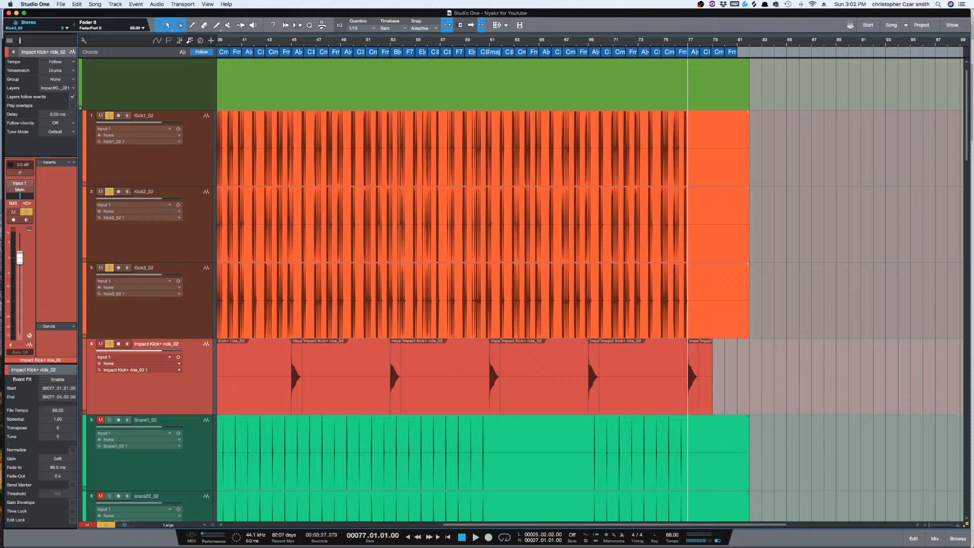
- Unsolo all tracks and play the song around bar 5 to hear the faded impact kick in the full mix
{"action": "key", "text": "super+shift+s"}
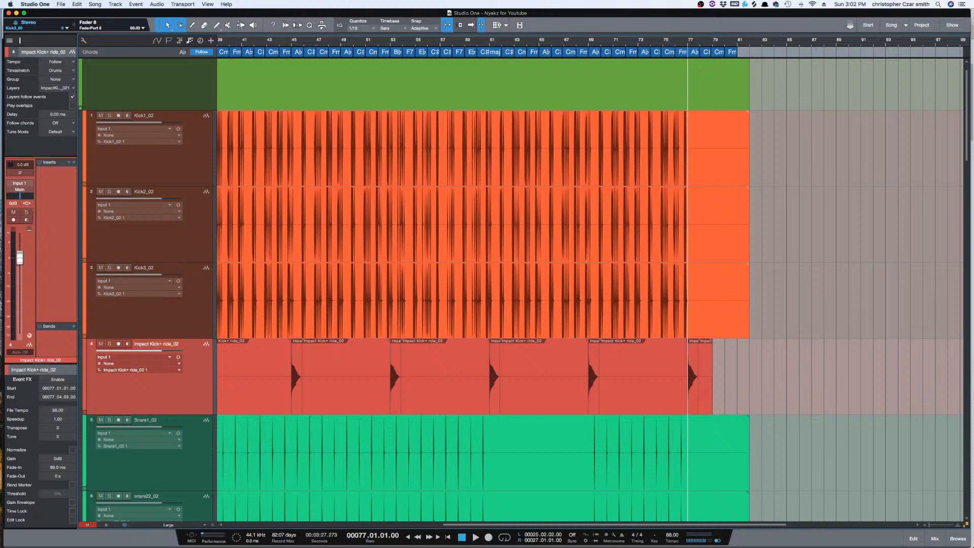
{"action": "key", "text": "comma"}
{"action": "key", "text": "space"}
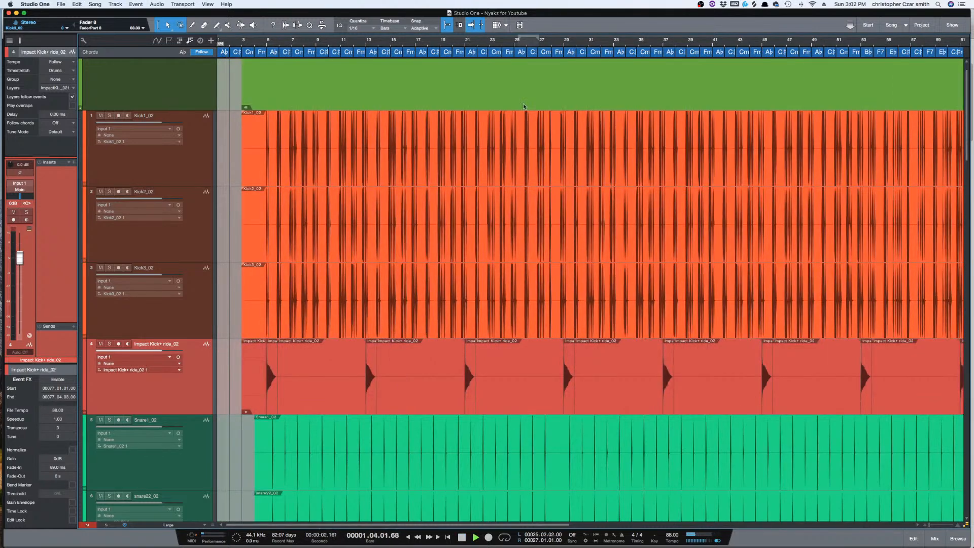
{"action": "left_click", "coordinate": [262, 135], "text": "alt+super"}
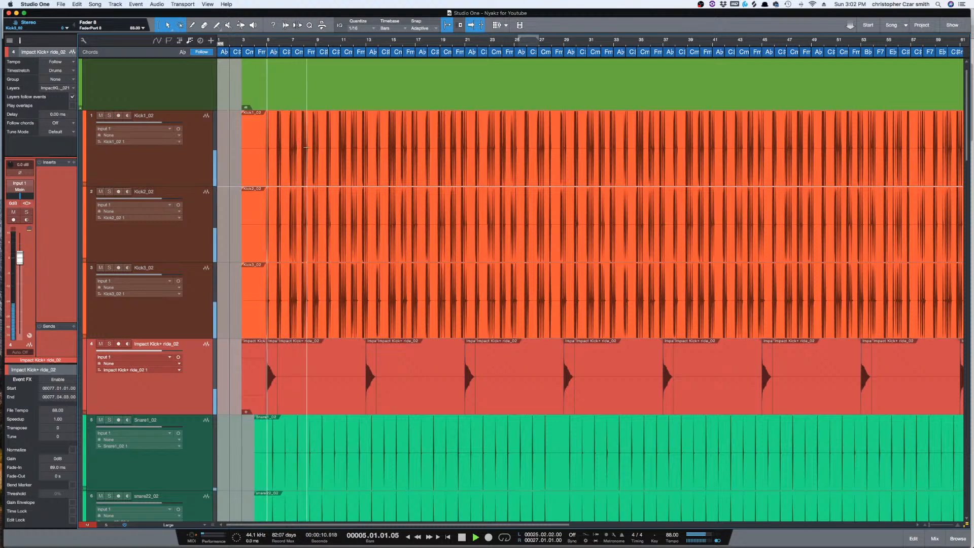
{"action": "key", "text": "e"}
{"action": "key", "text": "e"}
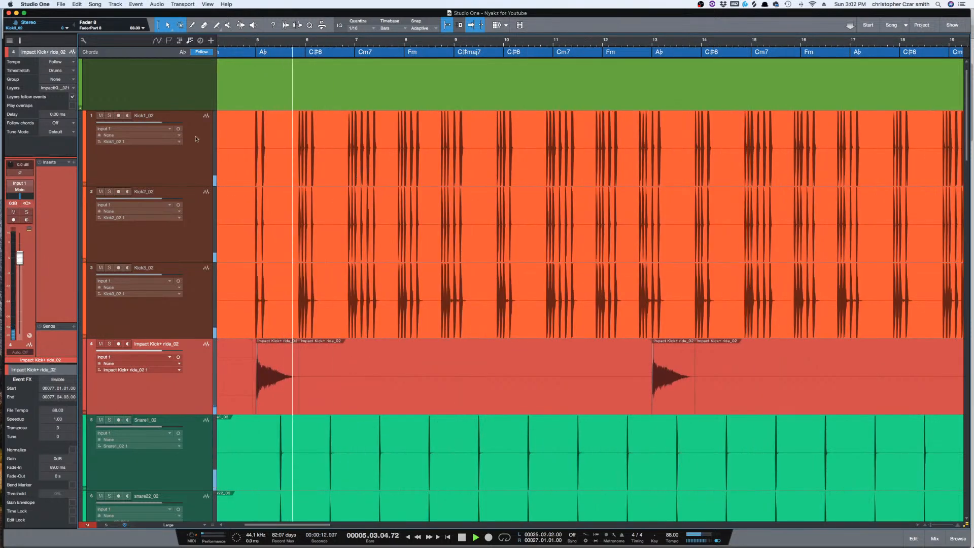
{"action": "key", "text": "space"}
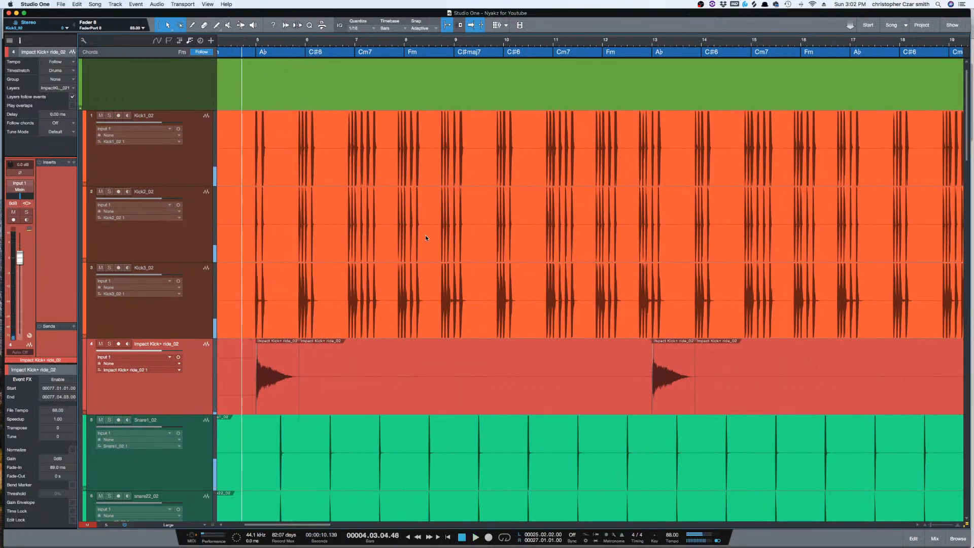
- Show the mixer and recall the drums scene
{"action": "scroll", "coordinate": [299, 199], "scroll_direction": "down", "scroll_amount": 5}
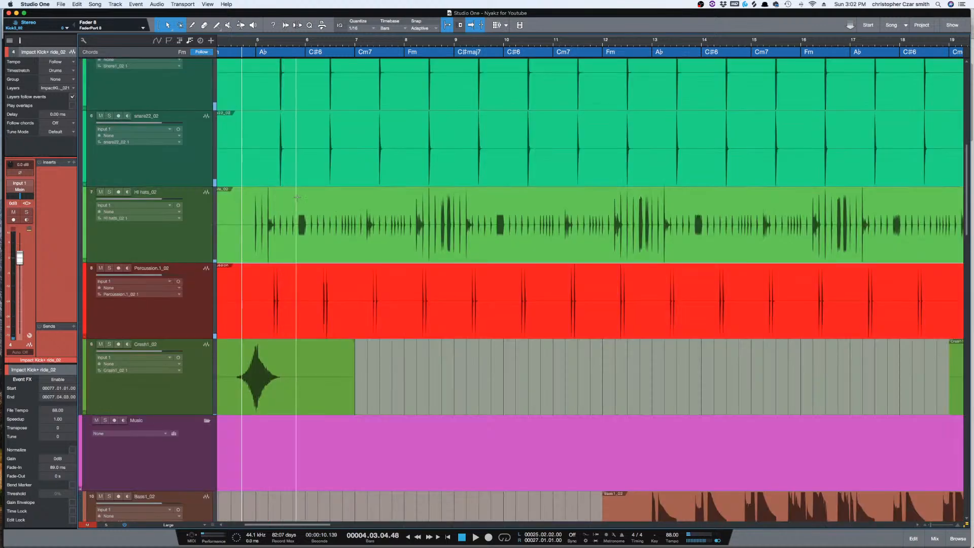
{"action": "key", "text": "F3"}
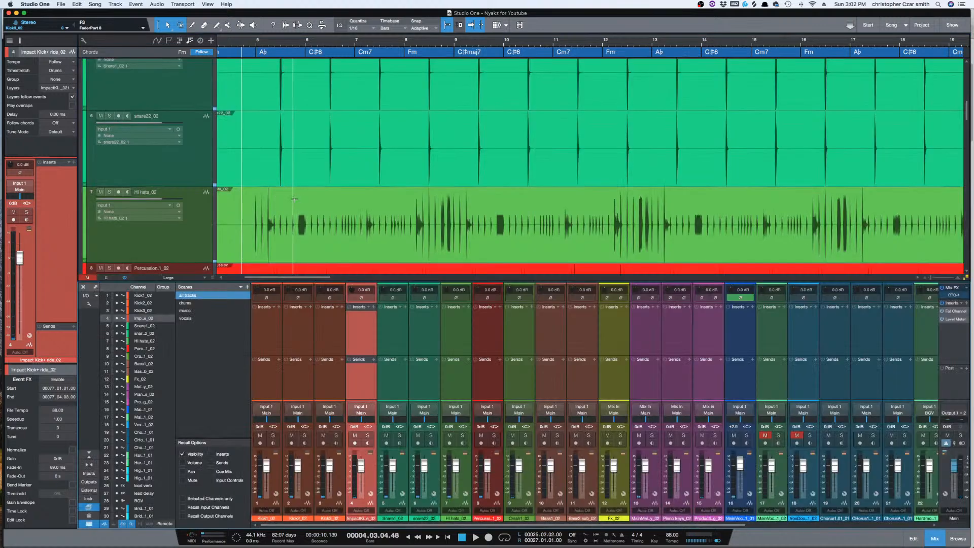
{"action": "left_click", "coordinate": [186, 303]}
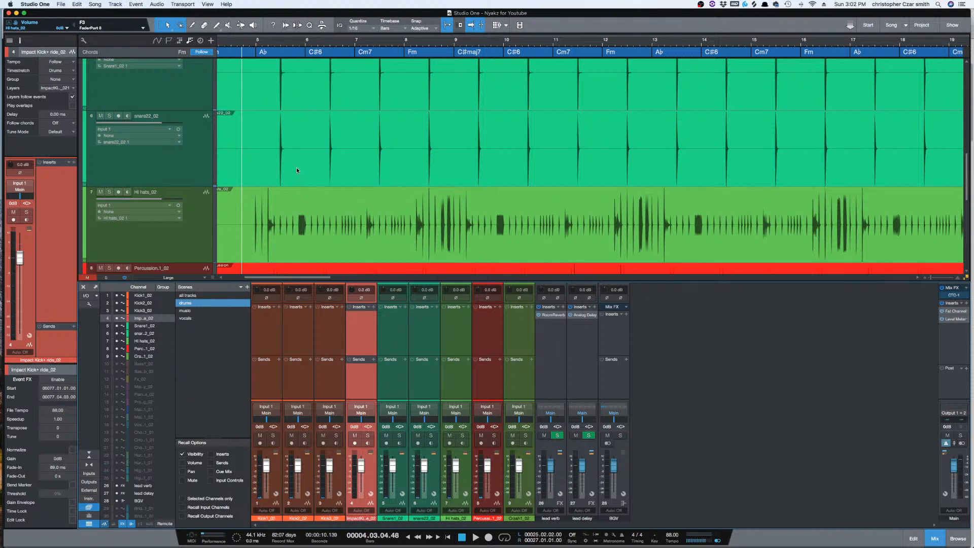
- Mute the vocals and Music folder tracks and start playback of the drums alone
{"action": "scroll", "coordinate": [296, 168], "scroll_direction": "down", "scroll_amount": 5}
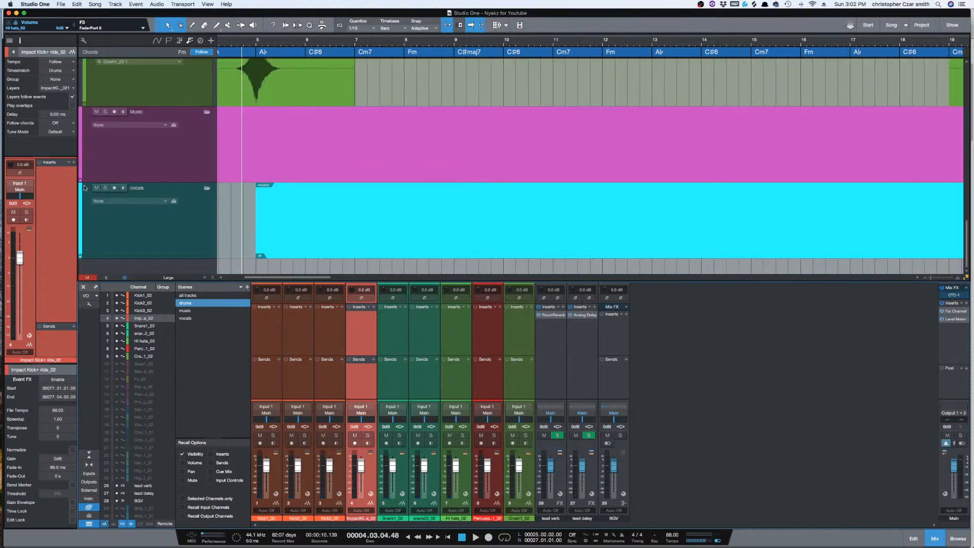
{"action": "left_click", "coordinate": [96, 188]}
{"action": "left_click", "coordinate": [96, 112]}
{"action": "key", "text": "space"}
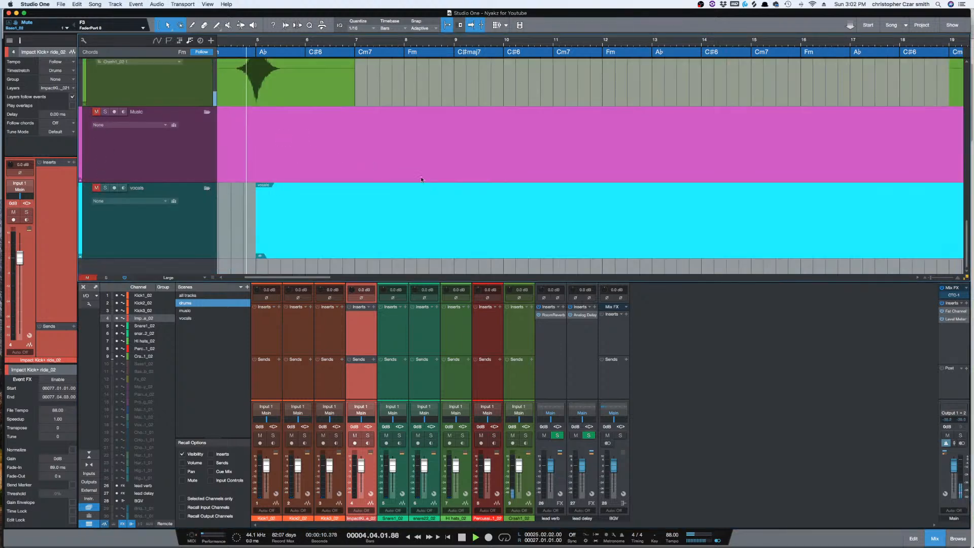
- Look over the drum tracks across the whole arrangement while the drums play
{"action": "scroll", "coordinate": [441, 158], "scroll_direction": "up", "scroll_amount": 3}
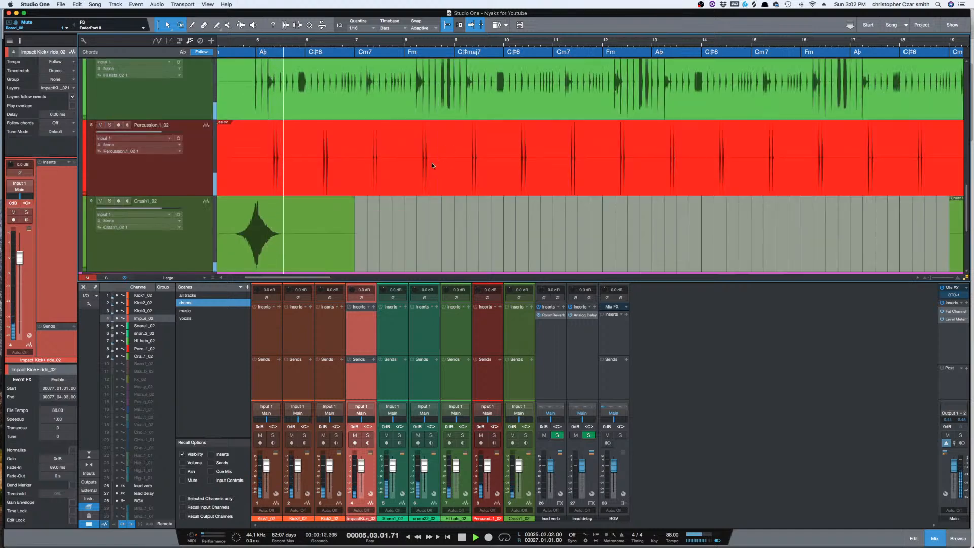
{"action": "scroll", "coordinate": [424, 166], "scroll_direction": "up", "scroll_amount": 3}
{"action": "key", "text": "w"}
{"action": "key", "text": "shift+w"}
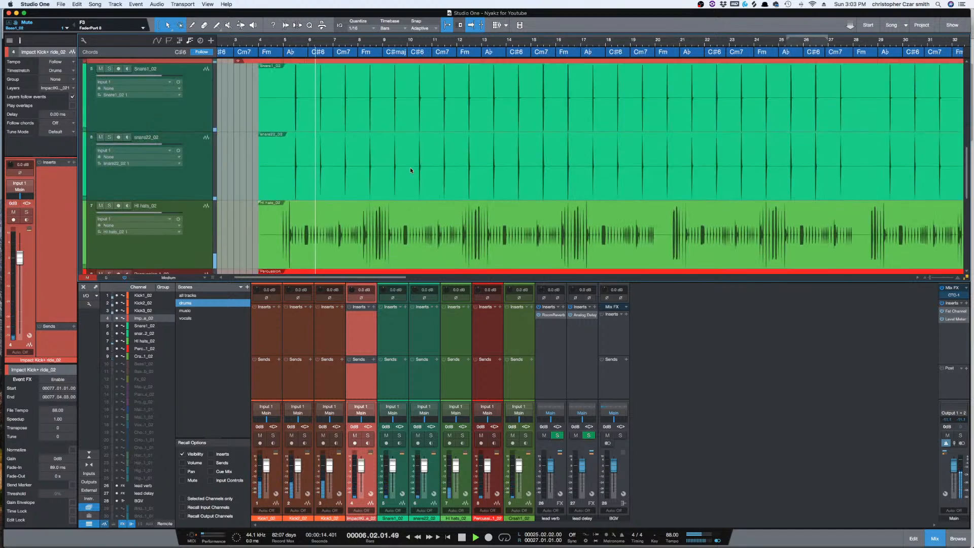
{"action": "key", "text": "shift+w"}
{"action": "key", "text": "shift+w"}
{"action": "key", "text": "w"}
{"action": "key", "text": "w"}
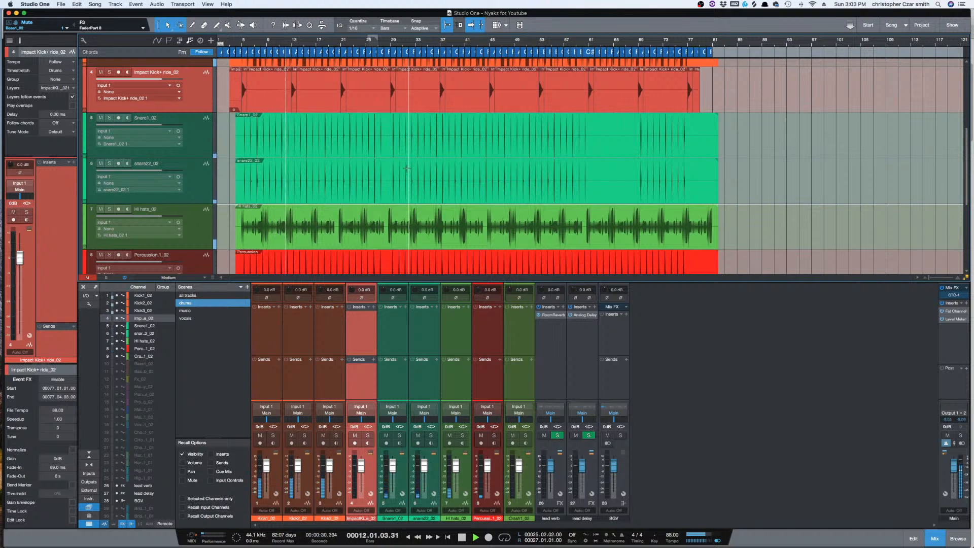
- Replay the drums from bar 4 and inspect the kick, snare, hi-hat, percussion and crash tracks up close
{"action": "key", "text": "space"}
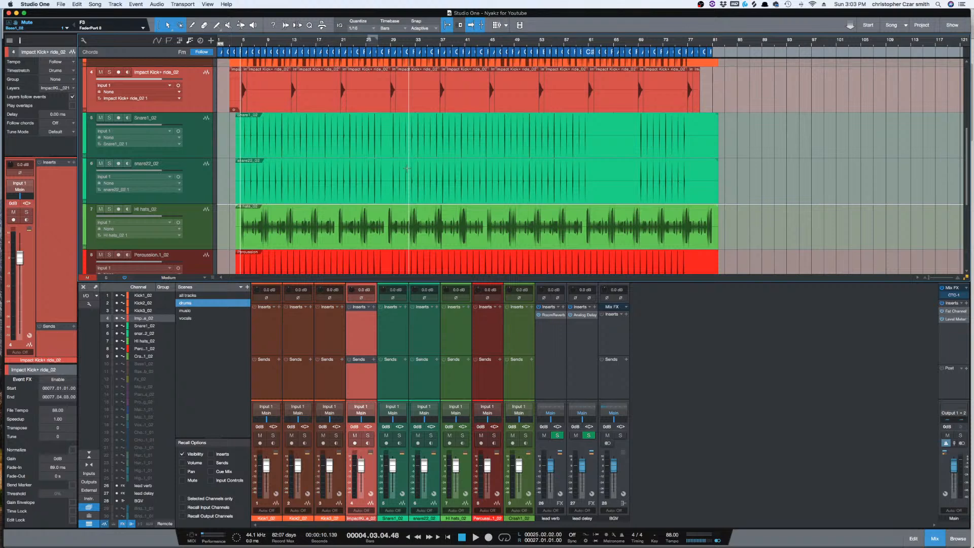
{"action": "key", "text": "space"}
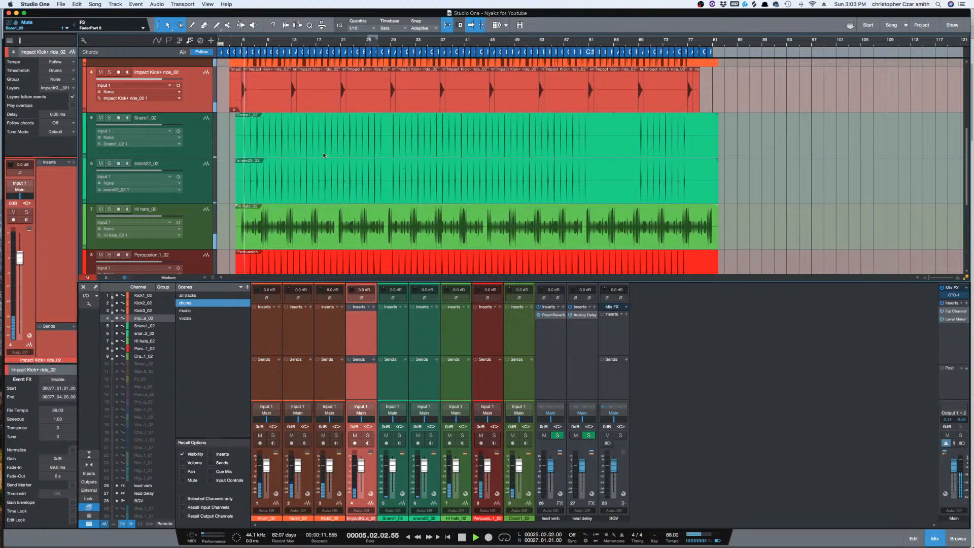
{"action": "key", "text": "e"}
{"action": "key", "text": "e"}
{"action": "scroll", "coordinate": [297, 143], "scroll_direction": "up", "scroll_amount": 5}
{"action": "key", "text": "e"}
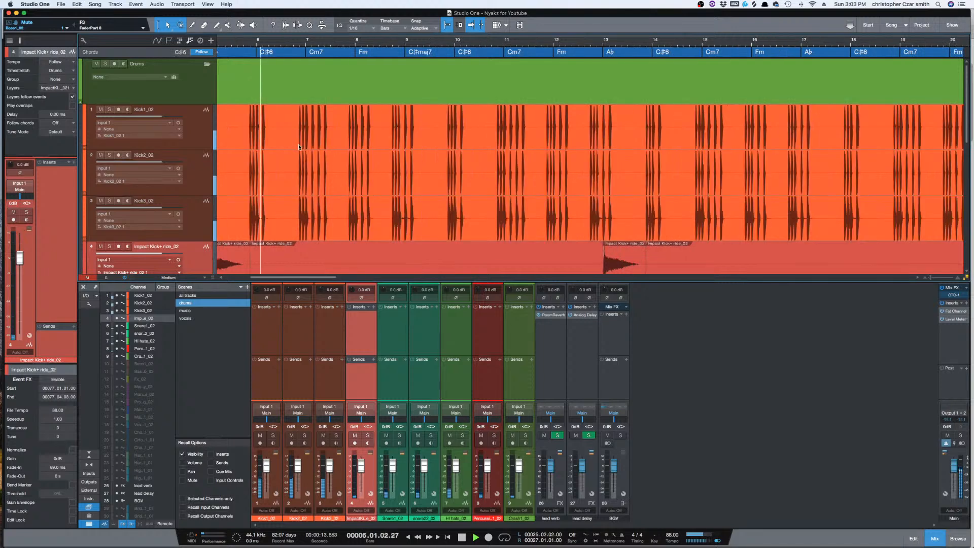
{"action": "scroll", "coordinate": [376, 163], "scroll_direction": "down", "scroll_amount": 6}
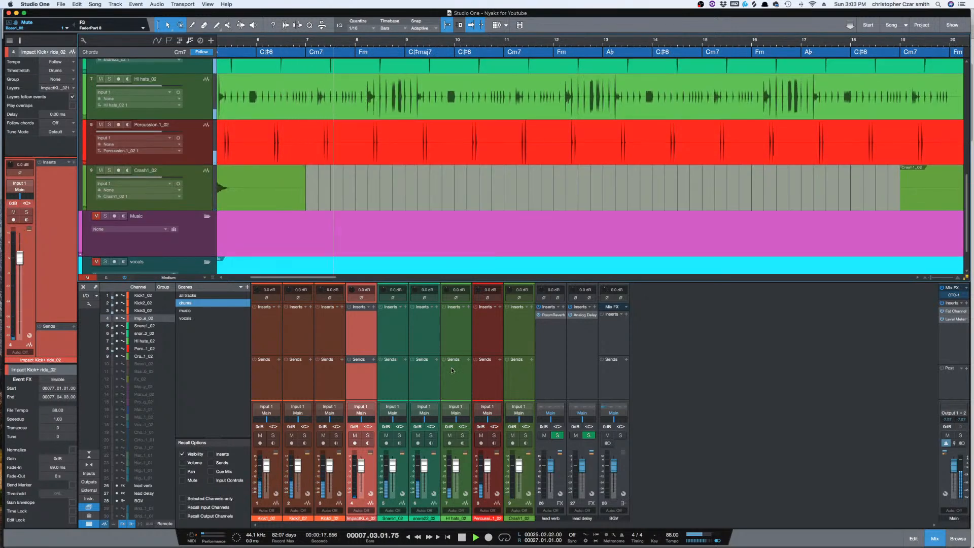
- Insert a Fat Channel plug-in on the Snare1_02 track and move its window clear of the mixer
{"action": "left_click", "coordinate": [405, 307]}
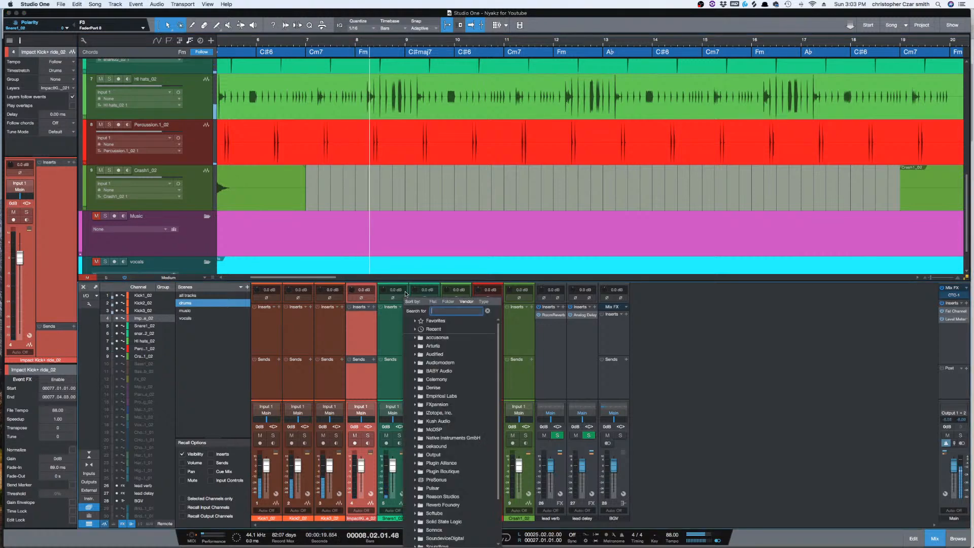
{"action": "type", "text": "fat"}
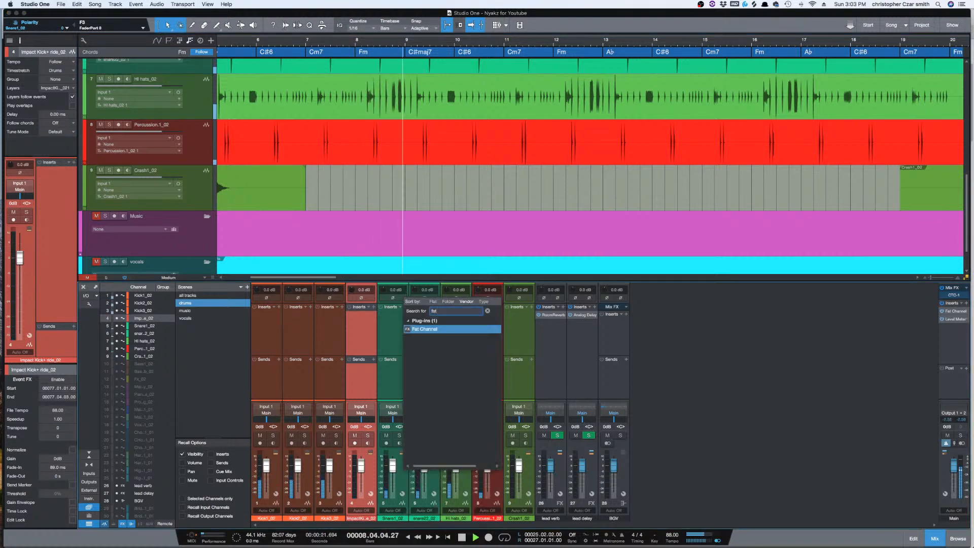
{"action": "key", "text": "Return"}
{"action": "left_click_drag", "start_coordinate": [739, 90], "coordinate": [721, 107]}
- Choose the Alpine EQ-550 as the equalizer model in the snare's Fat Channel
{"action": "left_click", "coordinate": [768, 124]}
{"action": "left_click", "coordinate": [751, 124]}
{"action": "left_click", "coordinate": [786, 138]}
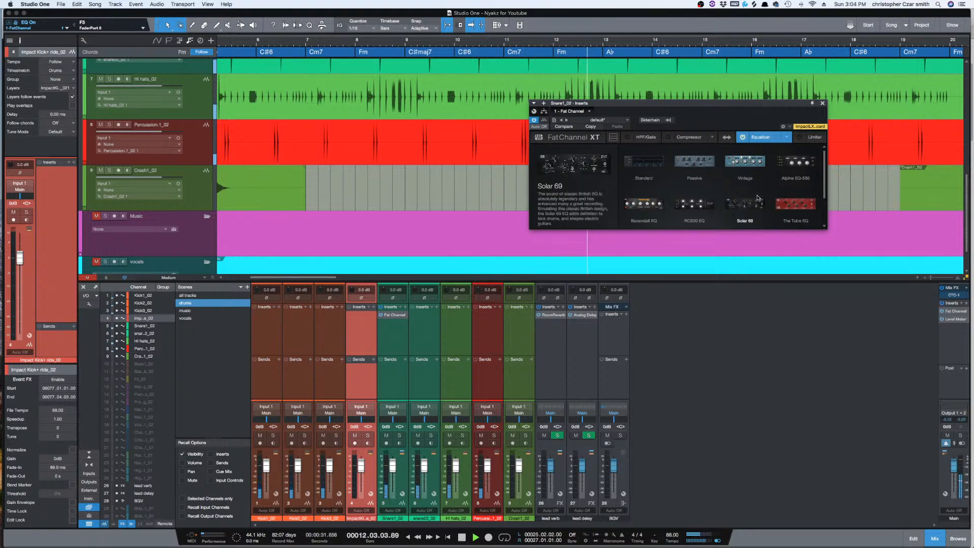
{"action": "left_click", "coordinate": [798, 163]}
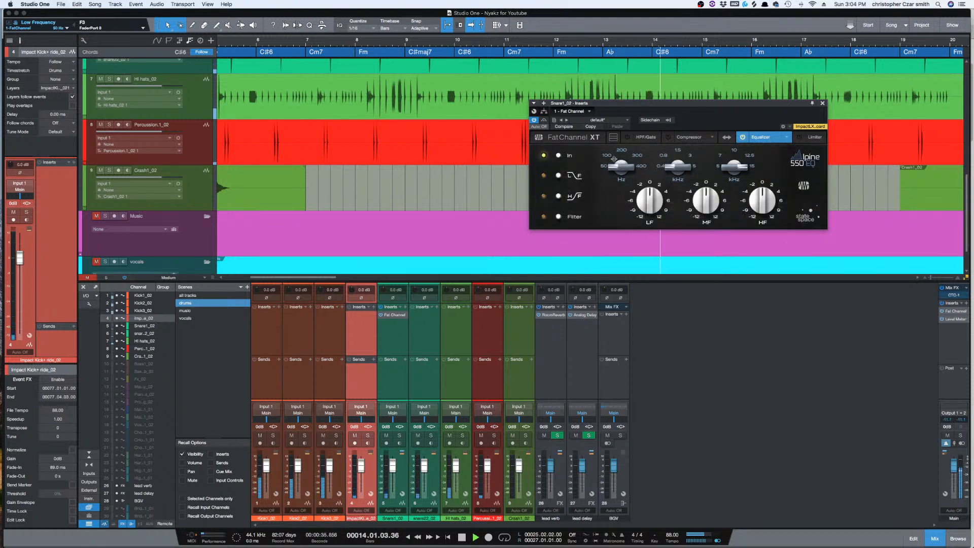
- Boost the low band of the snare's Alpine EQ by about 6 dB at 300 Hz
{"action": "left_click_drag", "start_coordinate": [614, 159], "coordinate": [615, 153]}
{"action": "left_click_drag", "start_coordinate": [650, 195], "coordinate": [624, 149]}
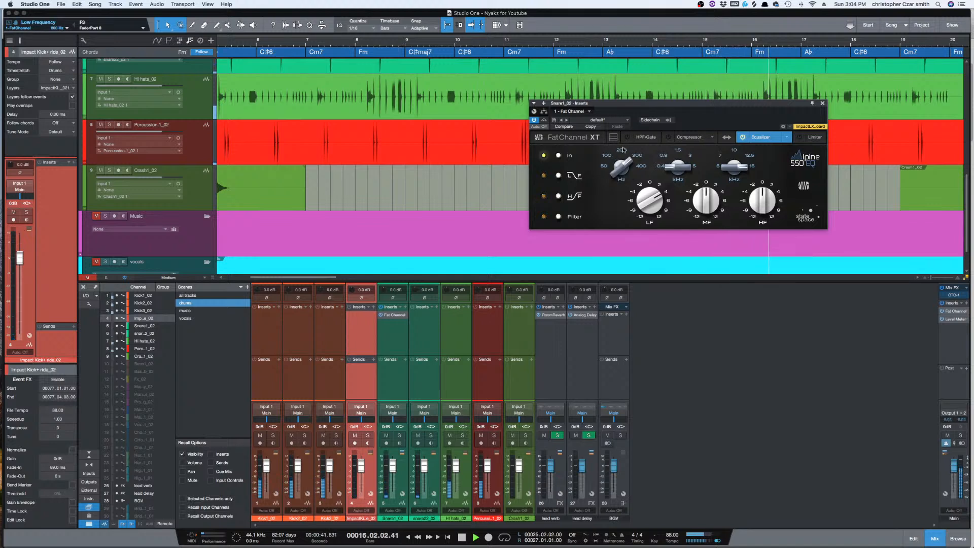
{"action": "left_click_drag", "start_coordinate": [653, 204], "coordinate": [655, 199]}
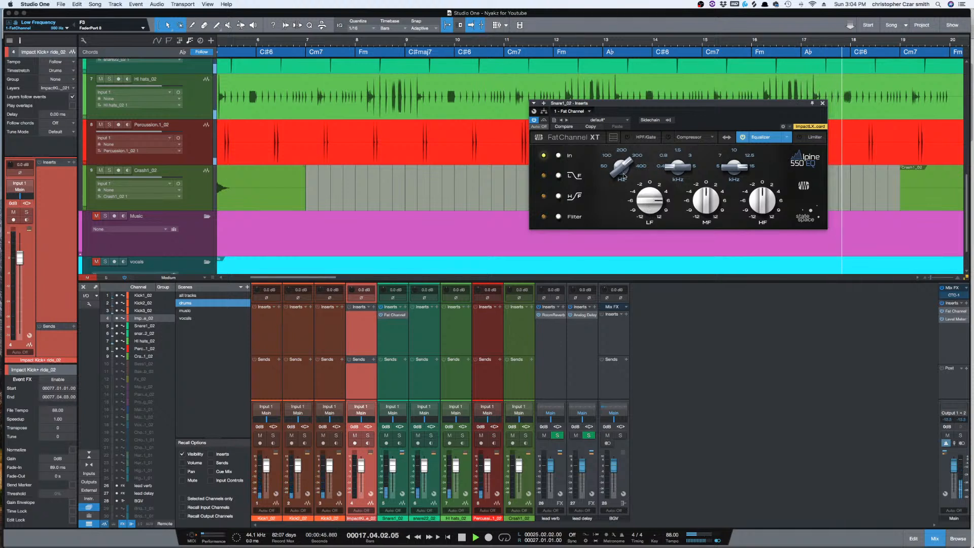
- Bypass the snare's Fat Channel and replay the drums from bar 4 to compare the sound with and without the EQ
{"action": "left_click", "coordinate": [544, 121]}
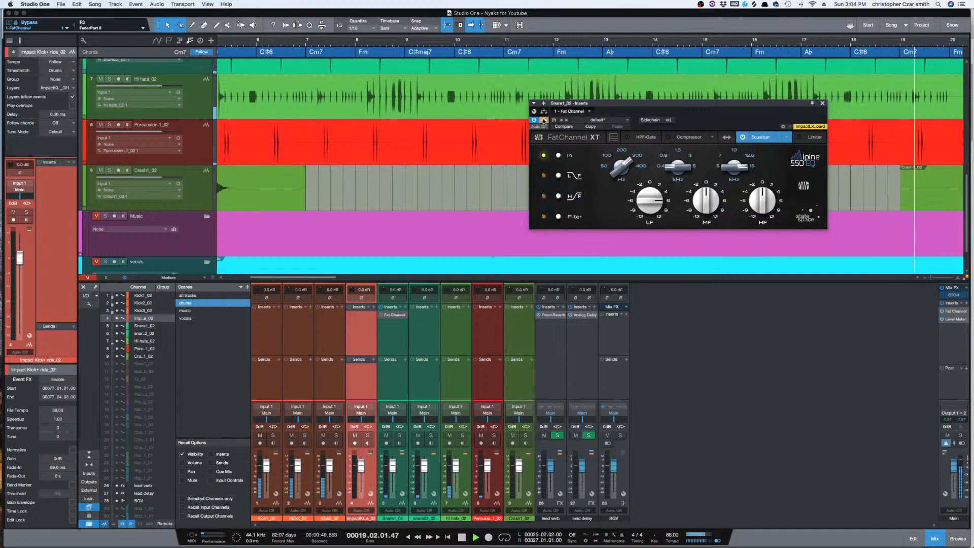
{"action": "key", "text": "space"}
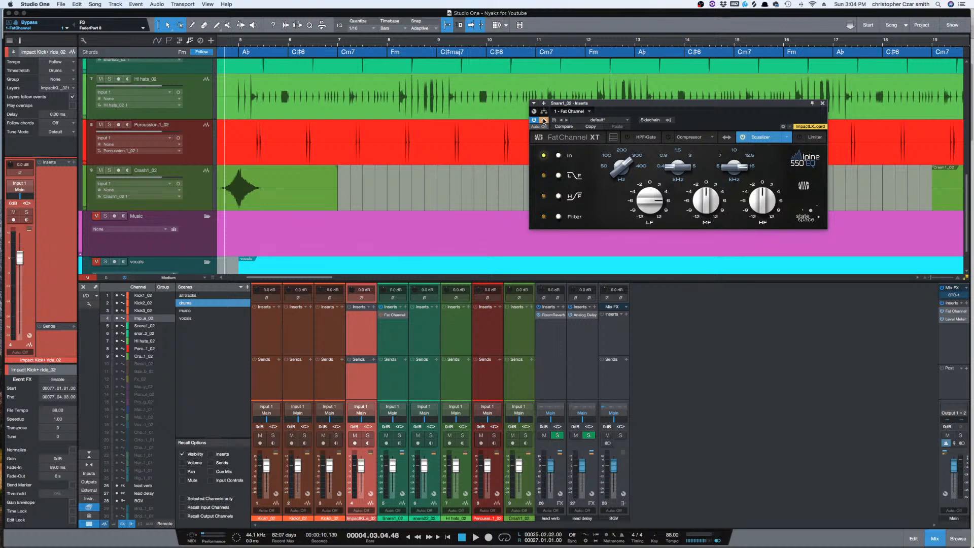
{"action": "key", "text": "space"}
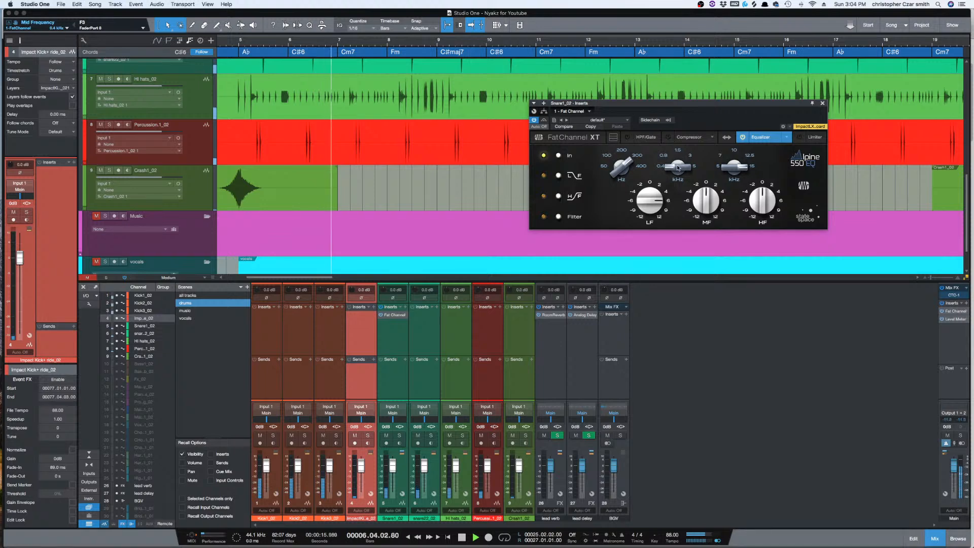
- Select the Snare1_02 channel, set its EQ's low frequency to 400 Hz and turn on the low shelf
{"action": "left_click", "coordinate": [400, 378]}
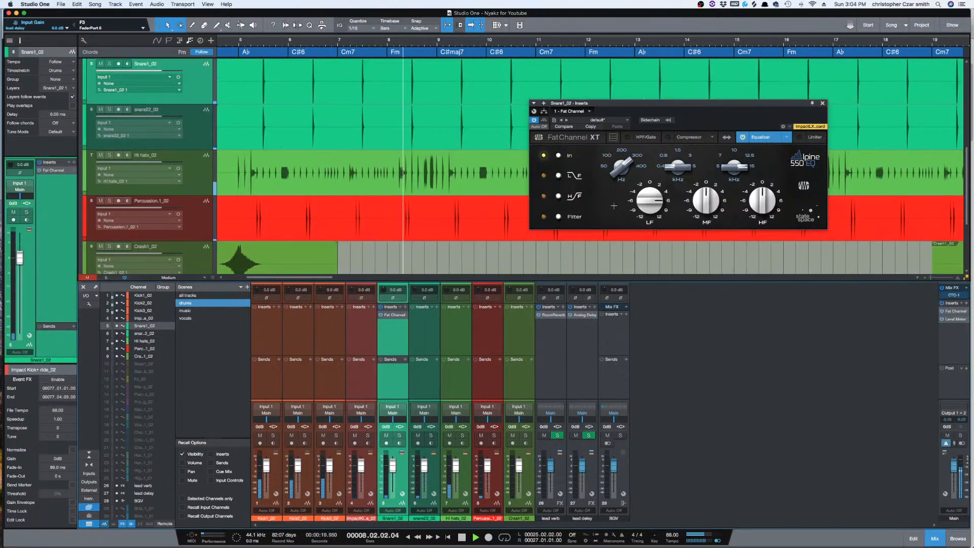
{"action": "left_click_drag", "start_coordinate": [621, 167], "coordinate": [624, 155]}
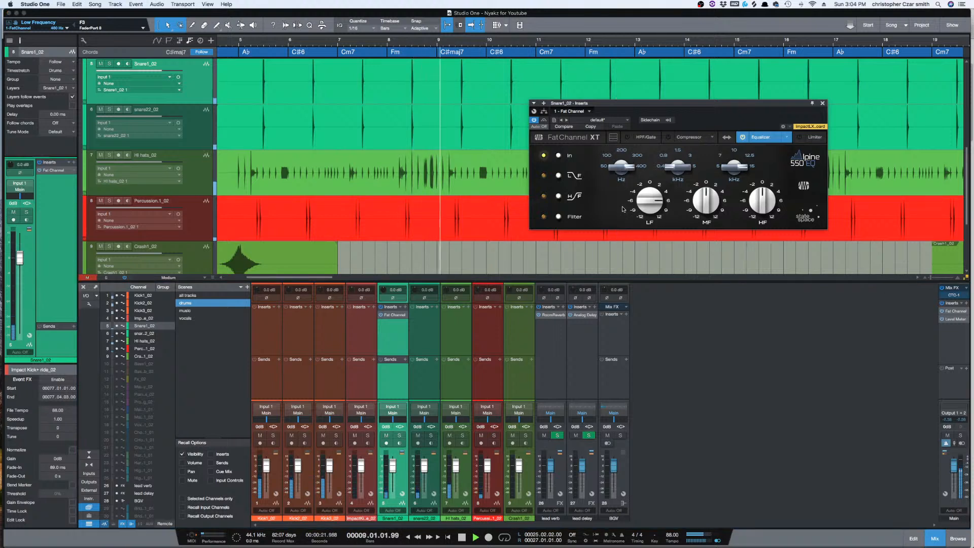
{"action": "left_click", "coordinate": [558, 176]}
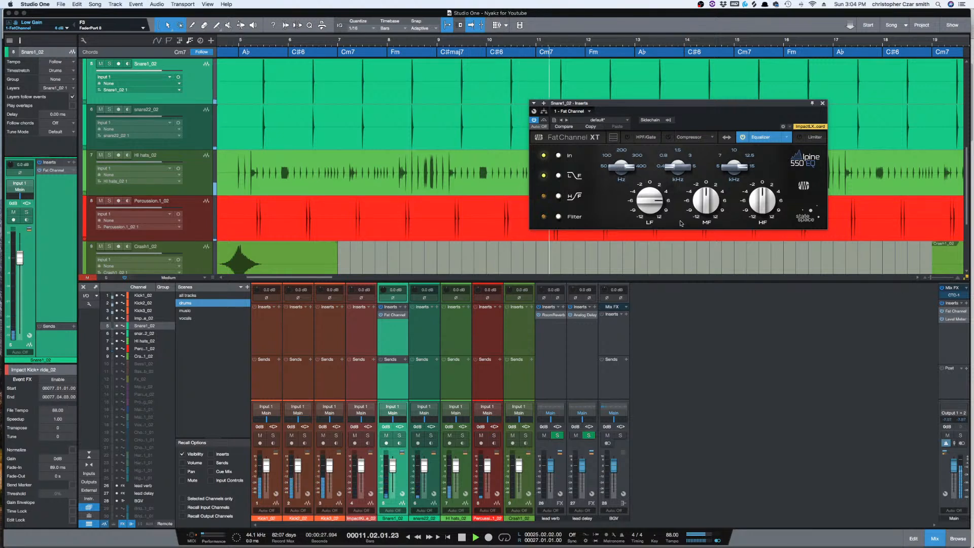
- Compare the snare with Fat Channel bypassed and active, then stop playback and close the plug-in window
{"action": "left_click", "coordinate": [544, 119]}
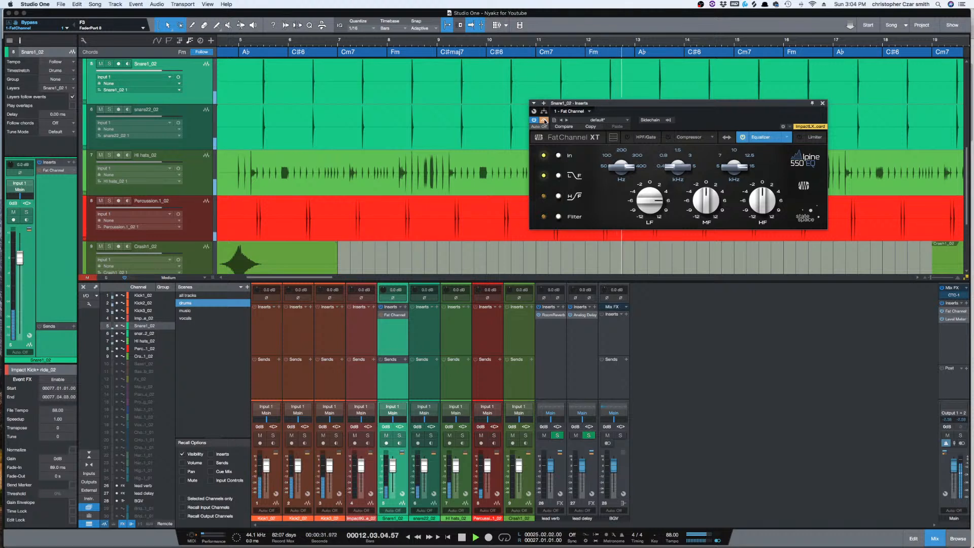
{"action": "left_click", "coordinate": [544, 119]}
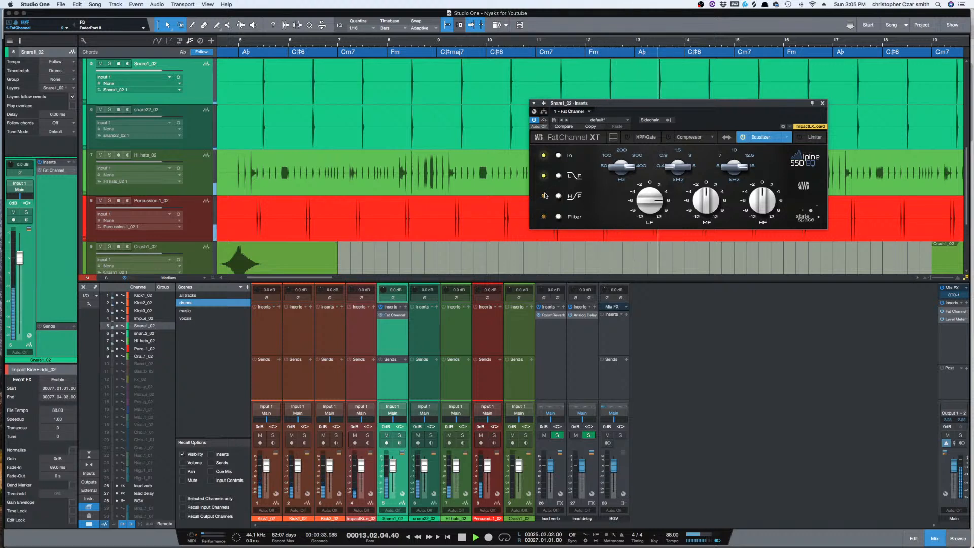
{"action": "key", "text": "space"}
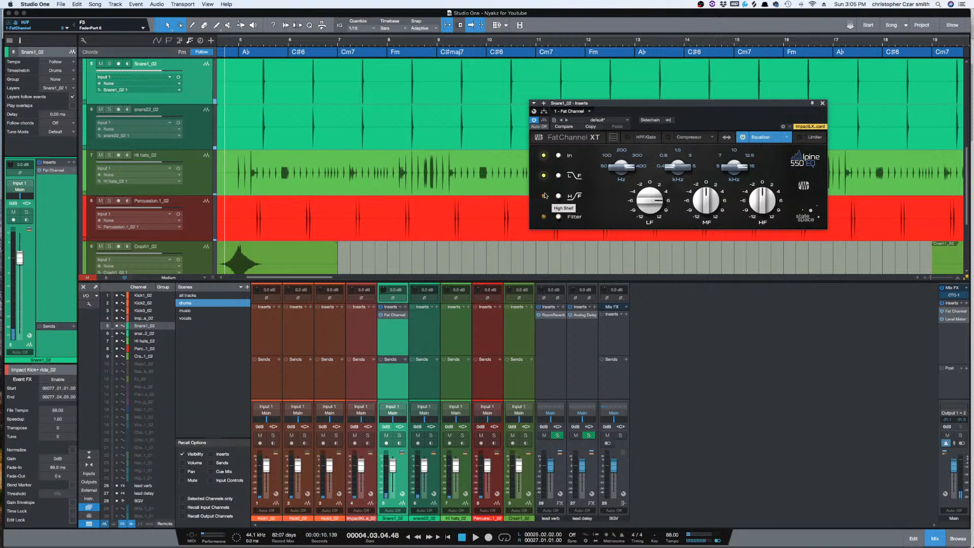
{"action": "left_click", "coordinate": [822, 103]}
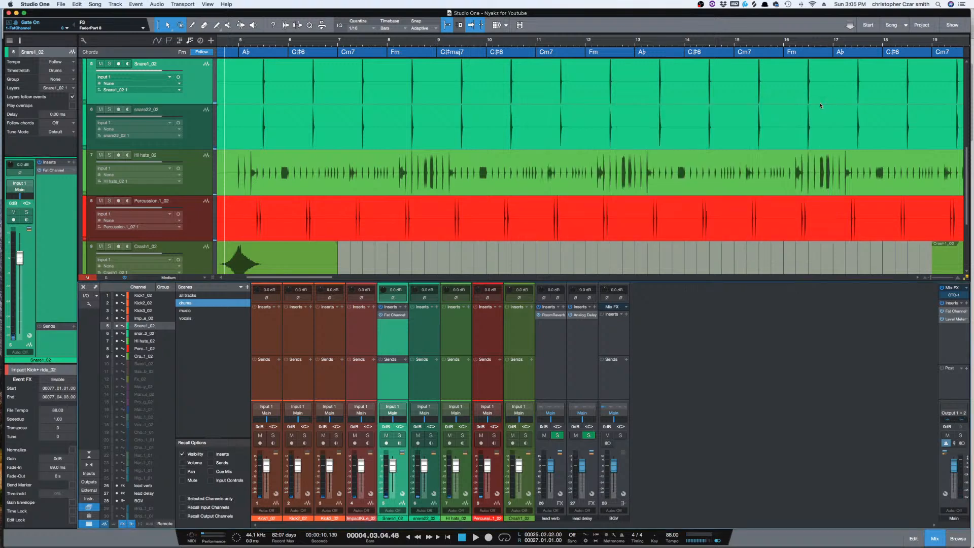
- Insert a Pro EQ on the Crash1_02 track and move its window lower over the arrangement
{"action": "scroll", "coordinate": [239, 200], "scroll_direction": "down", "scroll_amount": 3}
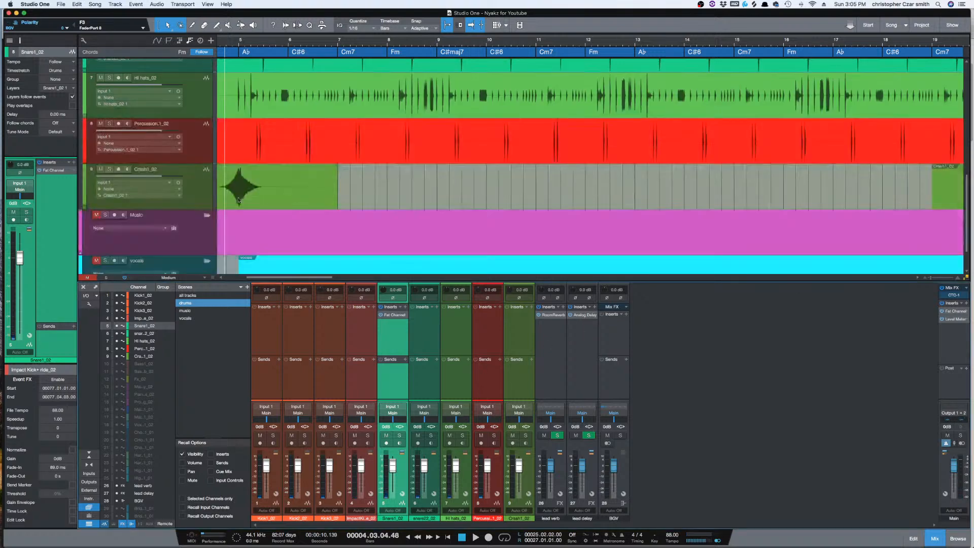
{"action": "left_click", "coordinate": [203, 180]}
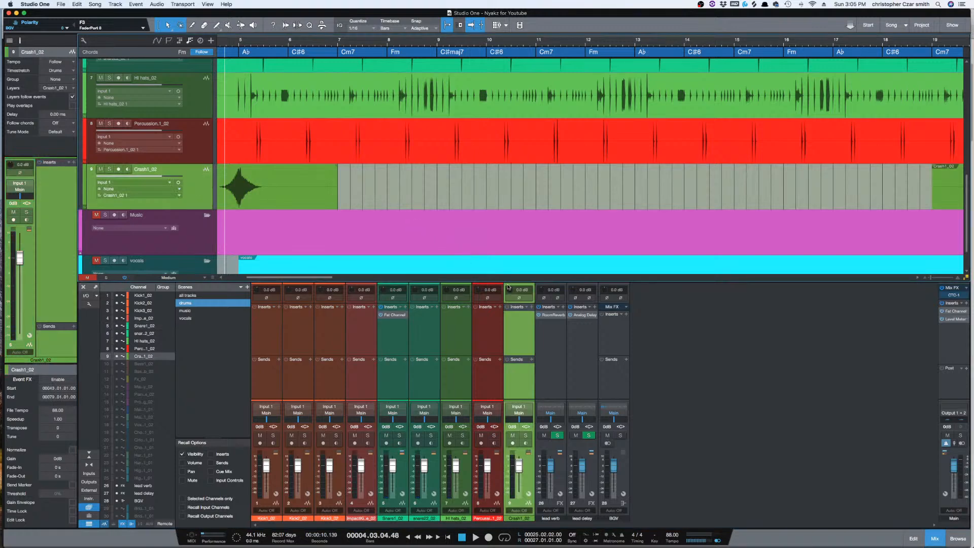
{"action": "left_click", "coordinate": [531, 308]}
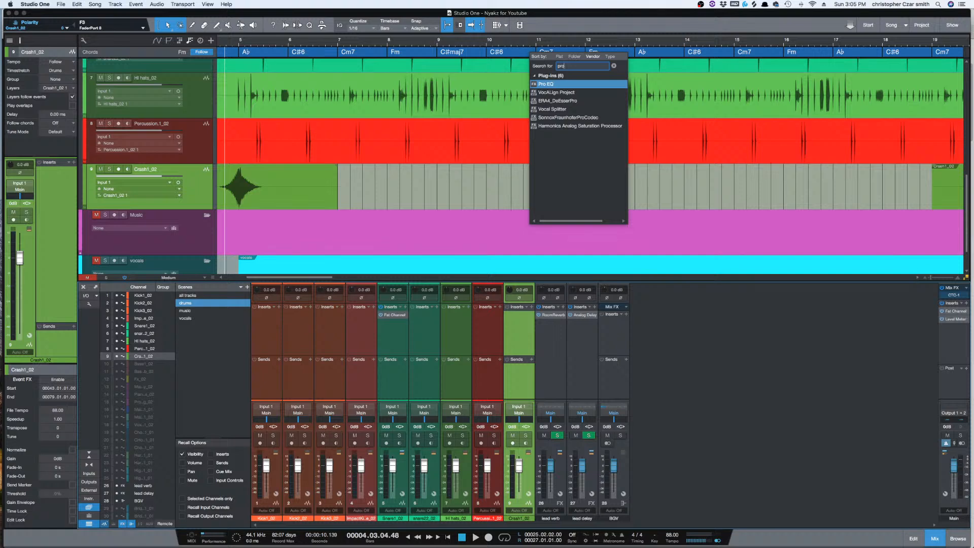
{"action": "key", "text": "Return"}
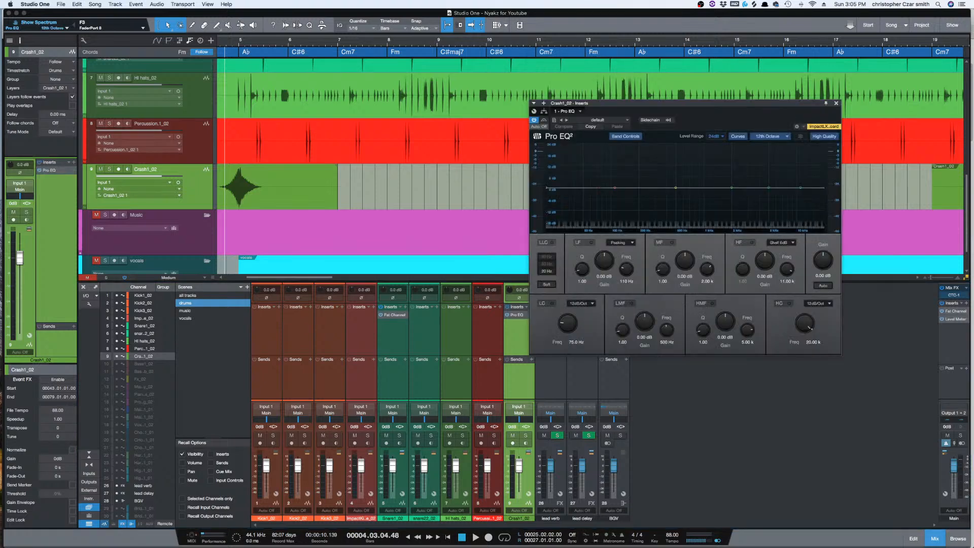
{"action": "left_click_drag", "start_coordinate": [683, 104], "coordinate": [679, 108]}
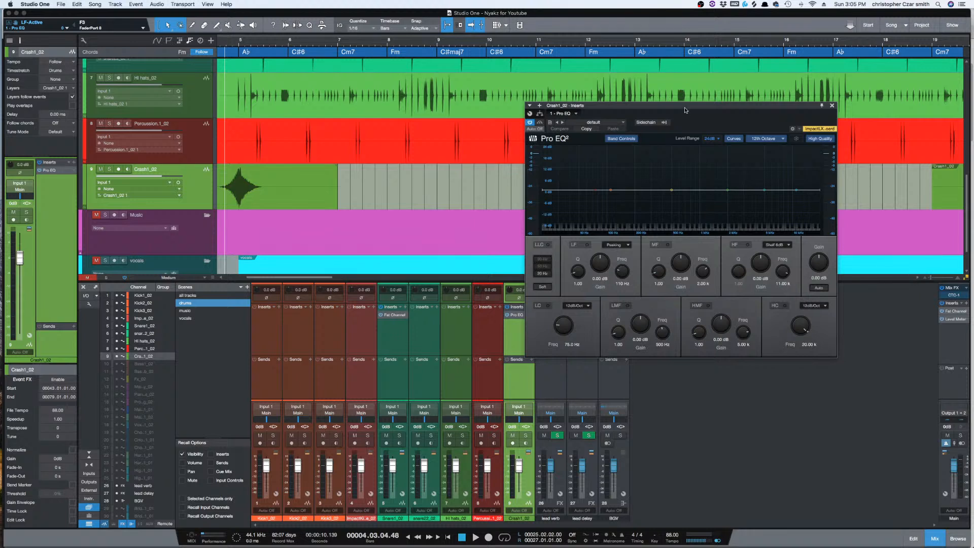
{"action": "left_click_drag", "start_coordinate": [684, 108], "coordinate": [678, 123]}
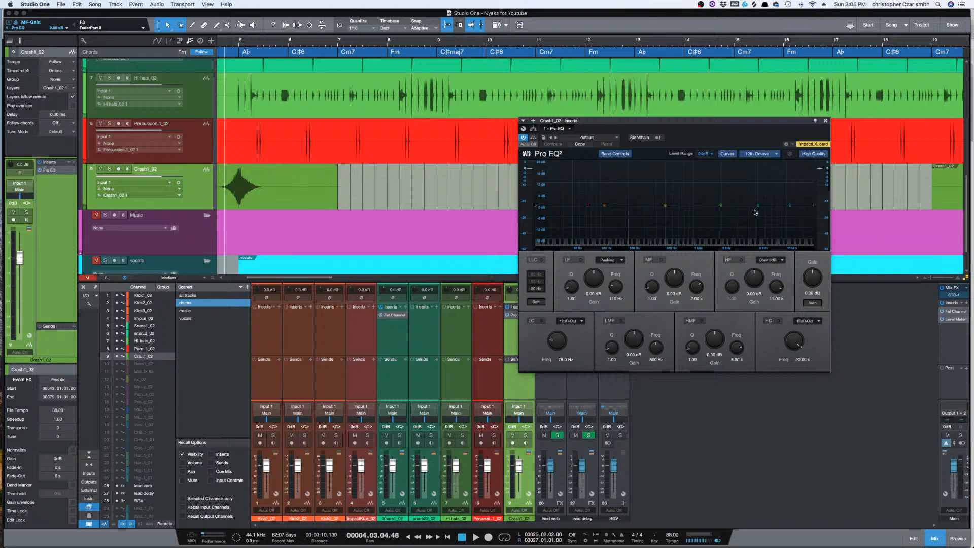
- Play the crash and set the Pro EQ spectrum display to Third Octave
{"action": "key", "text": "space"}
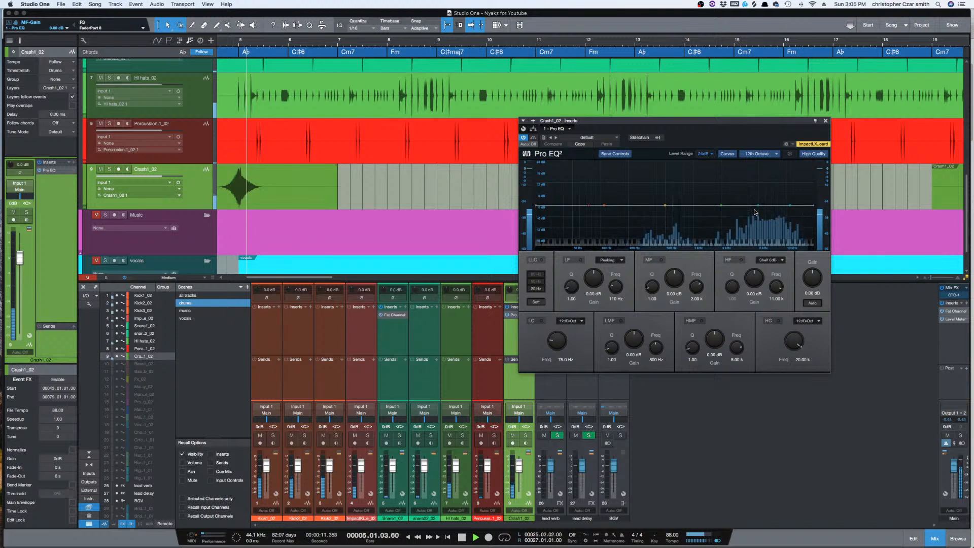
{"action": "left_click", "coordinate": [757, 153]}
{"action": "left_click", "coordinate": [768, 171]}
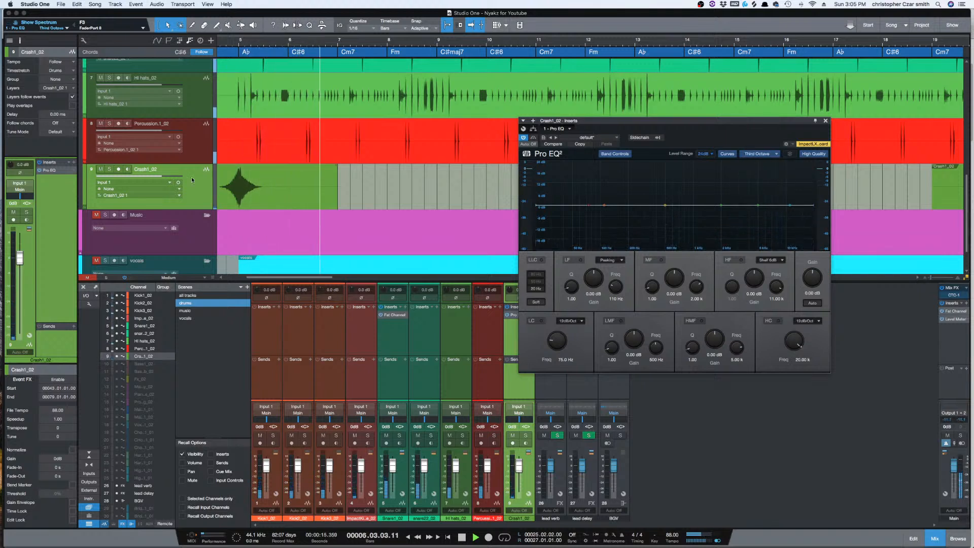
{"action": "key", "text": "space"}
- Select the first crash hit on Crash1_02 from about bar 4.2 to 5.4, loop that range and play it
{"action": "scroll", "coordinate": [282, 192], "scroll_direction": "left", "scroll_amount": 3}
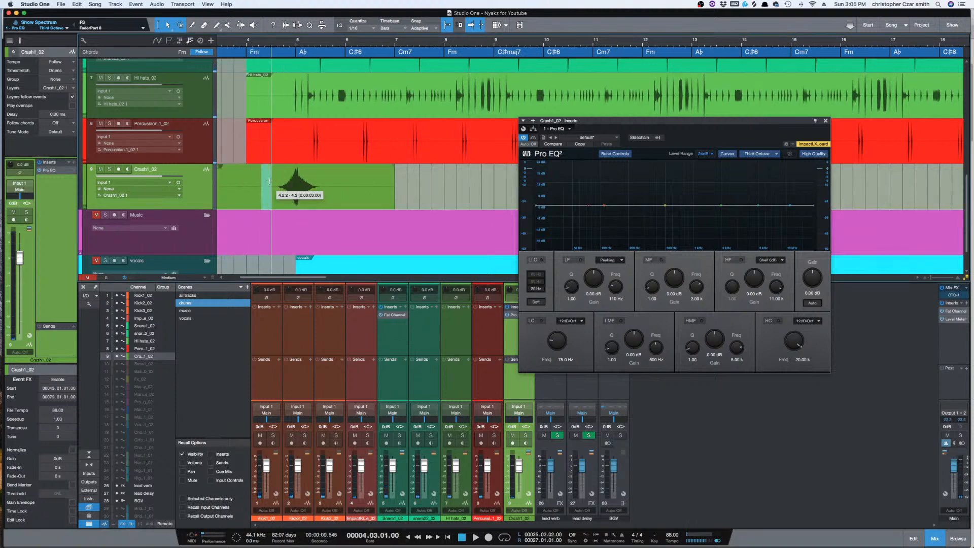
{"action": "left_click_drag", "start_coordinate": [260, 186], "coordinate": [334, 194]}
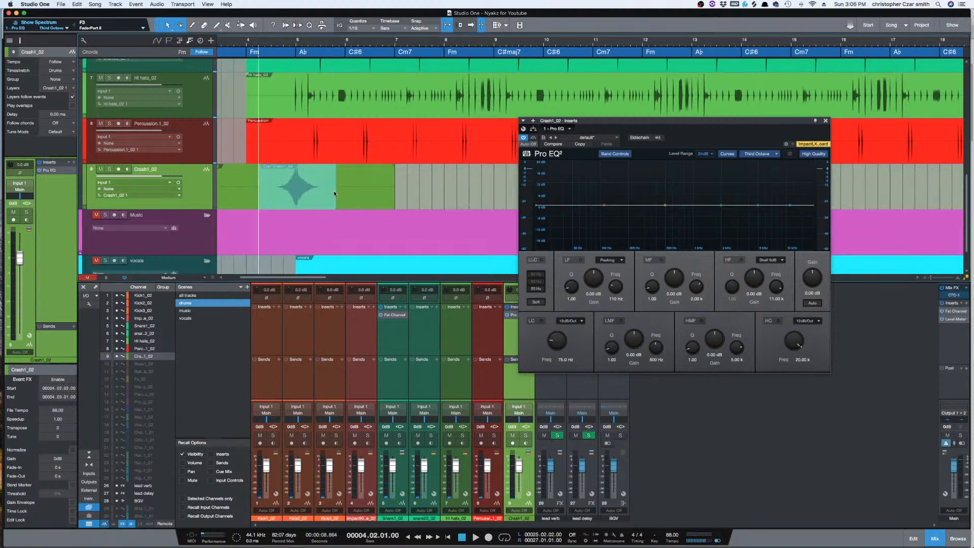
{"action": "key", "text": "p"}
{"action": "key", "text": "space"}
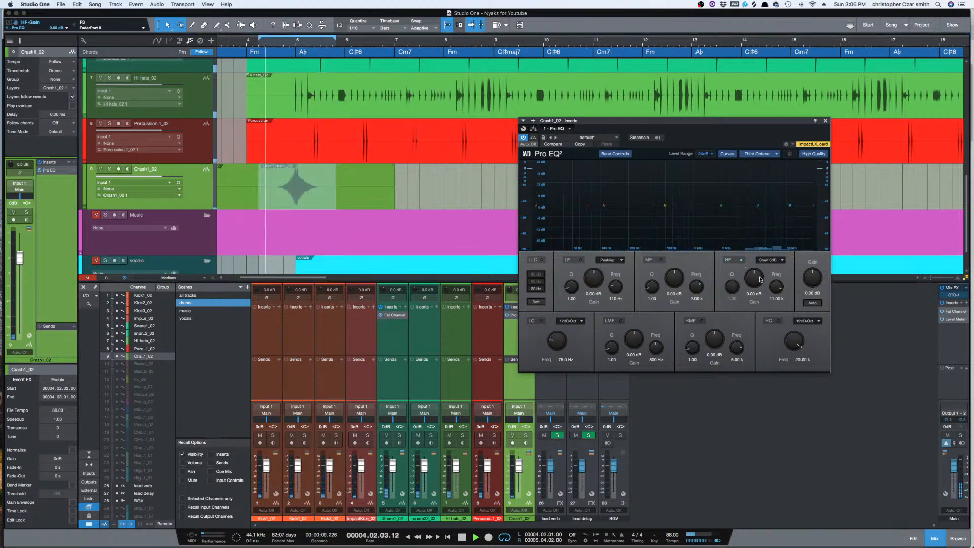
- Boost the crash's high-frequency shelf by about 3.8 dB at about 7 kHz and close the Pro EQ with playback stopped
{"action": "left_click_drag", "start_coordinate": [756, 278], "coordinate": [774, 289]}
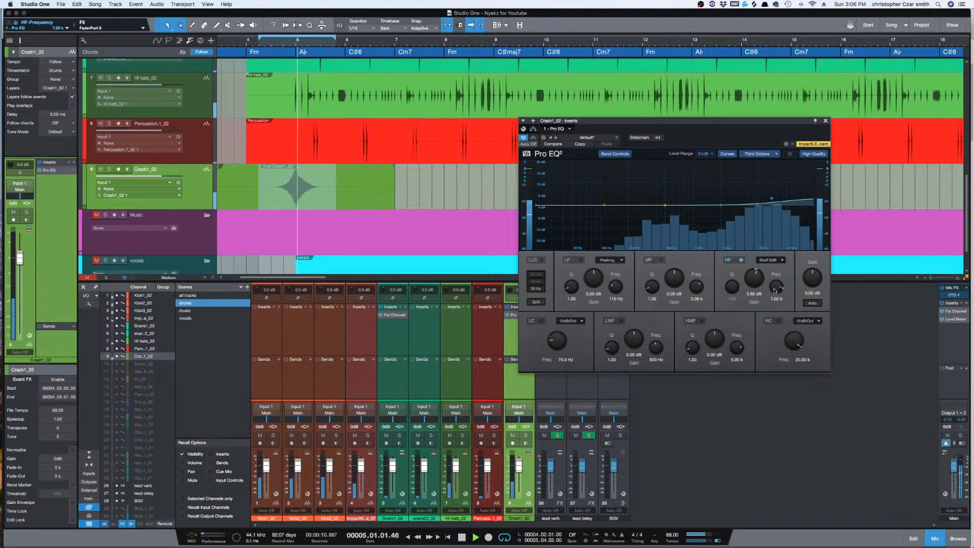
{"action": "key", "text": "space"}
{"action": "left_click", "coordinate": [826, 120]}
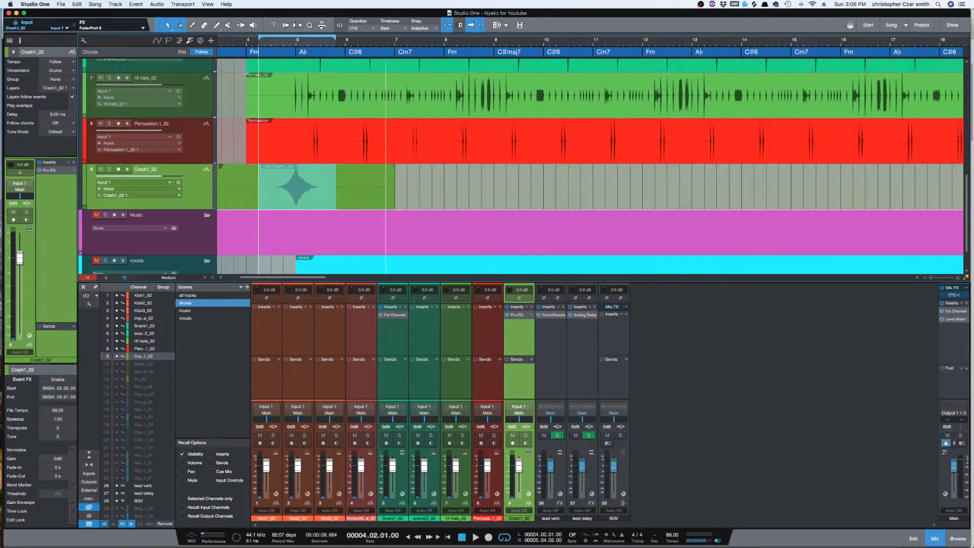
- Start playback and insert a Pro EQ on the Hi hats_02 track
{"action": "key", "text": "space"}
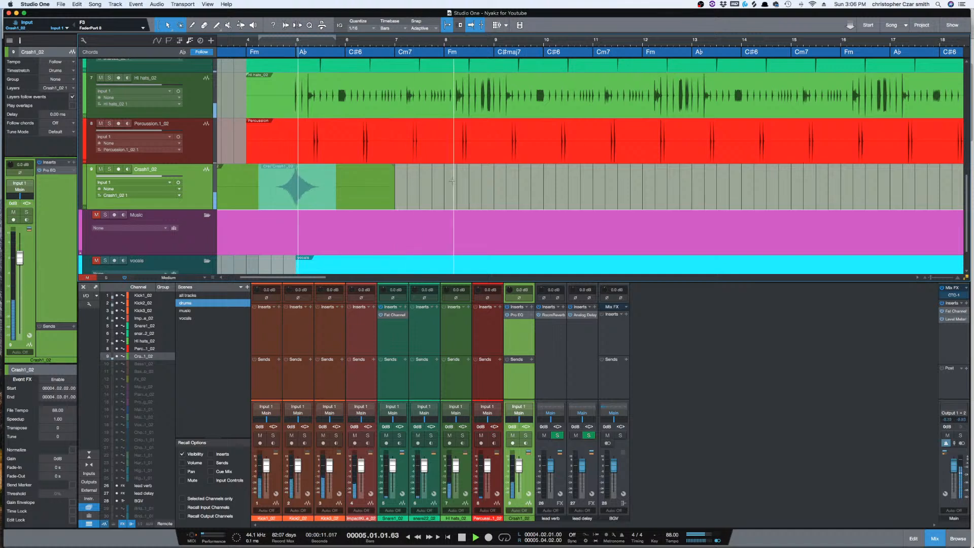
{"action": "left_click", "coordinate": [468, 308]}
{"action": "type", "text": "pro"}
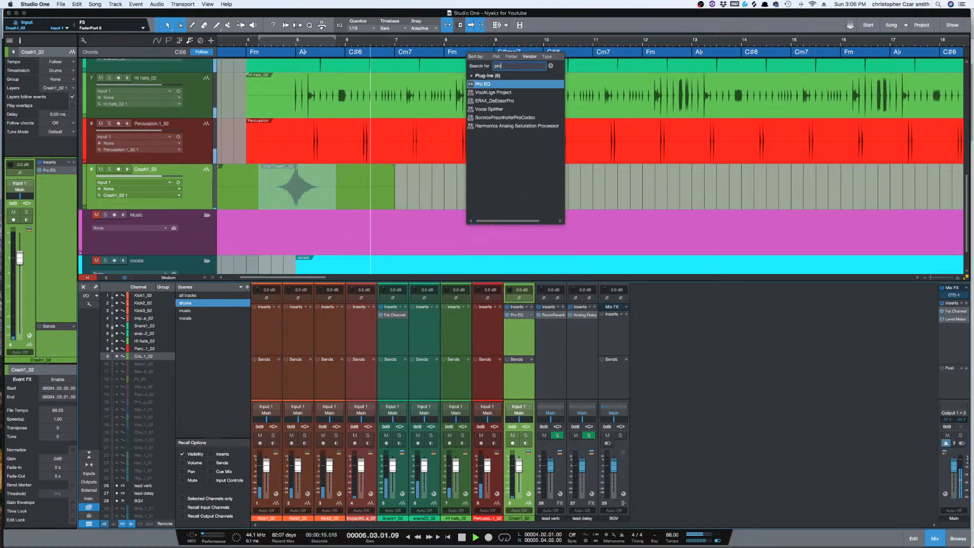
{"action": "key", "text": "Return"}
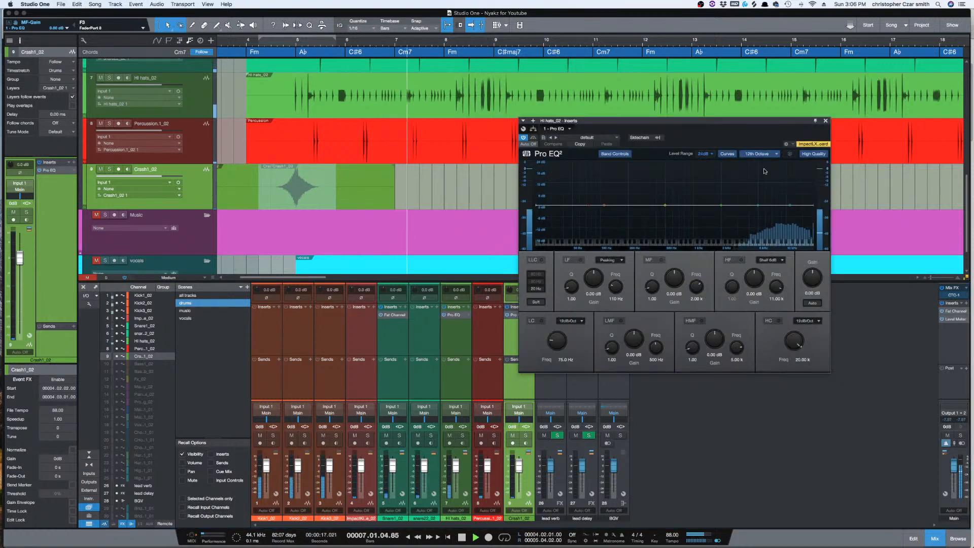
- Stop playback and set the hi-hat Pro EQ spectrum display to Third Octave
{"action": "left_click", "coordinate": [758, 154]}
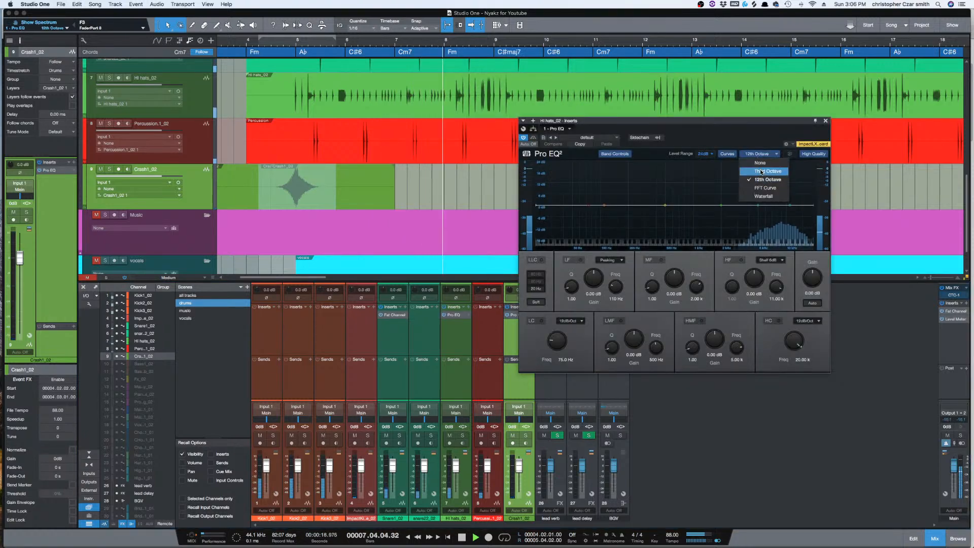
{"action": "left_click", "coordinate": [751, 129]}
{"action": "key", "text": "space"}
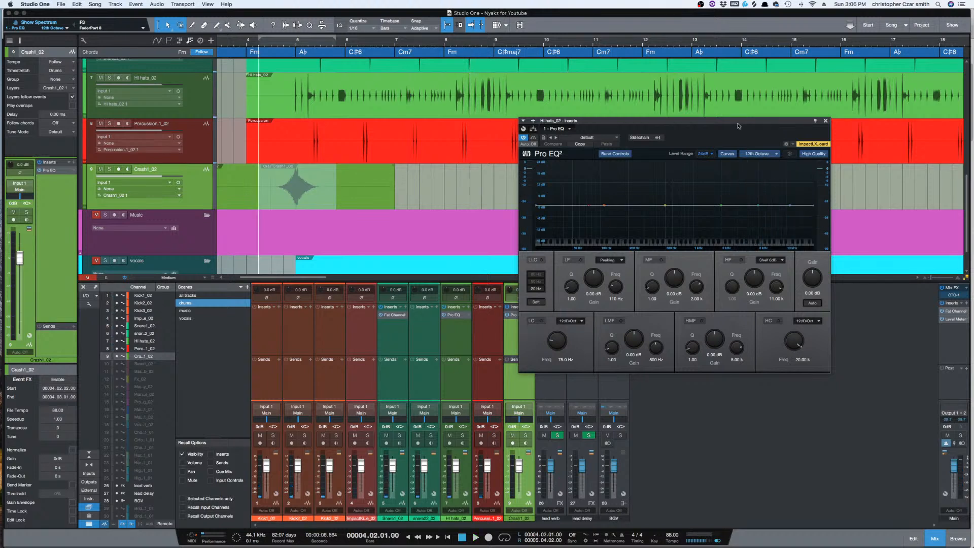
{"action": "left_click", "coordinate": [761, 154]}
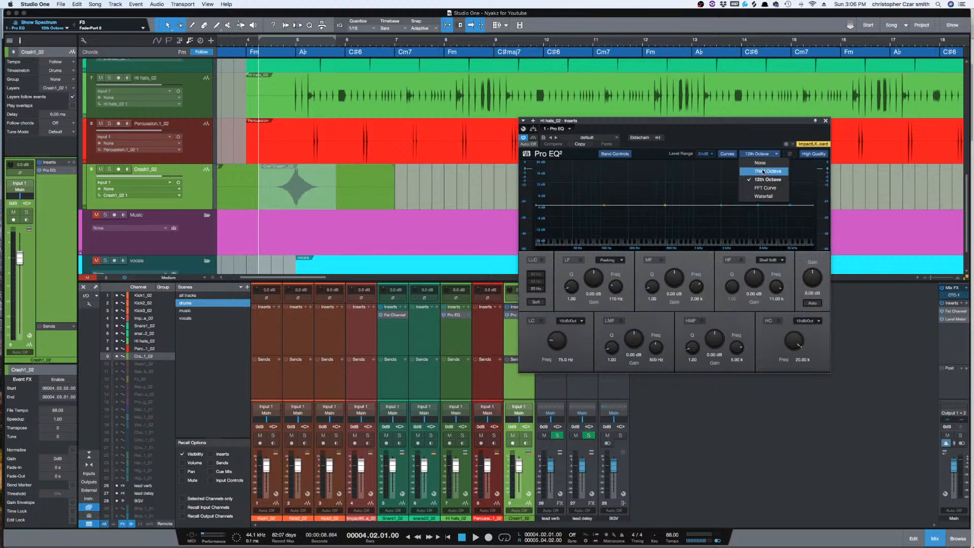
{"action": "left_click", "coordinate": [762, 173]}
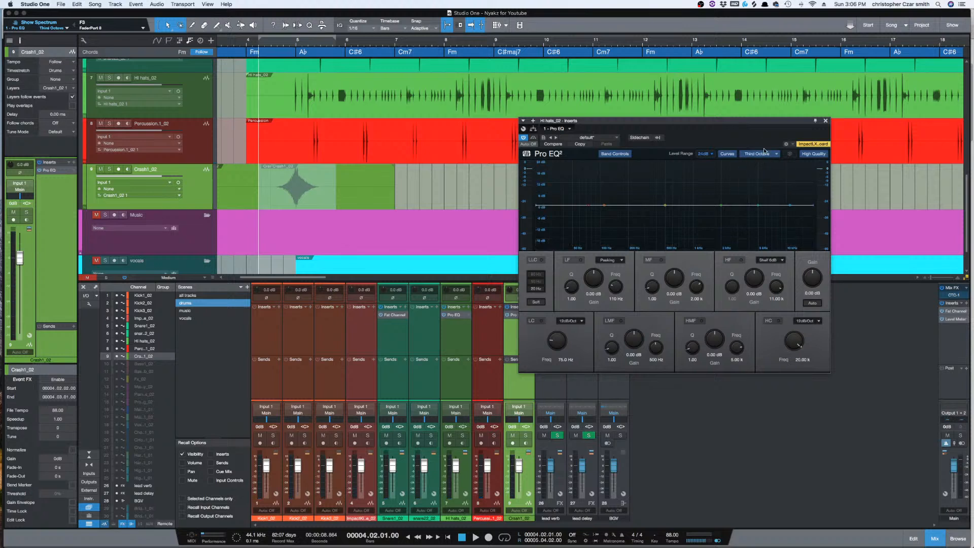
- Store the current Pro EQ settings as the plug-in's default preset
{"action": "left_click", "coordinate": [545, 138]}
{"action": "left_click", "coordinate": [578, 161]}
{"action": "left_click", "coordinate": [544, 176]}
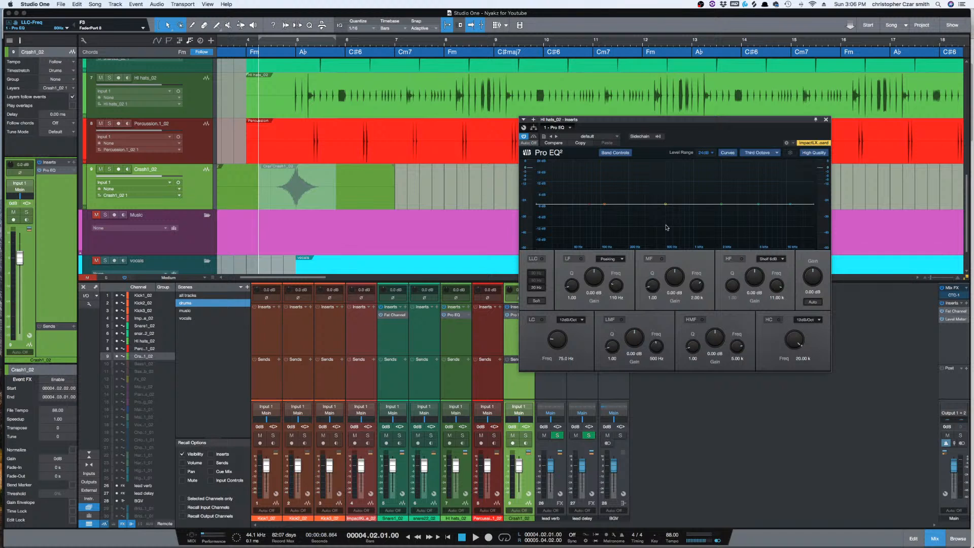
- During playback, boost the hi-hats' high-frequency shelf by about 5.4 dB at about 3.6 kHz and close the Pro EQ
{"action": "key", "text": "space"}
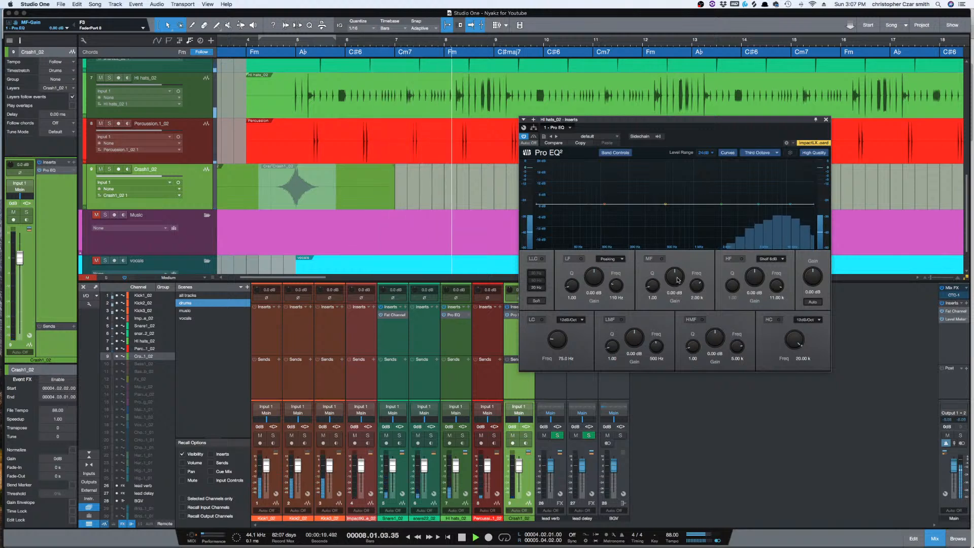
{"action": "left_click", "coordinate": [742, 259]}
{"action": "left_click_drag", "start_coordinate": [753, 279], "coordinate": [773, 303]}
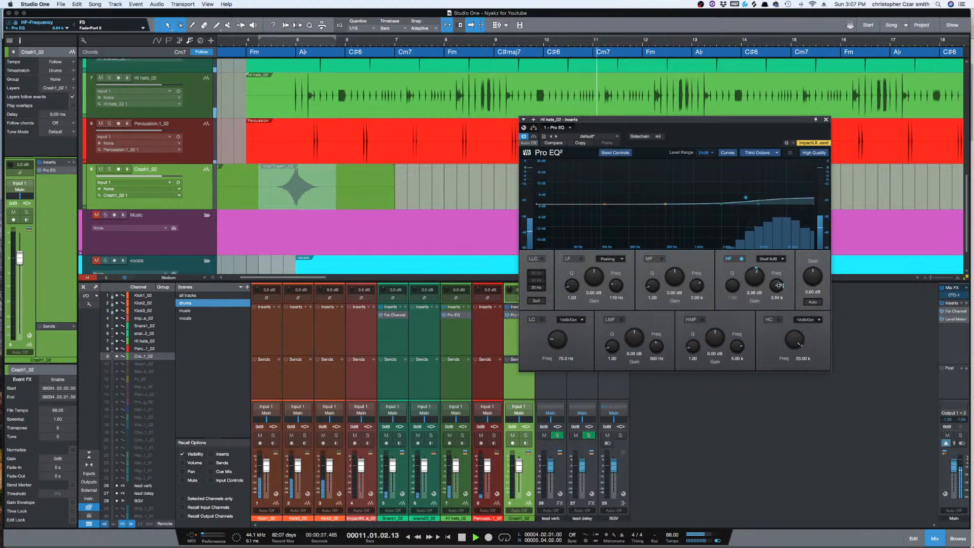
{"action": "left_click", "coordinate": [827, 121]}
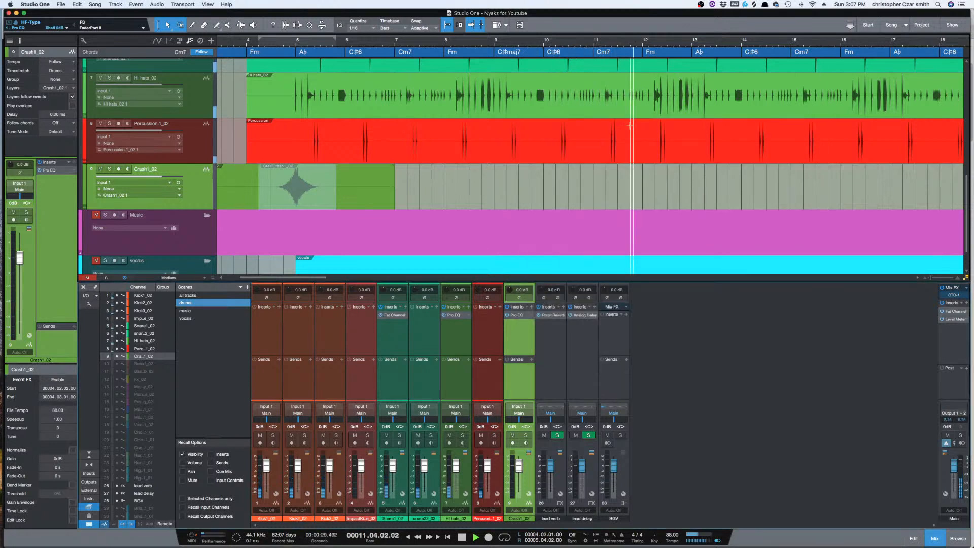
- Insert a Pro EQ on the Percussion.1_02 track while the drums keep playing
{"action": "scroll", "coordinate": [435, 140], "scroll_direction": "down", "scroll_amount": 2}
{"action": "scroll", "coordinate": [435, 140], "scroll_direction": "up", "scroll_amount": 8}
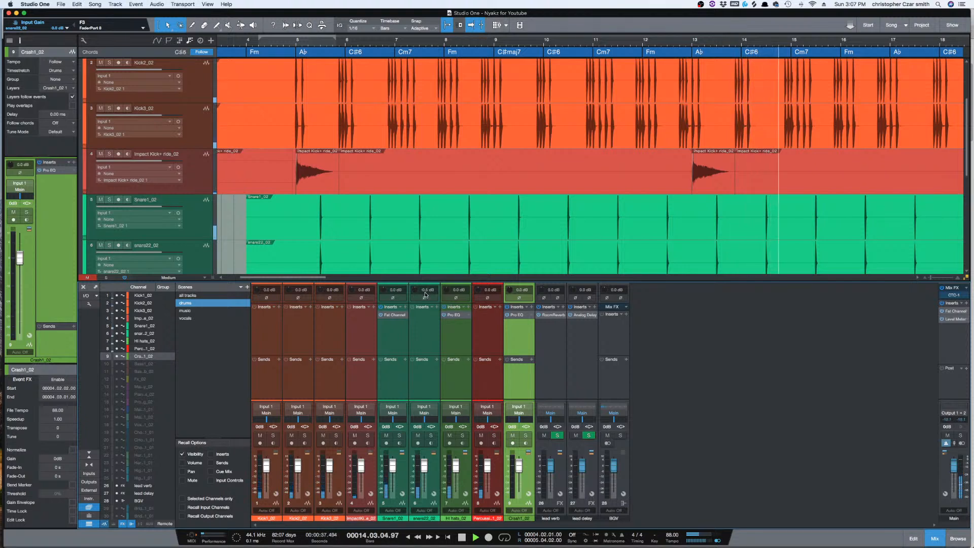
{"action": "left_click", "coordinate": [486, 323]}
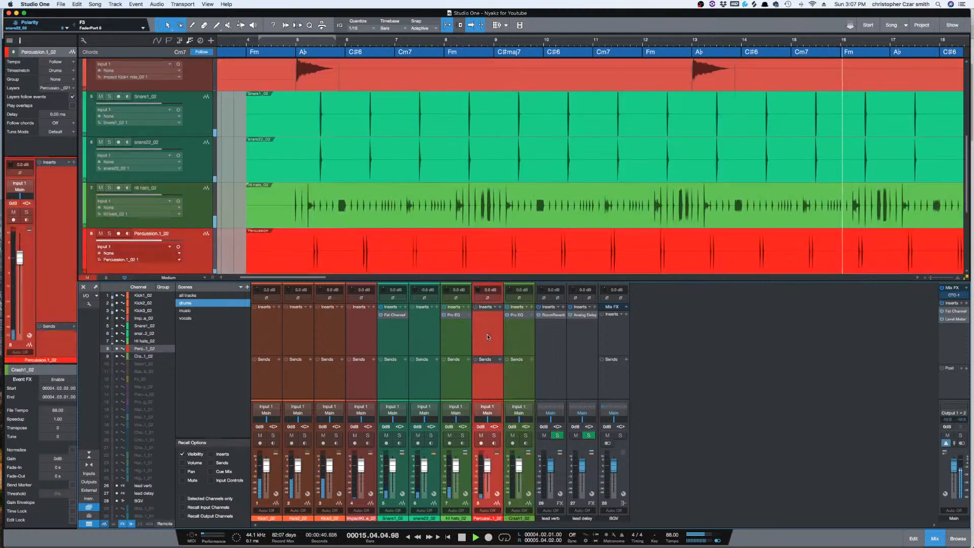
{"action": "left_click", "coordinate": [500, 307]}
{"action": "type", "text": "pro"}
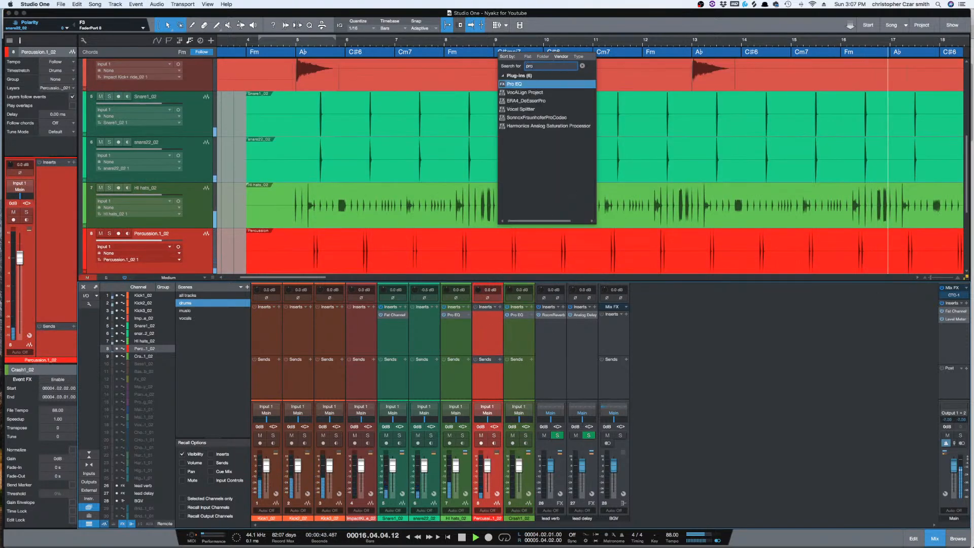
{"action": "key", "text": "Return"}
{"action": "scroll", "coordinate": [152, 213], "scroll_direction": "down", "scroll_amount": 1}
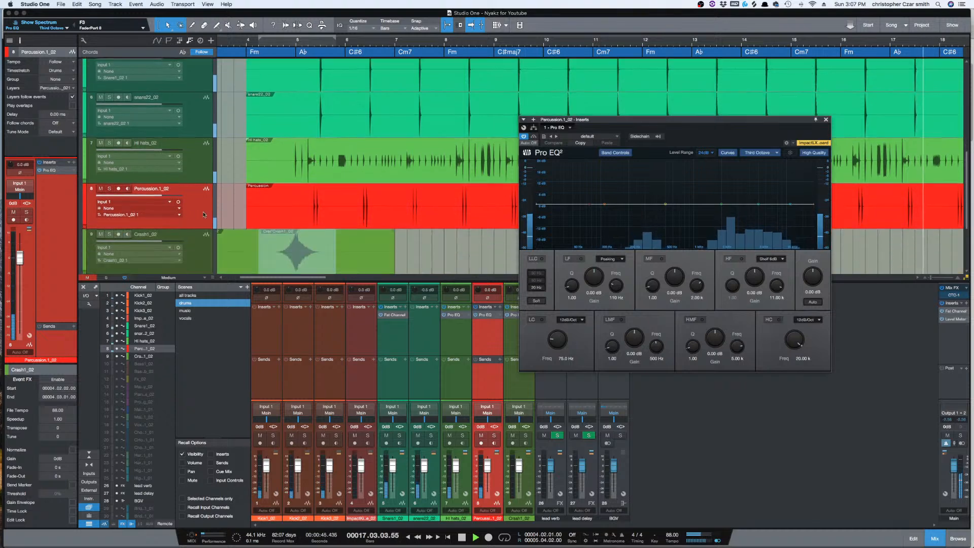
- Check Percussion.1_02 briefly in solo, close its Pro EQ, pan the track to L30 and stop playback
{"action": "left_click", "coordinate": [109, 189]}
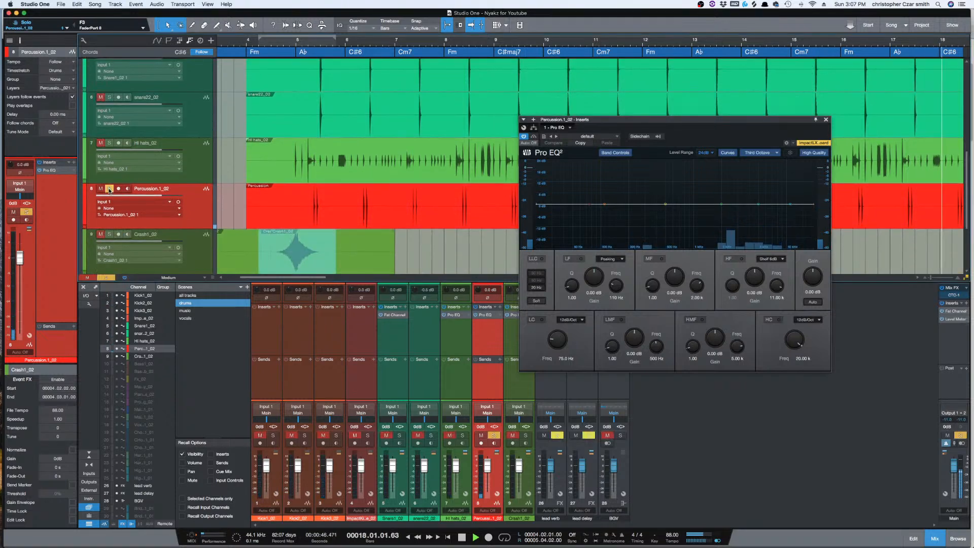
{"action": "left_click", "coordinate": [109, 189]}
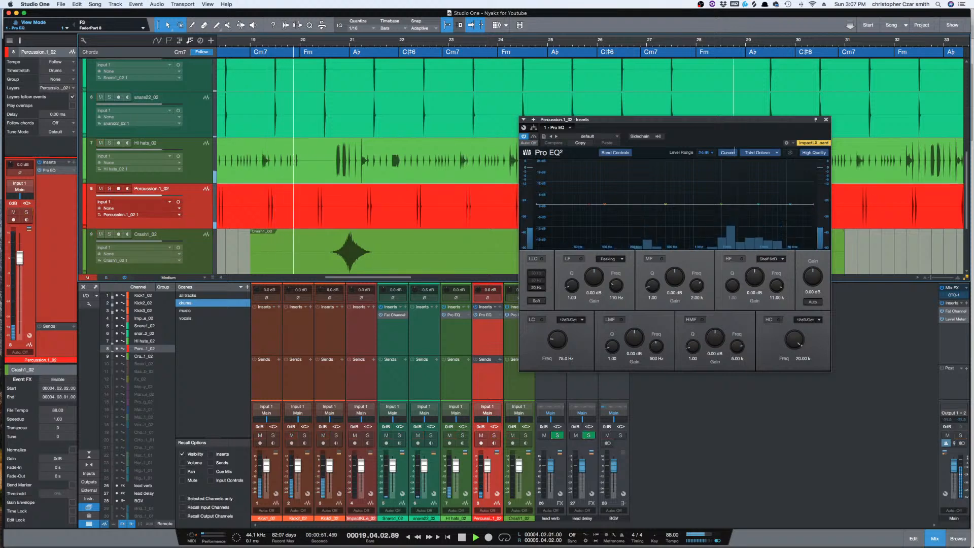
{"action": "left_click", "coordinate": [827, 120]}
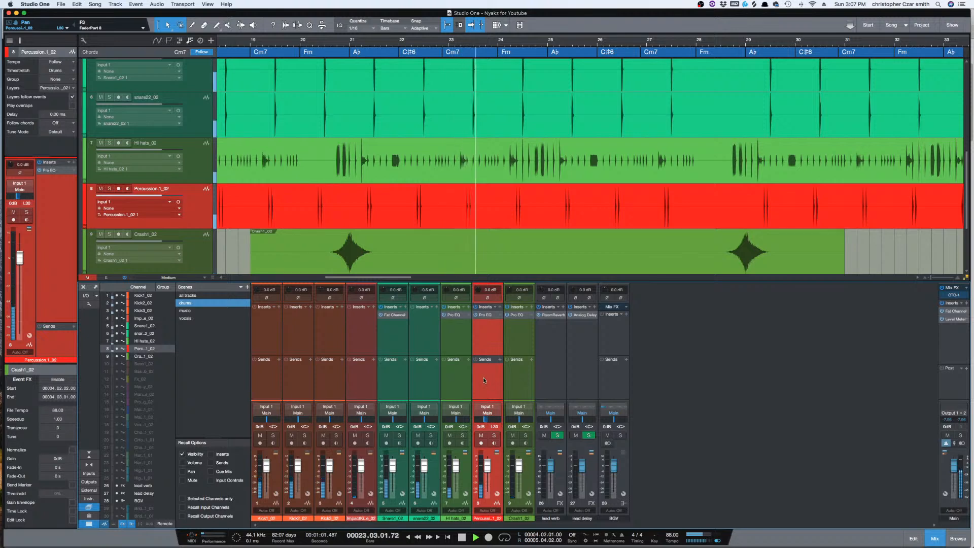
{"action": "key", "text": "space"}
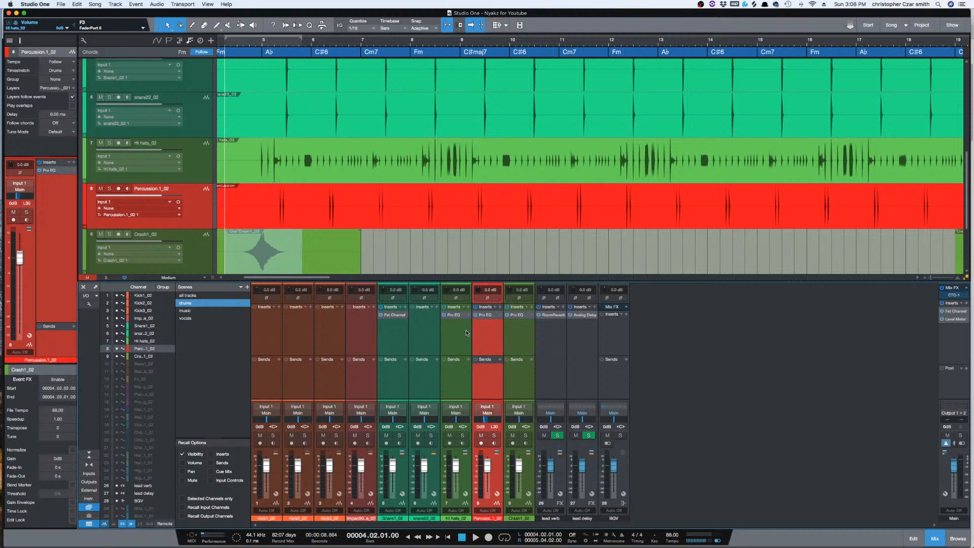
- Pan the Crash1_02 track to the right side of the stereo field
{"action": "left_click", "coordinate": [523, 385]}
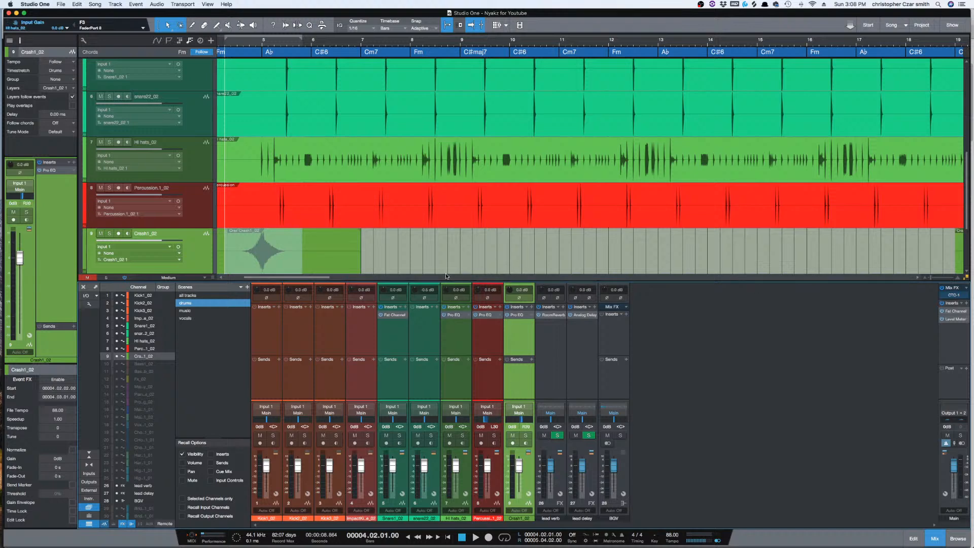
{"action": "scroll", "coordinate": [438, 251], "scroll_direction": "down", "scroll_amount": 3}
{"action": "scroll", "coordinate": [433, 249], "scroll_direction": "up", "scroll_amount": 5}
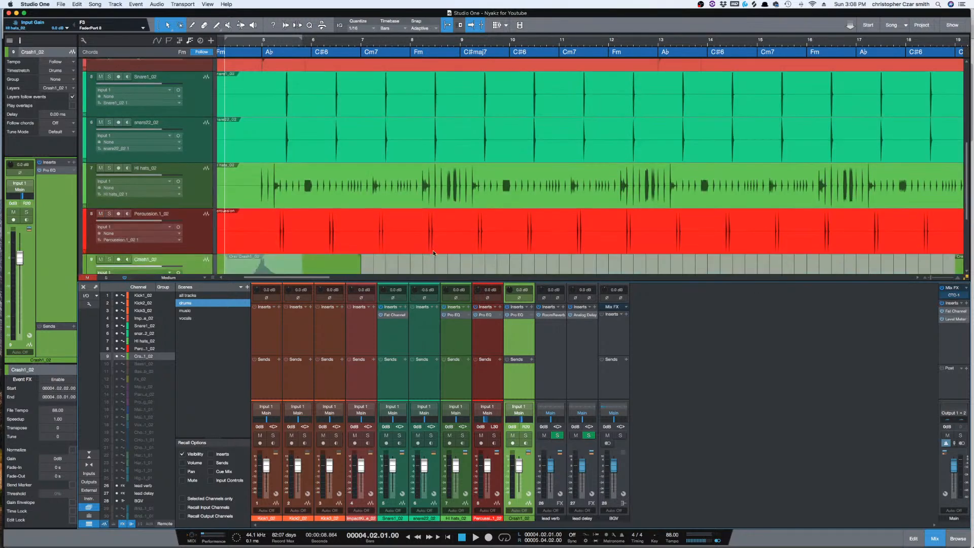
{"action": "scroll", "coordinate": [430, 253], "scroll_direction": "down", "scroll_amount": 3}
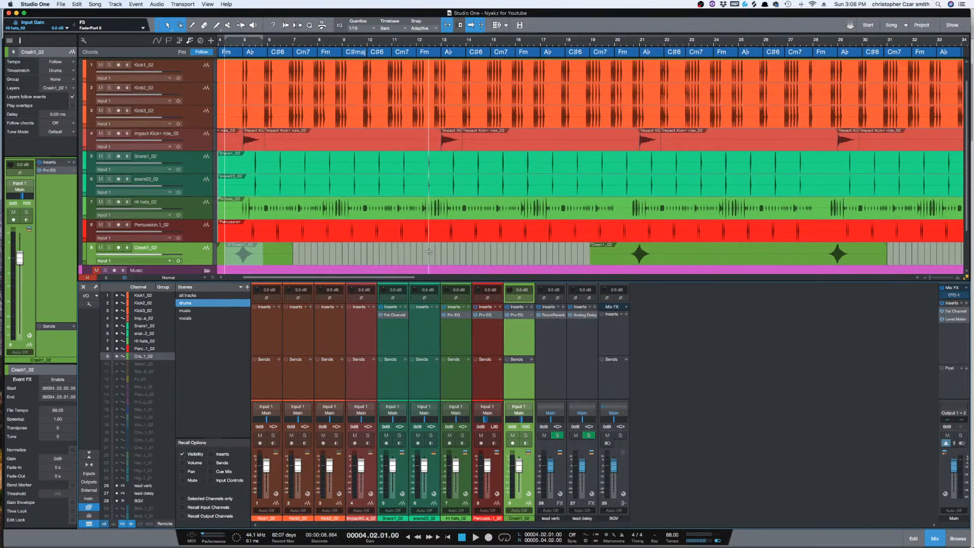
{"action": "scroll", "coordinate": [430, 253], "scroll_direction": "down", "scroll_amount": 3}
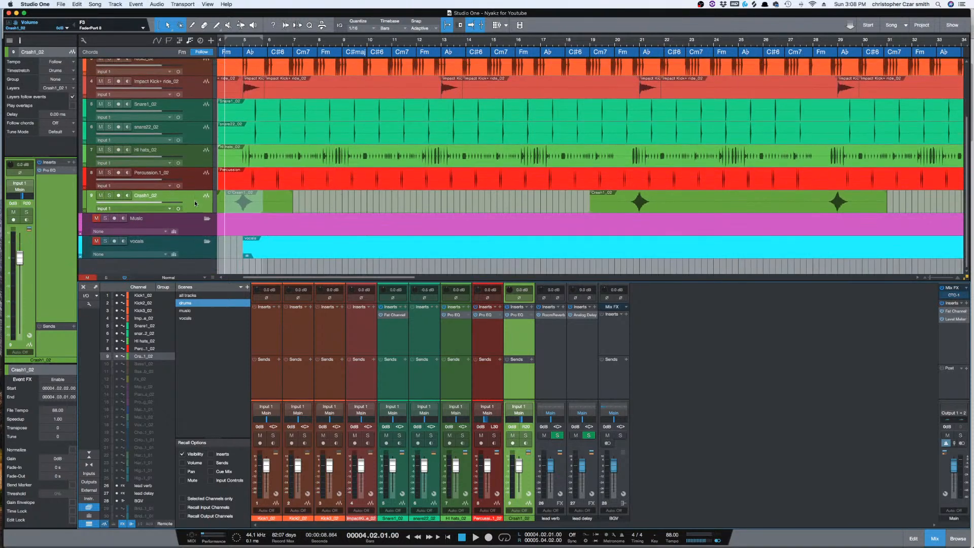
- Recall the music scene, unmute the Music folder and play it from the bass entry at about bar 12.4
{"action": "left_click", "coordinate": [205, 311]}
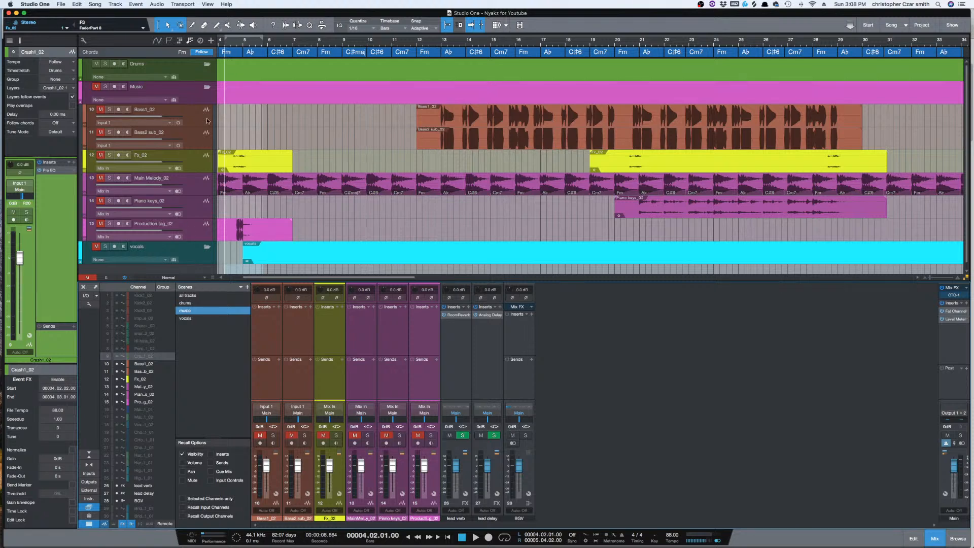
{"action": "left_click", "coordinate": [96, 86]}
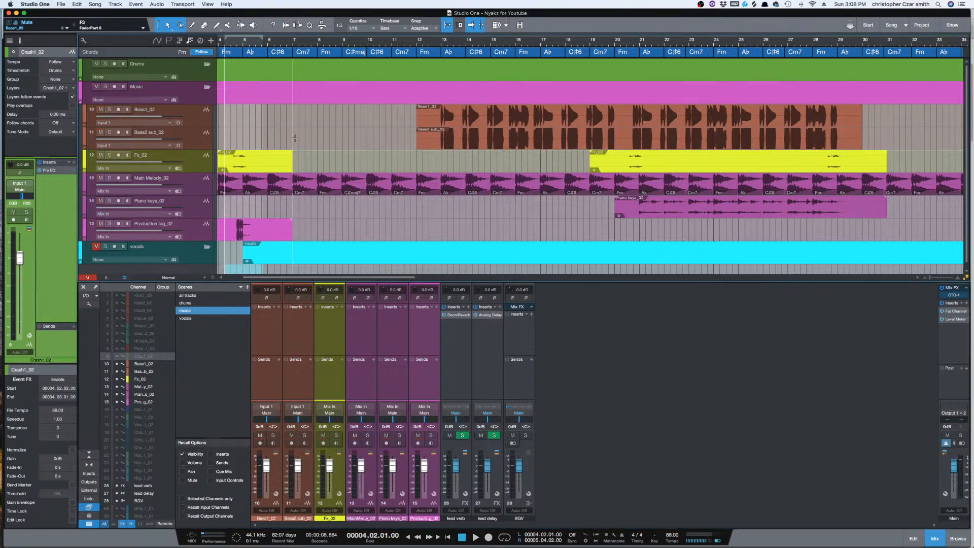
{"action": "left_click", "coordinate": [436, 122]}
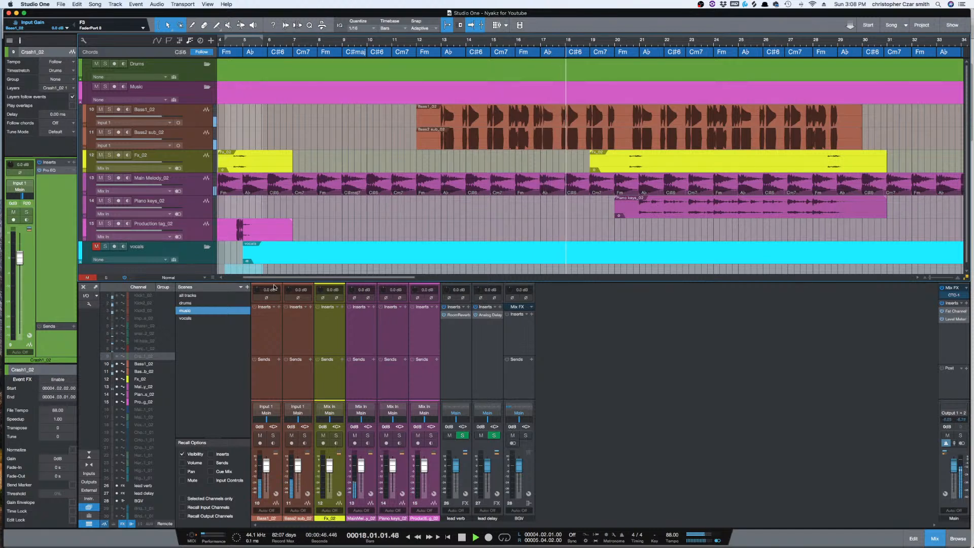
{"action": "key", "text": "space"}
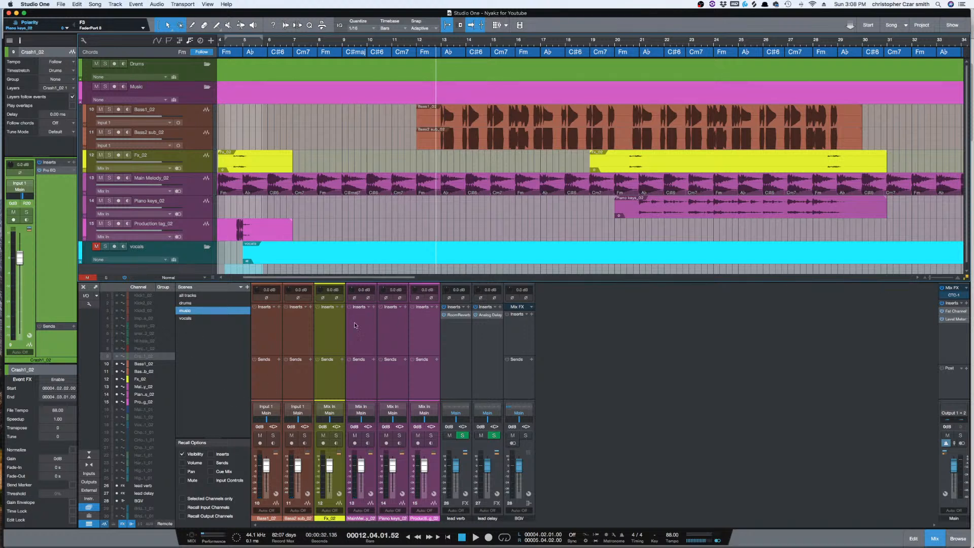
- Route Bass1_02 and Bass2 sub_02 together to a new bus named "bas bus"
{"action": "left_click", "coordinate": [303, 342]}
{"action": "left_click", "coordinate": [271, 340], "text": "shift"}
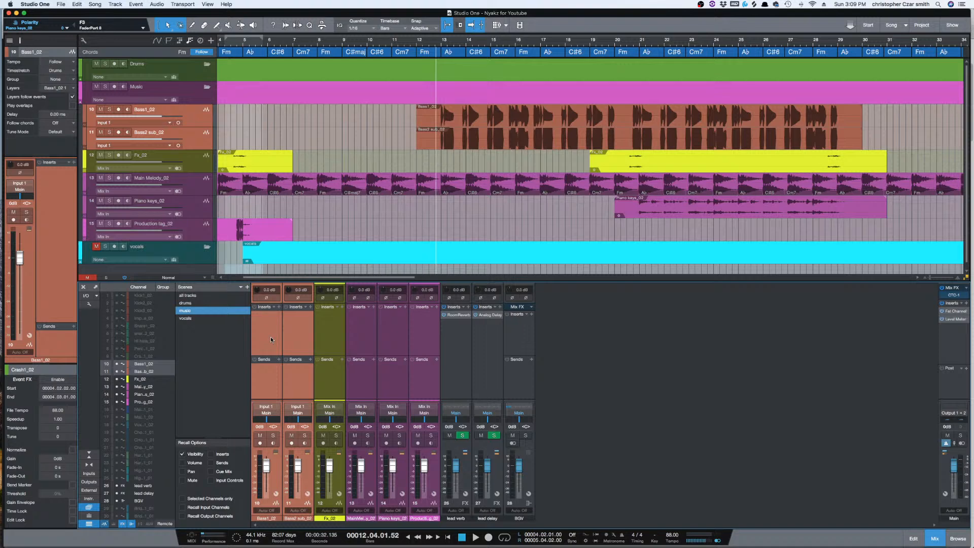
{"action": "right_click", "coordinate": [299, 331]}
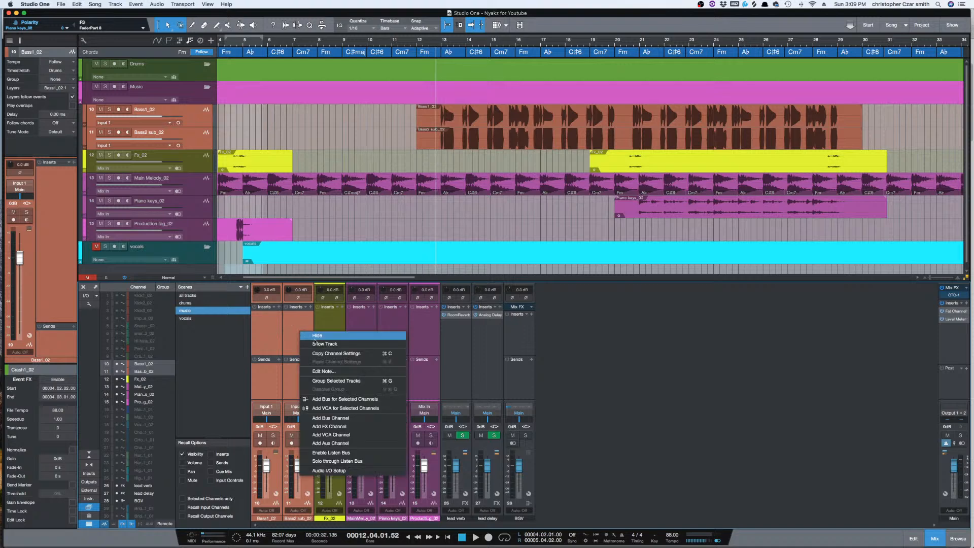
{"action": "left_click", "coordinate": [350, 400]}
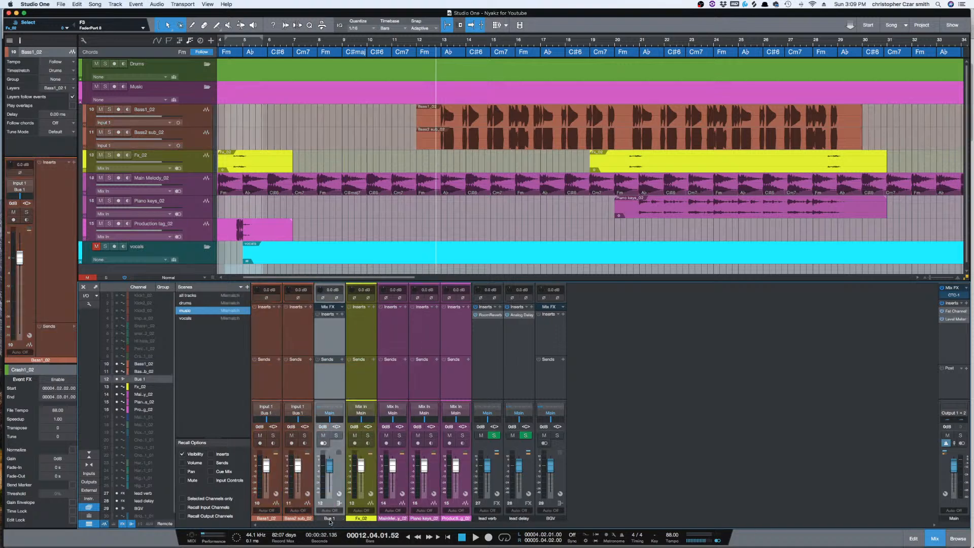
{"action": "double_click", "coordinate": [328, 518]}
{"action": "type", "text": "bas bus"}
{"action": "key", "text": "Return"}
- Insert a Fat Channel on the bas bus
{"action": "left_click", "coordinate": [342, 314]}
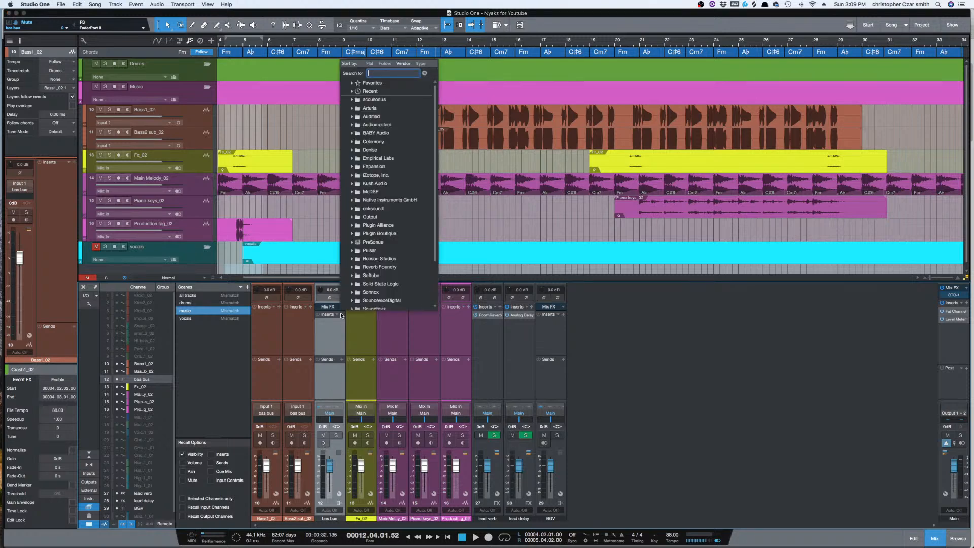
{"action": "type", "text": "fat"}
{"action": "key", "text": "Return"}
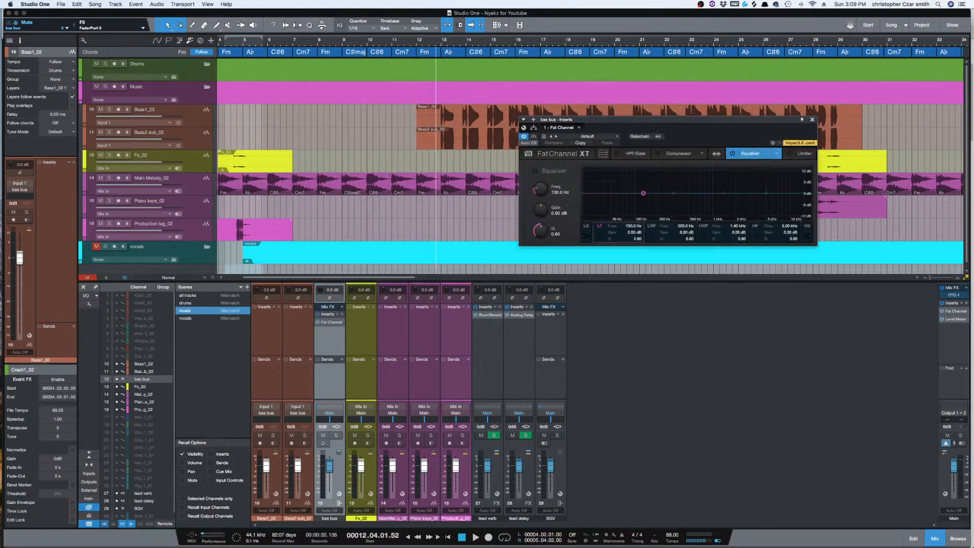
- Enable the Fat Channel's compressor on the bas bus and choose the Everest C100A model
{"action": "left_click", "coordinate": [683, 154]}
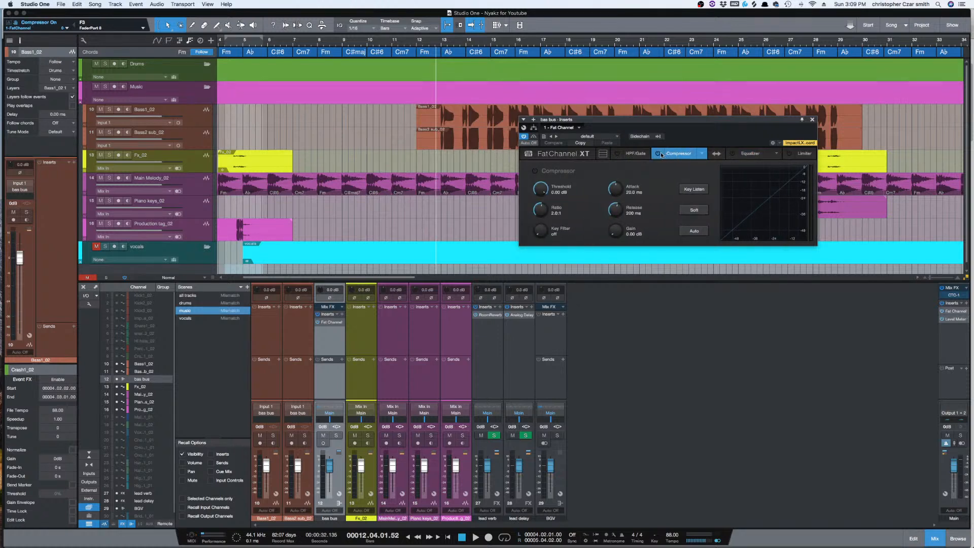
{"action": "left_click", "coordinate": [706, 153]}
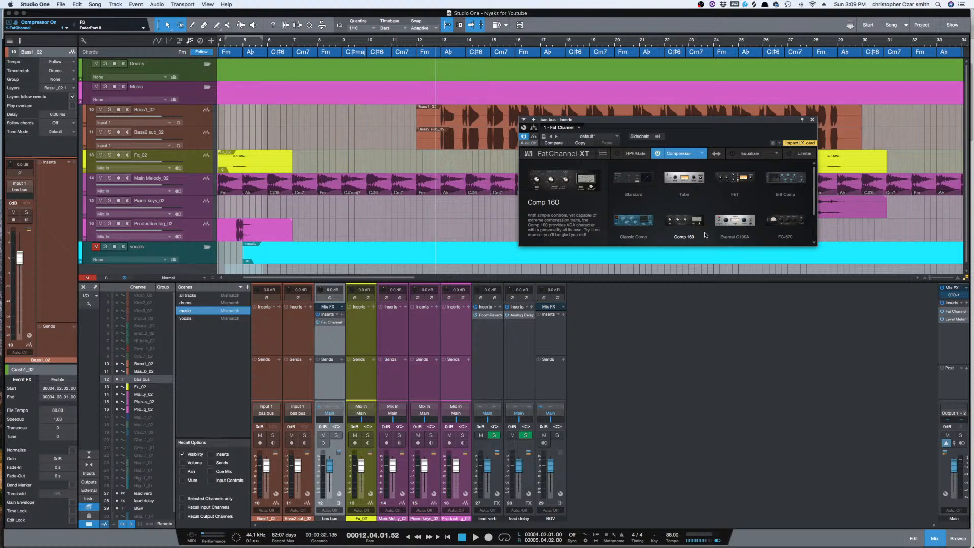
{"action": "scroll", "coordinate": [705, 235], "scroll_direction": "down", "scroll_amount": 2}
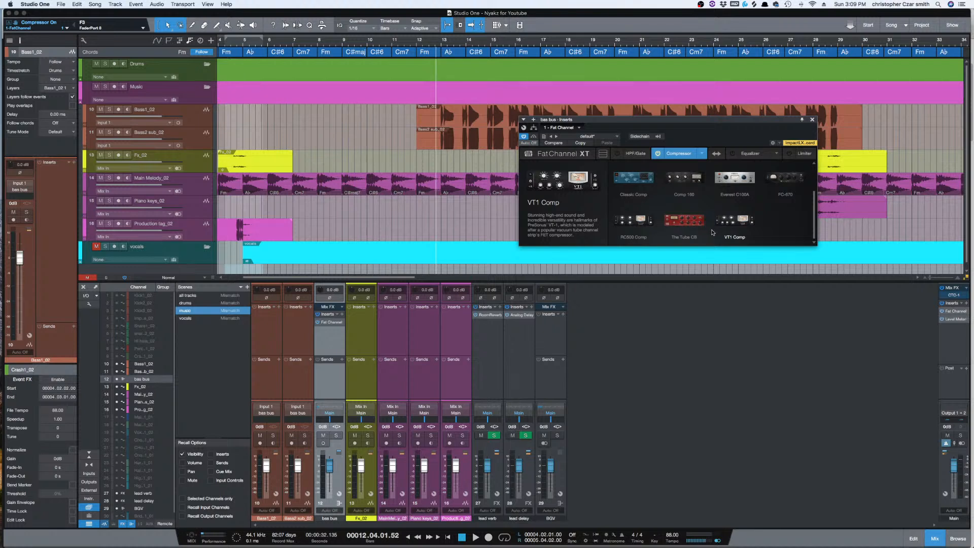
{"action": "scroll", "coordinate": [748, 232], "scroll_direction": "up", "scroll_amount": 1}
{"action": "scroll", "coordinate": [747, 231], "scroll_direction": "down", "scroll_amount": 1}
{"action": "scroll", "coordinate": [747, 232], "scroll_direction": "up", "scroll_amount": 3}
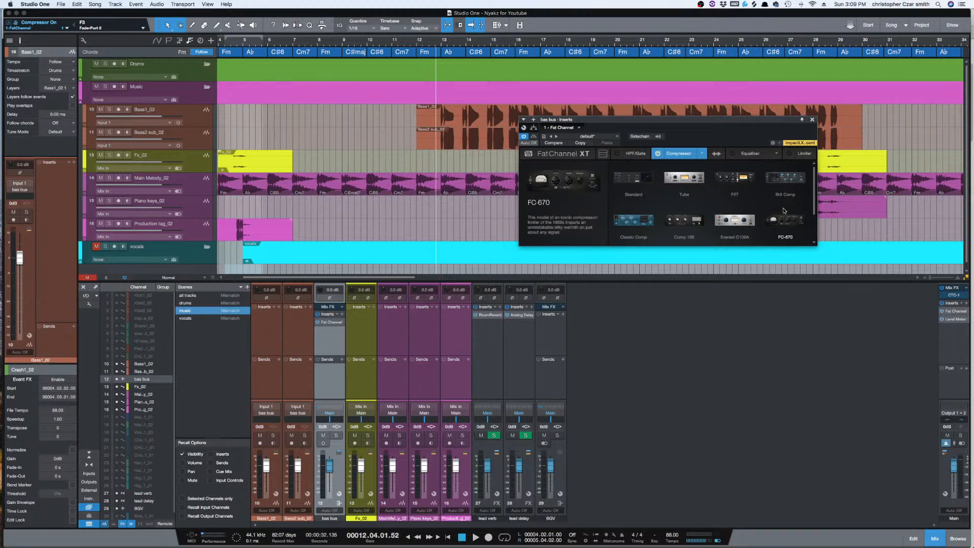
{"action": "scroll", "coordinate": [775, 205], "scroll_direction": "down", "scroll_amount": 1}
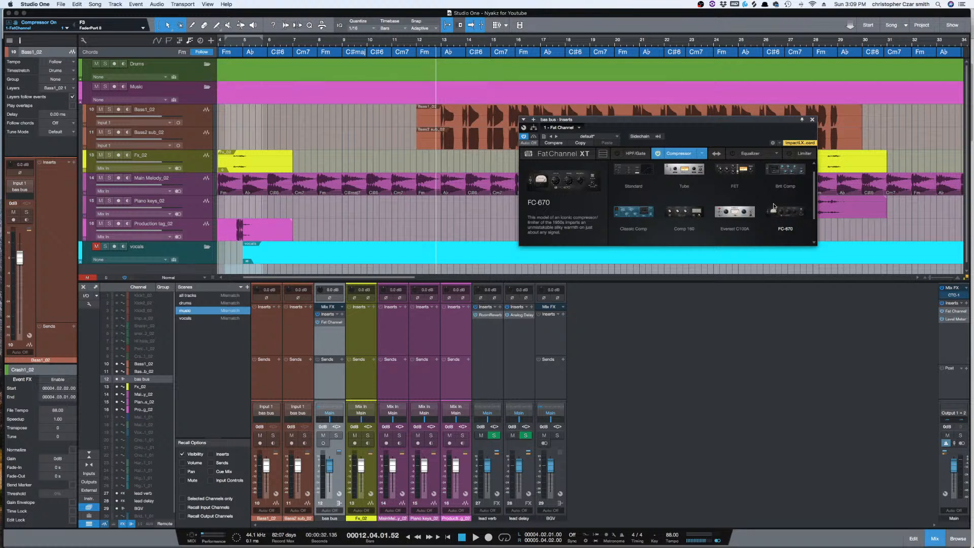
{"action": "left_click", "coordinate": [753, 212]}
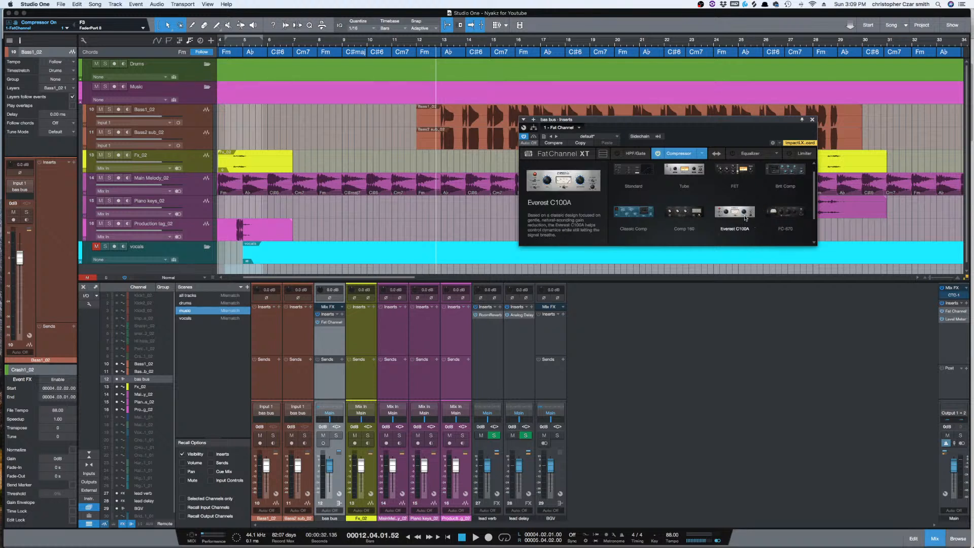
{"action": "left_click", "coordinate": [746, 216]}
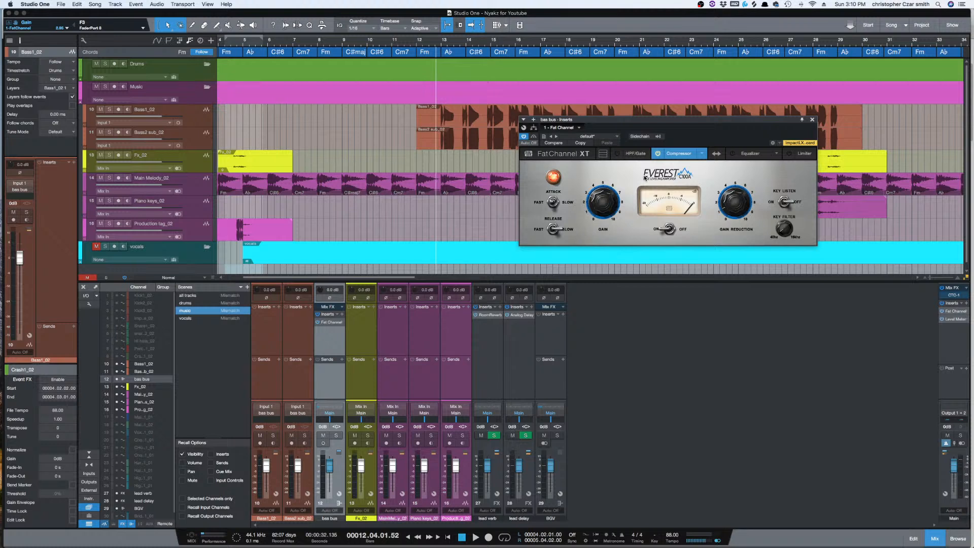
- Adjust the Everest C100A's gain reduction, gain and release while playing the bass section
{"action": "key", "text": "space"}
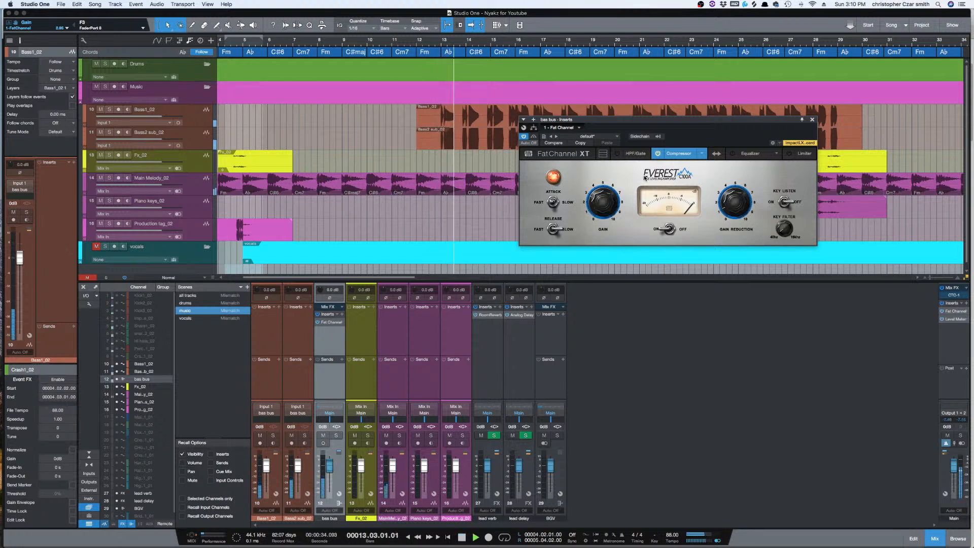
{"action": "left_click_drag", "start_coordinate": [732, 195], "coordinate": [733, 179]}
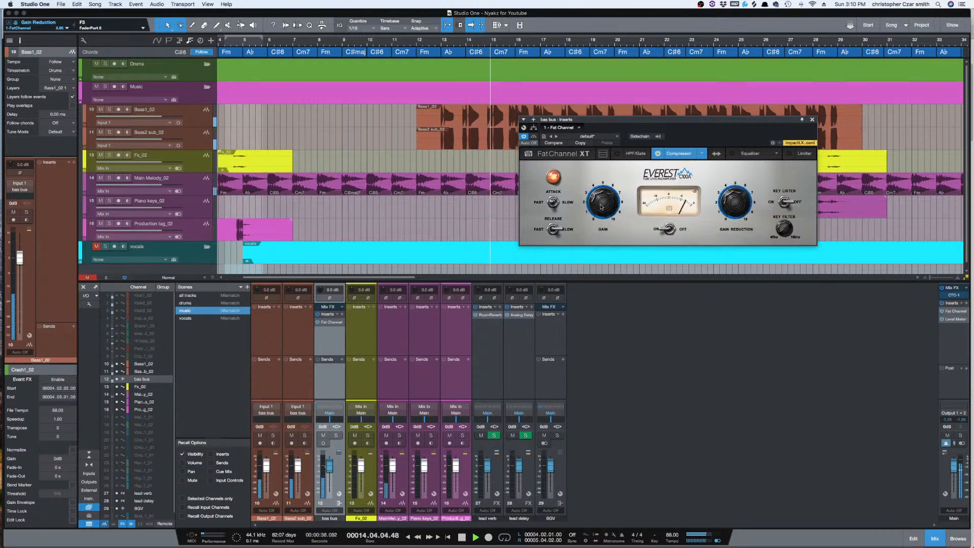
{"action": "left_click", "coordinate": [436, 159]}
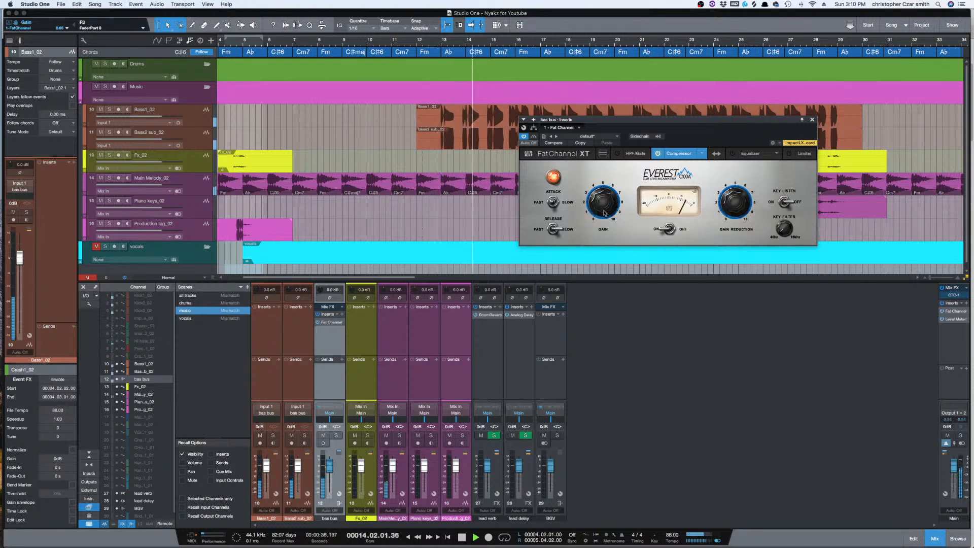
{"action": "left_click", "coordinate": [556, 228]}
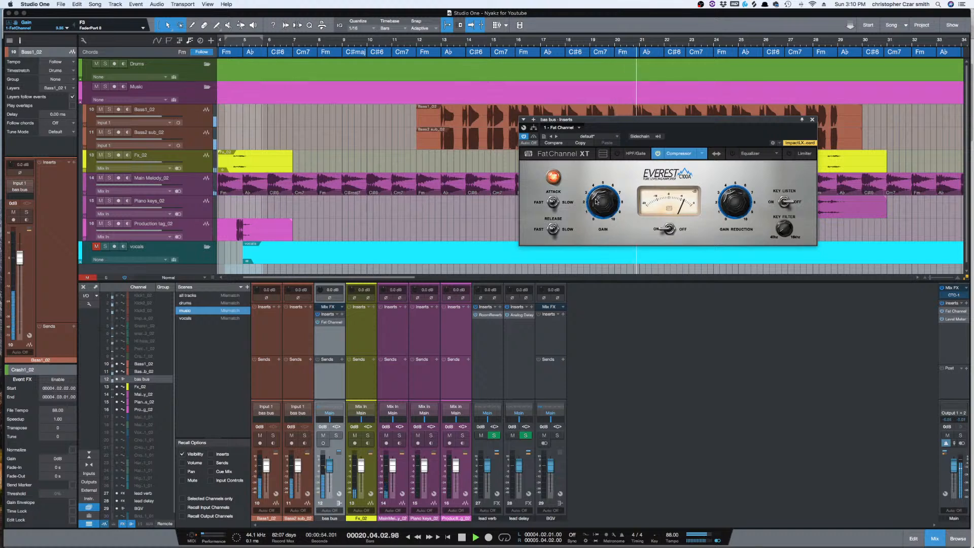
{"action": "key", "text": "space"}
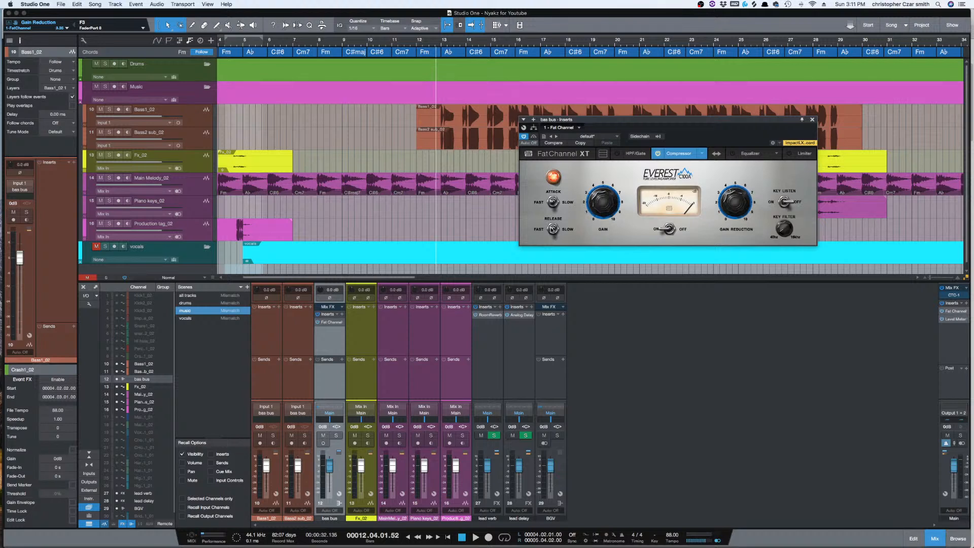
- Insert the stock Compressor on the bas bus after the Fat Channel
{"action": "left_click", "coordinate": [342, 314]}
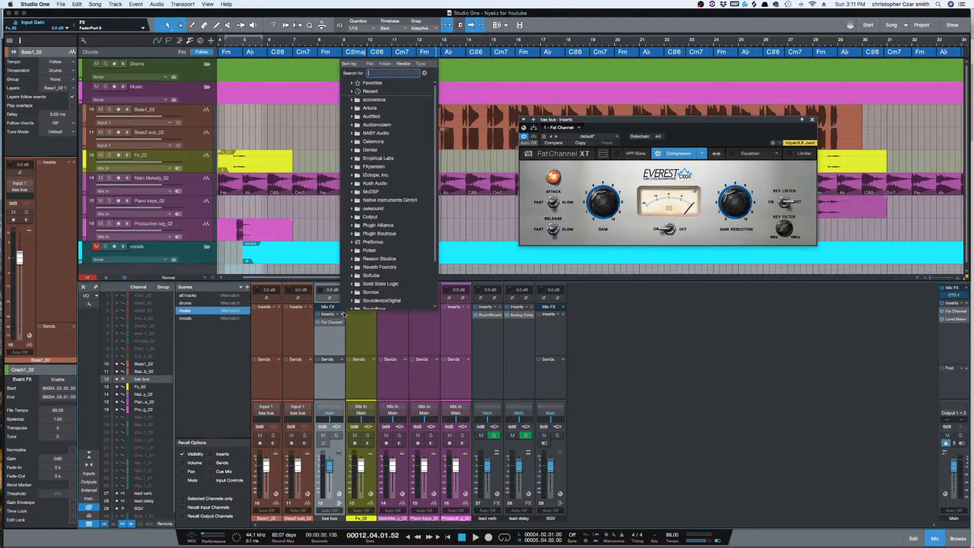
{"action": "type", "text": "com"}
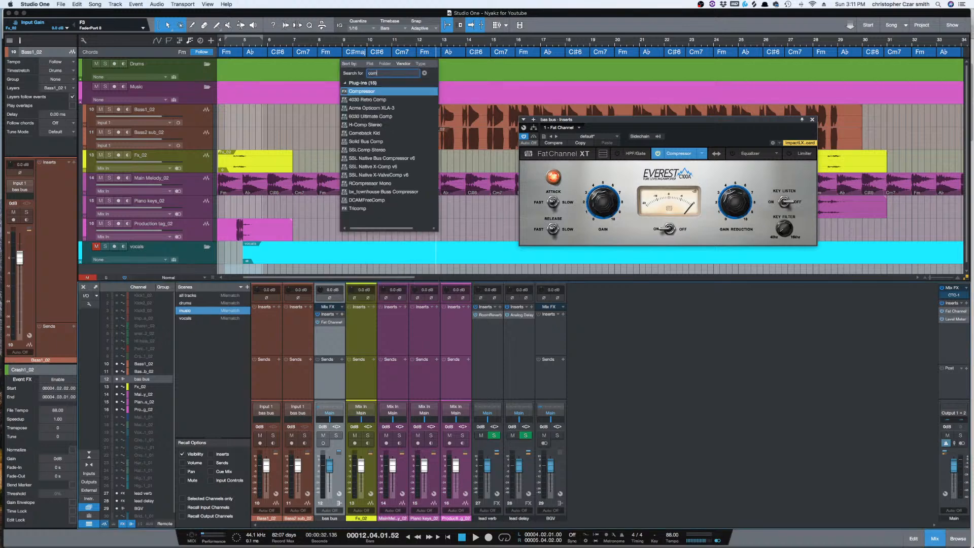
{"action": "key", "text": "Return"}
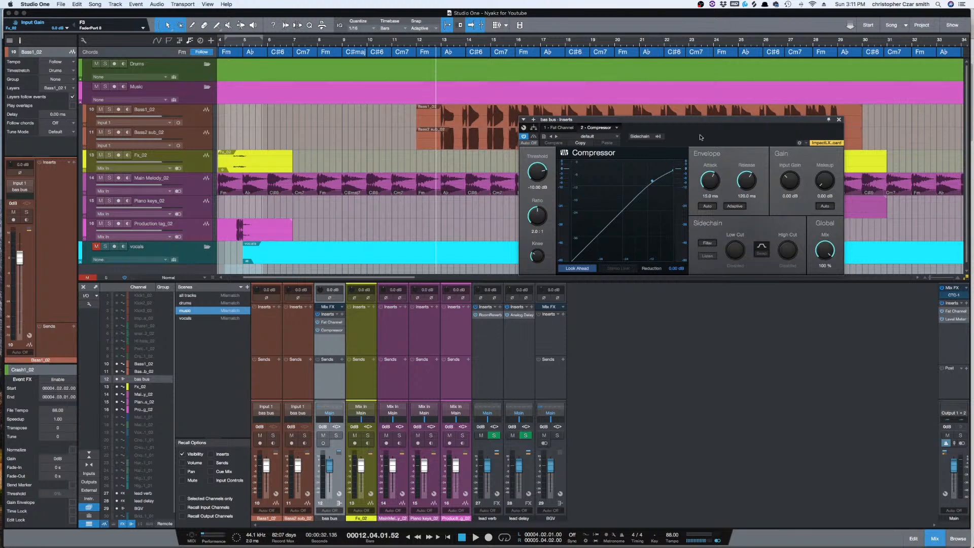
- Turn on the Compressor's sidechain and feed it from Kick1_02, Kick2_02 and Kick3_02
{"action": "left_click", "coordinate": [640, 136]}
{"action": "left_click", "coordinate": [659, 137]}
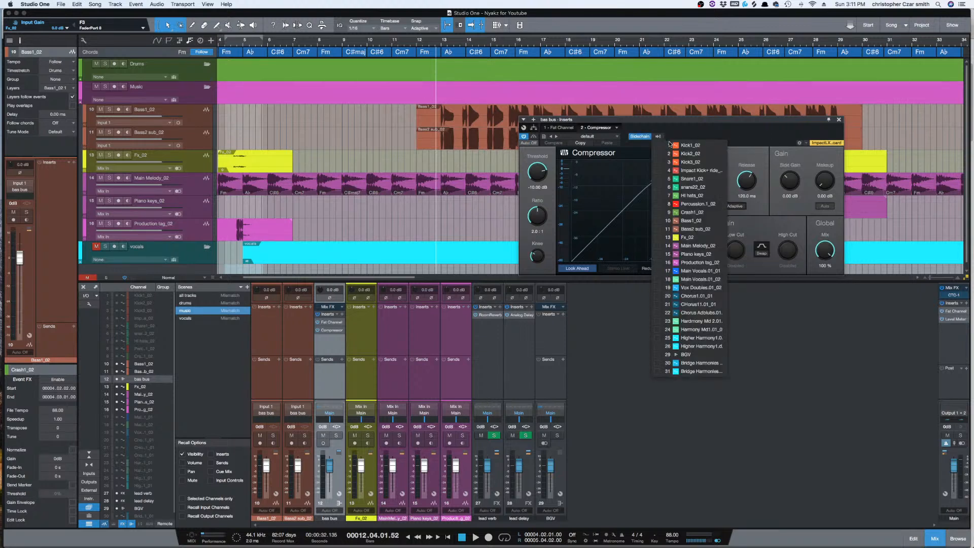
{"action": "left_click", "coordinate": [659, 145]}
{"action": "left_click", "coordinate": [658, 153]}
{"action": "left_click", "coordinate": [659, 162]}
{"action": "left_click", "coordinate": [785, 344]}
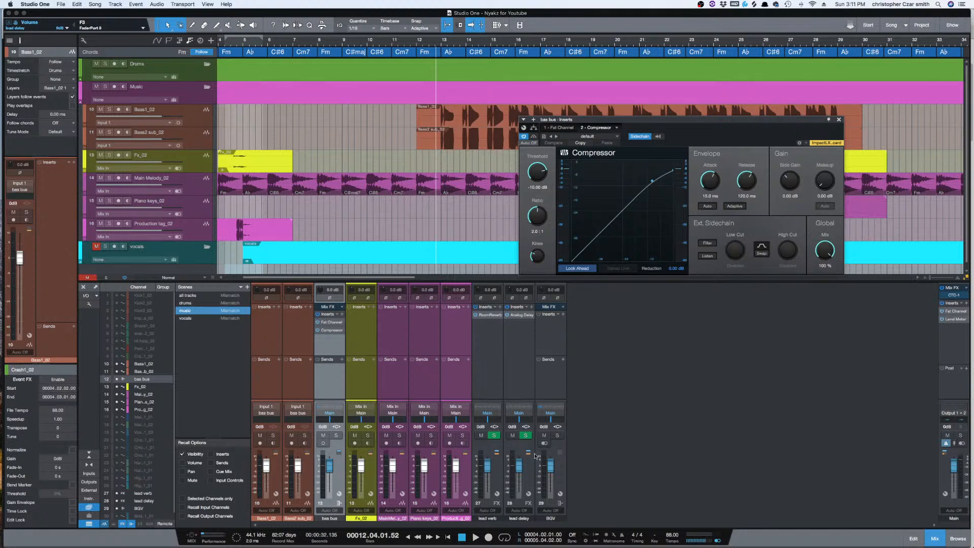
{"action": "left_click", "coordinate": [658, 137]}
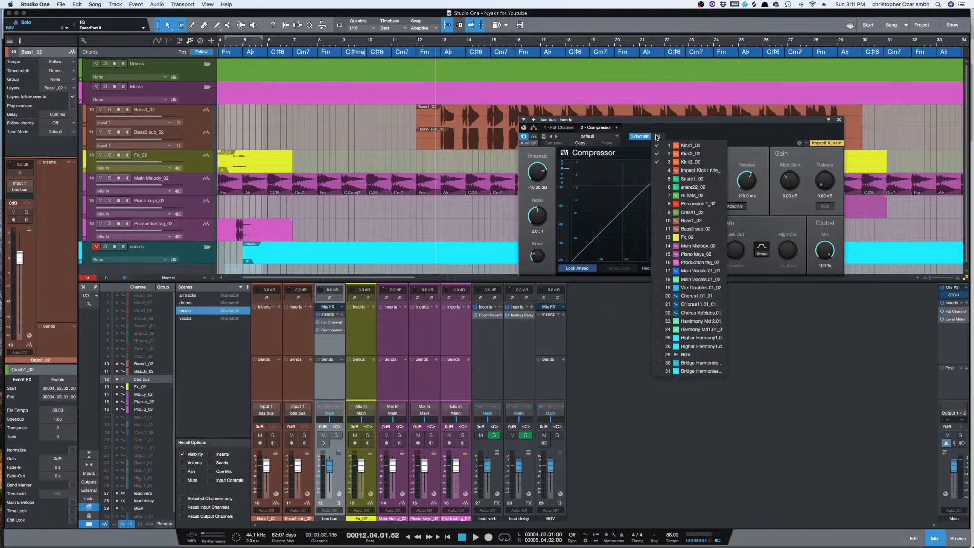
{"action": "left_click", "coordinate": [688, 133]}
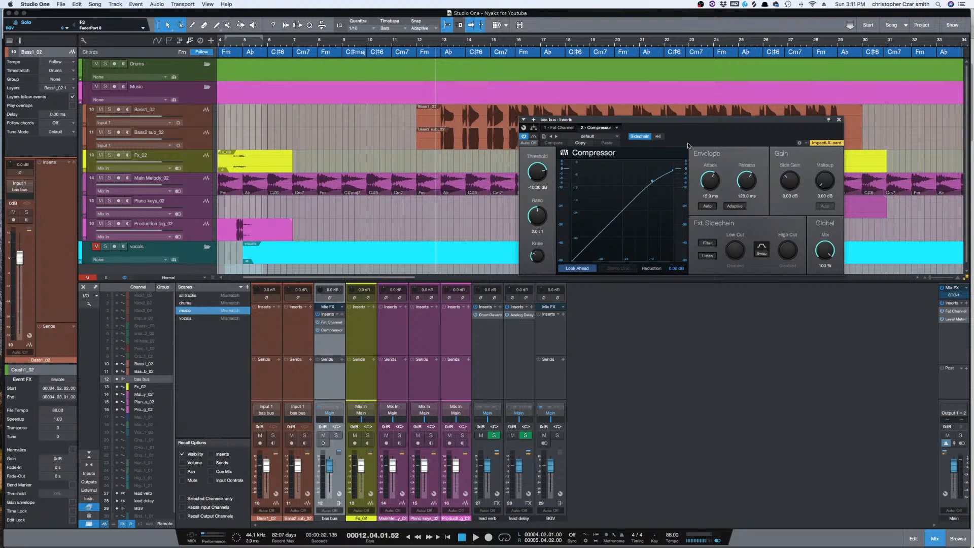
- Set the bas bus Compressor's attack to 9.91 ms and threshold to -10.24 dB during playback
{"action": "key", "text": "space"}
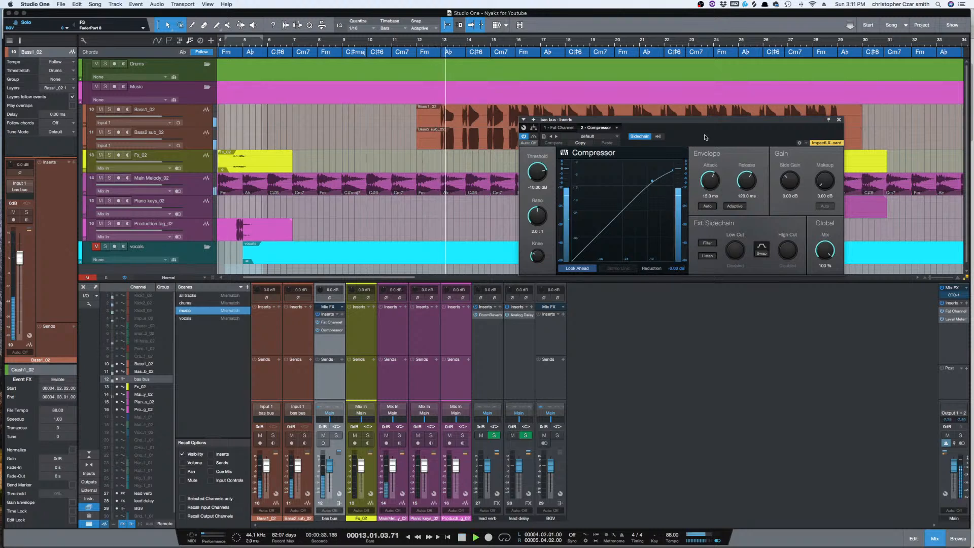
{"action": "left_click_drag", "start_coordinate": [712, 119], "coordinate": [707, 174]}
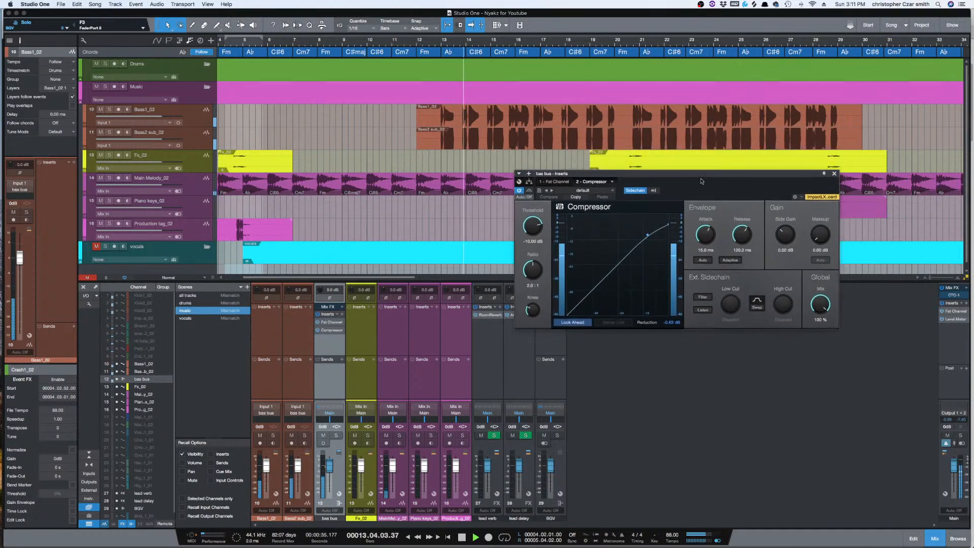
{"action": "left_click_drag", "start_coordinate": [707, 241], "coordinate": [707, 248]}
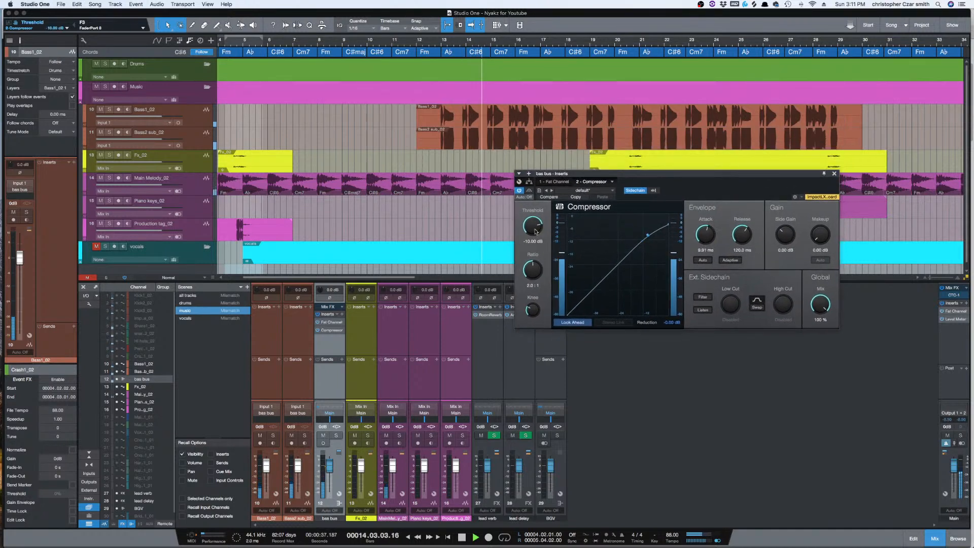
{"action": "left_click_drag", "start_coordinate": [533, 229], "coordinate": [533, 231]}
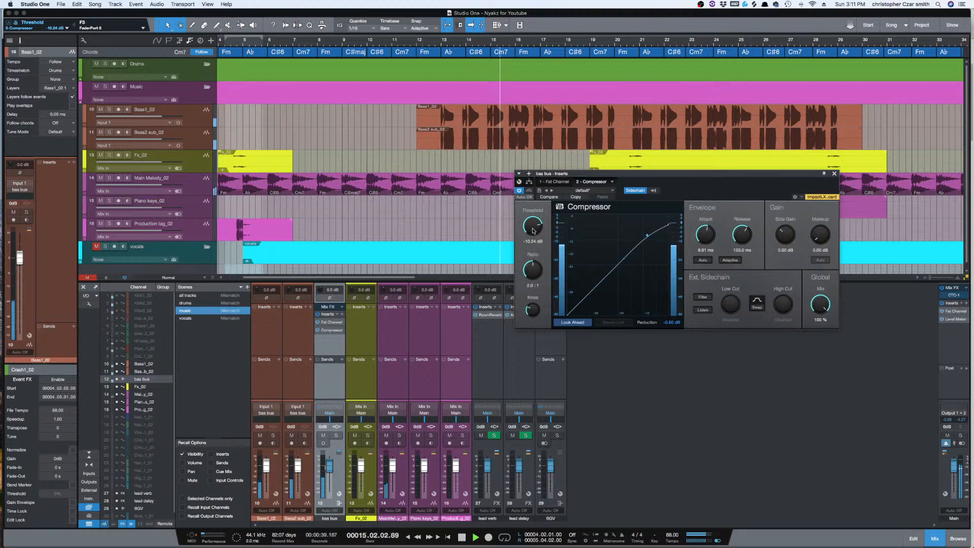
{"action": "key", "text": "space"}
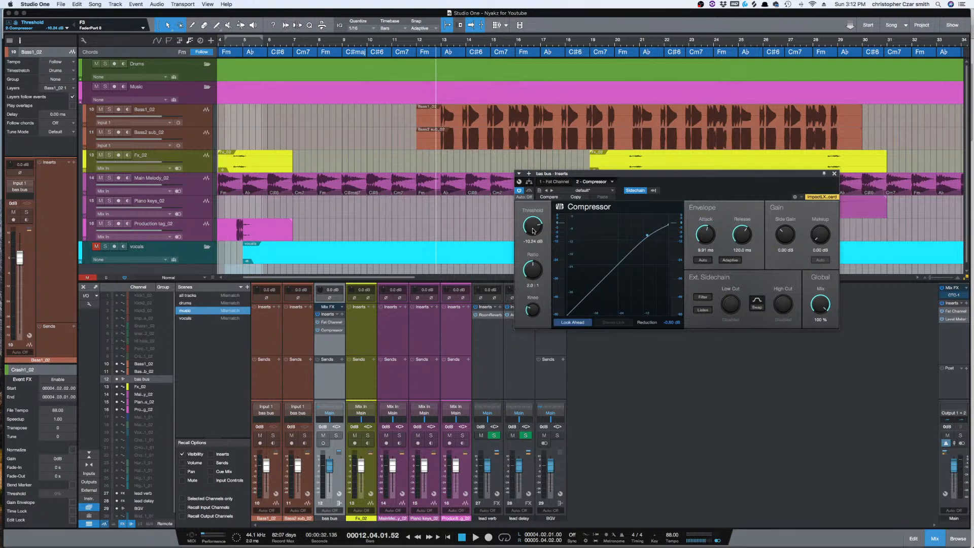
- Lower the Compressor's threshold to about -23.9 dB and set its ratio to 4.0:1 while the bass plays
{"action": "key", "text": "space"}
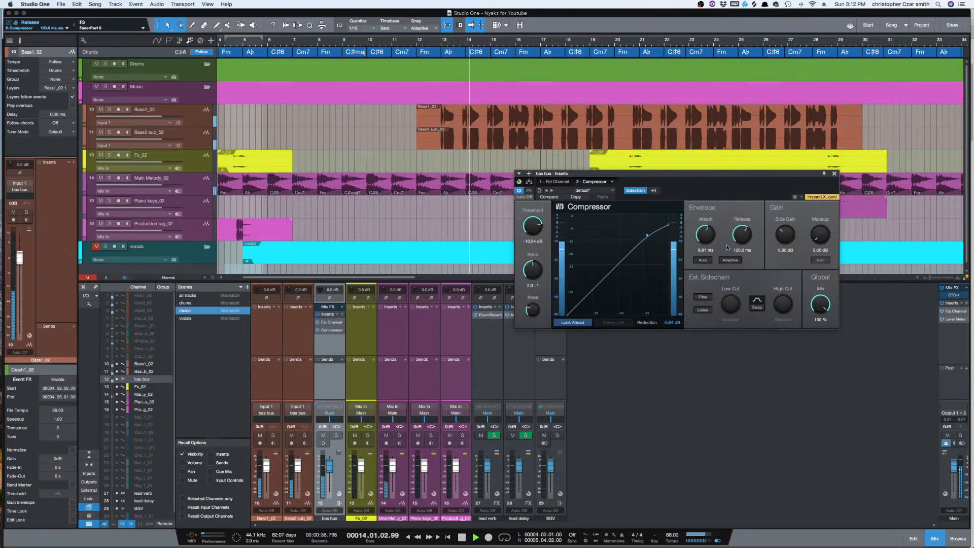
{"action": "left_click_drag", "start_coordinate": [540, 233], "coordinate": [535, 252]}
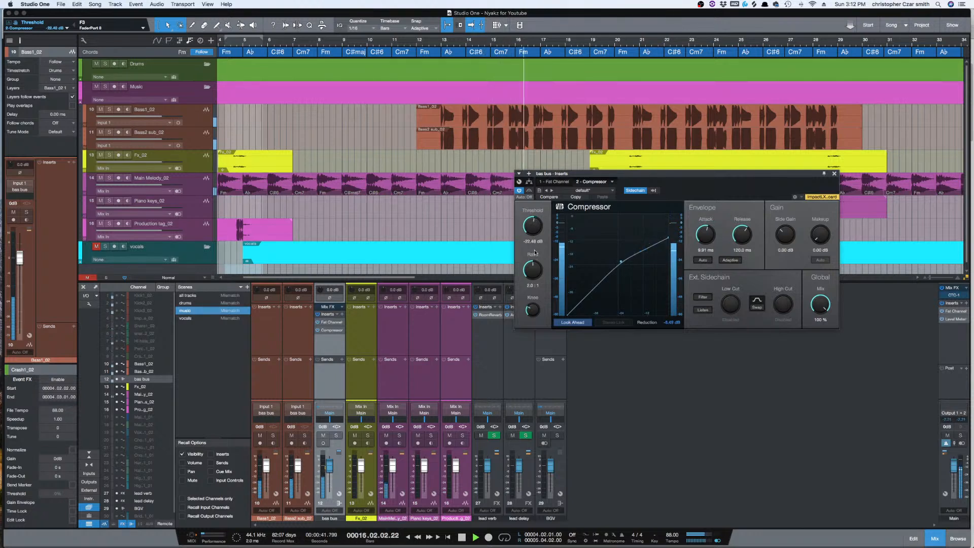
{"action": "left_click_drag", "start_coordinate": [535, 232], "coordinate": [535, 235]}
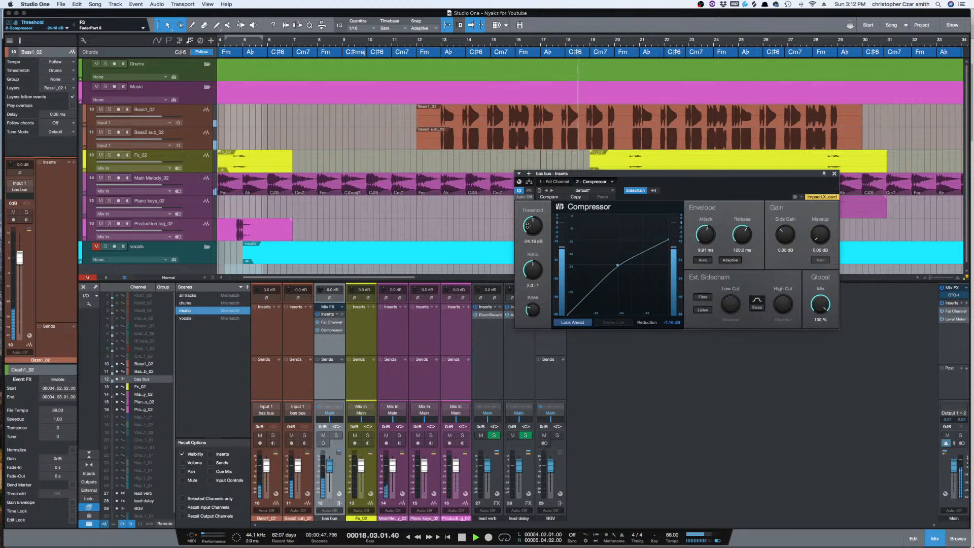
{"action": "left_click_drag", "start_coordinate": [527, 226], "coordinate": [527, 225]}
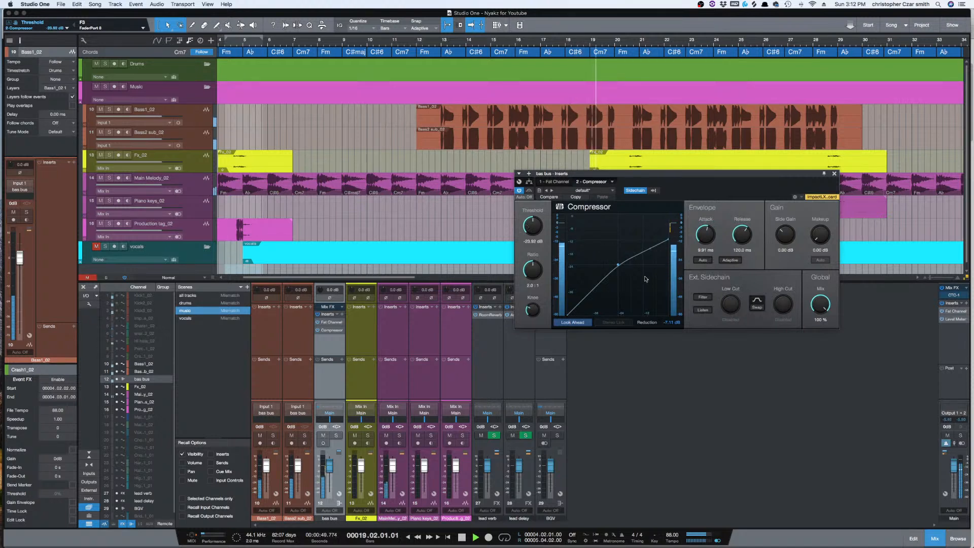
{"action": "left_click_drag", "start_coordinate": [532, 268], "coordinate": [532, 266]}
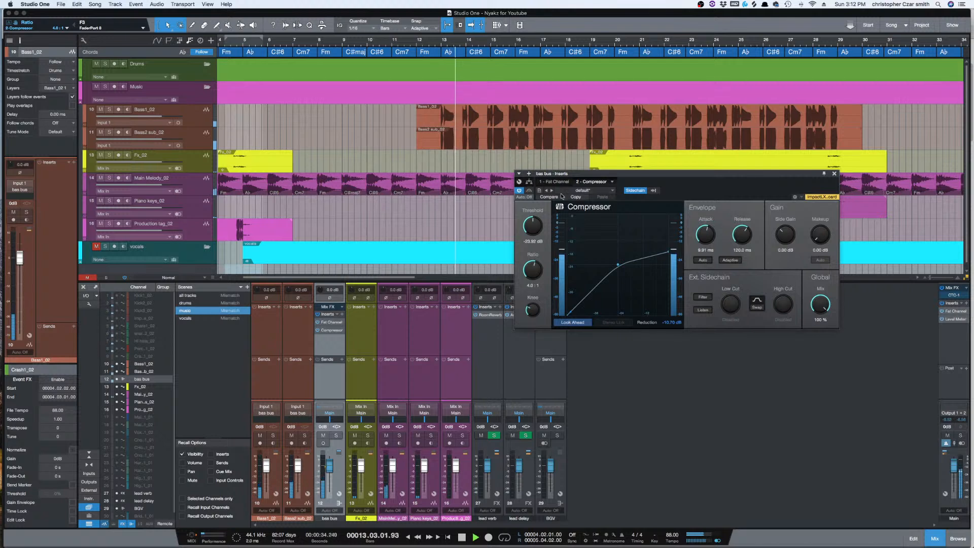
- Compare the bass with the sidechain Compressor bypassed and active, leave it active and close the plug-in window
{"action": "left_click", "coordinate": [520, 191]}
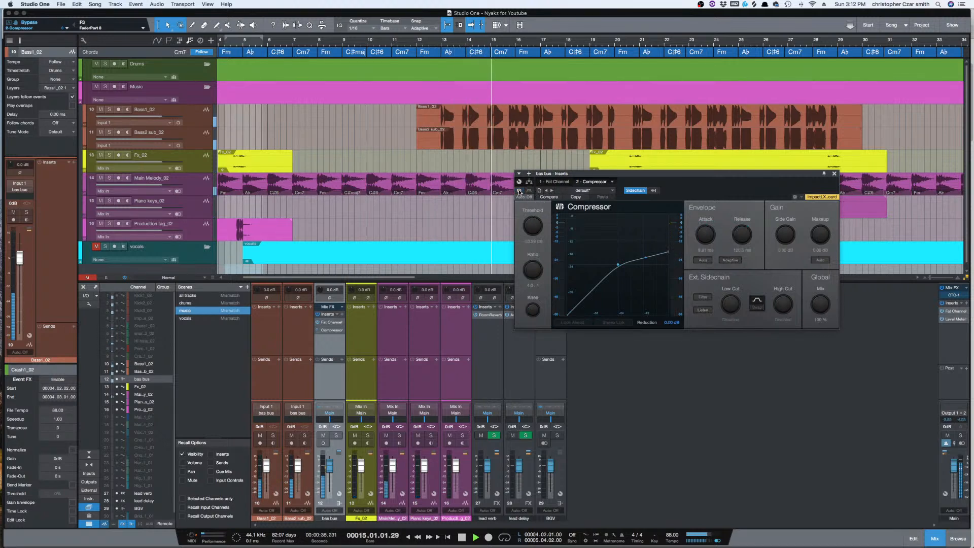
{"action": "key", "text": "space"}
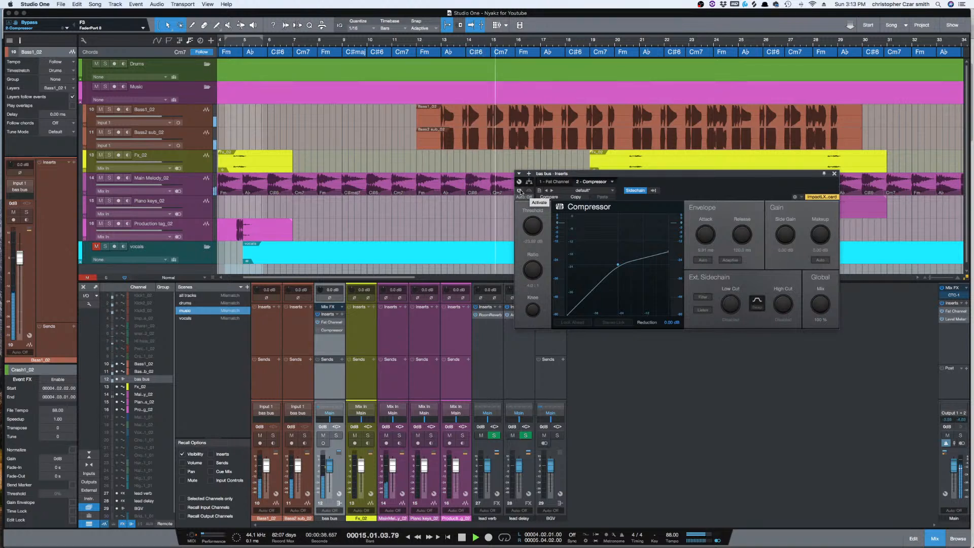
{"action": "left_click", "coordinate": [520, 190]}
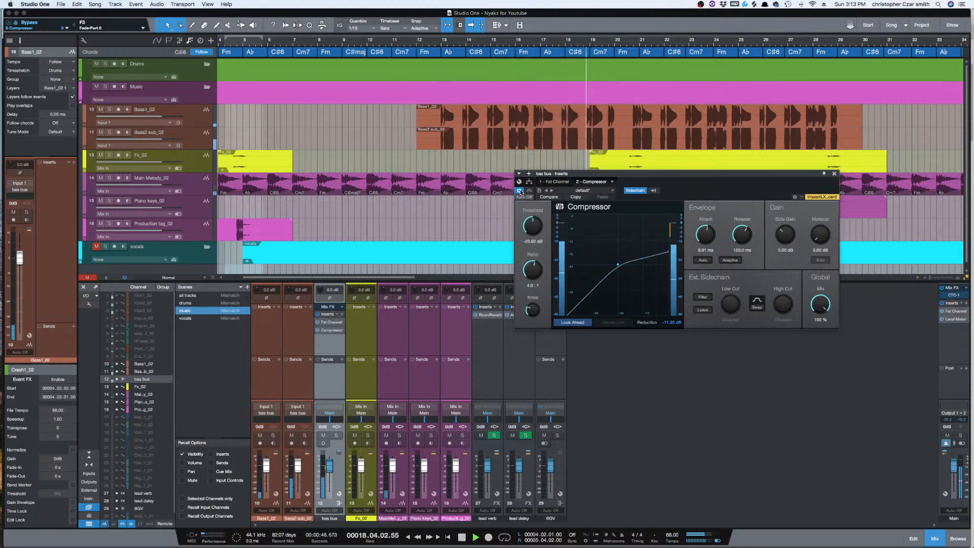
{"action": "left_click", "coordinate": [520, 191]}
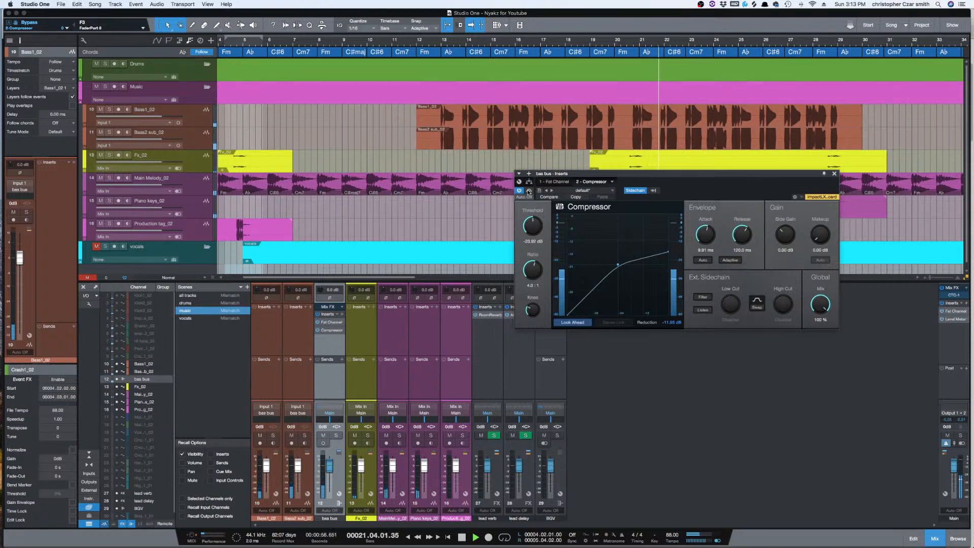
{"action": "key", "text": "space"}
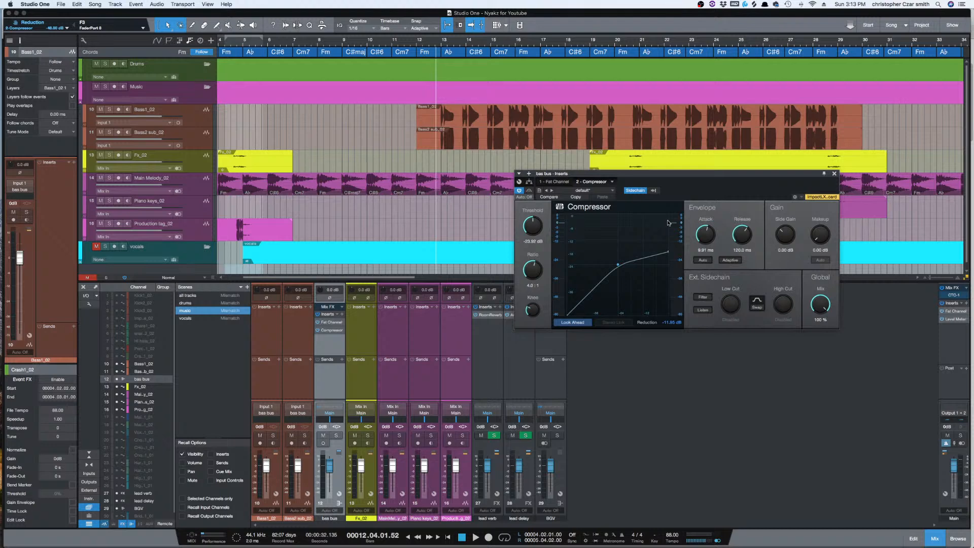
{"action": "left_click", "coordinate": [834, 174]}
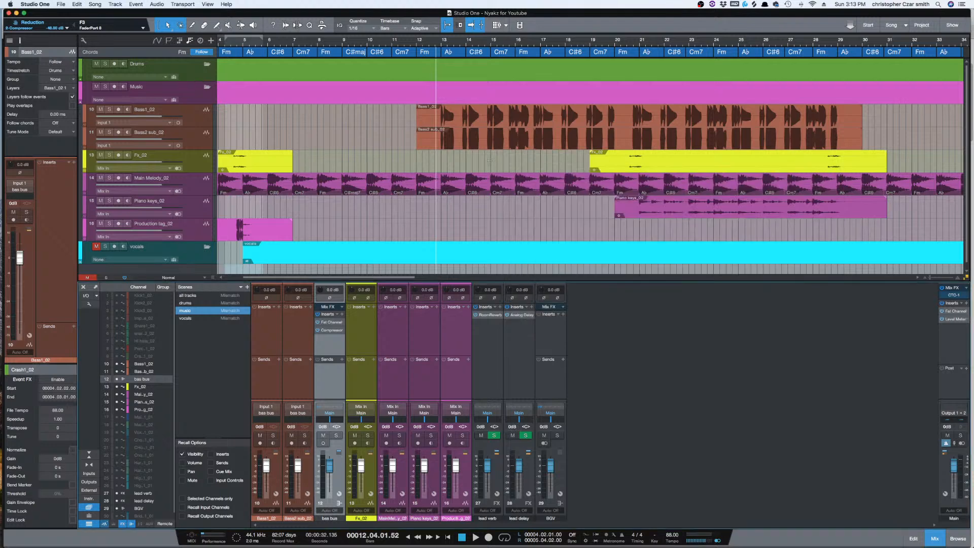
- Select the Fx_02 track and play the song from its first event to hear the effects
{"action": "left_click", "coordinate": [206, 163]}
{"action": "scroll", "coordinate": [311, 151], "scroll_direction": "left", "scroll_amount": 3}
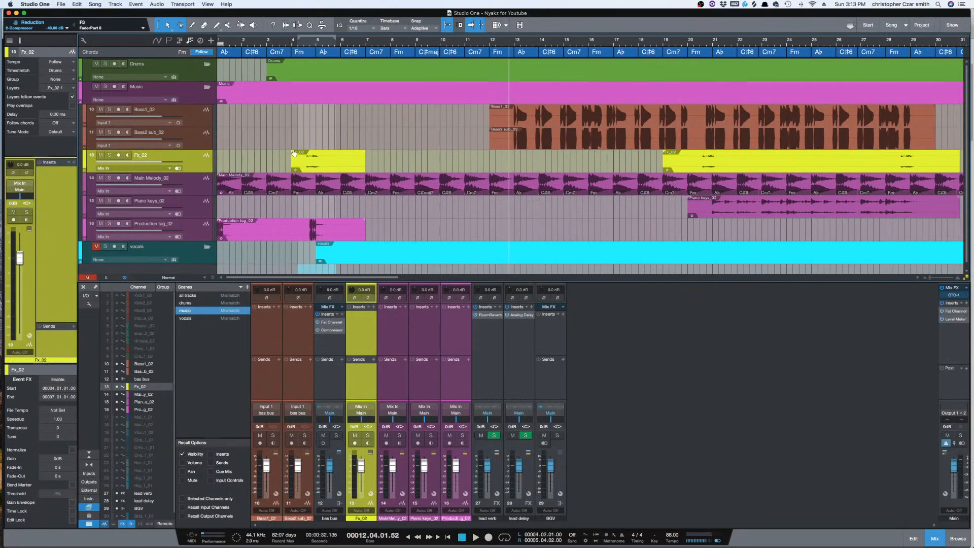
{"action": "key", "text": "space"}
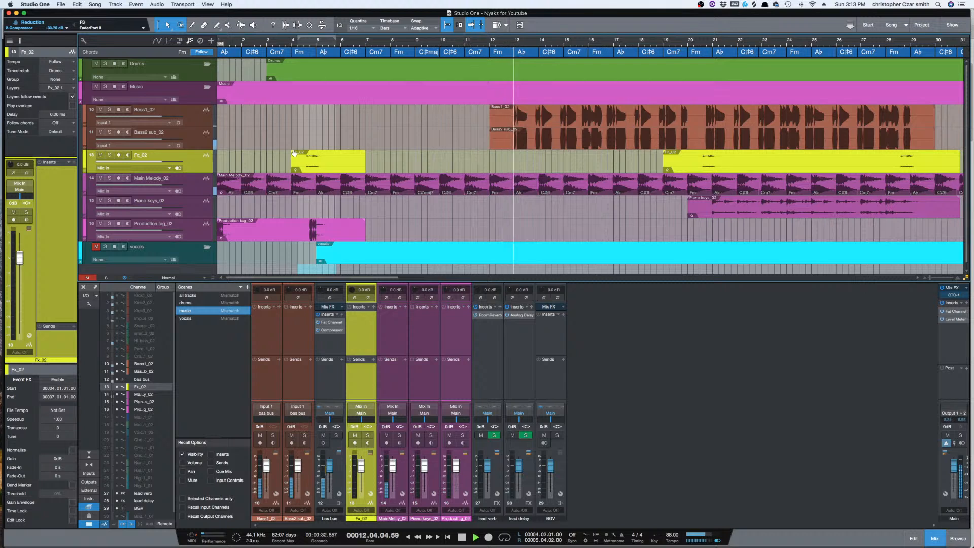
{"action": "left_click", "coordinate": [293, 145]}
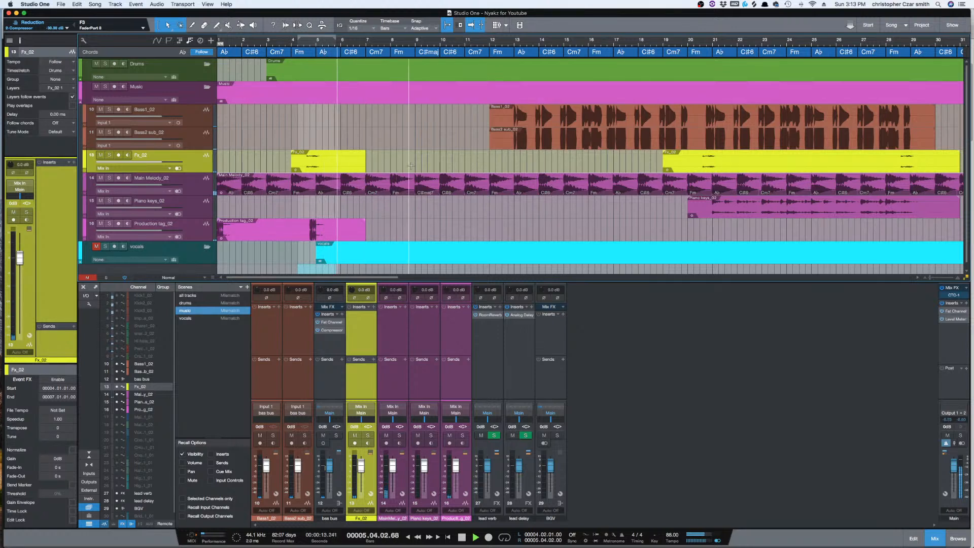
{"action": "key", "text": "space"}
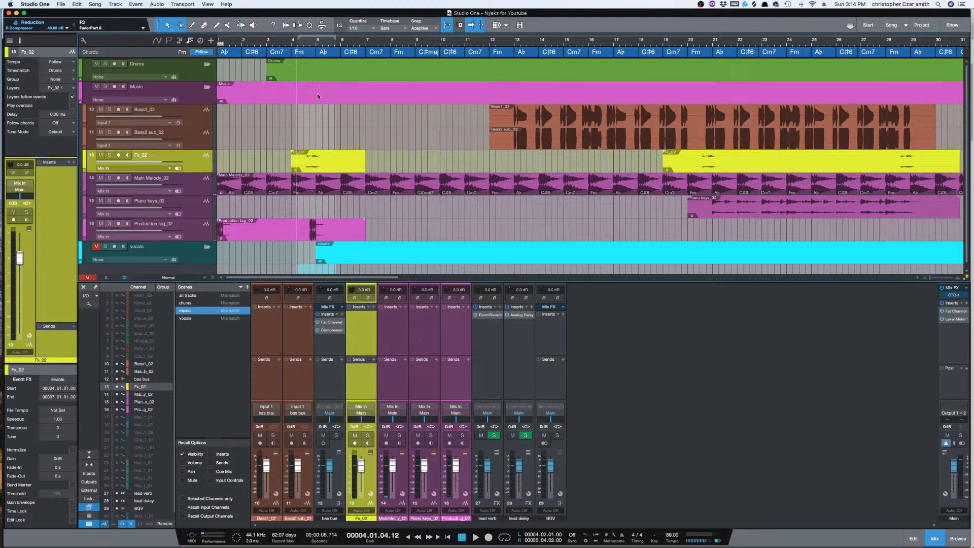
- Select the Main Melody_02 track, listen to it within the mix and then soloed, and stop playback
{"action": "left_click", "coordinate": [198, 191]}
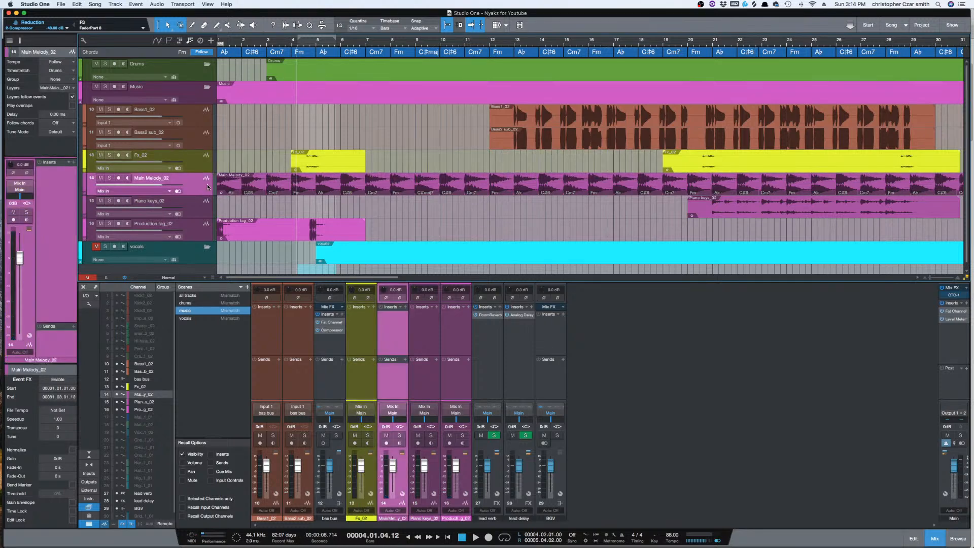
{"action": "key", "text": "space"}
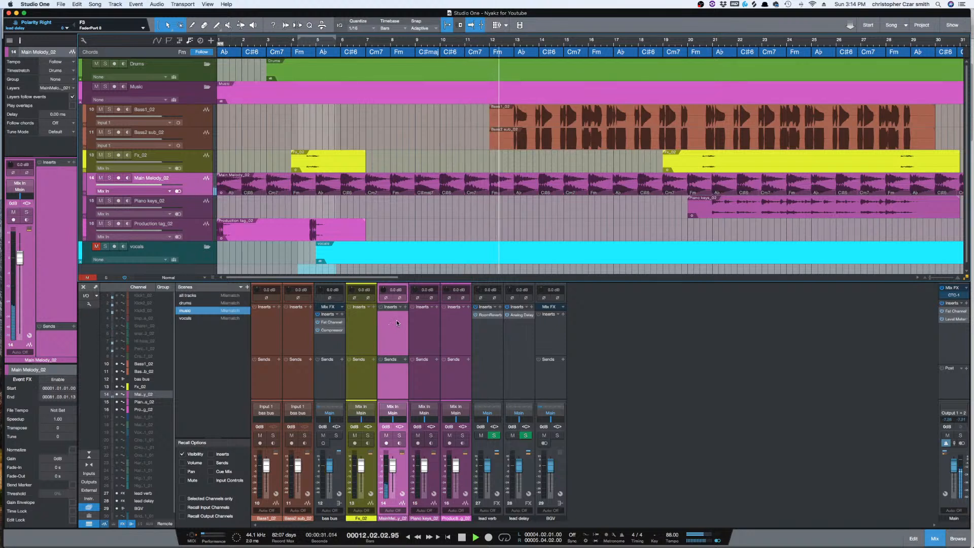
{"action": "key", "text": "s"}
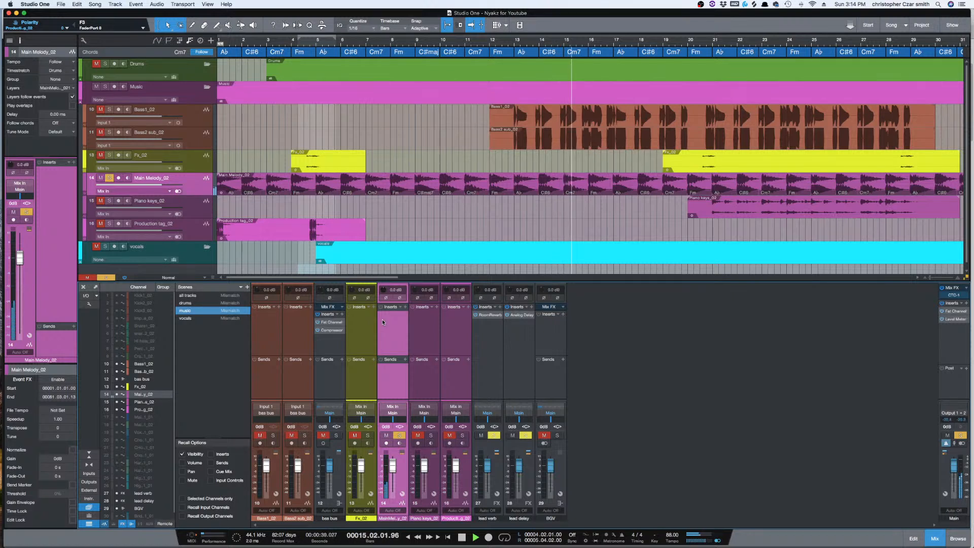
{"action": "key", "text": "space"}
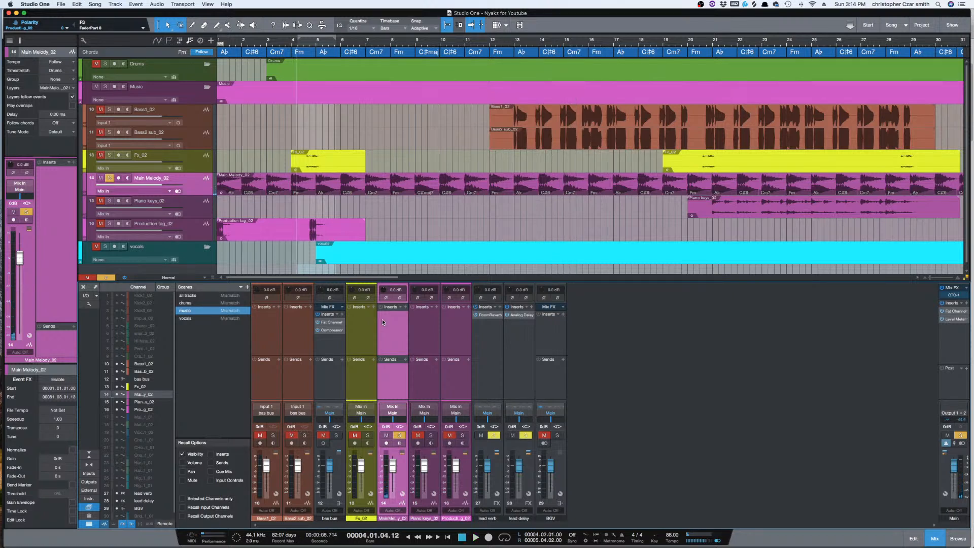
- Insert Fat Channel followed by Binaural Pan on the Main Melody_02 channel
{"action": "left_click", "coordinate": [406, 307]}
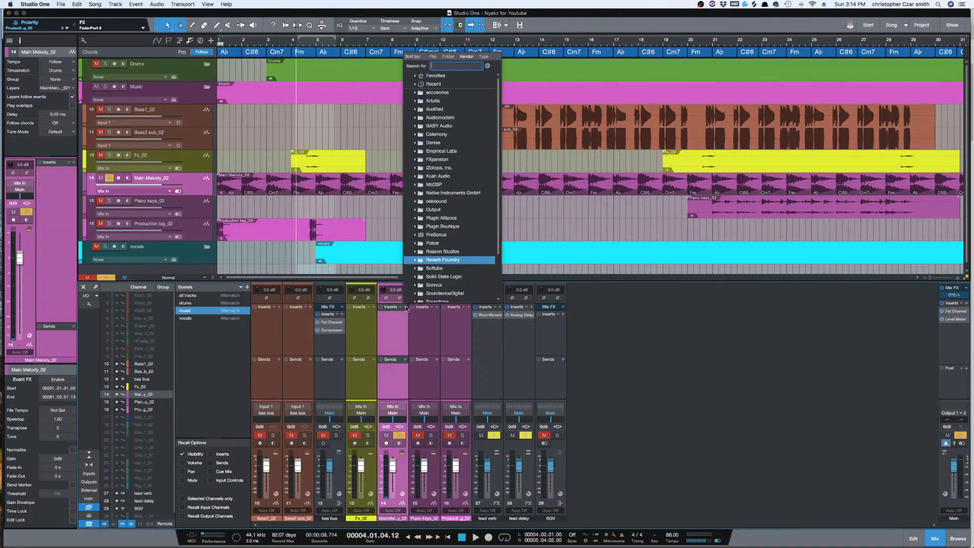
{"action": "type", "text": "fat"}
{"action": "key", "text": "Return"}
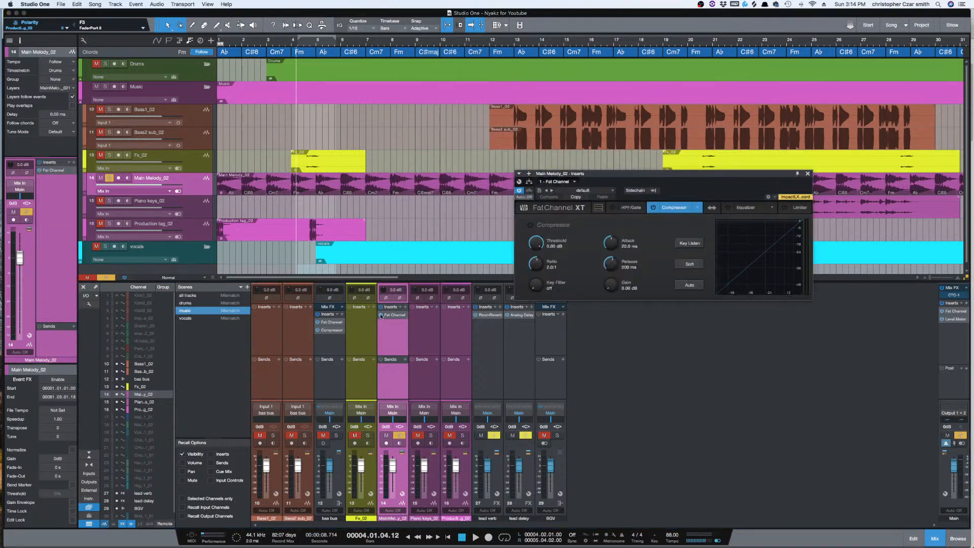
{"action": "left_click", "coordinate": [406, 308]}
{"action": "type", "text": "bi"}
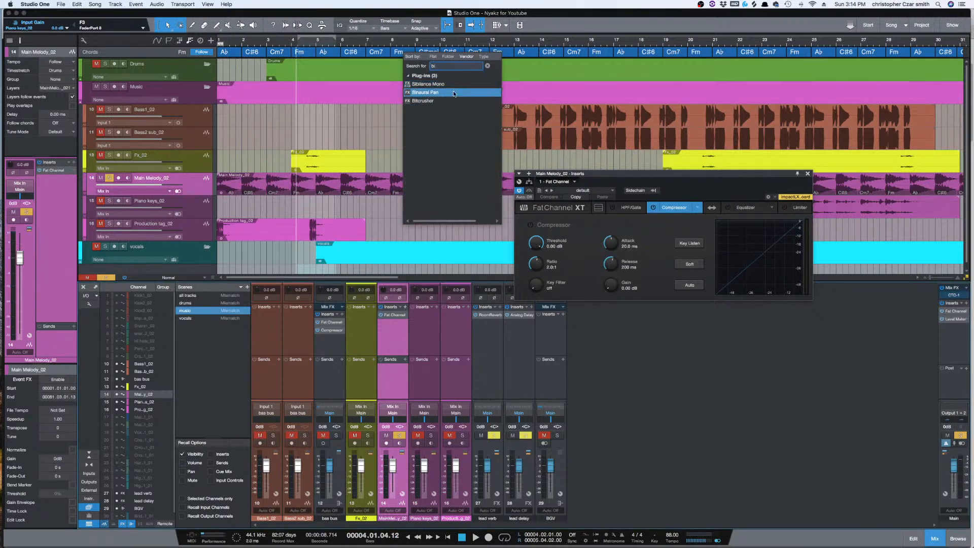
{"action": "left_click", "coordinate": [449, 92]}
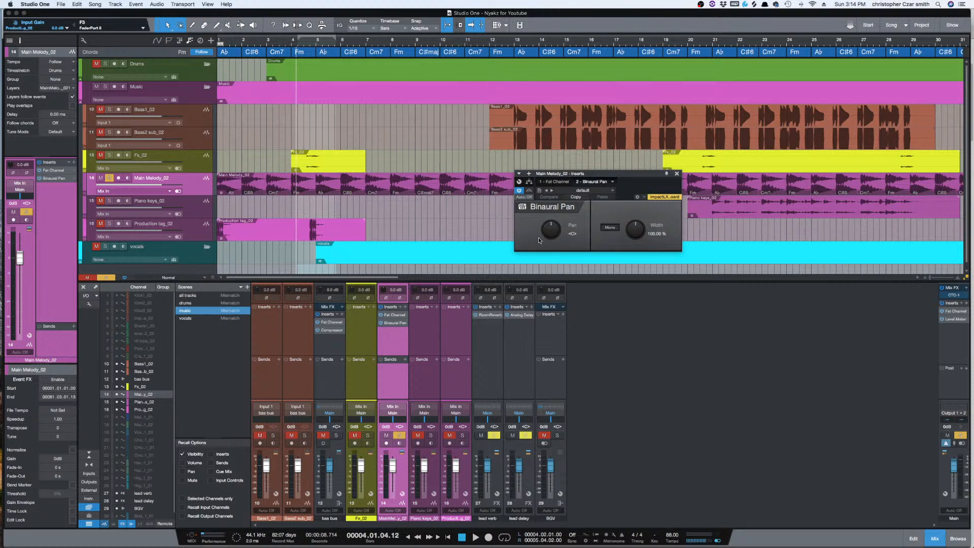
- Widen the main melody's Binaural Pan to about 165% width while the soloed track plays
{"action": "key", "text": "space"}
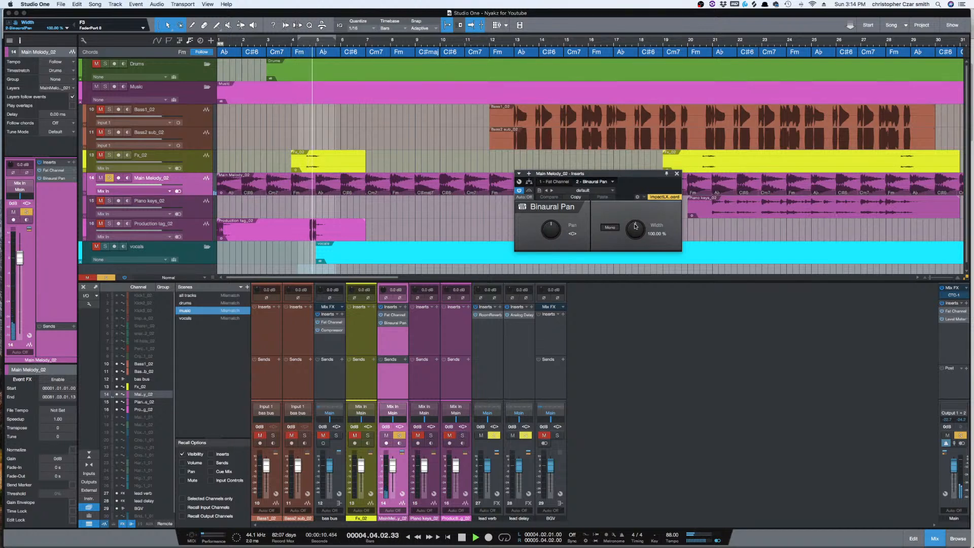
{"action": "left_click_drag", "start_coordinate": [636, 227], "coordinate": [637, 200]}
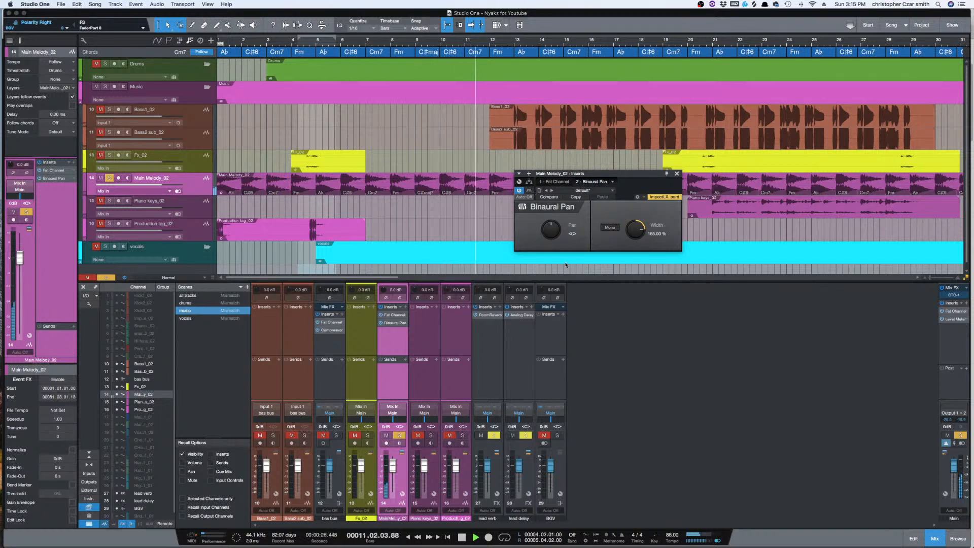
{"action": "key", "text": "space"}
- Reopen the main melody's Fat Channel, turn on its Equalizer and switch it to the Vintage EQ model
{"action": "left_click", "coordinate": [395, 316]}
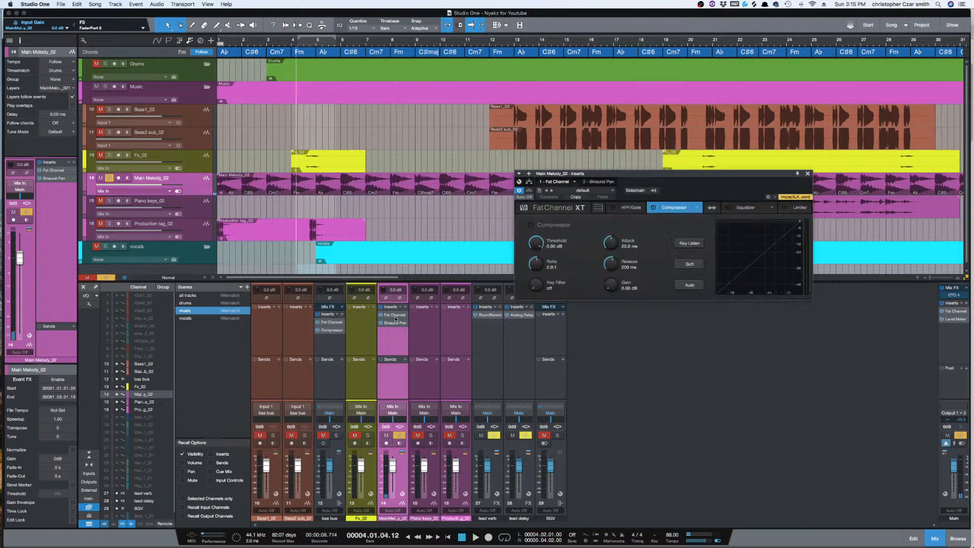
{"action": "key", "text": "space"}
{"action": "left_click", "coordinate": [764, 209]}
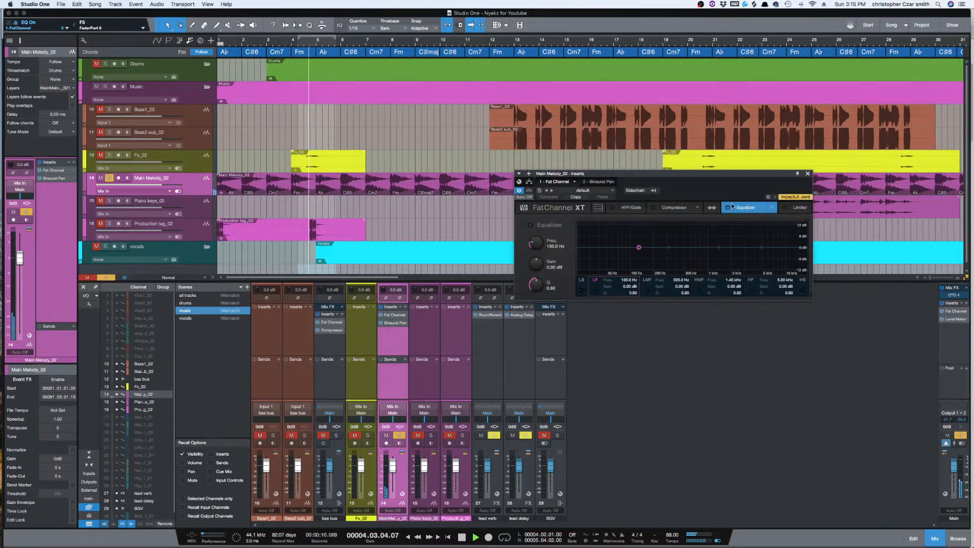
{"action": "left_click", "coordinate": [771, 208]}
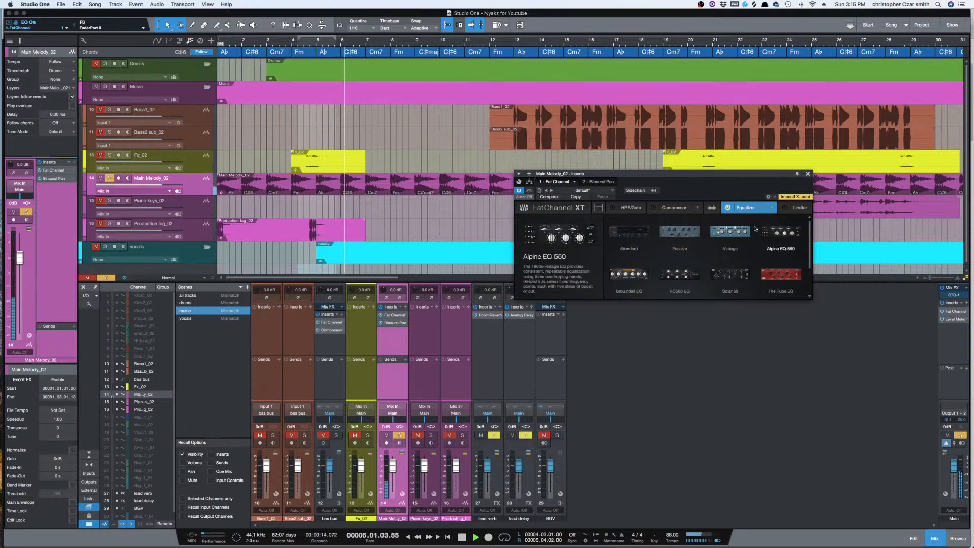
{"action": "left_click", "coordinate": [736, 242]}
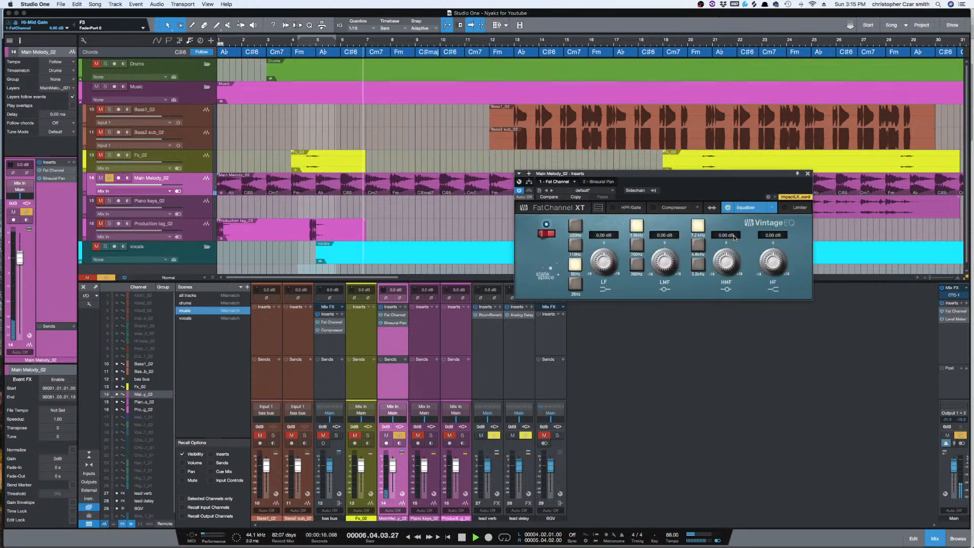
{"action": "key", "text": "space"}
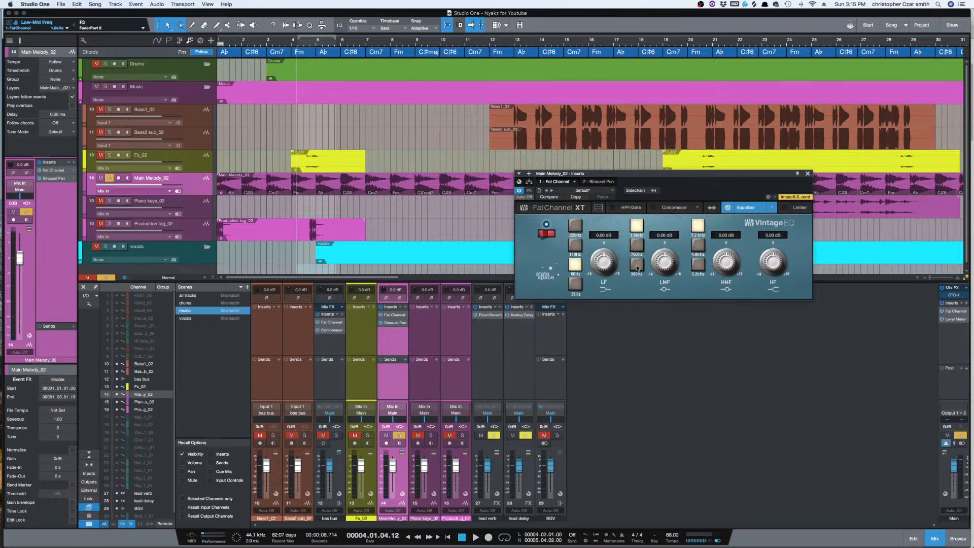
- Set the Vintage EQ's LMF band to 360 Hz and boost it by 4.00 dB during playback
{"action": "left_click", "coordinate": [637, 265]}
{"action": "key", "text": "space"}
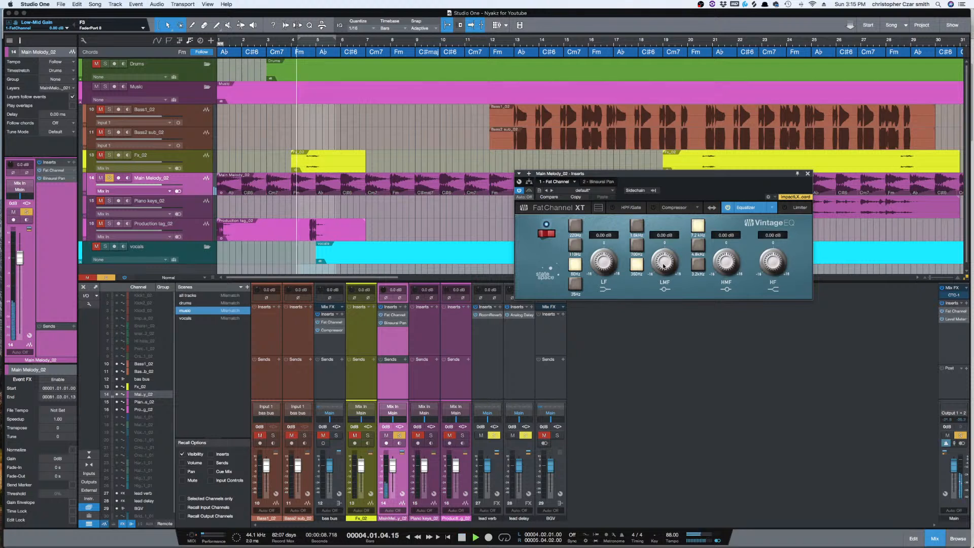
{"action": "left_click_drag", "start_coordinate": [663, 267], "coordinate": [666, 265]}
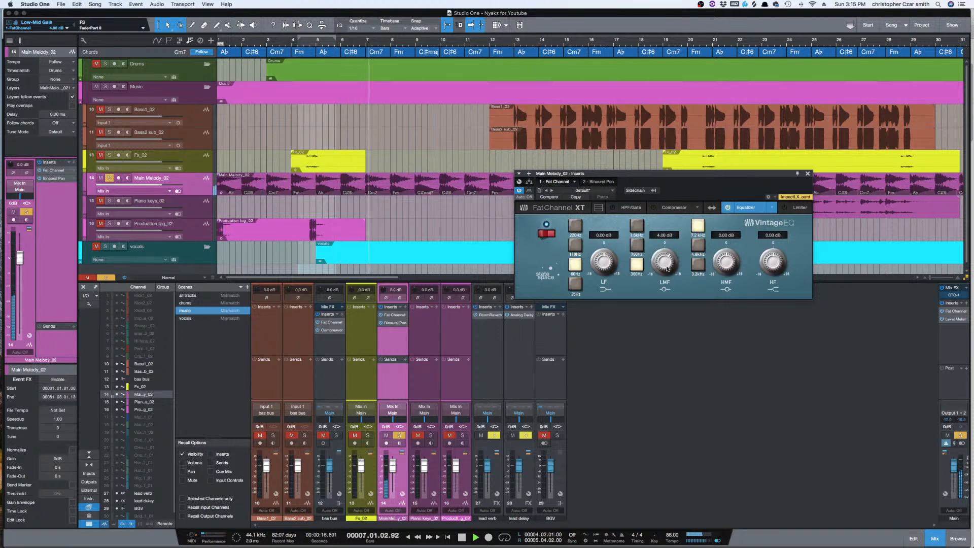
- Unsolo the main melody, reduce its LMF boost to about 2.7 dB in the full mix and close the plug-in window
{"action": "key", "text": "s"}
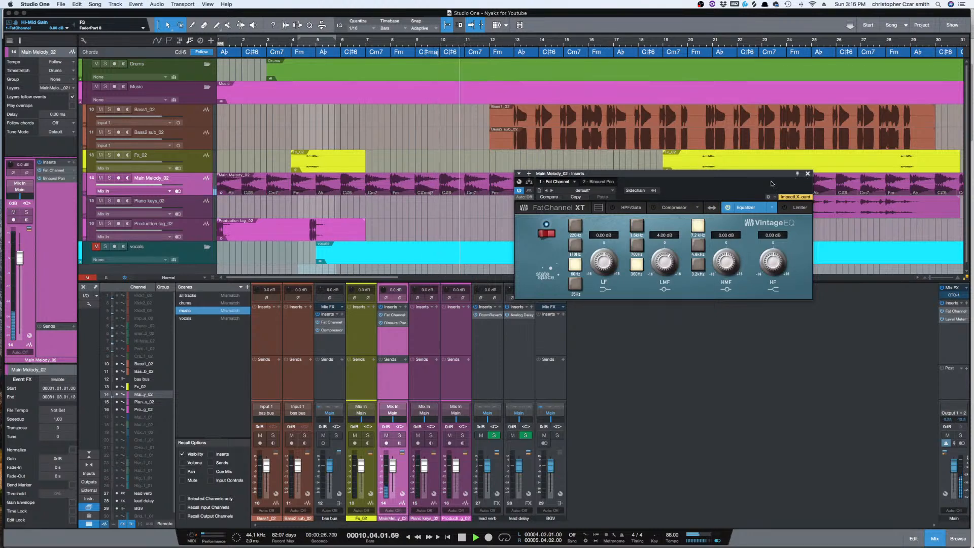
{"action": "left_click_drag", "start_coordinate": [666, 269], "coordinate": [667, 276]}
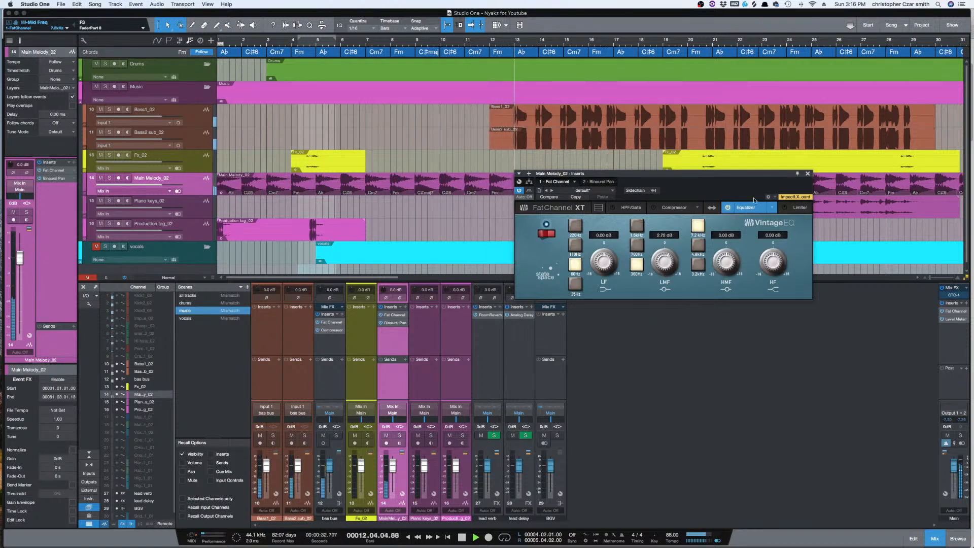
{"action": "left_click", "coordinate": [808, 174]}
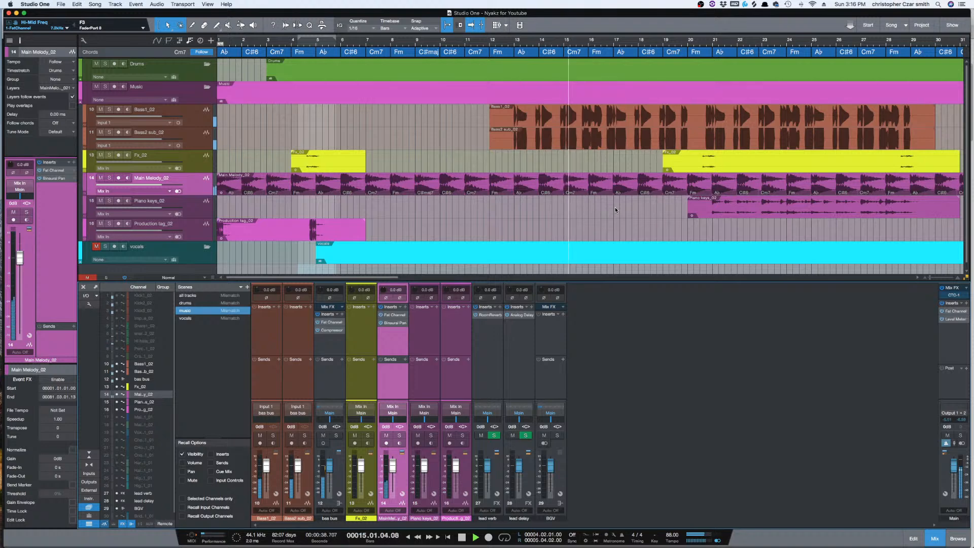
{"action": "key", "text": "space"}
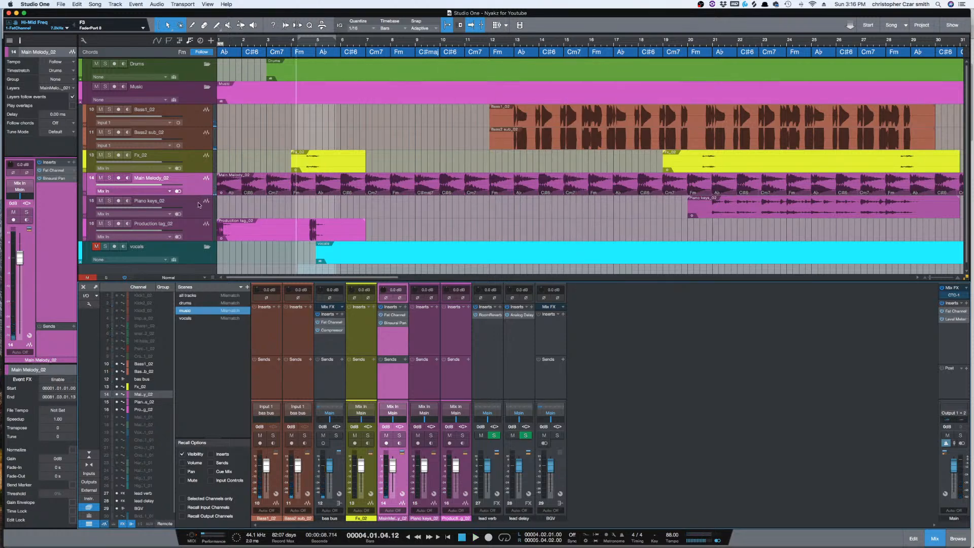
- Select the Piano keys_02 track and play from its first event, comparing it soloed and within the mix
{"action": "left_click", "coordinate": [212, 214]}
{"action": "key", "text": "w"}
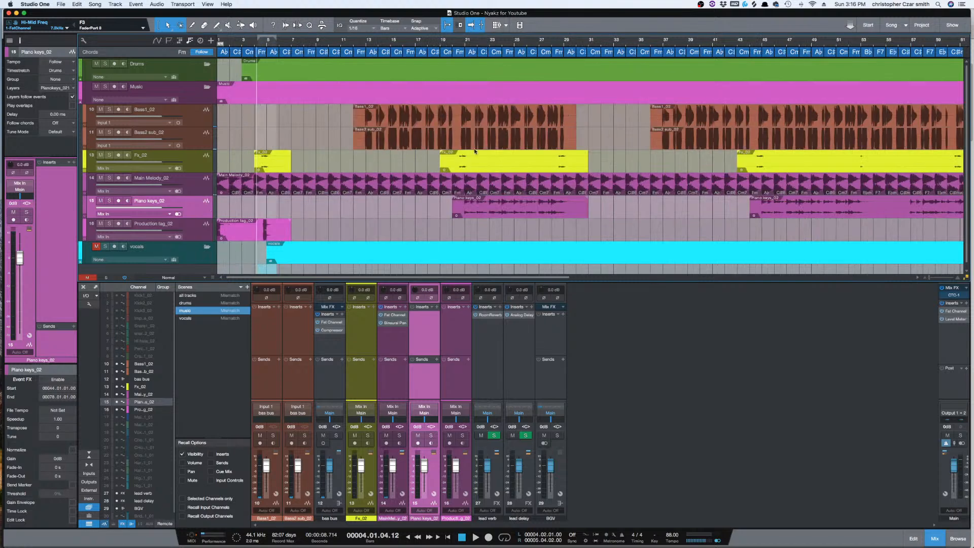
{"action": "left_click", "coordinate": [457, 200]}
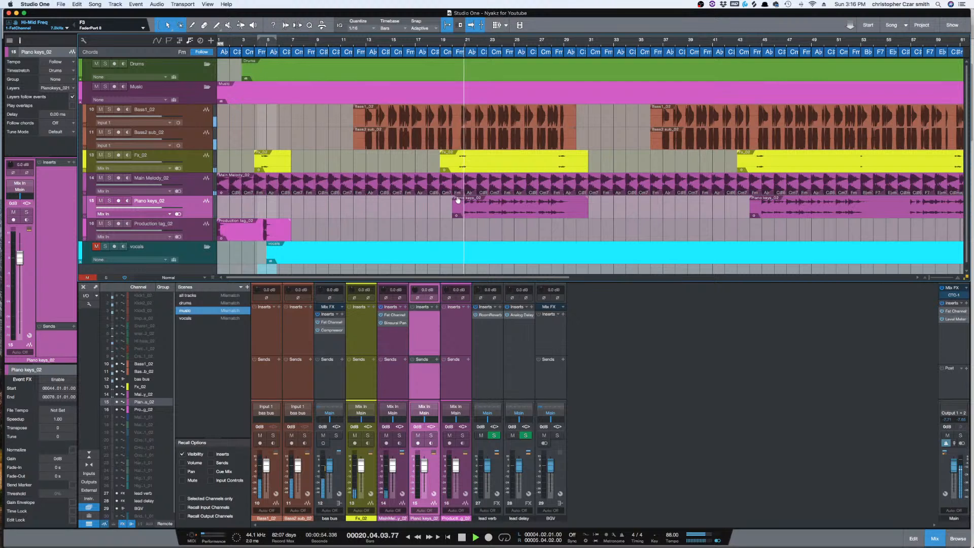
{"action": "left_click", "coordinate": [110, 201]}
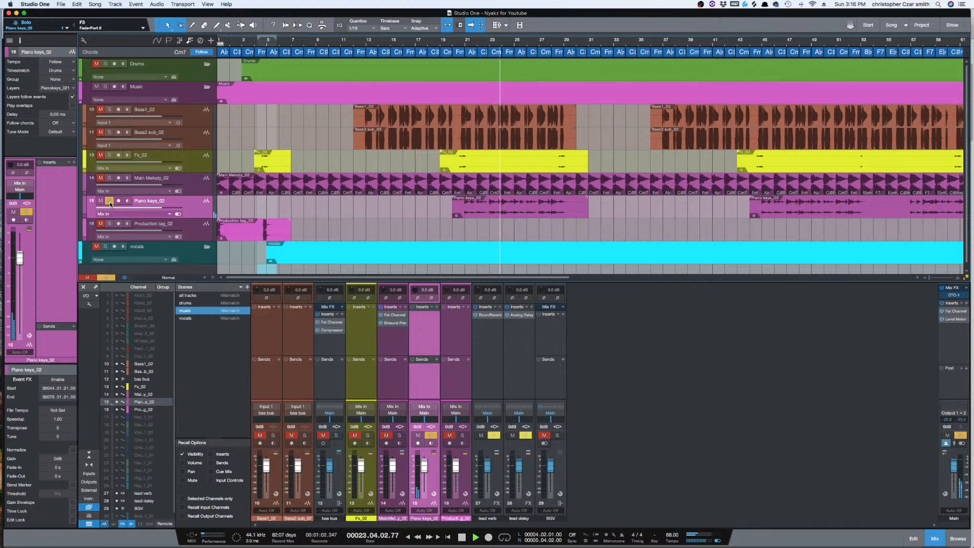
{"action": "left_click", "coordinate": [110, 201]}
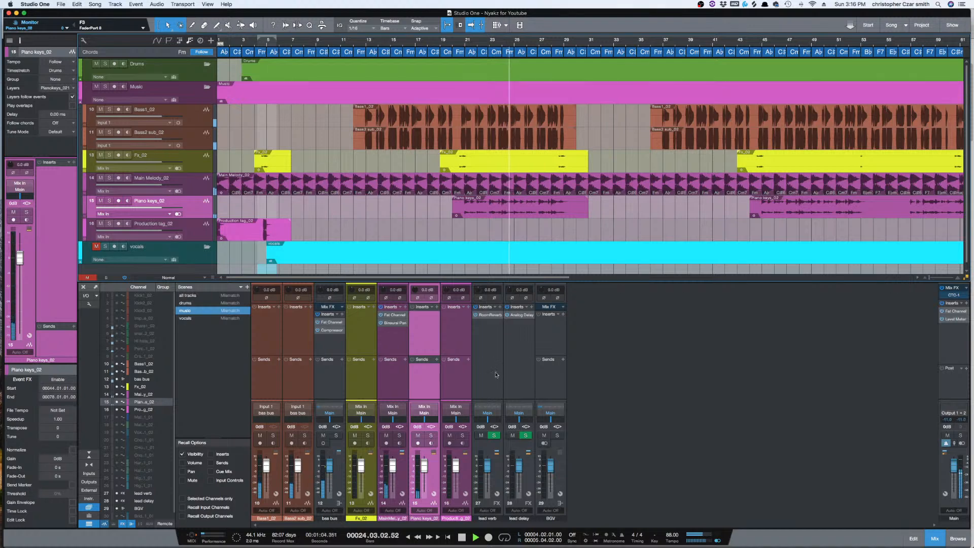
- Insert Fat Channel on the Piano keys_02 channel and move its window down clear of the piano track
{"action": "left_click", "coordinate": [438, 308]}
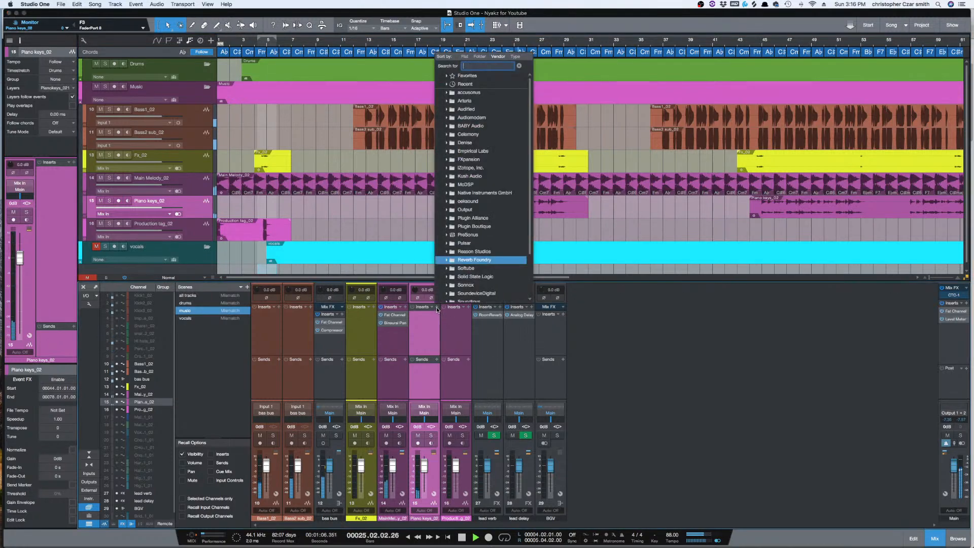
{"action": "type", "text": "fat"}
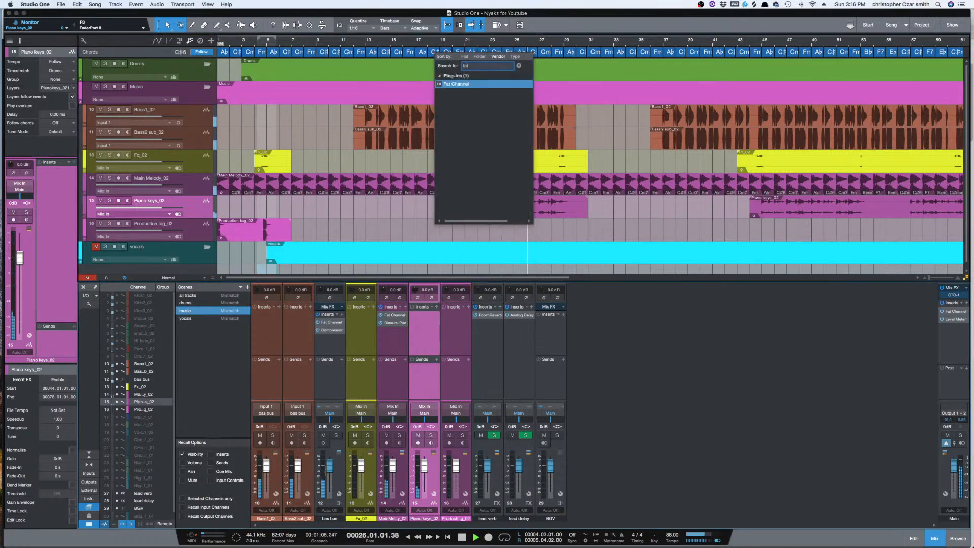
{"action": "key", "text": "Return"}
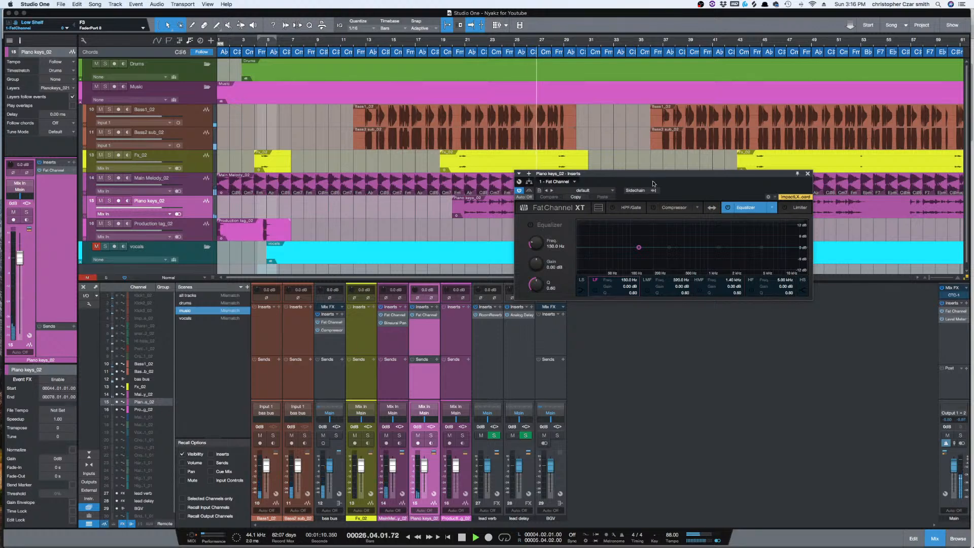
{"action": "left_click_drag", "start_coordinate": [657, 175], "coordinate": [644, 236]}
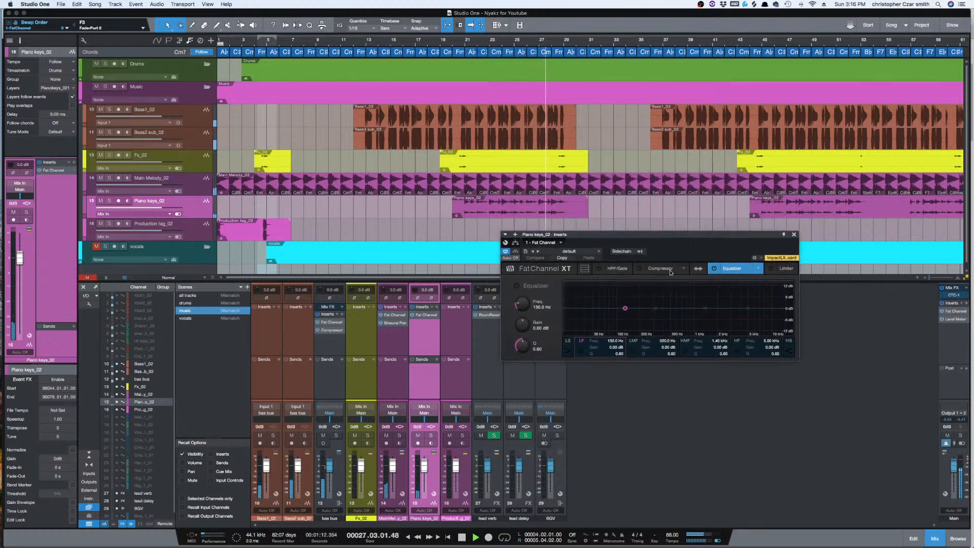
- Turn on the piano's Fat Channel Equalizer and switch it to the RC500 EQ model
{"action": "left_click", "coordinate": [714, 268]}
{"action": "left_click", "coordinate": [760, 268]}
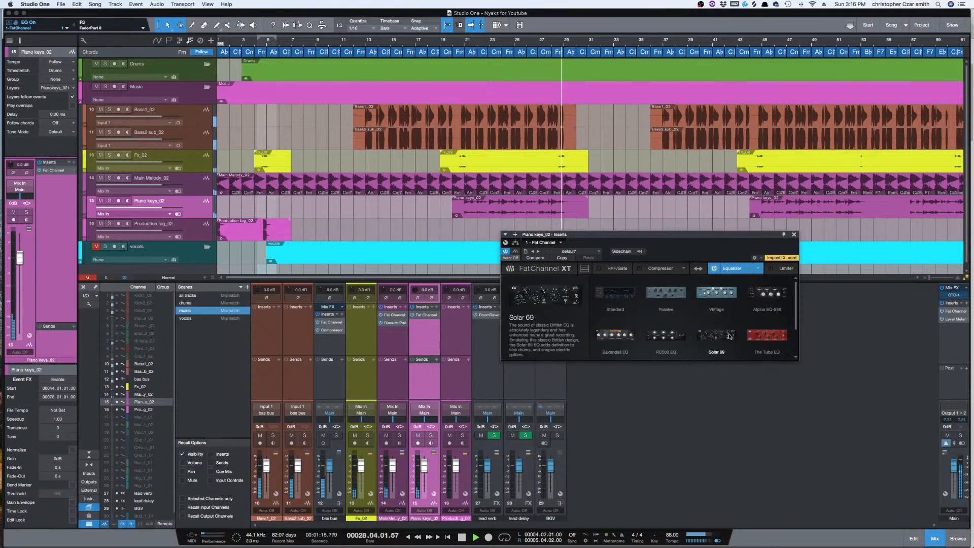
{"action": "left_click", "coordinate": [666, 335]}
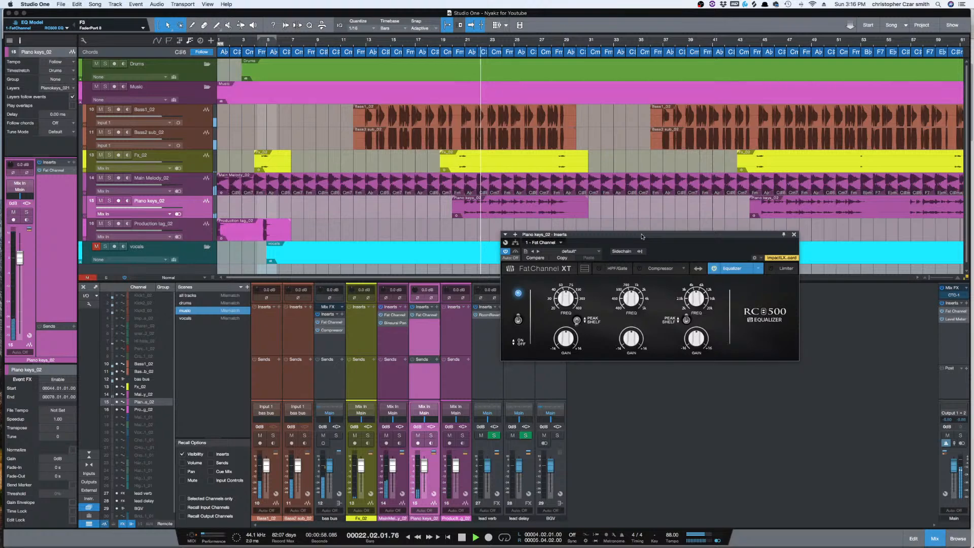
- Boost the piano's high band gain on the RC500 EQ during playback, then close its plug-in window
{"action": "key", "text": "space"}
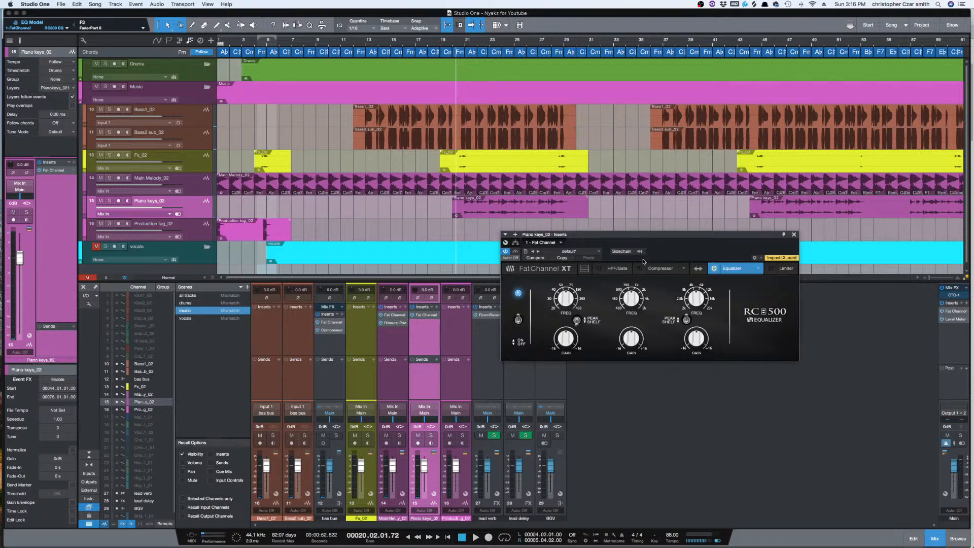
{"action": "key", "text": "space"}
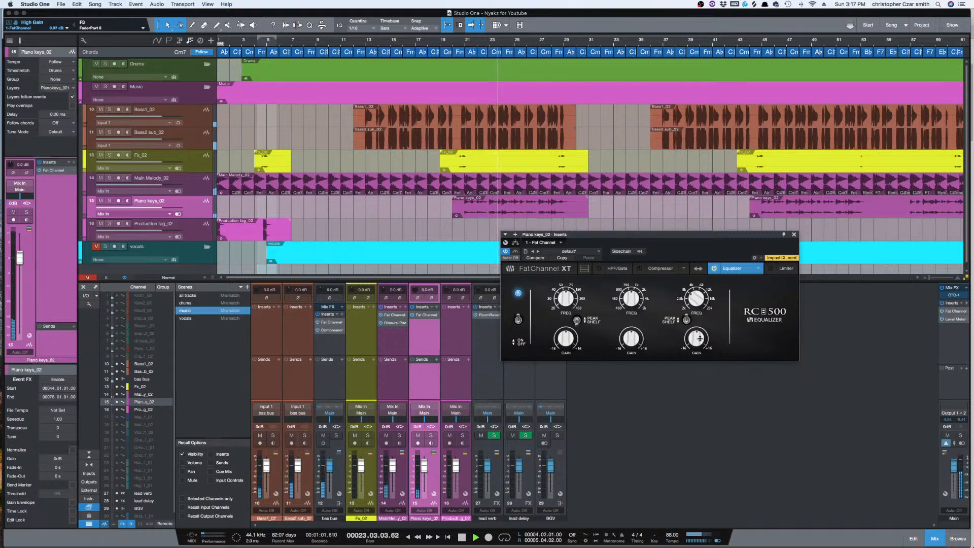
{"action": "left_click_drag", "start_coordinate": [701, 342], "coordinate": [698, 340]}
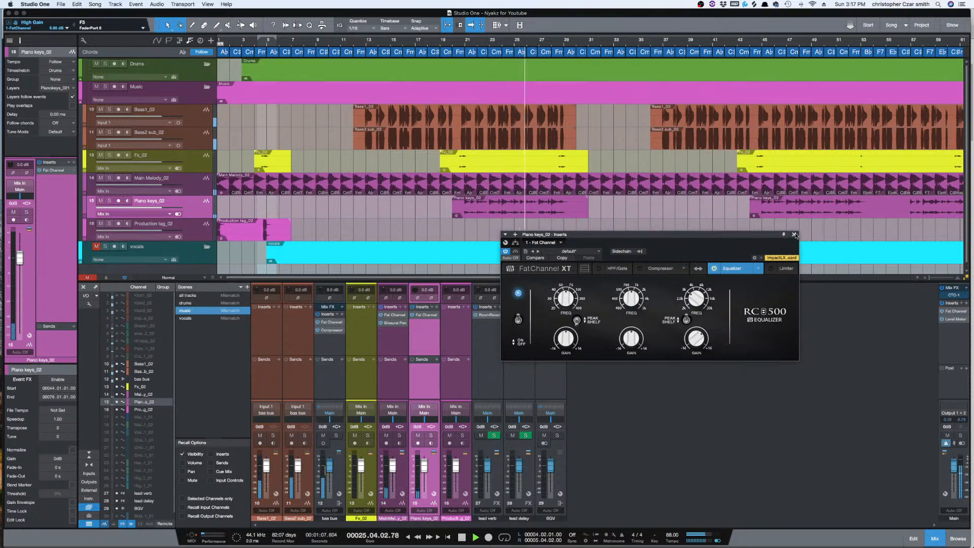
{"action": "left_click", "coordinate": [794, 235]}
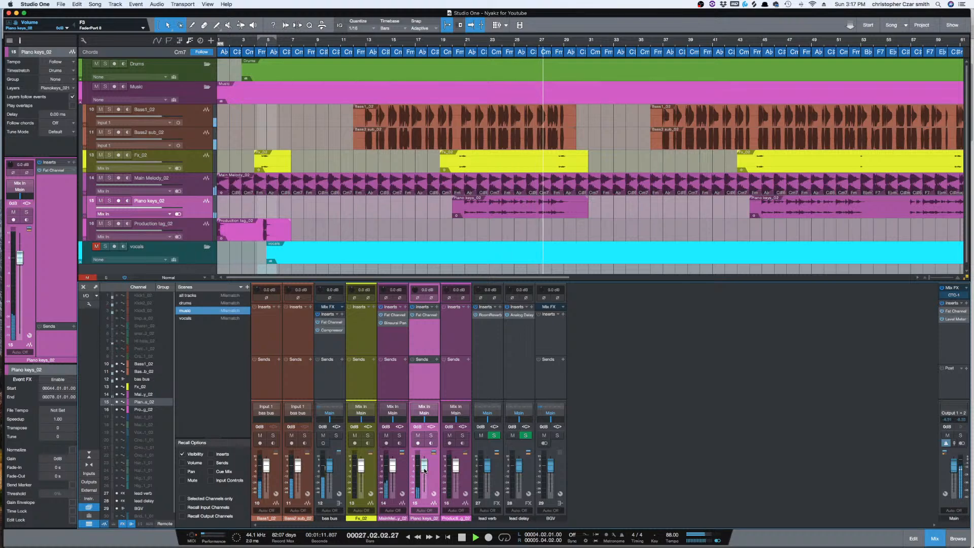
- Set the Piano keys_02 channel level to +2.0 dB and the Fx_02 channel level to -2.0 dB
{"action": "left_click_drag", "start_coordinate": [425, 471], "coordinate": [425, 468]}
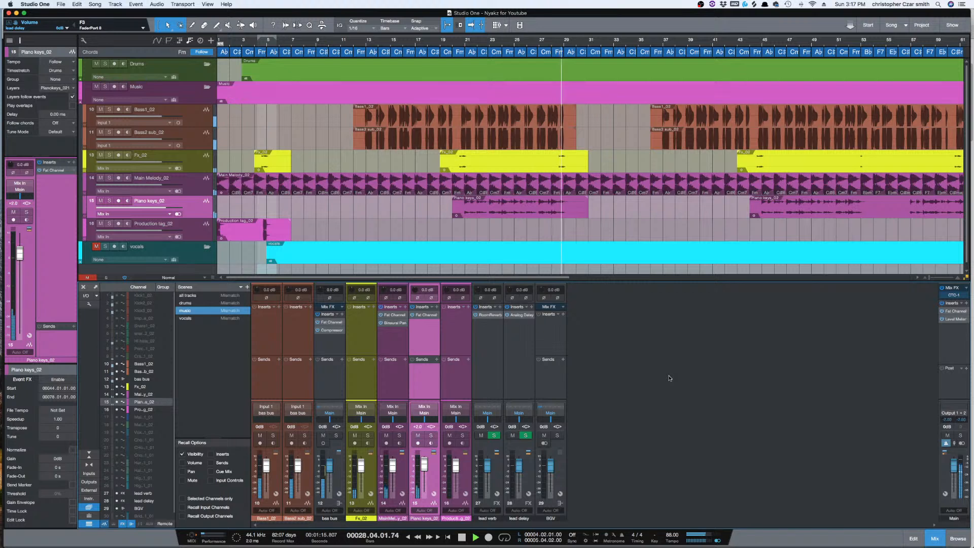
{"action": "key", "text": "space"}
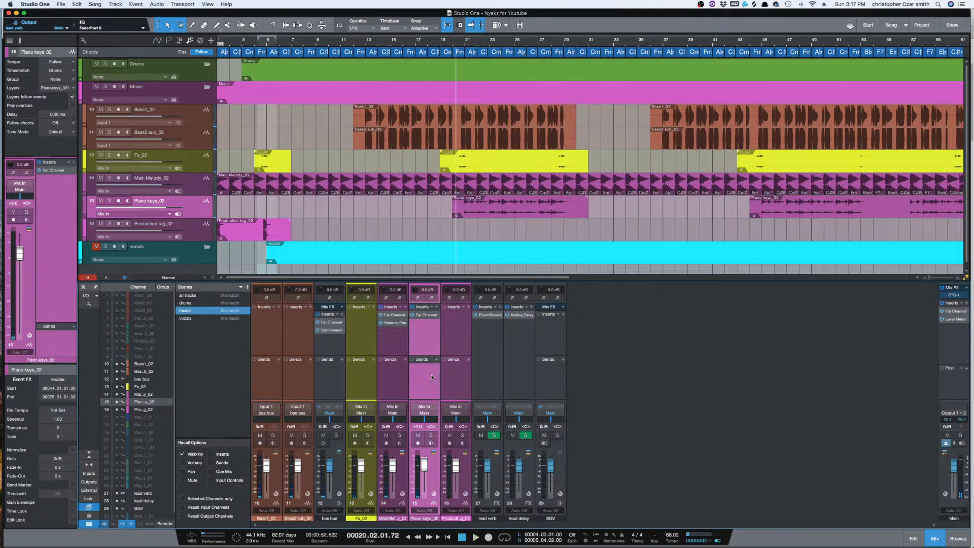
{"action": "left_click", "coordinate": [201, 165]}
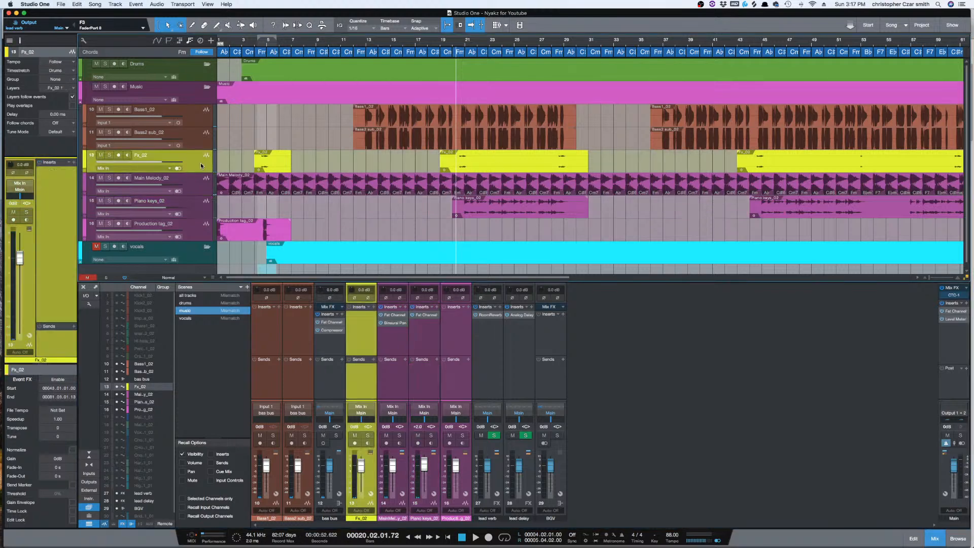
{"action": "left_click_drag", "start_coordinate": [362, 467], "coordinate": [362, 469]}
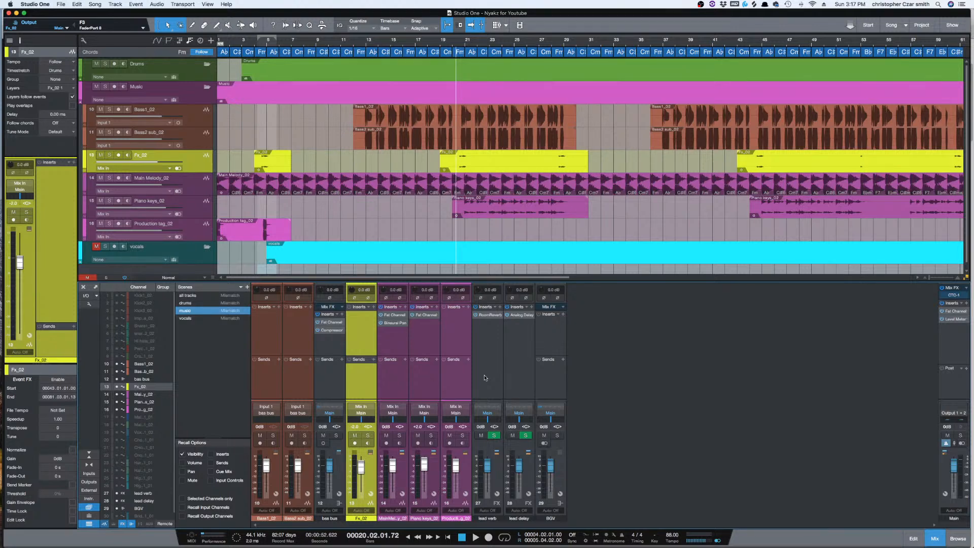
- Open the Level Meter on the main output and check the mix's level during playback of the piano section
{"action": "left_click", "coordinate": [956, 320]}
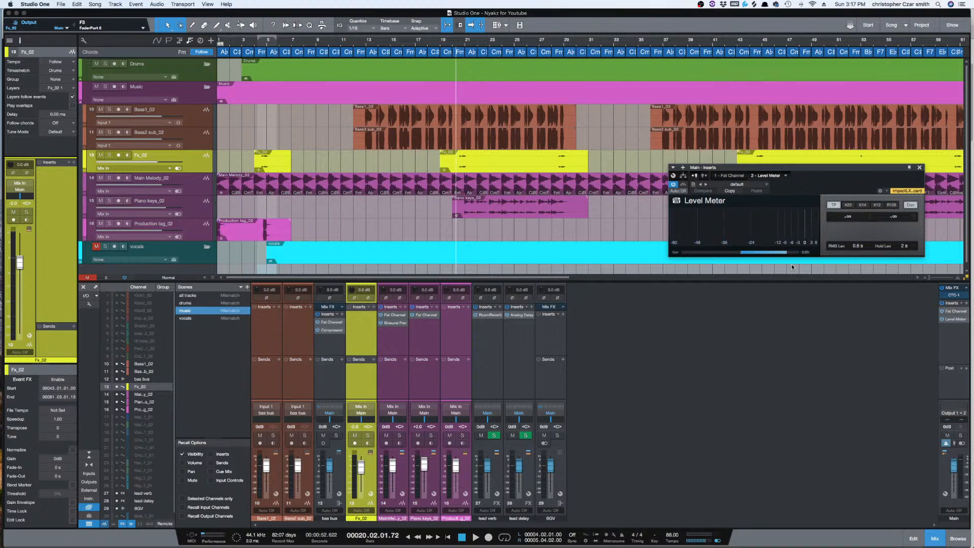
{"action": "key", "text": "space"}
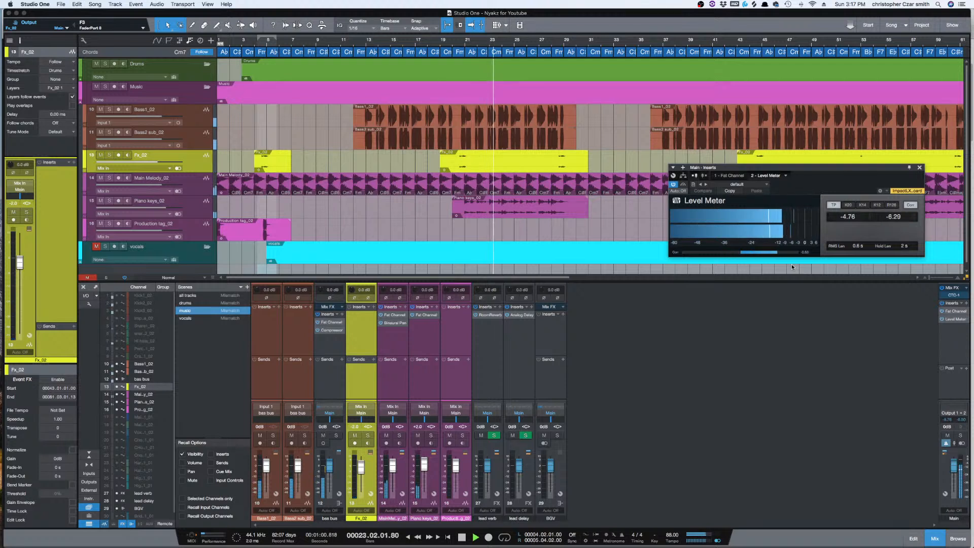
{"action": "key", "text": "space"}
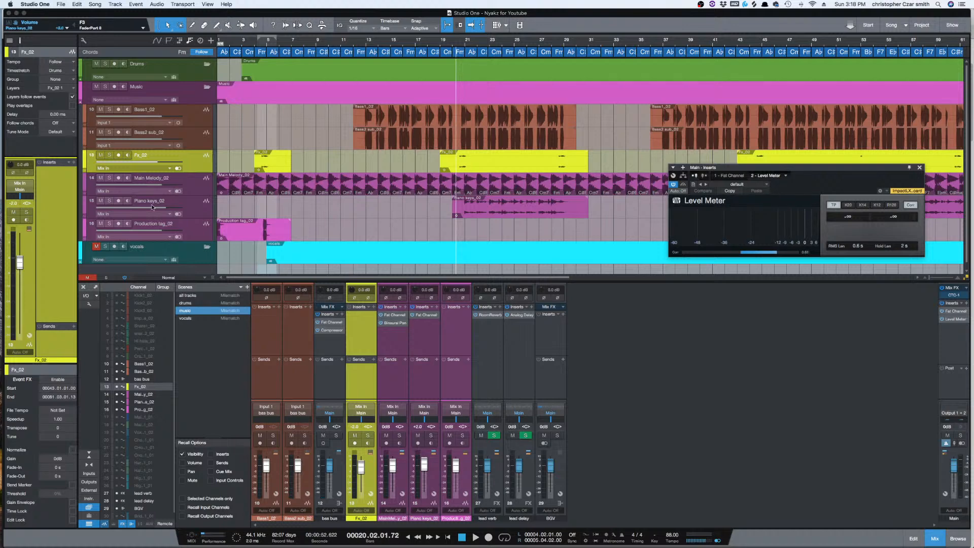
- Select Production tag_02, play its opening section from the song start, and close the Level Meter
{"action": "left_click", "coordinate": [200, 239]}
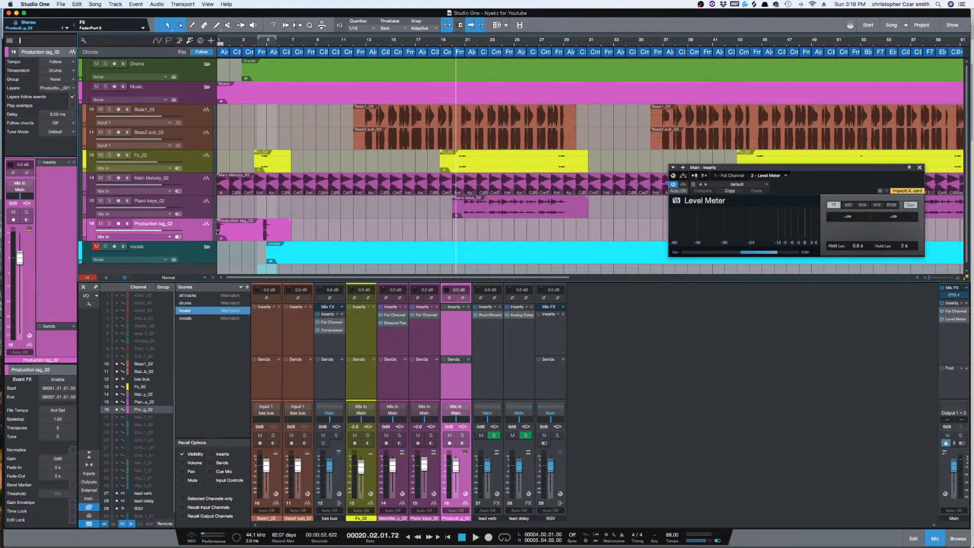
{"action": "key", "text": "comma"}
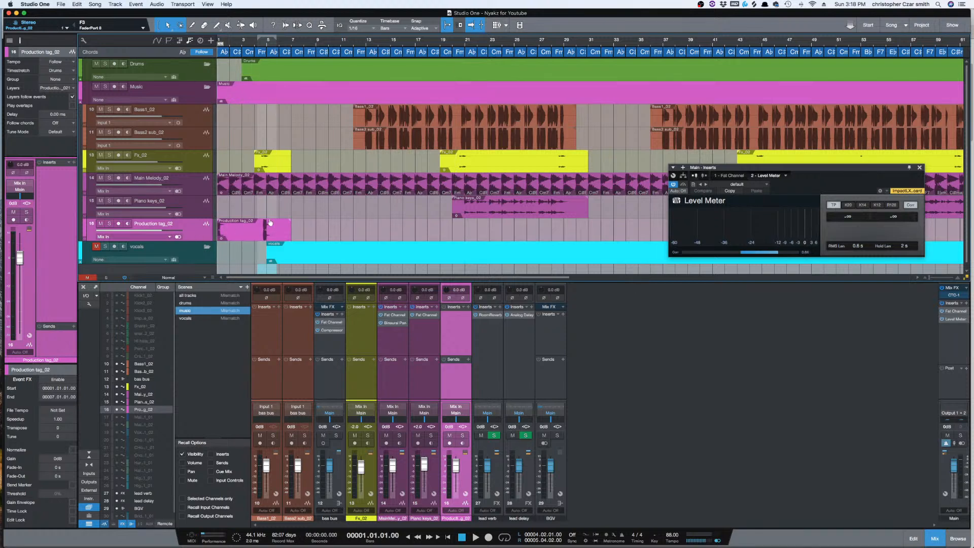
{"action": "key", "text": "space"}
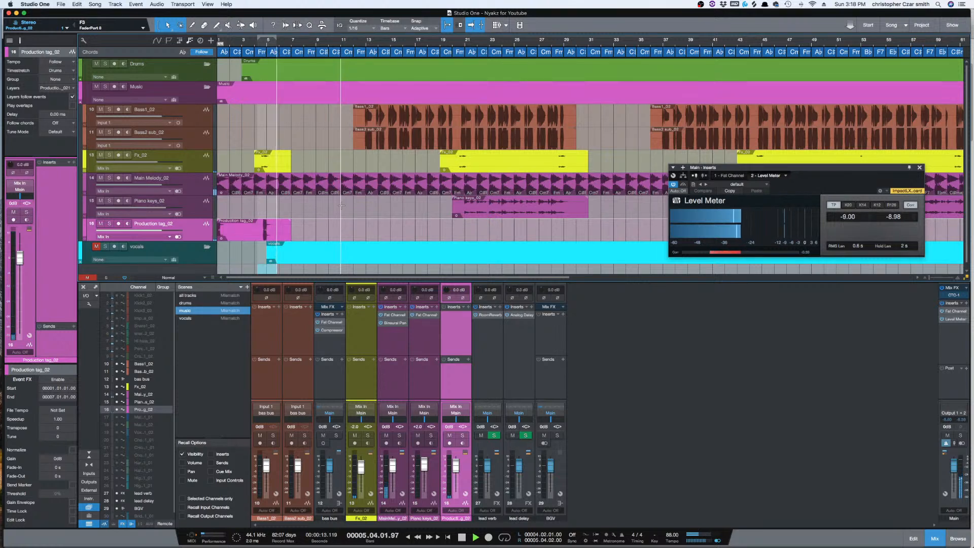
{"action": "key", "text": "space"}
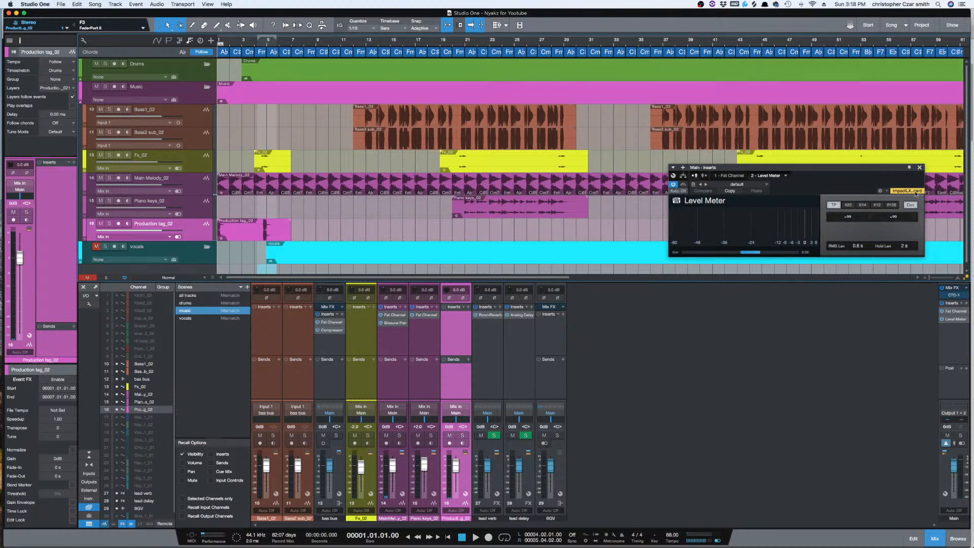
{"action": "left_click", "coordinate": [919, 168]}
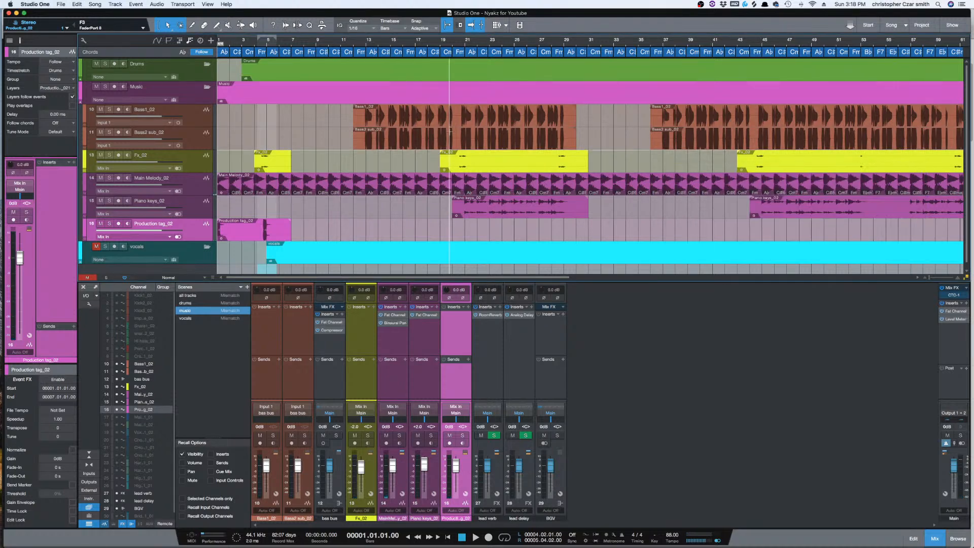
- Recall the all tracks scene and collapse the Drums and Music folders so only the vocal tracks stay expanded
{"action": "scroll", "coordinate": [447, 133], "scroll_direction": "down", "scroll_amount": 1}
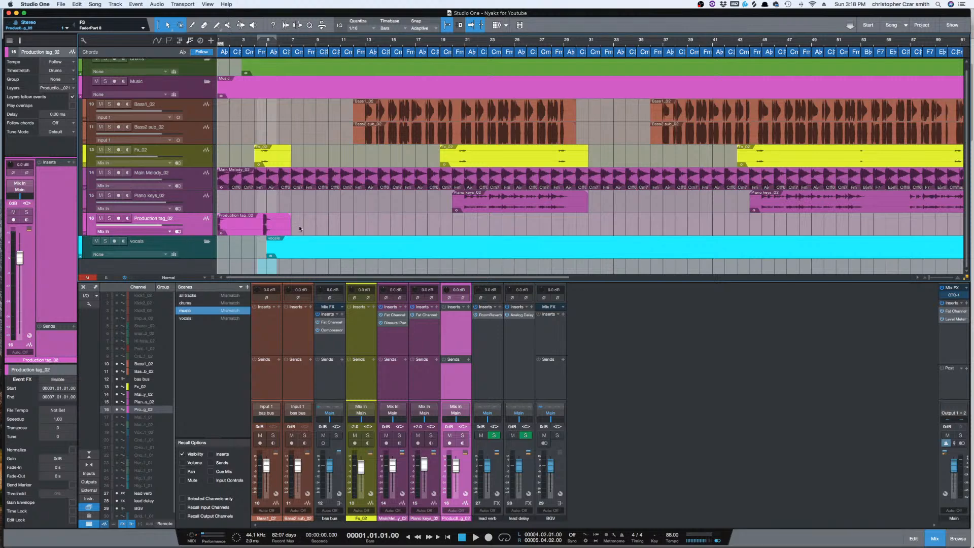
{"action": "left_click", "coordinate": [197, 298]}
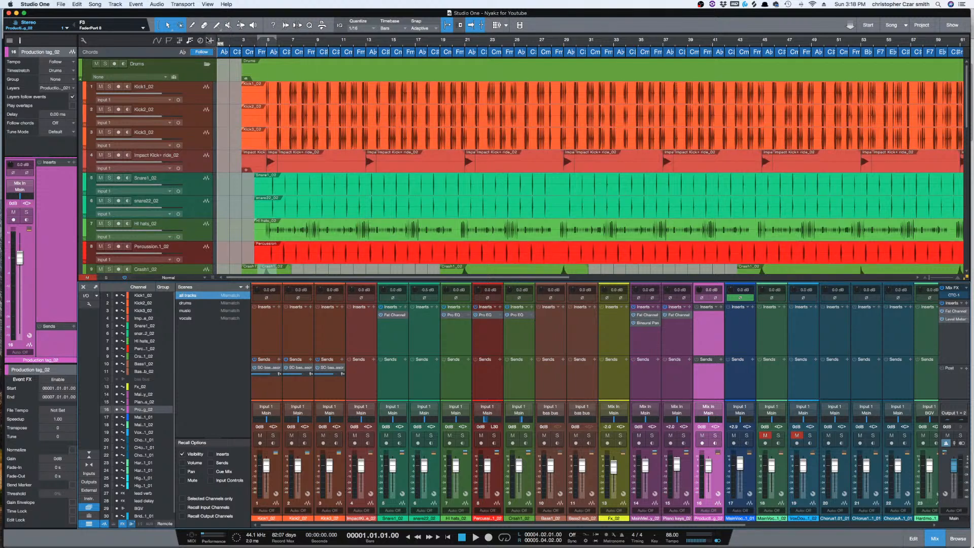
{"action": "left_click", "coordinate": [208, 64]}
{"action": "left_click", "coordinate": [207, 88]}
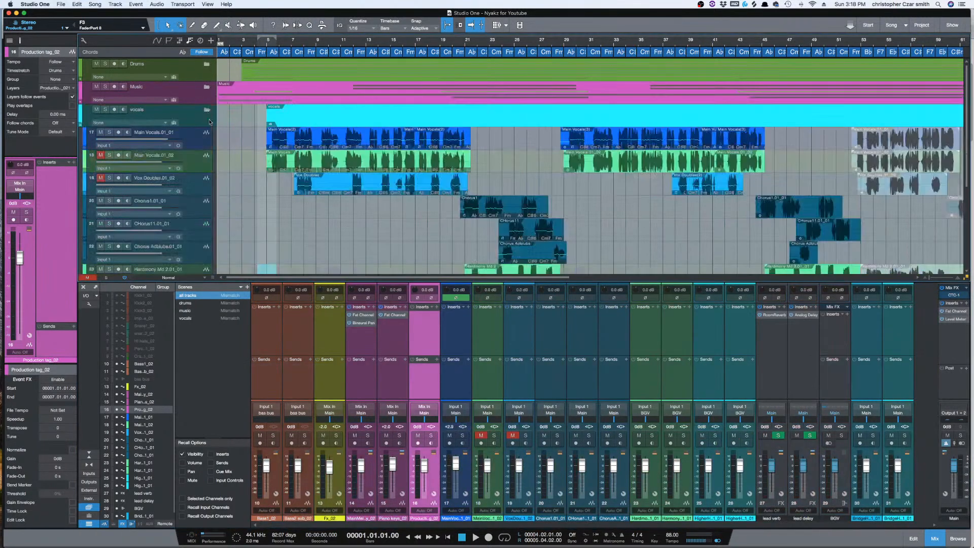
{"action": "scroll", "coordinate": [341, 171], "scroll_direction": "down", "scroll_amount": 5}
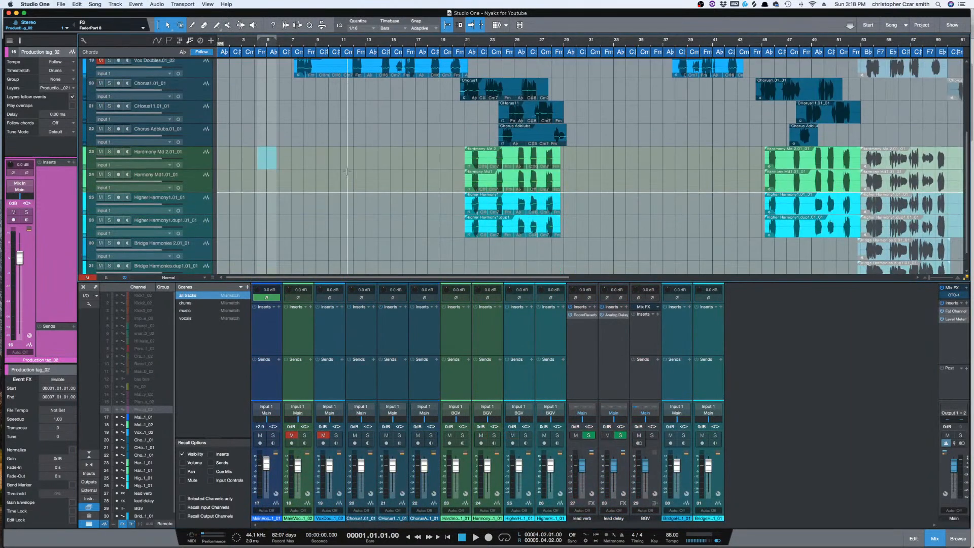
{"action": "scroll", "coordinate": [352, 163], "scroll_direction": "up", "scroll_amount": 3}
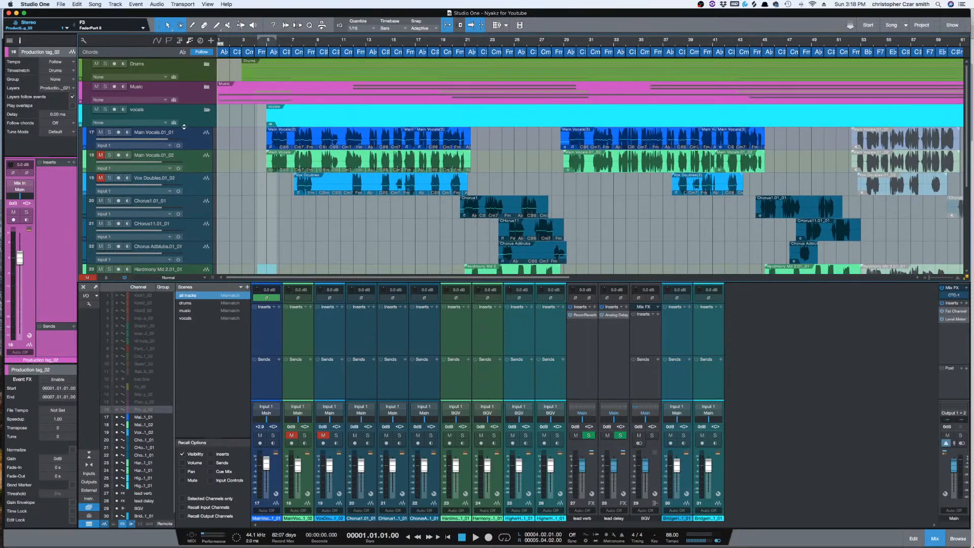
- Select the Main Vocals.01_01 track and listen to it in the mix from just before its first event
{"action": "left_click", "coordinate": [202, 143]}
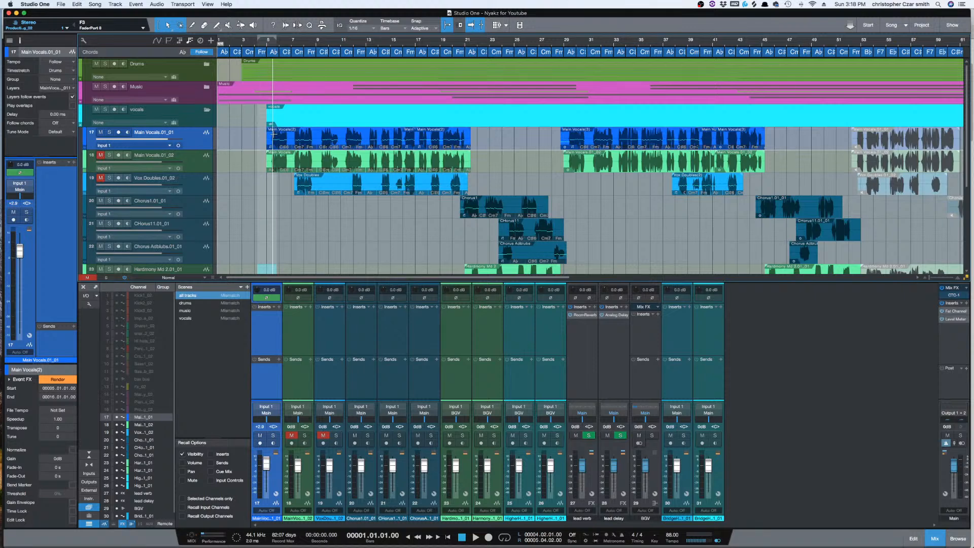
{"action": "left_click", "coordinate": [257, 140]}
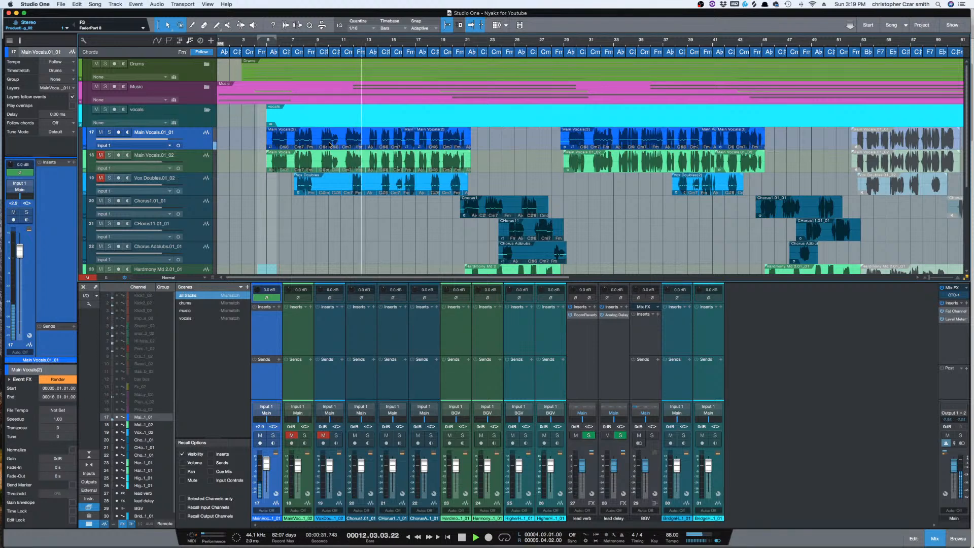
{"action": "key", "text": "space"}
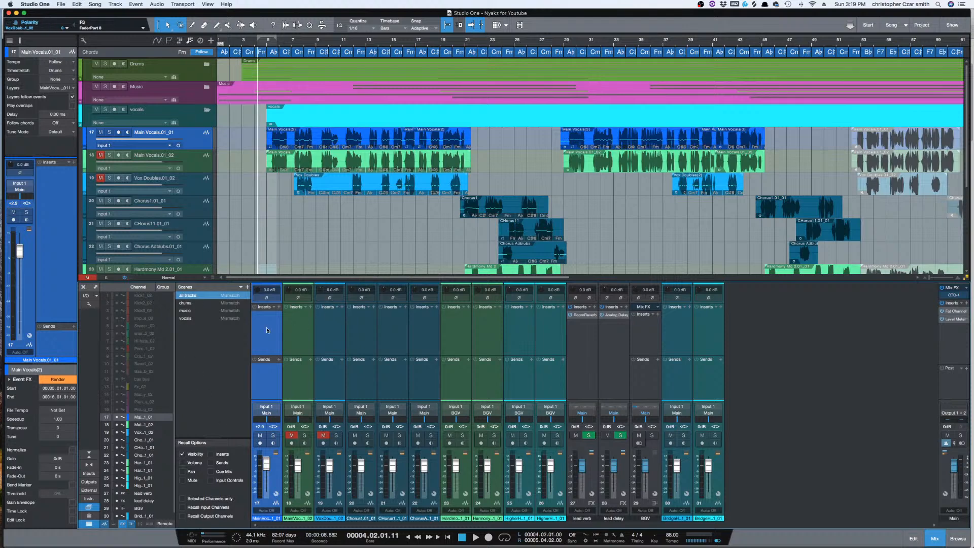
- Insert Fat Channel on the Main Vocals.01_01 channel and move its window away from the main output channel
{"action": "left_click", "coordinate": [279, 308]}
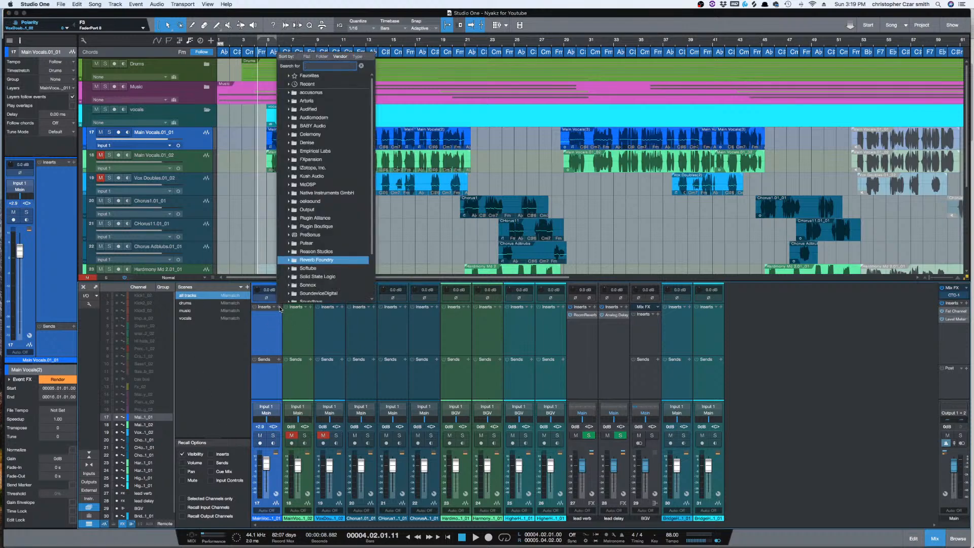
{"action": "type", "text": "fat"}
{"action": "key", "text": "Return"}
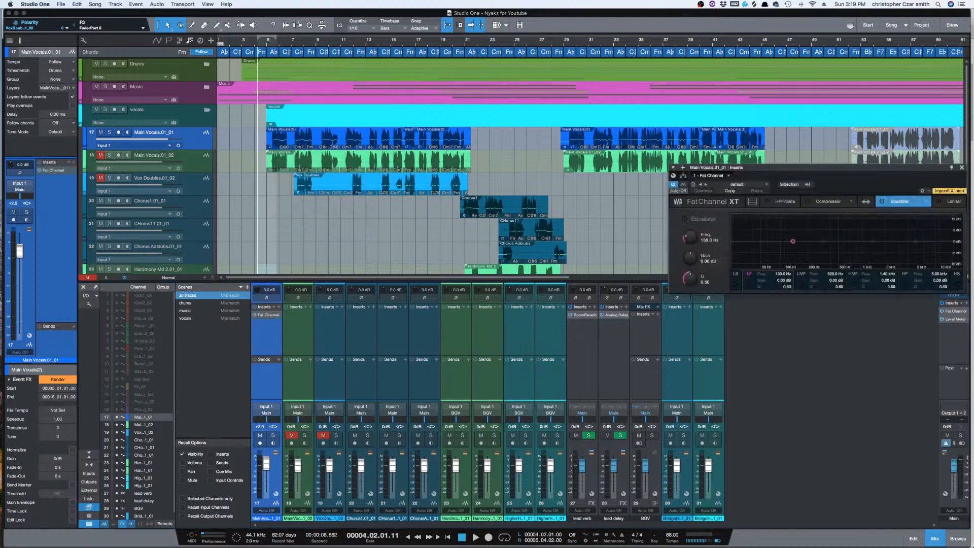
{"action": "left_click_drag", "start_coordinate": [764, 169], "coordinate": [563, 141]}
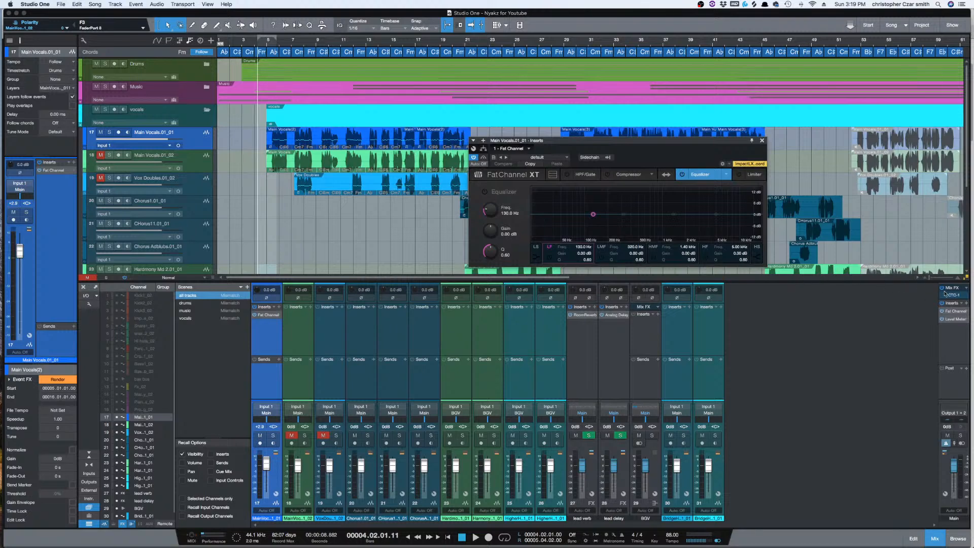
- Open the Fat Channel on the main output and turn on its Brit Comp compressor
{"action": "double_click", "coordinate": [955, 314]}
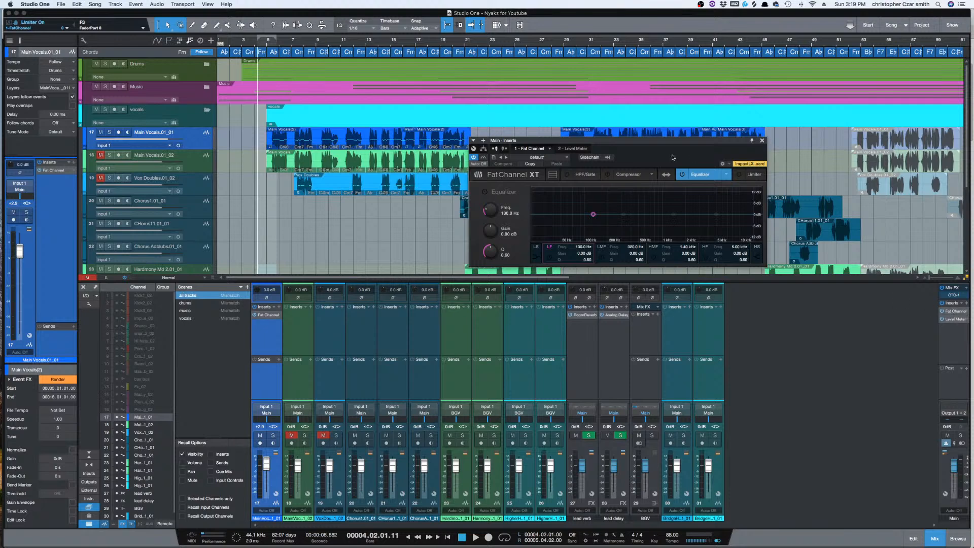
{"action": "left_click", "coordinate": [957, 313]}
{"action": "left_click", "coordinate": [957, 313]}
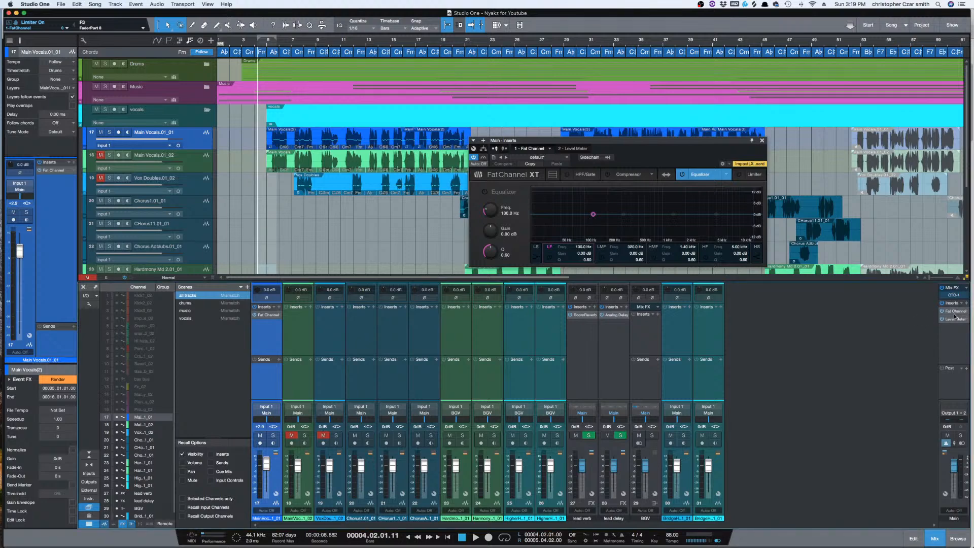
{"action": "left_click", "coordinate": [959, 314]}
{"action": "left_click", "coordinate": [958, 315]}
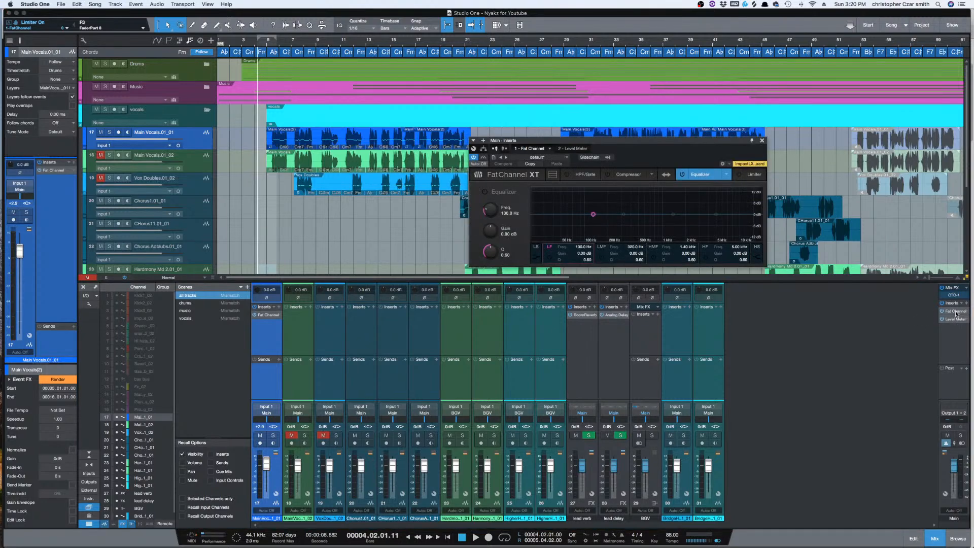
{"action": "left_click", "coordinate": [607, 175]}
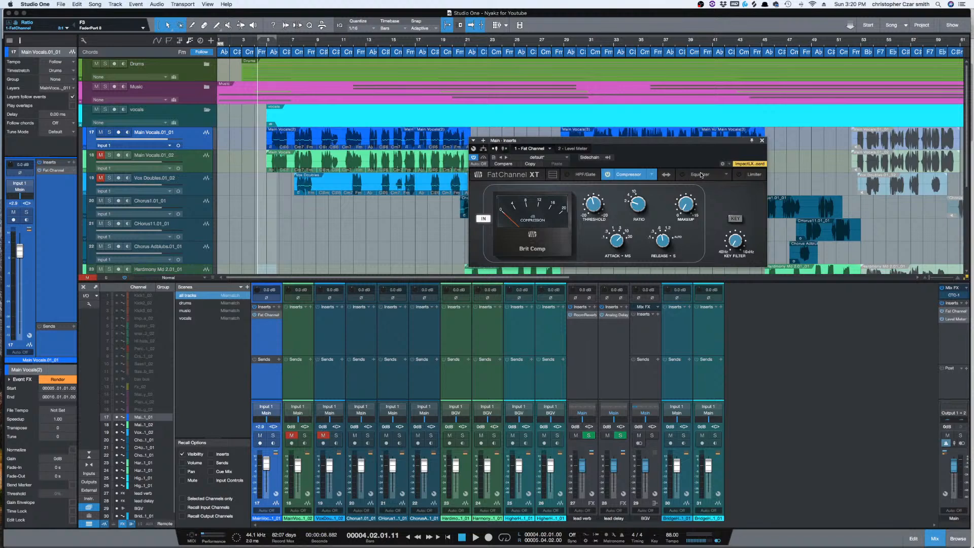
- Adjust the main output compressor's threshold during playback and compare the mix with the compressor bypassed and engaged
{"action": "key", "text": "space"}
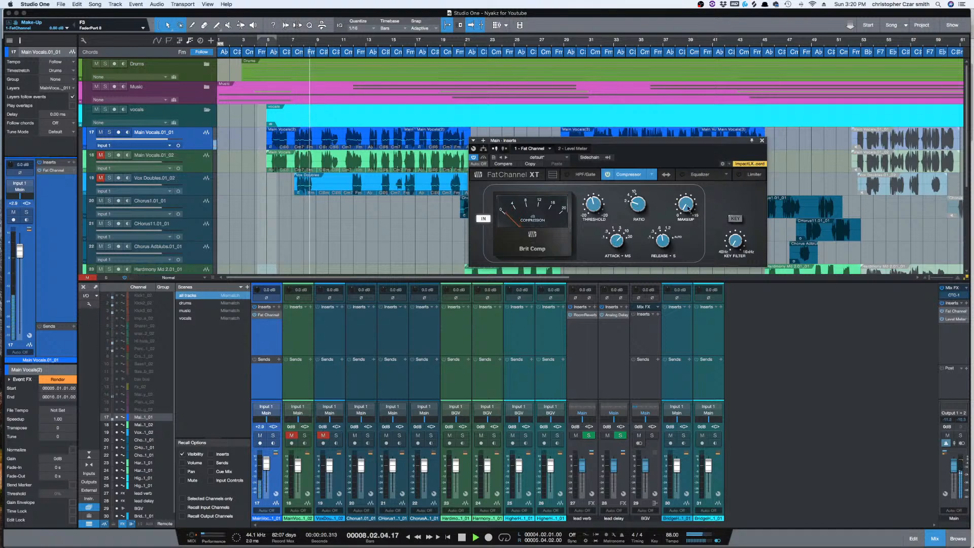
{"action": "scroll", "coordinate": [688, 207], "scroll_direction": "up", "scroll_amount": 3}
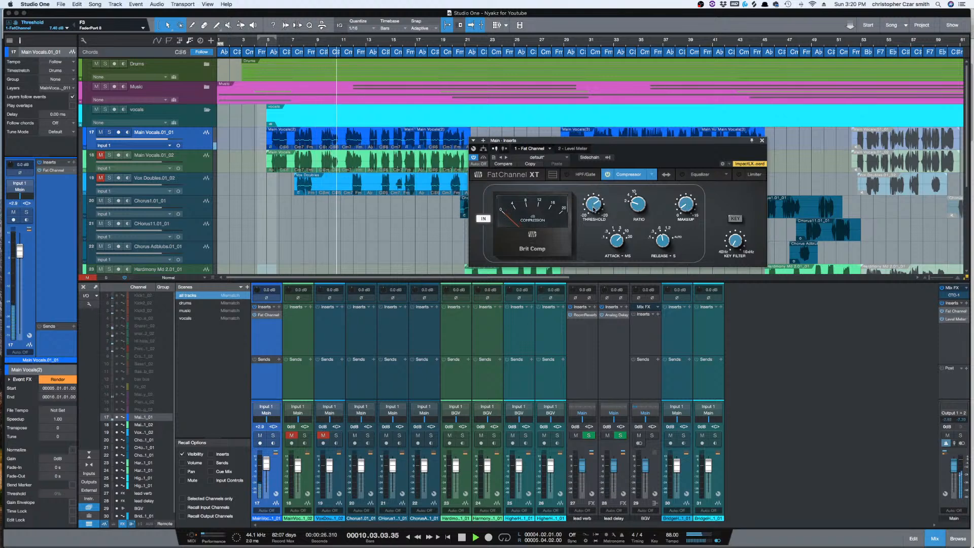
{"action": "left_click_drag", "start_coordinate": [593, 209], "coordinate": [596, 231]}
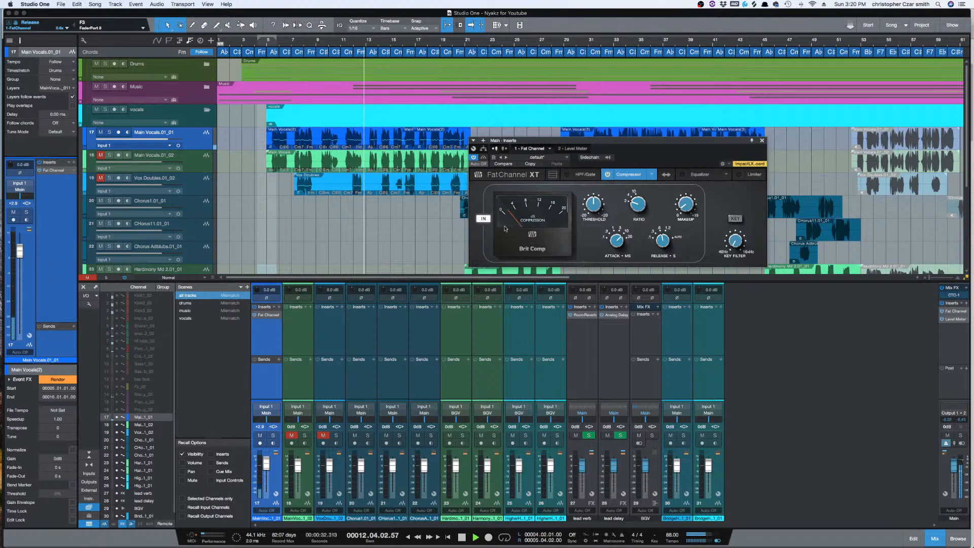
{"action": "left_click", "coordinate": [484, 219]}
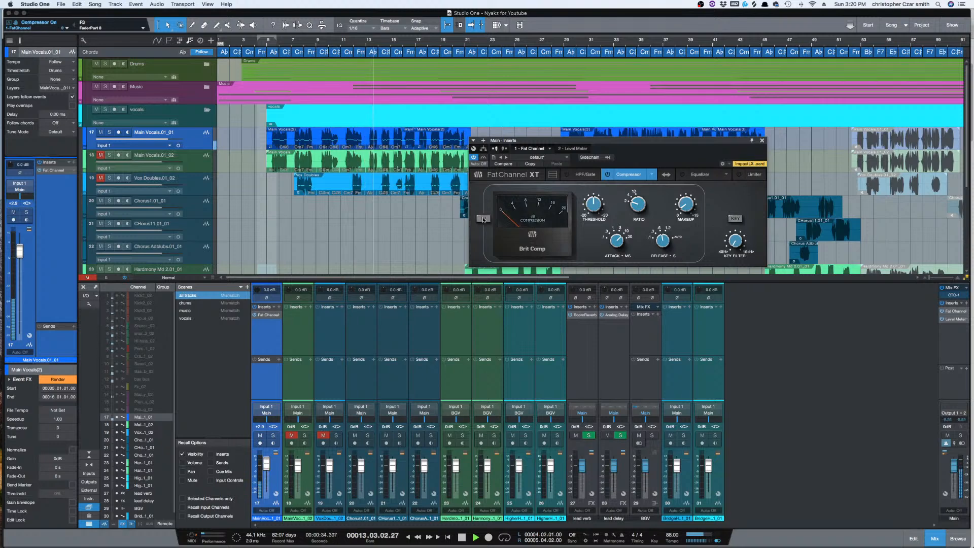
{"action": "left_click", "coordinate": [483, 218]}
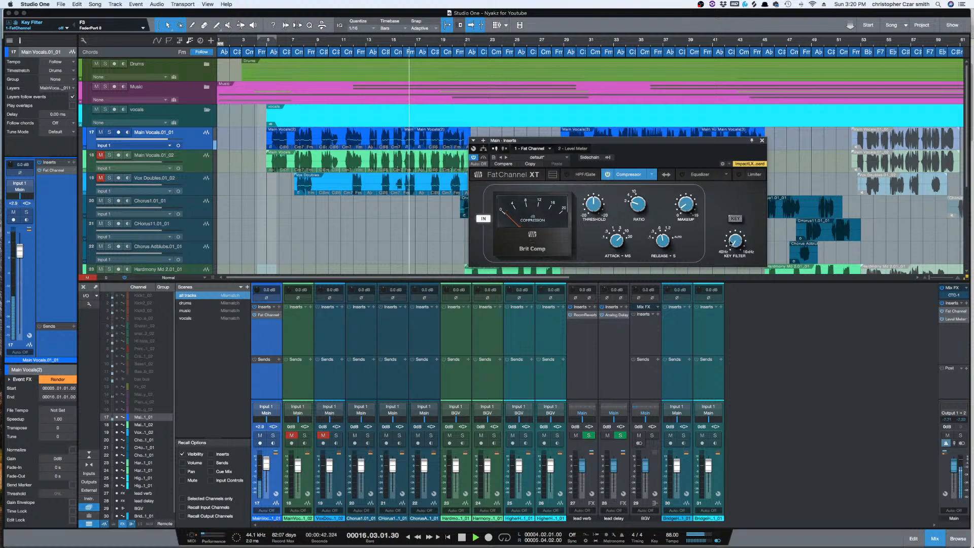
- Stop playback and lower the threshold of the Brit Comp compressor on the Main output's Fat Channel
{"action": "key", "text": "space"}
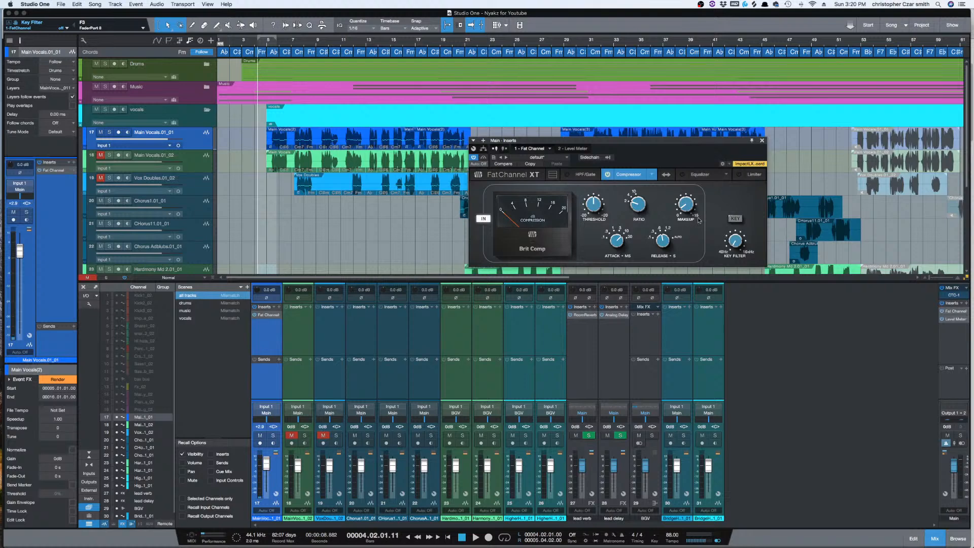
{"action": "left_click_drag", "start_coordinate": [668, 156], "coordinate": [664, 149]}
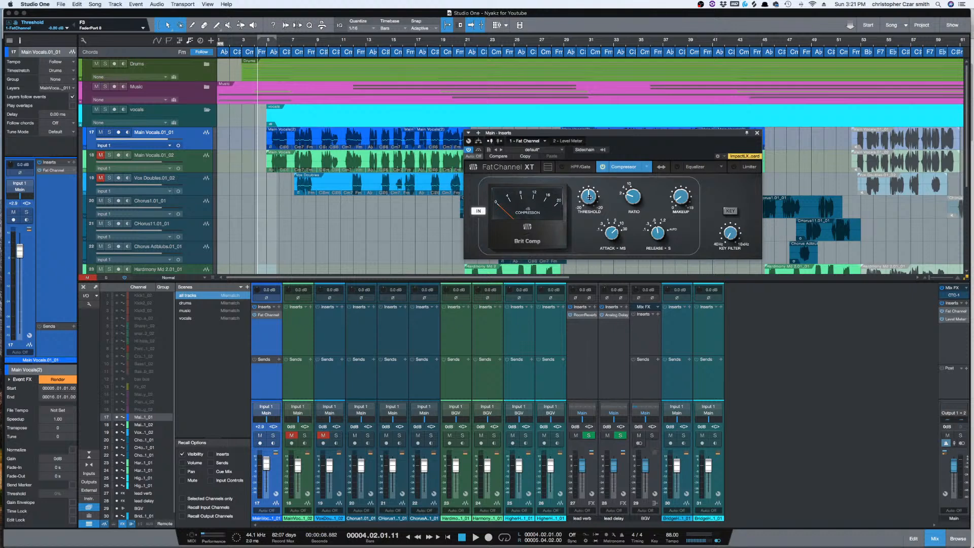
{"action": "left_click_drag", "start_coordinate": [589, 195], "coordinate": [585, 203]}
- Audition the Brit Comp's key filter during playback, setting it to about 121 Hz with key listening switched on
{"action": "left_click_drag", "start_coordinate": [730, 238], "coordinate": [725, 226]}
{"action": "left_click", "coordinate": [733, 212]}
{"action": "left_click", "coordinate": [730, 212]}
{"action": "mouse_move", "coordinate": [723, 217]}
{"action": "left_mouse_down"}
{"action": "mouse_move", "coordinate": [719, 205]}
{"action": "mouse_move", "coordinate": [727, 234]}
{"action": "mouse_move", "coordinate": [716, 250]}
{"action": "mouse_move", "coordinate": [731, 232]}
{"action": "mouse_move", "coordinate": [724, 210]}
{"action": "mouse_move", "coordinate": [730, 231]}
{"action": "left_mouse_up"}
{"action": "key", "text": "space"}
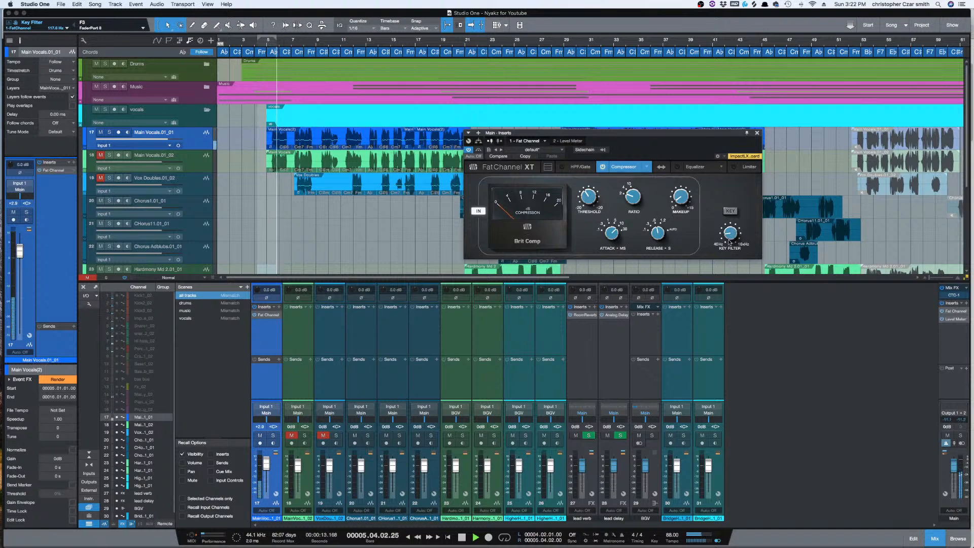
{"action": "left_click_drag", "start_coordinate": [732, 236], "coordinate": [730, 244]}
{"action": "key", "text": "space"}
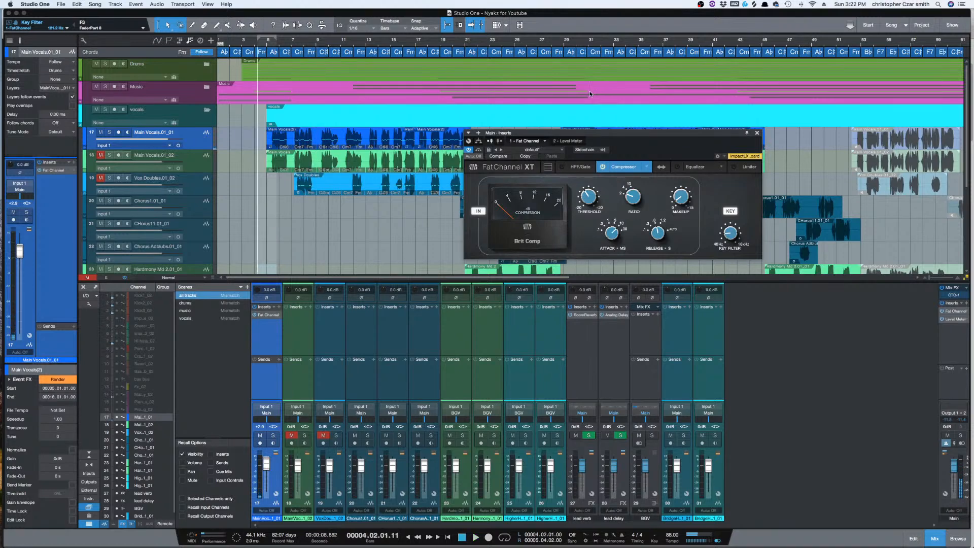
- Expand the Music folder track and play the song from the first bass entry at about bar 12
{"action": "left_click", "coordinate": [207, 88]}
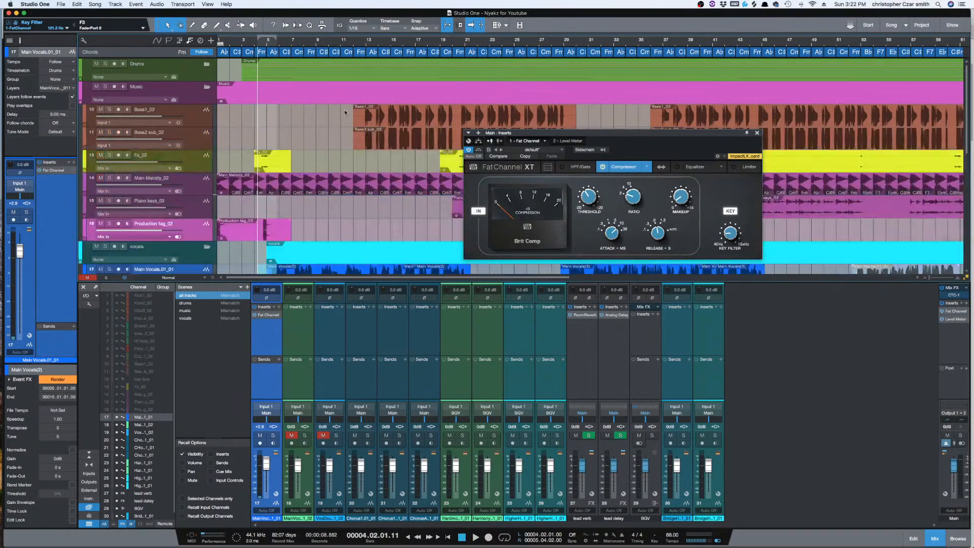
{"action": "left_click", "coordinate": [361, 116]}
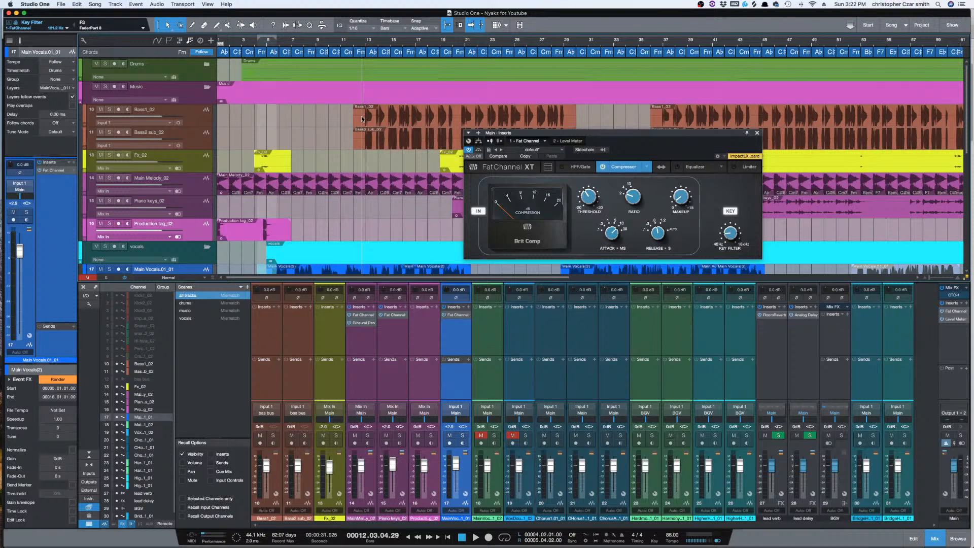
{"action": "key", "text": "space"}
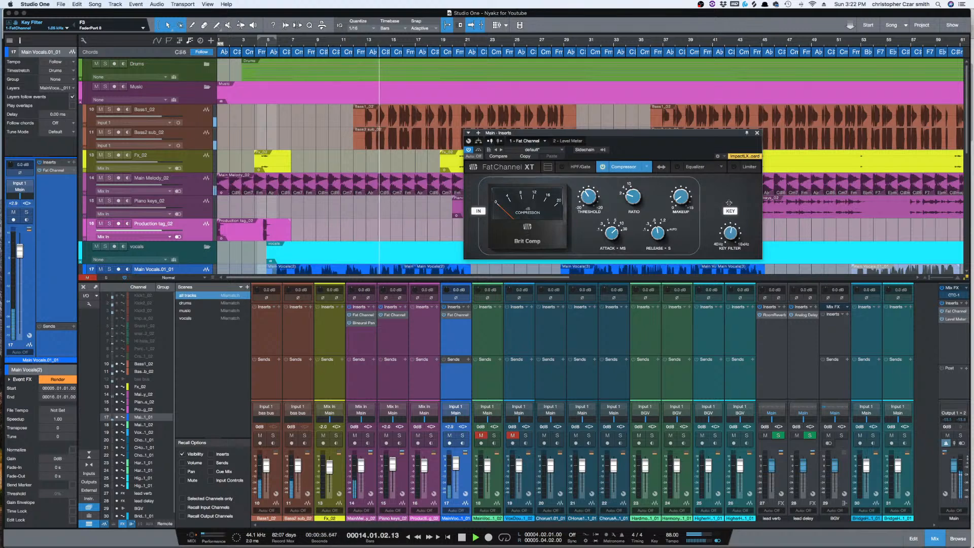
- Sweep the Brit Comp's key filter and settle at about 145 Hz, switch off key listening, and close the Main inserts window
{"action": "left_click_drag", "start_coordinate": [728, 203], "coordinate": [728, 200]}
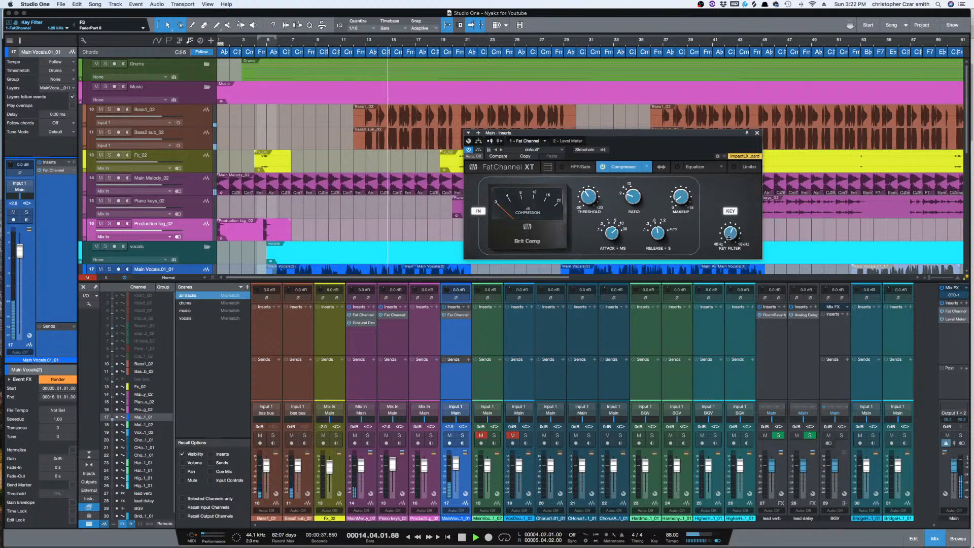
{"action": "mouse_move", "coordinate": [729, 238]}
{"action": "left_mouse_down"}
{"action": "mouse_move", "coordinate": [724, 254]}
{"action": "mouse_move", "coordinate": [730, 244]}
{"action": "left_mouse_up"}
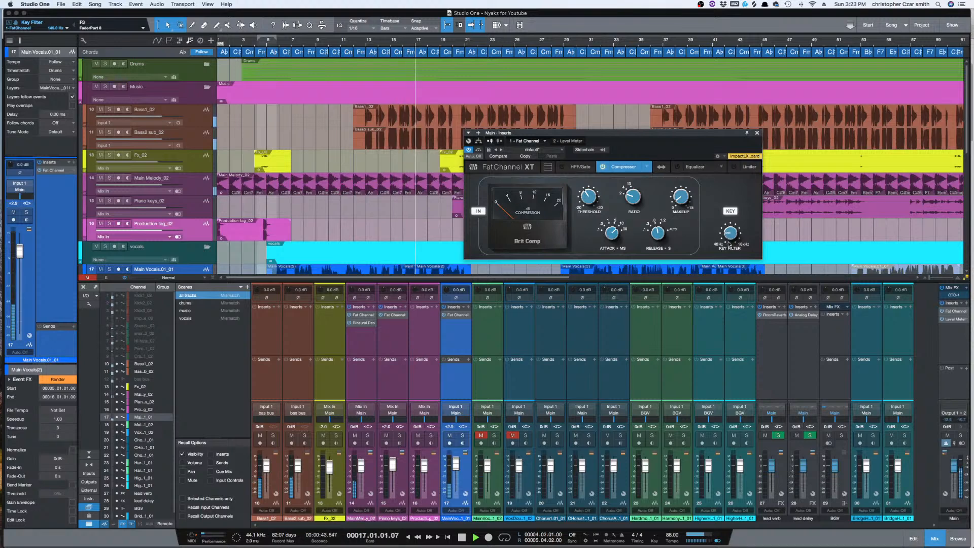
{"action": "left_click", "coordinate": [730, 210]}
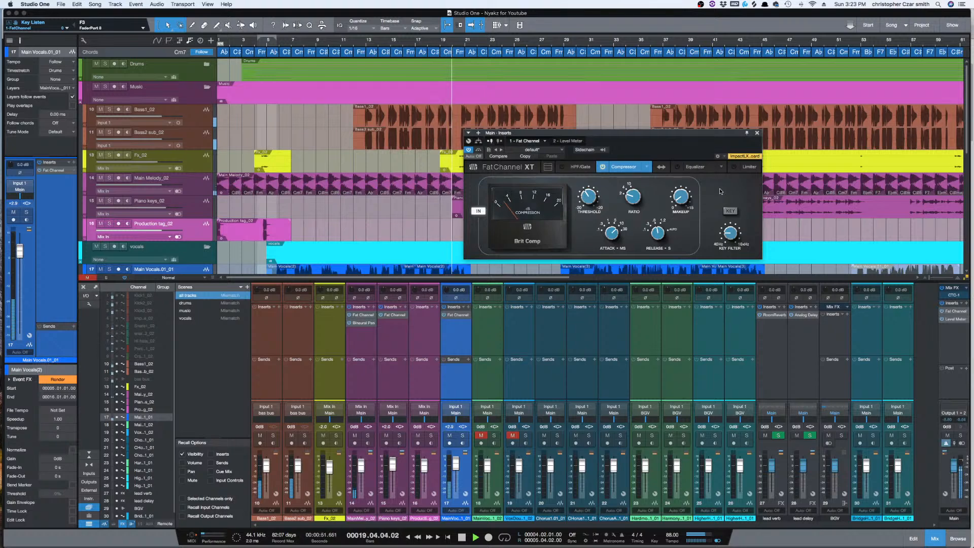
{"action": "key", "text": "space"}
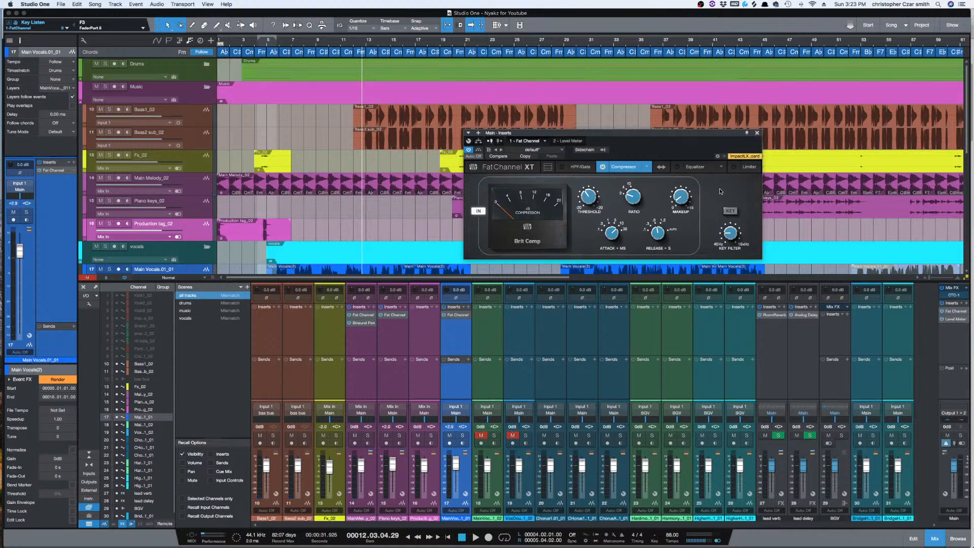
{"action": "left_click", "coordinate": [758, 132]}
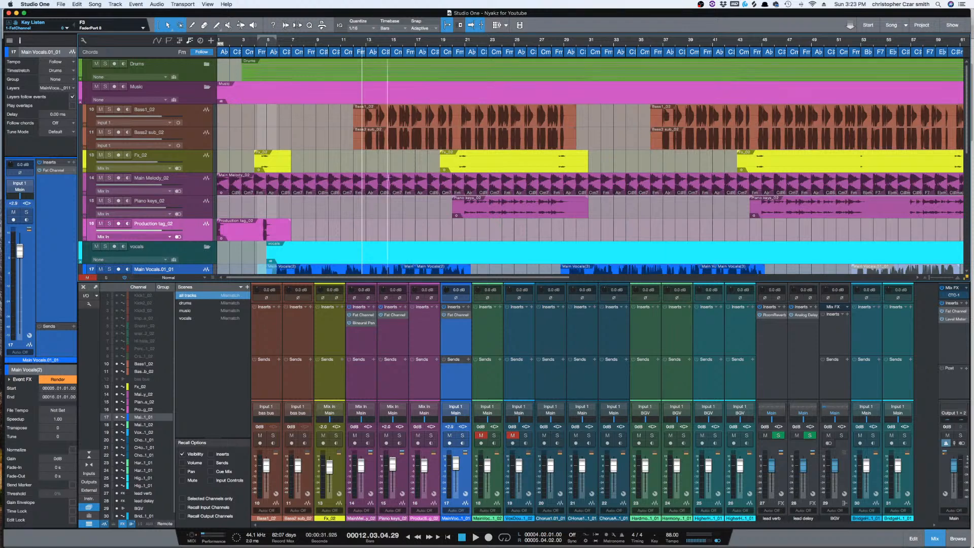
- Place the playhead at bar 5 and play the song with the Main Vocals.01_01 Fat Channel open
{"action": "scroll", "coordinate": [761, 131], "scroll_direction": "down", "scroll_amount": 7}
{"action": "scroll", "coordinate": [507, 168], "scroll_direction": "up", "scroll_amount": 3}
{"action": "left_click", "coordinate": [271, 41]}
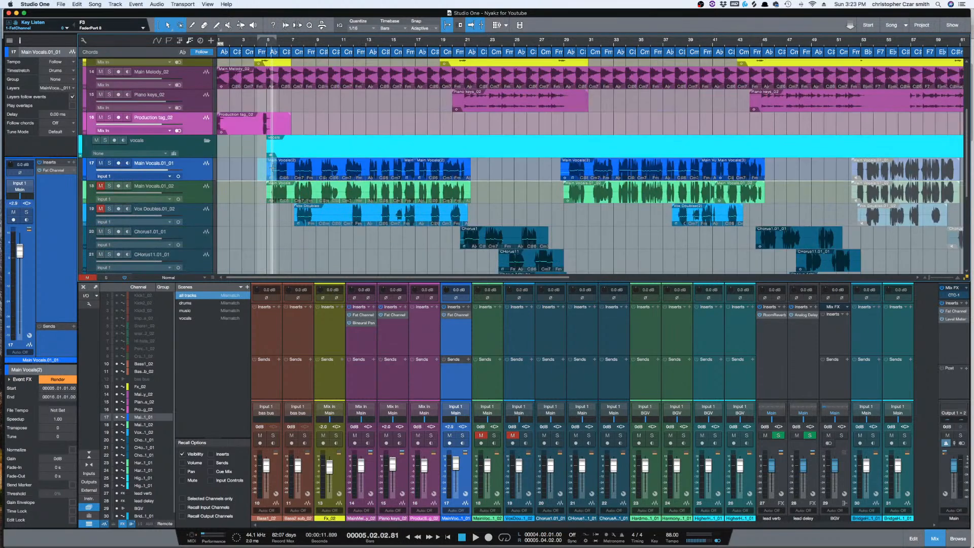
{"action": "left_click", "coordinate": [457, 315]}
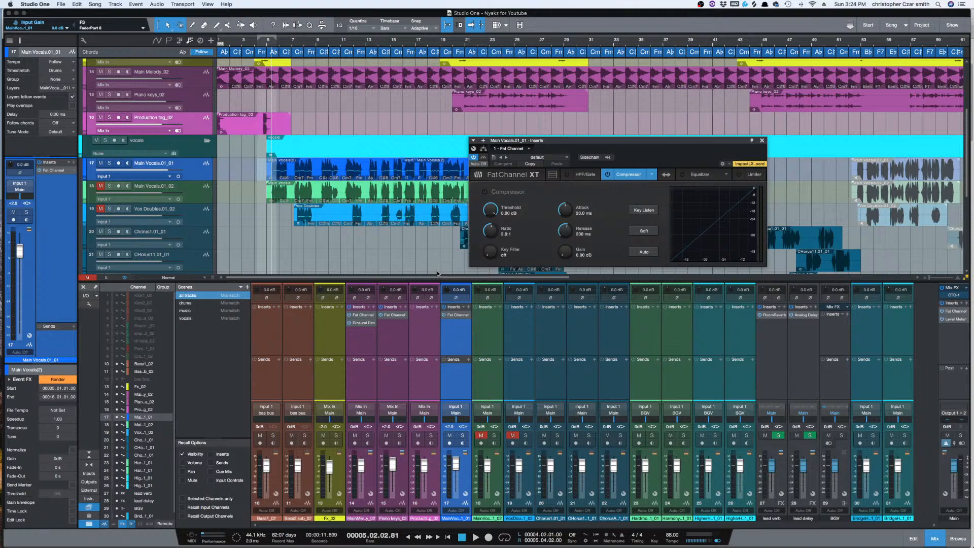
{"action": "key", "text": "space"}
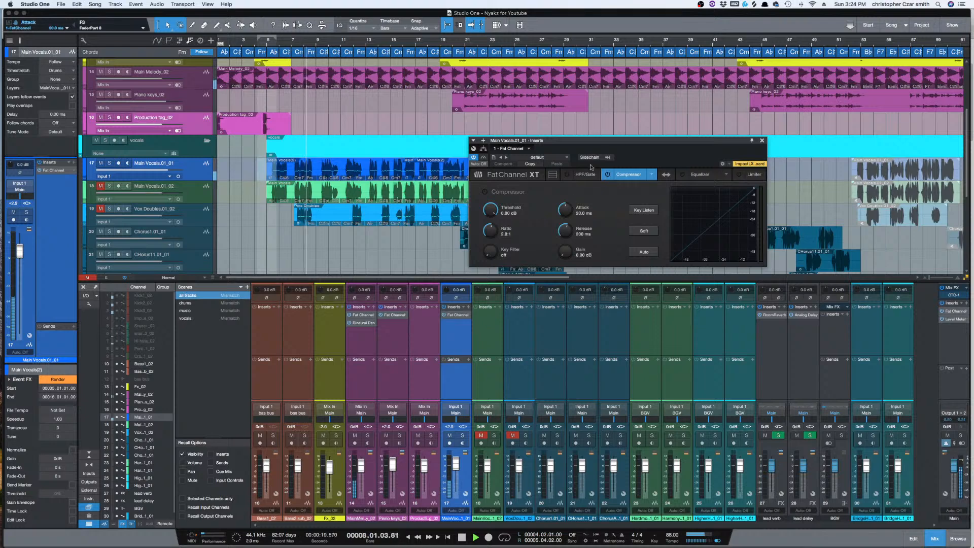
- Move the vocal Fat Channel window below the vocal clips and enable its Equalizer section
{"action": "left_click_drag", "start_coordinate": [553, 142], "coordinate": [502, 212]}
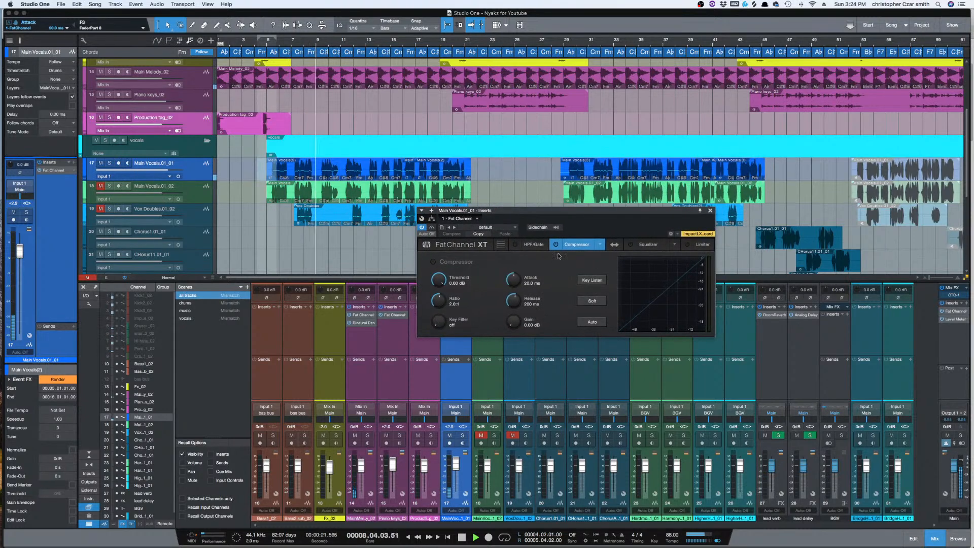
{"action": "left_click", "coordinate": [631, 245]}
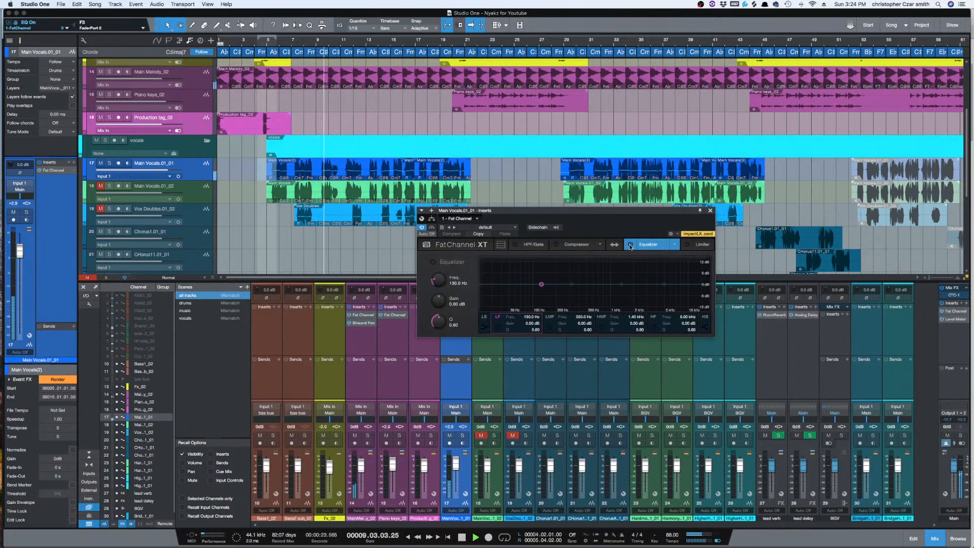
{"action": "left_click", "coordinate": [630, 245]}
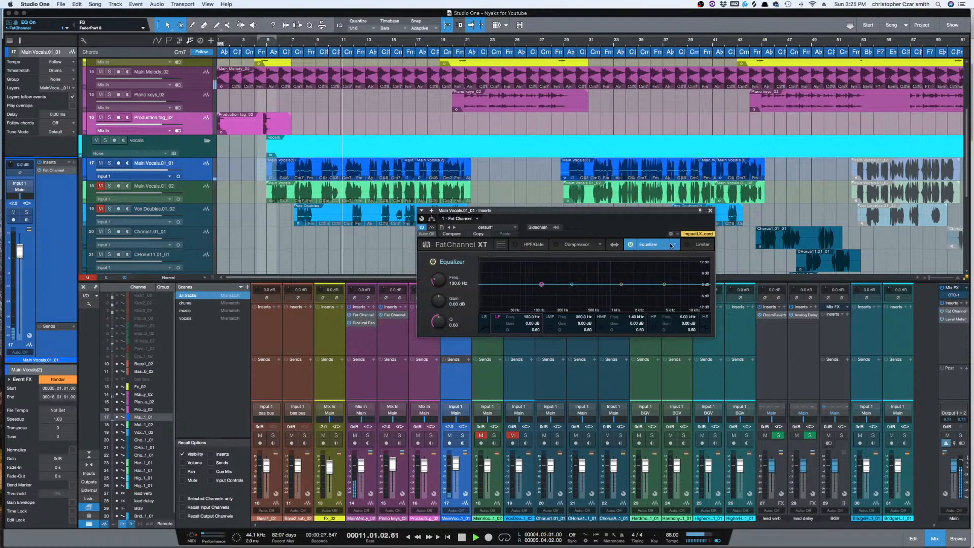
- Try the Vintage equalizer model on the main vocal's Fat Channel, stop playback, and return to the Standard model
{"action": "left_click", "coordinate": [675, 245]}
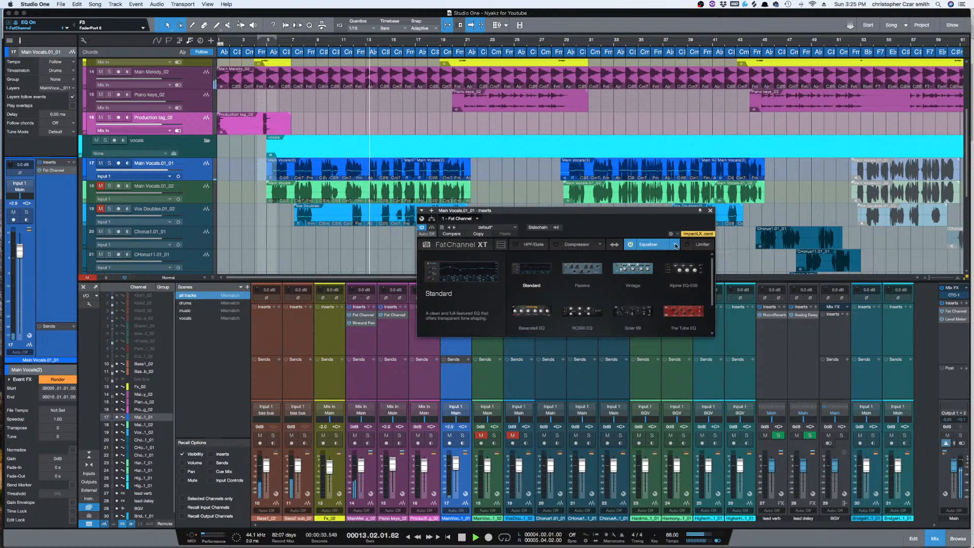
{"action": "left_click", "coordinate": [632, 268]}
{"action": "key", "text": "space"}
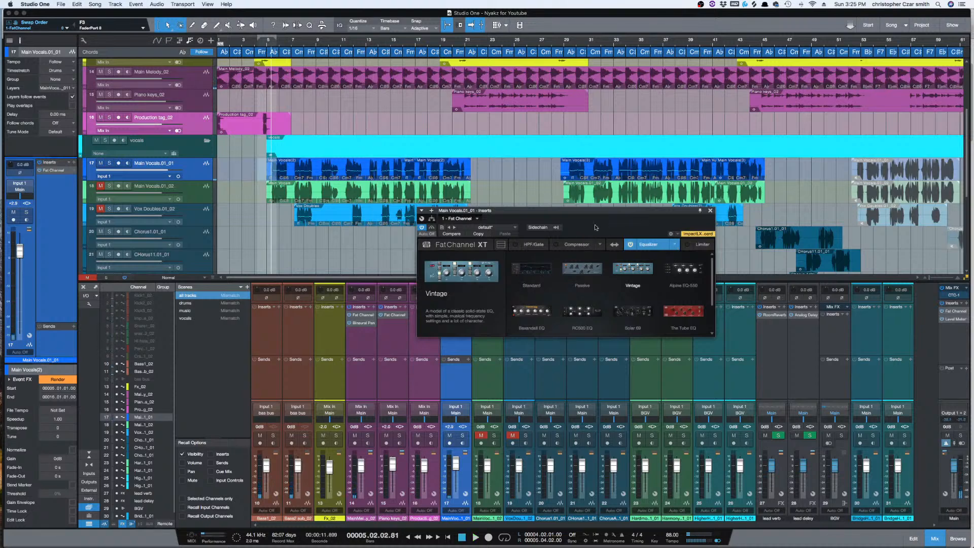
{"action": "left_click", "coordinate": [532, 269]}
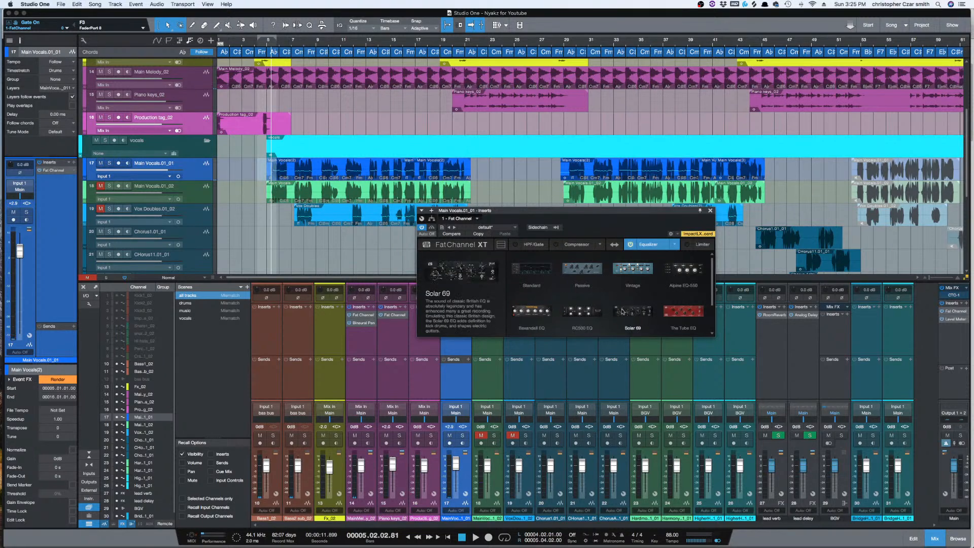
{"action": "left_click", "coordinate": [710, 211]}
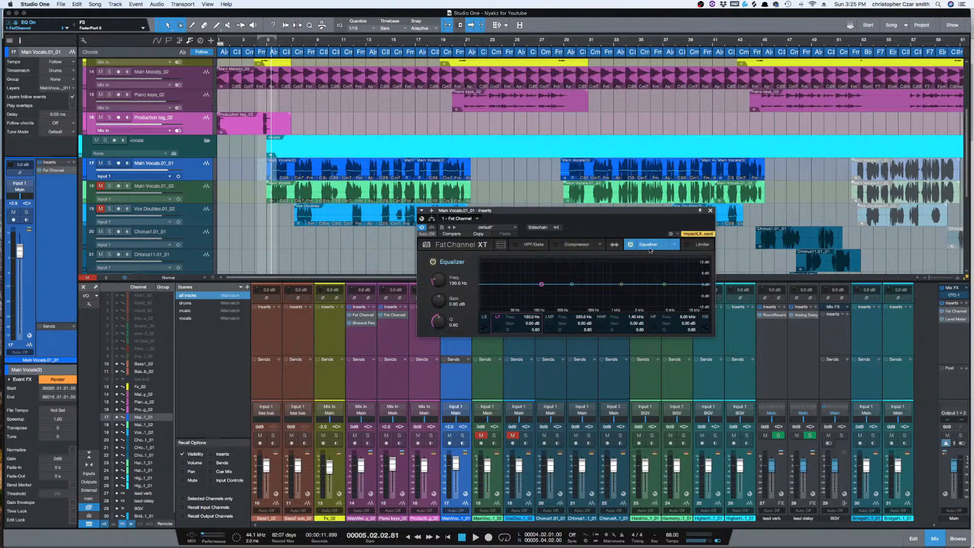
{"action": "left_click", "coordinate": [671, 245]}
{"action": "left_click", "coordinate": [675, 245]}
- Engage the low shelf and the low-mid band in the vocal's Standard equalizer and close the plug-in window
{"action": "left_click", "coordinate": [622, 285]}
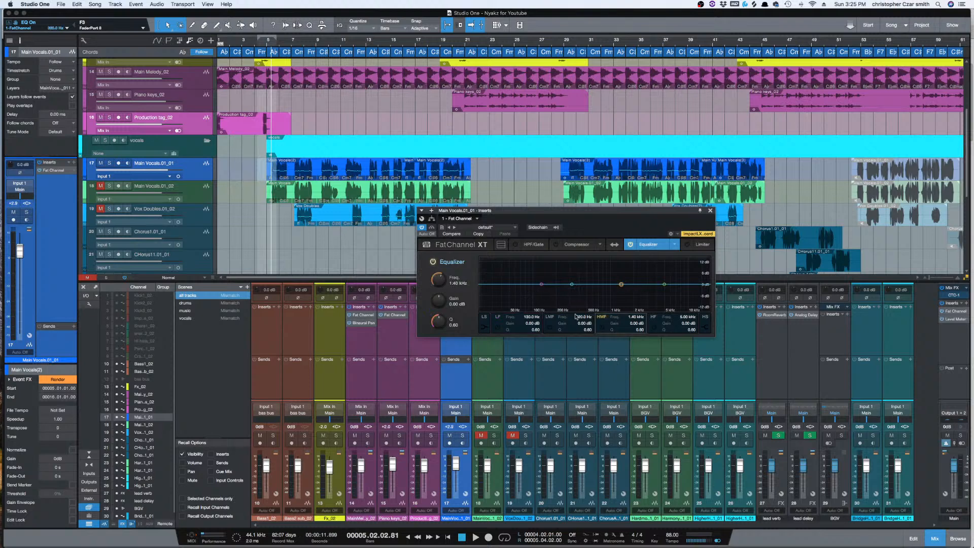
{"action": "left_click", "coordinate": [522, 329]}
{"action": "left_click", "coordinate": [485, 326]}
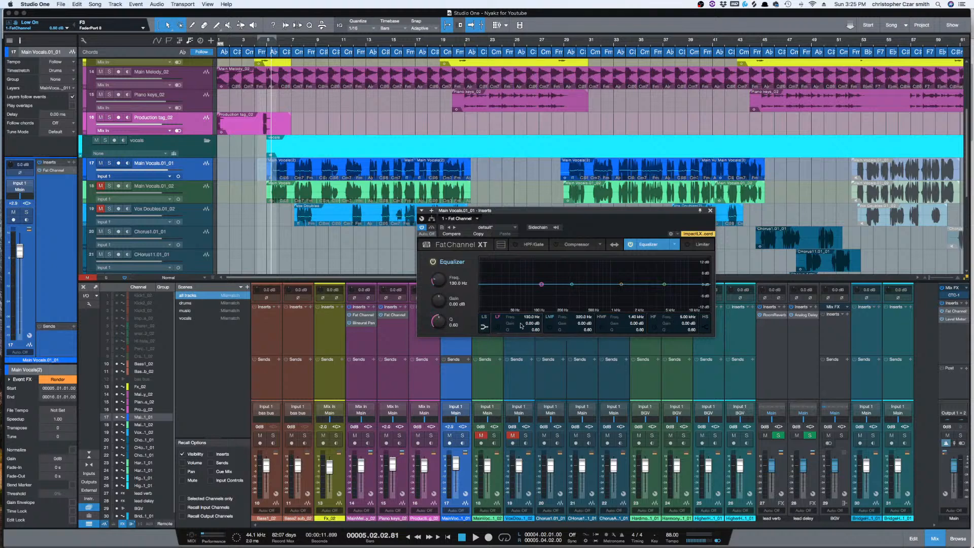
{"action": "left_click", "coordinate": [554, 328]}
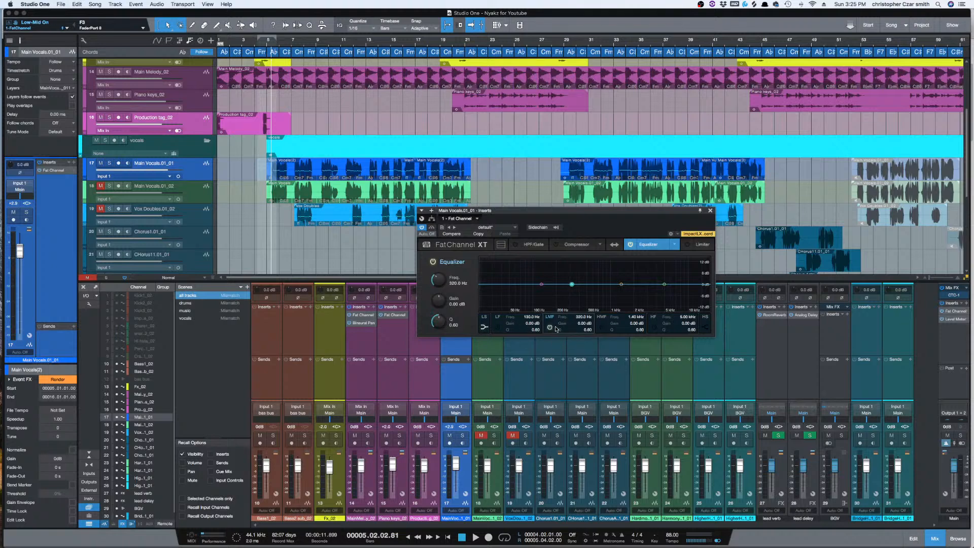
{"action": "left_click", "coordinate": [710, 211]}
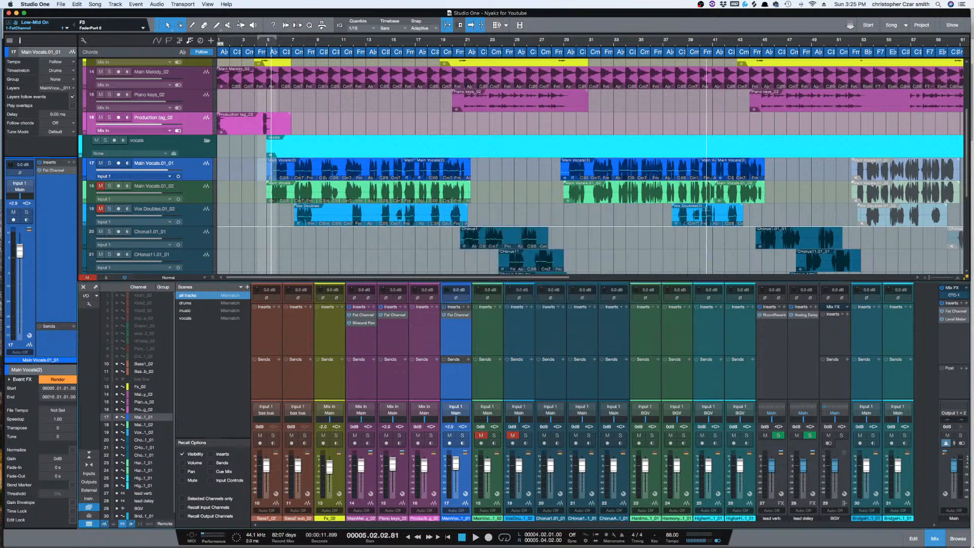
- Search the insert effects for "pro" and add Pro EQ to the Main Vocals.01_01 channel
{"action": "left_click", "coordinate": [469, 316]}
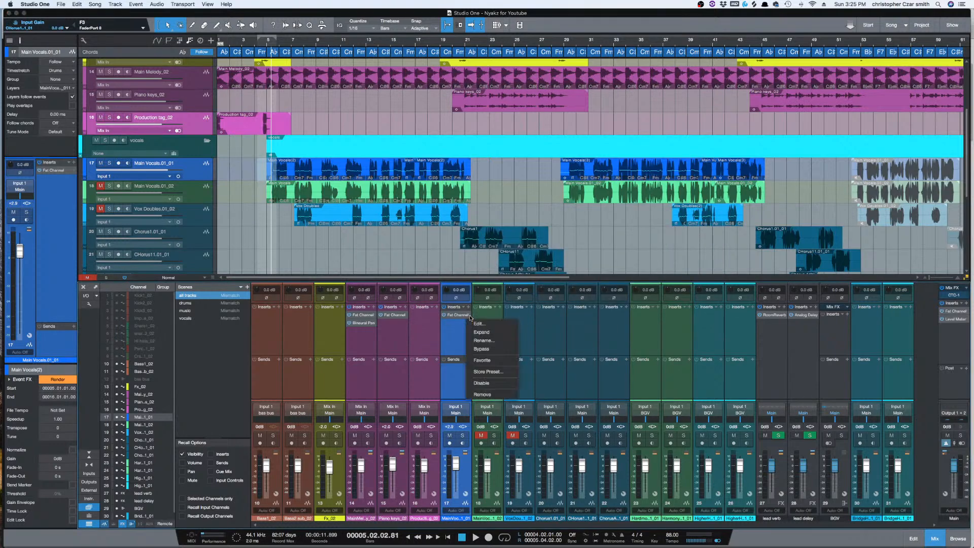
{"action": "left_click", "coordinate": [467, 310]}
{"action": "left_click", "coordinate": [468, 308]}
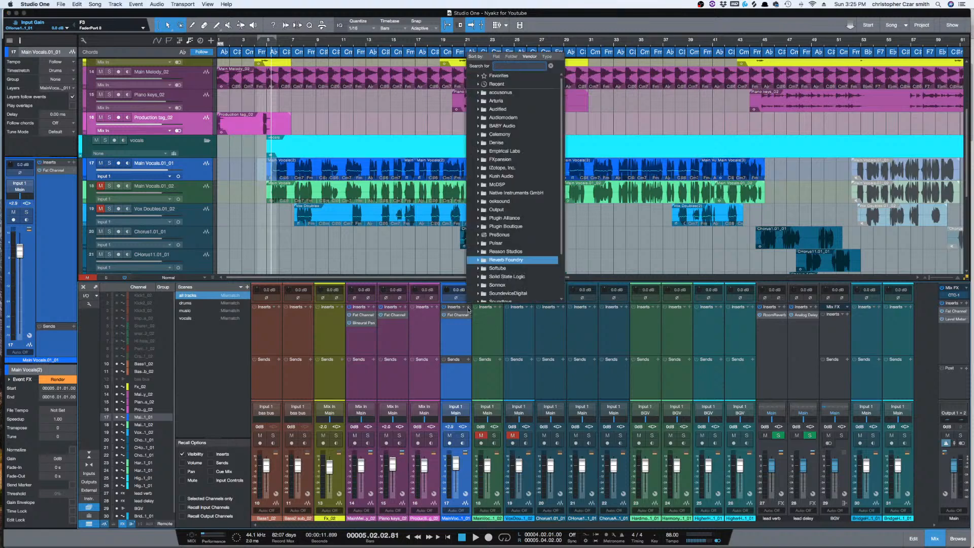
{"action": "type", "text": "pro"}
{"action": "key", "text": "Return"}
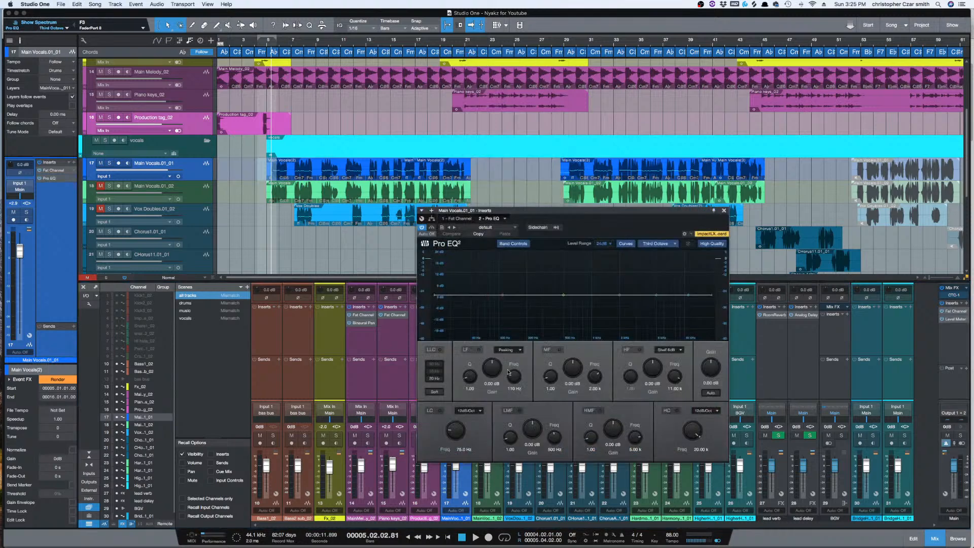
- Reorder the Main Vocals.01_01 inserts so Pro EQ comes before Fat Channel, keeping the Pro EQ window in view
{"action": "left_click_drag", "start_coordinate": [548, 220], "coordinate": [704, 198]}
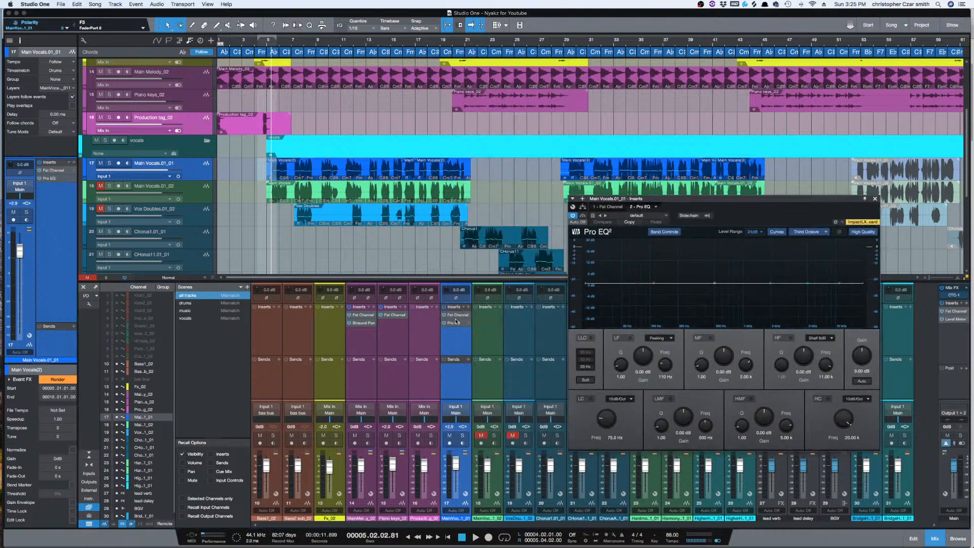
{"action": "left_click_drag", "start_coordinate": [456, 322], "coordinate": [456, 314]}
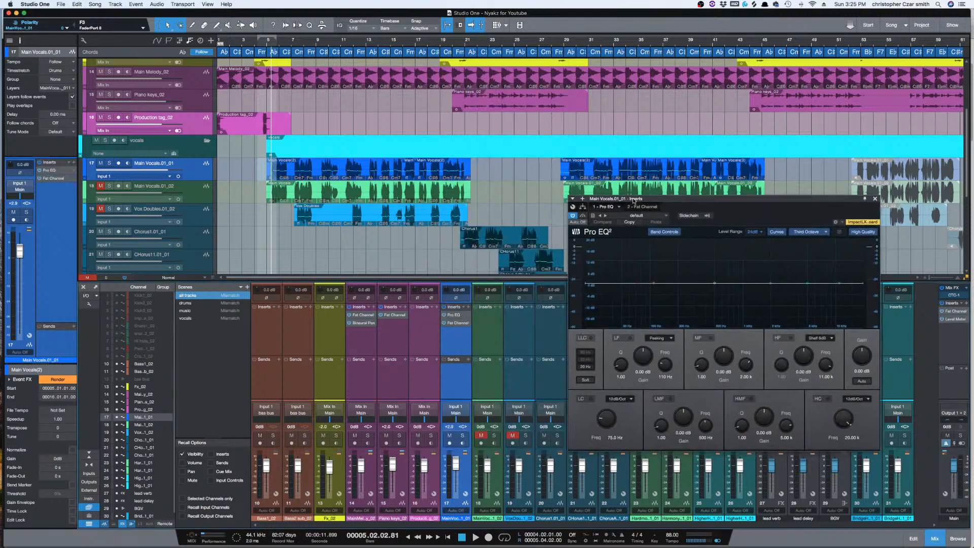
{"action": "left_click_drag", "start_coordinate": [663, 200], "coordinate": [510, 164]}
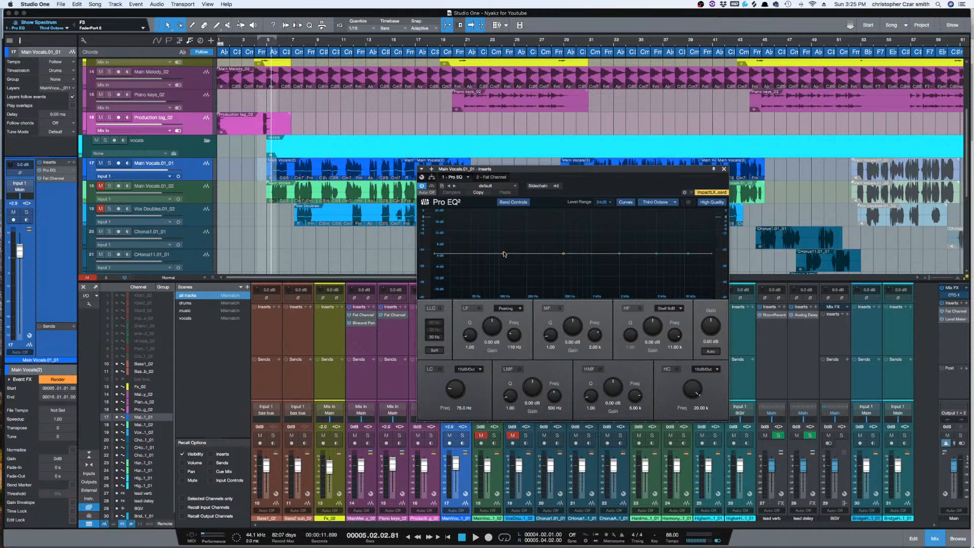
- Play the song through Pro EQ, enable its low cut filter on the main vocal, and slightly raise the cutoff frequency
{"action": "key", "text": "space"}
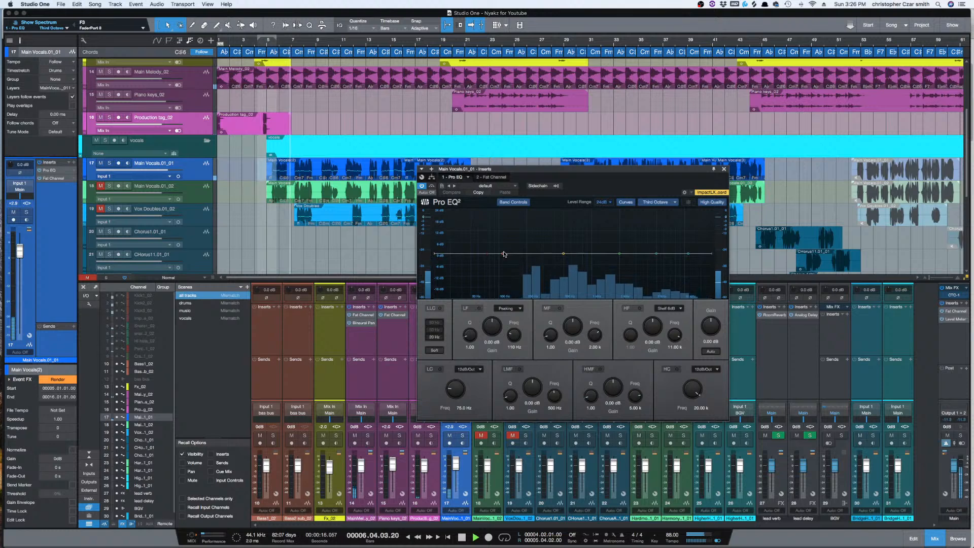
{"action": "key", "text": "space"}
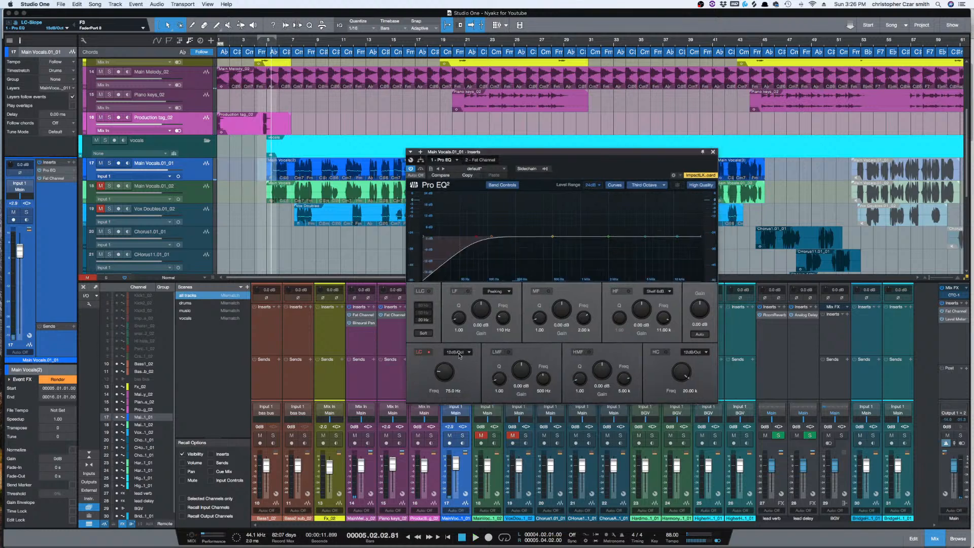
{"action": "key", "text": "space"}
{"action": "left_click_drag", "start_coordinate": [443, 371], "coordinate": [442, 367]}
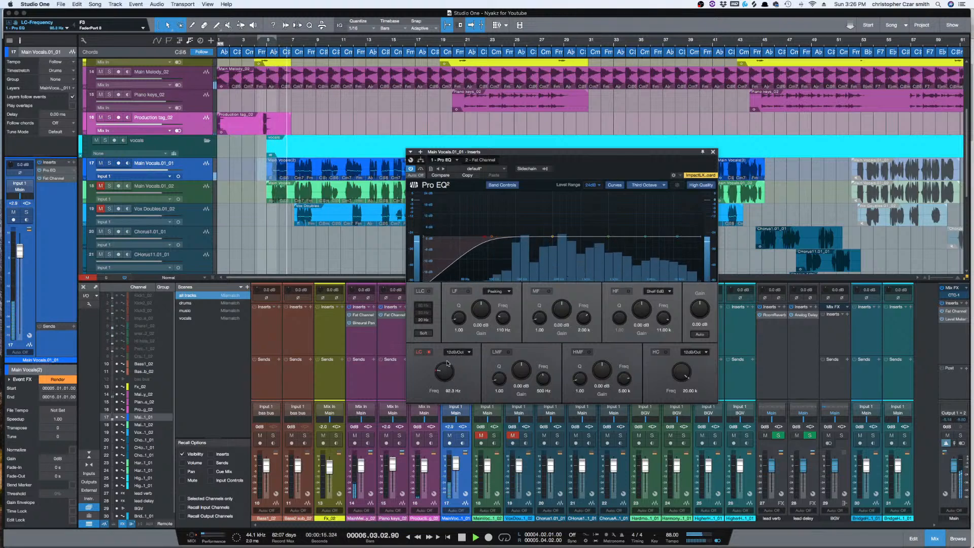
- Set Pro EQ's low cut slope to 24 dB/Oct and its frequency to about 77.6 Hz, and stop playback
{"action": "left_click", "coordinate": [456, 352]}
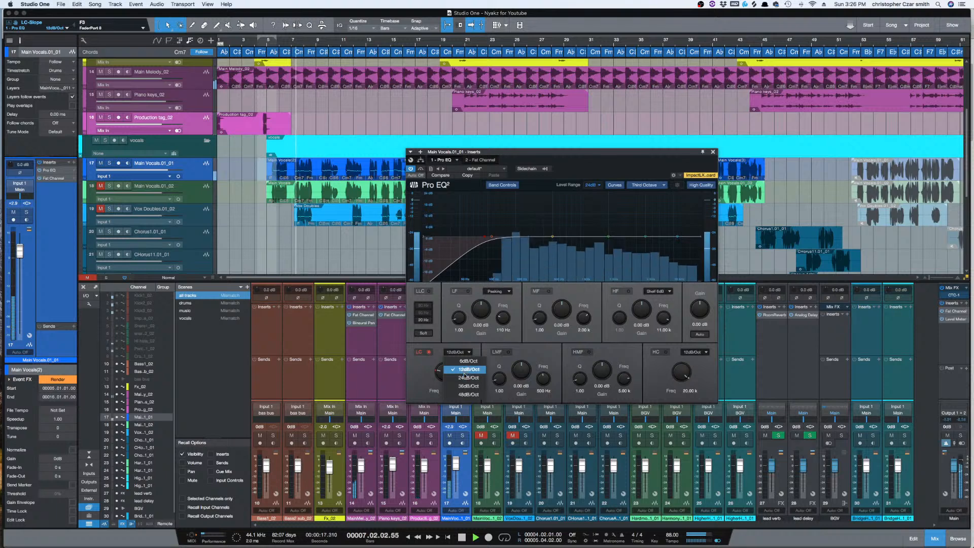
{"action": "left_click", "coordinate": [466, 378]}
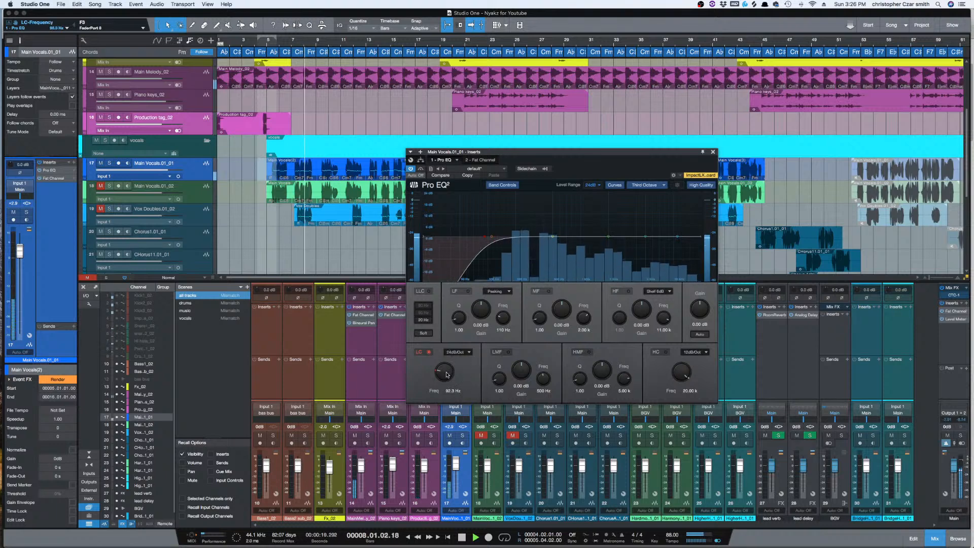
{"action": "left_click_drag", "start_coordinate": [444, 372], "coordinate": [446, 375]}
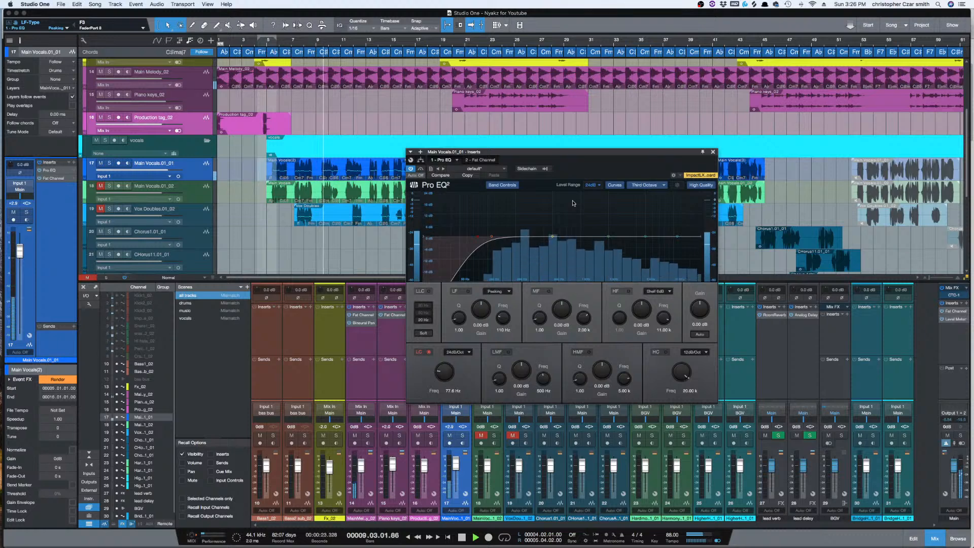
{"action": "key", "text": "space"}
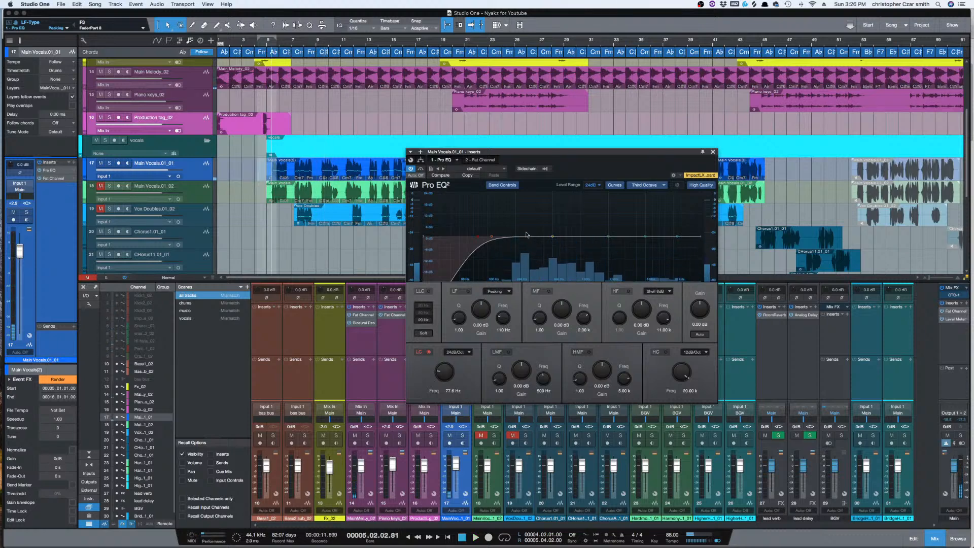
- Enable the low-mid and LF bands in the vocal's Pro EQ, raise the LF frequency, and cut the LF gain to -2.40 dB while listening
{"action": "left_click", "coordinate": [553, 237]}
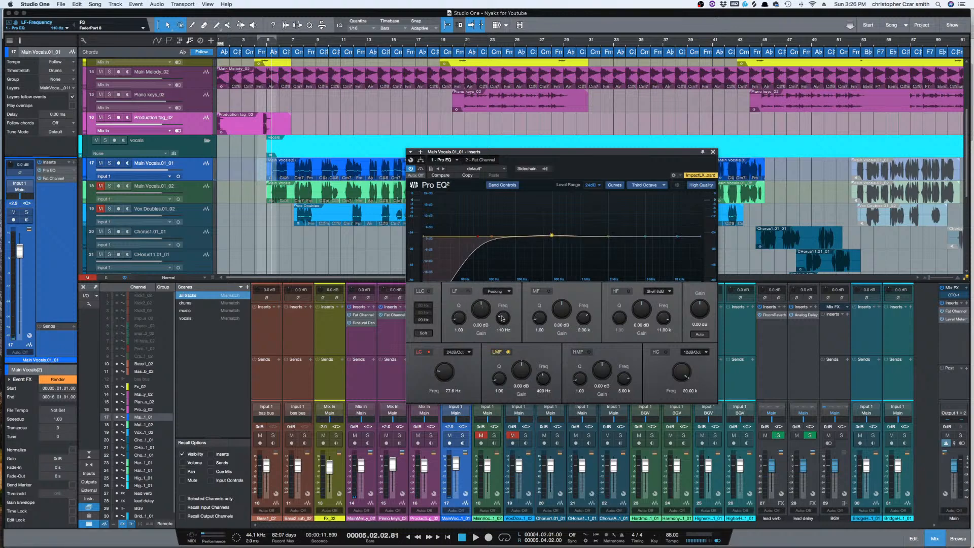
{"action": "key", "text": "space"}
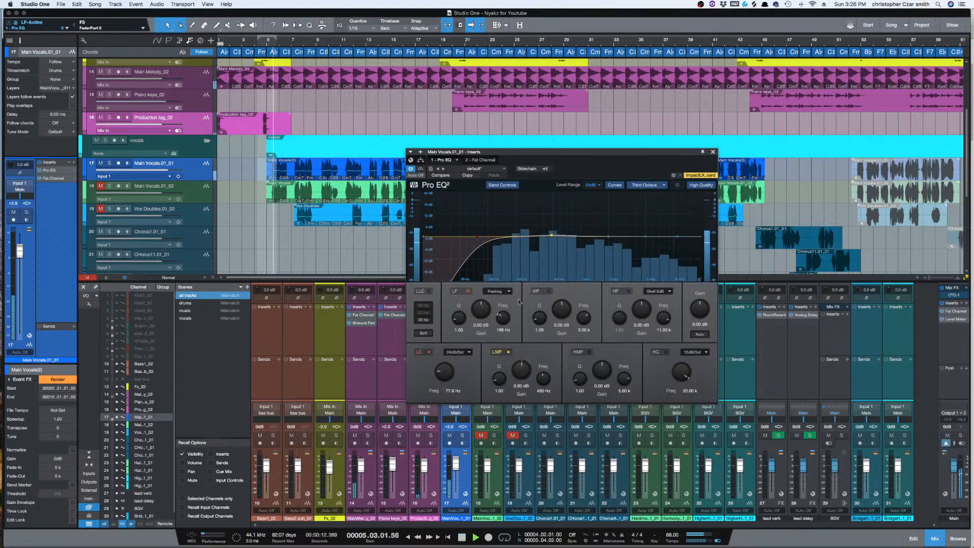
{"action": "left_click", "coordinate": [468, 291]}
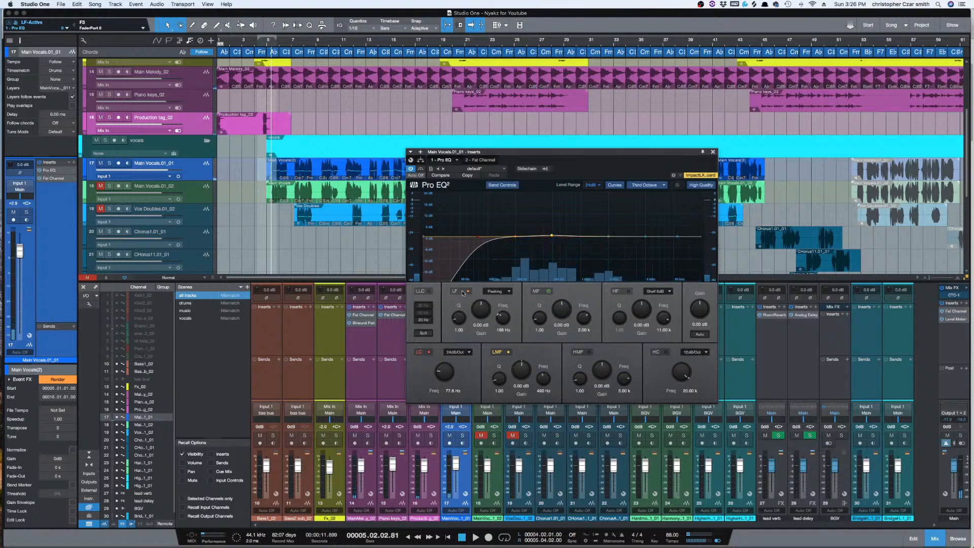
{"action": "key", "text": "space"}
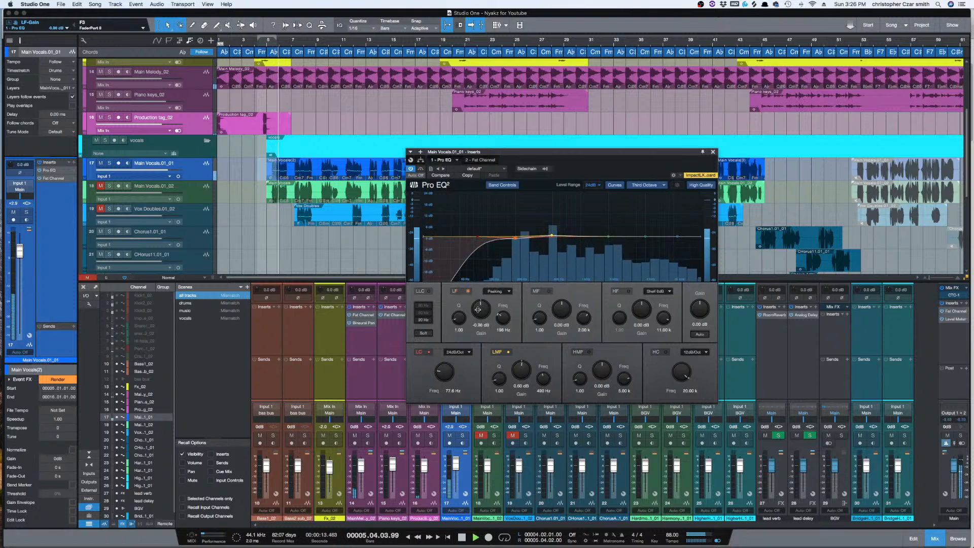
{"action": "left_click_drag", "start_coordinate": [480, 310], "coordinate": [478, 312]}
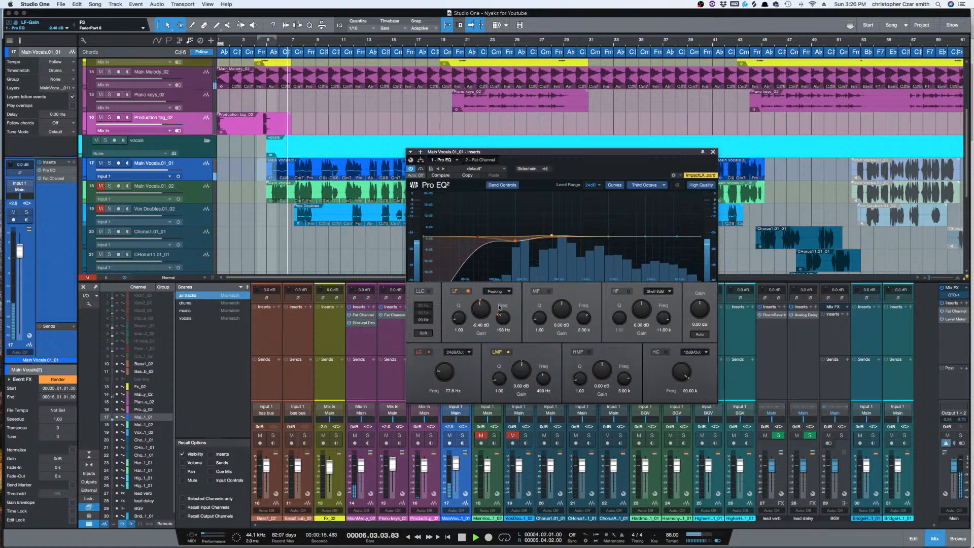
{"action": "key", "text": "space"}
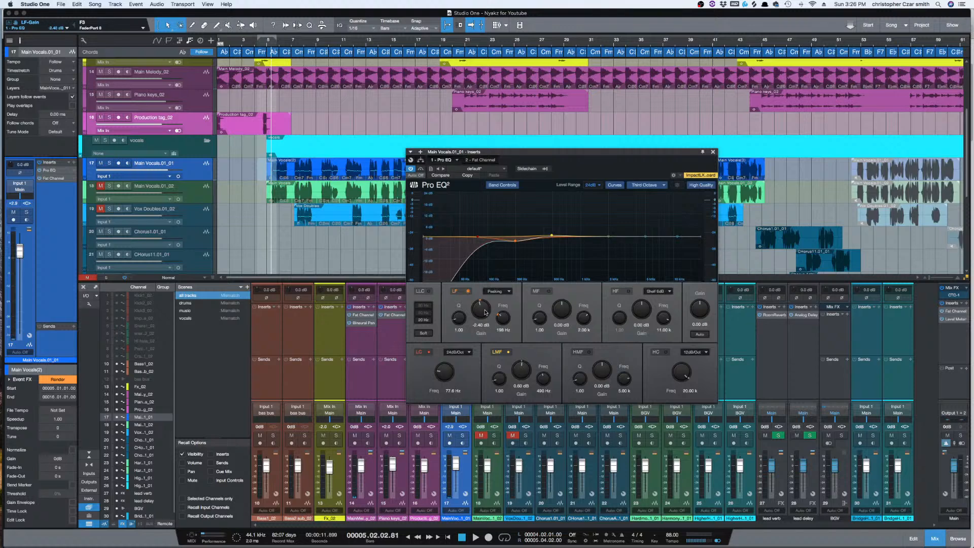
- Boost the LF band to about 14.28 dB with a narrow Q of about 6.31 and sweep its frequency during playback
{"action": "left_click_drag", "start_coordinate": [484, 309], "coordinate": [484, 308]}
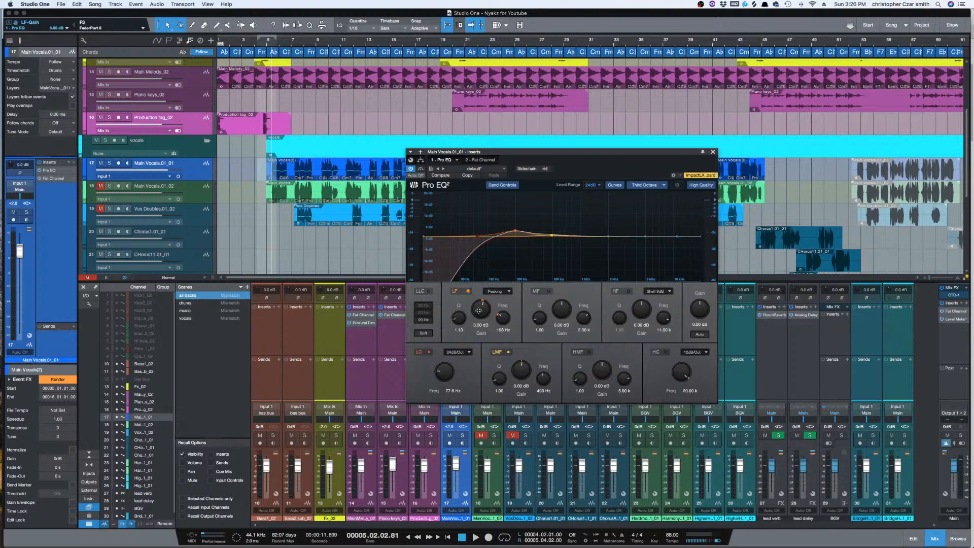
{"action": "left_click_drag", "start_coordinate": [481, 311], "coordinate": [460, 305]}
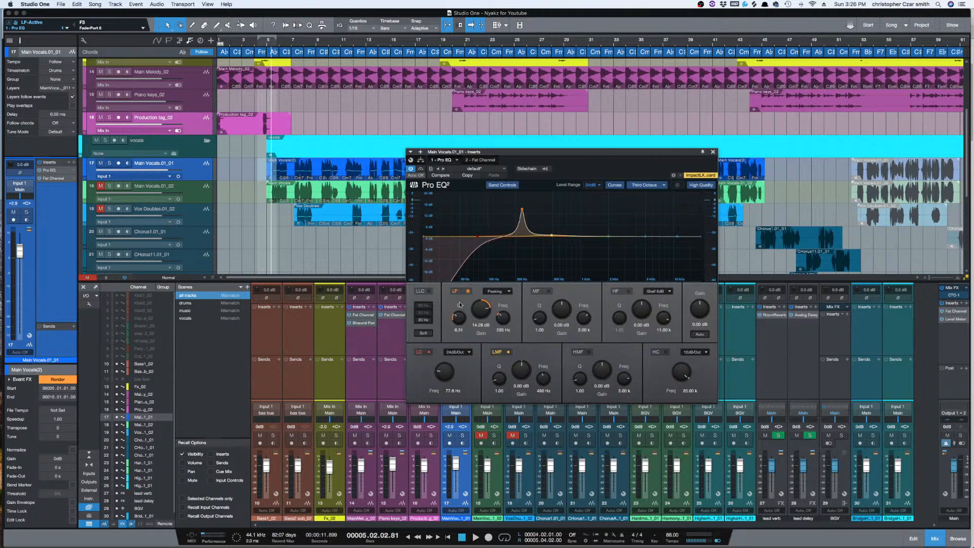
{"action": "key", "text": "space"}
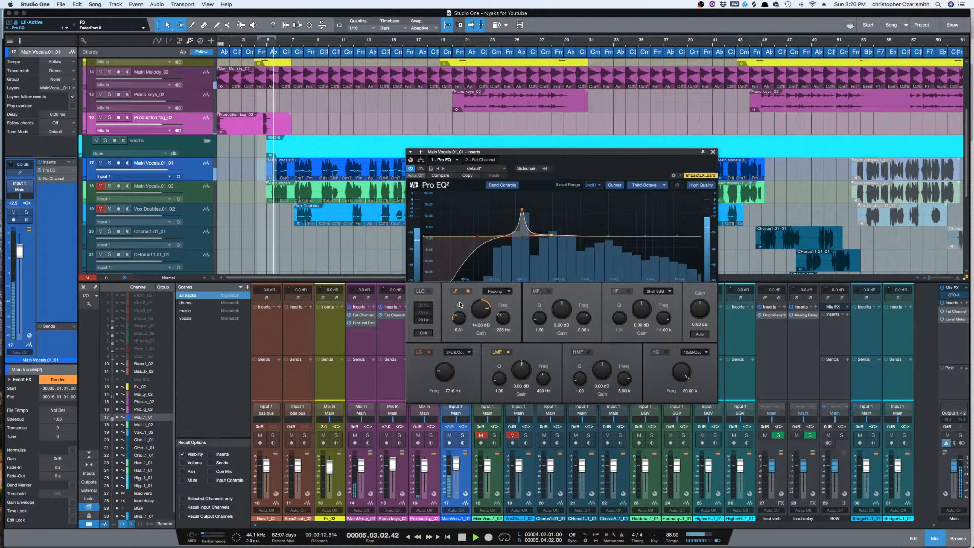
{"action": "left_click_drag", "start_coordinate": [498, 319], "coordinate": [503, 329]}
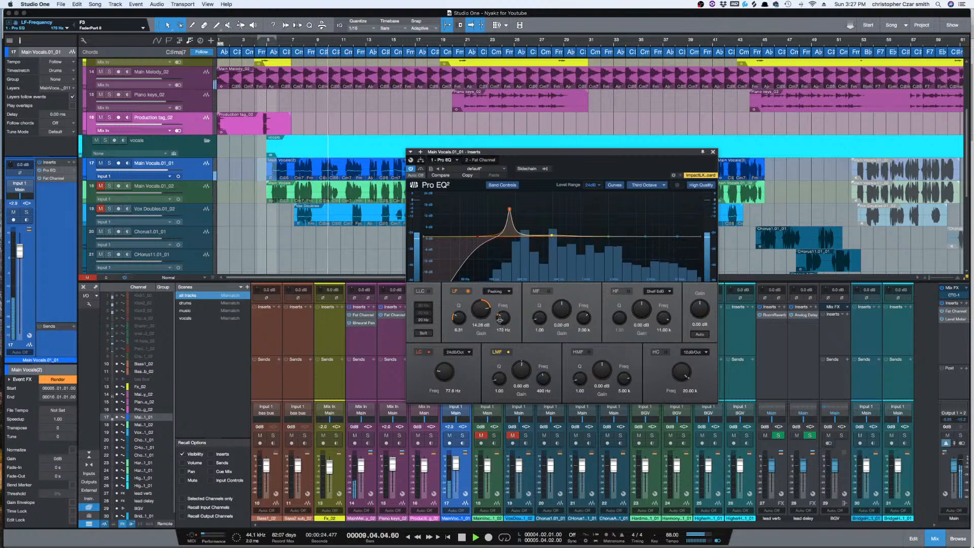
- Set the LF band to about -1.96 dB at 227 Hz with a Q of 1.00 and audition the vocal
{"action": "left_click_drag", "start_coordinate": [500, 318], "coordinate": [485, 343]}
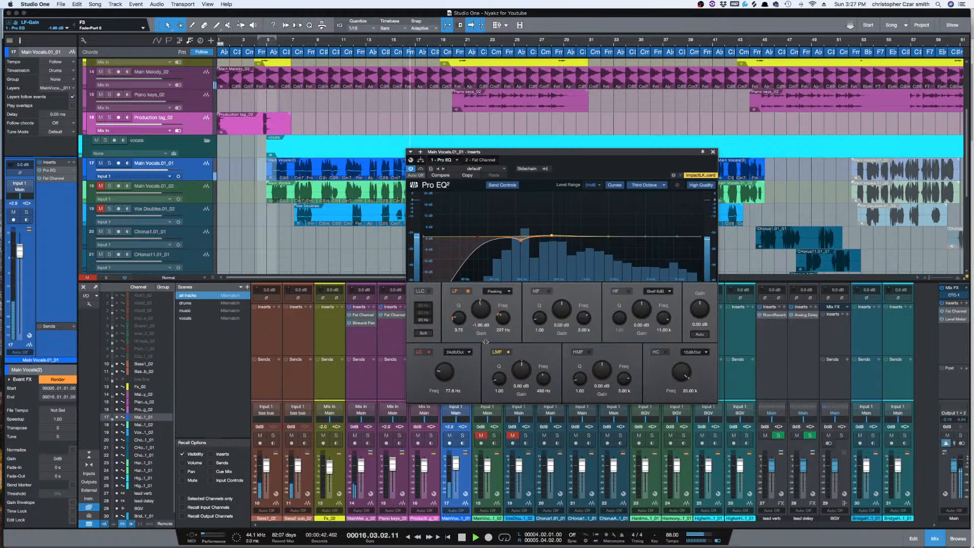
{"action": "left_click_drag", "start_coordinate": [459, 319], "coordinate": [463, 328]}
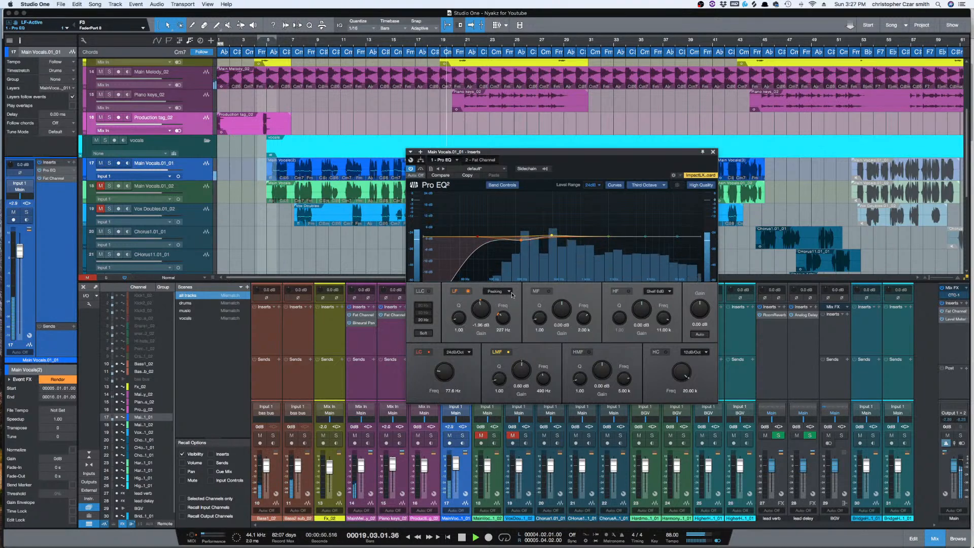
{"action": "key", "text": "space"}
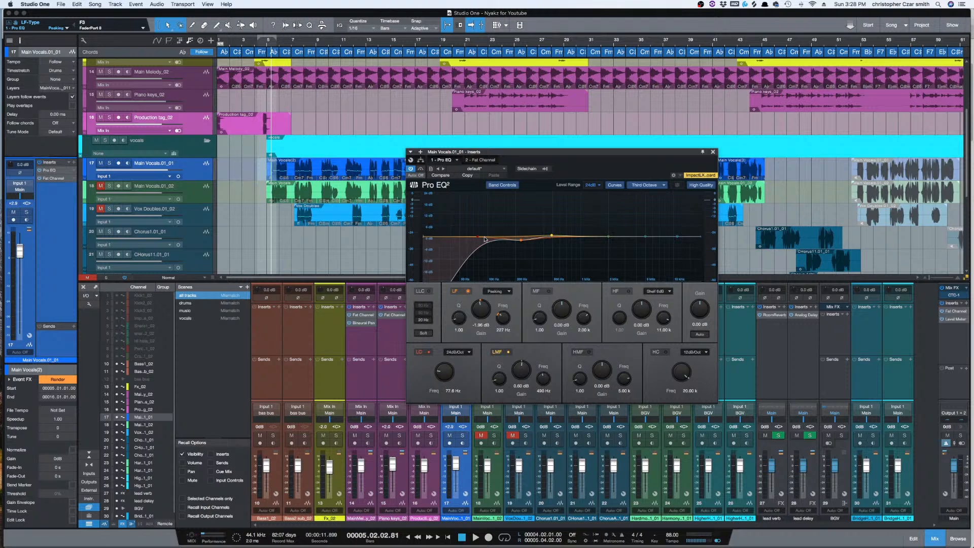
{"action": "key", "text": "space"}
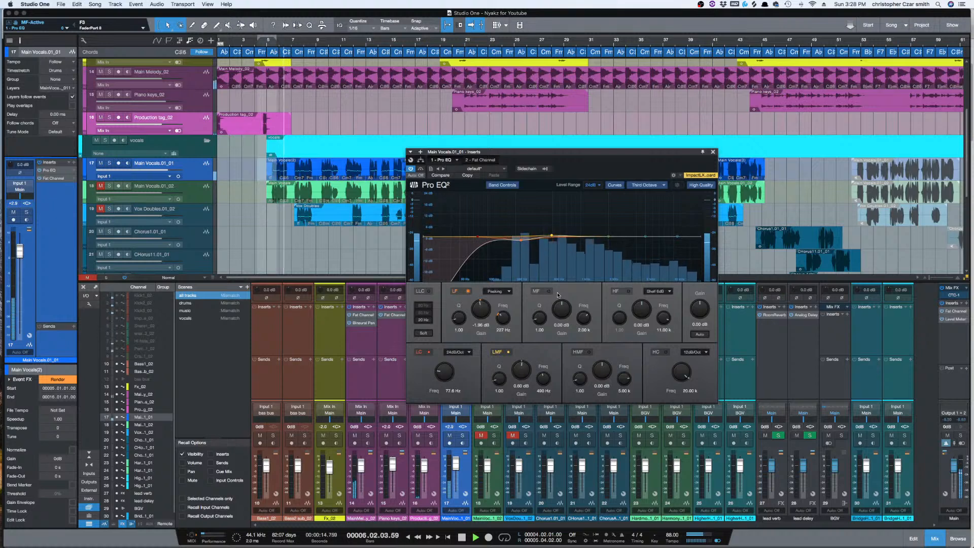
{"action": "key", "text": "space"}
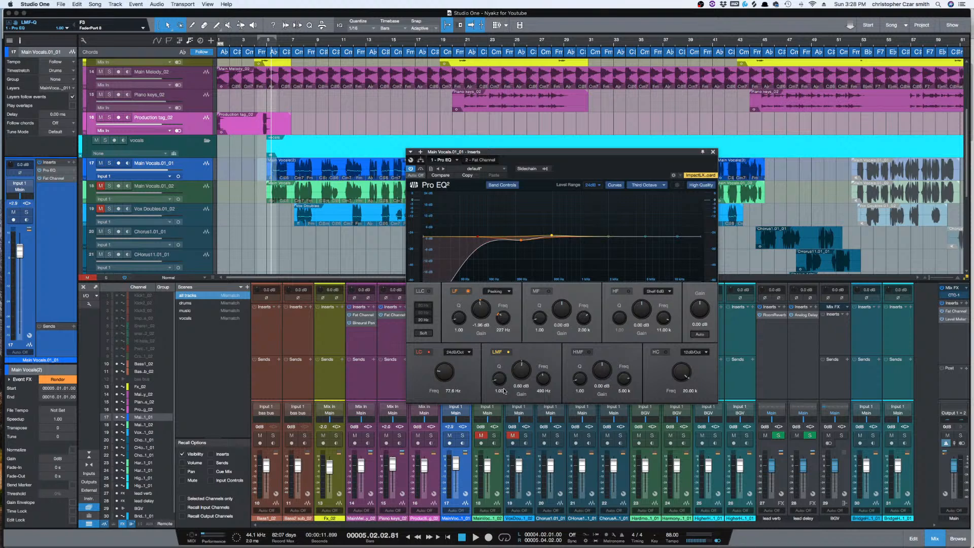
- Sweep the low-mid band with a narrow boost of about 16.20 dB during playback and settle its frequency at 442 Hz
{"action": "left_click_drag", "start_coordinate": [544, 375], "coordinate": [544, 377]}
{"action": "key", "text": "space"}
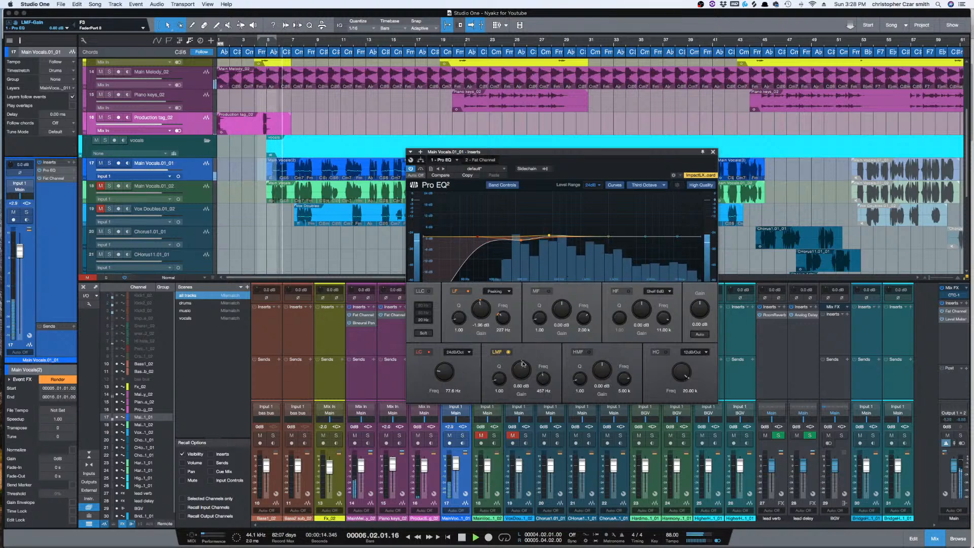
{"action": "left_click_drag", "start_coordinate": [523, 367], "coordinate": [543, 376]}
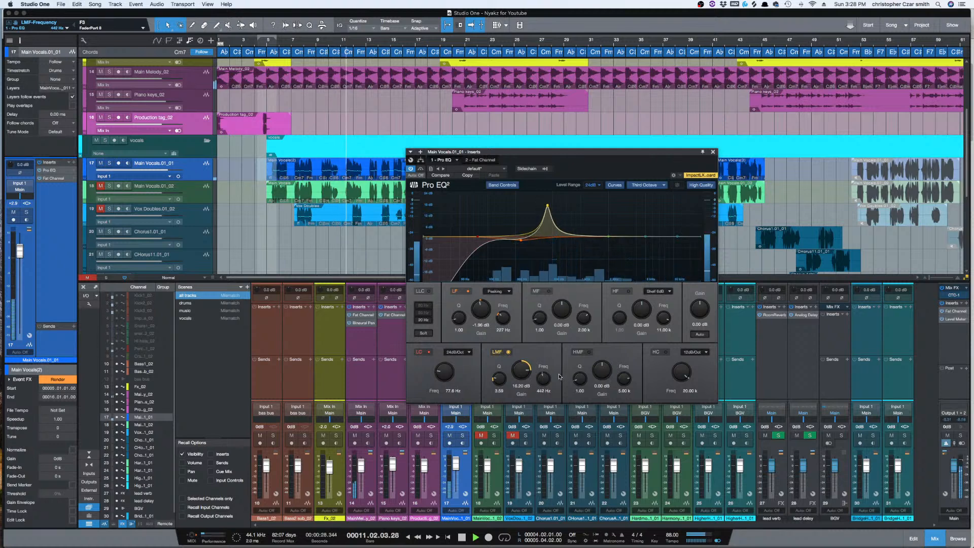
{"action": "left_click_drag", "start_coordinate": [544, 371], "coordinate": [543, 375]}
- Turn the 442 Hz low-mid boost into a cut of about -2.04 dB with a Q of 3.20
{"action": "left_click_drag", "start_coordinate": [543, 376], "coordinate": [521, 420]}
{"action": "key", "text": "space"}
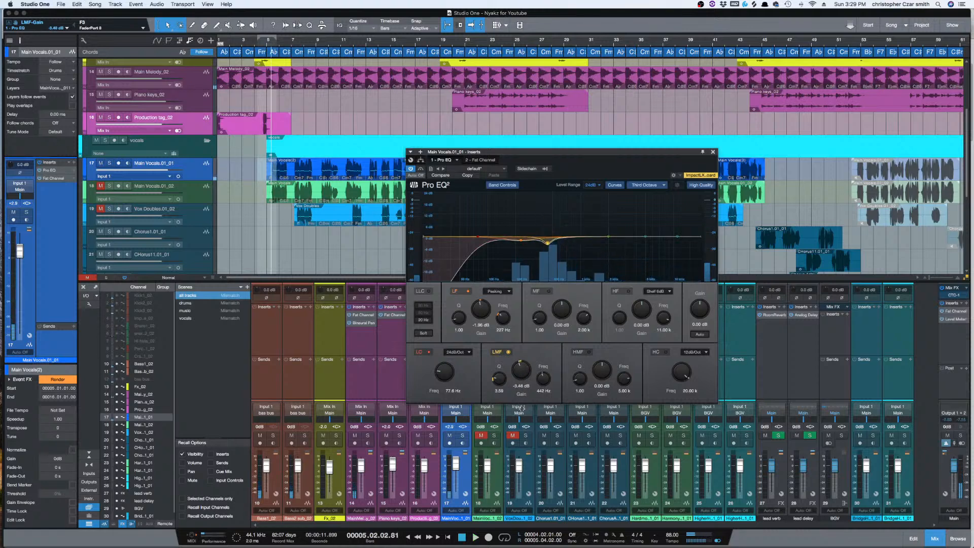
{"action": "left_click_drag", "start_coordinate": [499, 379], "coordinate": [499, 375]}
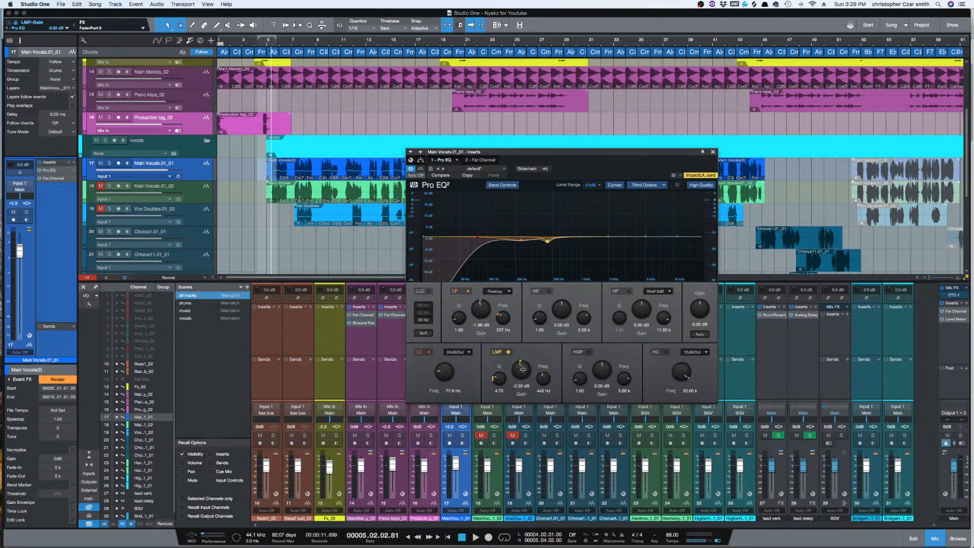
{"action": "left_click_drag", "start_coordinate": [524, 370], "coordinate": [525, 371]}
{"action": "mouse_move", "coordinate": [499, 379]}
{"action": "left_mouse_down"}
{"action": "mouse_move", "coordinate": [493, 388]}
{"action": "mouse_move", "coordinate": [500, 377]}
{"action": "left_mouse_up"}
- Compare the main vocal with Pro EQ bypassed and active during playback, and close the plug-in window
{"action": "key", "text": "space"}
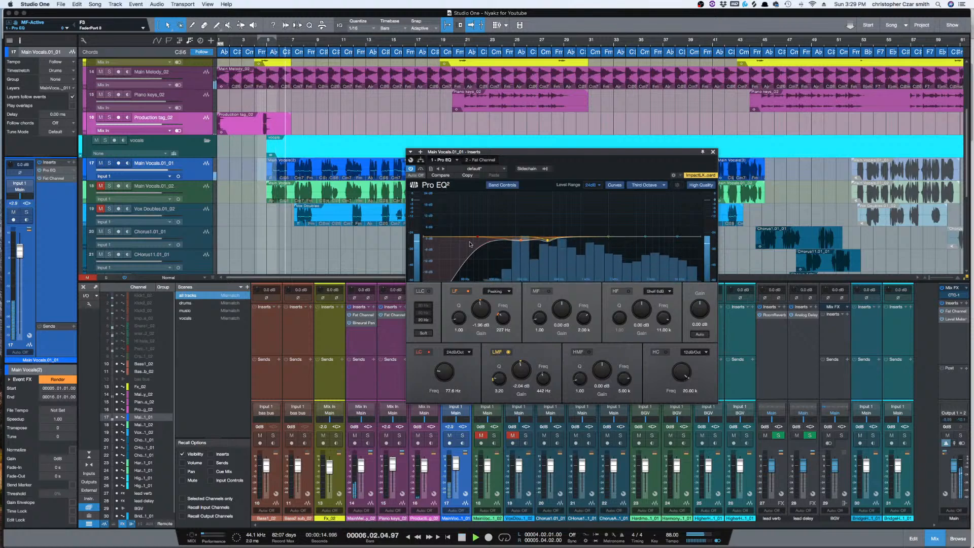
{"action": "left_click", "coordinate": [421, 169]}
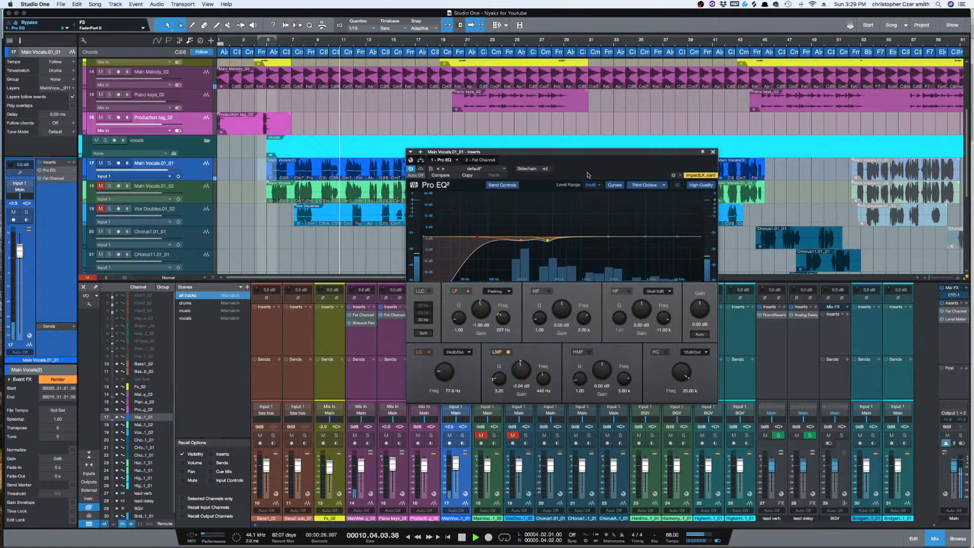
{"action": "key", "text": "space"}
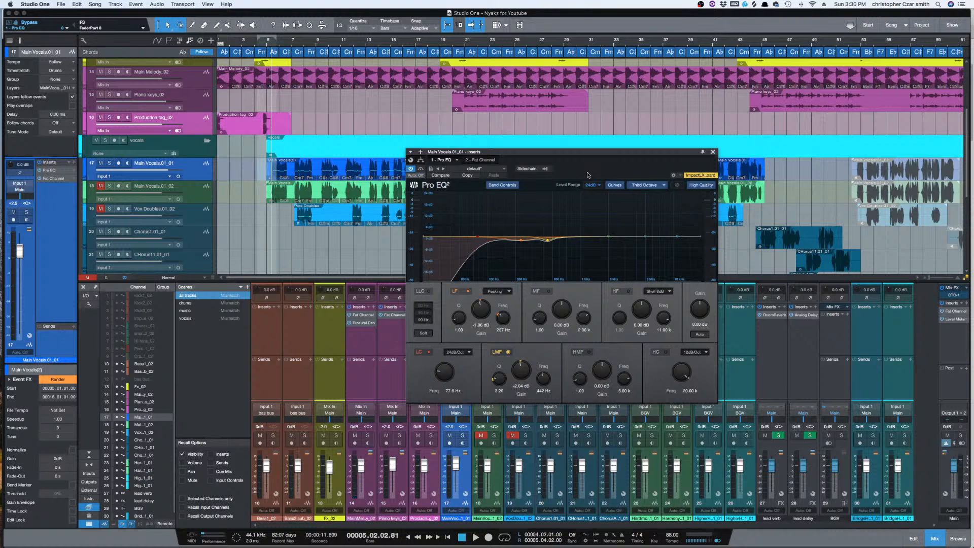
{"action": "left_click", "coordinate": [713, 151]}
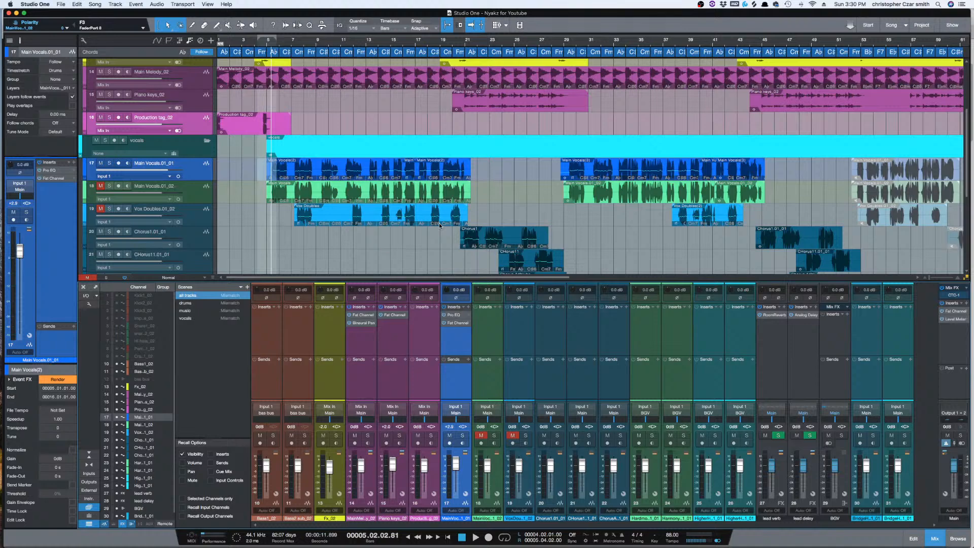
- Play the song to review the equalized vocal, replaying the end of the second vocal section around bar 43
{"action": "key", "text": "space"}
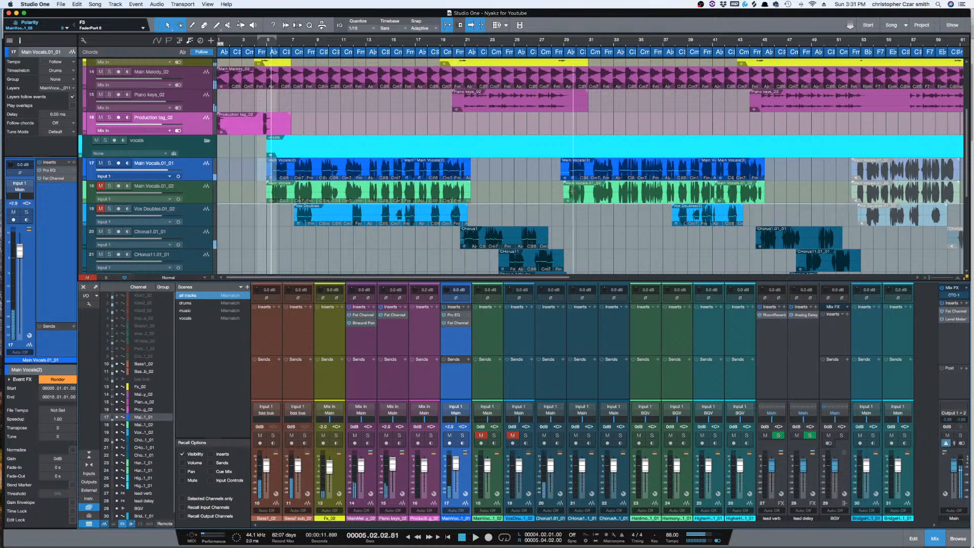
{"action": "key", "text": "ctrl+space"}
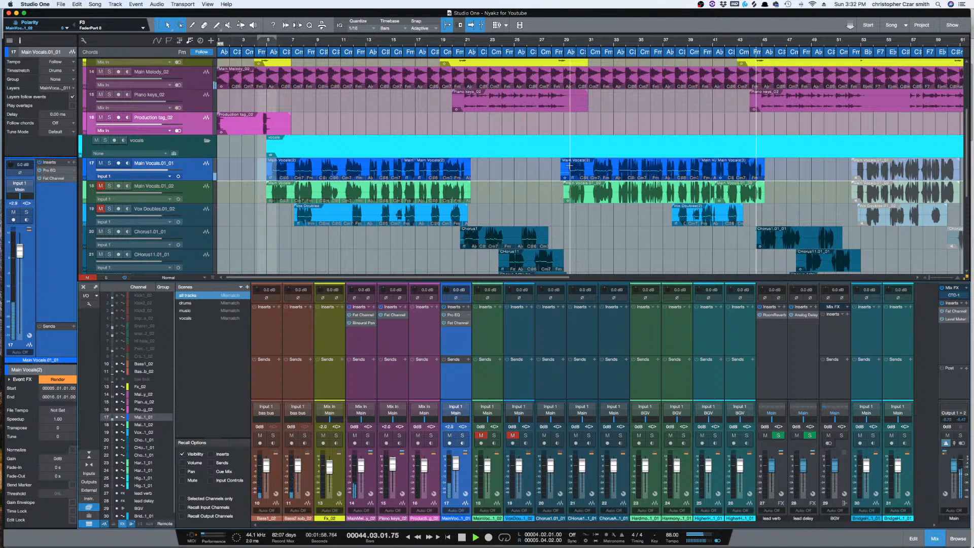
{"action": "left_click", "coordinate": [741, 164]}
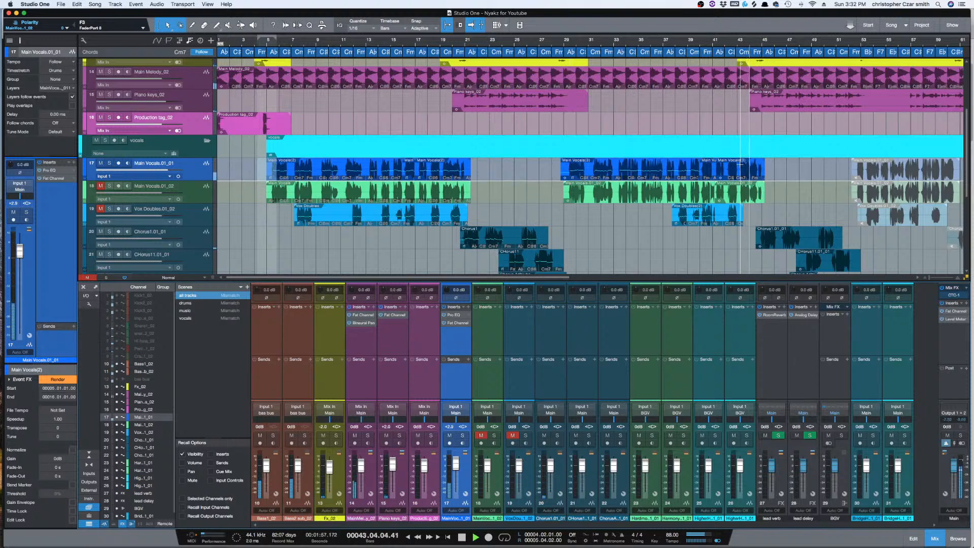
{"action": "key", "text": "space"}
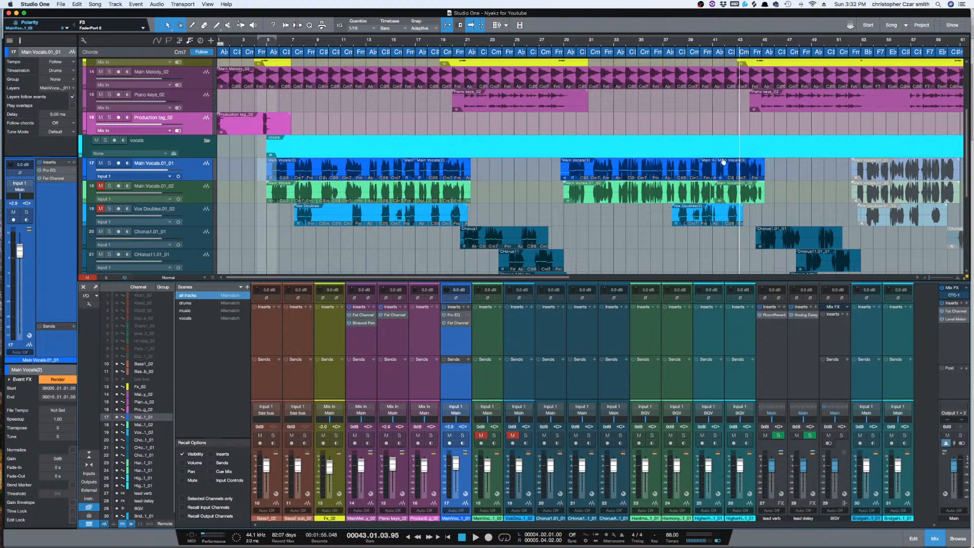
{"action": "key", "text": "space"}
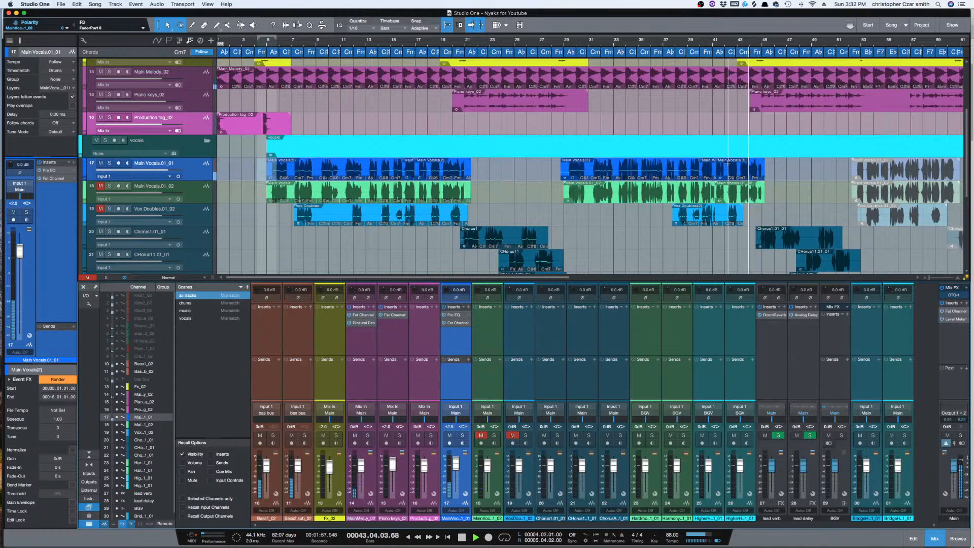
{"action": "key", "text": "space"}
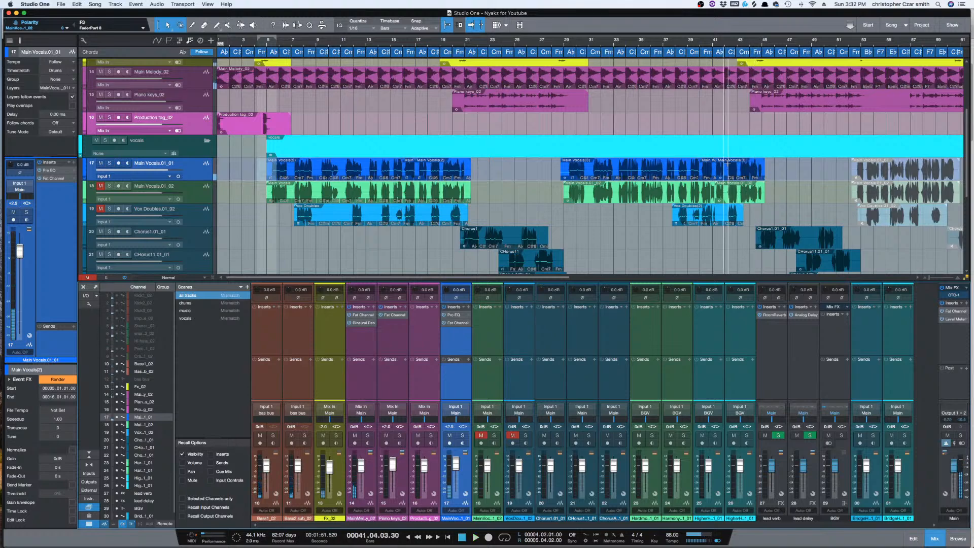
{"action": "key", "text": "space"}
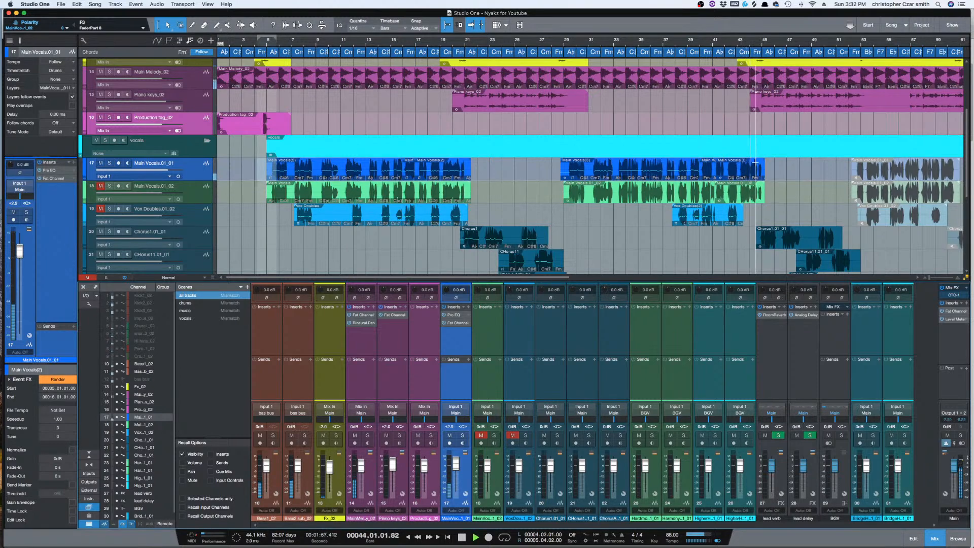
{"action": "key", "text": "space"}
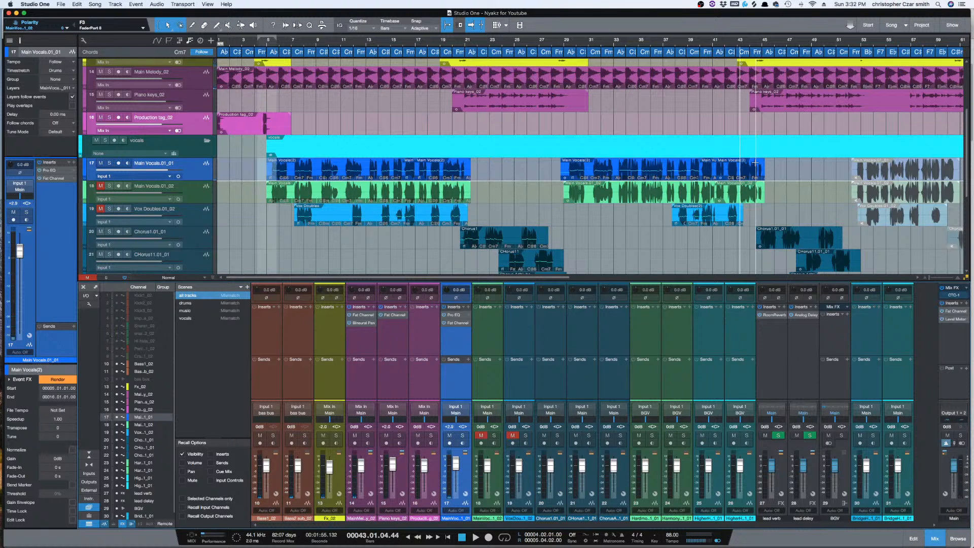
- Open the main vocal's Fat Channel and choose the Baxandall EQ as its equalizer model
{"action": "left_click", "coordinate": [458, 324]}
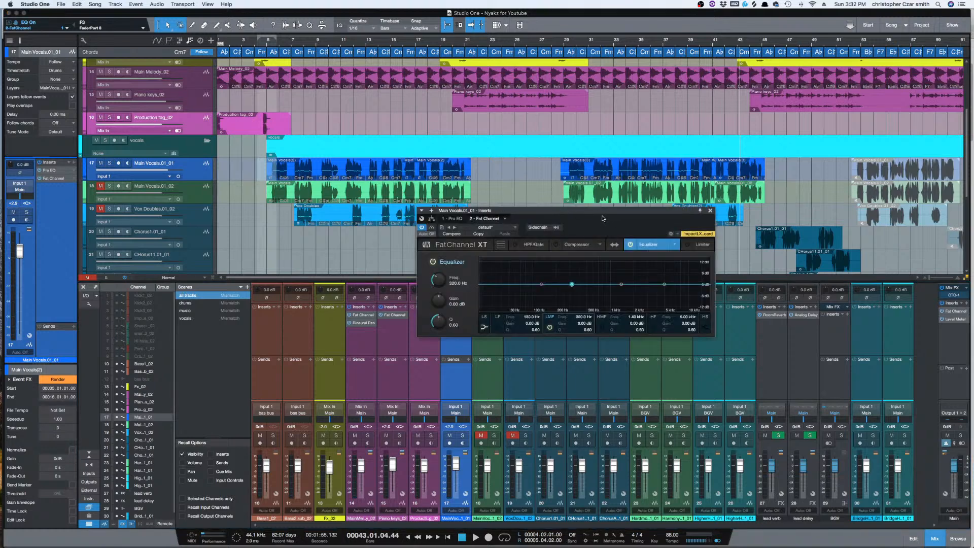
{"action": "left_click", "coordinate": [675, 245]}
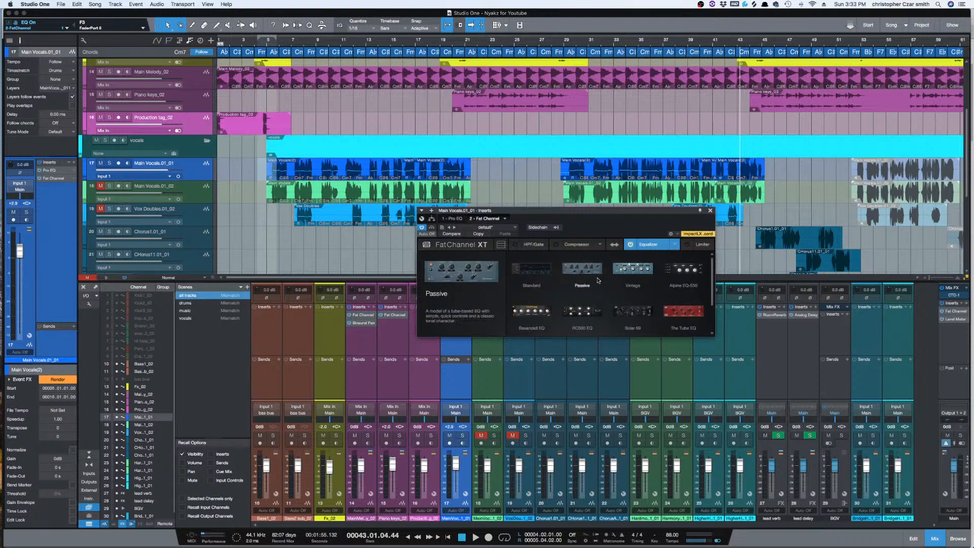
{"action": "left_click", "coordinate": [531, 311]}
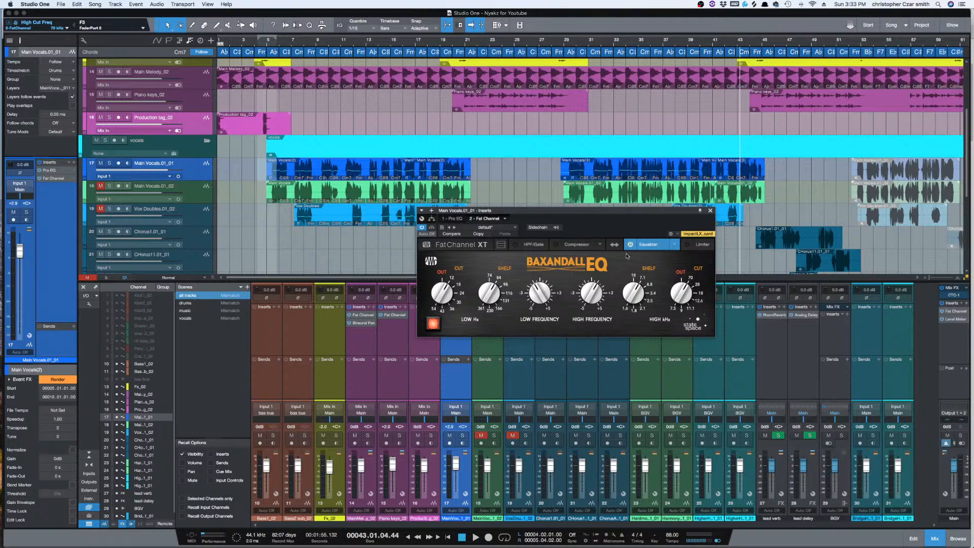
- Play the first vocal section from bar 5 to hear the main vocal through the Baxandall EQ
{"action": "left_click", "coordinate": [263, 168]}
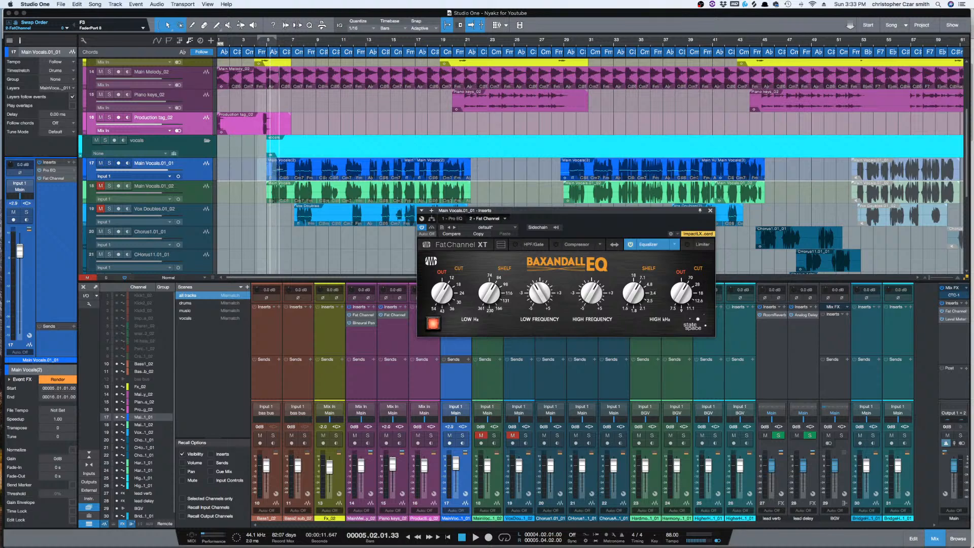
{"action": "key", "text": "space"}
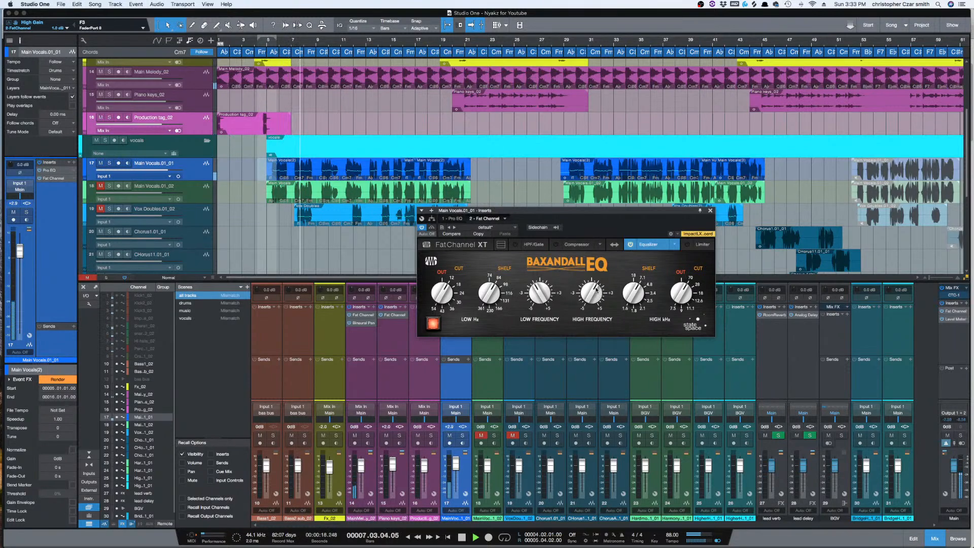
{"action": "key", "text": "space"}
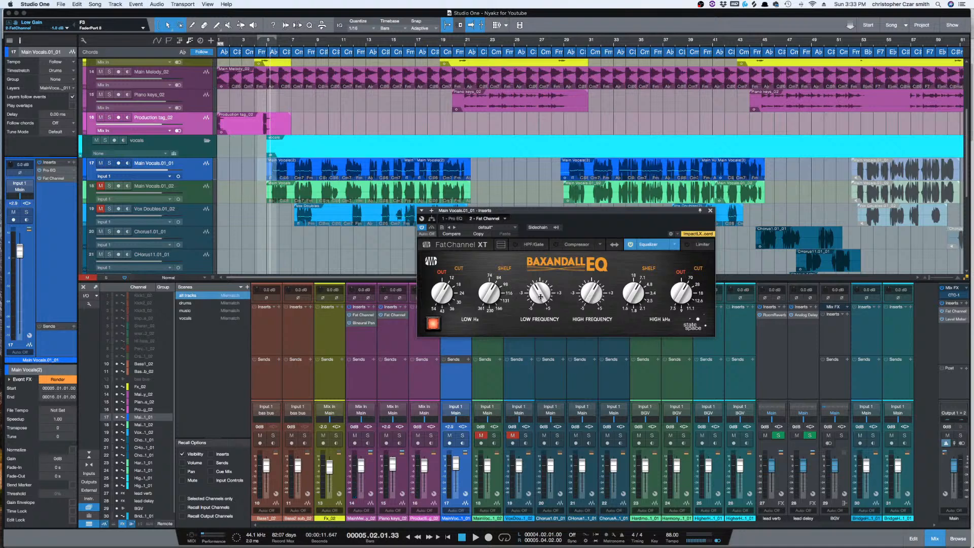
- Try the Passive, Alpine EQ-550 and RC500 equalizer models in Fat Channel, and return to the Baxandall EQ
{"action": "left_click", "coordinate": [676, 245]}
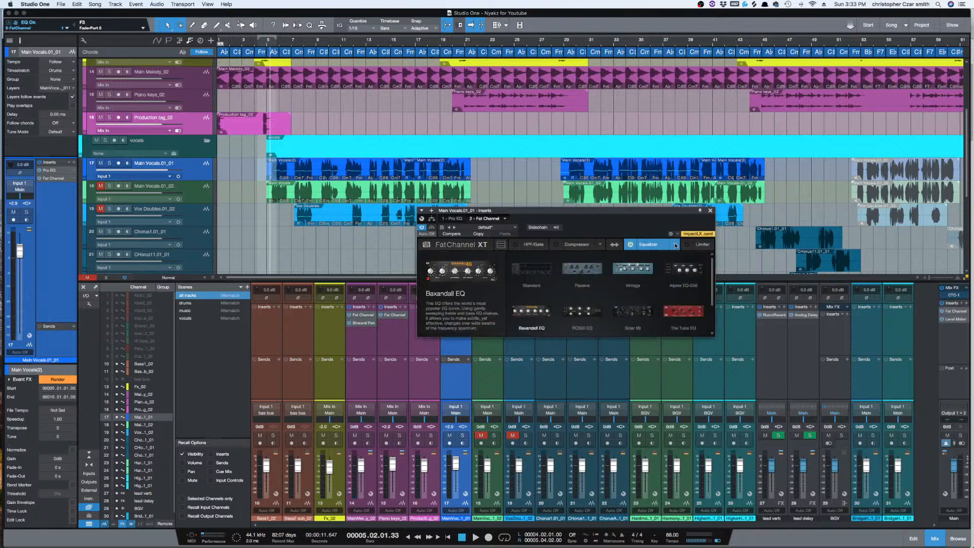
{"action": "left_click", "coordinate": [596, 277]}
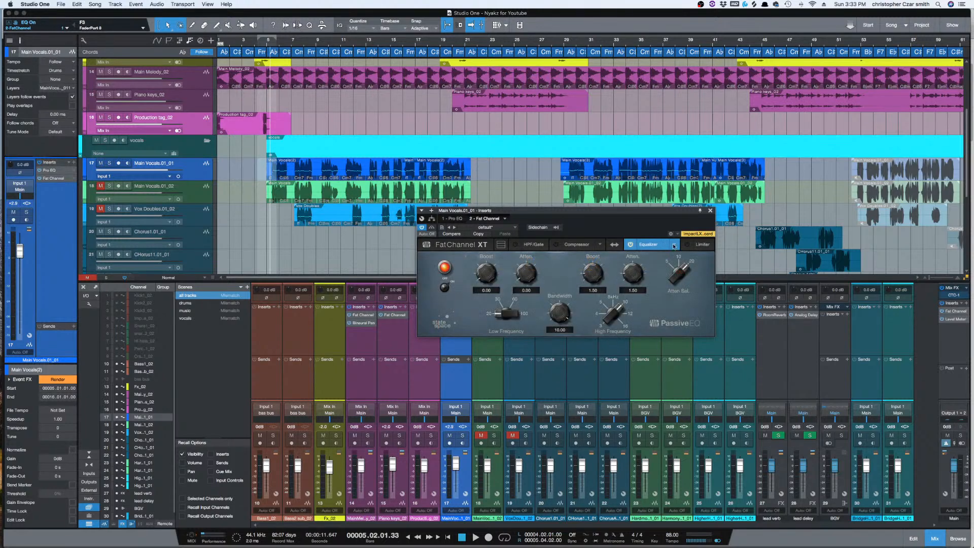
{"action": "left_click", "coordinate": [674, 246]}
{"action": "left_click", "coordinate": [687, 273]}
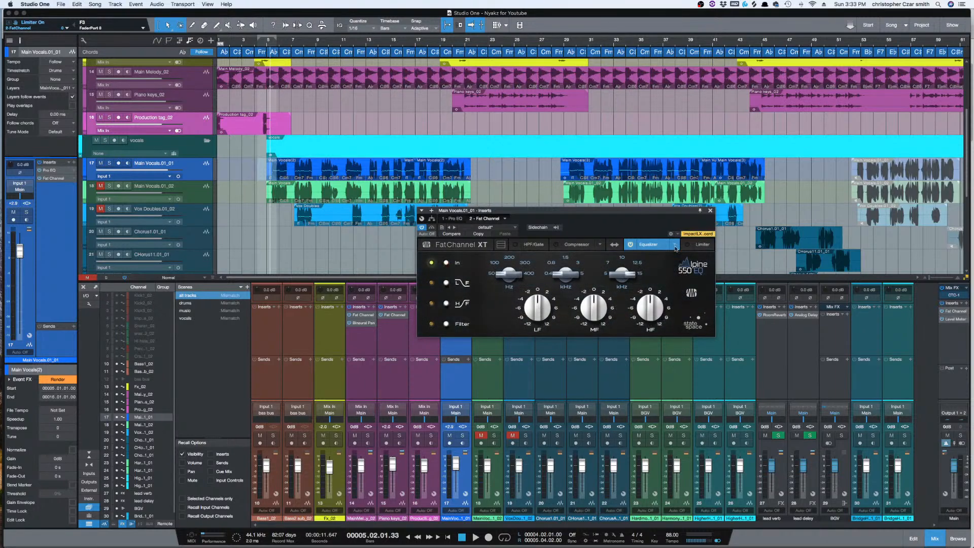
{"action": "left_click", "coordinate": [675, 246]}
{"action": "left_click", "coordinate": [579, 323]}
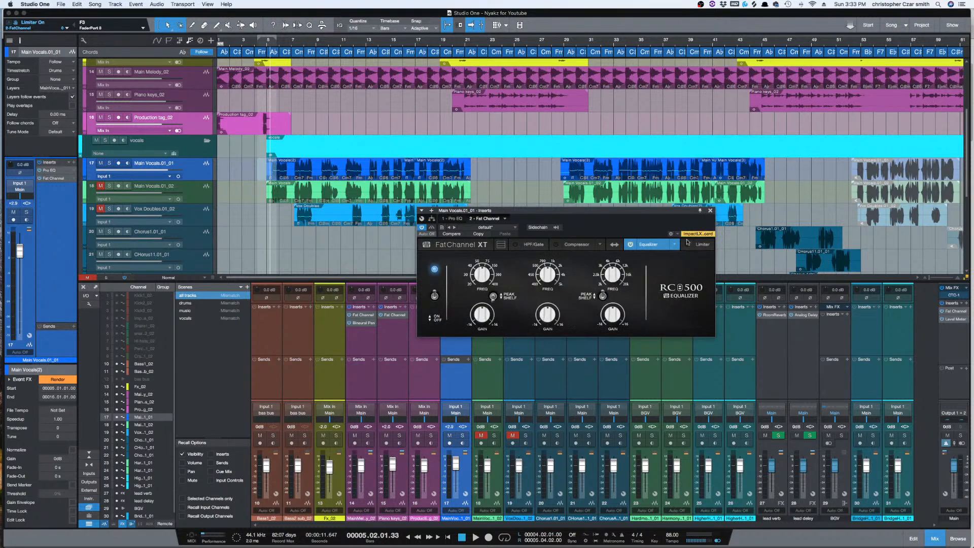
{"action": "left_click", "coordinate": [675, 246]}
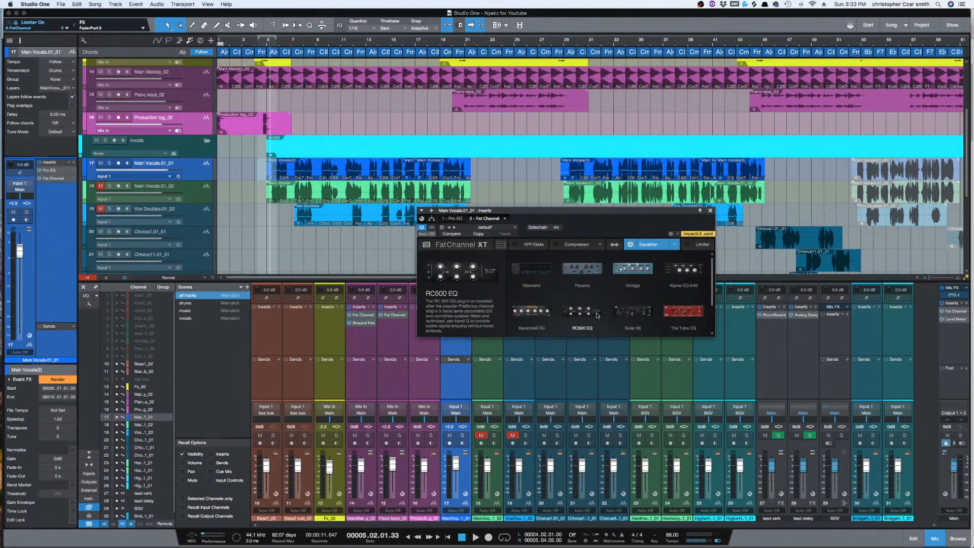
{"action": "left_click", "coordinate": [531, 310]}
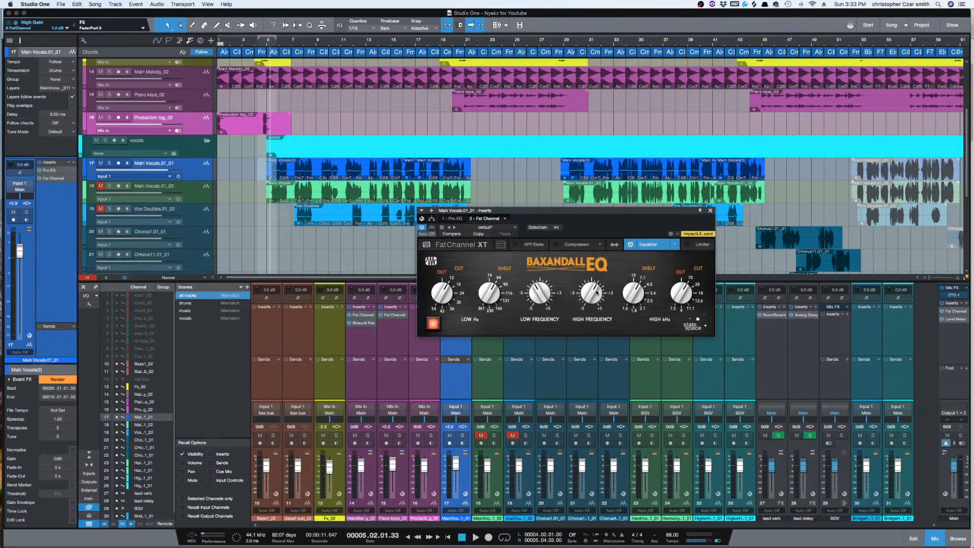
- Raise the Baxandall EQ's high-frequency gain during playback and set its high shelf frequency to 7.1 kHz
{"action": "scroll", "coordinate": [541, 294], "scroll_direction": "up", "scroll_amount": 1}
{"action": "scroll", "coordinate": [541, 294], "scroll_direction": "down", "scroll_amount": 1}
{"action": "left_click_drag", "start_coordinate": [538, 289], "coordinate": [591, 297]}
{"action": "key", "text": "space"}
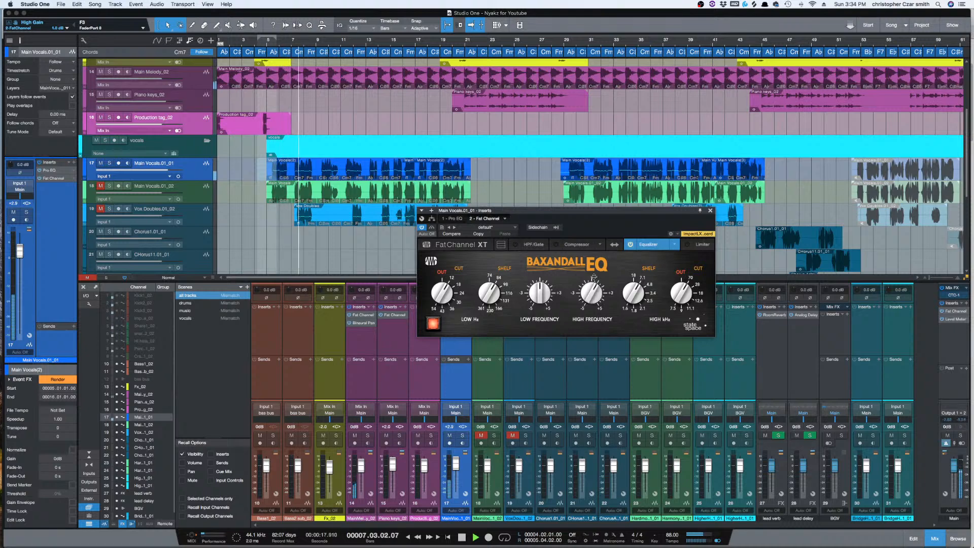
{"action": "left_click_drag", "start_coordinate": [592, 280], "coordinate": [598, 266]}
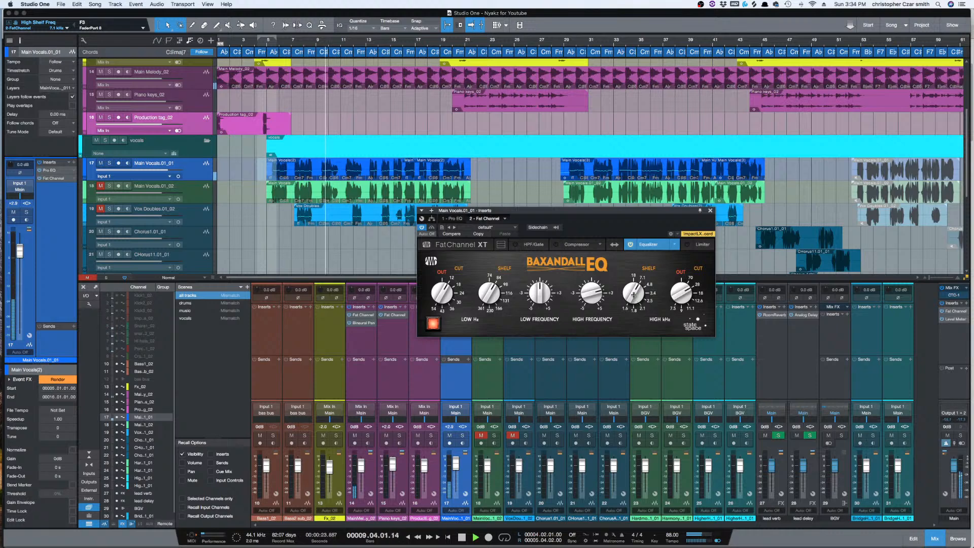
{"action": "left_click_drag", "start_coordinate": [639, 304], "coordinate": [638, 312]}
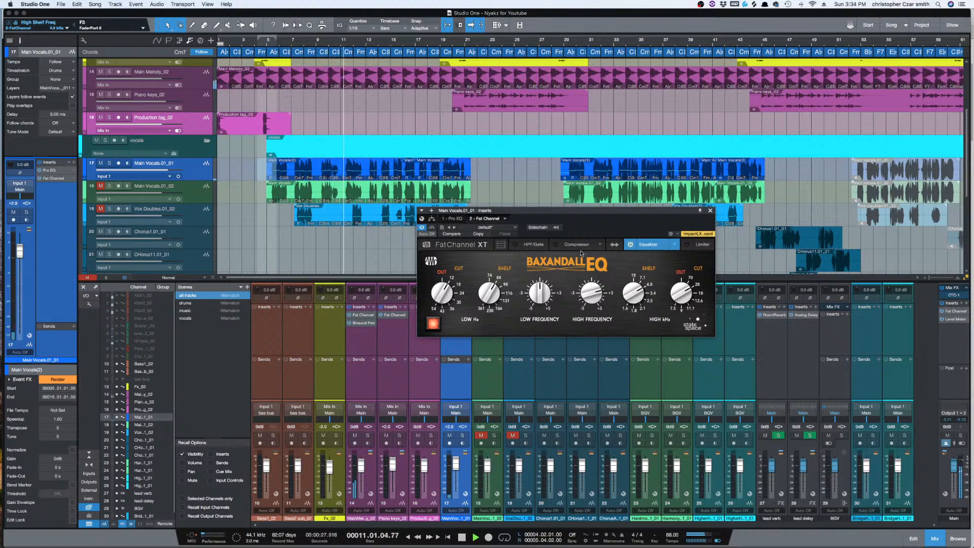
{"action": "left_click_drag", "start_coordinate": [630, 303], "coordinate": [629, 296]}
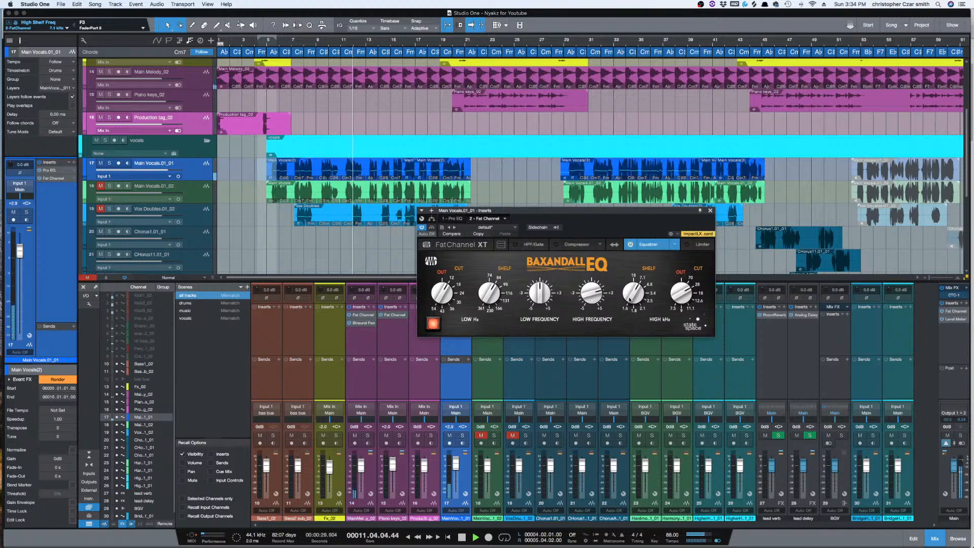
- Reduce the Baxandall EQ's high-frequency boost slightly during playback, and close the plug-in window
{"action": "left_click_drag", "start_coordinate": [587, 211], "coordinate": [573, 192]}
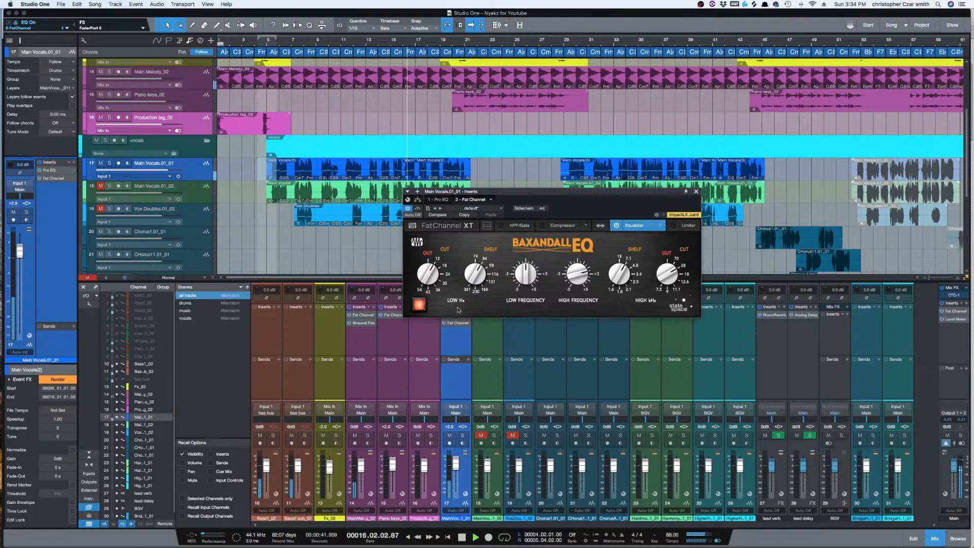
{"action": "left_click_drag", "start_coordinate": [579, 276], "coordinate": [578, 285]}
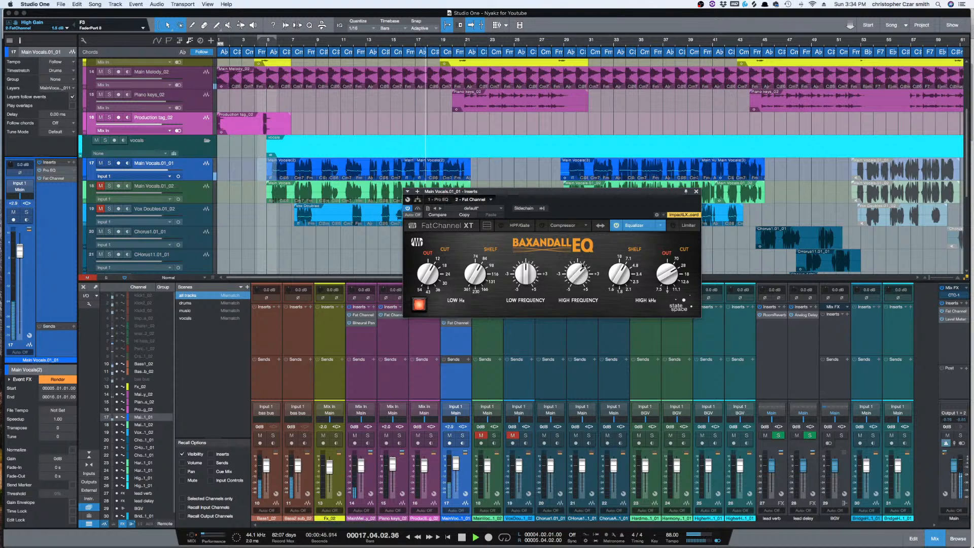
{"action": "key", "text": "space"}
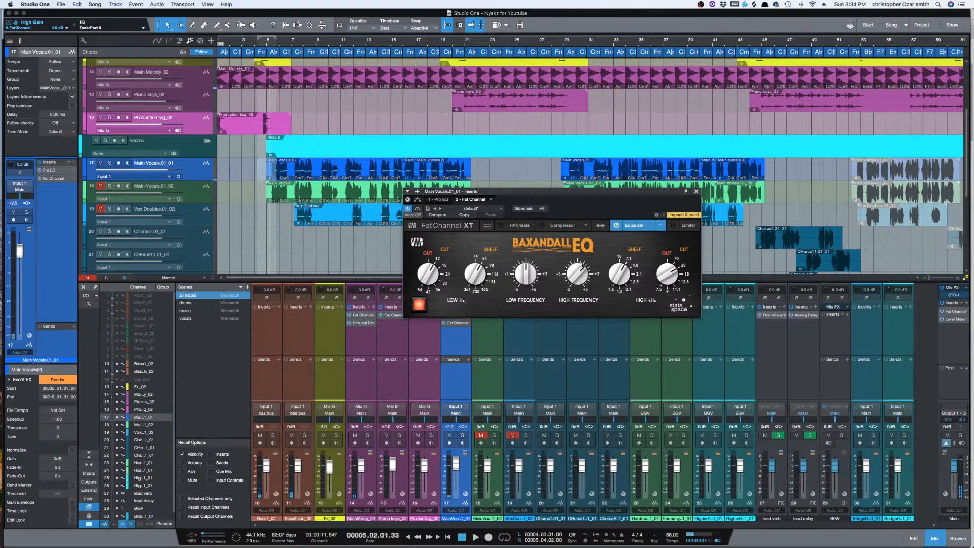
{"action": "left_click", "coordinate": [696, 193]}
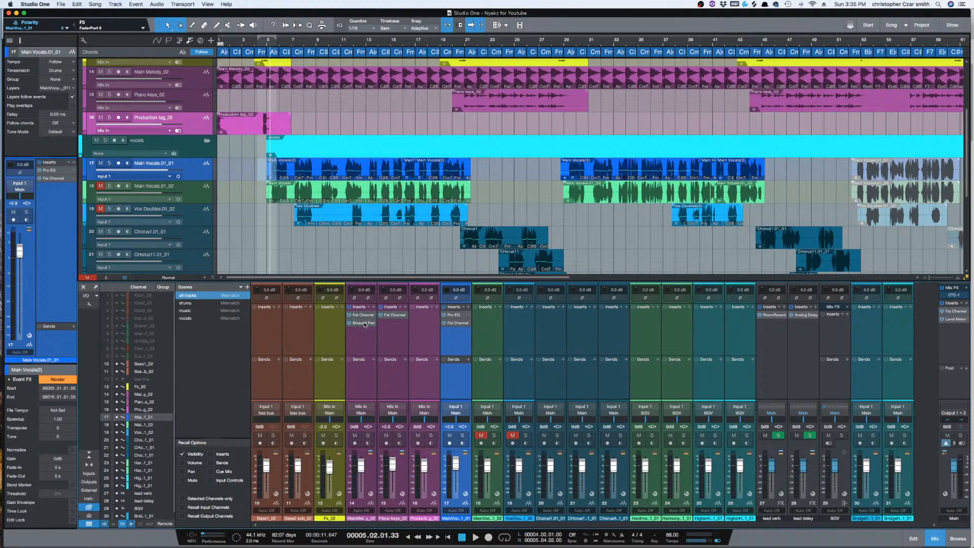
- Reopen the main vocal's Fat Channel and swap its processing order so the equalizer comes before the compressor
{"action": "double_click", "coordinate": [456, 324]}
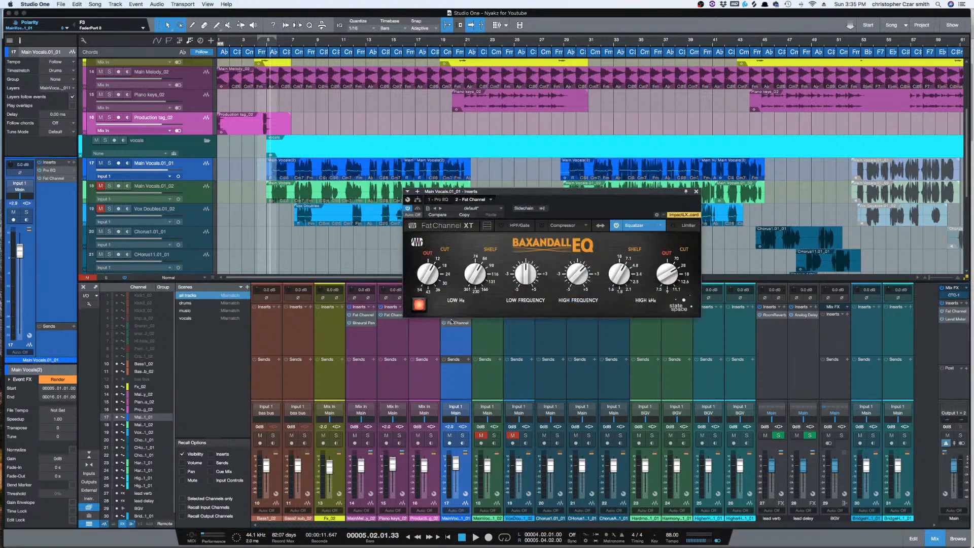
{"action": "left_click", "coordinate": [601, 228]}
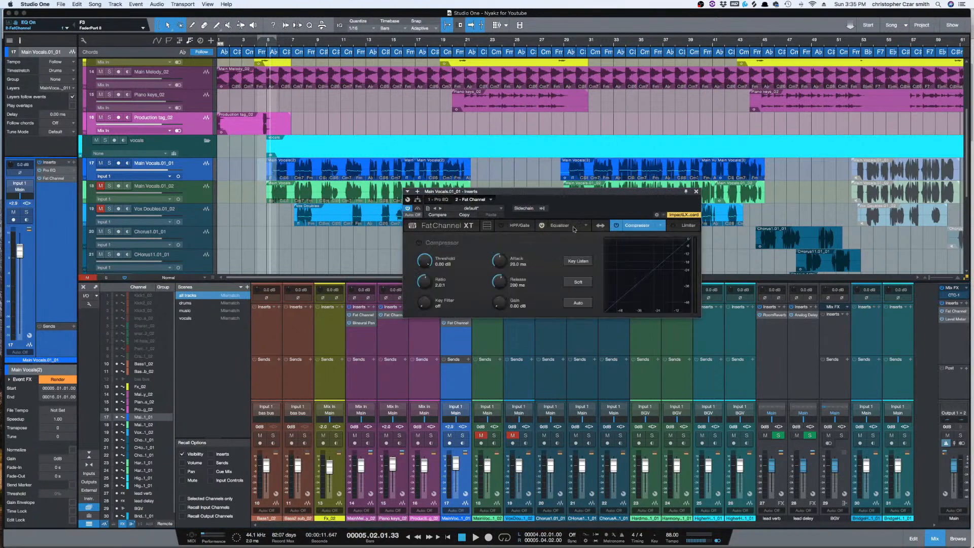
{"action": "left_click", "coordinate": [638, 228]}
- Browse the Fat Channel compressor models and load the Everest C100A on the main vocal
{"action": "left_click", "coordinate": [661, 226]}
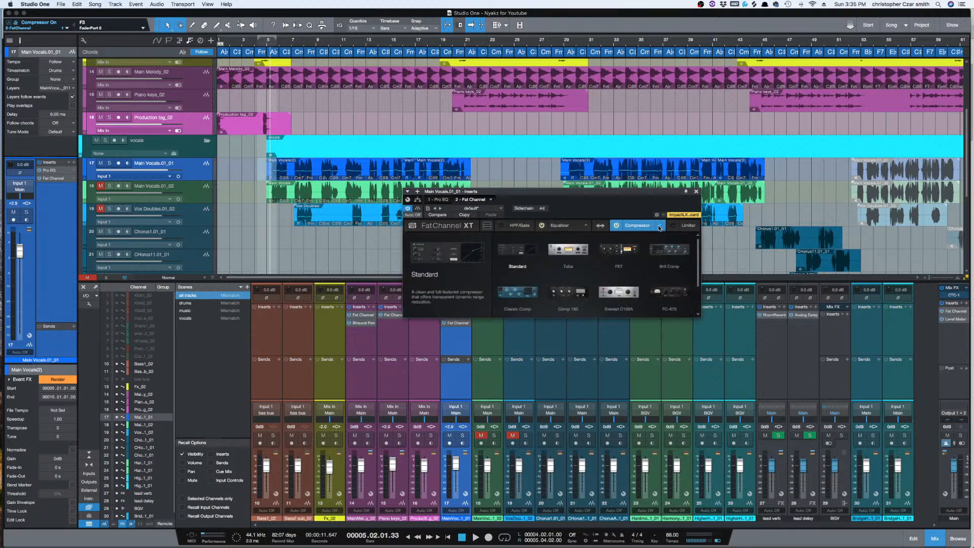
{"action": "scroll", "coordinate": [615, 280], "scroll_direction": "down", "scroll_amount": 1}
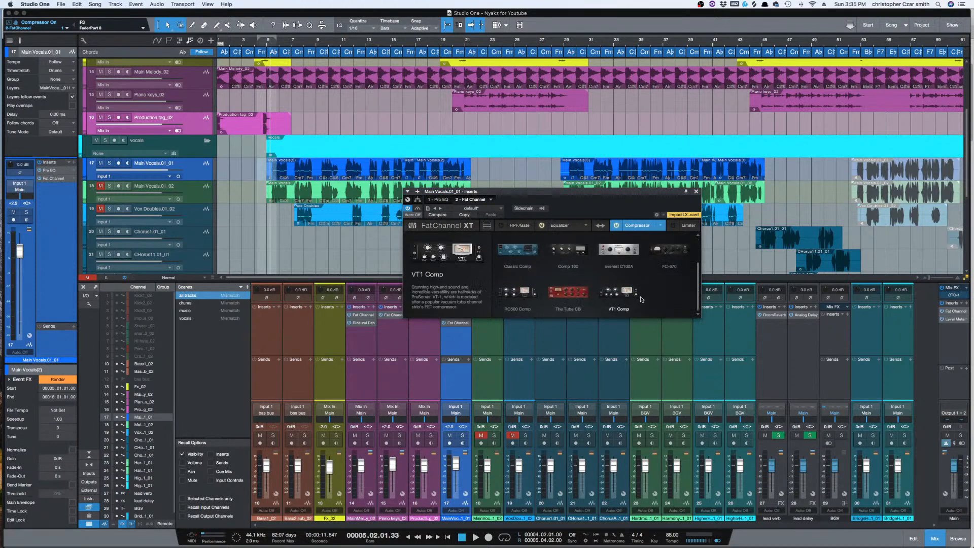
{"action": "scroll", "coordinate": [642, 300], "scroll_direction": "up", "scroll_amount": 1}
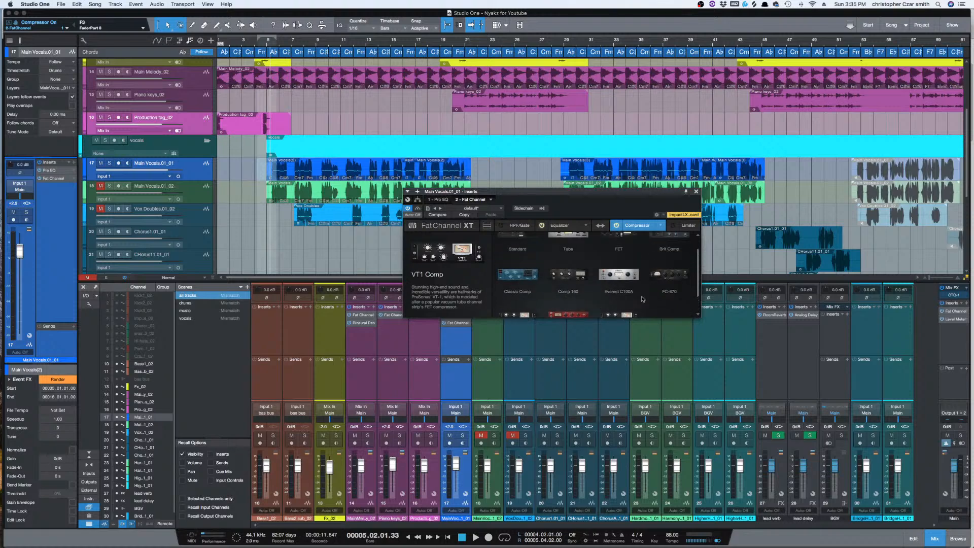
{"action": "left_click", "coordinate": [643, 299]}
{"action": "scroll", "coordinate": [642, 299], "scroll_direction": "up", "scroll_amount": 1}
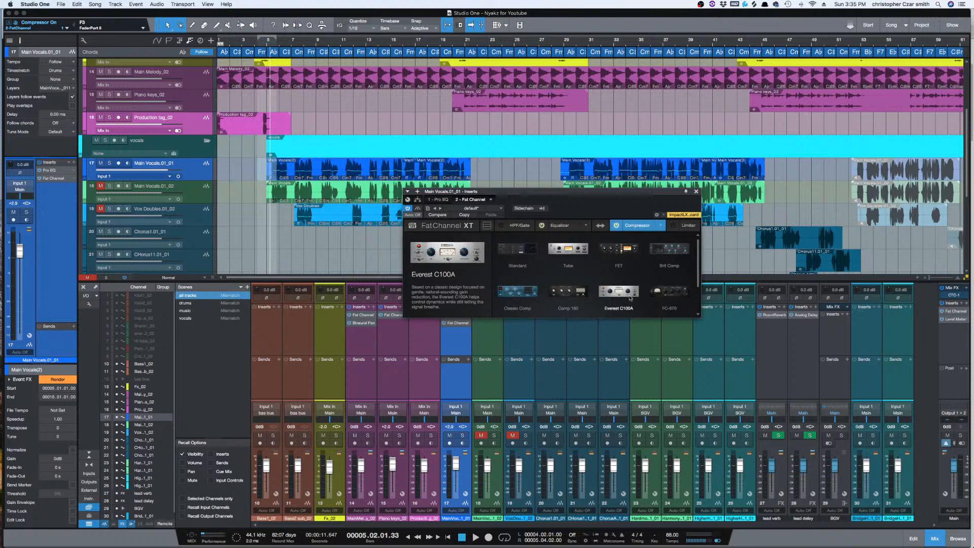
{"action": "double_click", "coordinate": [643, 299]}
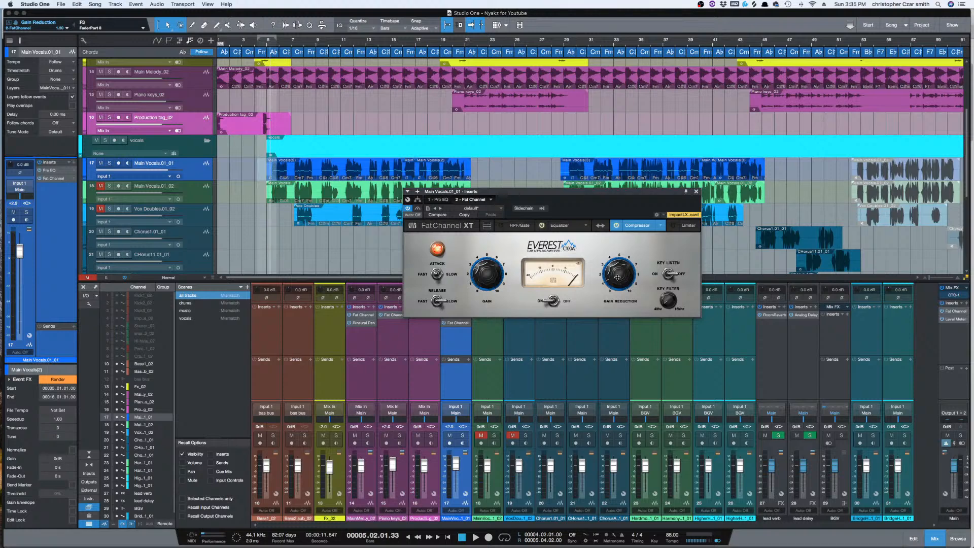
- Adjust the Everest C100A's gain reduction and gain, fine-tuning the gain during playback from bar 5
{"action": "left_click_drag", "start_coordinate": [619, 279], "coordinate": [615, 264]}
{"action": "left_click_drag", "start_coordinate": [489, 273], "coordinate": [488, 278]}
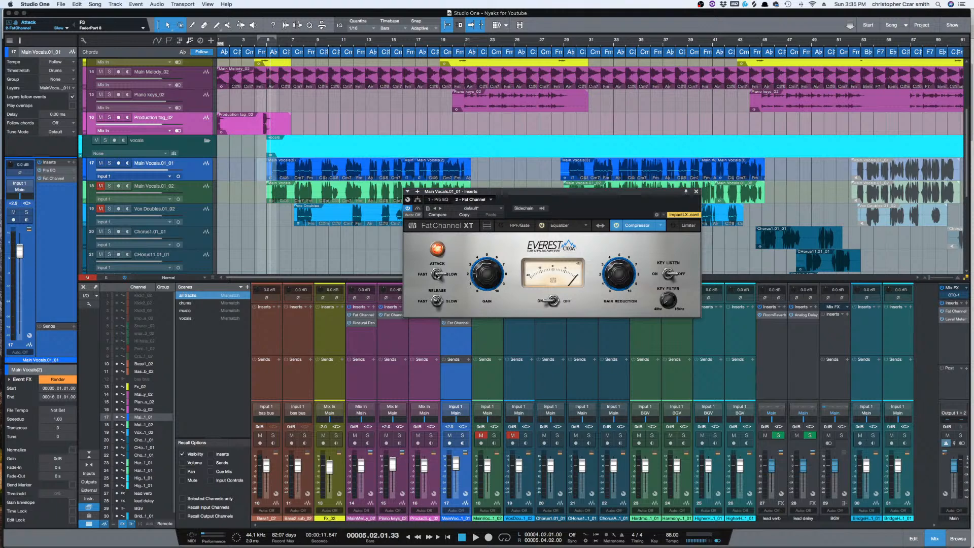
{"action": "left_click", "coordinate": [438, 302]}
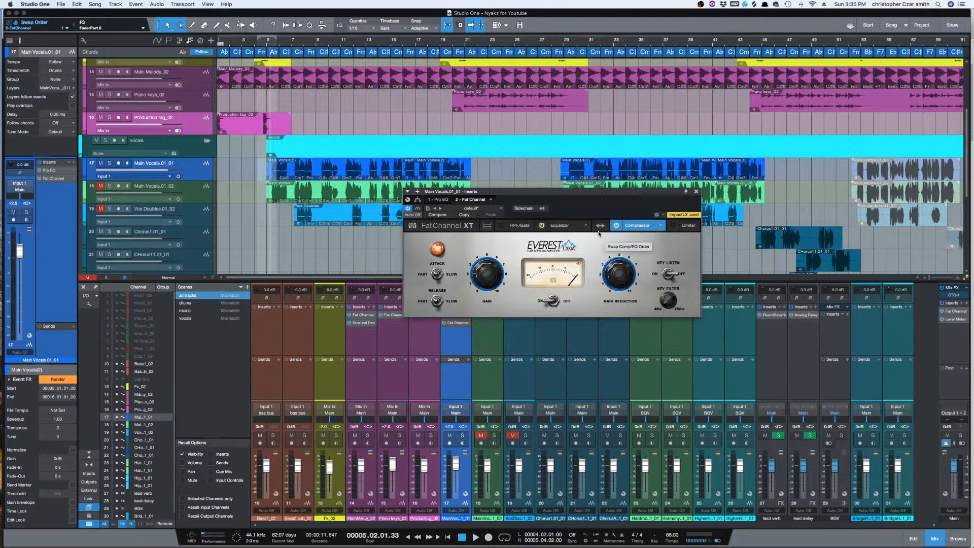
{"action": "key", "text": "space"}
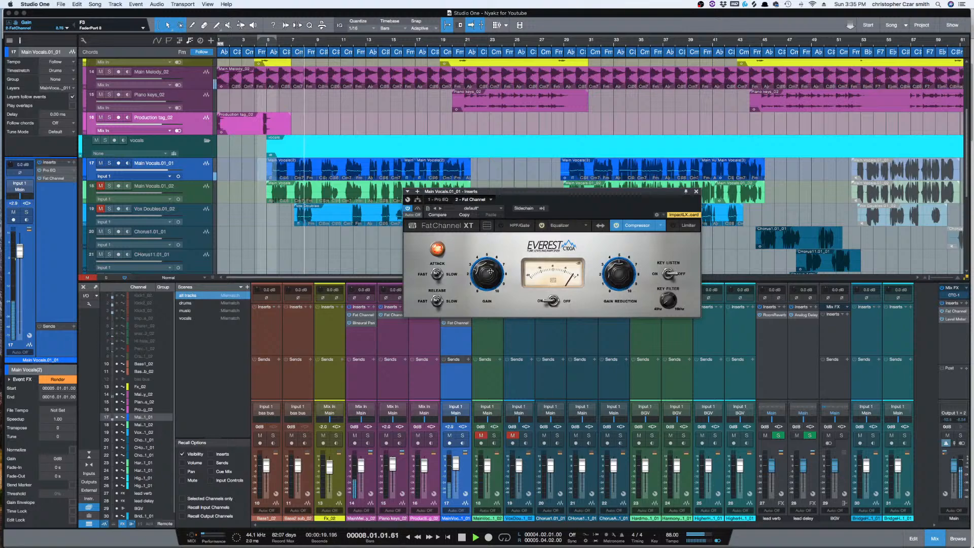
{"action": "left_click_drag", "start_coordinate": [490, 271], "coordinate": [490, 272]}
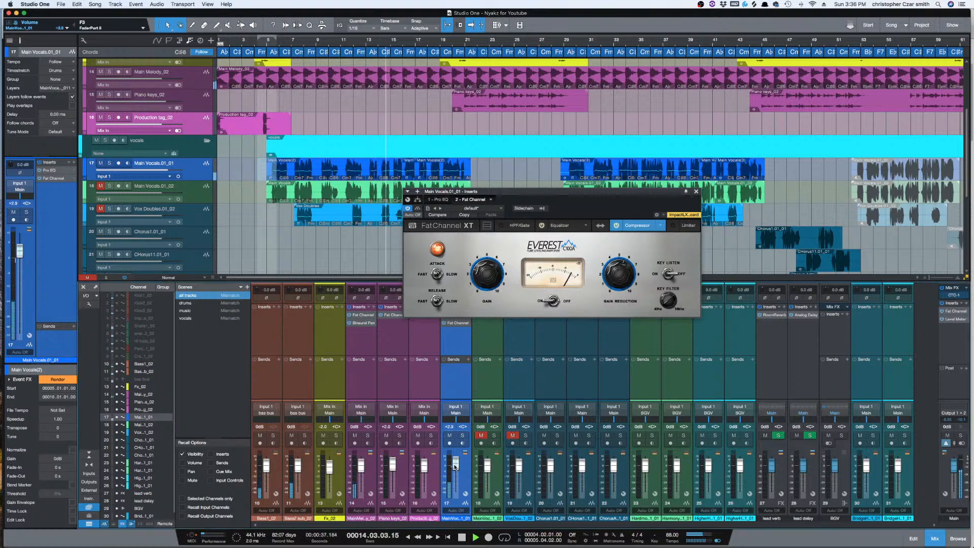
- Raise the main vocal's channel volume to +4.3 dB during playback
{"action": "scroll", "coordinate": [455, 465], "scroll_direction": "up", "scroll_amount": 2}
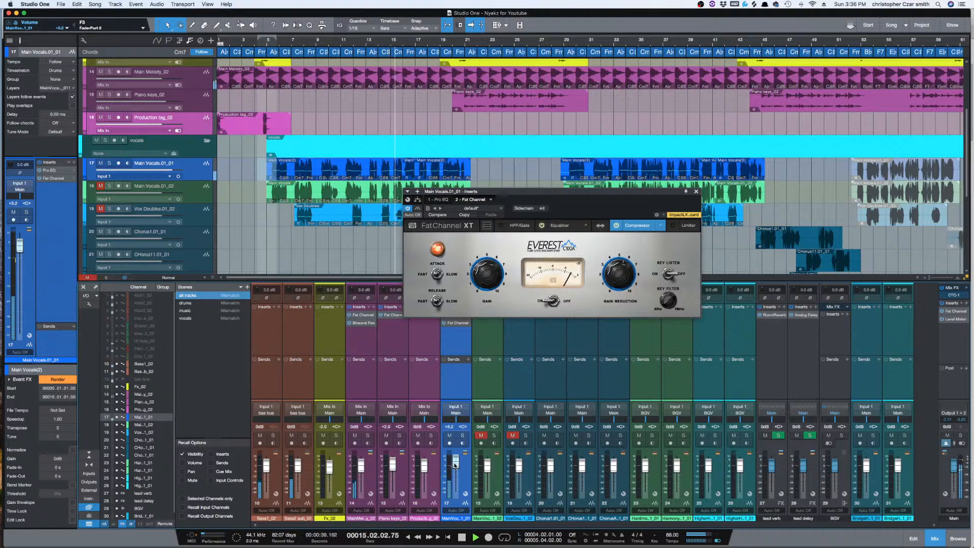
{"action": "scroll", "coordinate": [456, 466], "scroll_direction": "down", "scroll_amount": 2}
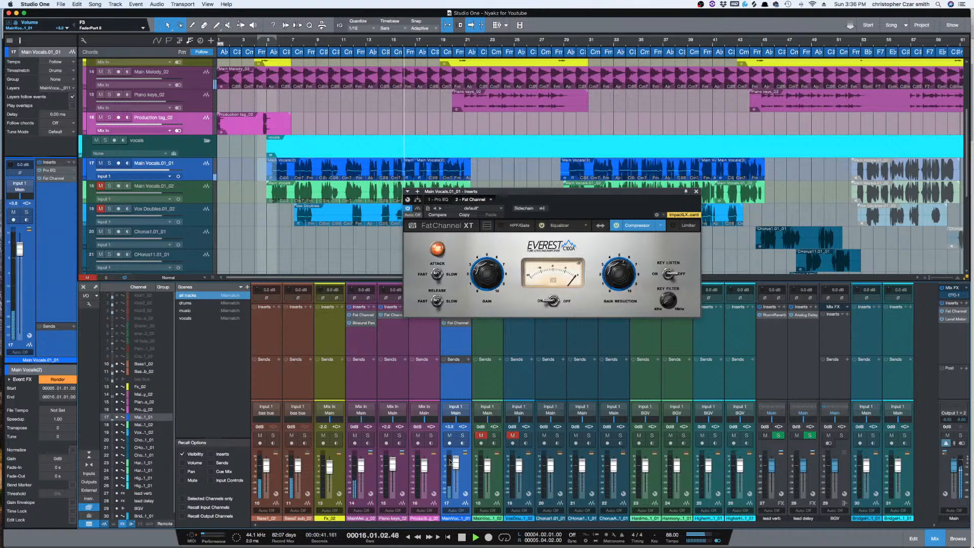
{"action": "scroll", "coordinate": [453, 464], "scroll_direction": "up", "scroll_amount": 1}
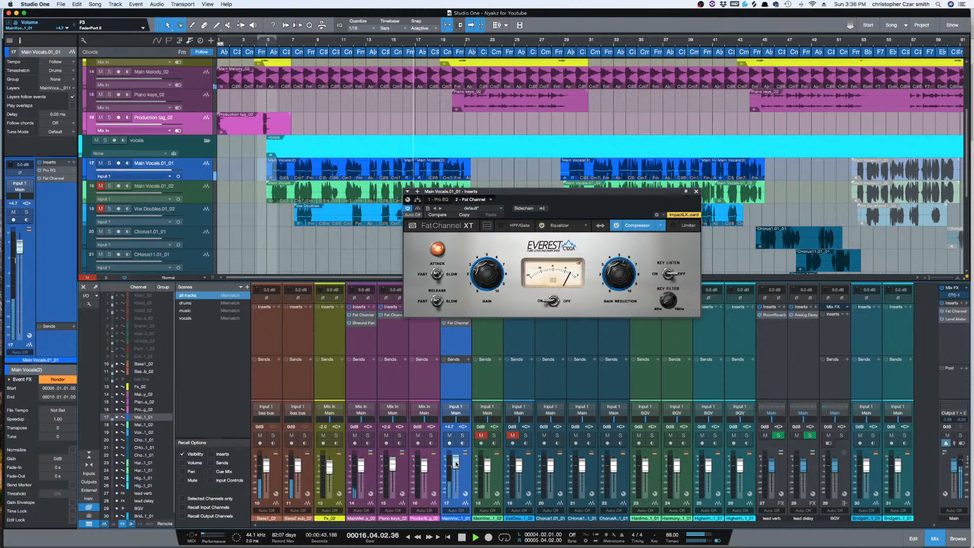
{"action": "scroll", "coordinate": [456, 463], "scroll_direction": "down", "scroll_amount": 1}
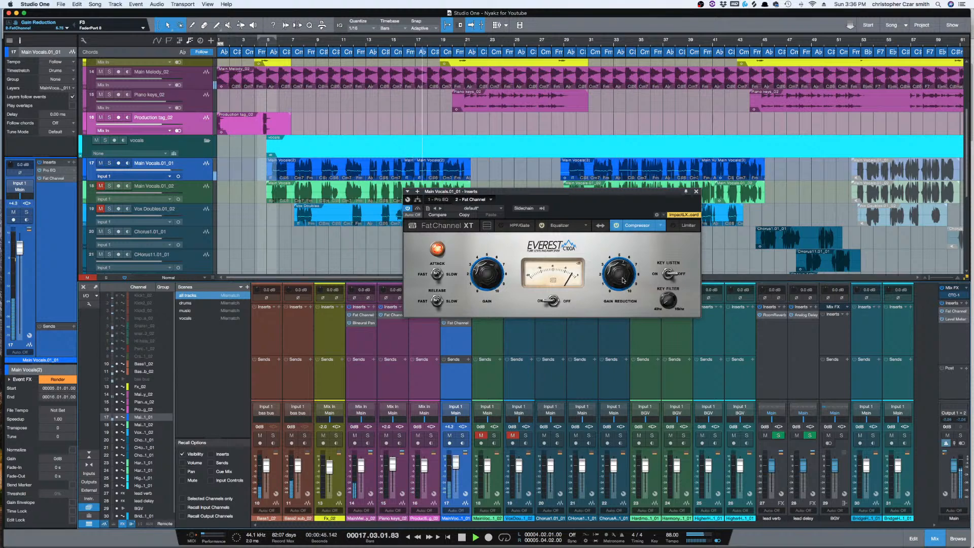
- Fine-tune the Everest C100A's gain reduction and gain on the main vocal during playback, ending with playback stopped
{"action": "scroll", "coordinate": [620, 278], "scroll_direction": "down", "scroll_amount": 2}
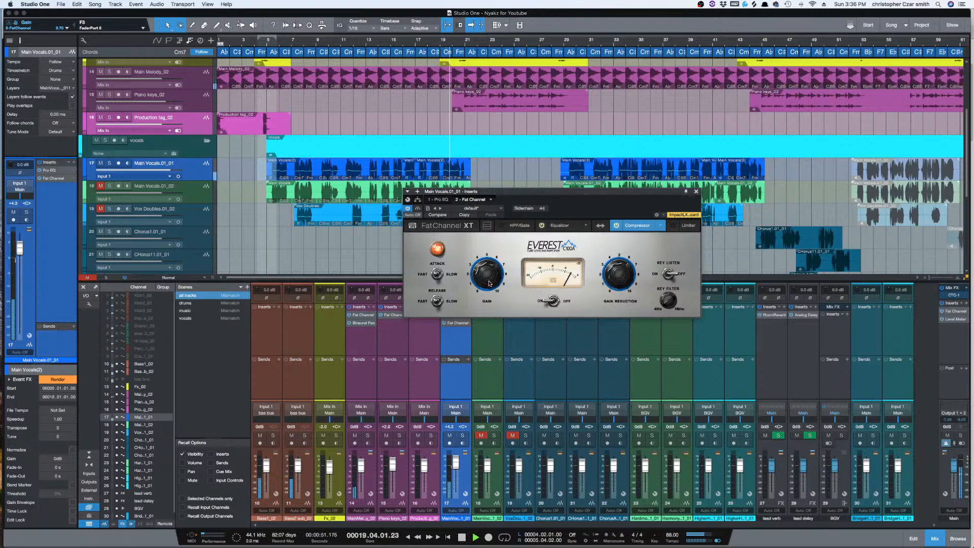
{"action": "left_click_drag", "start_coordinate": [616, 278], "coordinate": [618, 274]}
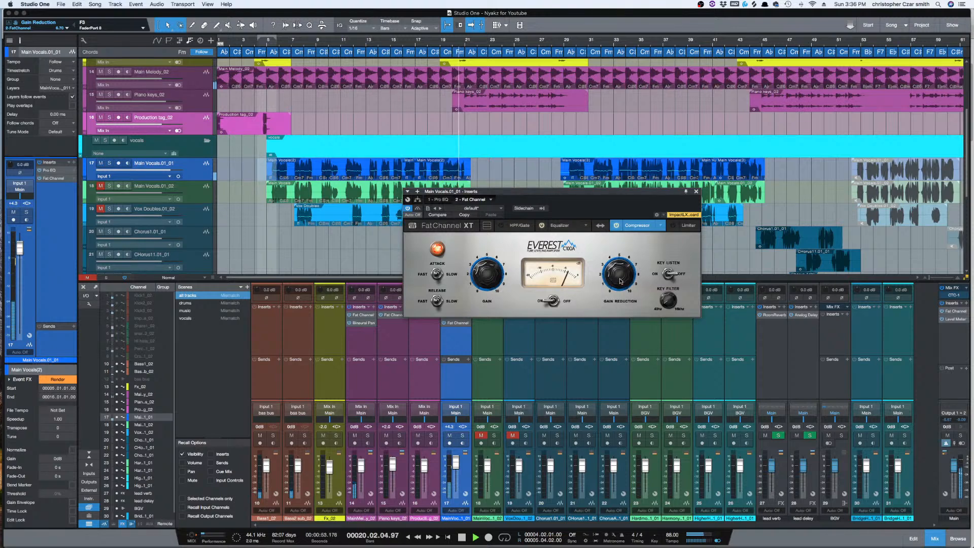
{"action": "key", "text": "space"}
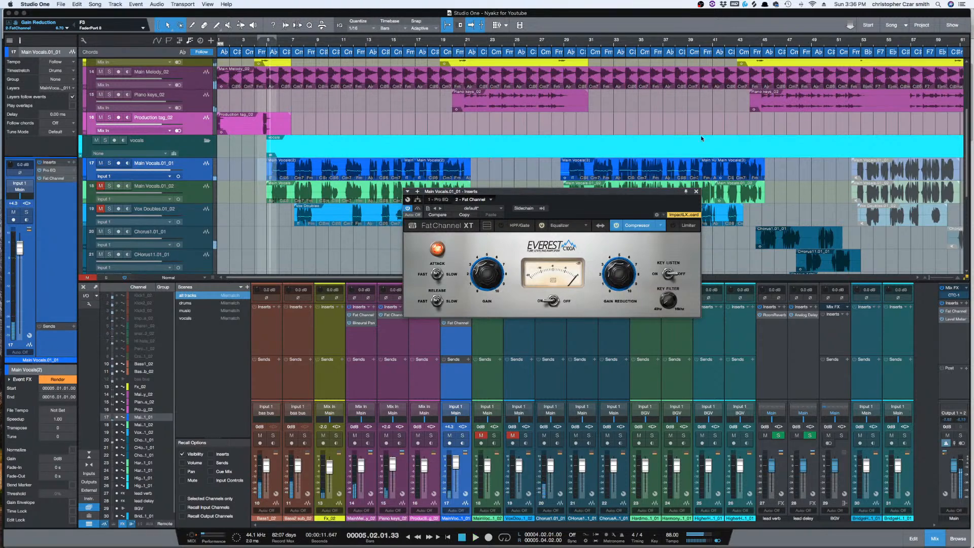
- Play the main vocal from about bar 42, fine-tuning the Everest C100A's gain and lowering the channel volume to +3.5 dB
{"action": "left_click", "coordinate": [734, 174]}
{"action": "key", "text": "space"}
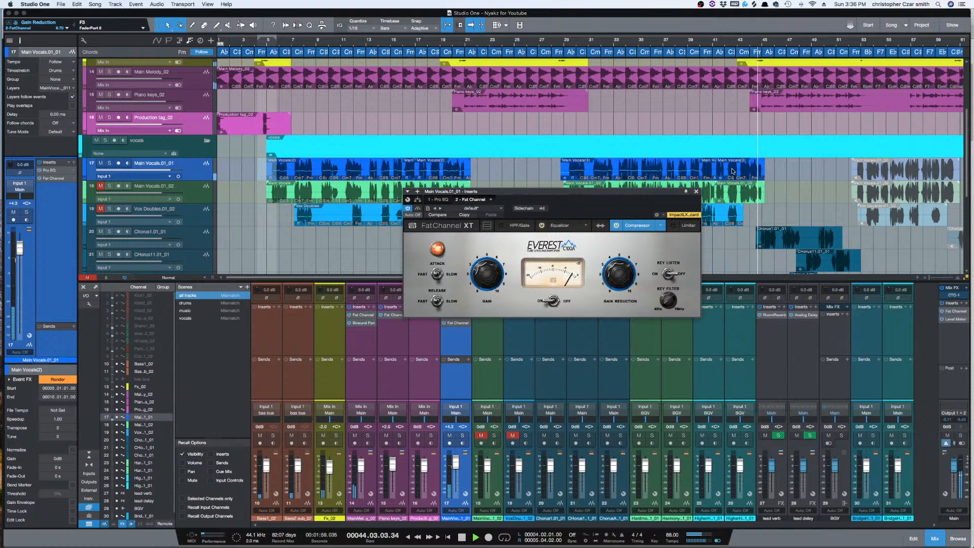
{"action": "key", "text": "space"}
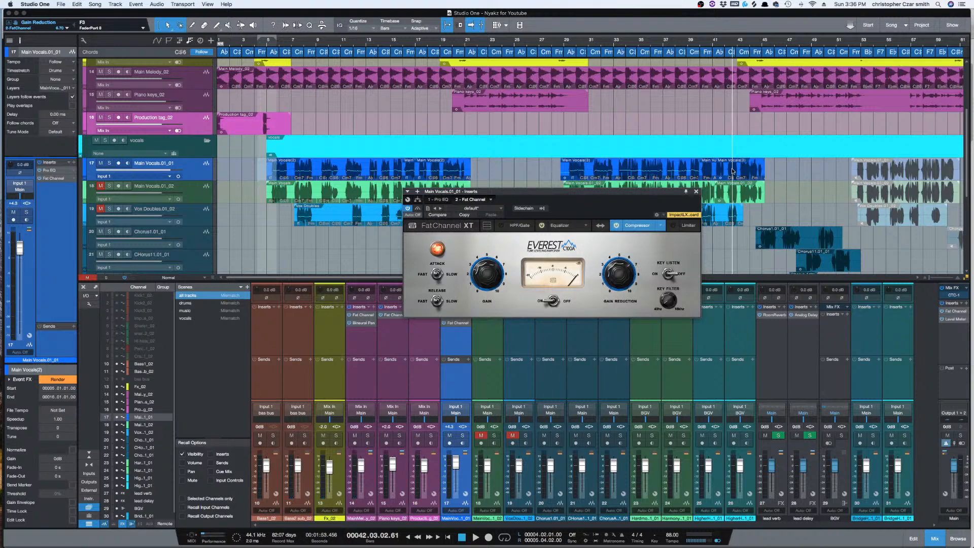
{"action": "key", "text": "space"}
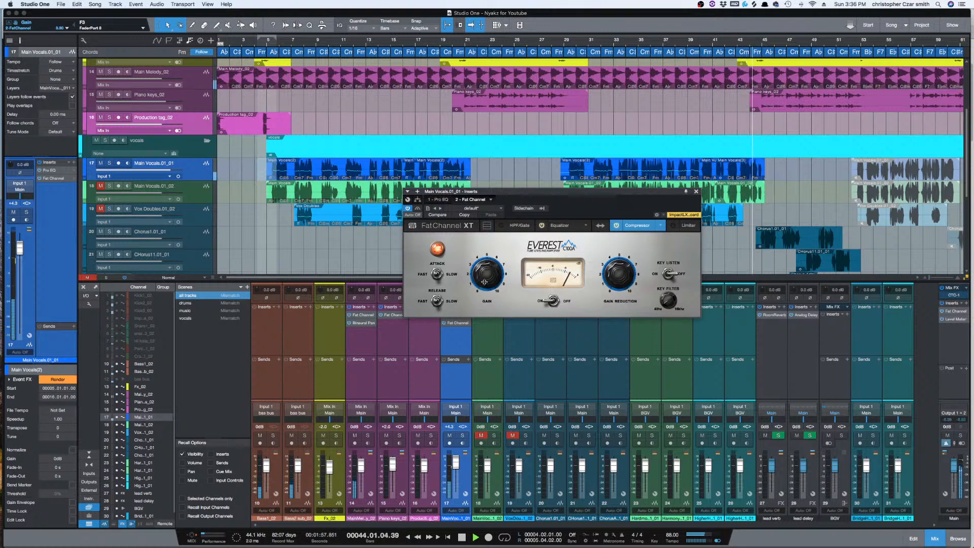
{"action": "key", "text": "space"}
{"action": "key", "text": "space"}
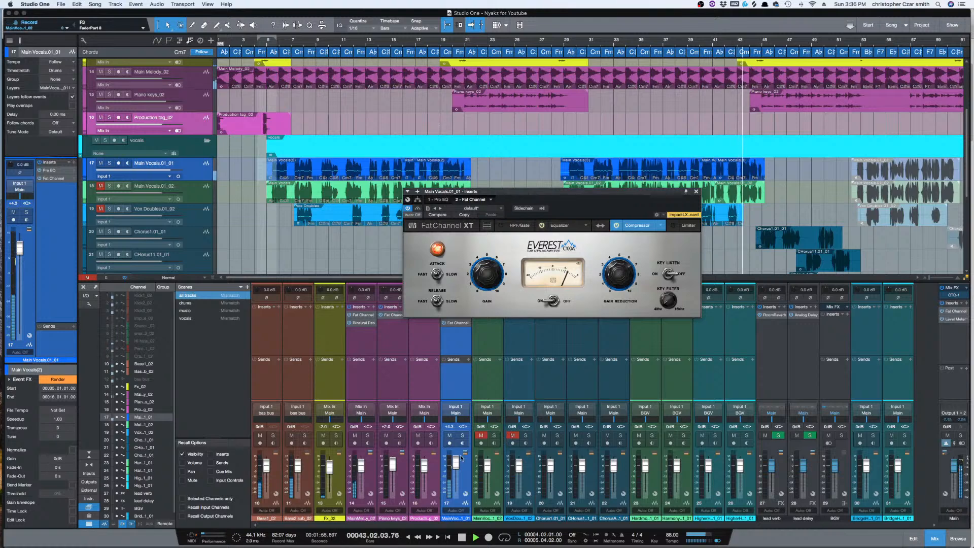
{"action": "left_click_drag", "start_coordinate": [458, 462], "coordinate": [461, 466]}
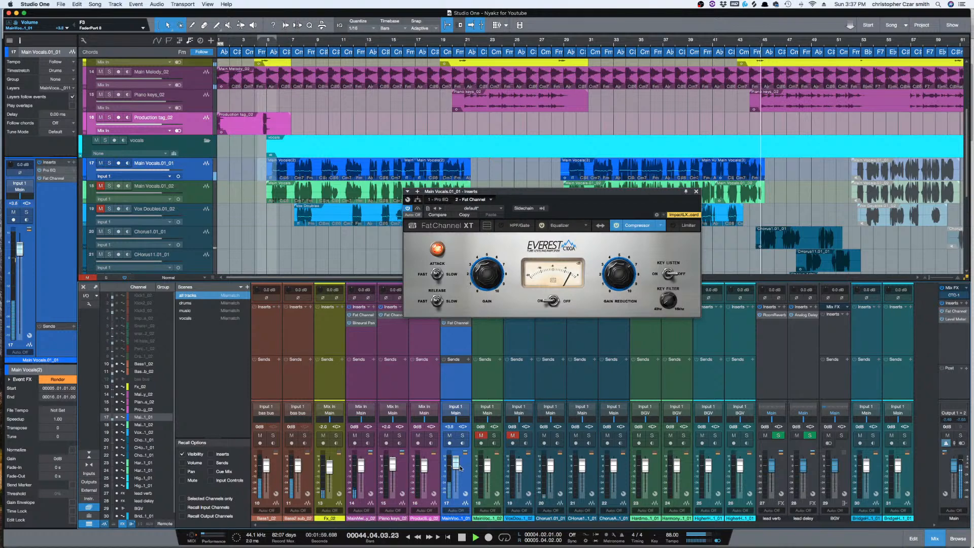
{"action": "key", "text": "space"}
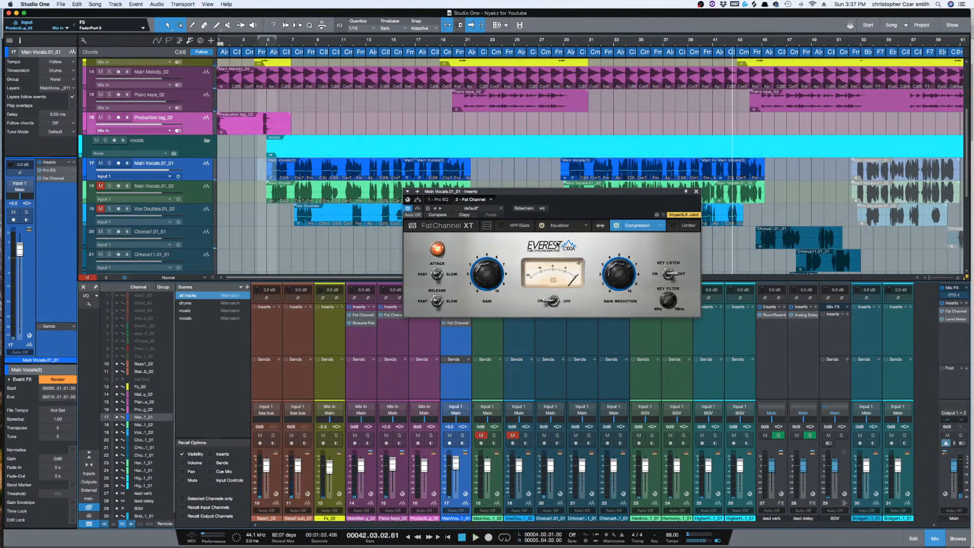
- Search the plug-ins for "sat", insert Saturation Knob after Fat Channel on the main vocal, and set its saturation type to Keep High
{"action": "left_click", "coordinate": [696, 192]}
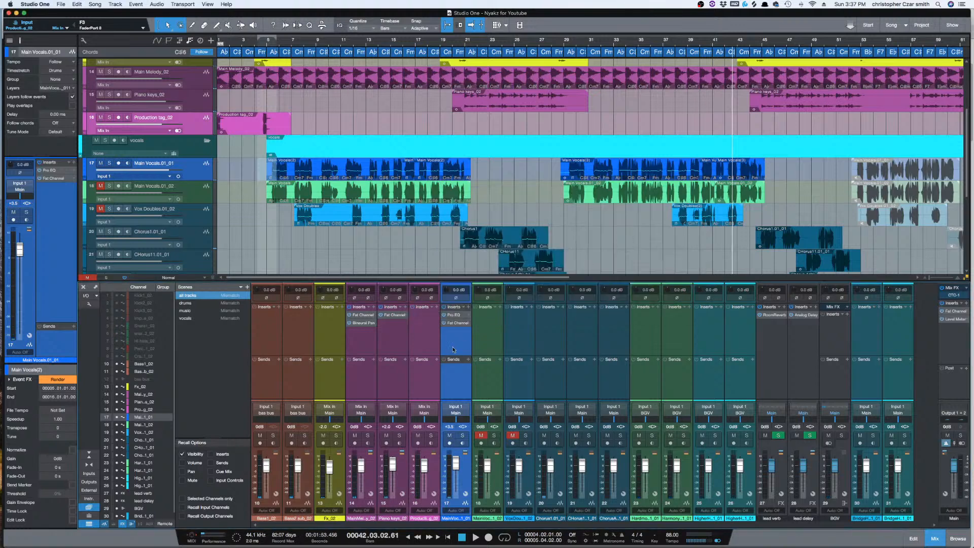
{"action": "left_click", "coordinate": [469, 308]}
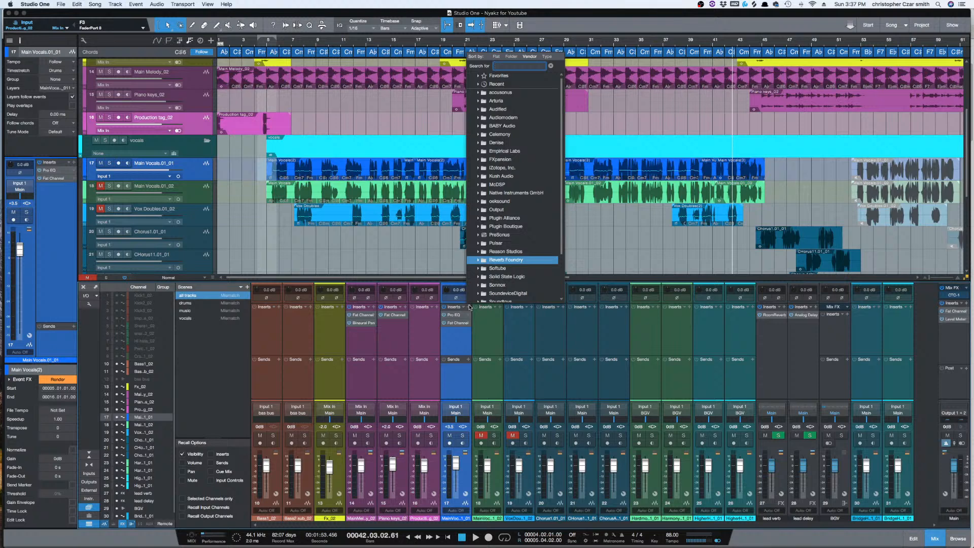
{"action": "type", "text": "sat"}
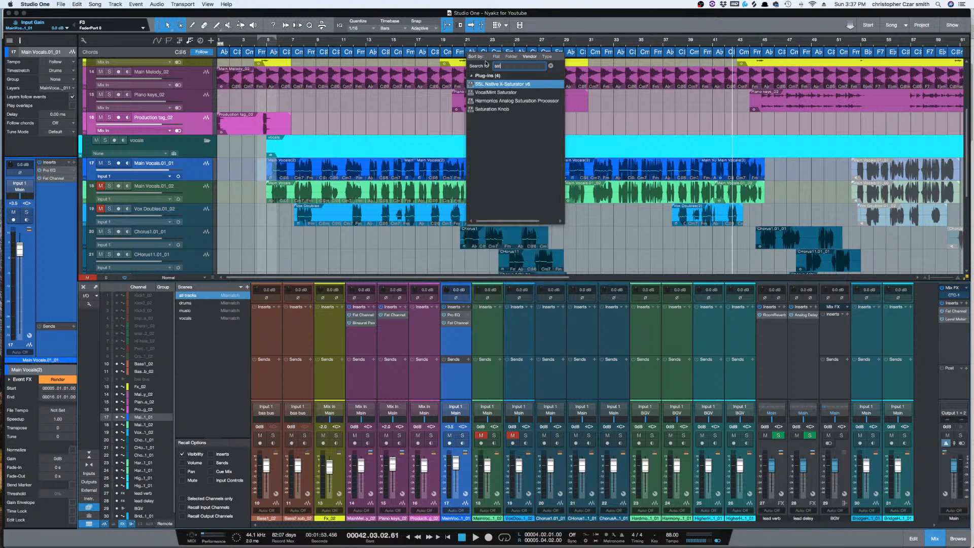
{"action": "left_click", "coordinate": [512, 109]}
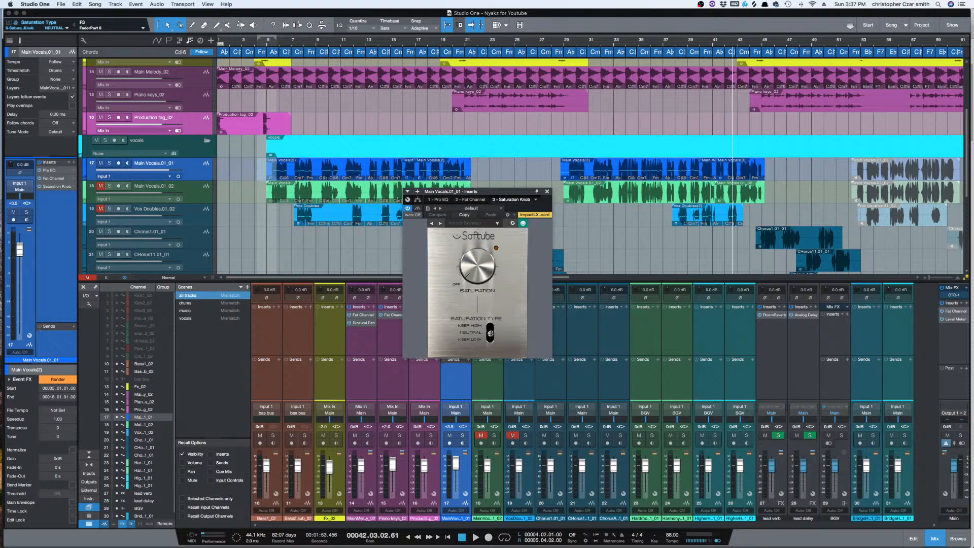
{"action": "left_click", "coordinate": [492, 333]}
- Play from bar 5, raising the main vocal's saturation to about 3.4 and resetting its channel volume to 0 dB
{"action": "left_click", "coordinate": [274, 175]}
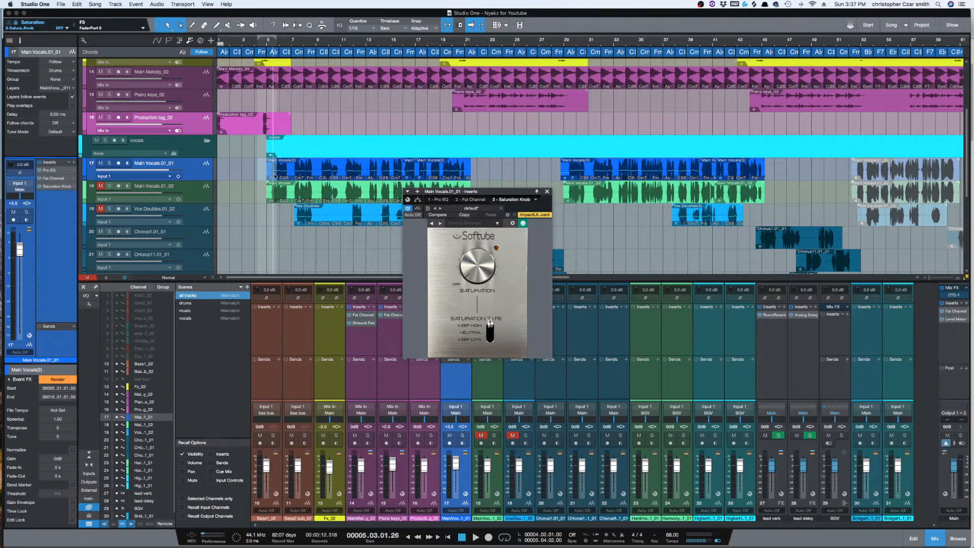
{"action": "key", "text": "space"}
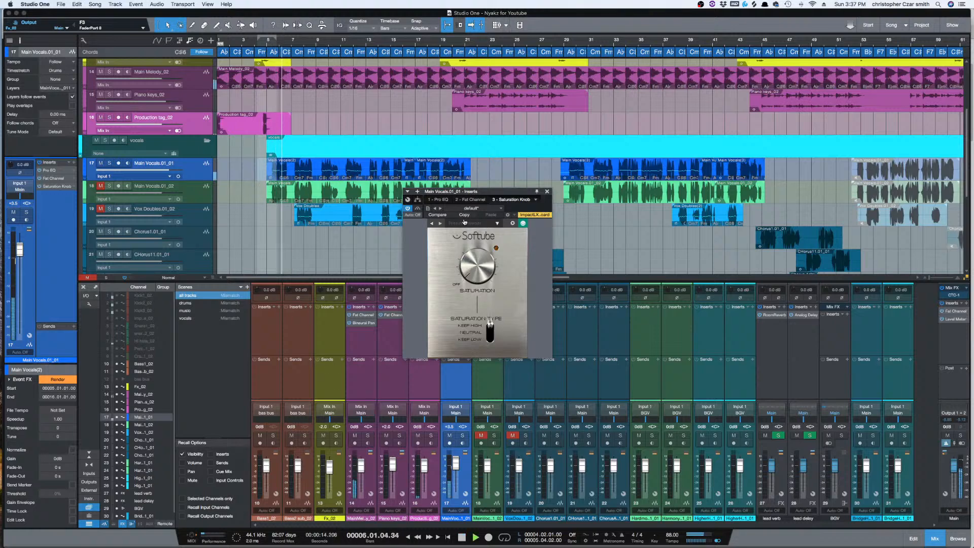
{"action": "left_click_drag", "start_coordinate": [470, 263], "coordinate": [470, 255]}
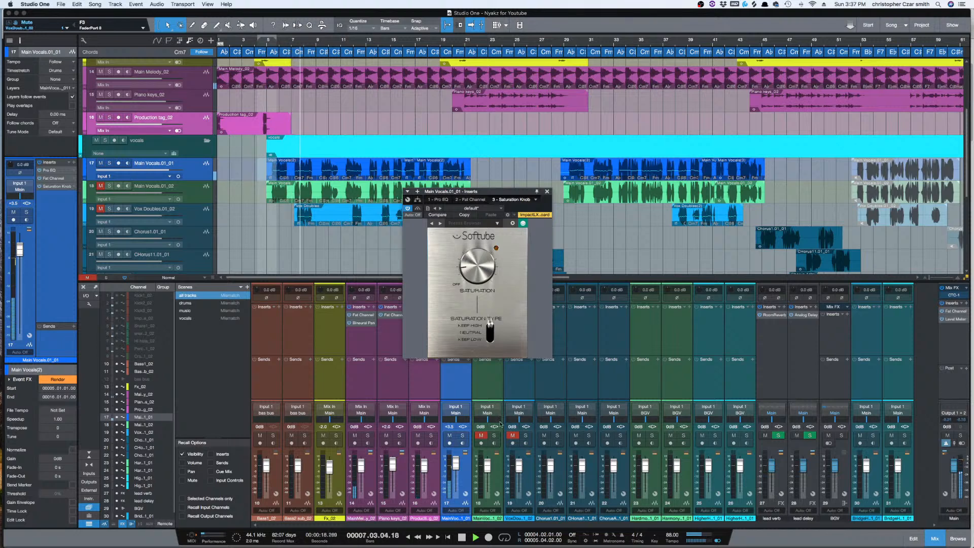
{"action": "left_click", "coordinate": [457, 467], "text": "alt"}
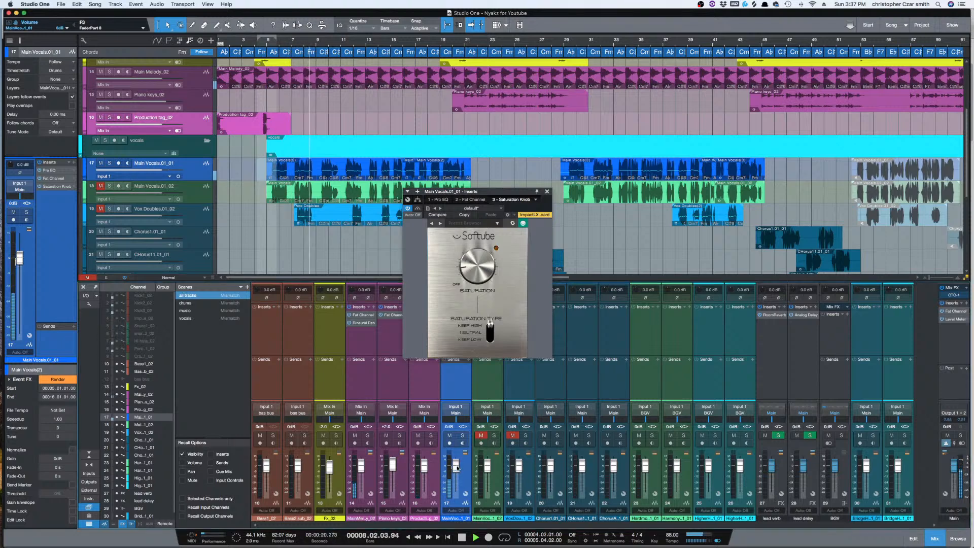
{"action": "left_click_drag", "start_coordinate": [473, 273], "coordinate": [473, 271]}
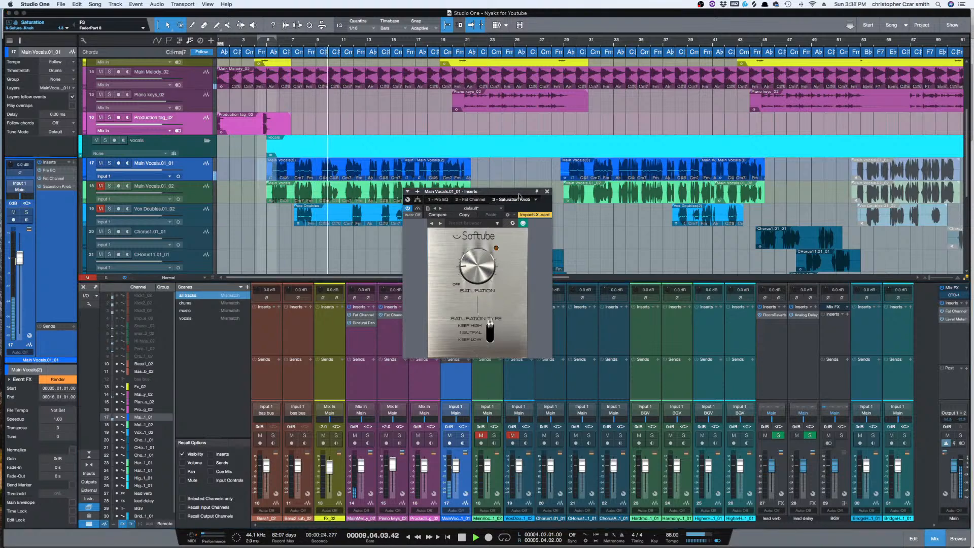
{"action": "left_click_drag", "start_coordinate": [476, 265], "coordinate": [477, 275]}
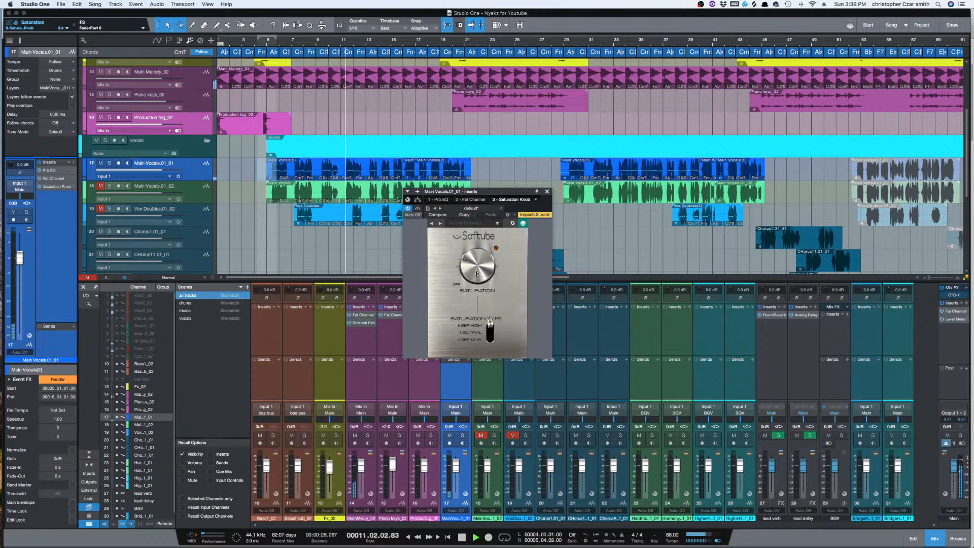
- Raise the main vocal's saturation to about 5.0 and lower the Everest C100A's gain to compensate
{"action": "left_click", "coordinate": [468, 200]}
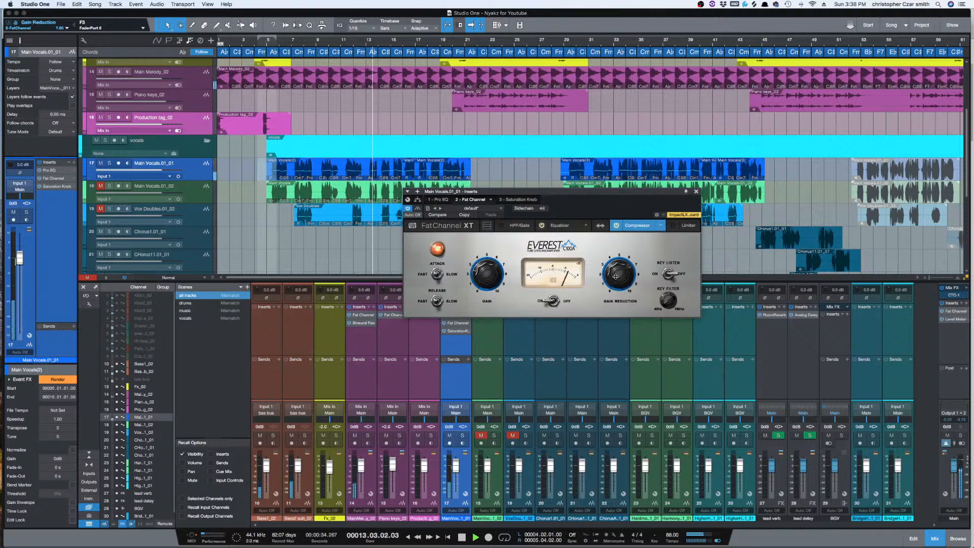
{"action": "left_click", "coordinate": [523, 200]}
{"action": "left_click_drag", "start_coordinate": [478, 263], "coordinate": [479, 269]}
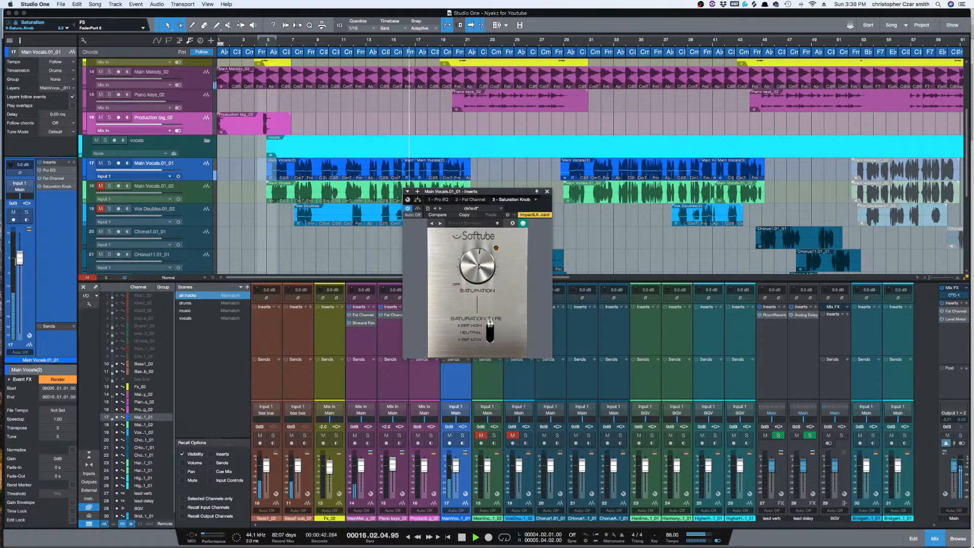
{"action": "left_click_drag", "start_coordinate": [477, 269], "coordinate": [479, 268]}
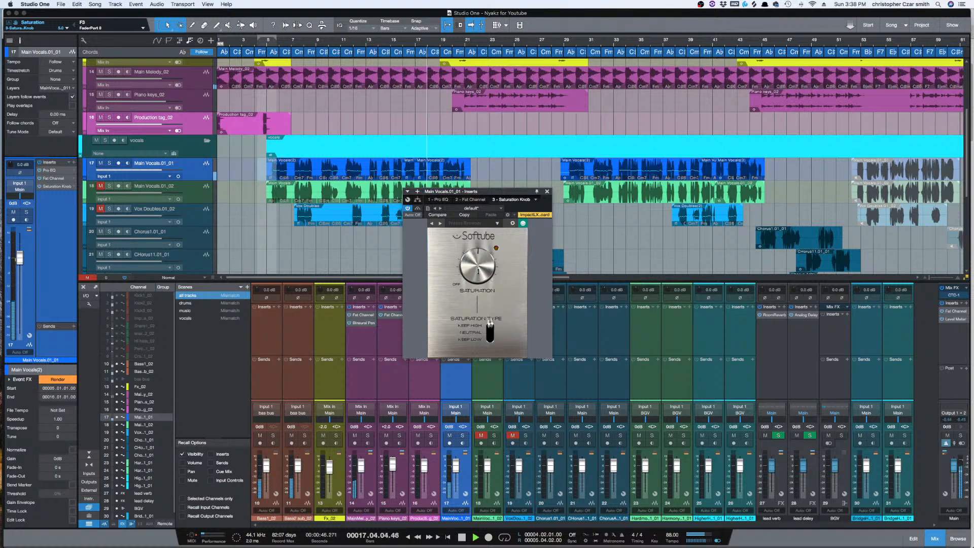
{"action": "left_click", "coordinate": [477, 199]}
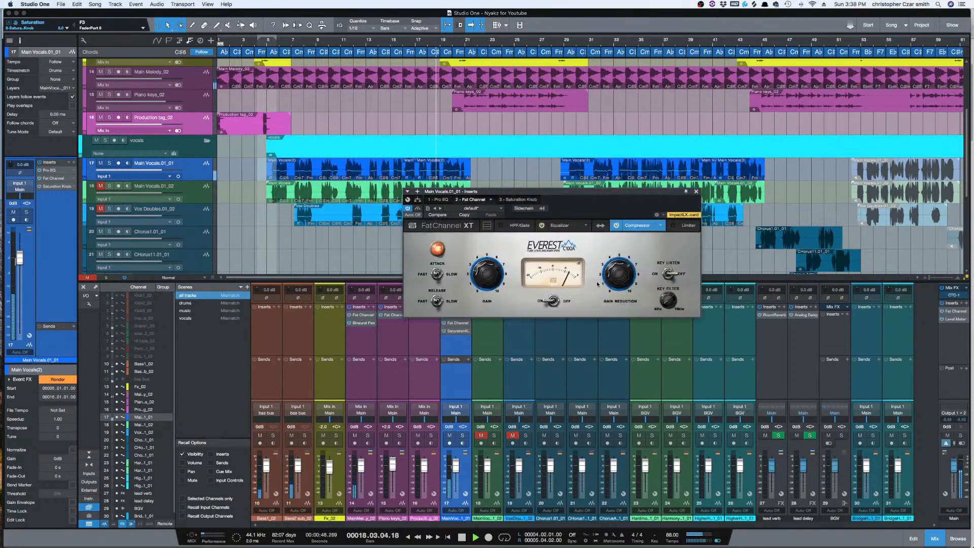
{"action": "left_click_drag", "start_coordinate": [485, 281], "coordinate": [485, 284]}
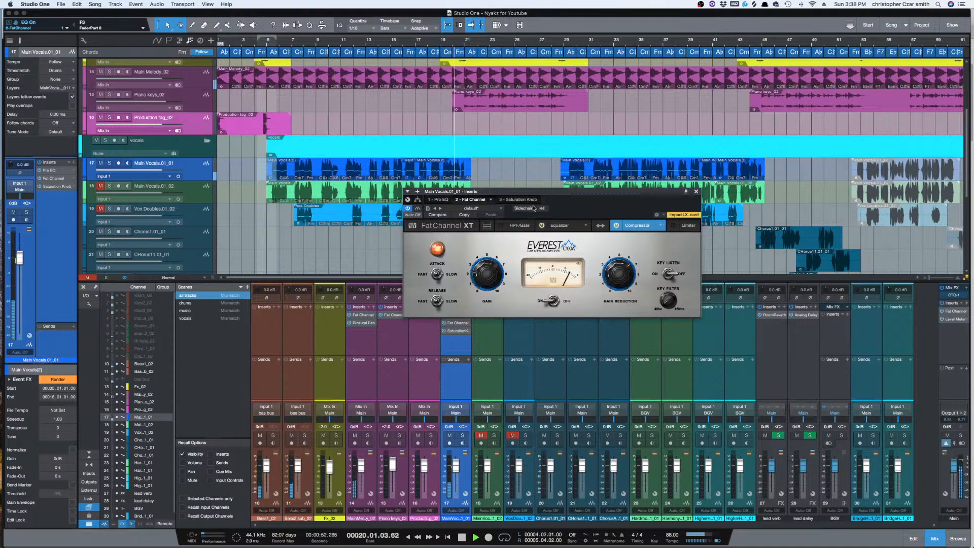
- Replay the vocal from about bar 7 and compare the Saturation Knob's effect by bypassing and re-enabling it
{"action": "left_click", "coordinate": [298, 173]}
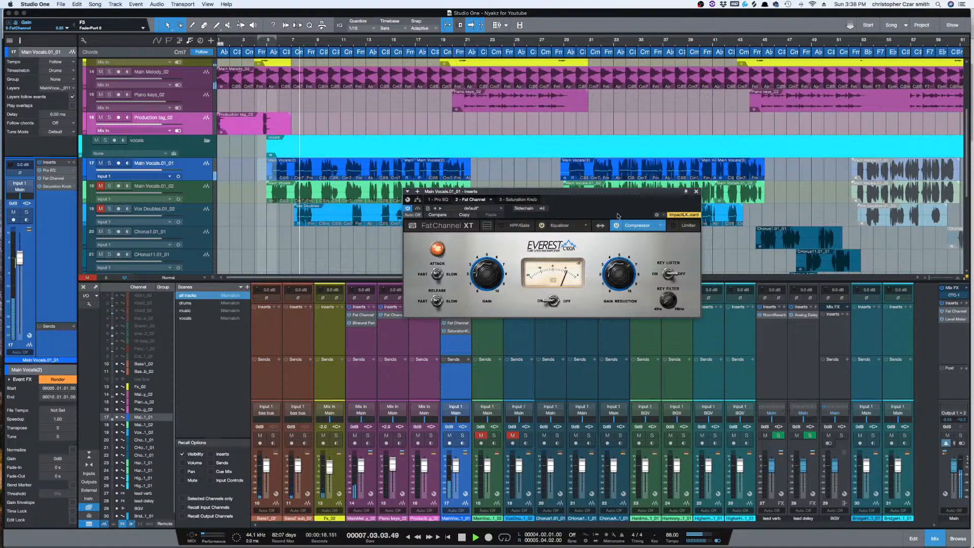
{"action": "left_click", "coordinate": [526, 200]}
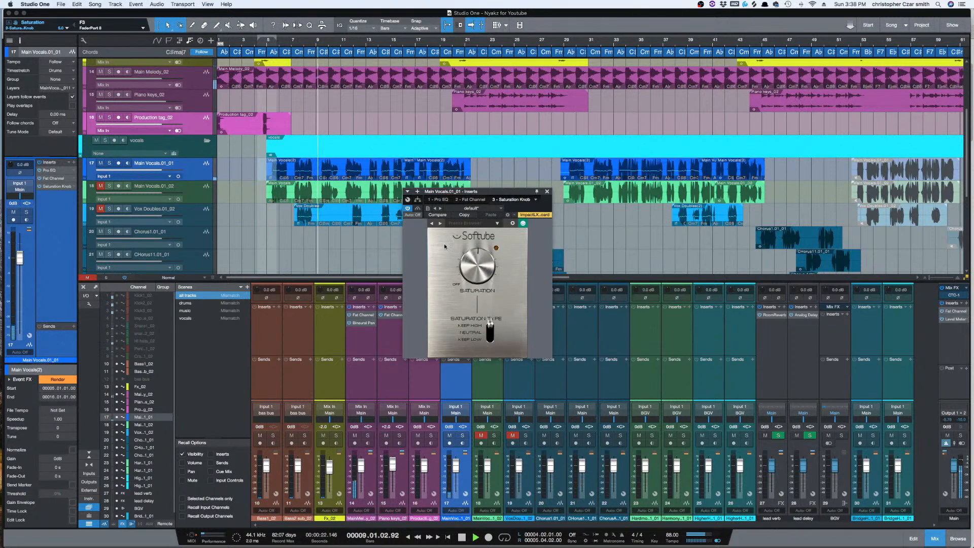
{"action": "left_click", "coordinate": [418, 209]}
{"action": "left_click", "coordinate": [419, 209]}
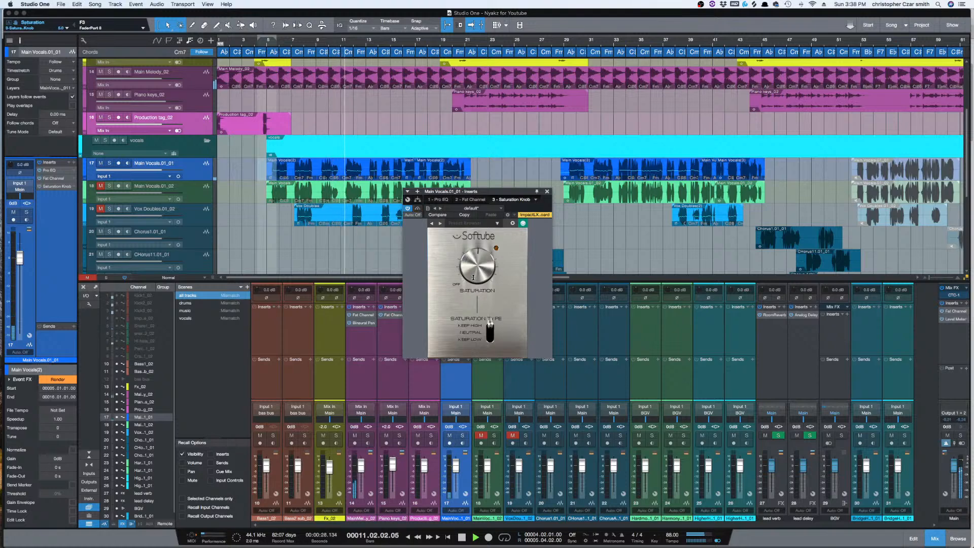
- Fine-tune the main vocal's saturation amount during playback, with playback stopped and the Saturation Knob closed at the end
{"action": "left_click_drag", "start_coordinate": [472, 278], "coordinate": [470, 263]}
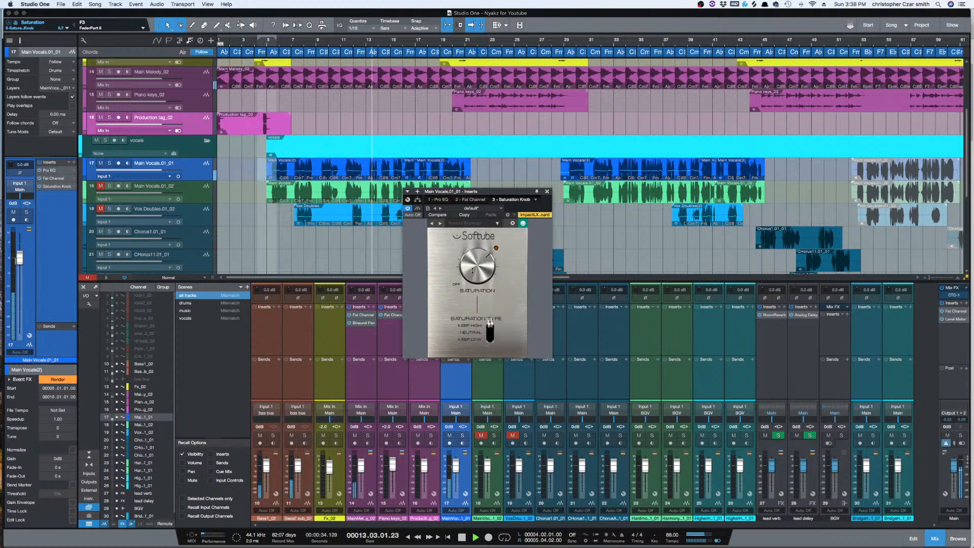
{"action": "left_click_drag", "start_coordinate": [472, 270], "coordinate": [472, 268]}
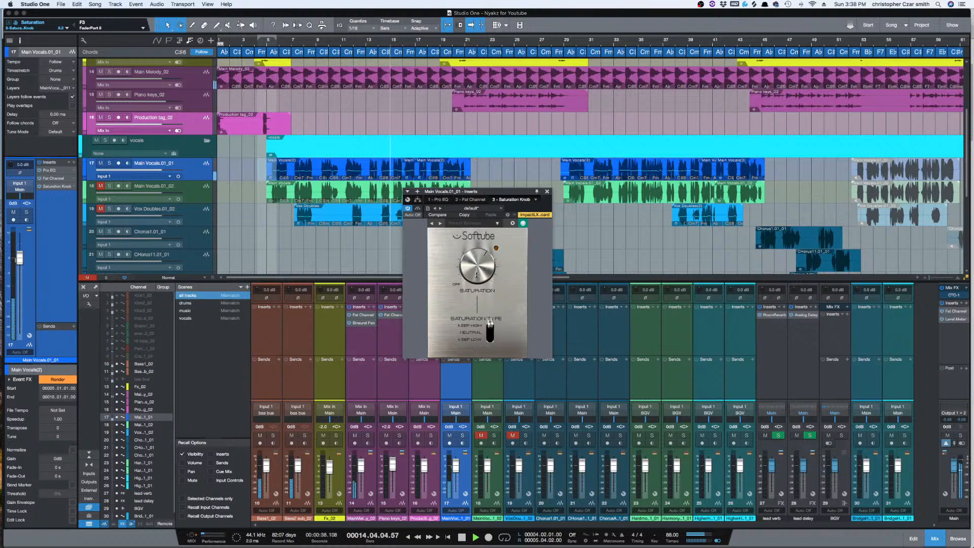
{"action": "left_click_drag", "start_coordinate": [478, 271], "coordinate": [476, 276]}
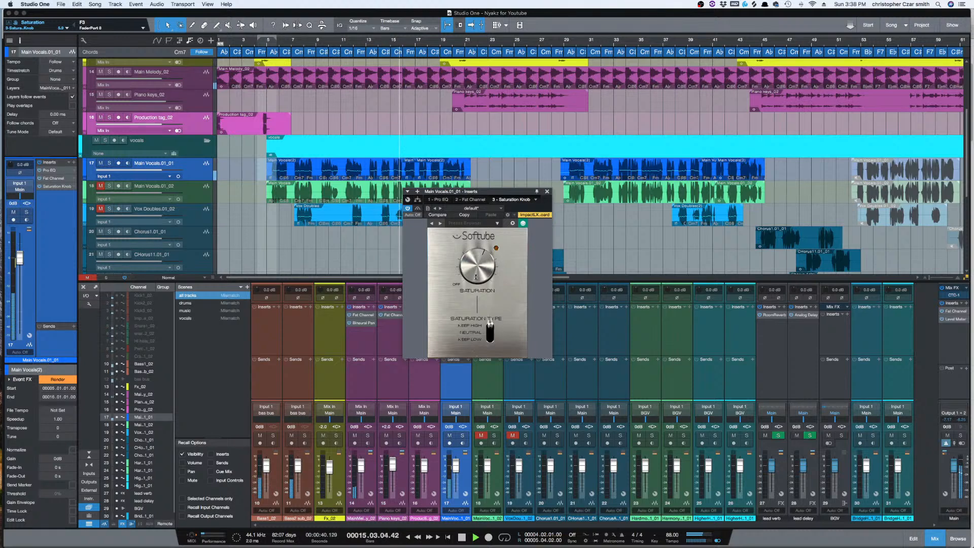
{"action": "key", "text": "space"}
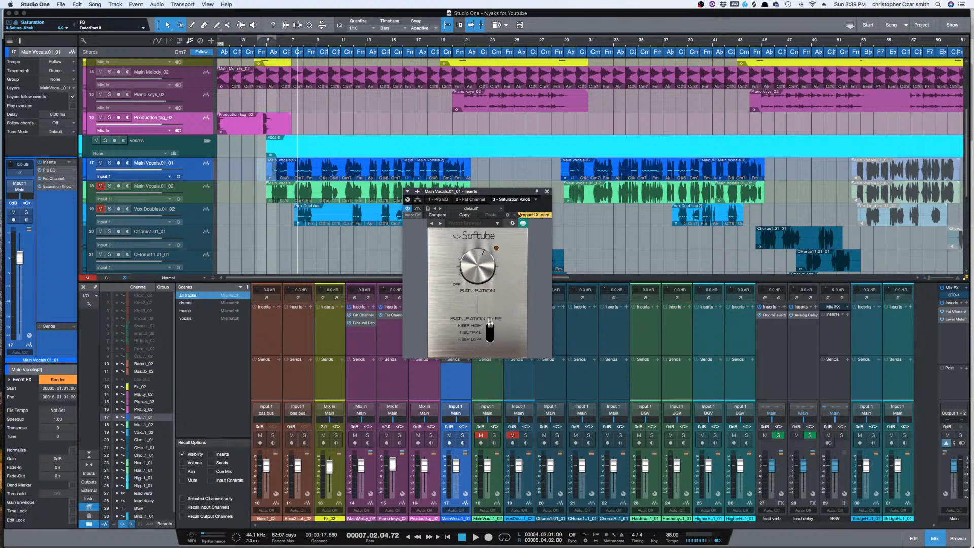
{"action": "left_click", "coordinate": [547, 192]}
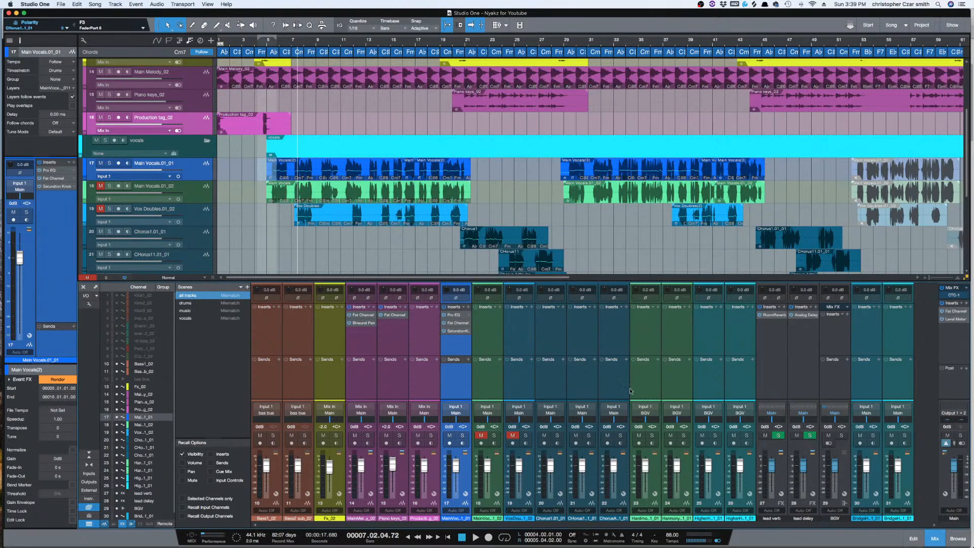
- Inspect the Room Reverb on the lead verb channel and the Analog Delay on the lead delay channel
{"action": "left_click", "coordinate": [774, 315]}
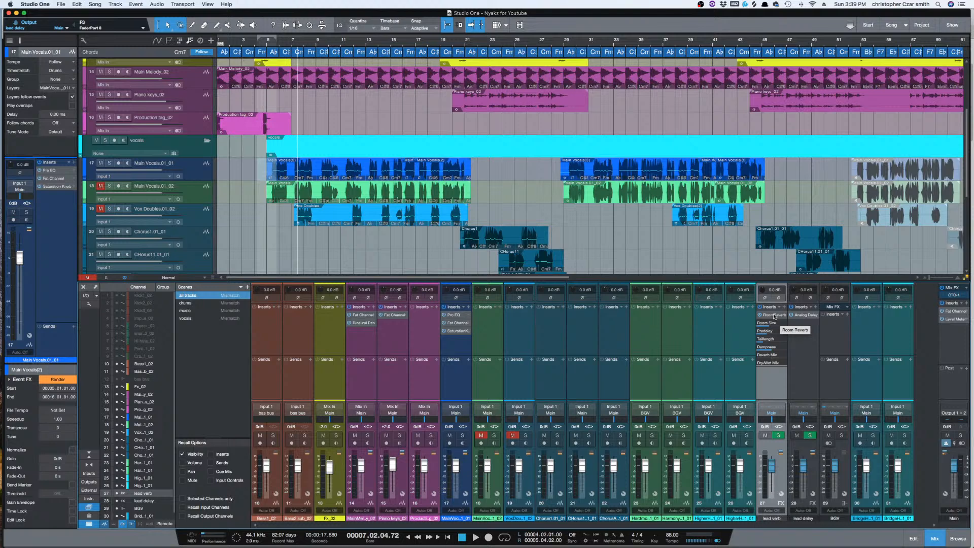
{"action": "left_click", "coordinate": [774, 315]}
{"action": "left_click", "coordinate": [804, 315]}
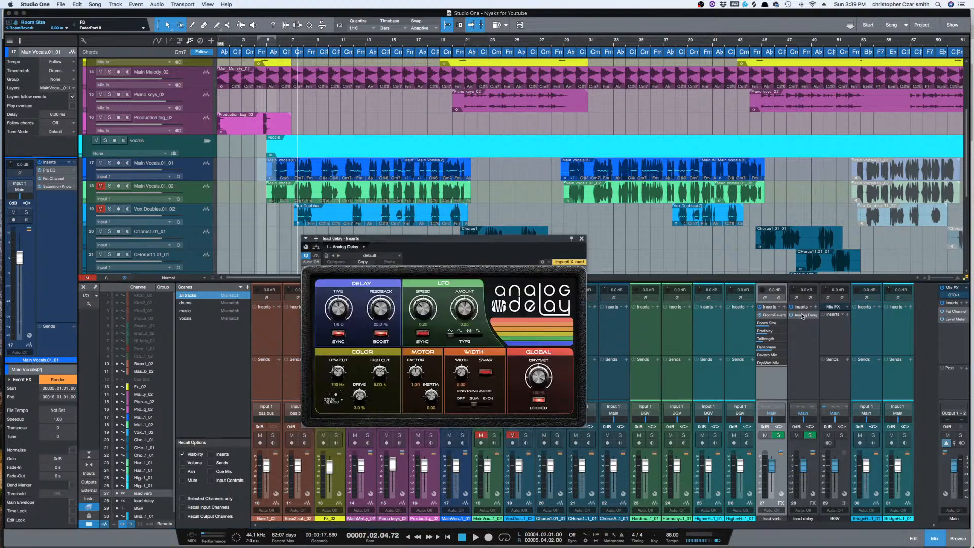
{"action": "left_click", "coordinate": [583, 239]}
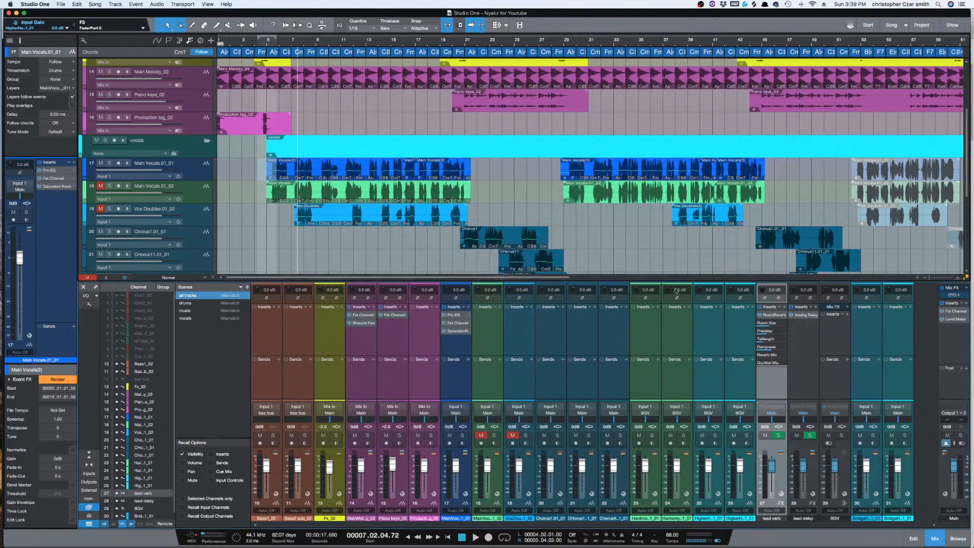
- Check the Room Reverb on the lead verb channel and add a send from the main vocal to lead verb
{"action": "left_click", "coordinate": [774, 315]}
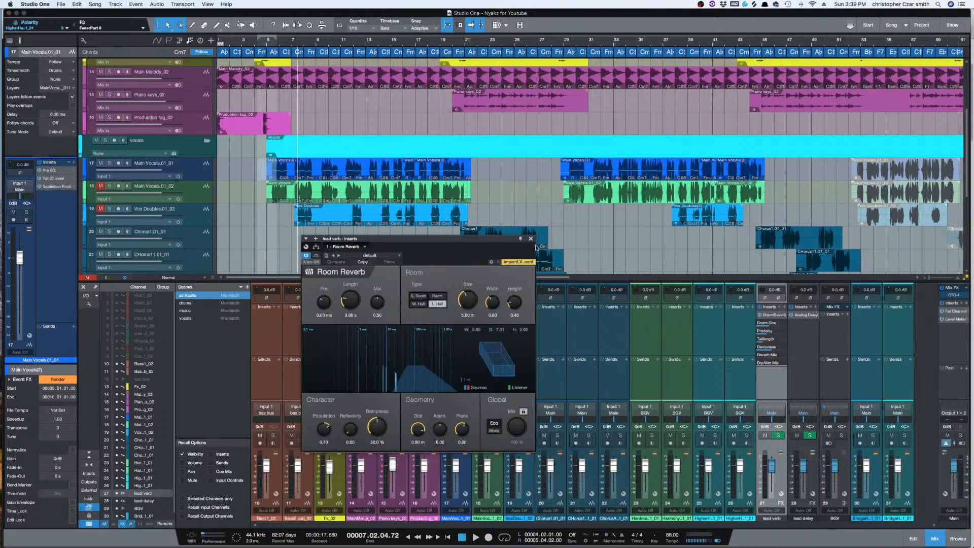
{"action": "left_click", "coordinate": [532, 239]}
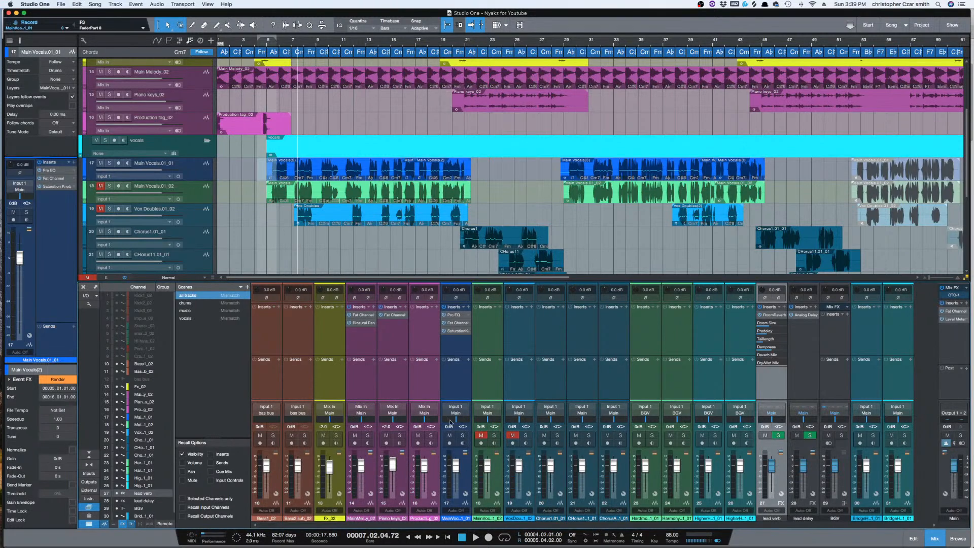
{"action": "left_click", "coordinate": [469, 360]}
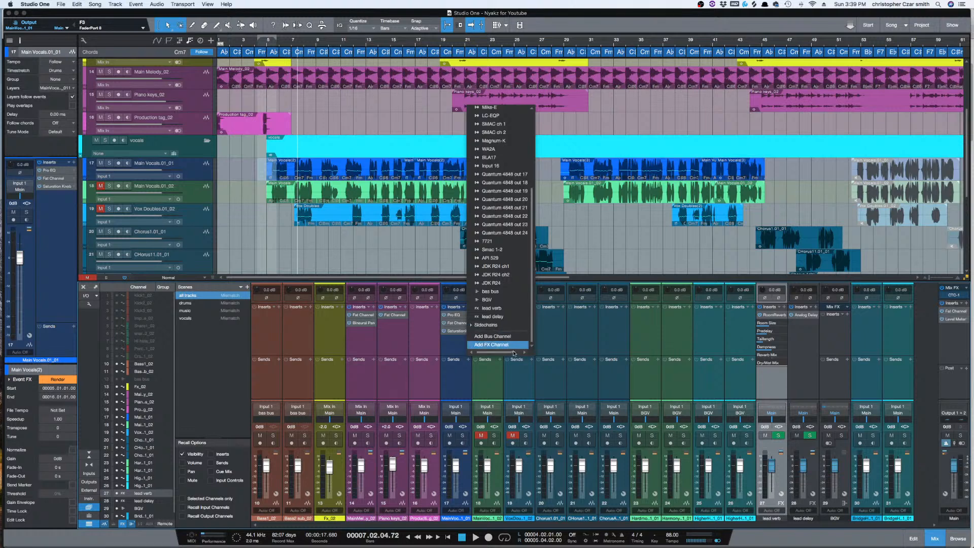
{"action": "left_click", "coordinate": [517, 309]}
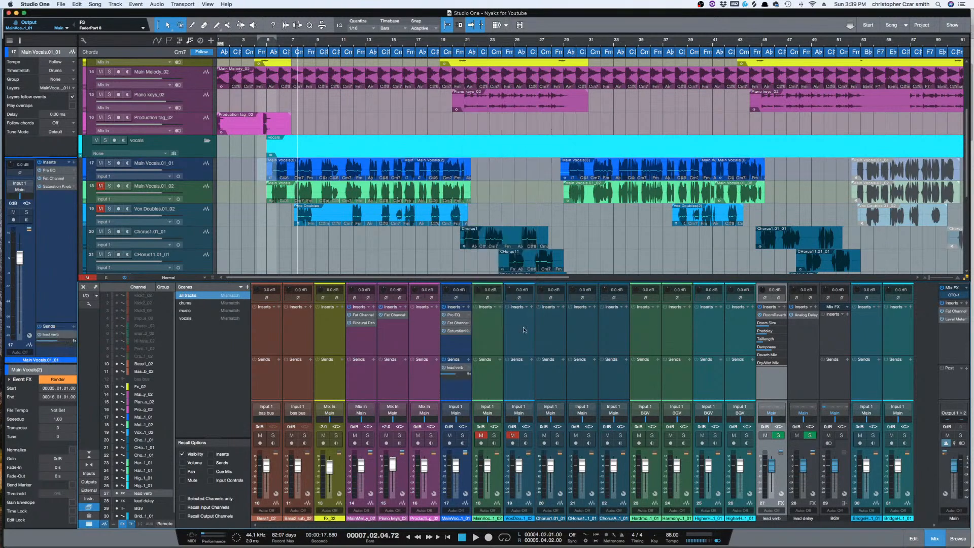
- During playback, set the lead verb's Room Reverb to the Room type with a room size of about 2.95 m
{"action": "key", "text": "space"}
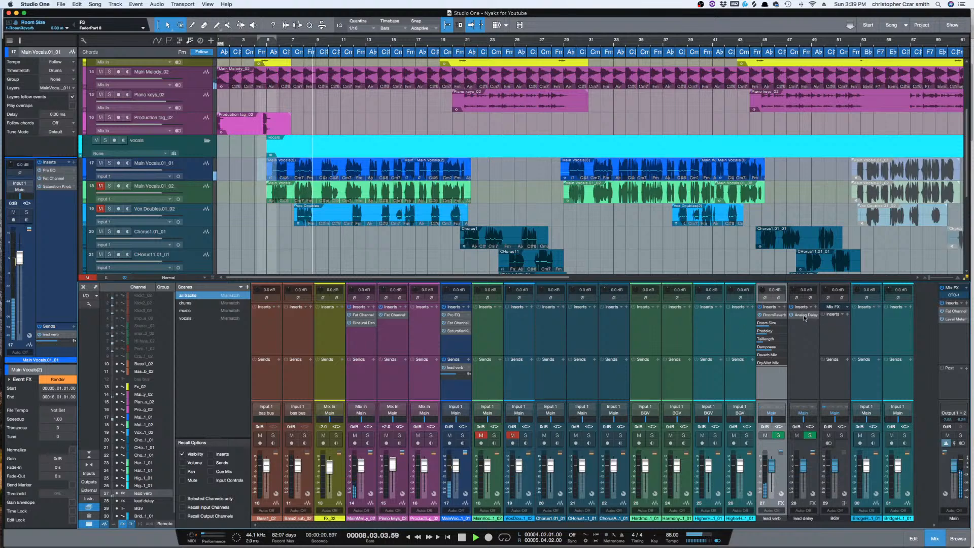
{"action": "left_click", "coordinate": [782, 318]}
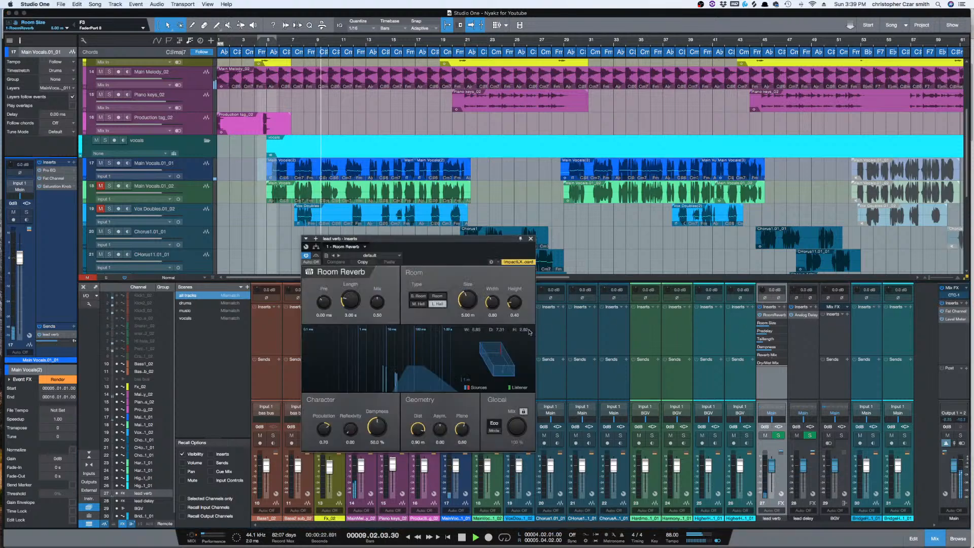
{"action": "left_click", "coordinate": [437, 296]}
{"action": "left_click_drag", "start_coordinate": [468, 299], "coordinate": [467, 306]}
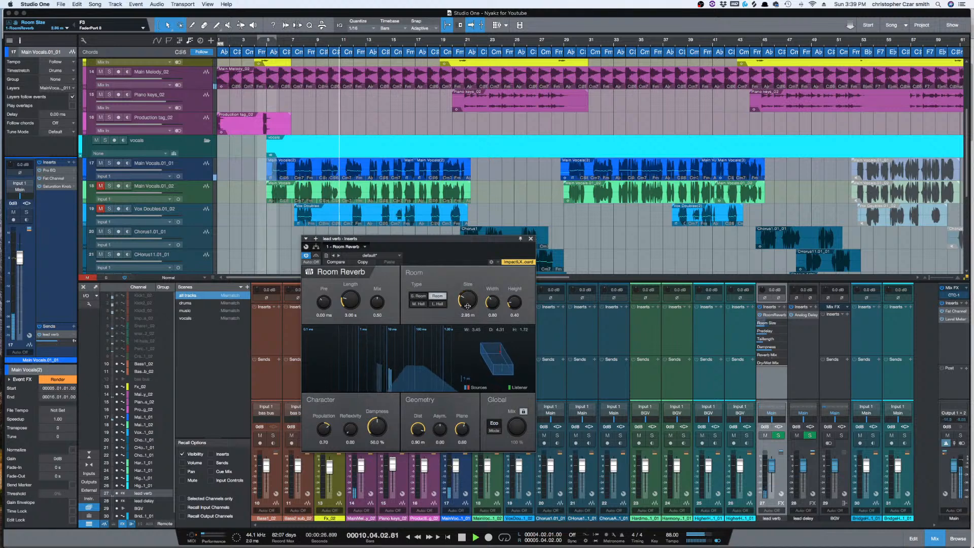
- Shorten the Room Reverb's length to less than one second and add some pre-delay
{"action": "left_click_drag", "start_coordinate": [455, 242], "coordinate": [498, 237]}
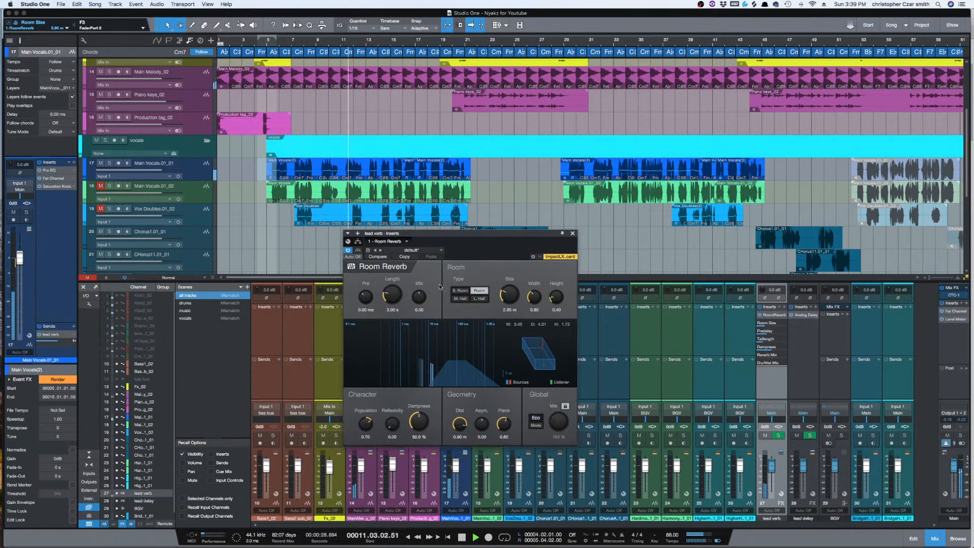
{"action": "left_click_drag", "start_coordinate": [405, 299], "coordinate": [401, 302]}
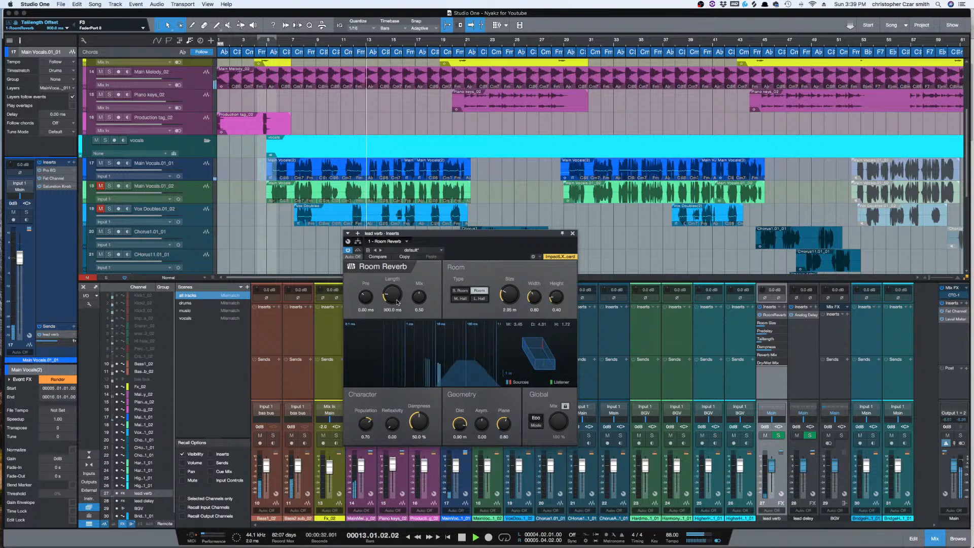
{"action": "left_click_drag", "start_coordinate": [366, 297], "coordinate": [366, 290]}
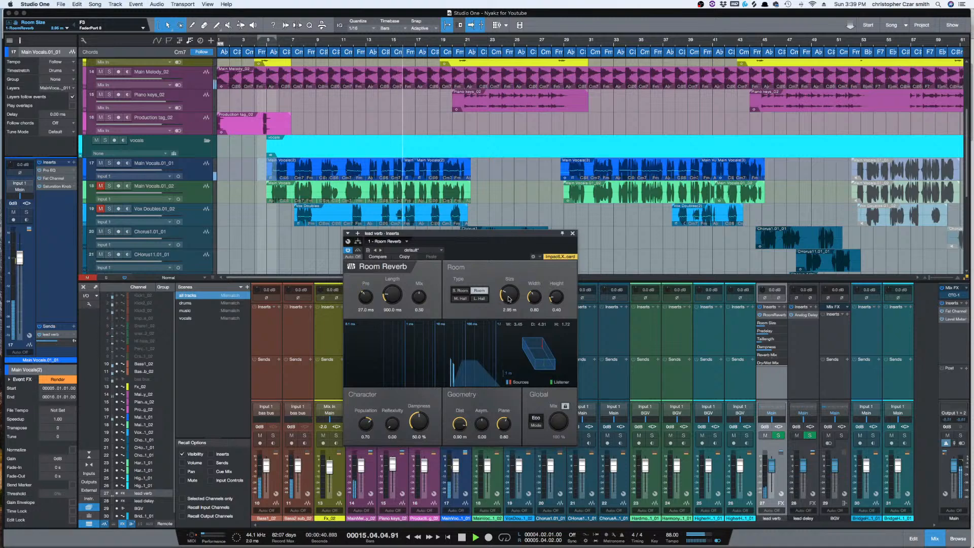
- Fine-tune the reverb room to a size of about 3.01 m, a width of 1.00 and a greater height
{"action": "left_click_drag", "start_coordinate": [512, 298], "coordinate": [508, 296]}
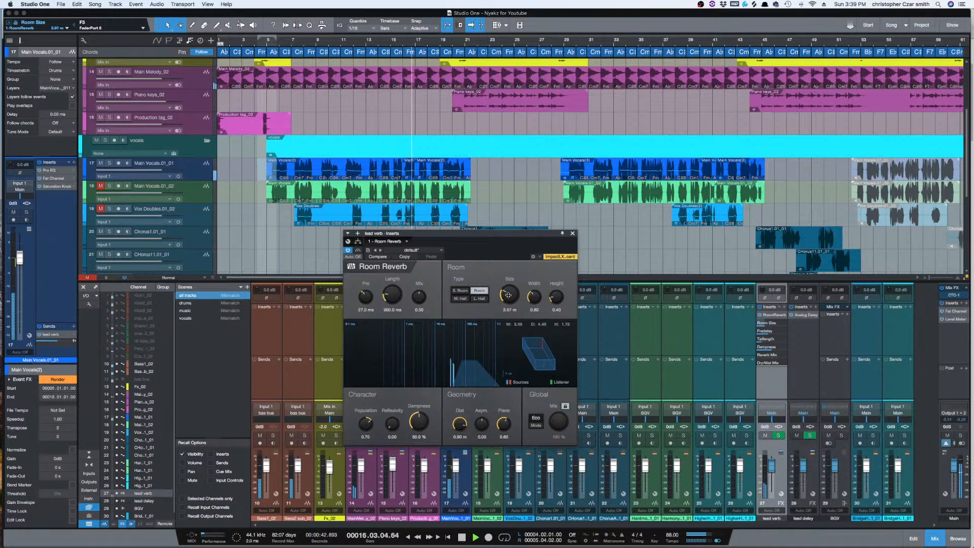
{"action": "left_click_drag", "start_coordinate": [534, 297], "coordinate": [555, 284]}
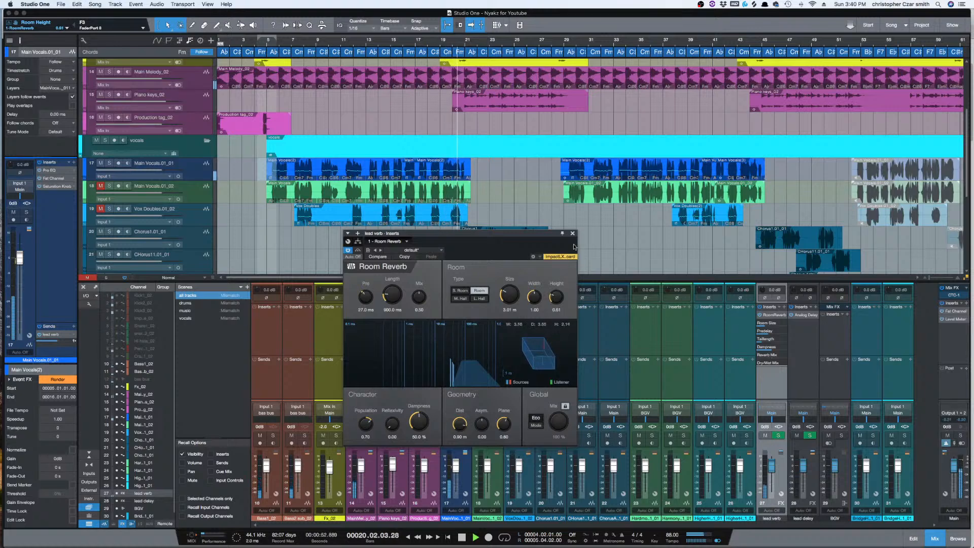
{"action": "left_click", "coordinate": [573, 234]}
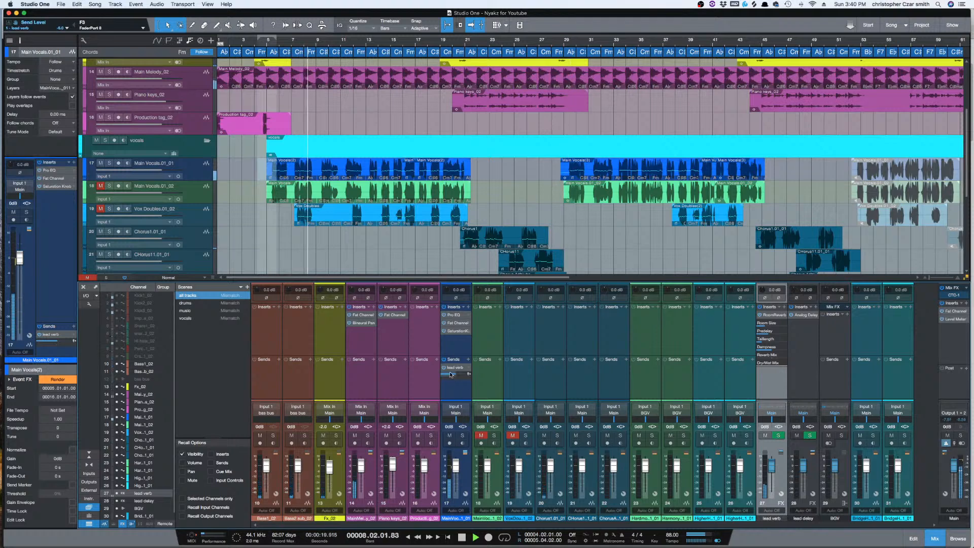
- Balance the main vocal's send level to lead verb during playback, with playback stopped at the end
{"action": "mouse_move", "coordinate": [456, 376]}
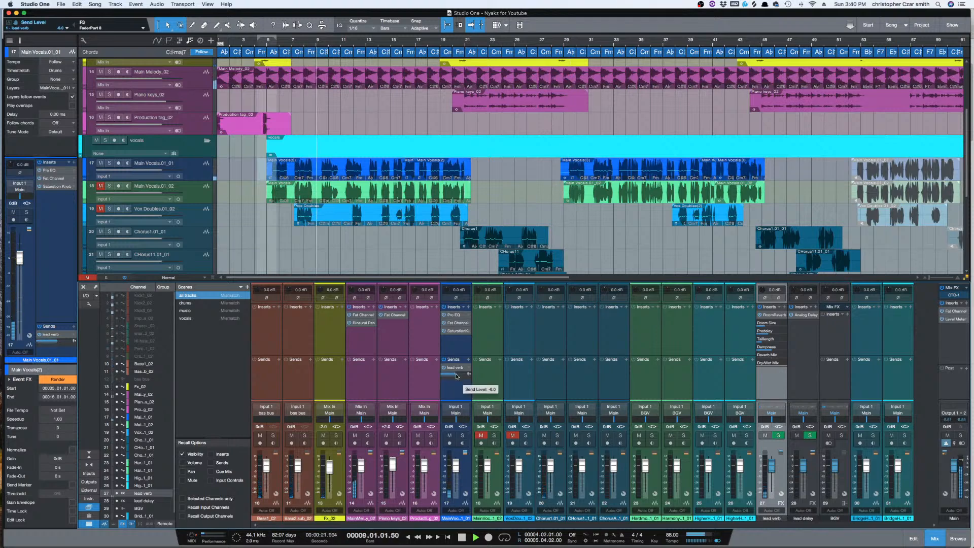
{"action": "left_click_drag", "start_coordinate": [456, 376], "coordinate": [454, 377]}
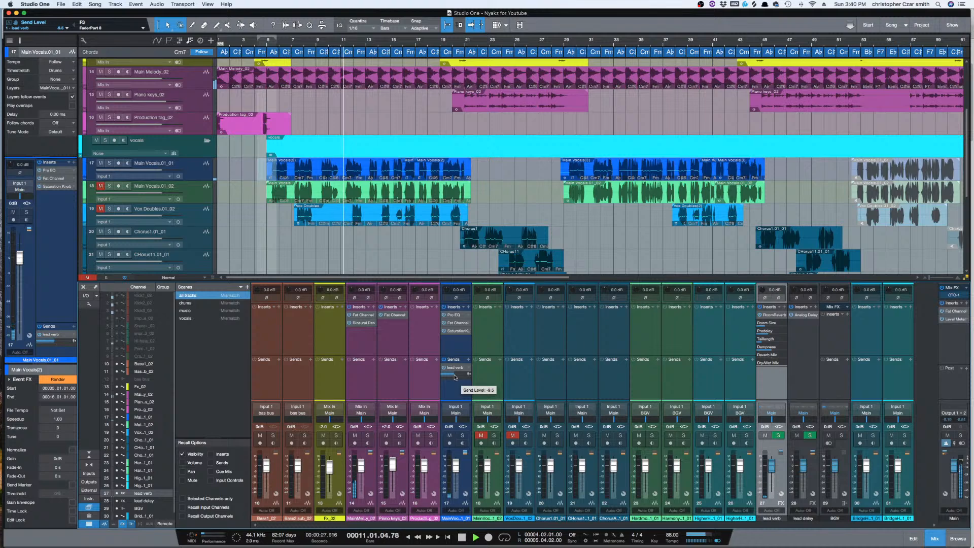
{"action": "left_click_drag", "start_coordinate": [454, 375], "coordinate": [456, 376]}
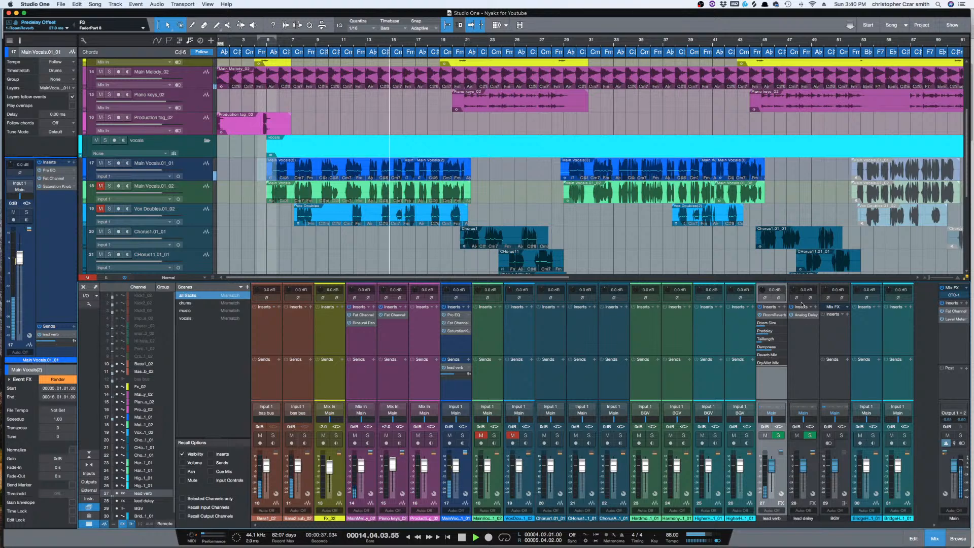
{"action": "key", "text": "space"}
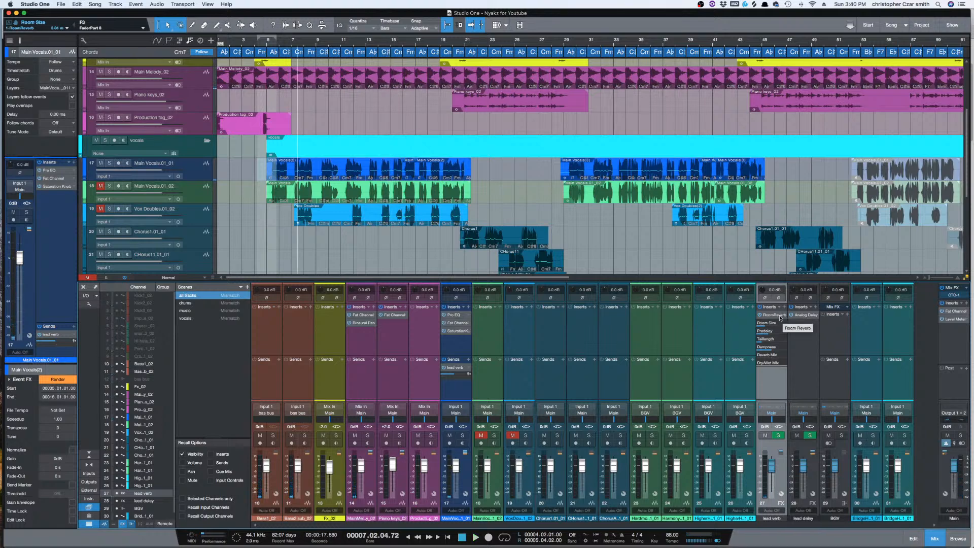
- Collapse the Room Reverb's inline controls and insert a Pro EQ ahead of it on the lead verb channel
{"action": "right_click", "coordinate": [778, 315]}
{"action": "left_click", "coordinate": [782, 331]}
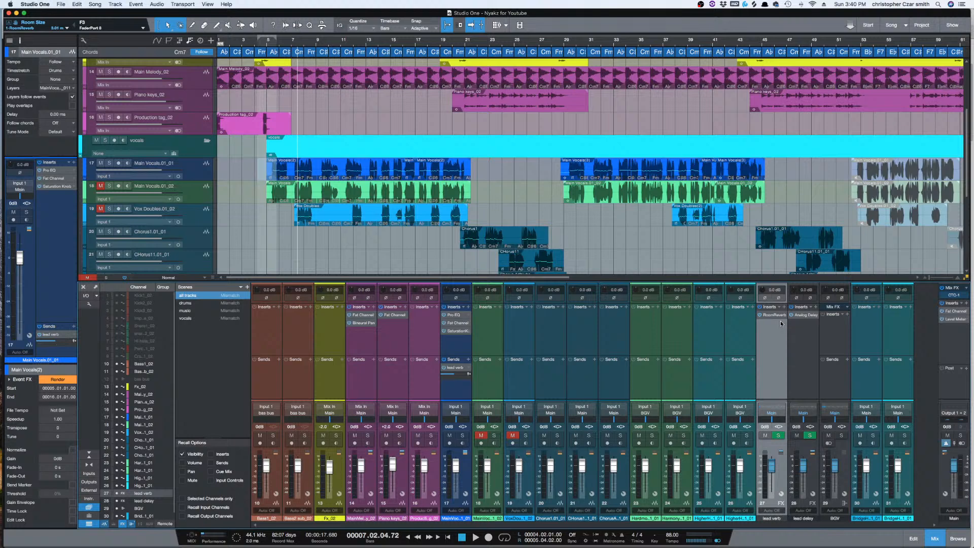
{"action": "left_click", "coordinate": [785, 307]}
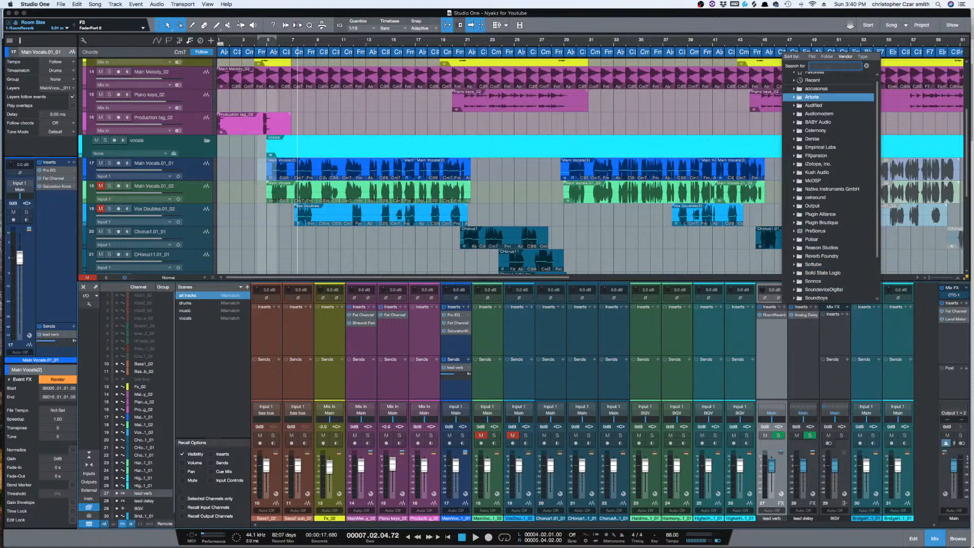
{"action": "type", "text": "pro"}
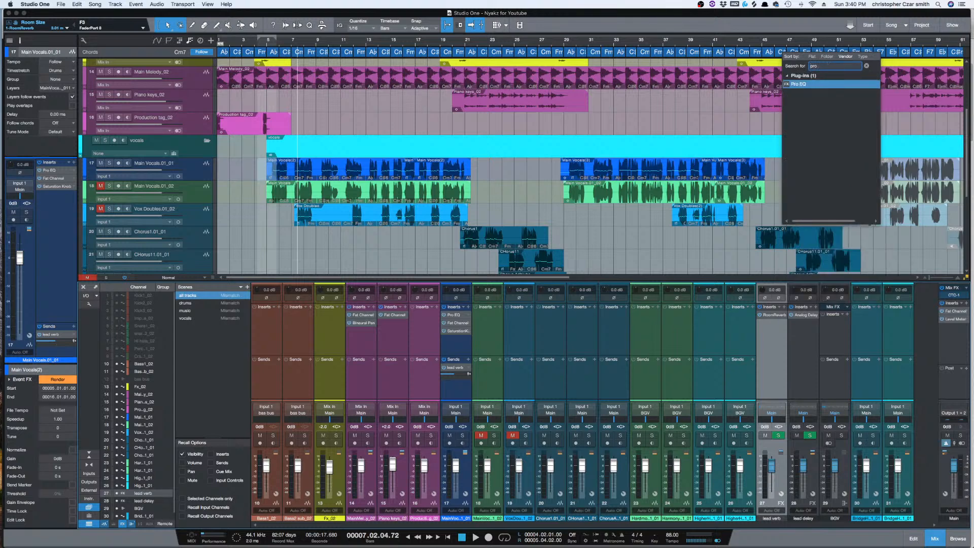
{"action": "key", "text": "Return"}
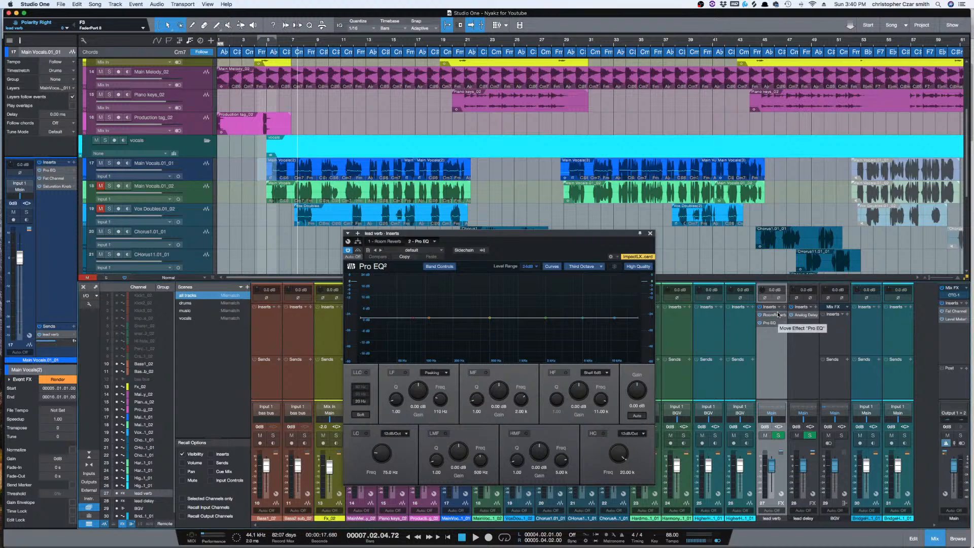
{"action": "left_click_drag", "start_coordinate": [779, 314], "coordinate": [778, 315]}
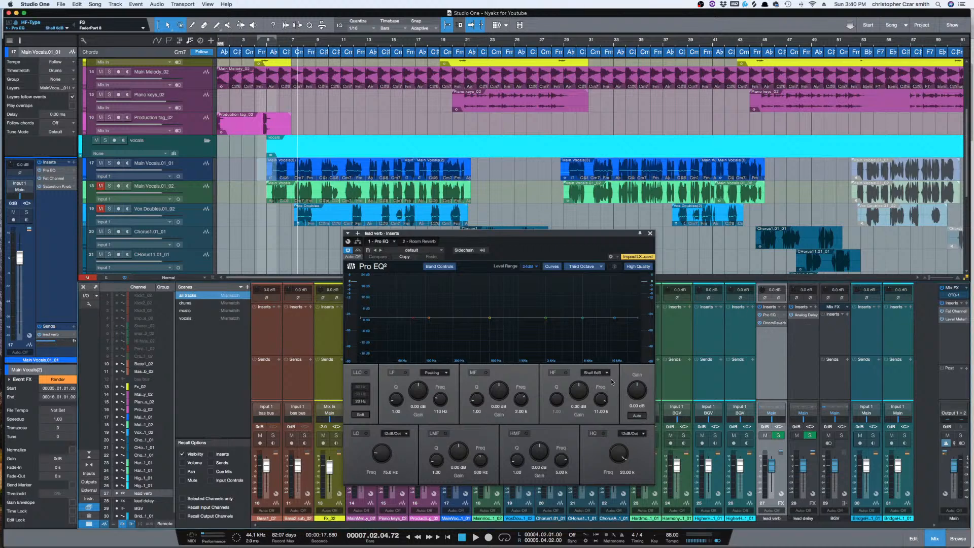
- Enable the Pro EQ's high cut at about 3.44 kHz and move the EQ after the Room Reverb
{"action": "left_click", "coordinate": [604, 434]}
{"action": "left_click_drag", "start_coordinate": [618, 457], "coordinate": [621, 465]}
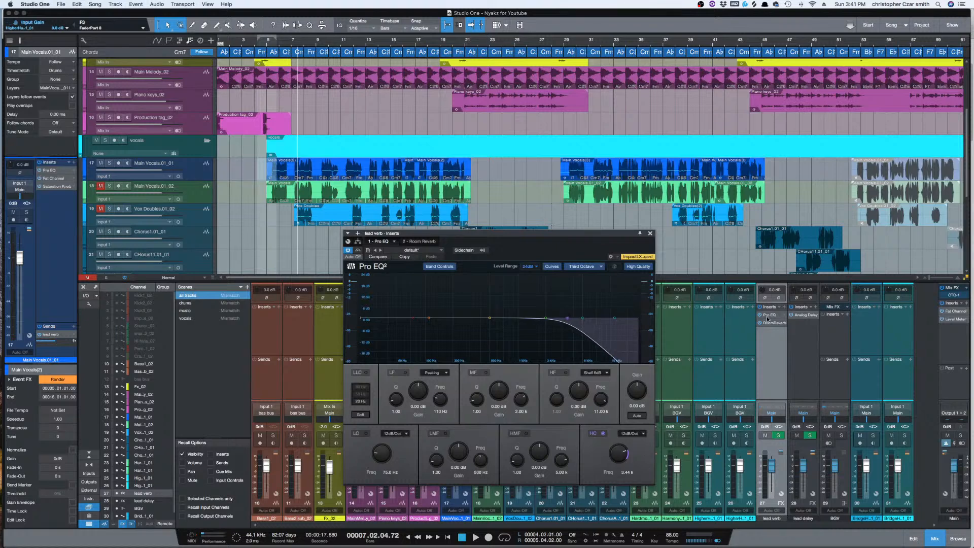
{"action": "left_click_drag", "start_coordinate": [771, 318], "coordinate": [779, 328]}
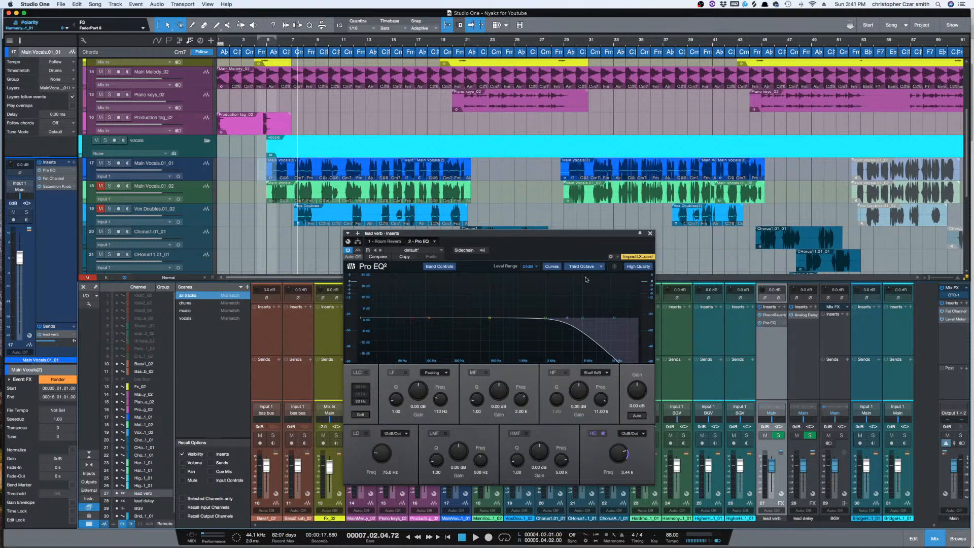
{"action": "left_click", "coordinate": [651, 234]}
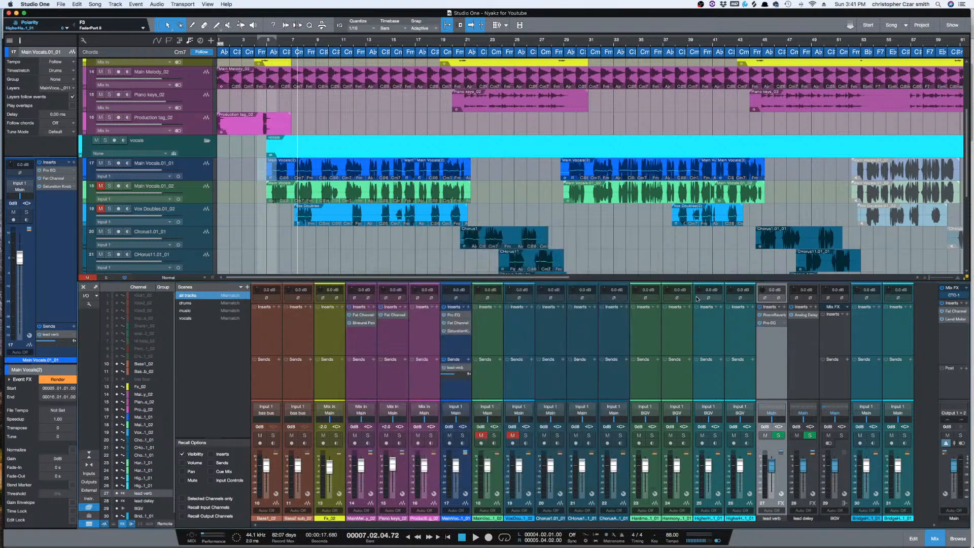
- Replay the vocal from about bar 7 to hear the filtered reverb, and review the lead verb's Pro EQ
{"action": "key", "text": "space"}
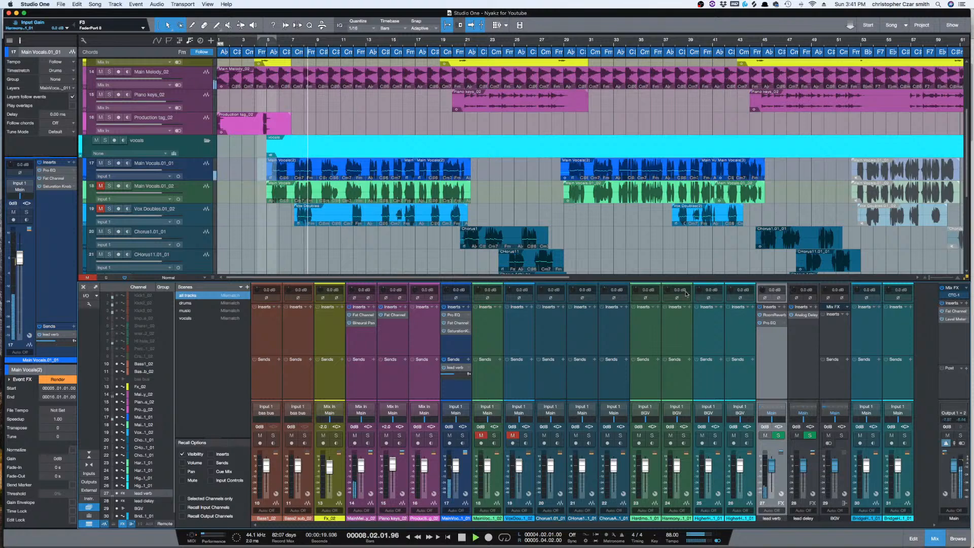
{"action": "left_click", "coordinate": [776, 324]}
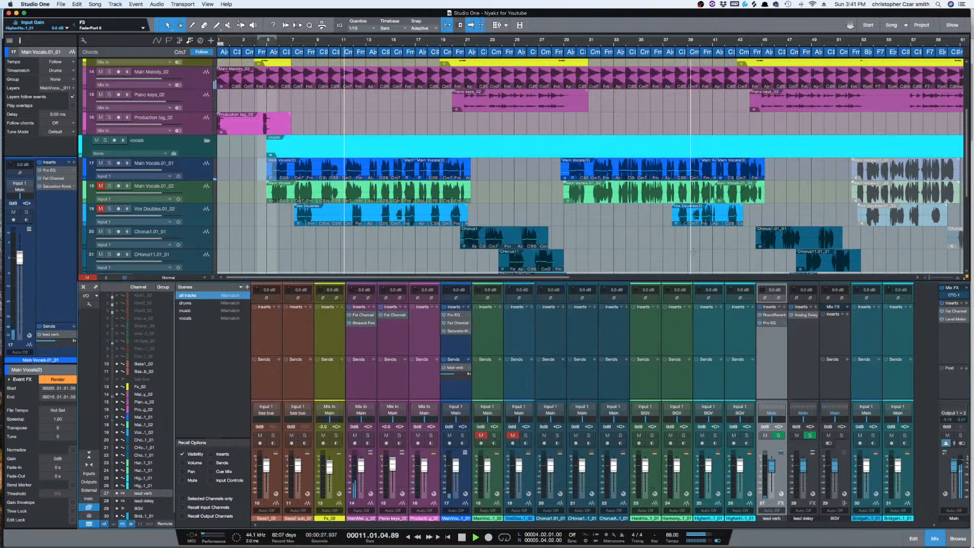
{"action": "left_click", "coordinate": [651, 234]}
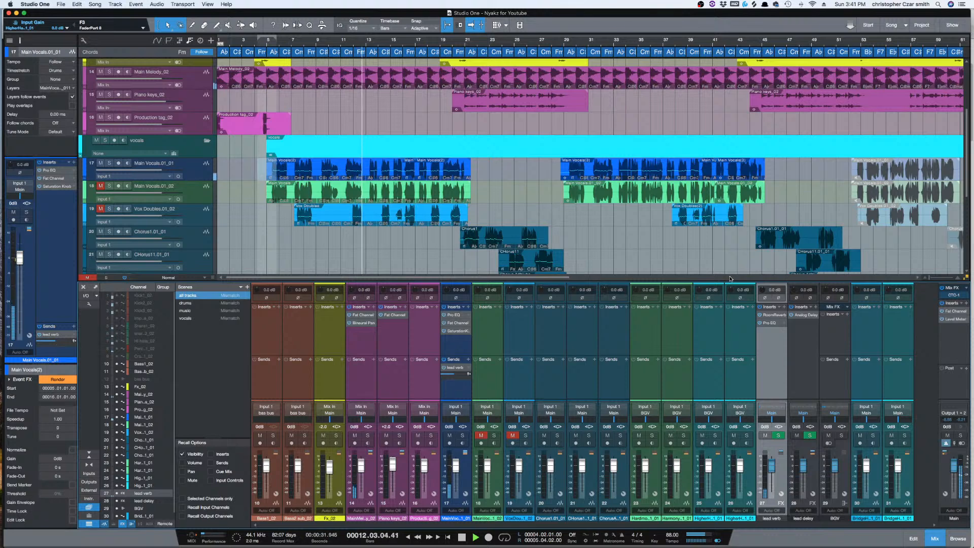
{"action": "key", "text": "e"}
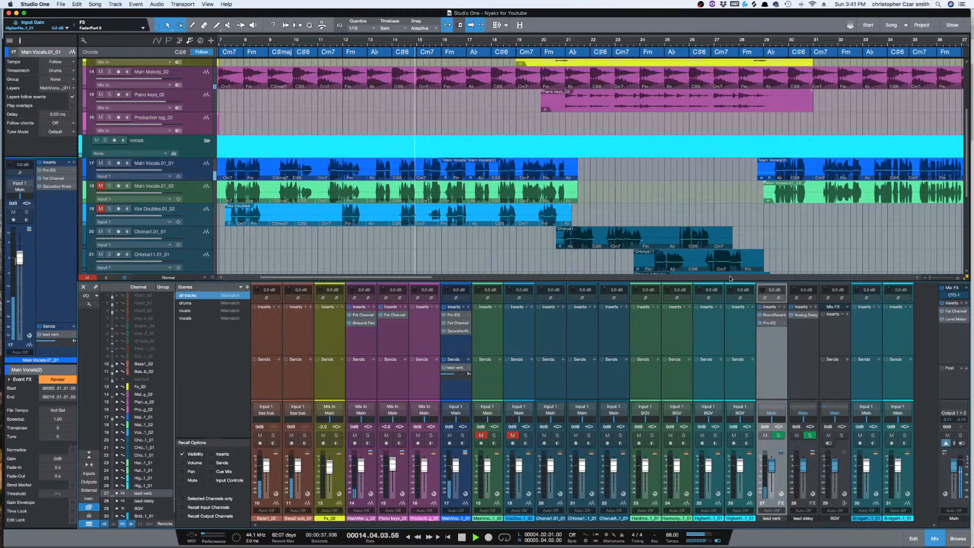
{"action": "key", "text": "space"}
{"action": "key", "text": "w"}
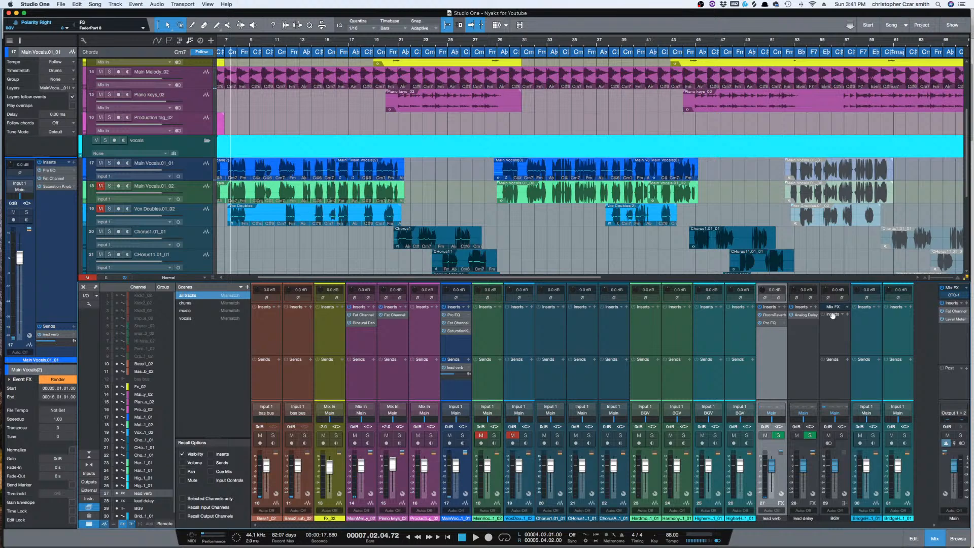
- Add a second send from the main vocal to the lead delay channel
{"action": "left_click", "coordinate": [468, 367]}
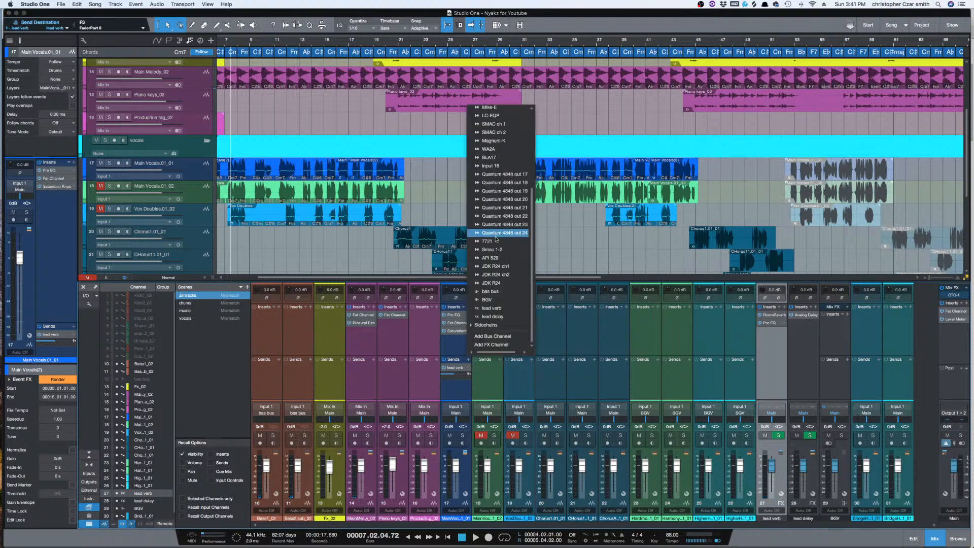
{"action": "left_click", "coordinate": [493, 317]}
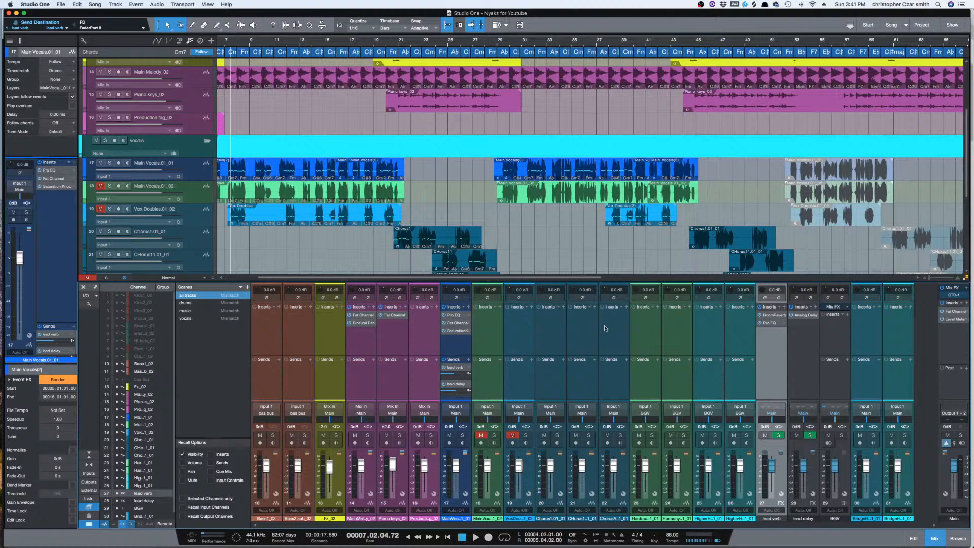
- Lower the feedback of the lead delay's Analog Delay to about 7% and start playback to hear it
{"action": "left_click", "coordinate": [806, 316]}
{"action": "left_click_drag", "start_coordinate": [467, 243], "coordinate": [549, 219]}
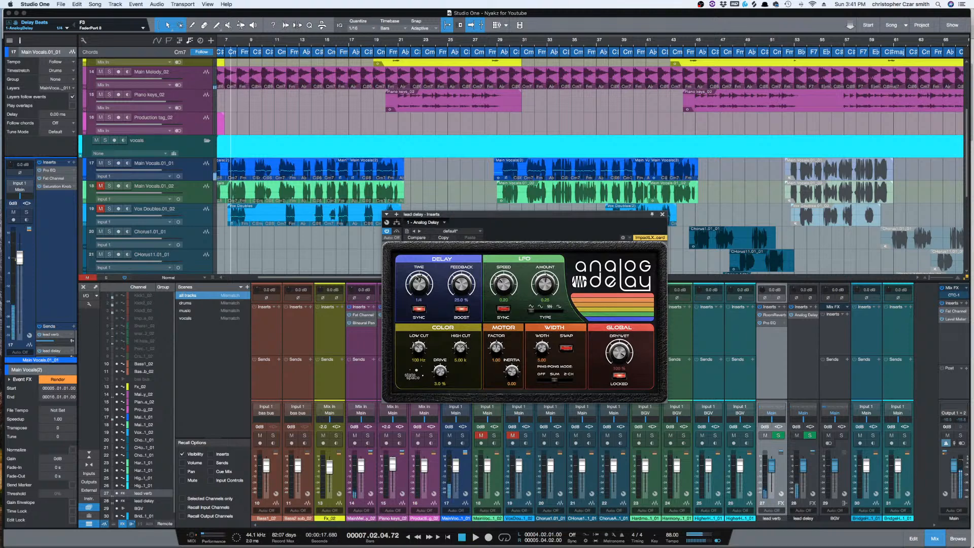
{"action": "left_click_drag", "start_coordinate": [526, 215], "coordinate": [597, 179]}
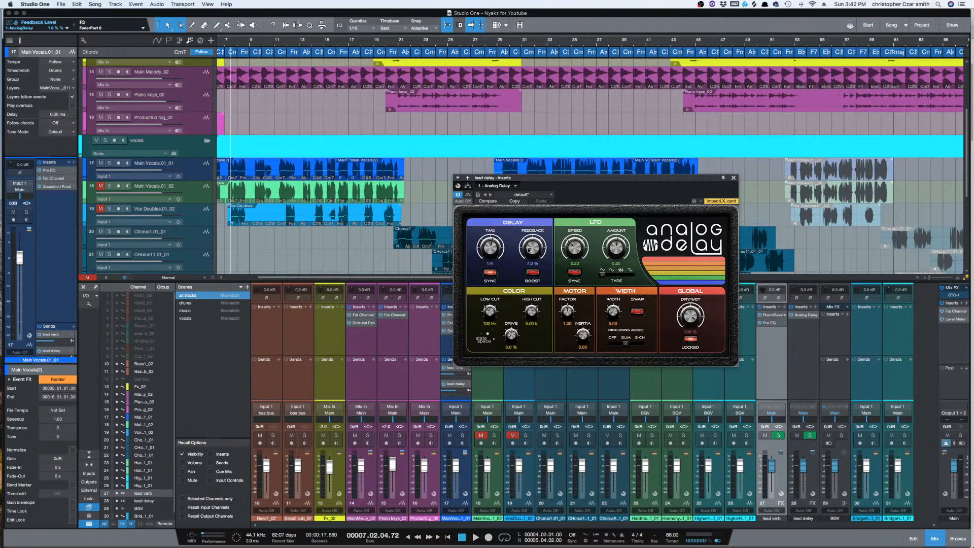
{"action": "key", "text": "space"}
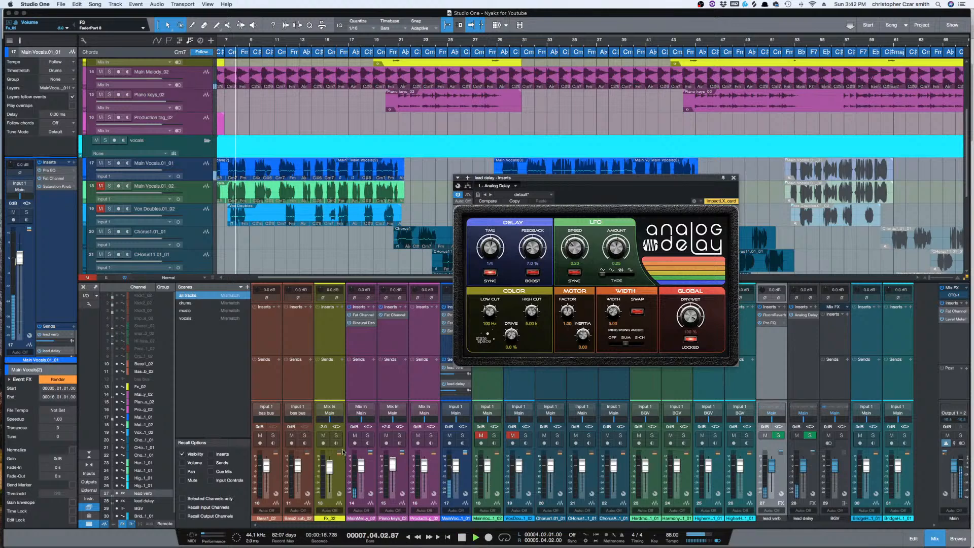
- Try the lead delay's Analog Delay with a 210 Hz low cut and 17% feedback, adjusting the main vocal's delay send during playback
{"action": "left_click_drag", "start_coordinate": [599, 177], "coordinate": [676, 165]}
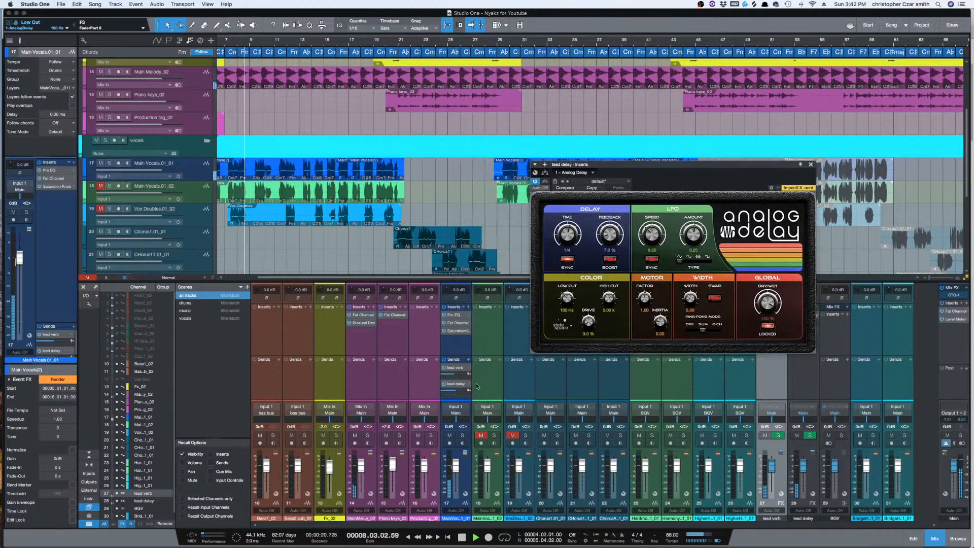
{"action": "left_click_drag", "start_coordinate": [455, 391], "coordinate": [452, 393]}
{"action": "left_click_drag", "start_coordinate": [609, 235], "coordinate": [608, 242]}
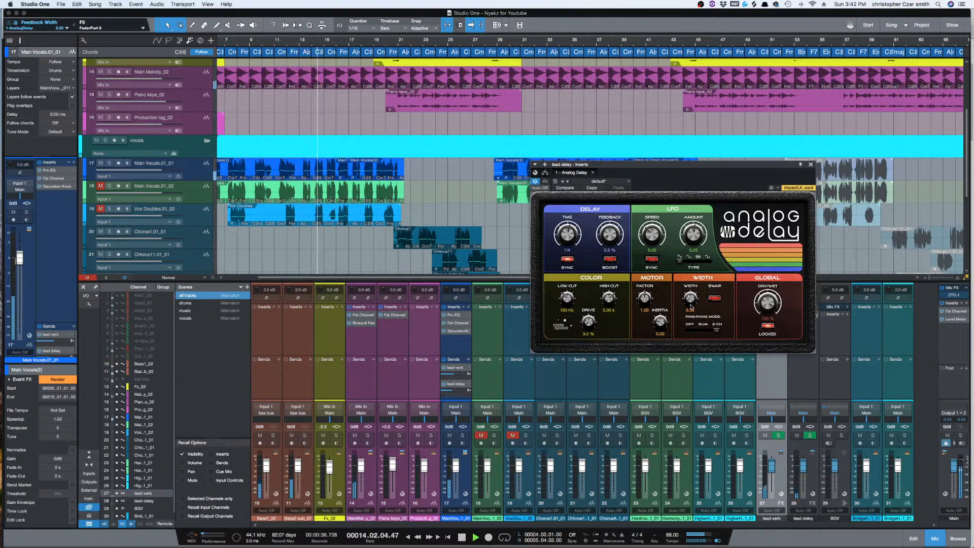
{"action": "left_click_drag", "start_coordinate": [567, 298], "coordinate": [569, 287]}
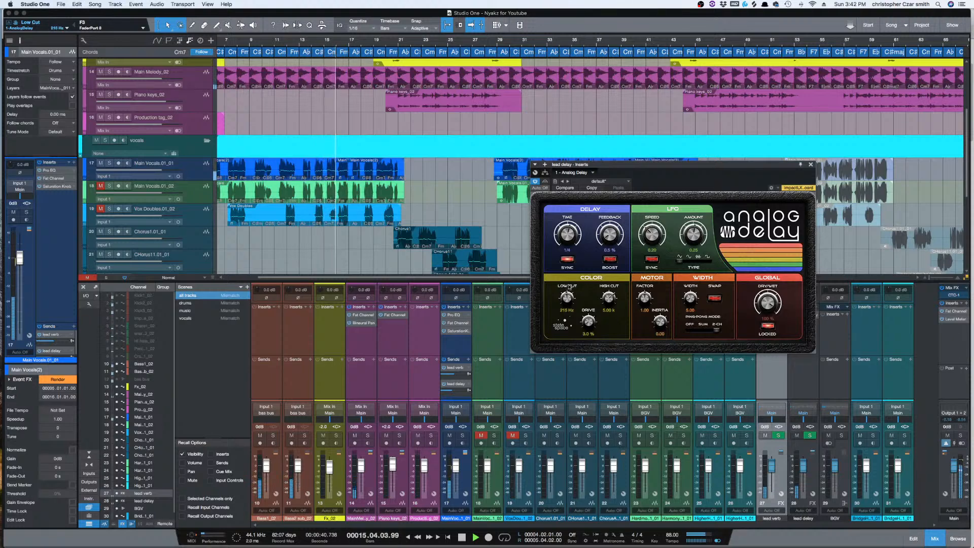
{"action": "key", "text": "space"}
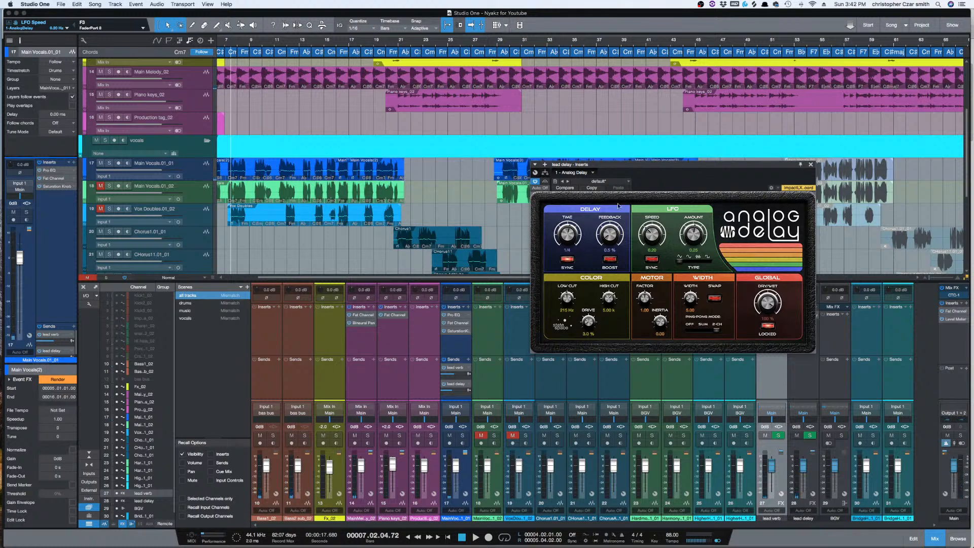
{"action": "left_click_drag", "start_coordinate": [613, 236], "coordinate": [609, 227]}
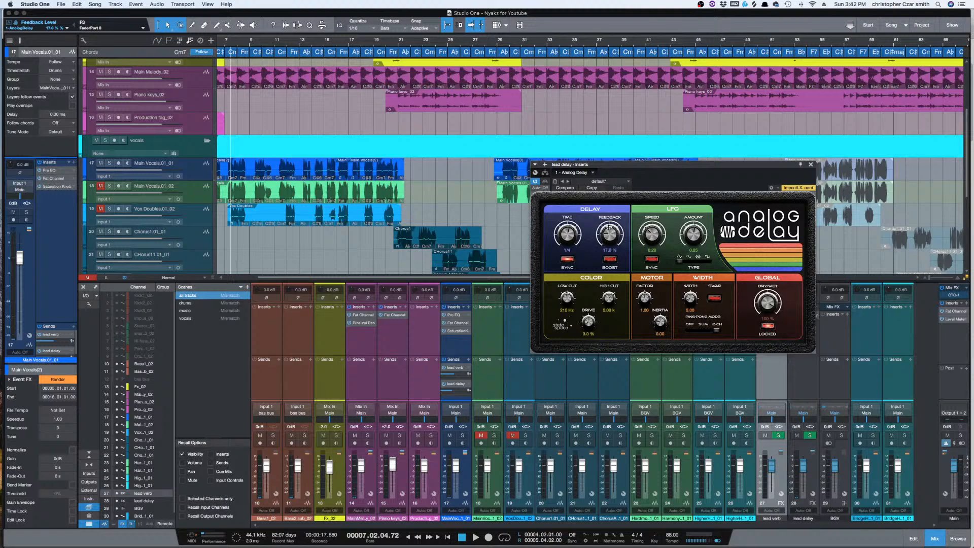
- Replace the Analog Delay on the lead delay channel with a fresh instance of the same plug-in
{"action": "left_click", "coordinate": [811, 164]}
{"action": "right_click", "coordinate": [814, 315]}
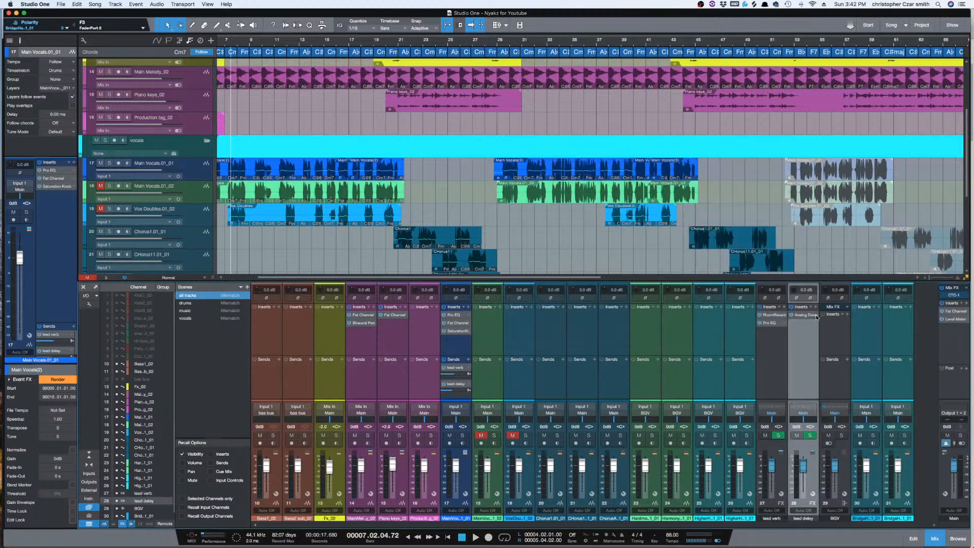
{"action": "left_click", "coordinate": [830, 395]}
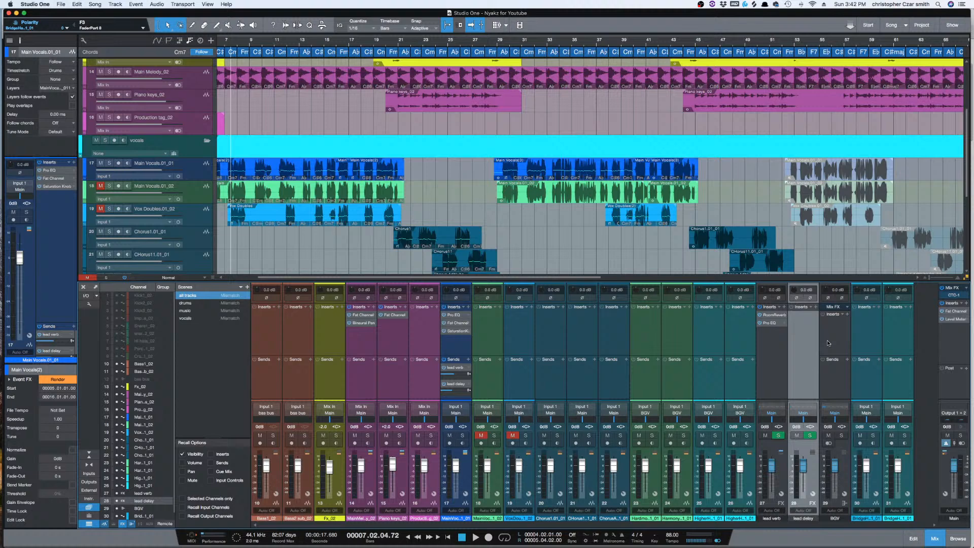
{"action": "left_click", "coordinate": [816, 307]}
{"action": "type", "text": "a"}
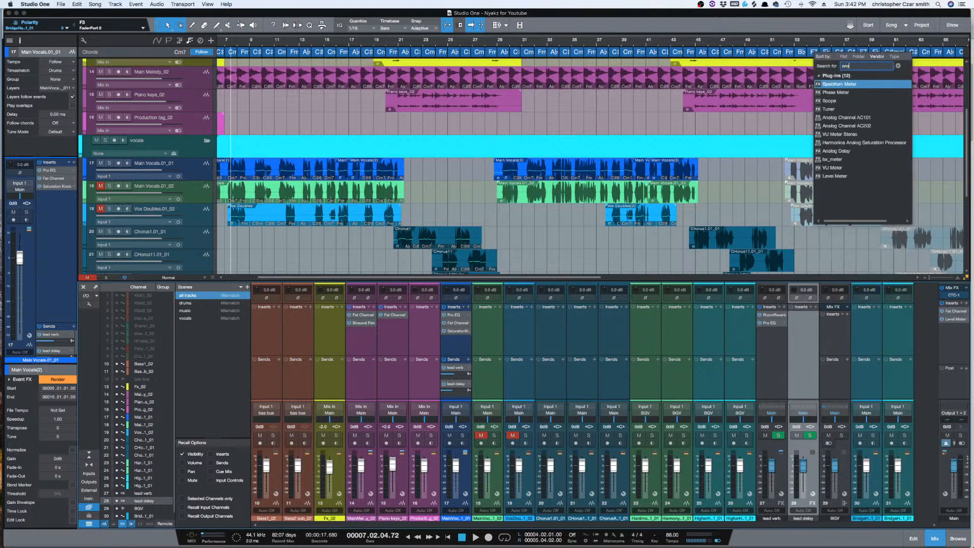
{"action": "type", "text": "bna"}
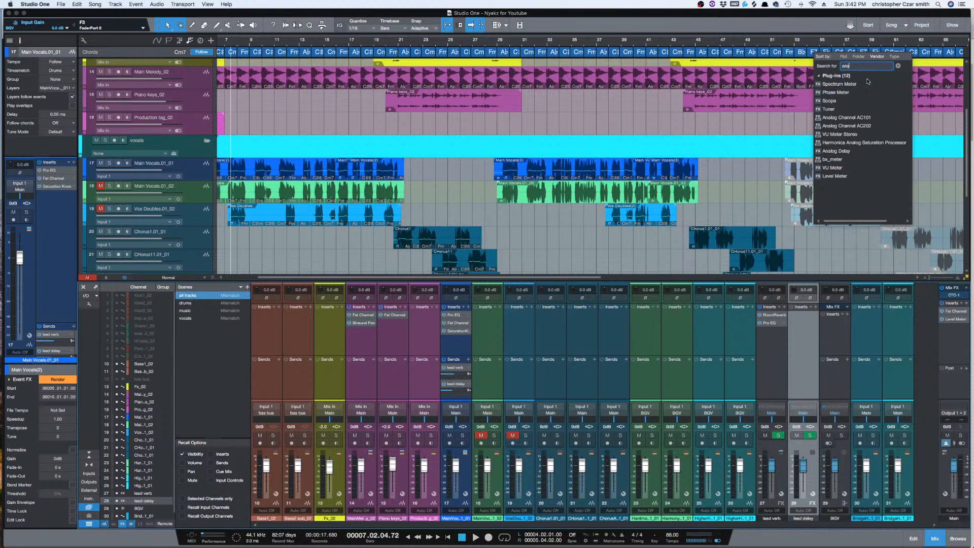
{"action": "left_click", "coordinate": [837, 151]}
- Lower the new delay's feedback to about 4.5%, raise its low cut and reduce the main vocal's delay send during playback
{"action": "left_click_drag", "start_coordinate": [610, 233], "coordinate": [609, 248]}
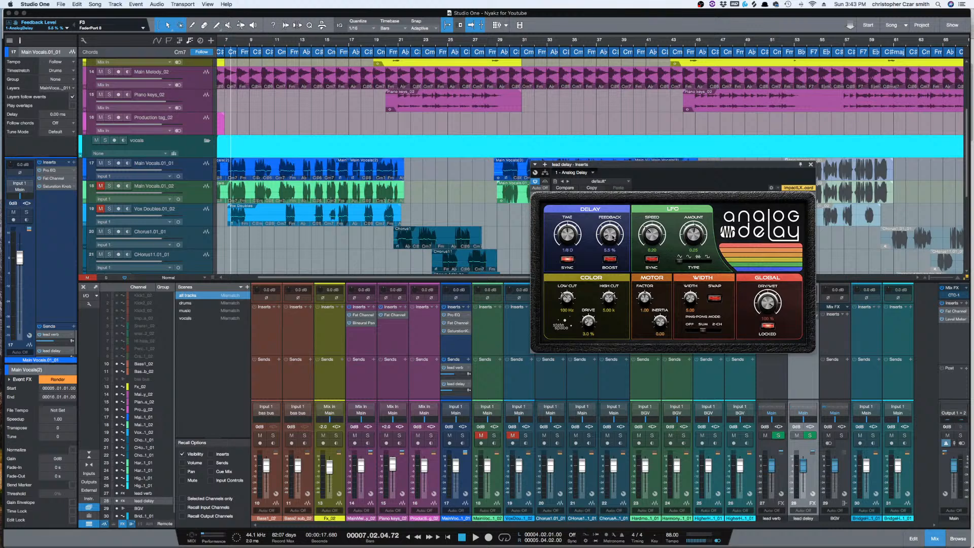
{"action": "key", "text": "space"}
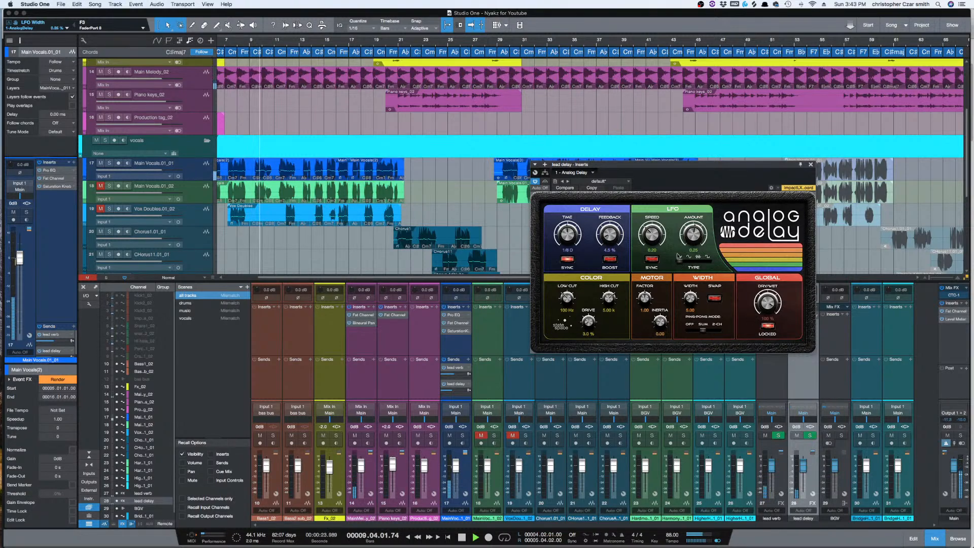
{"action": "left_click_drag", "start_coordinate": [566, 298], "coordinate": [568, 281]}
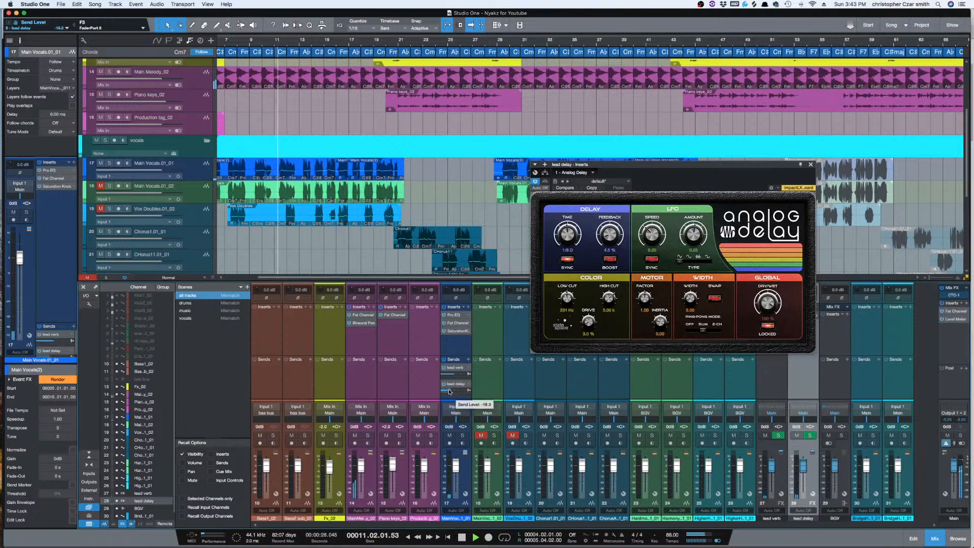
{"action": "left_click_drag", "start_coordinate": [451, 392], "coordinate": [446, 393]}
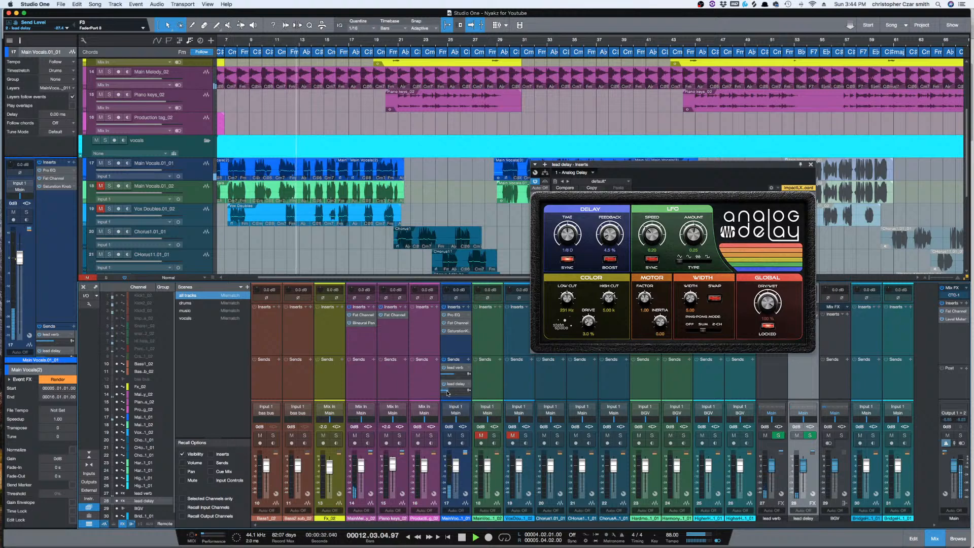
{"action": "key", "text": "space"}
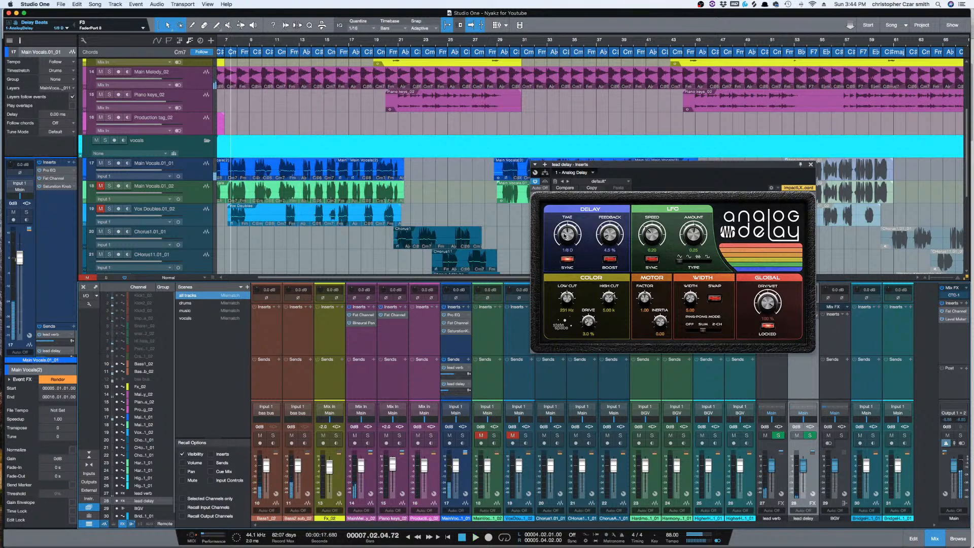
- Set the delay time to 1/4 and rebalance the main vocal's lead delay send while listening
{"action": "left_click_drag", "start_coordinate": [565, 237], "coordinate": [563, 234]}
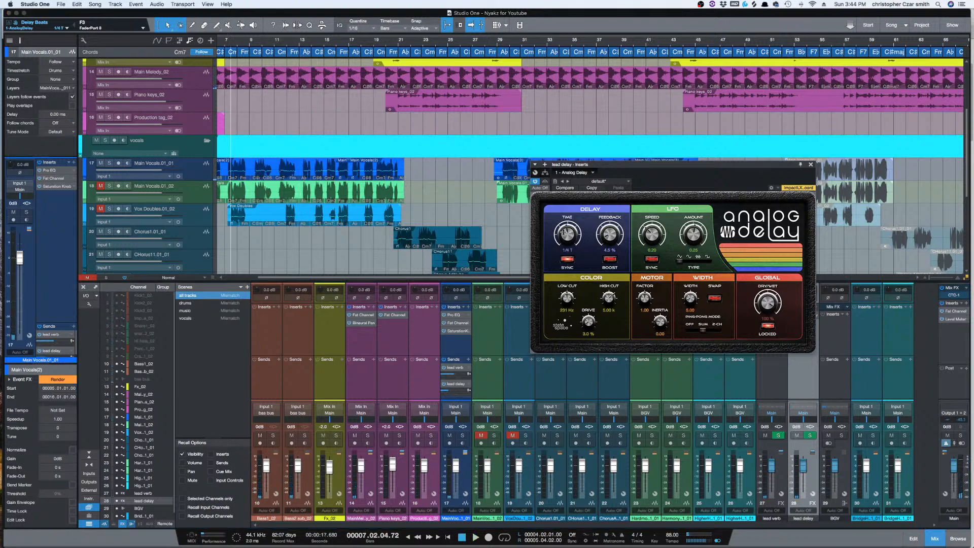
{"action": "key", "text": "space"}
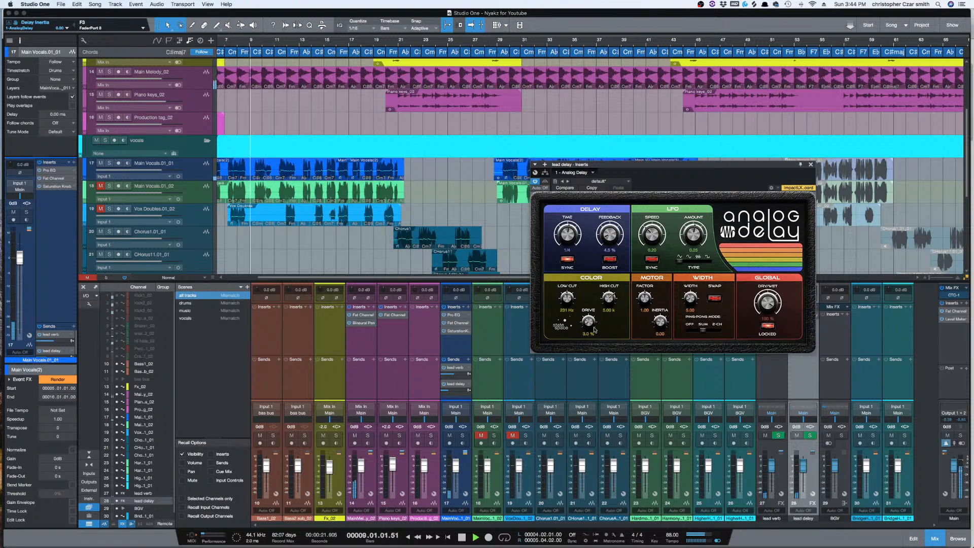
{"action": "left_click_drag", "start_coordinate": [448, 391], "coordinate": [453, 394]}
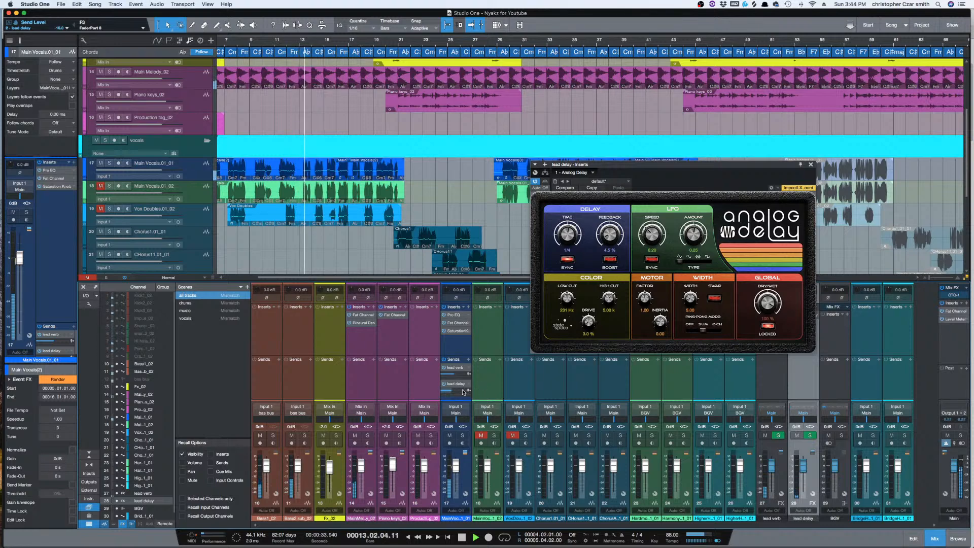
{"action": "left_click_drag", "start_coordinate": [455, 392], "coordinate": [448, 393]}
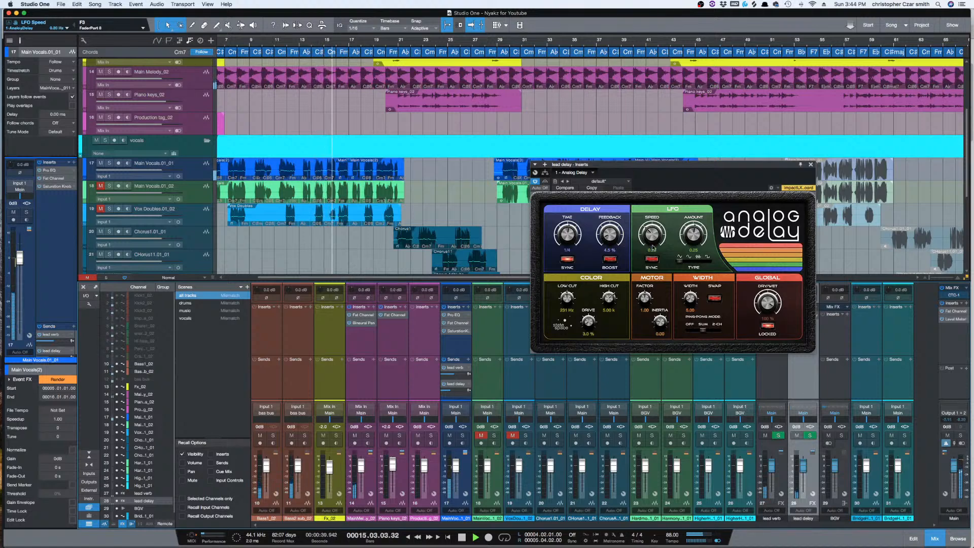
- Try the delay with a motor factor of 2.00, more drive and an inertia of 0.54, and replay the vocal
{"action": "mouse_move", "coordinate": [644, 298]}
{"action": "left_mouse_down"}
{"action": "mouse_move", "coordinate": [645, 311]}
{"action": "mouse_move", "coordinate": [595, 310]}
{"action": "mouse_move", "coordinate": [643, 296]}
{"action": "left_mouse_up"}
{"action": "left_click_drag", "start_coordinate": [588, 321], "coordinate": [587, 319]}
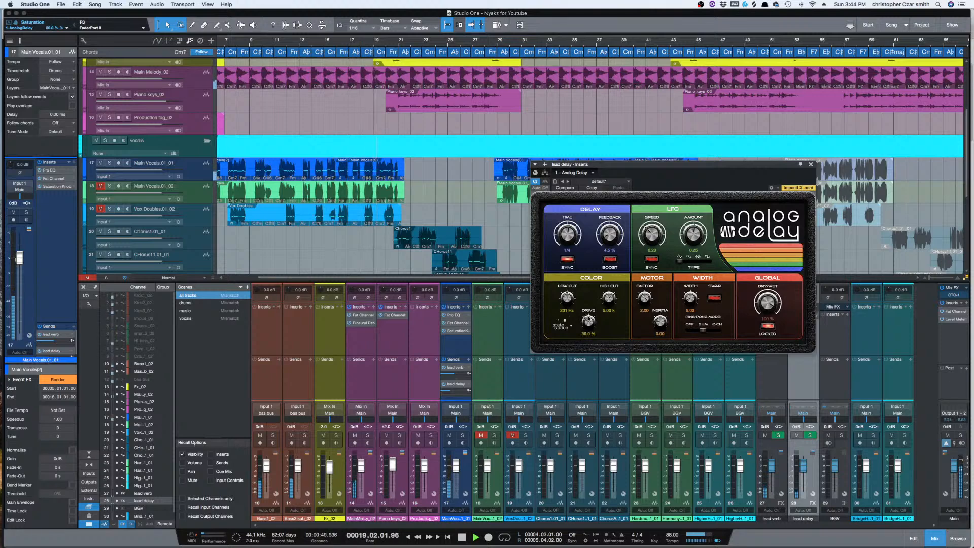
{"action": "left_click_drag", "start_coordinate": [661, 321], "coordinate": [666, 285]}
{"action": "key", "text": "space"}
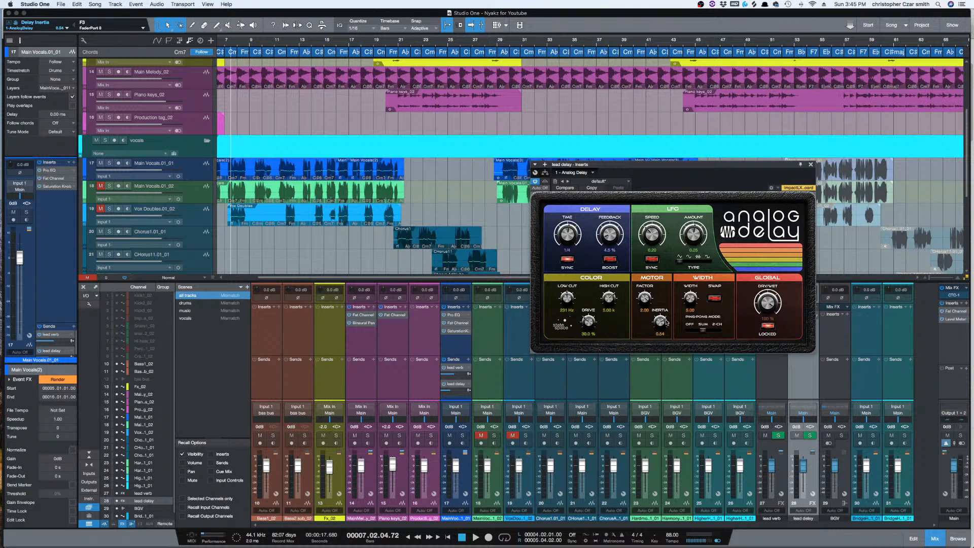
{"action": "key", "text": "space"}
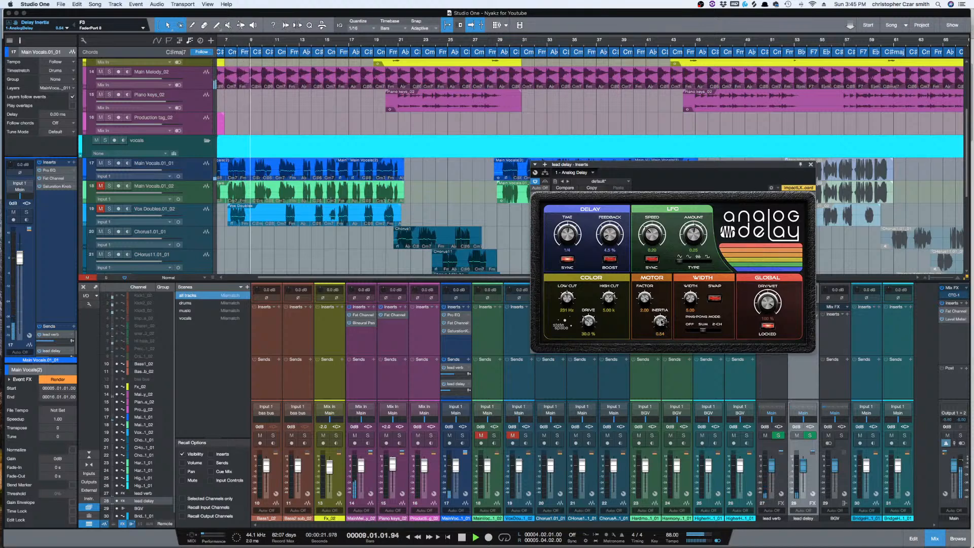
- Return the delay's motor factor to 1.00 and raise the LFO speed and amount during playback
{"action": "left_click_drag", "start_coordinate": [645, 298], "coordinate": [647, 304]}
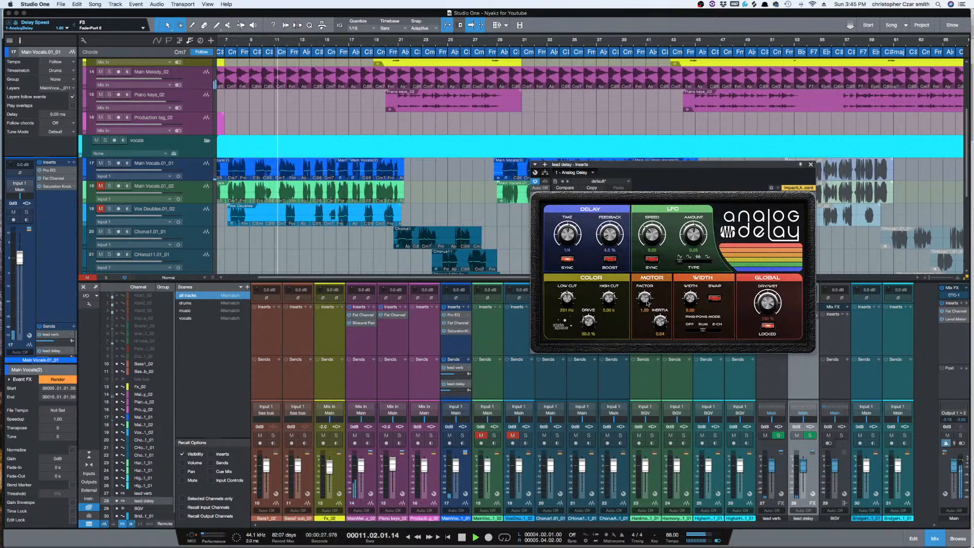
{"action": "left_click", "coordinate": [646, 299], "text": "super"}
{"action": "left_click_drag", "start_coordinate": [655, 237], "coordinate": [700, 225]}
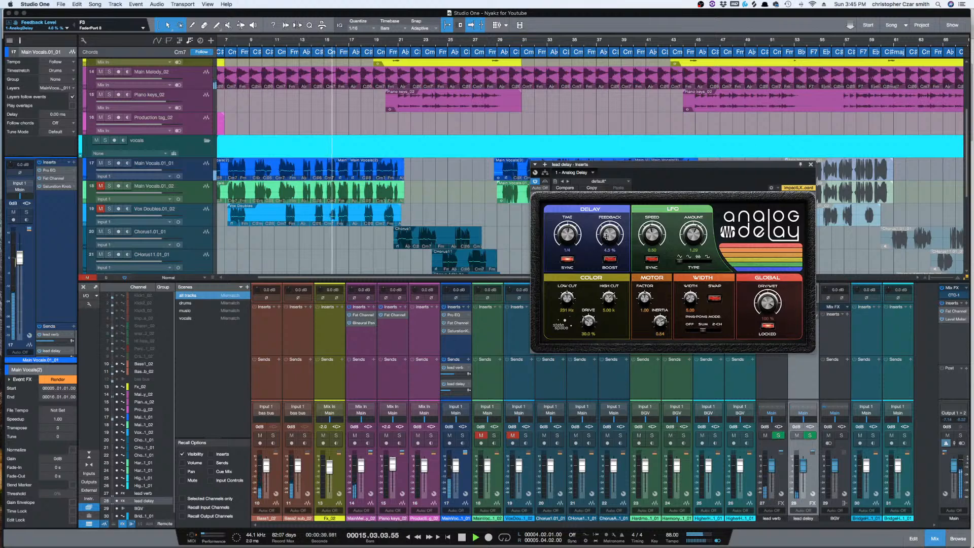
- Lower the delay's feedback to 0% and raise the main vocal's lead delay send to about -12.1 dB on replay
{"action": "left_click_drag", "start_coordinate": [606, 236], "coordinate": [606, 237]}
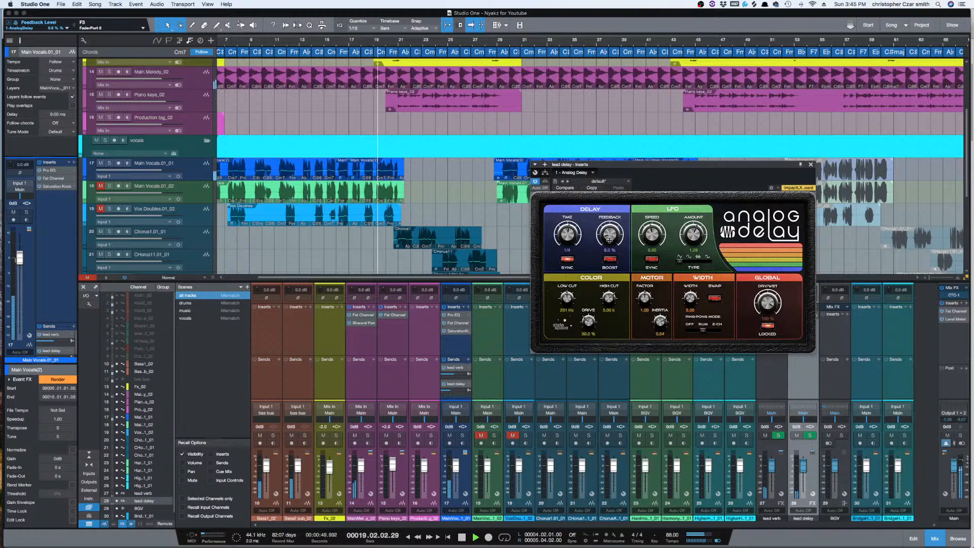
{"action": "left_click_drag", "start_coordinate": [611, 242], "coordinate": [611, 251]}
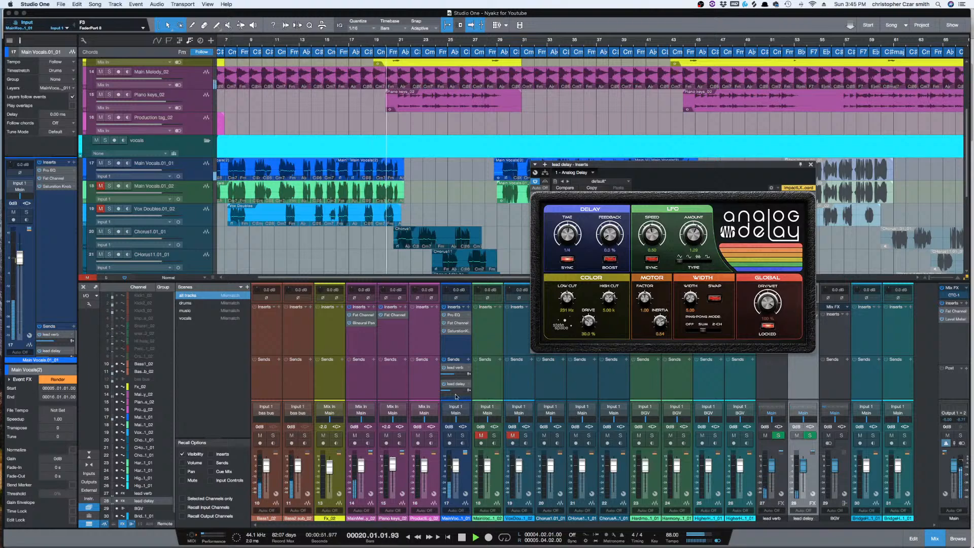
{"action": "key", "text": "space"}
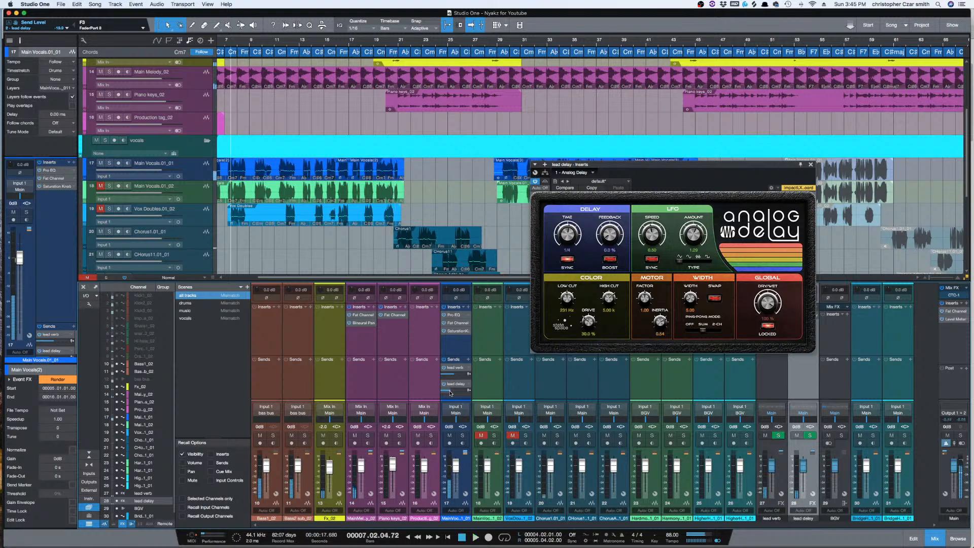
{"action": "key", "text": "space"}
{"action": "left_click_drag", "start_coordinate": [449, 392], "coordinate": [451, 392]}
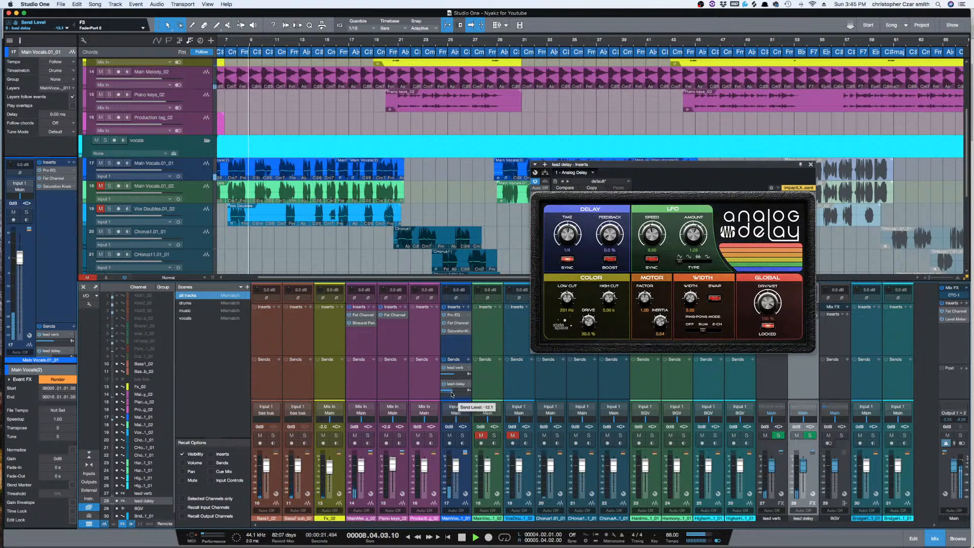
{"action": "left_click", "coordinate": [617, 236]}
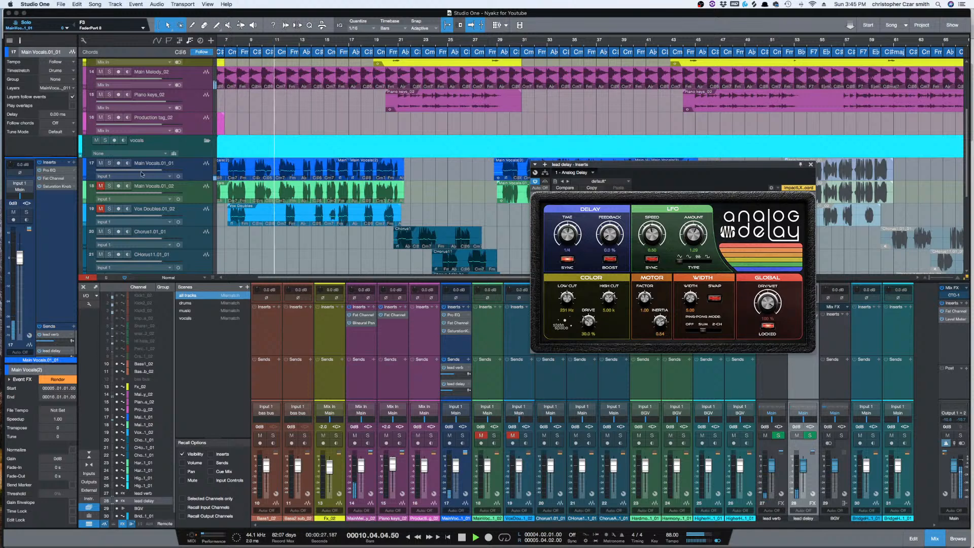
- Reset the delay's inertia to 0.00 and raise its low cut with the main vocal soloed, and replay it unsoloed
{"action": "left_click", "coordinate": [111, 163]}
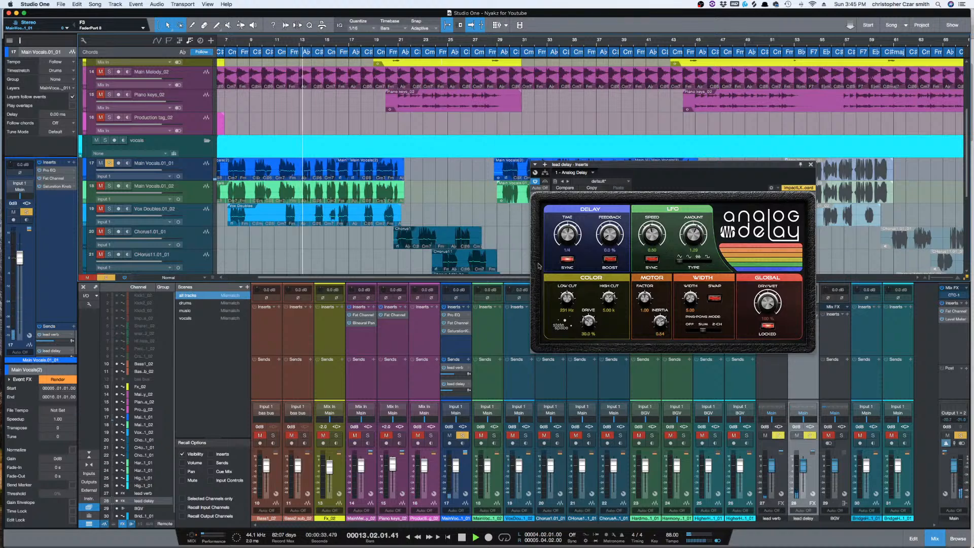
{"action": "left_click_drag", "start_coordinate": [662, 321], "coordinate": [663, 342]}
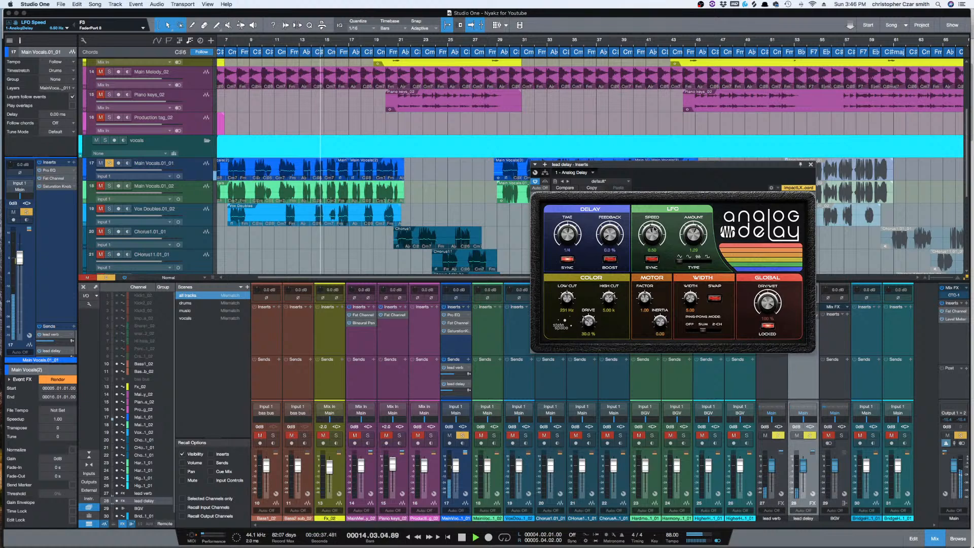
{"action": "left_click_drag", "start_coordinate": [567, 298], "coordinate": [568, 242]}
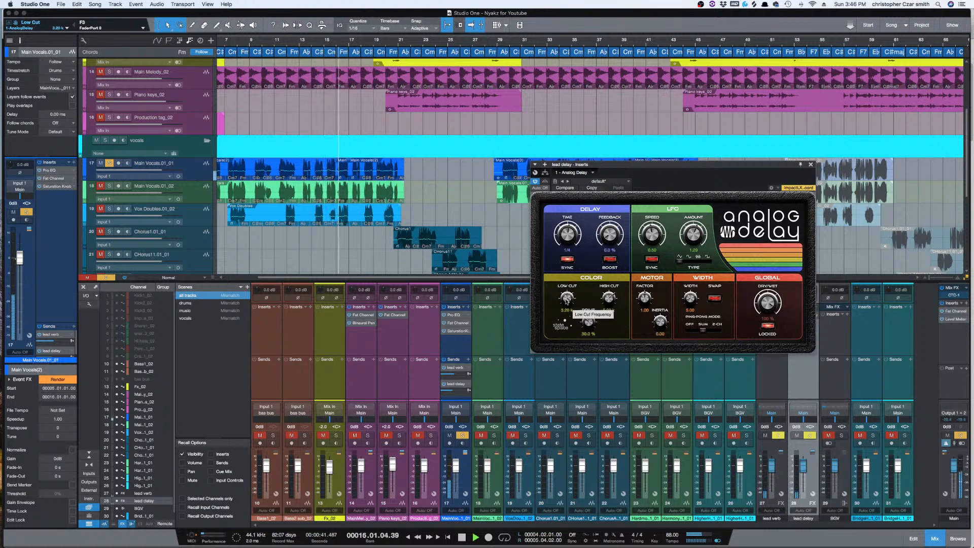
{"action": "mouse_move", "coordinate": [567, 299]}
{"action": "left_mouse_down"}
{"action": "mouse_move", "coordinate": [563, 316]}
{"action": "mouse_move", "coordinate": [565, 306]}
{"action": "left_mouse_up"}
{"action": "key", "text": "s"}
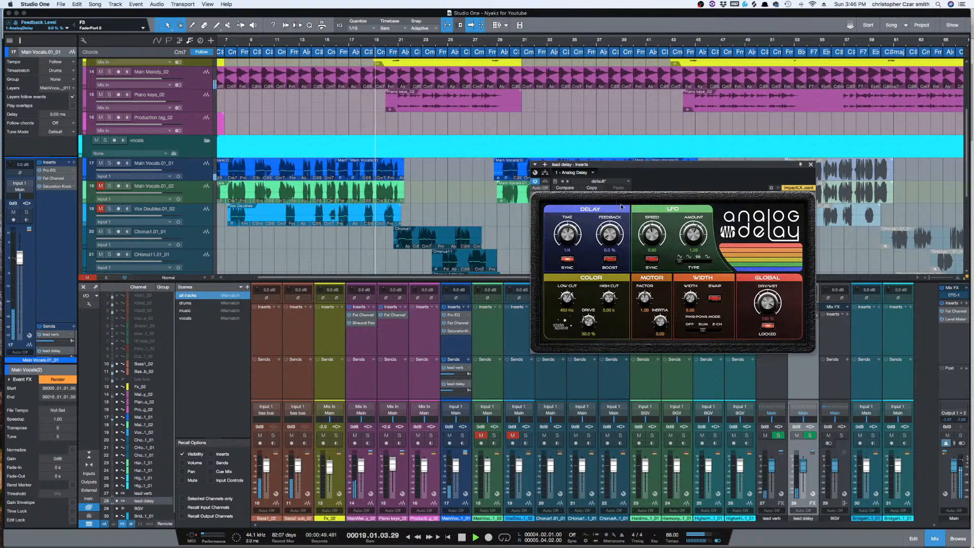
{"action": "key", "text": "space"}
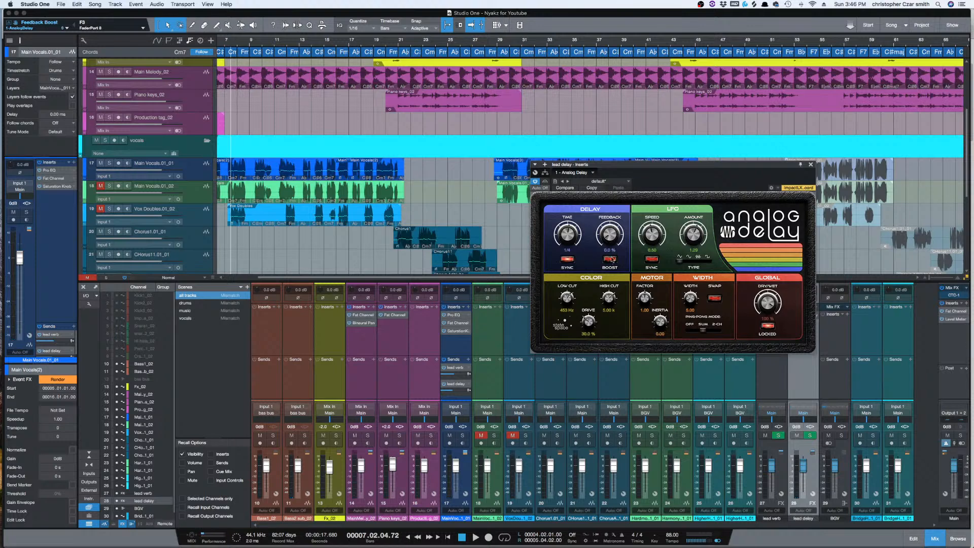
- Remove the Analog Delay from the lead delay channel
{"action": "left_click", "coordinate": [811, 165]}
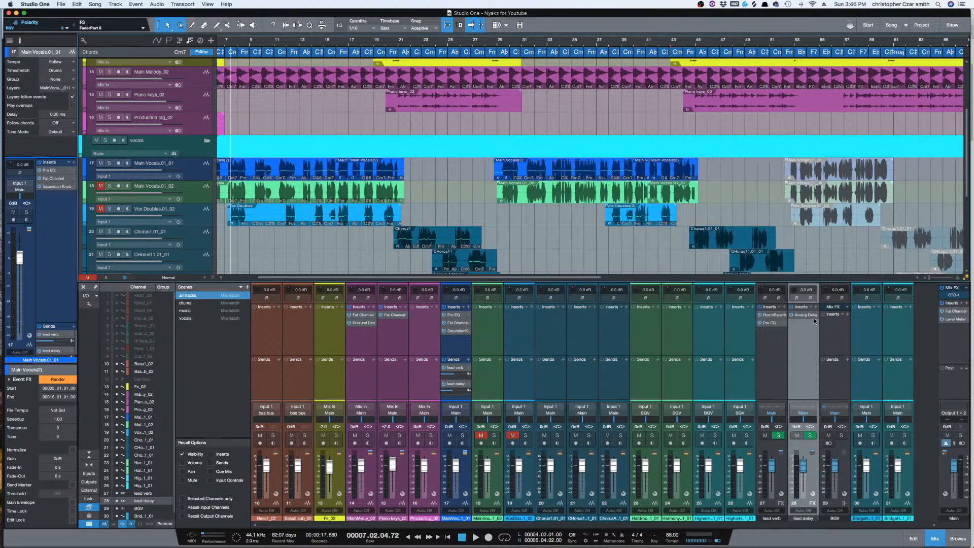
{"action": "right_click", "coordinate": [818, 335]}
{"action": "left_click", "coordinate": [827, 388]}
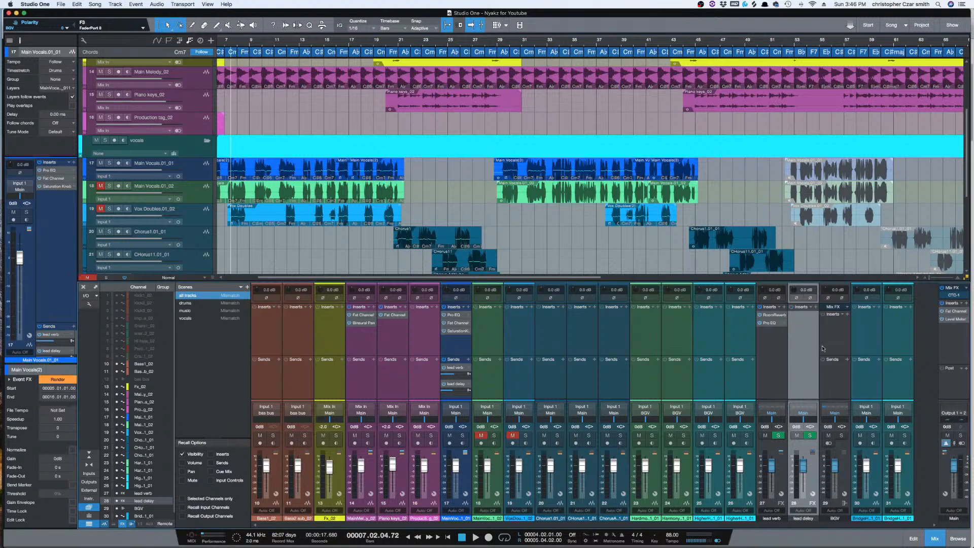
- Search the plug-ins for "delay" and insert the Analog Delay on the lead delay channel
{"action": "left_click", "coordinate": [817, 308]}
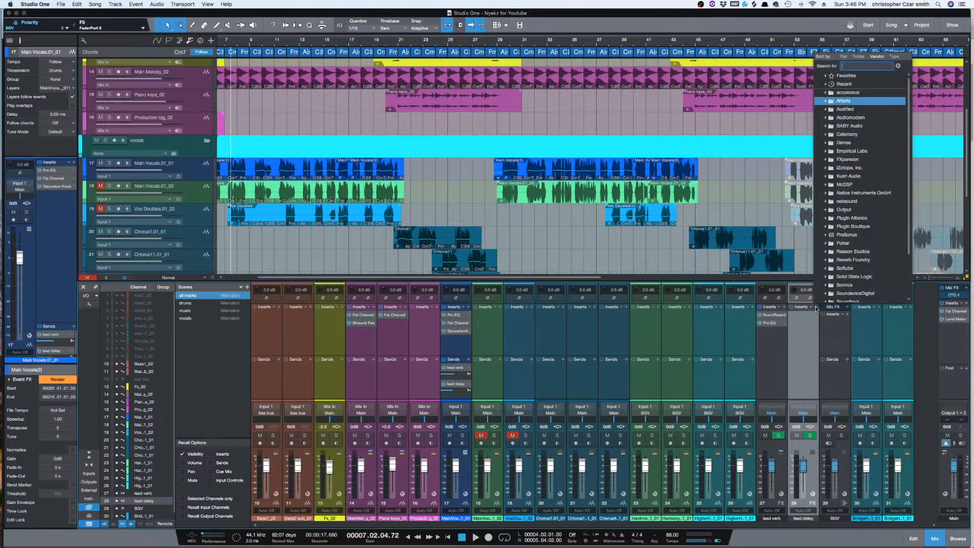
{"action": "type", "text": "delay"}
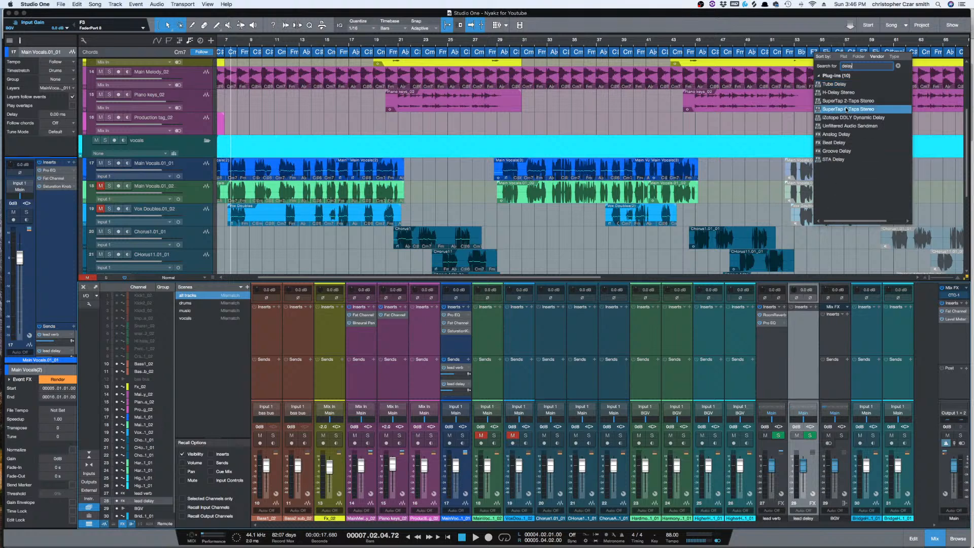
{"action": "left_click", "coordinate": [836, 134]}
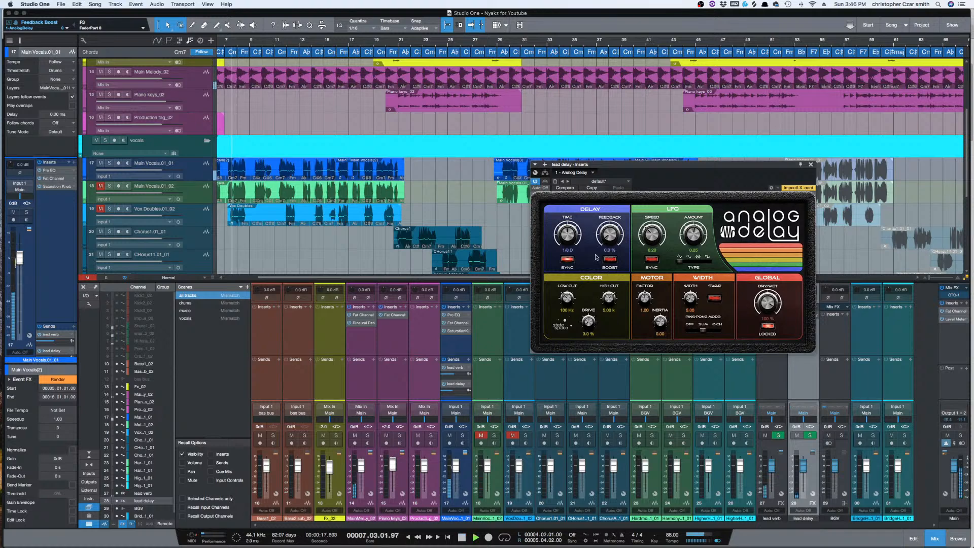
- Set the Analog Delay's time to 1/4, low cut to about 330 Hz and drive to 37% during playback, and close it
{"action": "key", "text": "space"}
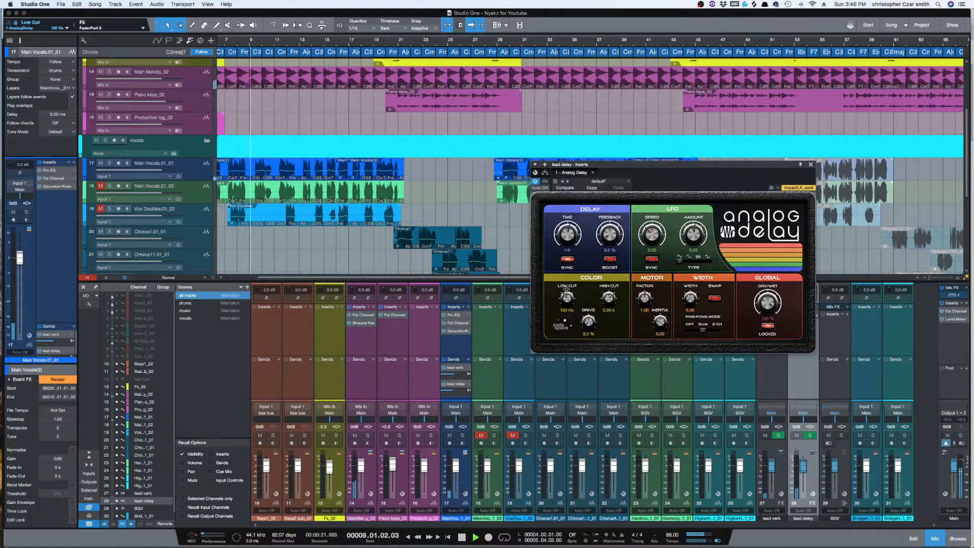
{"action": "mouse_move", "coordinate": [567, 296]}
{"action": "left_mouse_down"}
{"action": "mouse_move", "coordinate": [588, 317]}
{"action": "mouse_move", "coordinate": [588, 290]}
{"action": "mouse_move", "coordinate": [567, 300]}
{"action": "left_mouse_up"}
{"action": "left_click", "coordinate": [567, 297]}
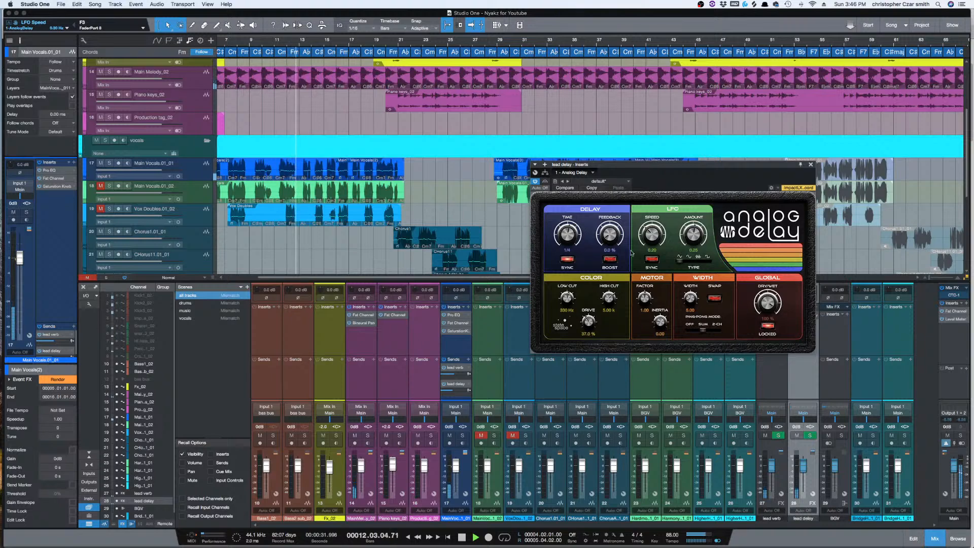
{"action": "left_click_drag", "start_coordinate": [679, 168], "coordinate": [682, 174]}
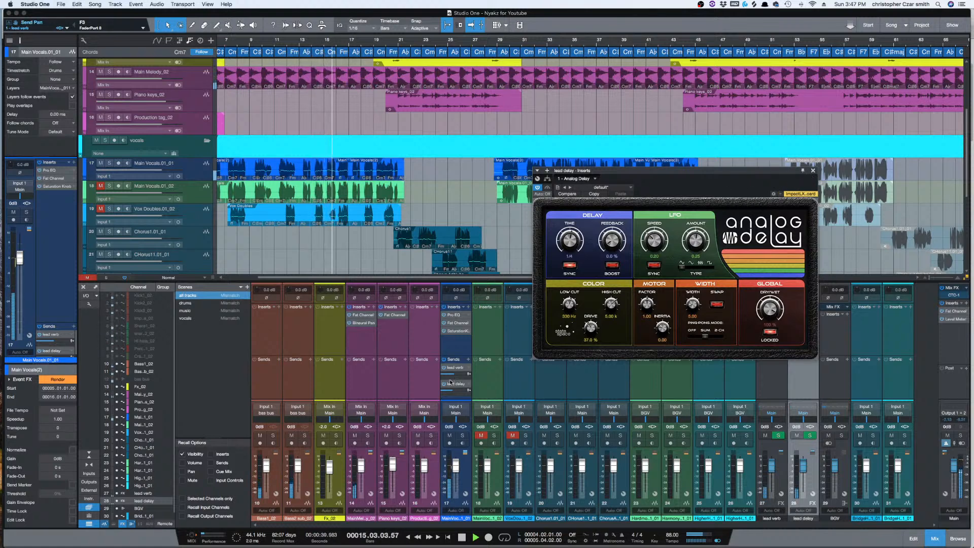
{"action": "key", "text": "space"}
{"action": "left_click", "coordinate": [813, 172]}
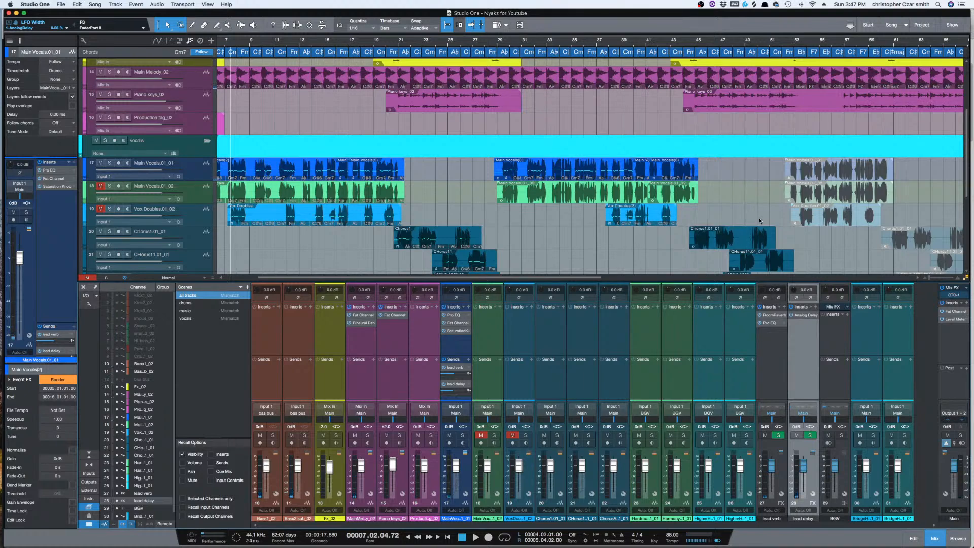
- Insert a Gate after the Analog Delay on the lead delay channel
{"action": "left_click", "coordinate": [817, 309]}
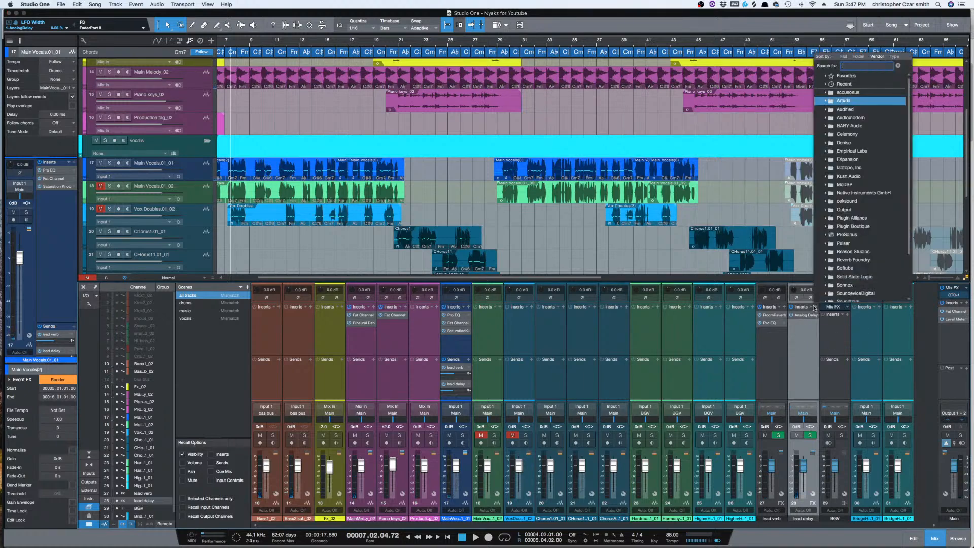
{"action": "type", "text": "gat"}
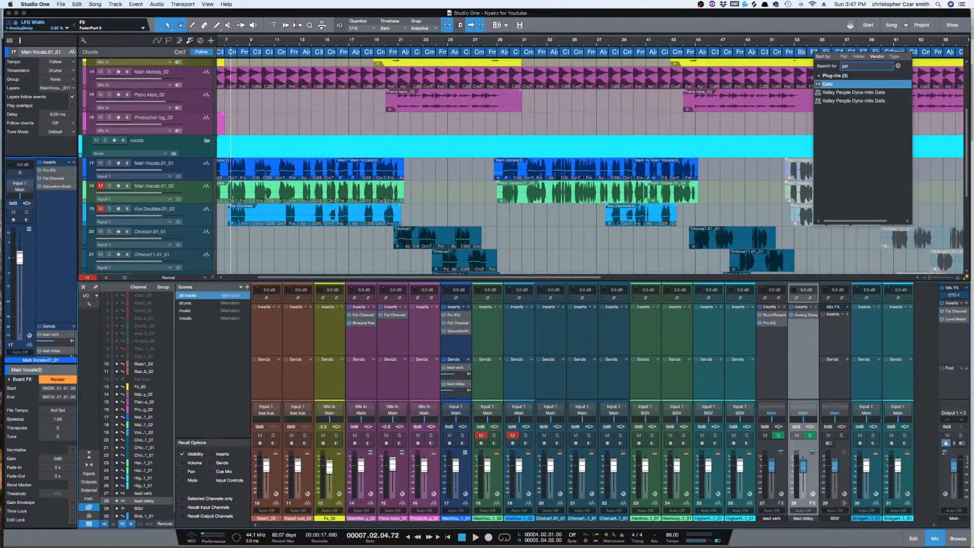
{"action": "key", "text": "Return"}
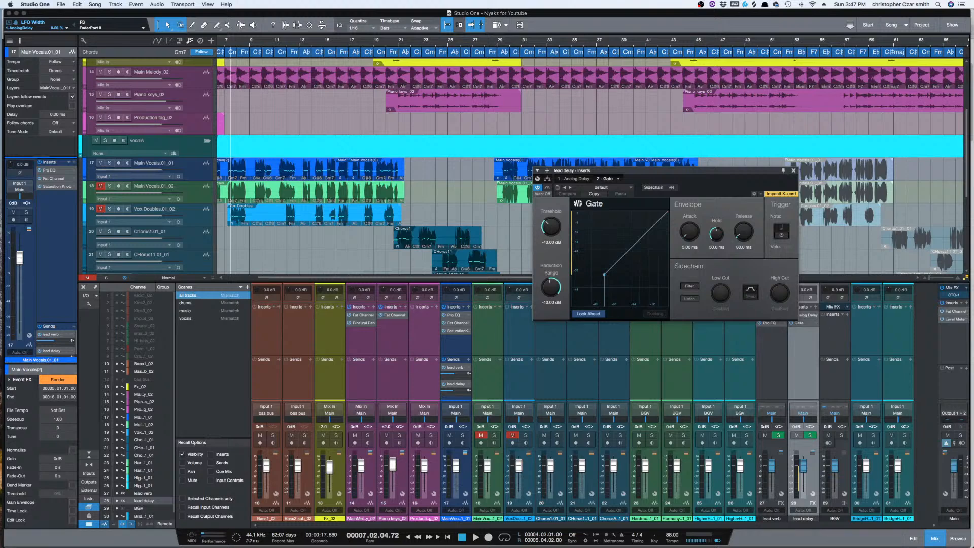
- Raise the Gate's attack to 200 ms while auditioning the vocal, and restart playback
{"action": "key", "text": "space"}
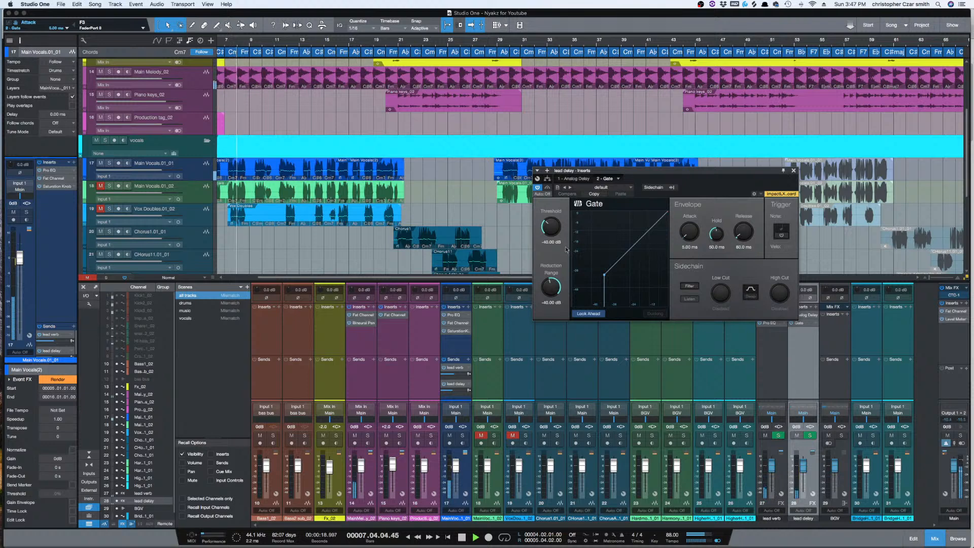
{"action": "left_click_drag", "start_coordinate": [546, 225], "coordinate": [546, 226]}
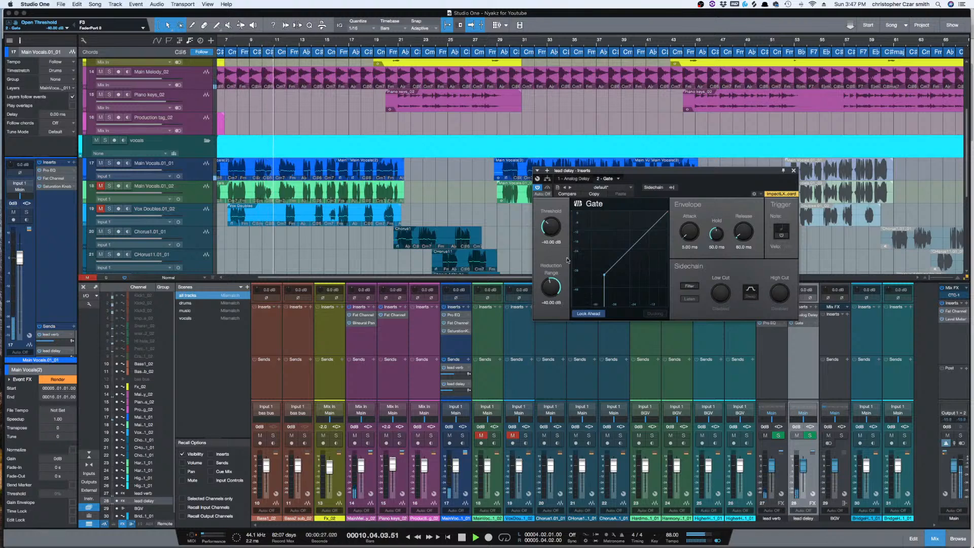
{"action": "mouse_move", "coordinate": [688, 235]}
{"action": "left_mouse_down"}
{"action": "mouse_move", "coordinate": [681, 208]}
{"action": "mouse_move", "coordinate": [686, 229]}
{"action": "left_mouse_up"}
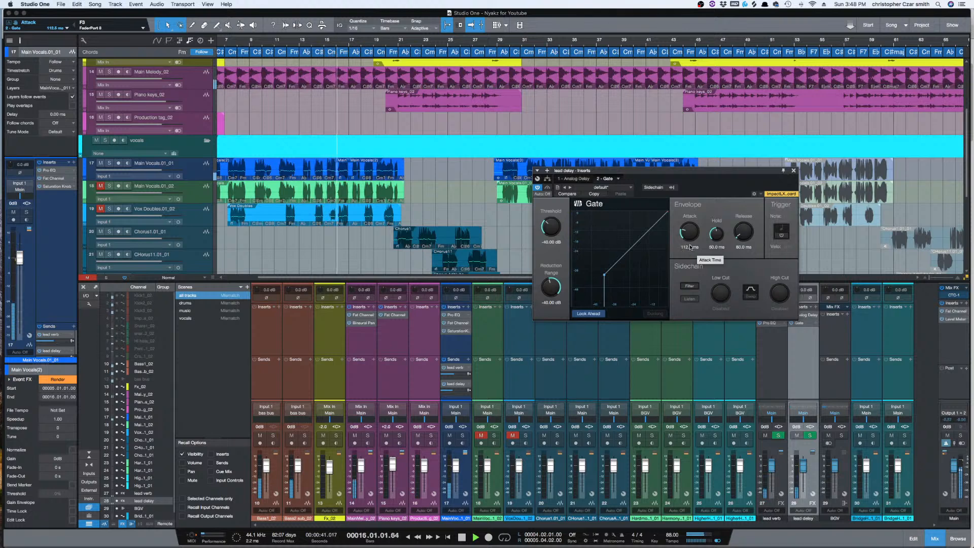
{"action": "scroll", "coordinate": [691, 237], "scroll_direction": "down", "scroll_amount": 2}
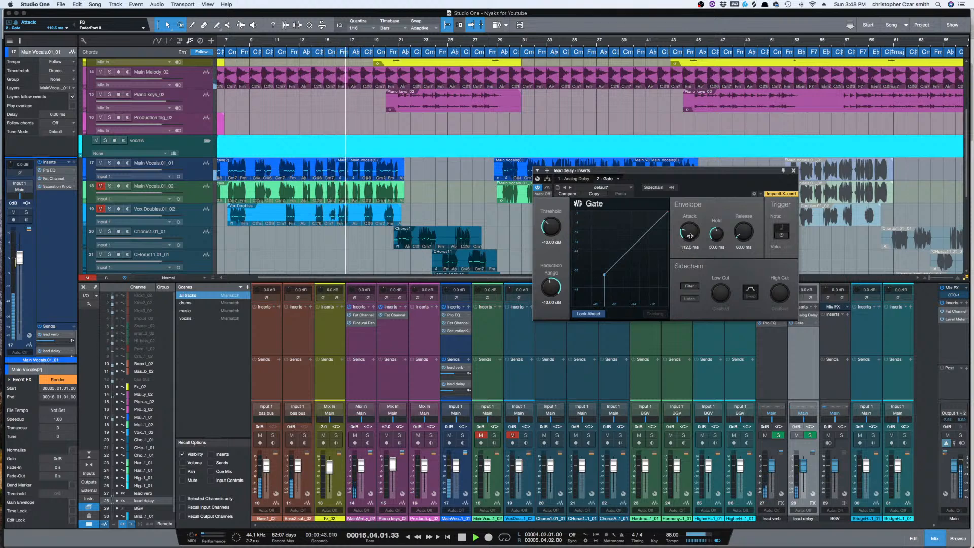
{"action": "scroll", "coordinate": [691, 237], "scroll_direction": "down", "scroll_amount": 1}
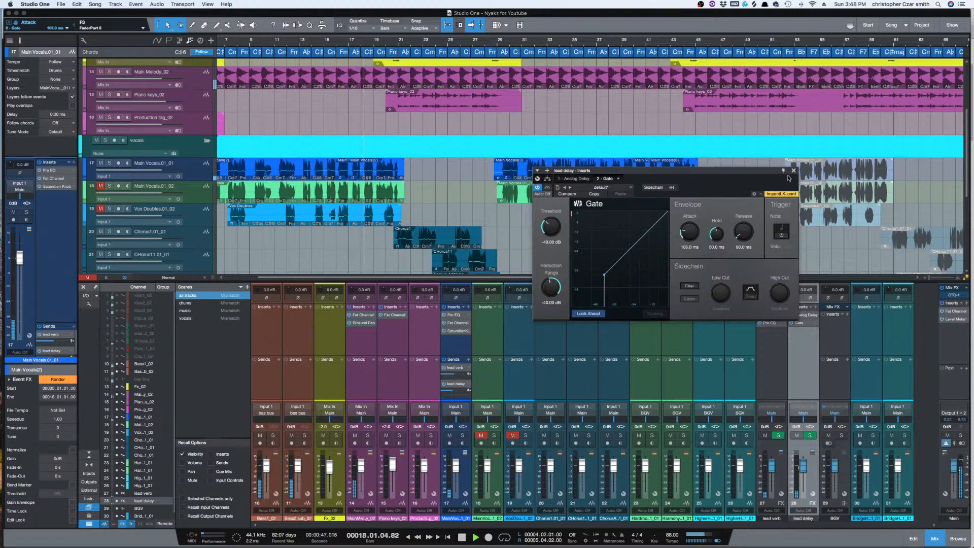
{"action": "left_click_drag", "start_coordinate": [690, 231], "coordinate": [685, 213]}
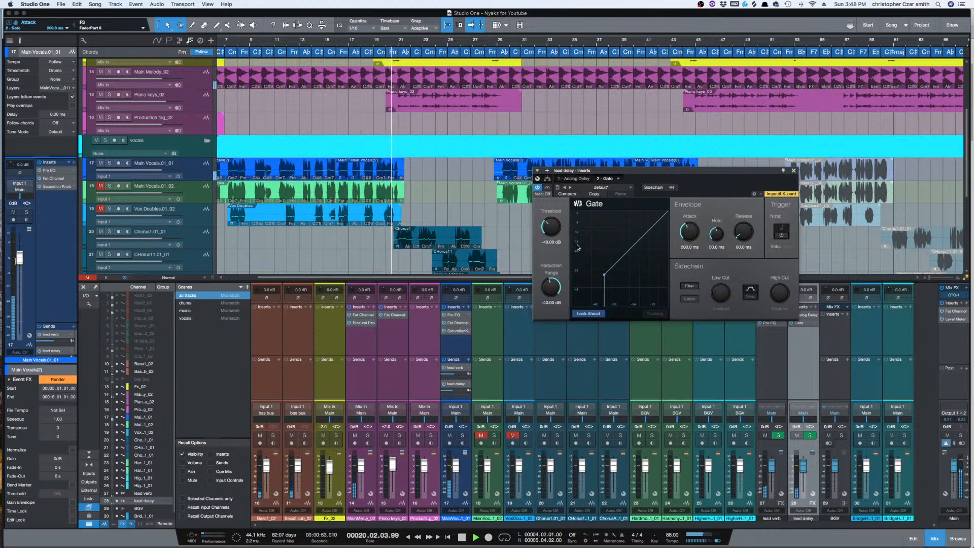
{"action": "key", "text": "space"}
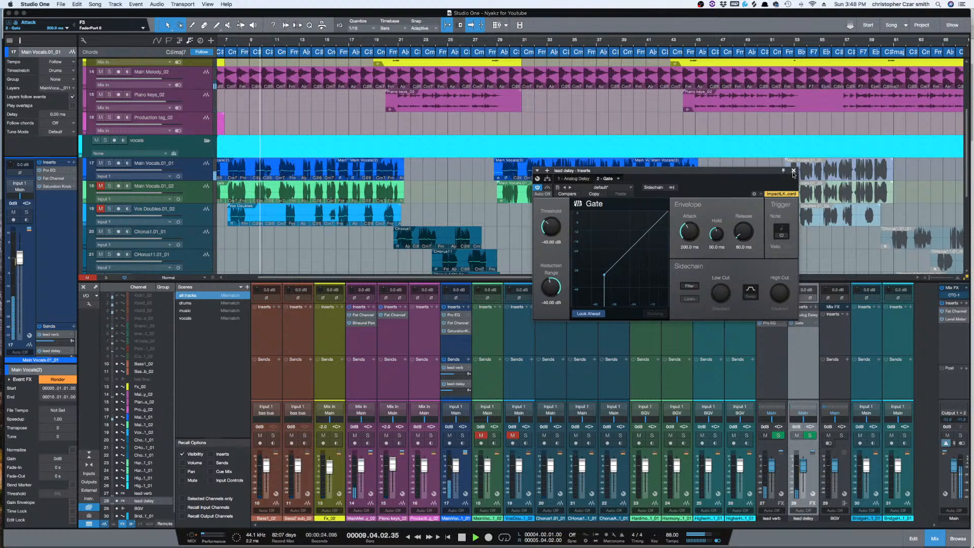
- Audition the Gate ahead of the Analog Delay on the lead delay channel, return it behind the delay and close it
{"action": "left_click_drag", "start_coordinate": [771, 173], "coordinate": [698, 176]}
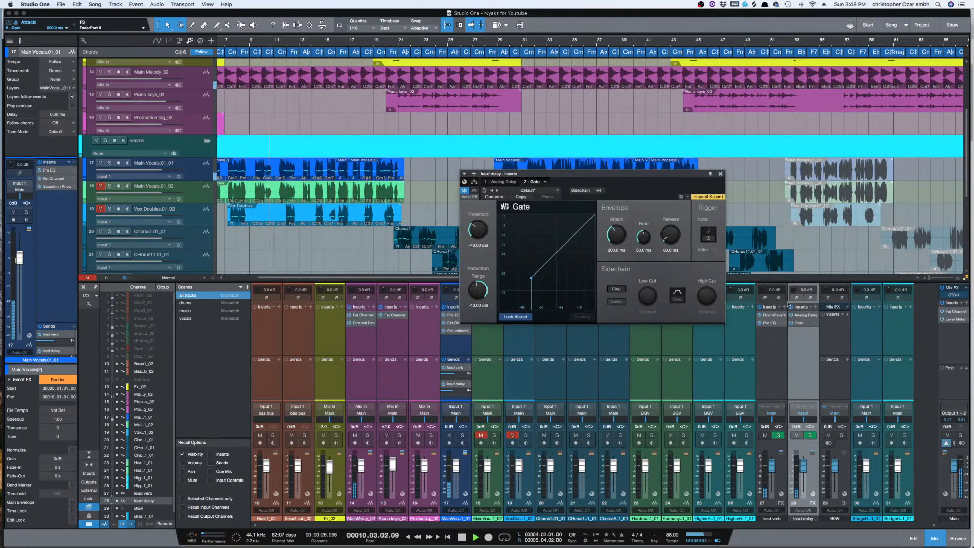
{"action": "left_click_drag", "start_coordinate": [800, 322], "coordinate": [806, 314]}
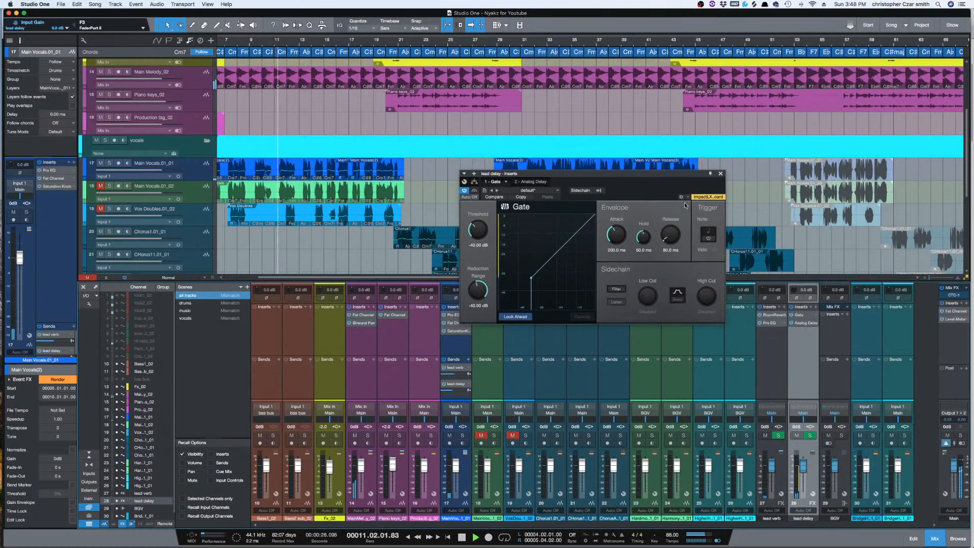
{"action": "left_click_drag", "start_coordinate": [633, 176], "coordinate": [653, 177]}
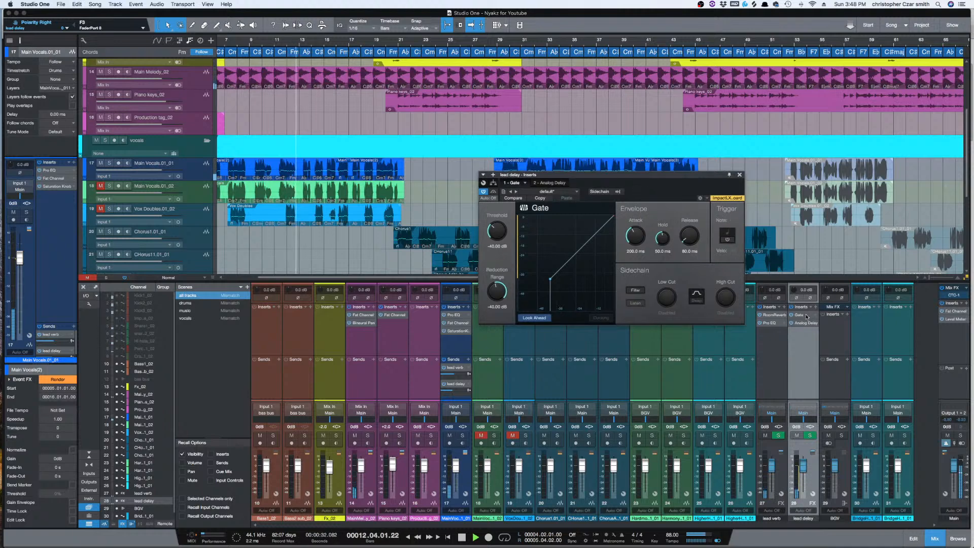
{"action": "left_click_drag", "start_coordinate": [807, 324], "coordinate": [807, 325]}
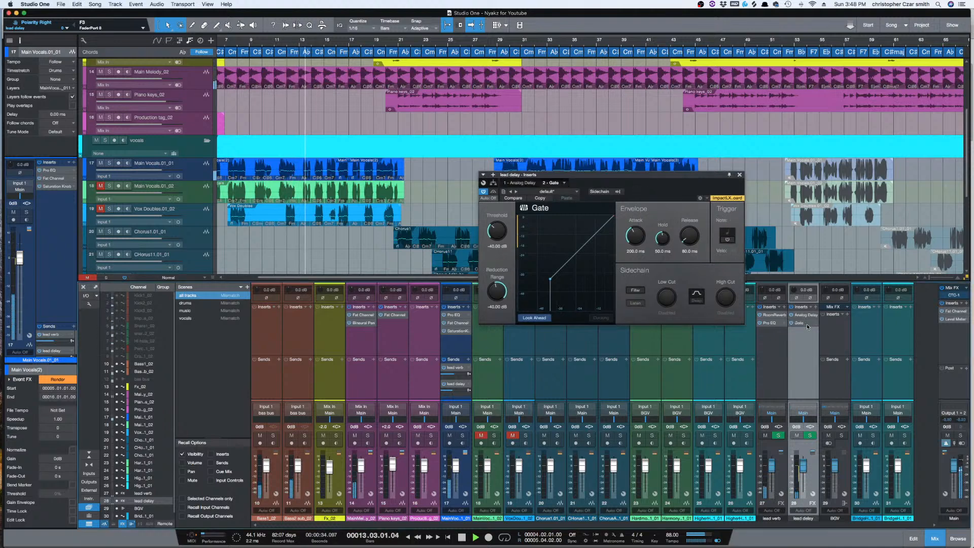
{"action": "left_click", "coordinate": [740, 175]}
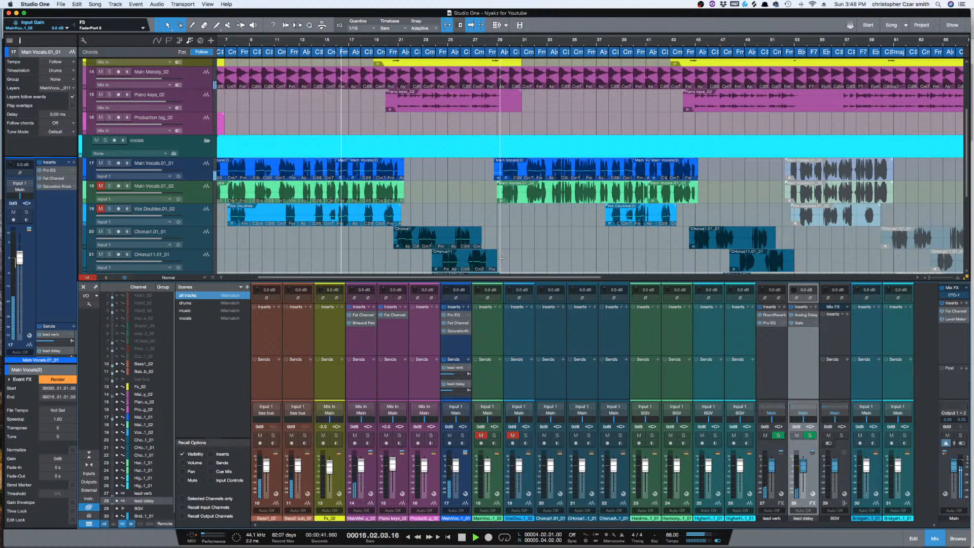
- Reopen the lead delay channel's Analog Delay, raise its feedback to about 4.2% during playback, and close it
{"action": "key", "text": "e"}
{"action": "key", "text": "e"}
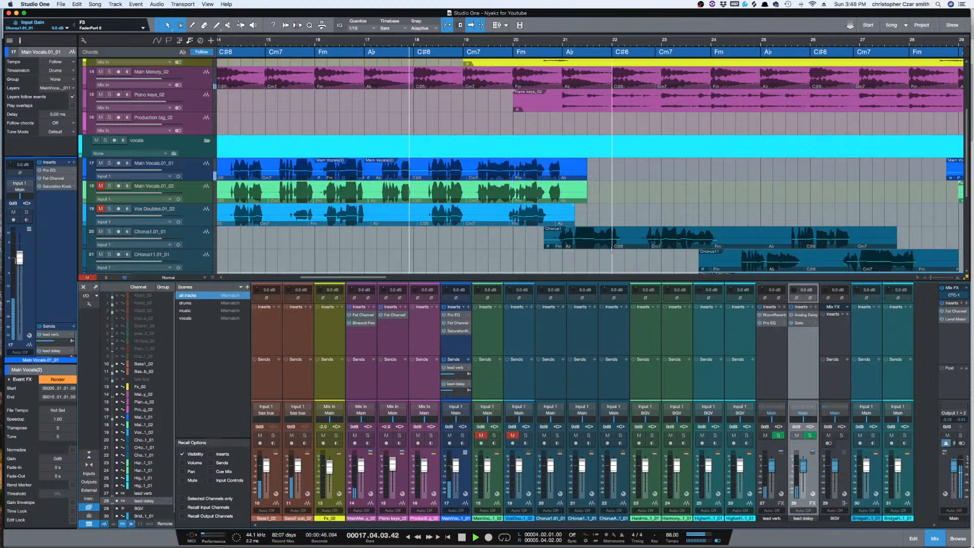
{"action": "key", "text": "space"}
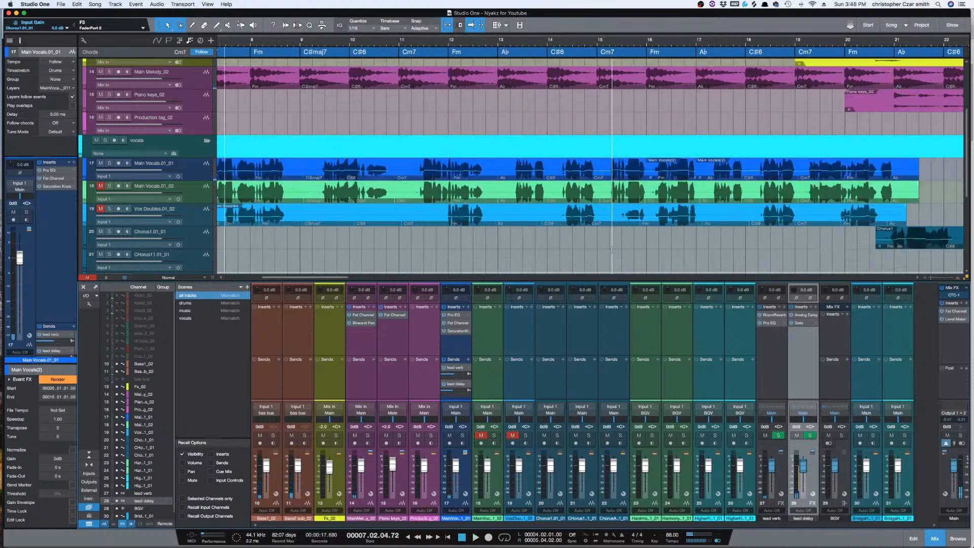
{"action": "left_click", "coordinate": [803, 317]}
{"action": "left_click", "coordinate": [804, 316]}
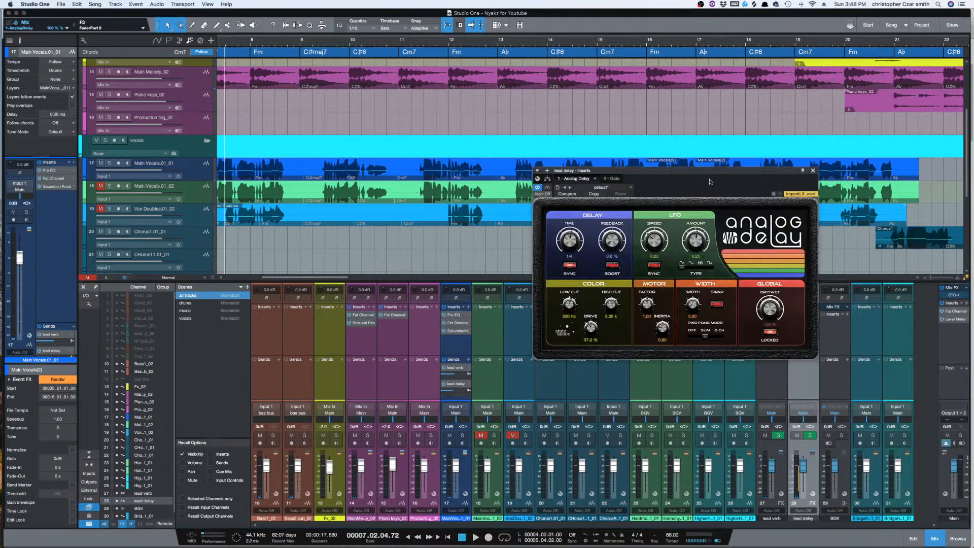
{"action": "left_click_drag", "start_coordinate": [707, 173], "coordinate": [692, 185]}
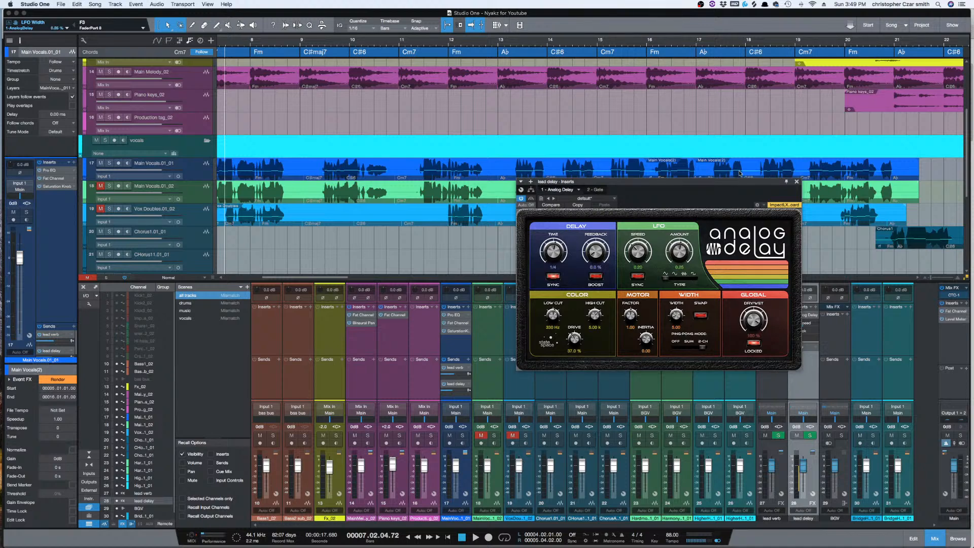
{"action": "key", "text": "space"}
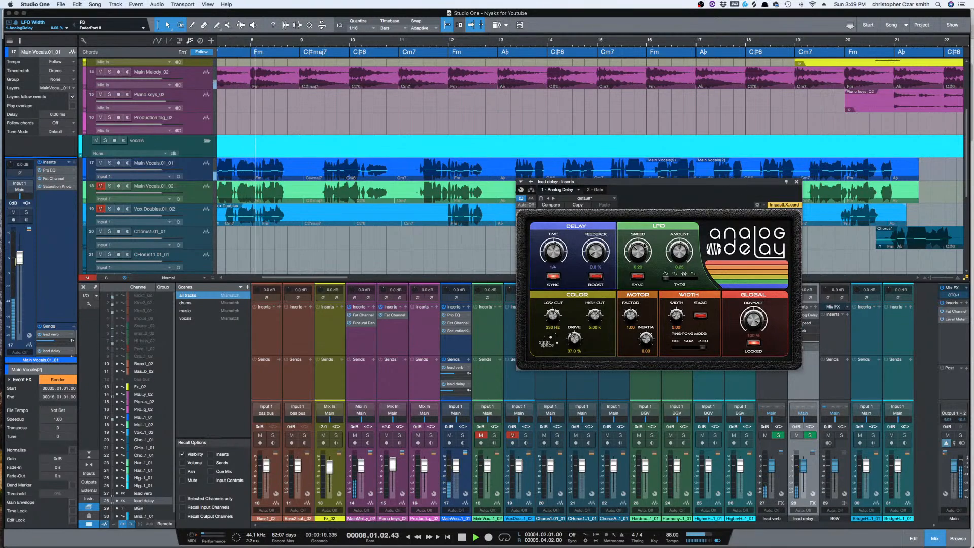
{"action": "left_click", "coordinate": [452, 391]}
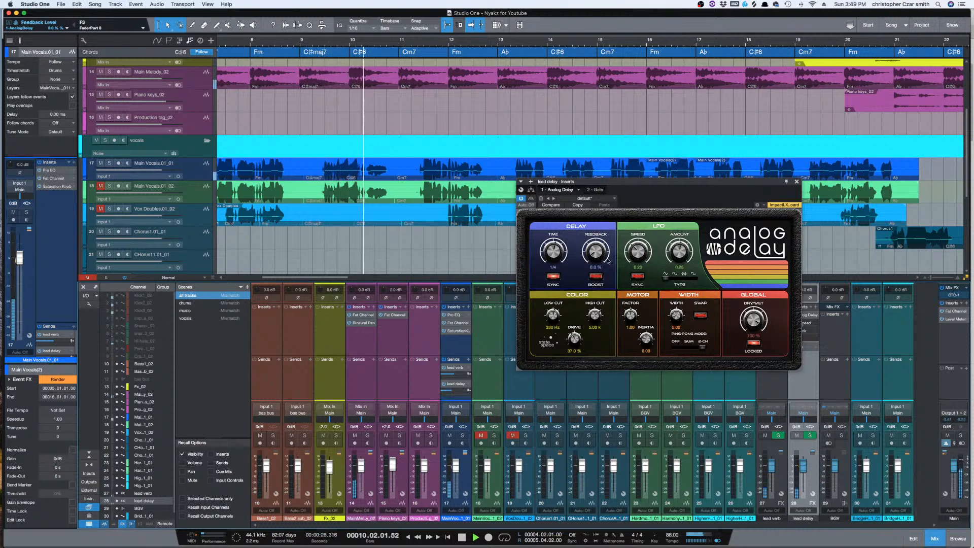
{"action": "left_click_drag", "start_coordinate": [587, 250], "coordinate": [583, 243]}
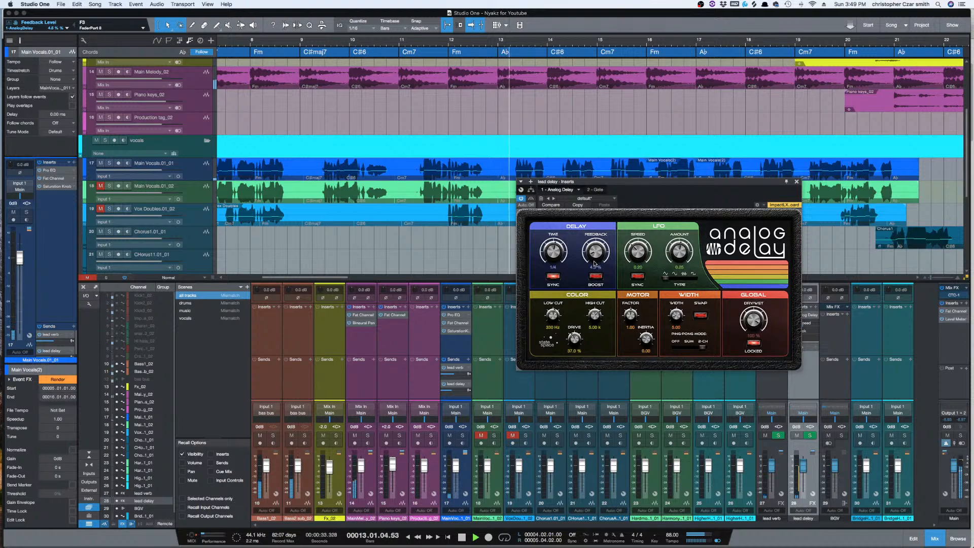
{"action": "left_click", "coordinate": [797, 182]}
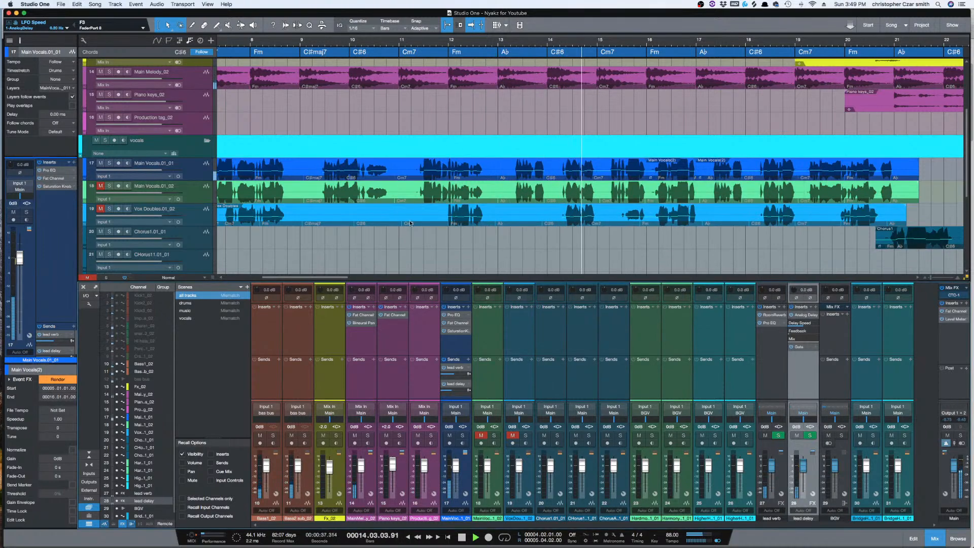
- Listen on and review the vocal and chorus parts across the arrangement, stopping playback
{"action": "scroll", "coordinate": [418, 243], "scroll_direction": "left", "scroll_amount": 10}
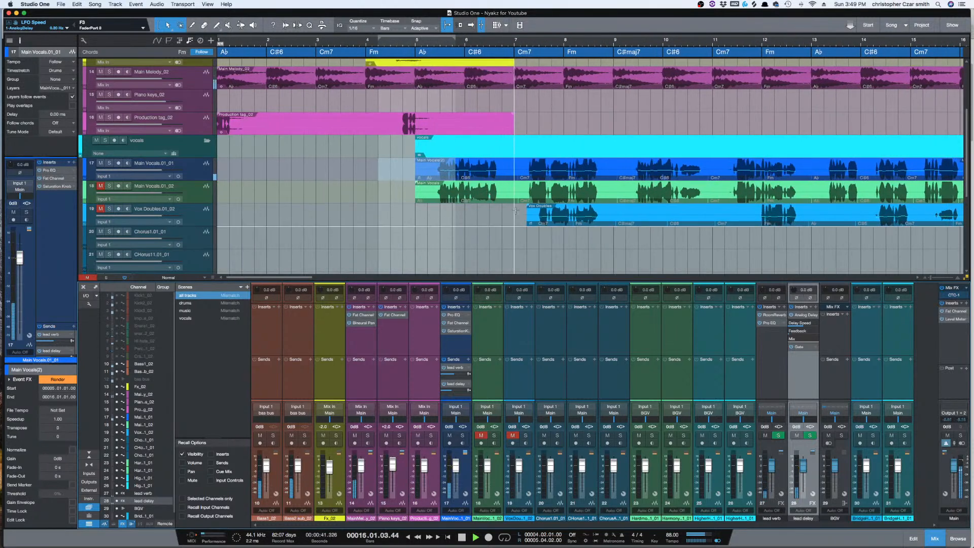
{"action": "key", "text": "w"}
{"action": "key", "text": "w"}
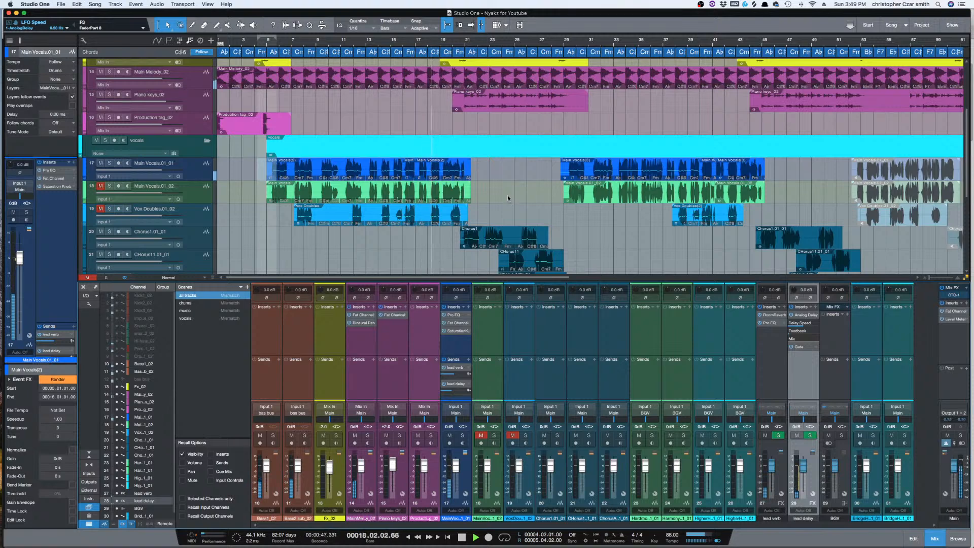
{"action": "key", "text": "e"}
{"action": "key", "text": "space"}
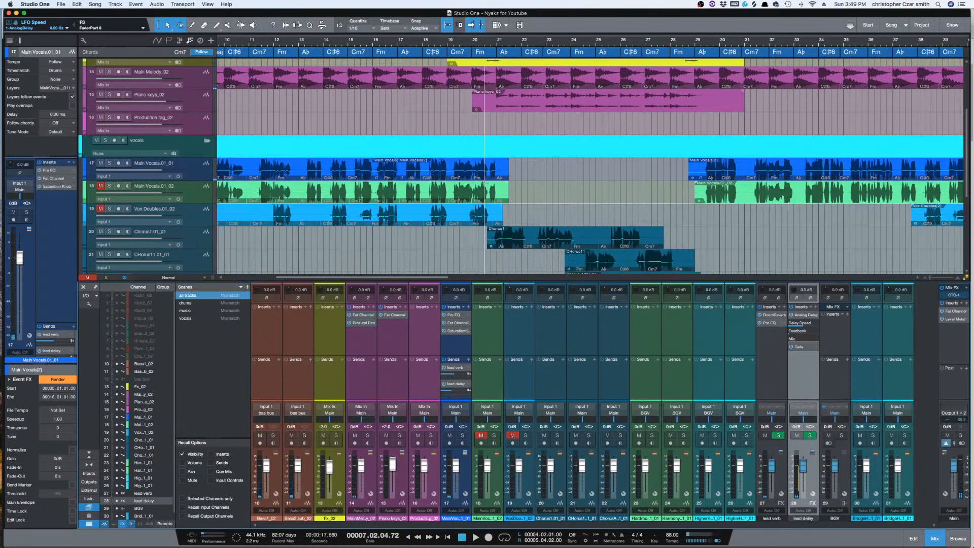
{"action": "left_click_drag", "start_coordinate": [401, 278], "coordinate": [365, 277]}
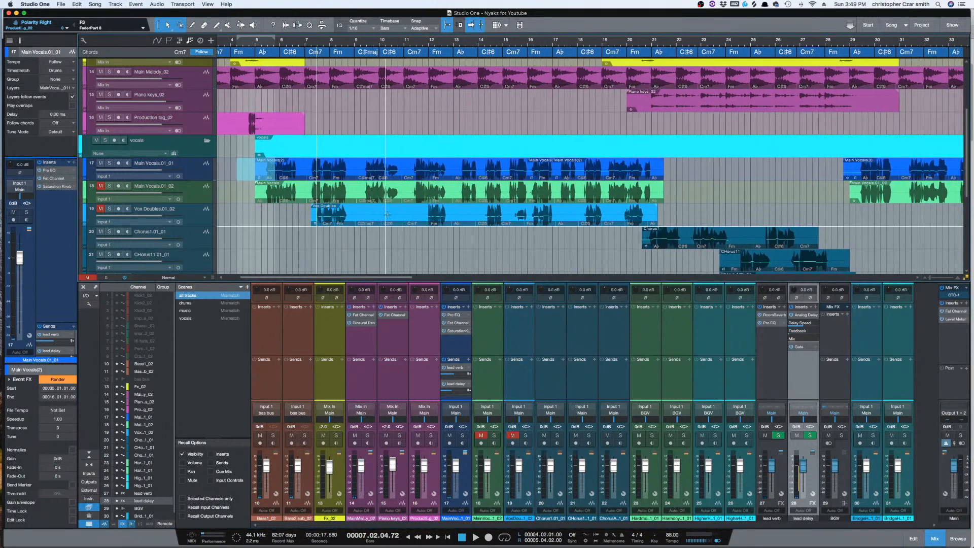
{"action": "key", "text": "w"}
{"action": "key", "text": "e"}
{"action": "key", "text": "w"}
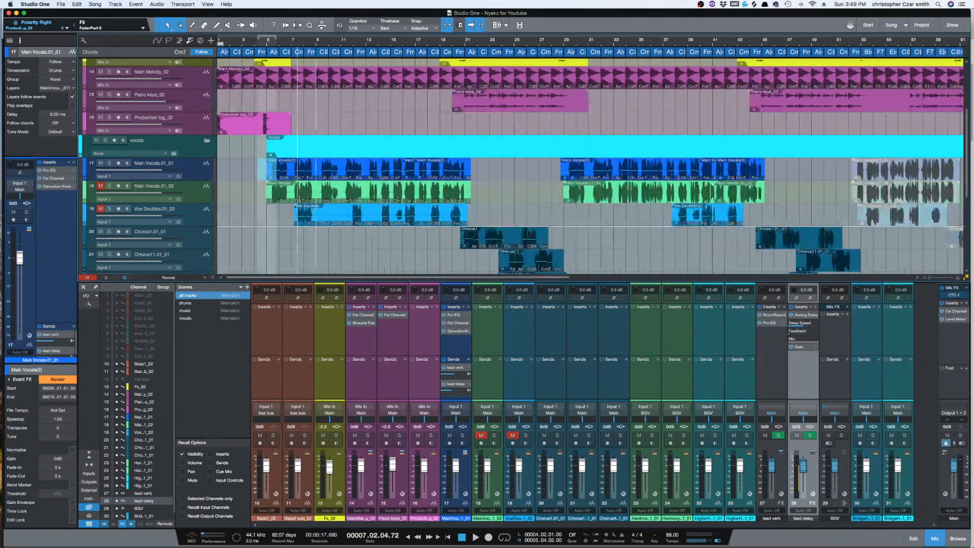
- Unmute the Vox Doubles track and copy the main vocal's complete insert chain onto it
{"action": "left_click", "coordinate": [292, 212]}
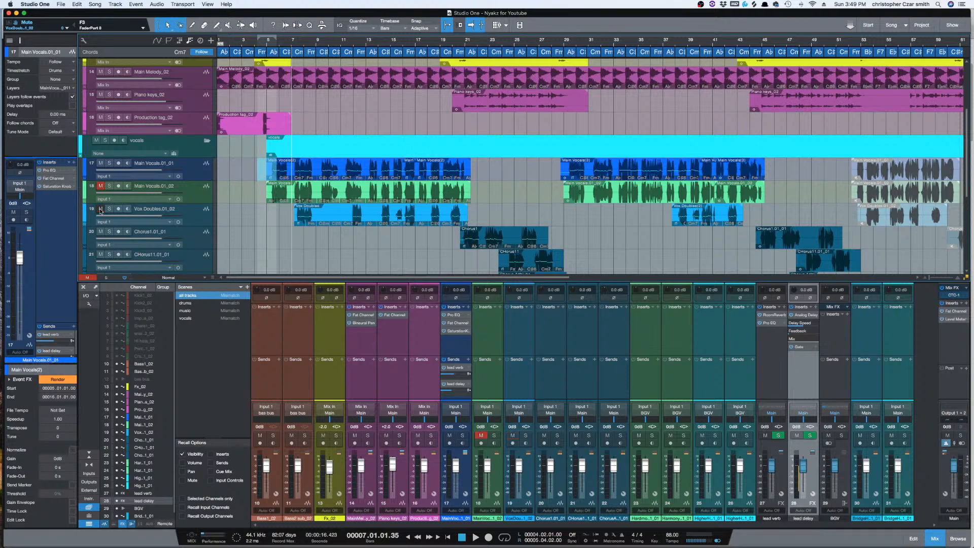
{"action": "left_click", "coordinate": [192, 221]}
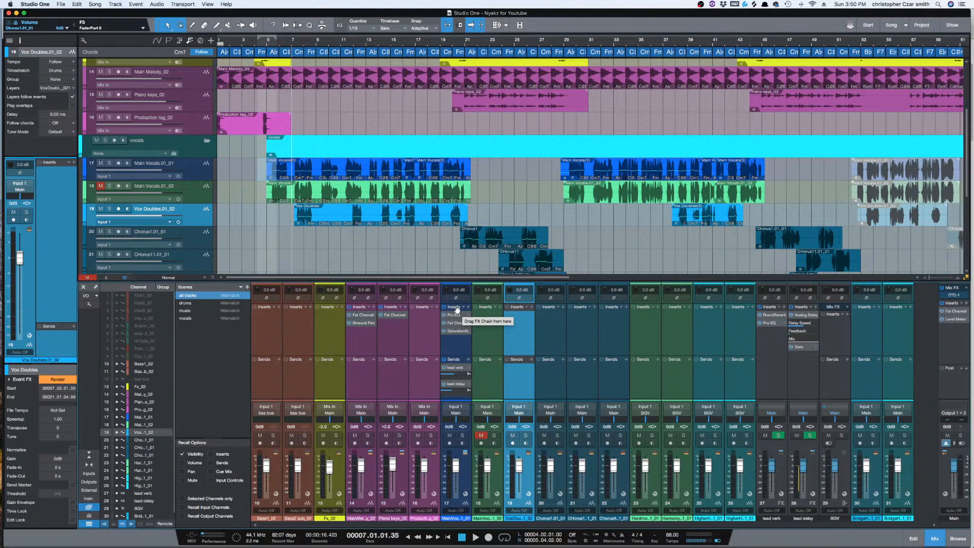
{"action": "left_click_drag", "start_coordinate": [473, 310], "coordinate": [522, 316]}
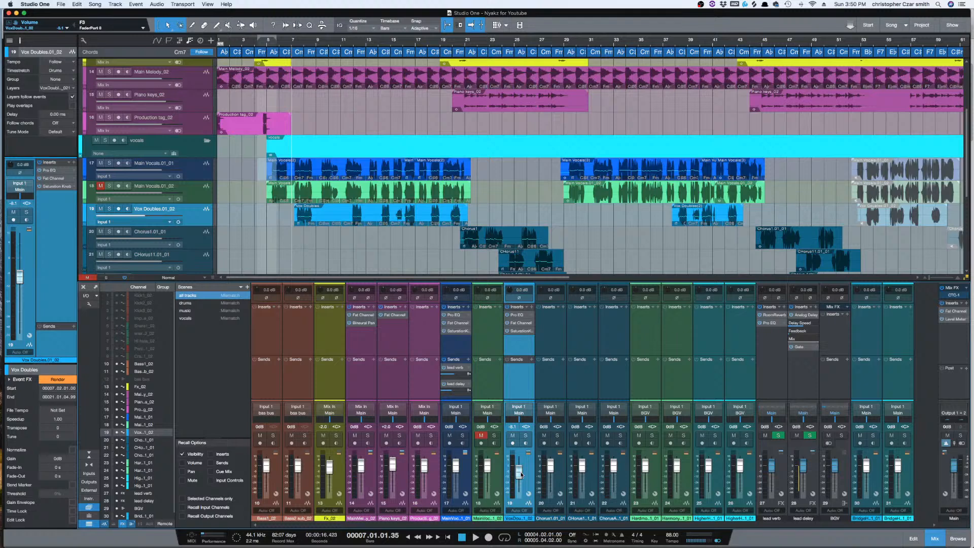
- Audition the doubles from just before the first verse, lowering the Vox Doubles level and panning it slightly right
{"action": "left_click", "coordinate": [259, 172]}
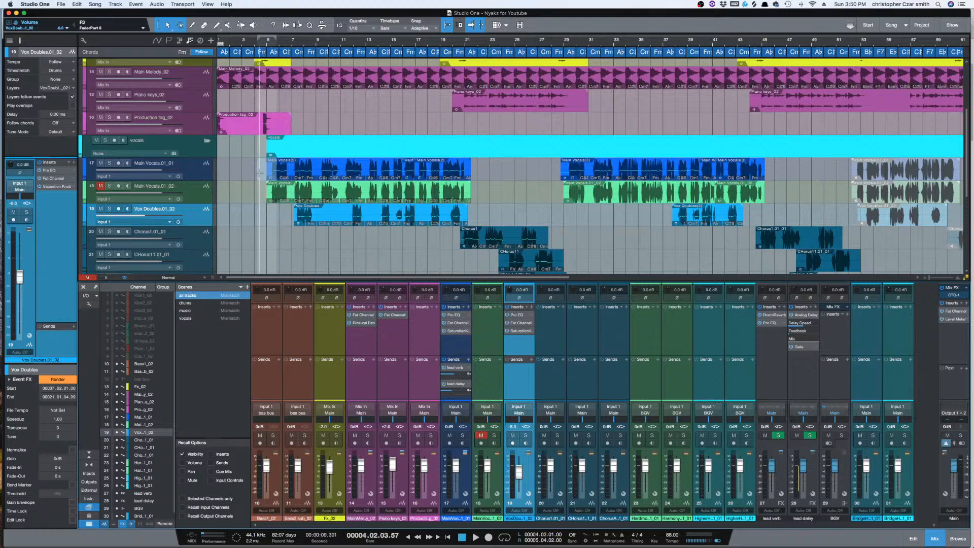
{"action": "key", "text": "space"}
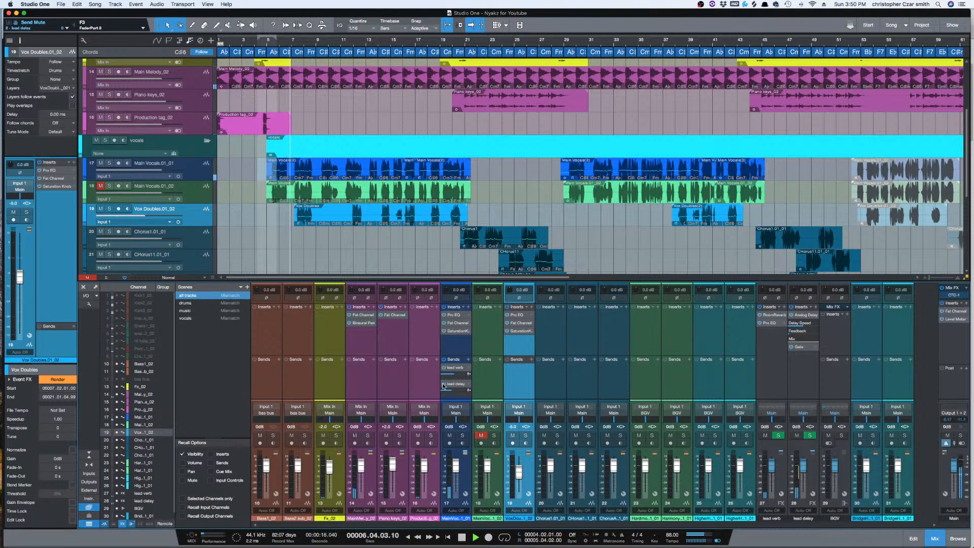
{"action": "key", "text": "e"}
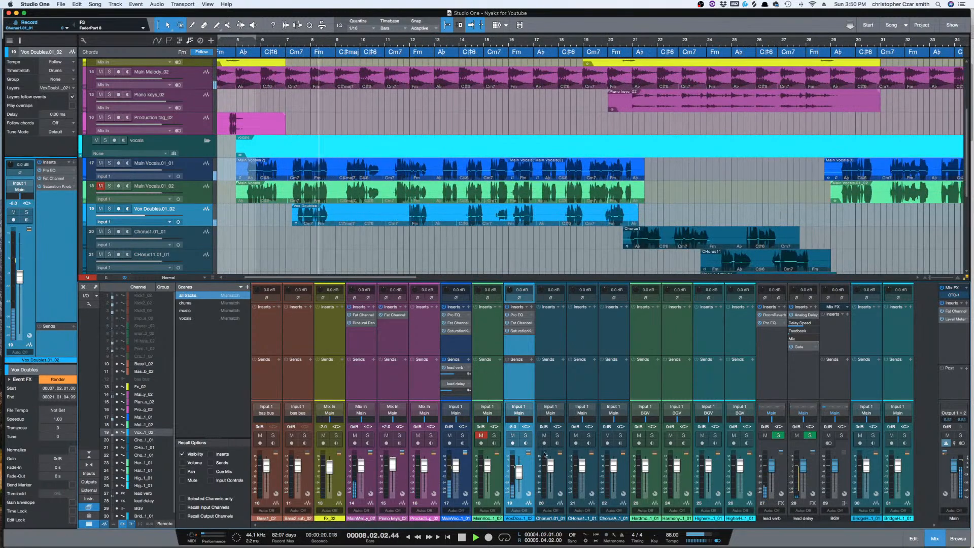
{"action": "key", "text": "space"}
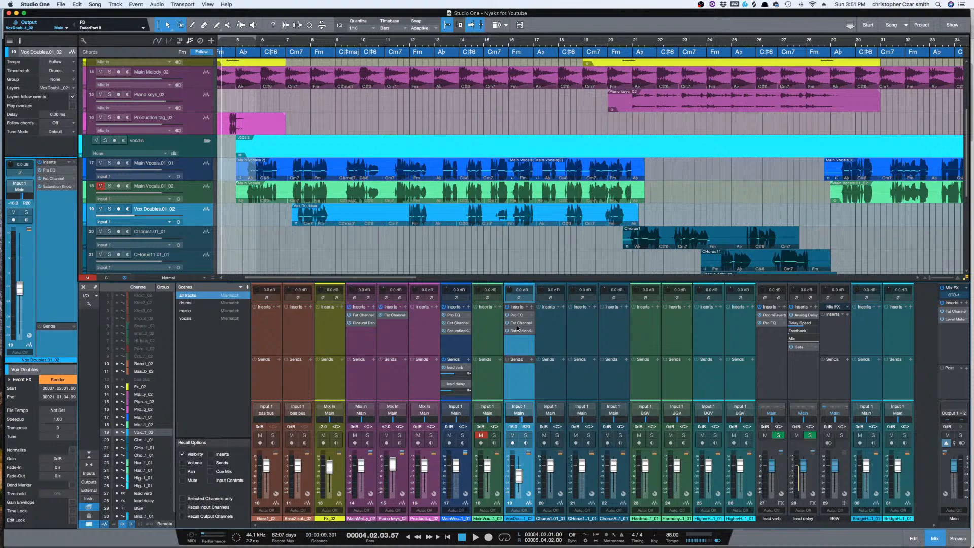
- Play the verse and copy the main vocal's lead verb send onto the Vox Doubles channel
{"action": "key", "text": "space"}
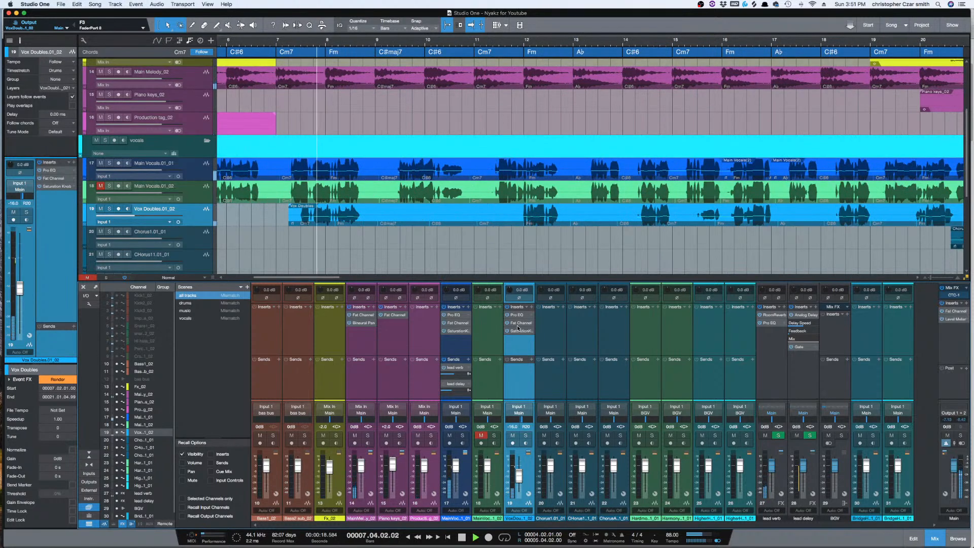
{"action": "key", "text": "e"}
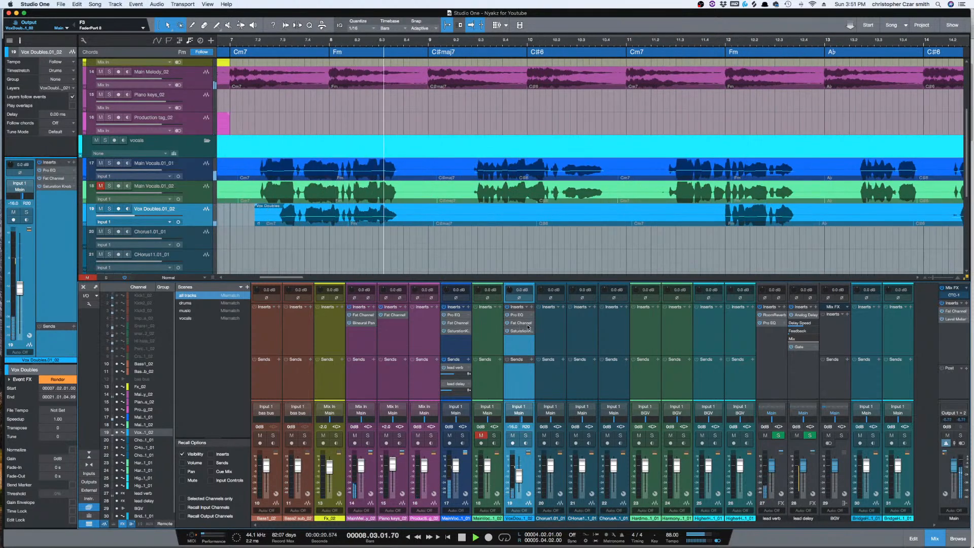
{"action": "key", "text": "w"}
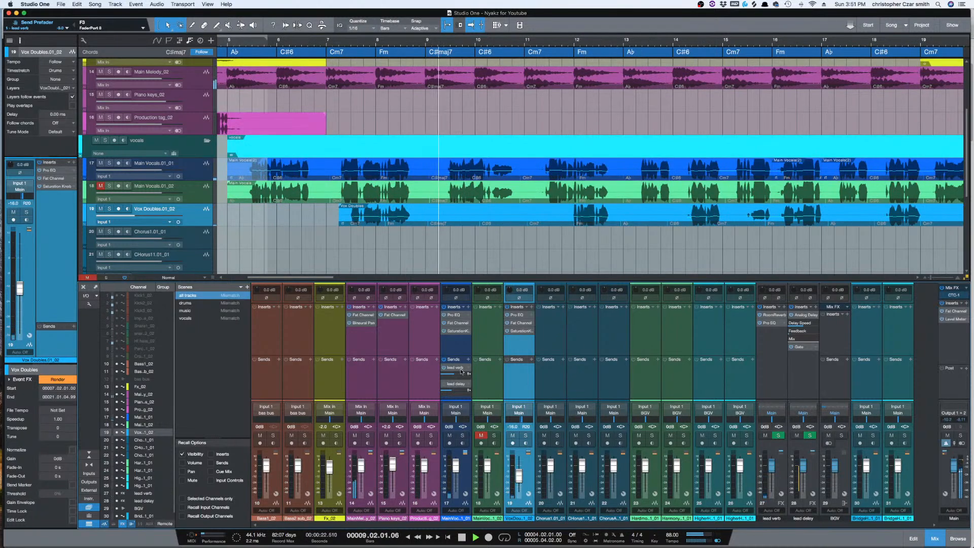
{"action": "left_click_drag", "start_coordinate": [456, 367], "coordinate": [517, 365]}
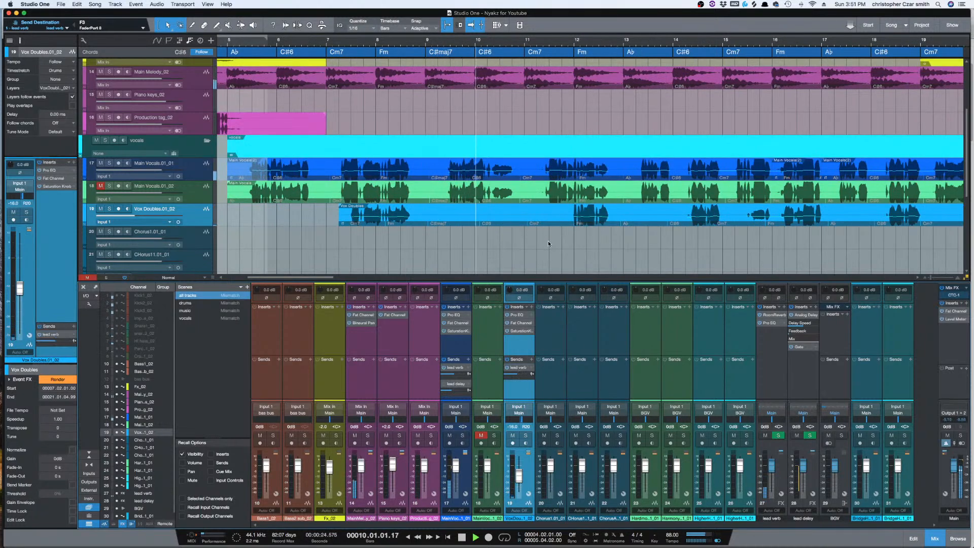
- Listen to the doubles through the verse while reviewing the chorus and harmony tracks, and stop playback
{"action": "key", "text": "w"}
{"action": "key", "text": "w"}
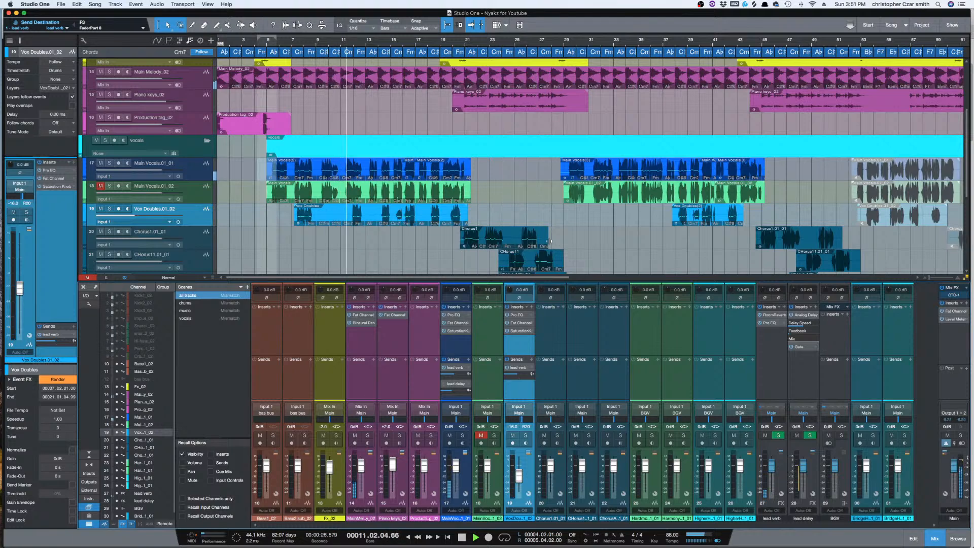
{"action": "scroll", "coordinate": [559, 239], "scroll_direction": "down", "scroll_amount": 7}
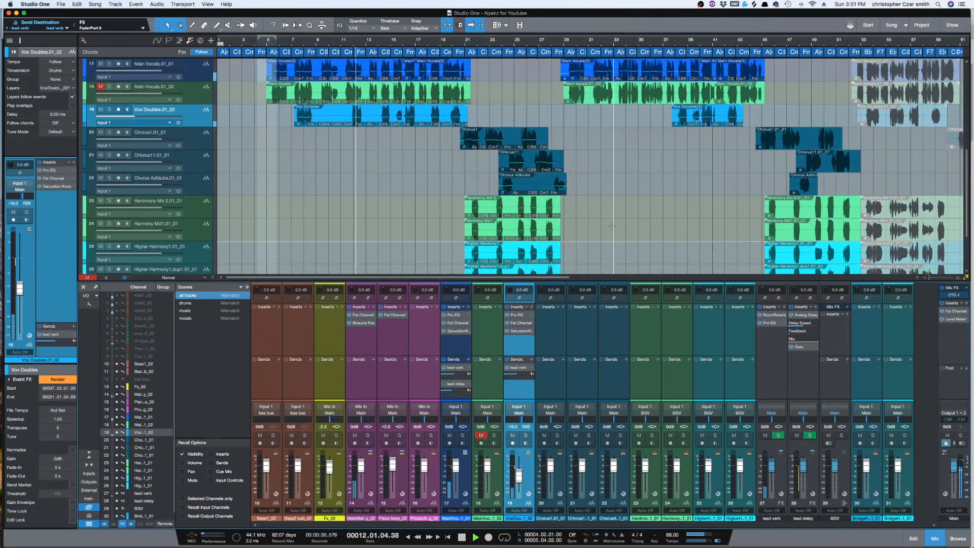
{"action": "scroll", "coordinate": [613, 228], "scroll_direction": "up", "scroll_amount": 10}
{"action": "scroll", "coordinate": [613, 226], "scroll_direction": "down", "scroll_amount": 6}
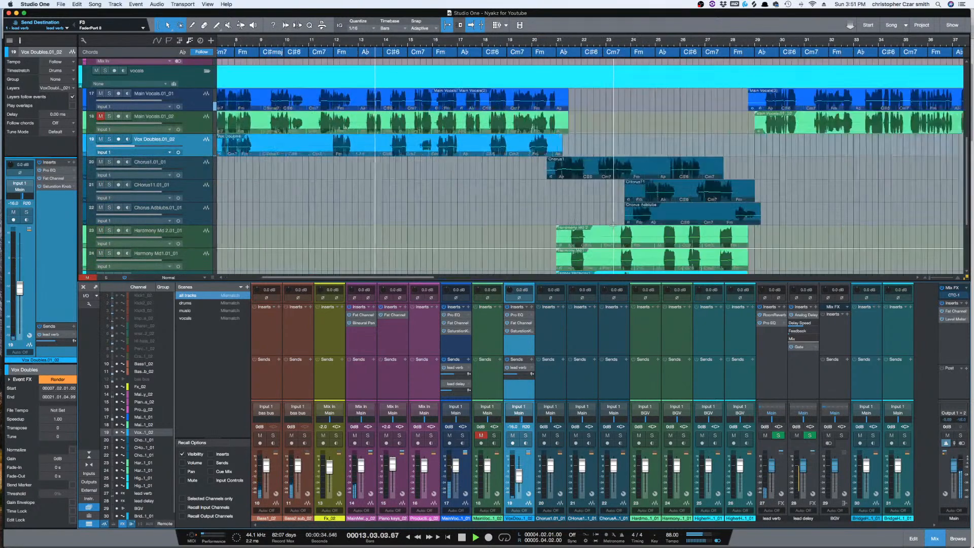
{"action": "key", "text": "e"}
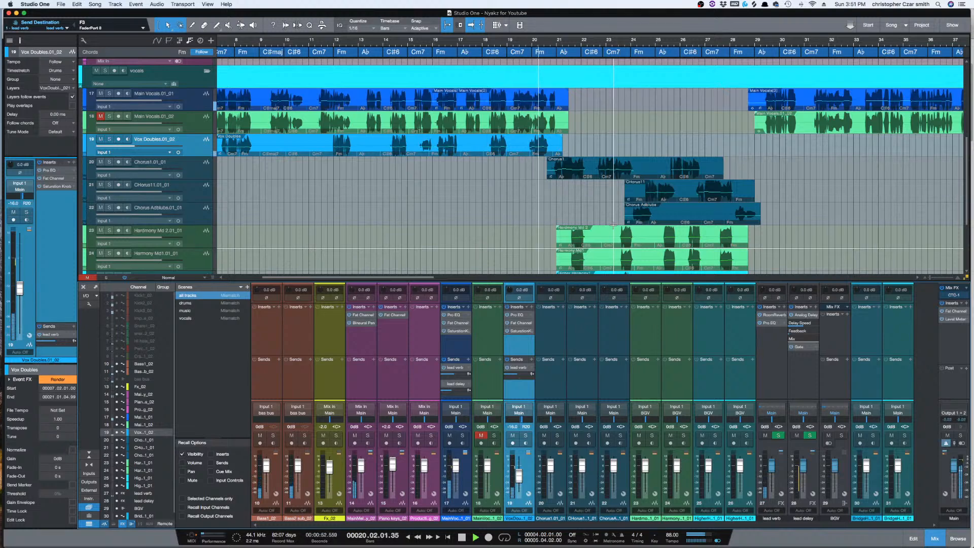
{"action": "key", "text": "space"}
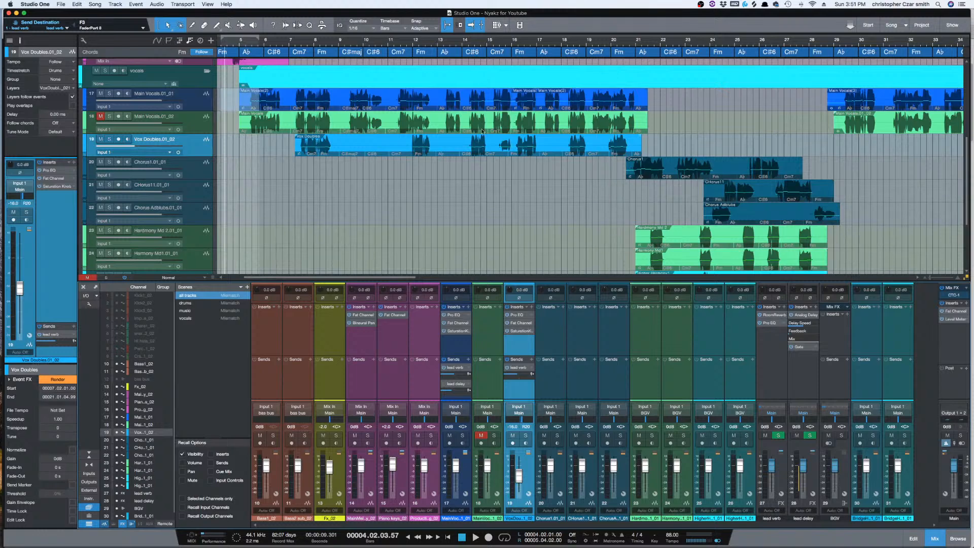
- Select the first-verse events on both main vocal tracks, loop playback over that range, and audition it
{"action": "left_click", "coordinate": [483, 105]}
{"action": "left_click", "coordinate": [579, 105]}
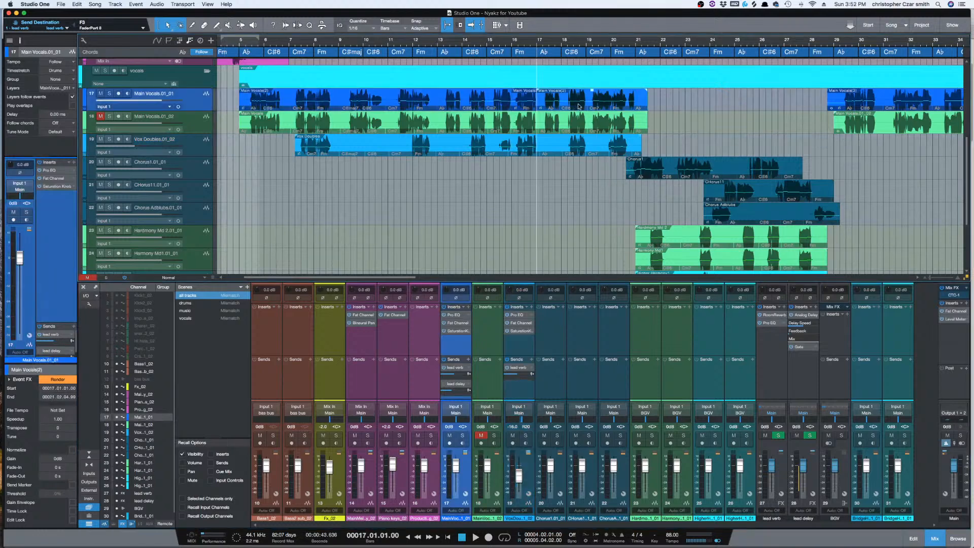
{"action": "left_click_drag", "start_coordinate": [654, 95], "coordinate": [240, 130]}
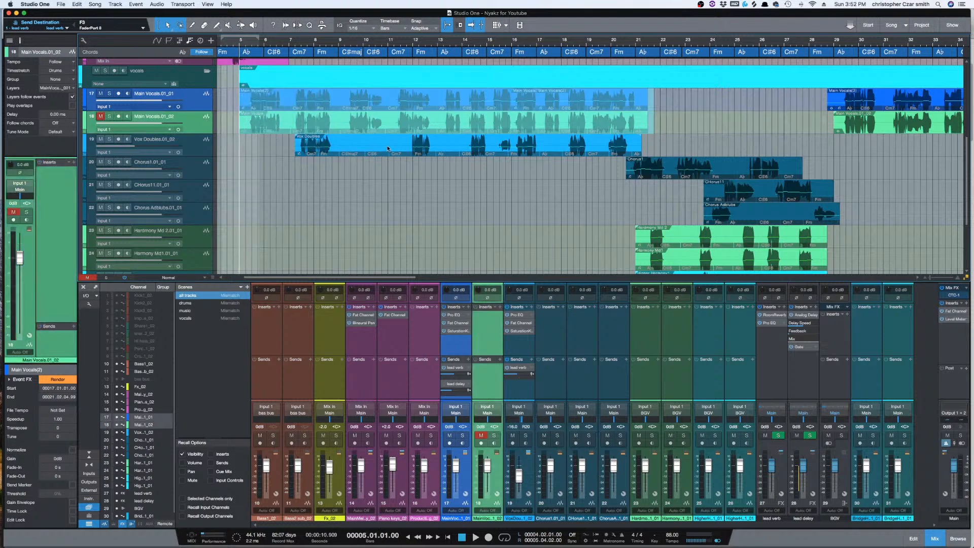
{"action": "key", "text": "p"}
{"action": "key", "text": "/"}
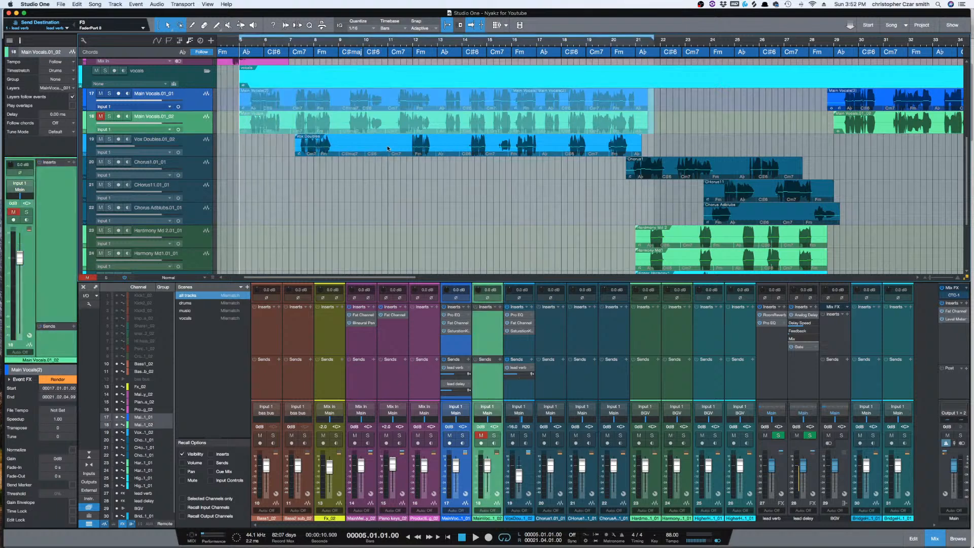
{"action": "key", "text": "space"}
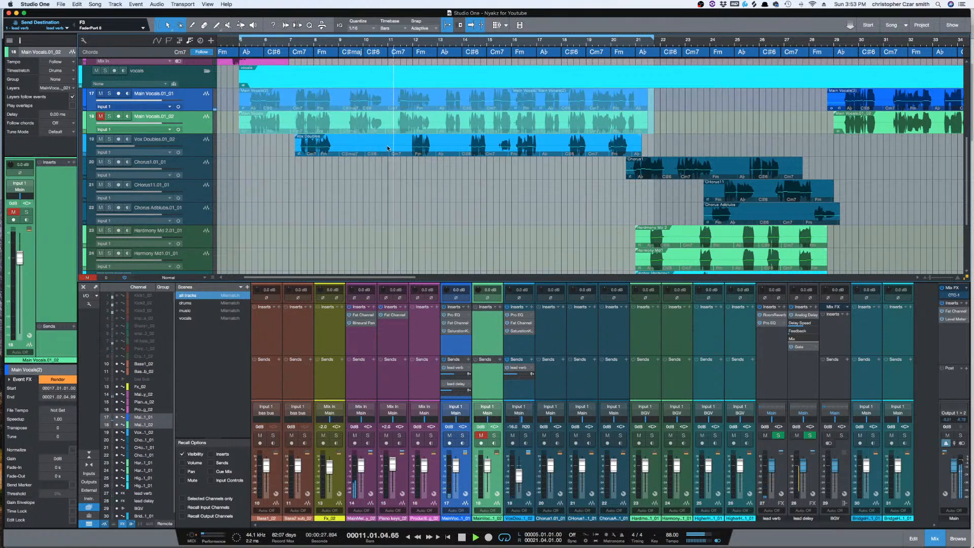
{"action": "key", "text": "space"}
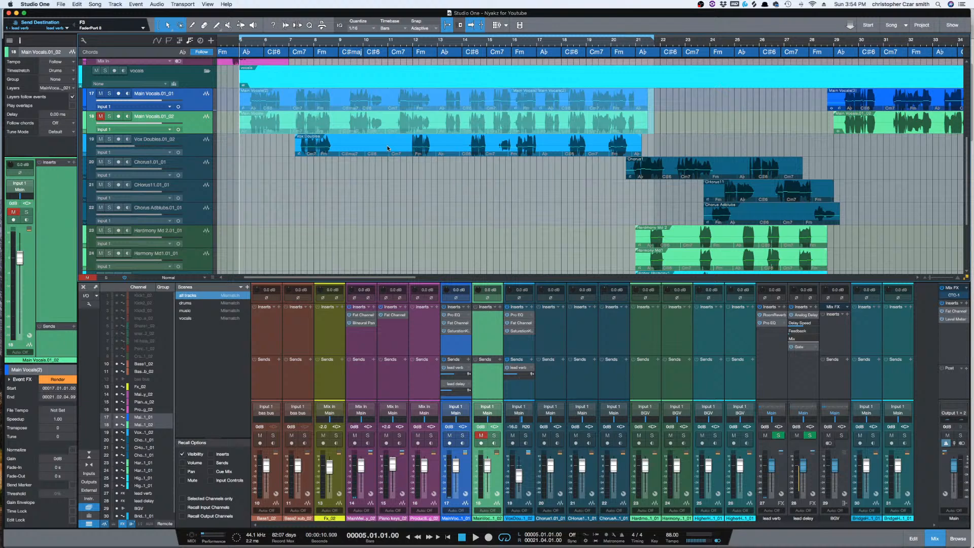
- Remove the existing lead delay FX channel from the mixer
{"action": "key", "text": "w"}
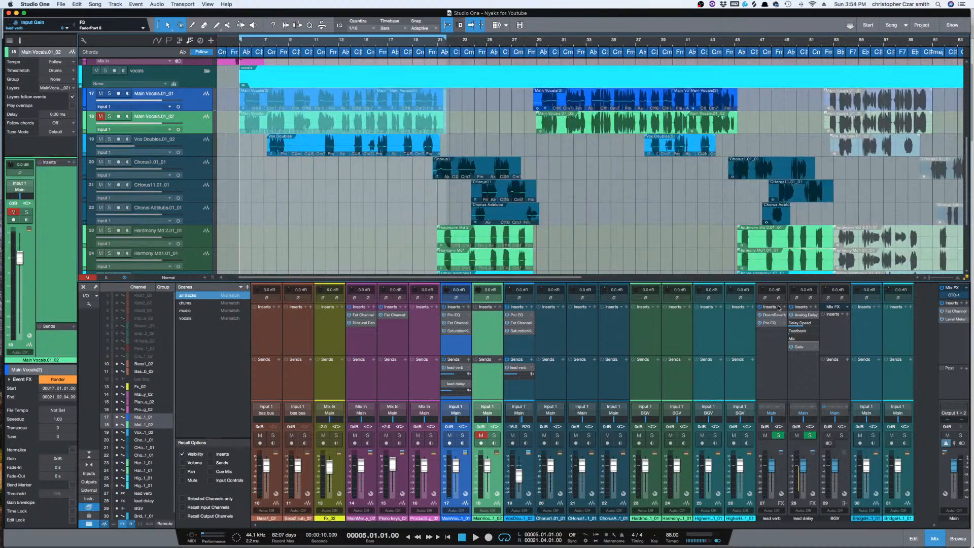
{"action": "left_click", "coordinate": [804, 385]}
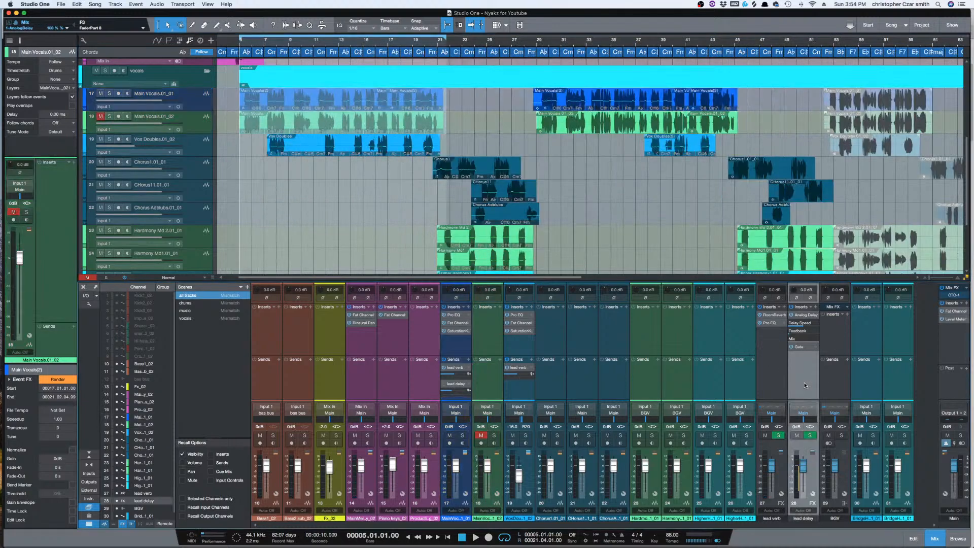
{"action": "right_click", "coordinate": [803, 377]}
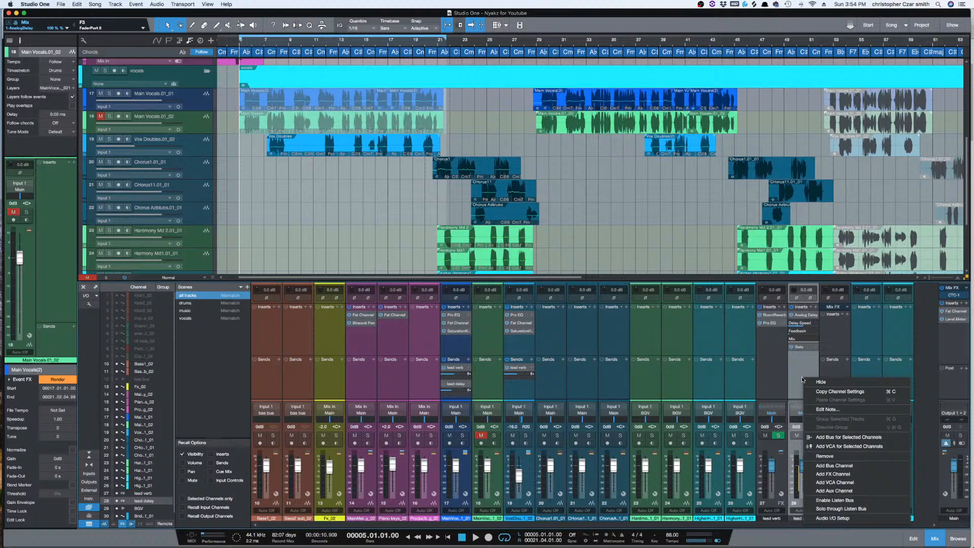
{"action": "left_click", "coordinate": [843, 458]}
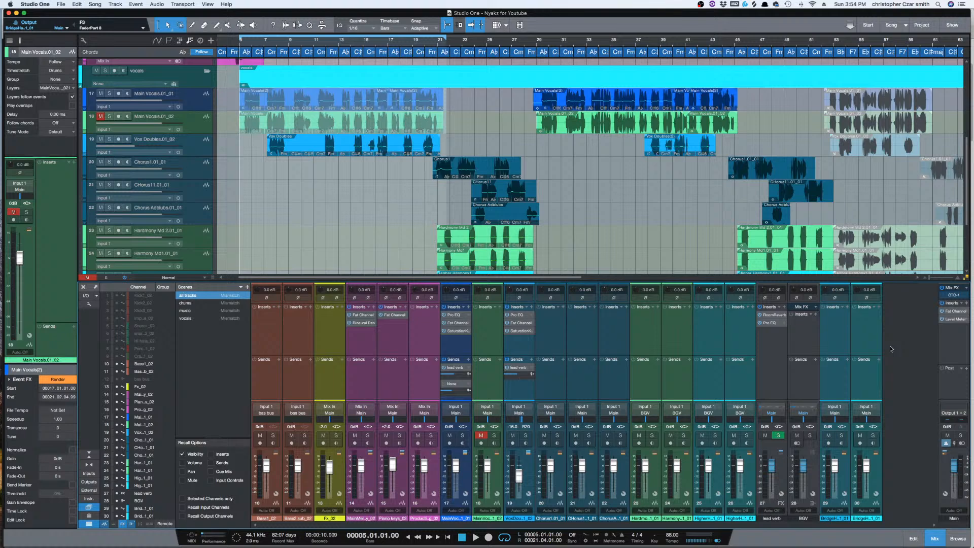
- Add a new Analog Delay FX channel as a send from the first main vocal and remove its empty send
{"action": "key", "text": "F5"}
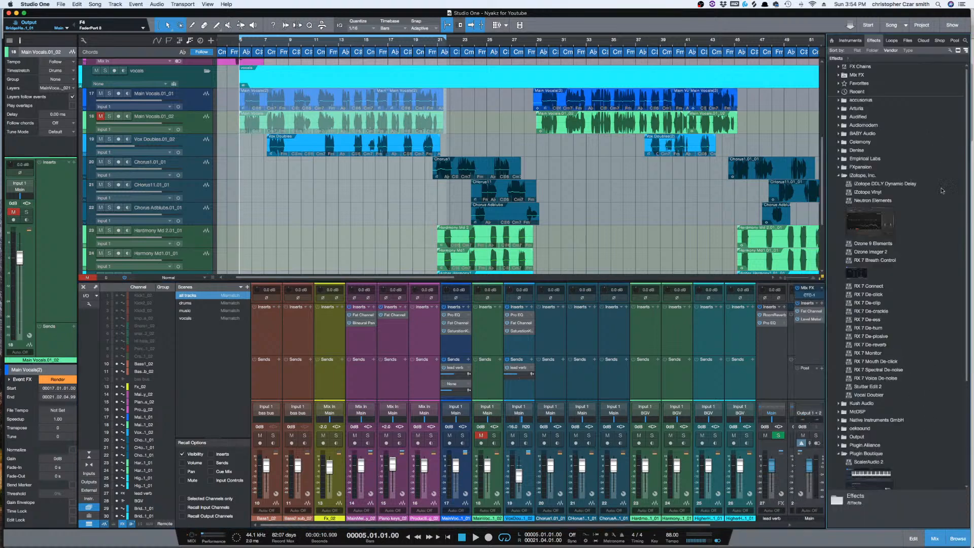
{"action": "double_click", "coordinate": [889, 175]}
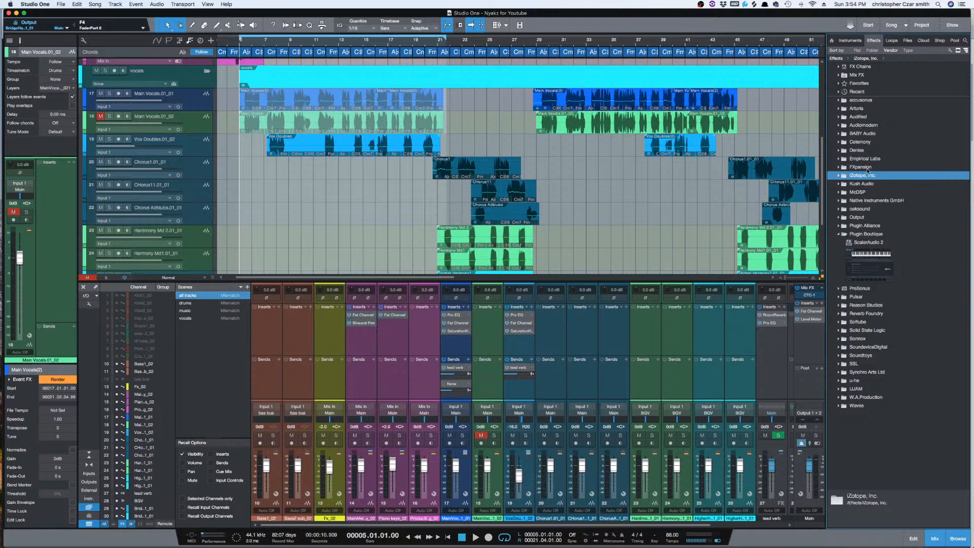
{"action": "double_click", "coordinate": [858, 92]}
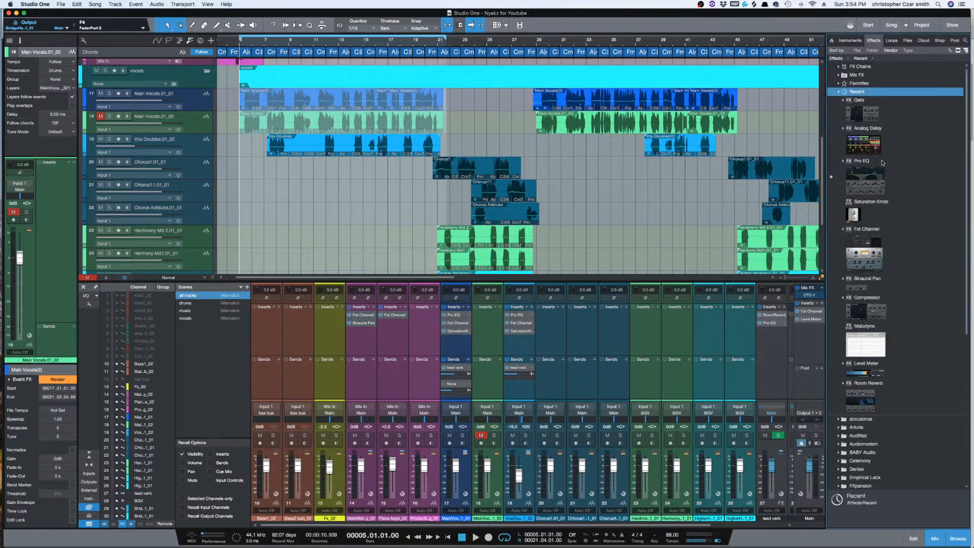
{"action": "scroll", "coordinate": [882, 162], "scroll_direction": "down", "scroll_amount": 3}
{"action": "scroll", "coordinate": [882, 168], "scroll_direction": "up", "scroll_amount": 2}
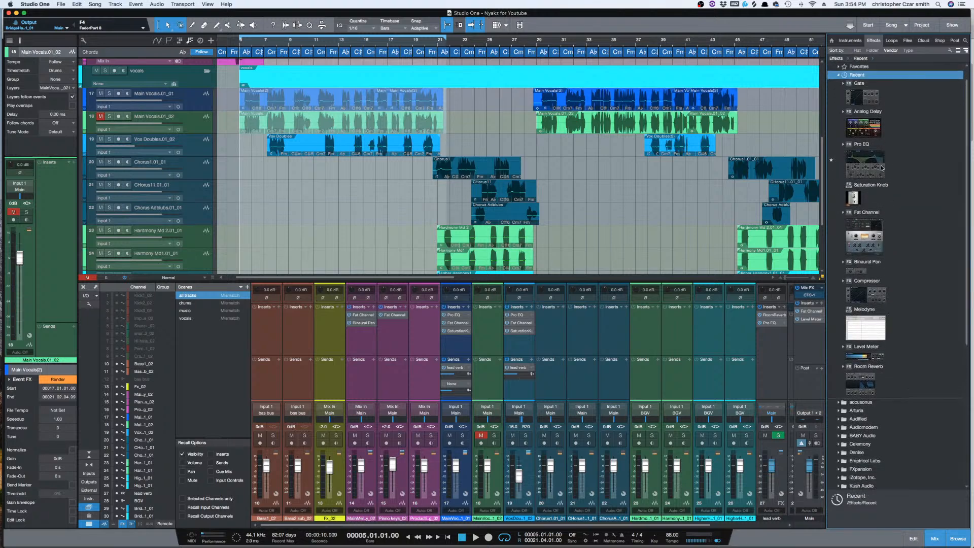
{"action": "left_click_drag", "start_coordinate": [866, 127], "coordinate": [452, 397]}
{"action": "left_click", "coordinate": [465, 384]}
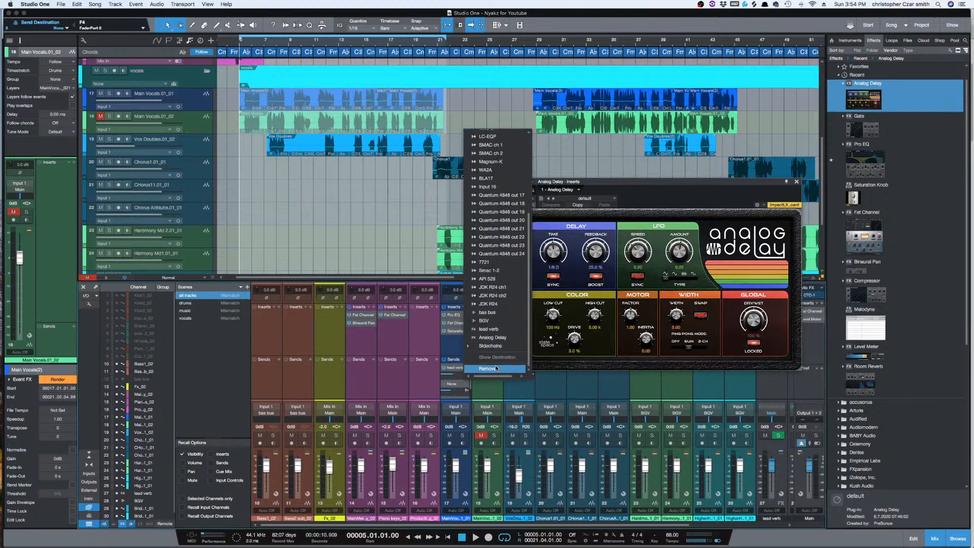
{"action": "left_click", "coordinate": [496, 367]}
- Rename the new Analog Delay FX channel as lead delay, reopen its Analog Delay, and hide the effects browser
{"action": "left_click_drag", "start_coordinate": [689, 184], "coordinate": [683, 100]}
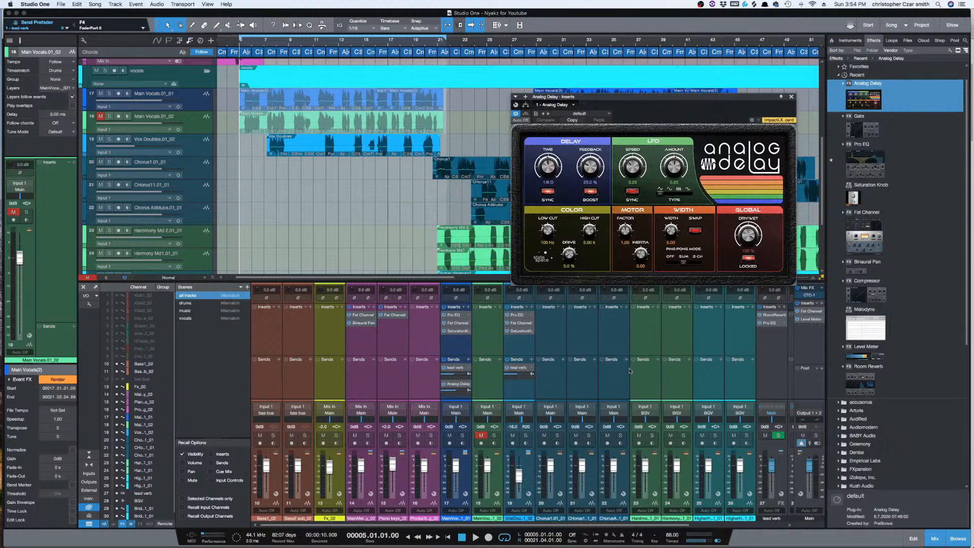
{"action": "left_click_drag", "start_coordinate": [646, 528], "coordinate": [760, 527]}
{"action": "left_click", "coordinate": [775, 519]}
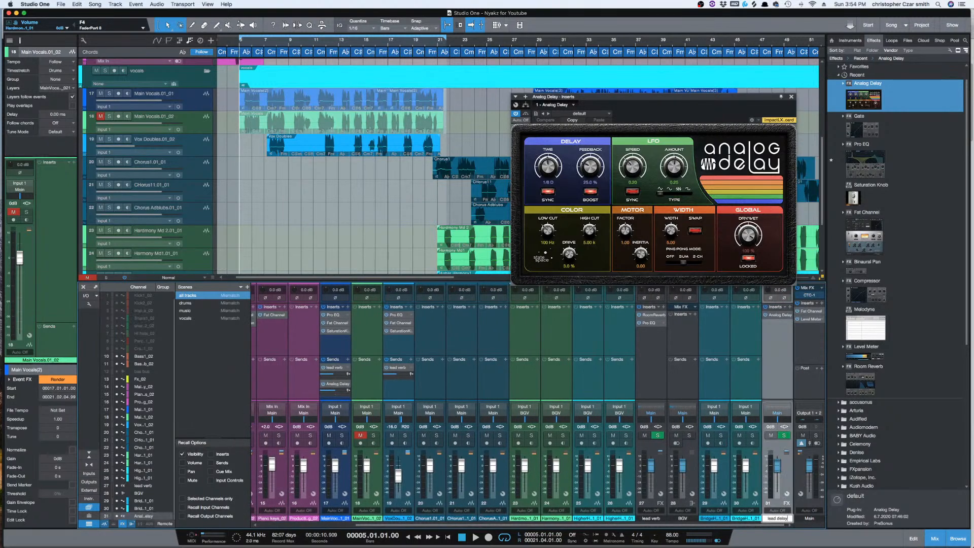
{"action": "key", "text": "Return"}
{"action": "left_click", "coordinate": [781, 319]}
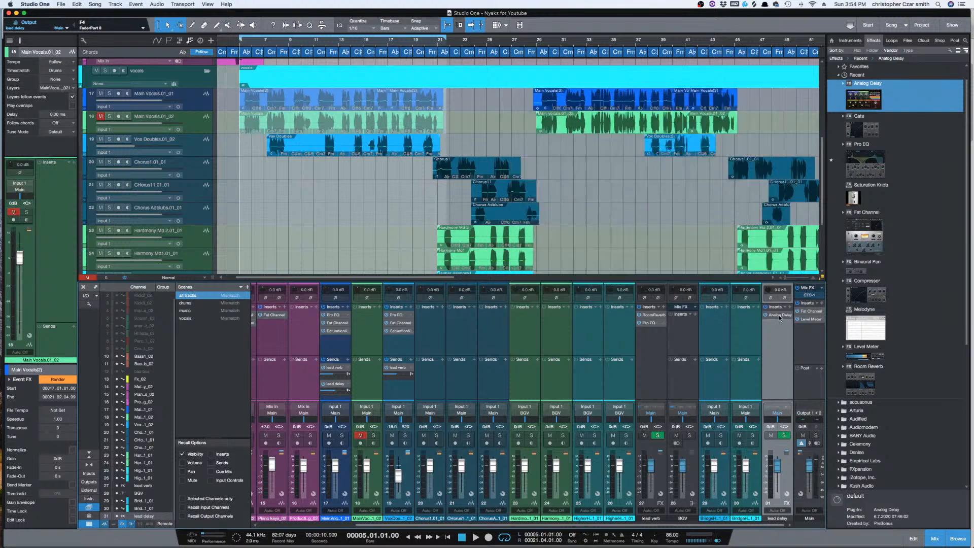
{"action": "left_click", "coordinate": [780, 316]}
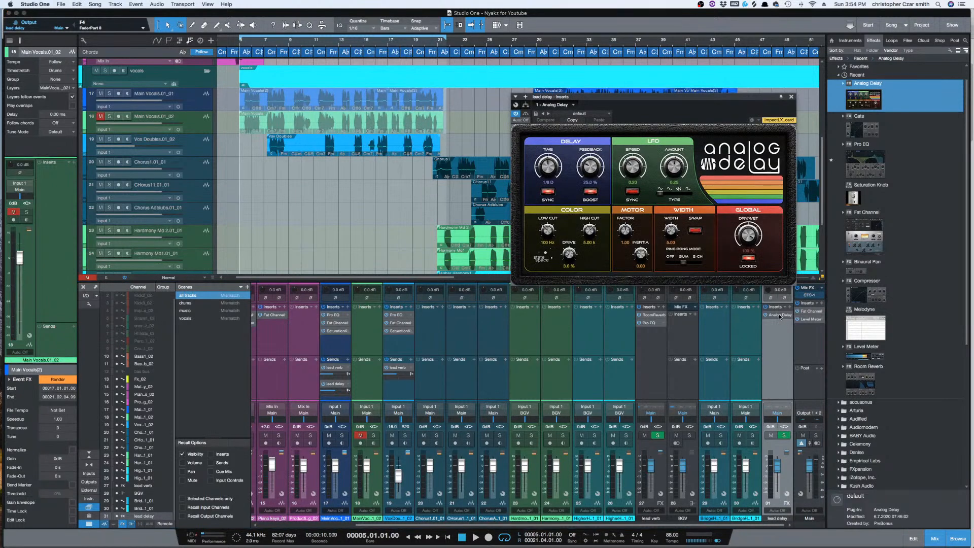
{"action": "key", "text": "F5"}
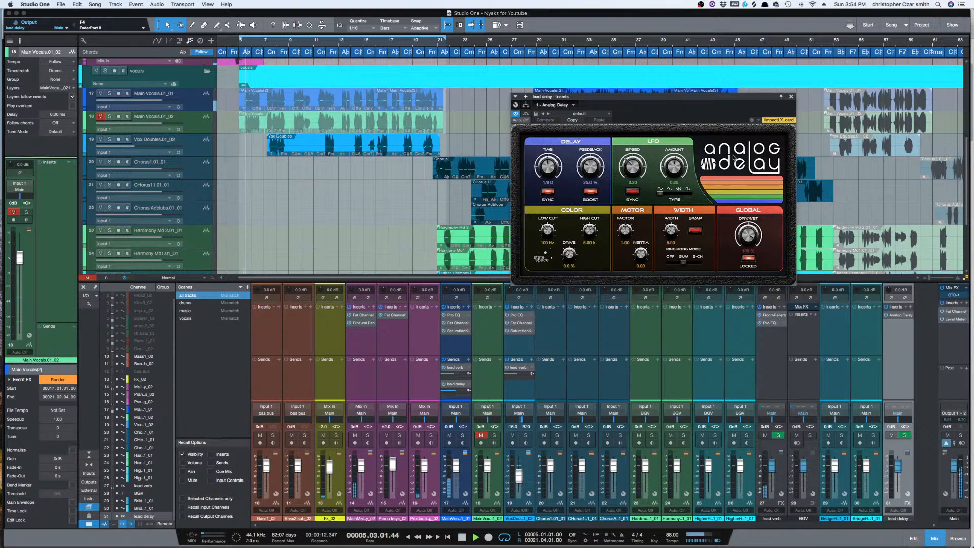
- Set the lead delay to a 1/4 time with 0% feedback and lower the first main vocal's delay send to about -22 dB
{"action": "key", "text": "space"}
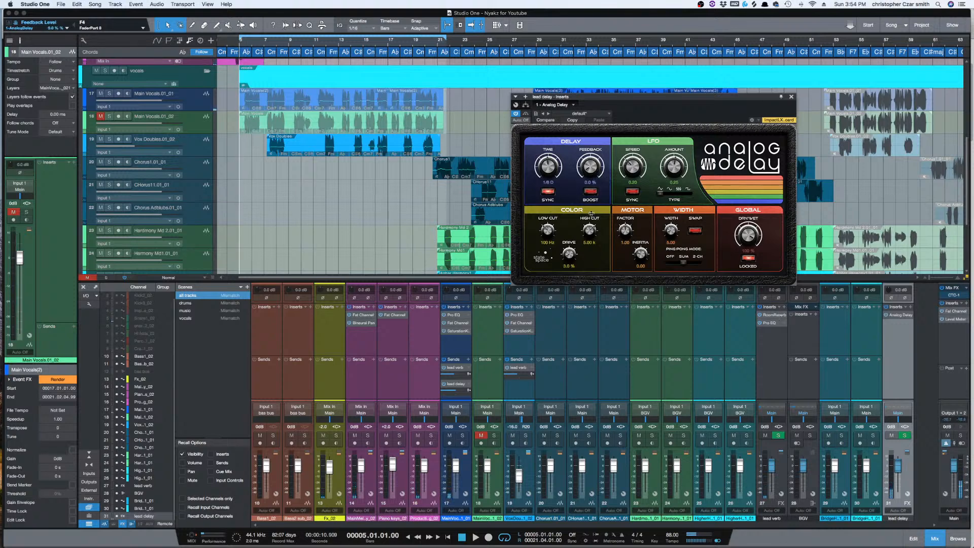
{"action": "scroll", "coordinate": [550, 167], "scroll_direction": "up", "scroll_amount": 2}
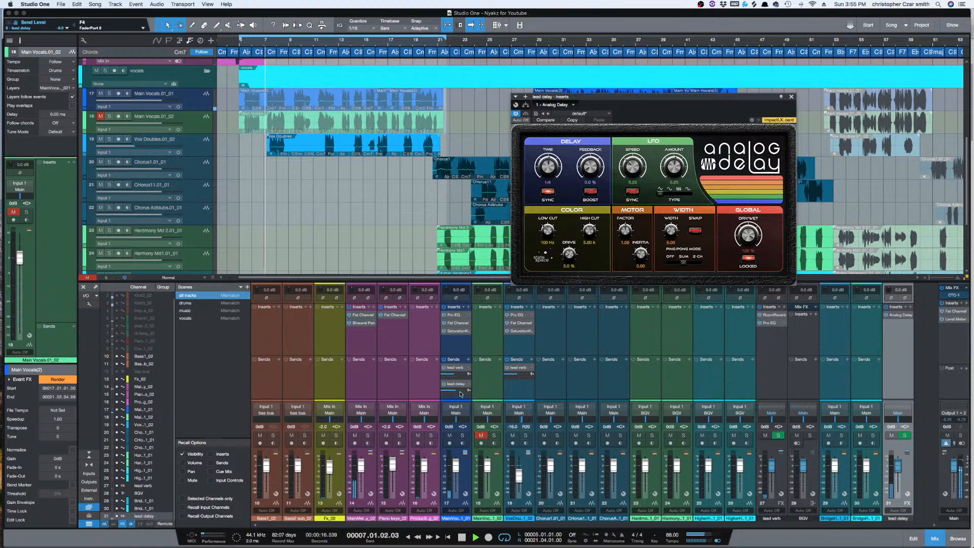
{"action": "left_click_drag", "start_coordinate": [455, 393], "coordinate": [452, 395]}
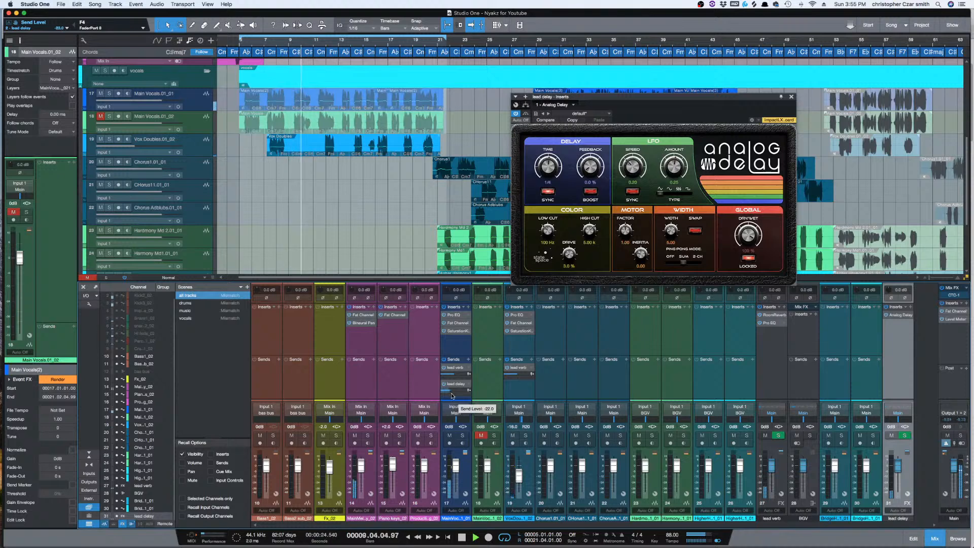
- Set the Analog Delay's low cut to 215 Hz and drive to 32%, and adjust the main vocal's delay send to about -20.7 dB
{"action": "left_click_drag", "start_coordinate": [547, 230], "coordinate": [551, 217]}
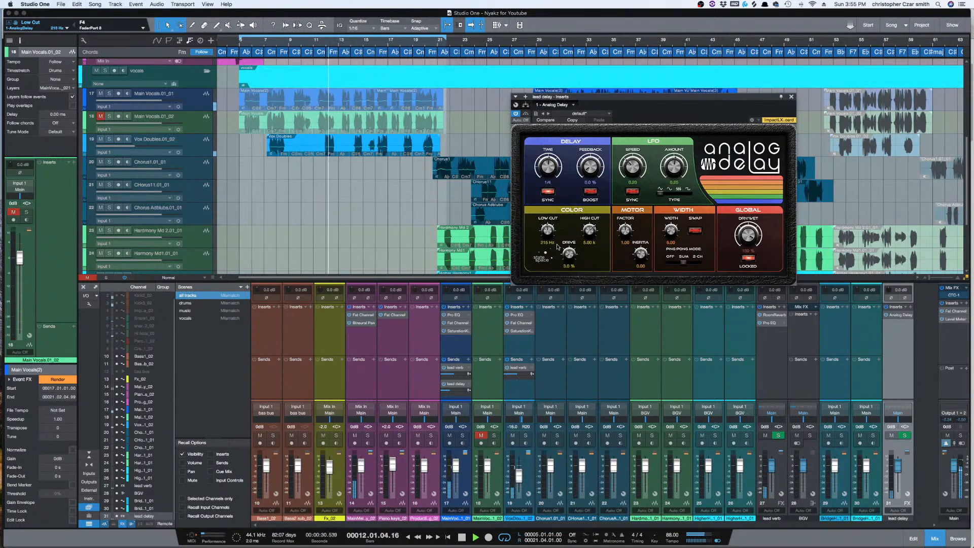
{"action": "left_click_drag", "start_coordinate": [569, 252], "coordinate": [571, 243]}
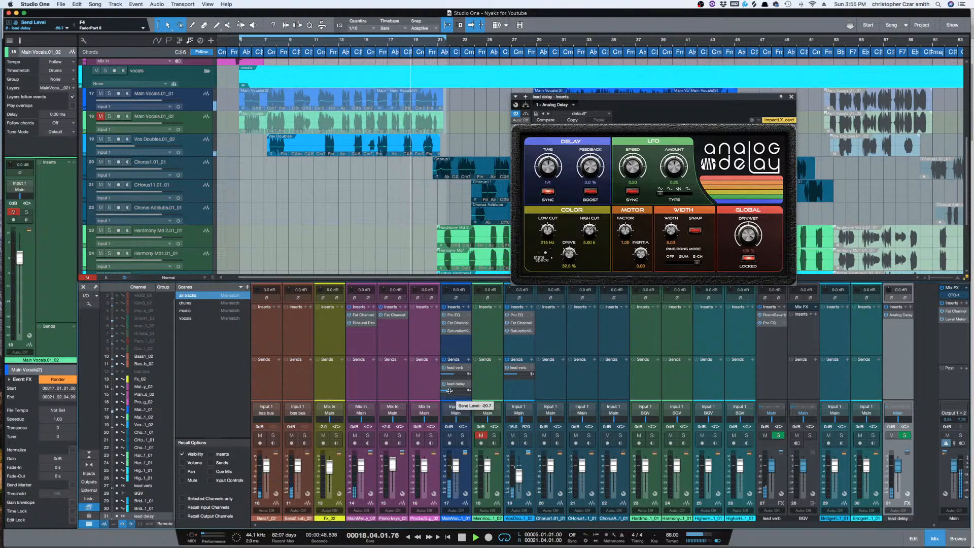
{"action": "left_click_drag", "start_coordinate": [450, 392], "coordinate": [451, 393]}
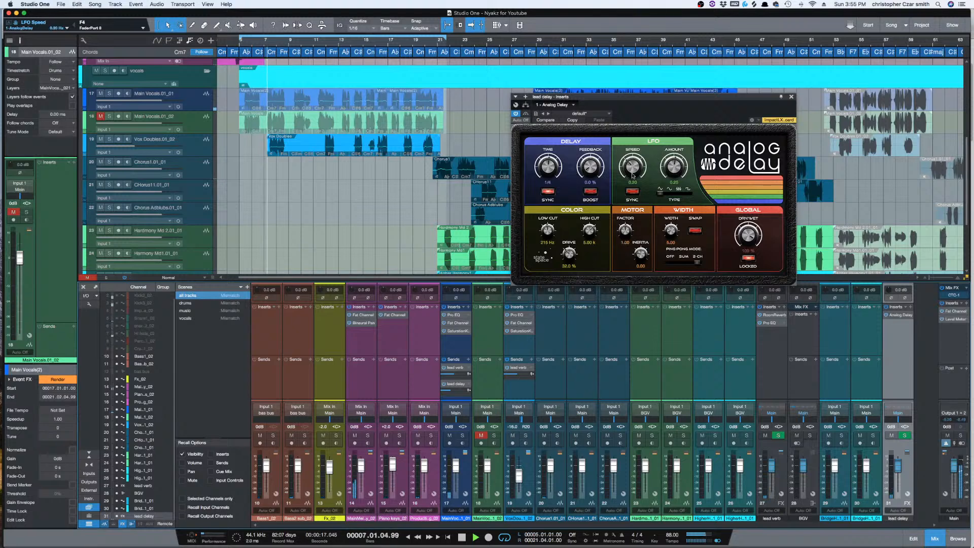
- Raise the Analog Delay's feedback to 14% and set its delay time to 1/8 during playback
{"action": "left_click_drag", "start_coordinate": [590, 167], "coordinate": [591, 163]}
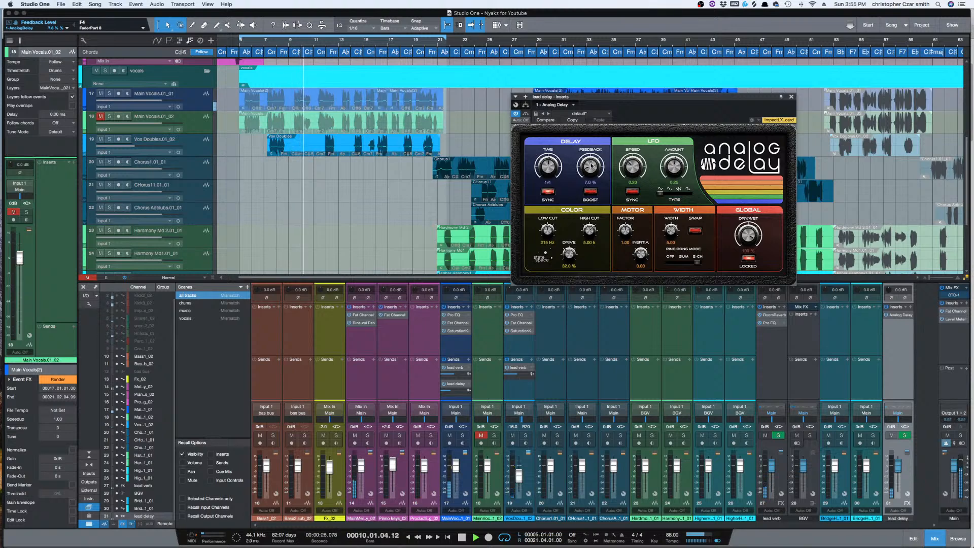
{"action": "left_click_drag", "start_coordinate": [586, 168], "coordinate": [545, 156]}
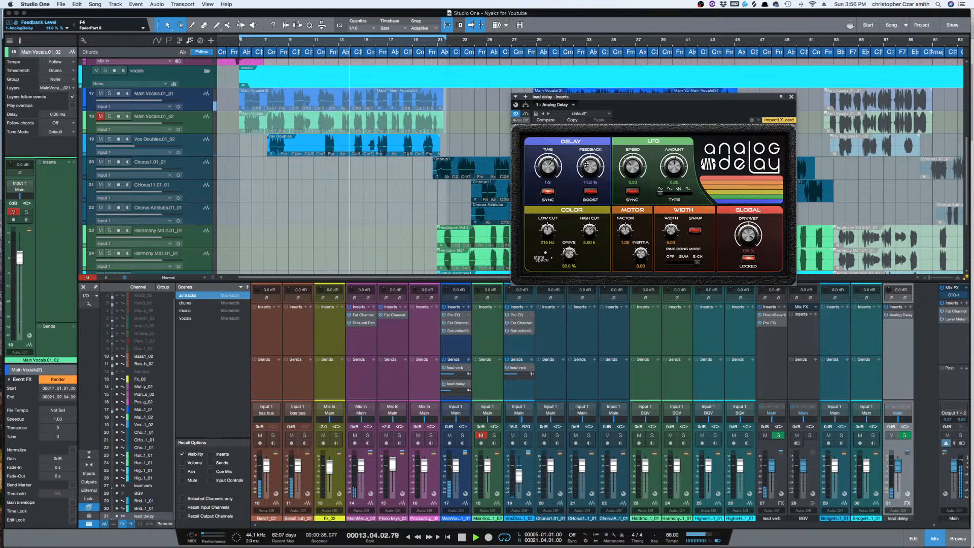
{"action": "left_click_drag", "start_coordinate": [587, 166], "coordinate": [587, 163]}
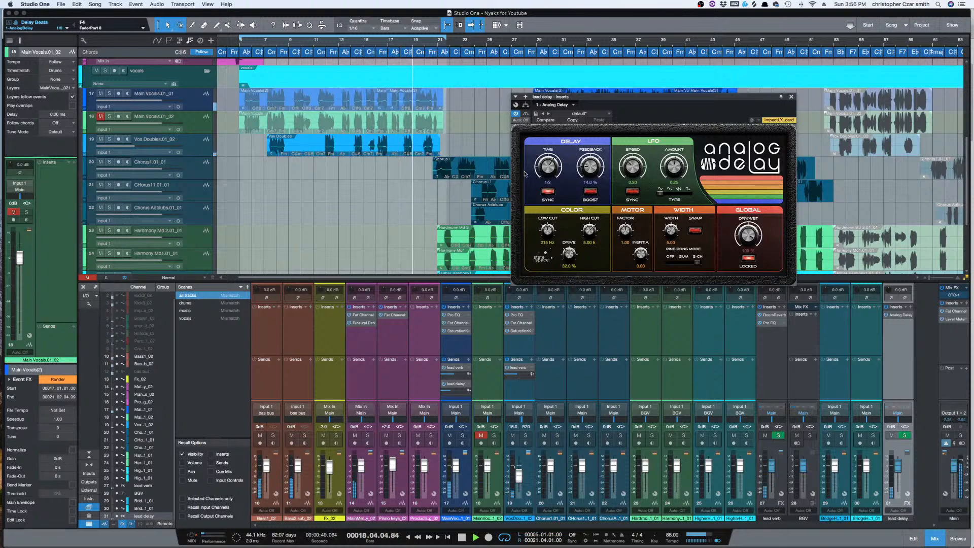
{"action": "left_click_drag", "start_coordinate": [554, 174], "coordinate": [555, 181]}
- Replay the first verse, fine-tune the lead delay's feedback, stop playback and close the Analog Delay
{"action": "key", "text": "e"}
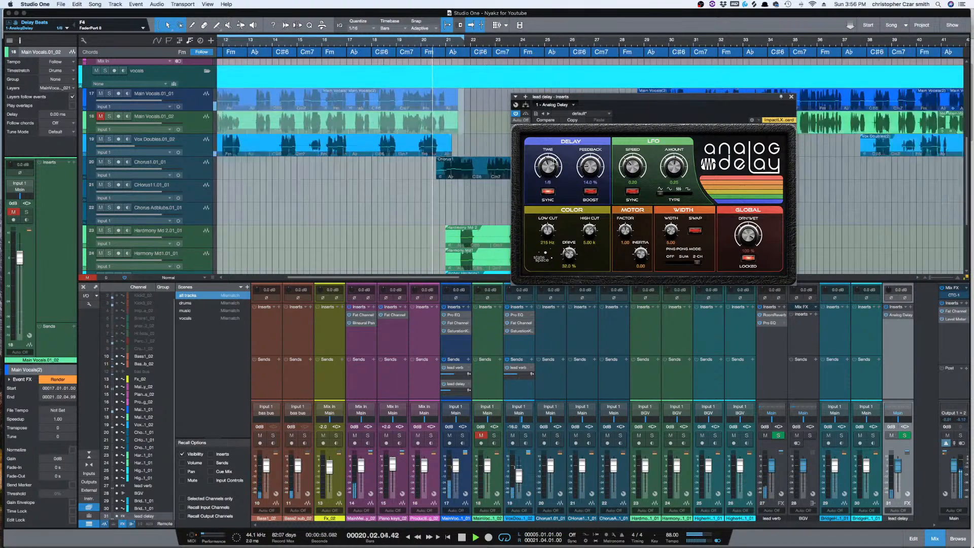
{"action": "key", "text": "space"}
{"action": "key", "text": "space"}
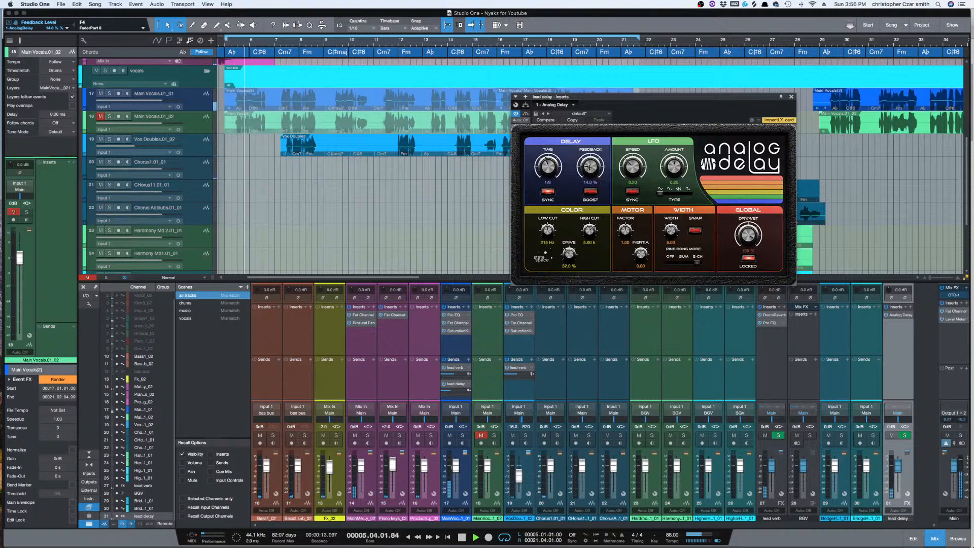
{"action": "left_click_drag", "start_coordinate": [590, 169], "coordinate": [589, 165]}
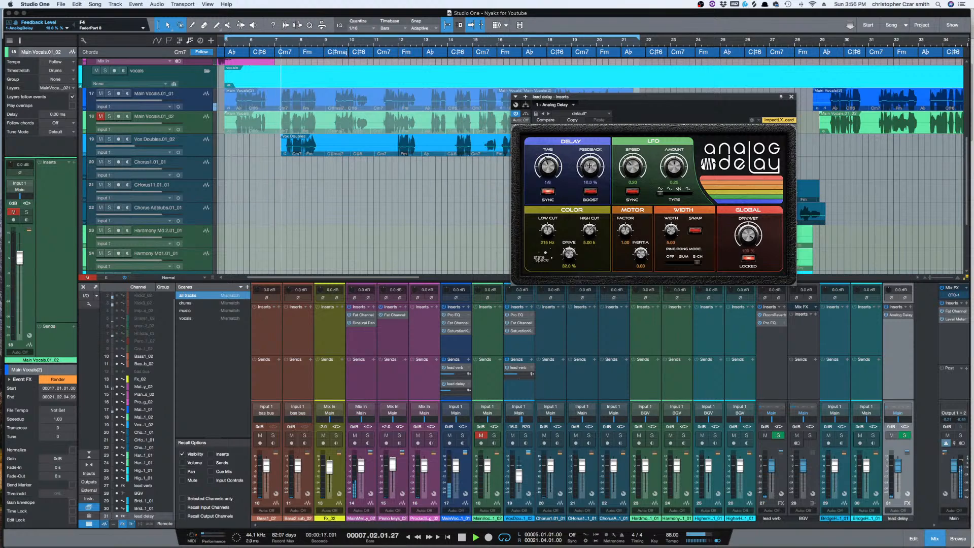
{"action": "left_click_drag", "start_coordinate": [590, 166], "coordinate": [587, 166]}
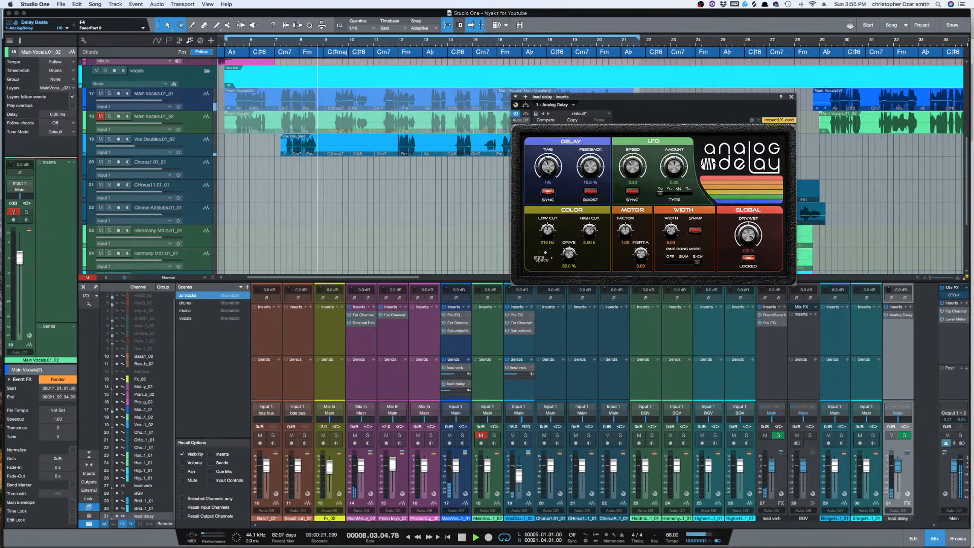
{"action": "left_click_drag", "start_coordinate": [550, 167], "coordinate": [591, 173]}
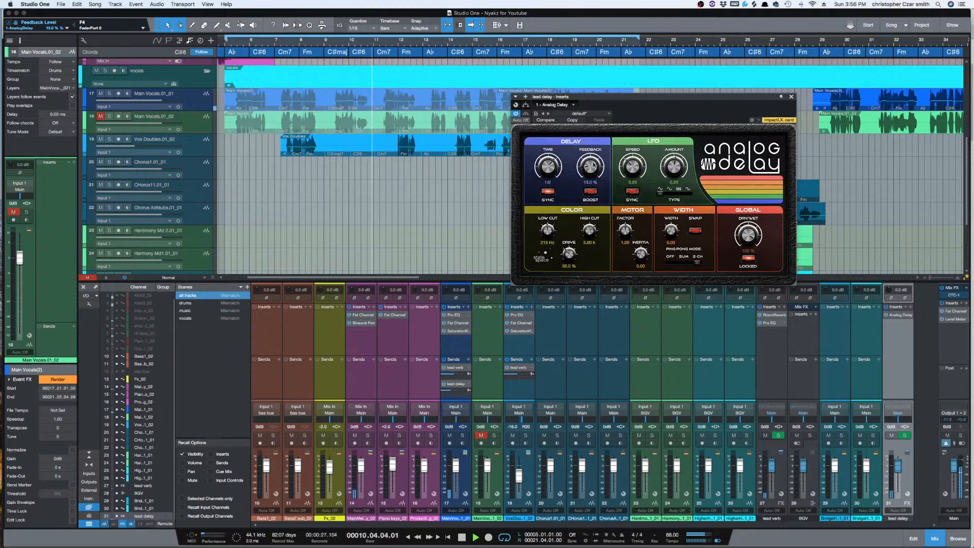
{"action": "key", "text": "space"}
{"action": "left_click", "coordinate": [790, 97]}
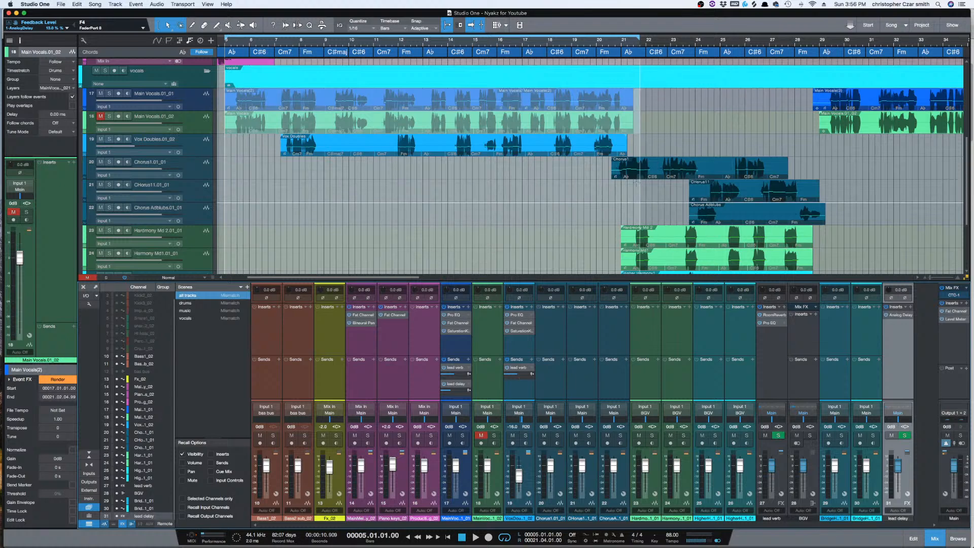
- Add a bus for the two Harmony Md and two Higher Harmony tracks and name it BGV
{"action": "left_click", "coordinate": [608, 190]}
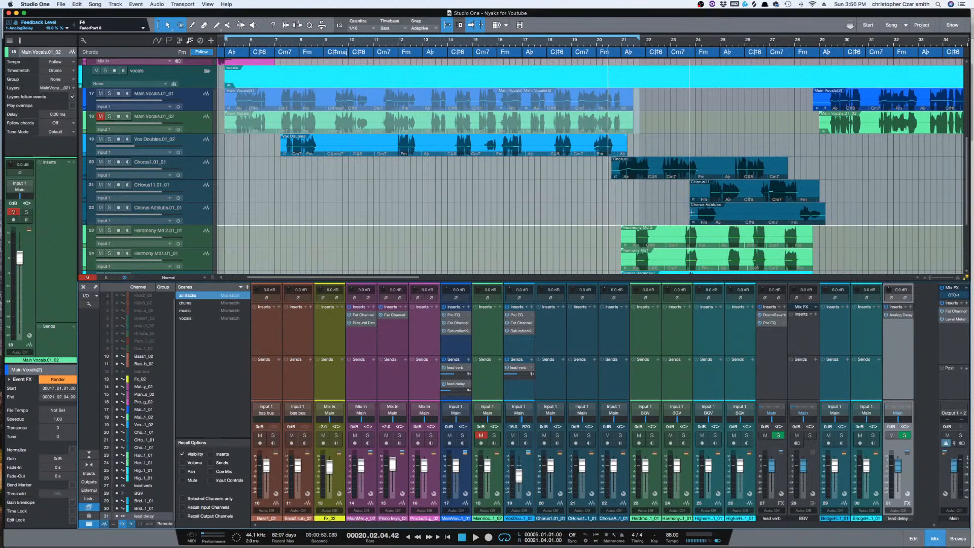
{"action": "scroll", "coordinate": [689, 206], "scroll_direction": "down", "scroll_amount": 5}
{"action": "left_click", "coordinate": [204, 140]}
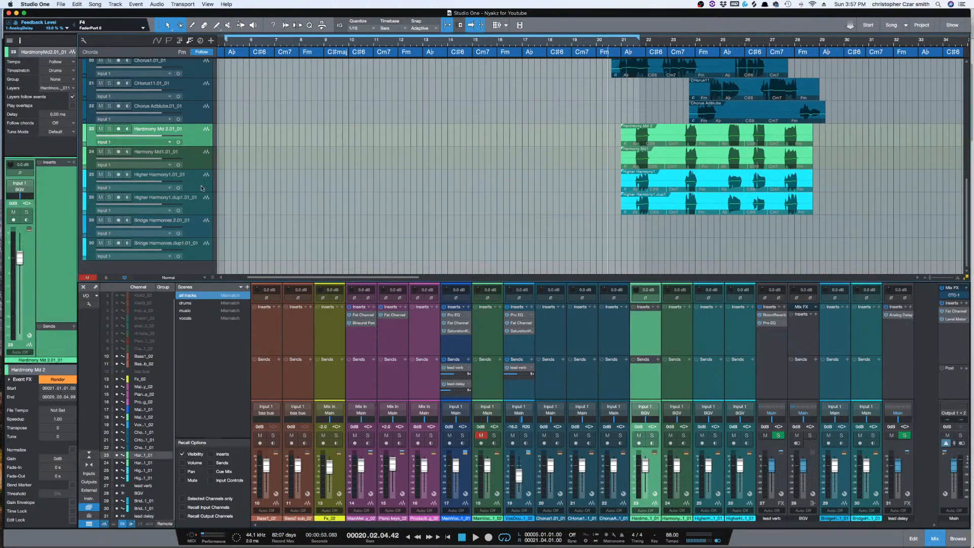
{"action": "left_click", "coordinate": [202, 205], "text": "shift"}
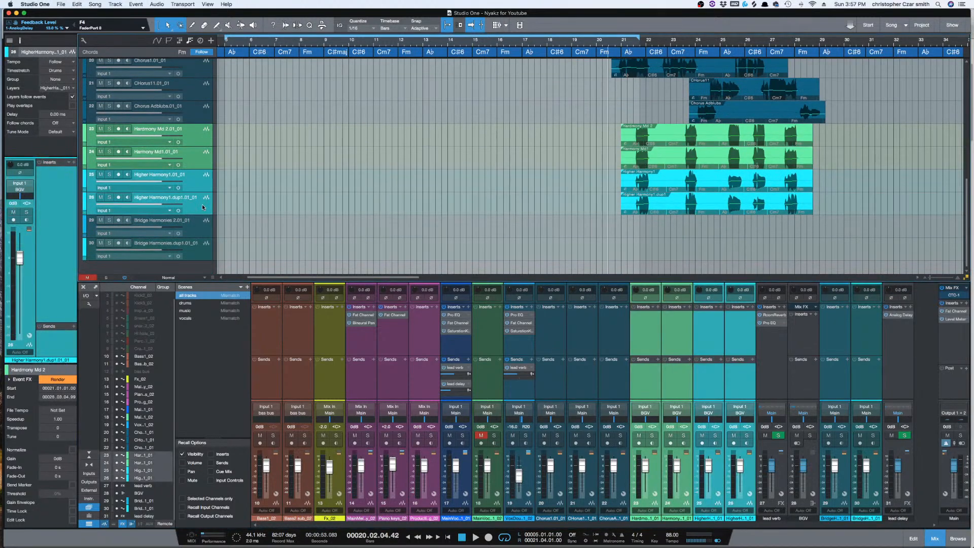
{"action": "right_click", "coordinate": [653, 337]}
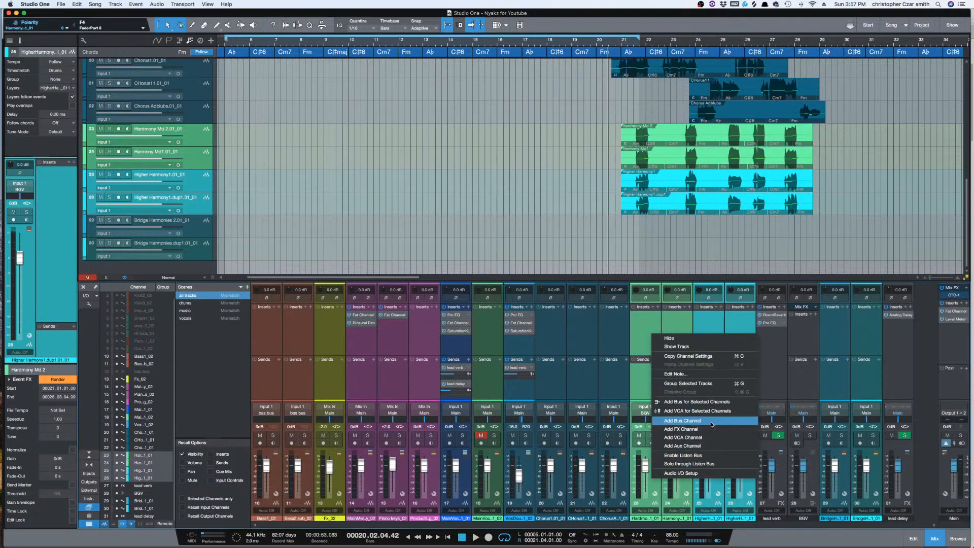
{"action": "left_click", "coordinate": [711, 402]}
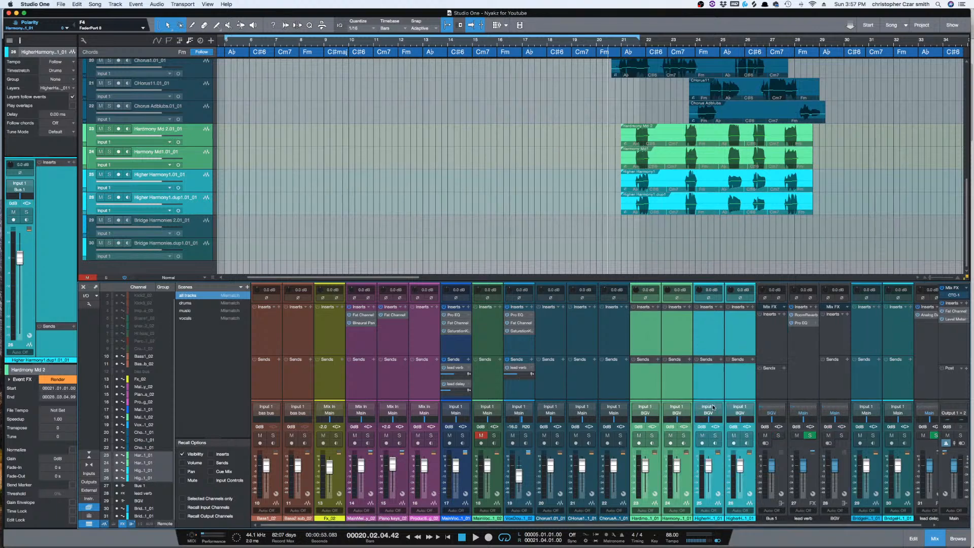
{"action": "left_click", "coordinate": [826, 445]}
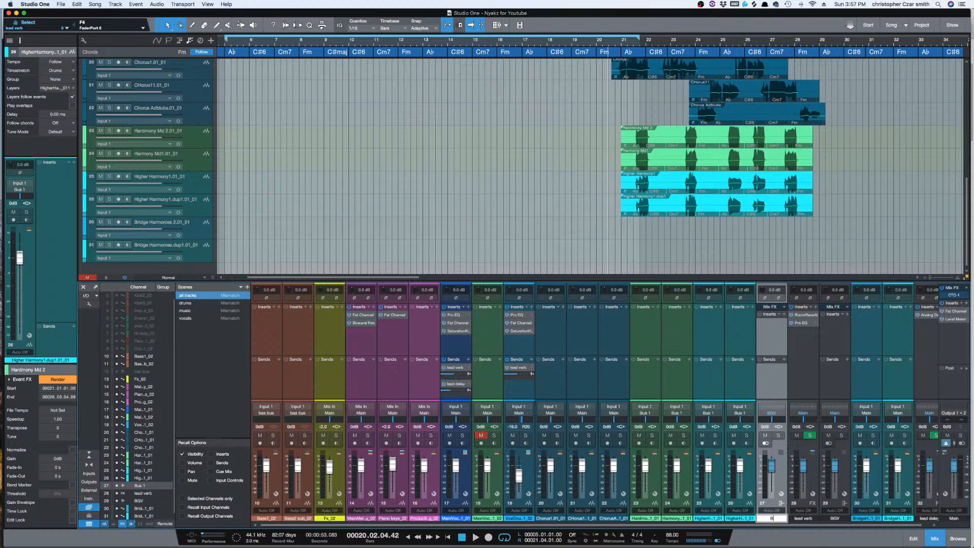
{"action": "key", "text": "Return"}
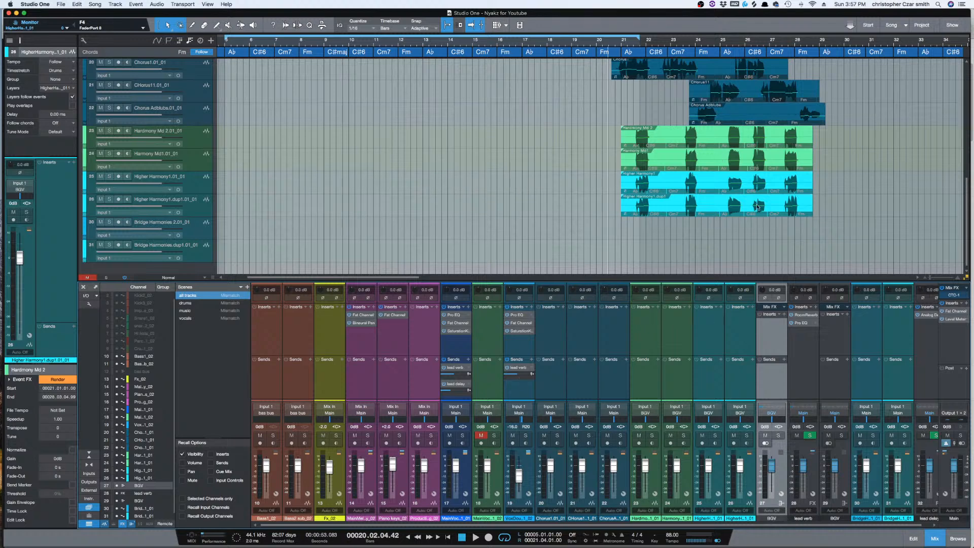
- Audition the transition into the chorus from bar 20 with the chorus and harmony tracks in view
{"action": "scroll", "coordinate": [826, 242], "scroll_direction": "up", "scroll_amount": 2}
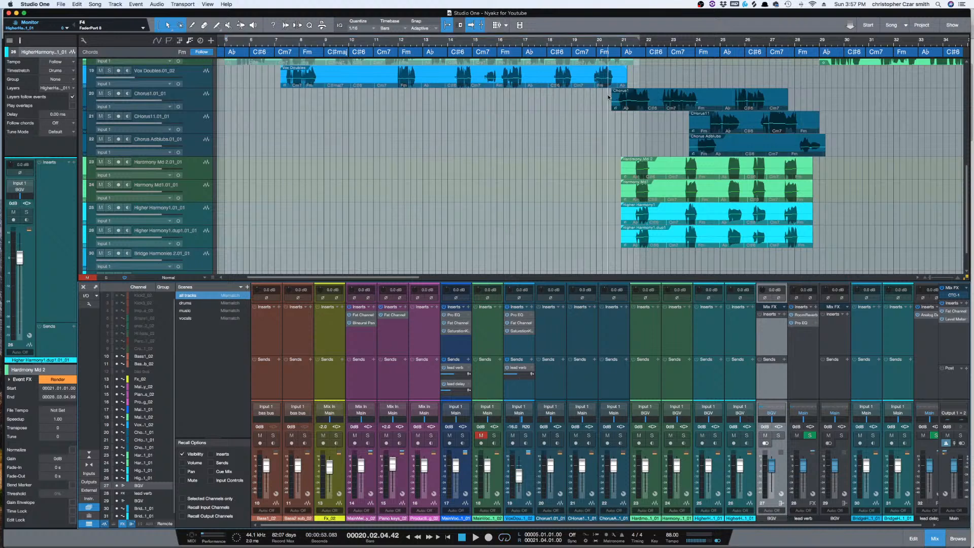
{"action": "key", "text": "space"}
{"action": "key", "text": "e"}
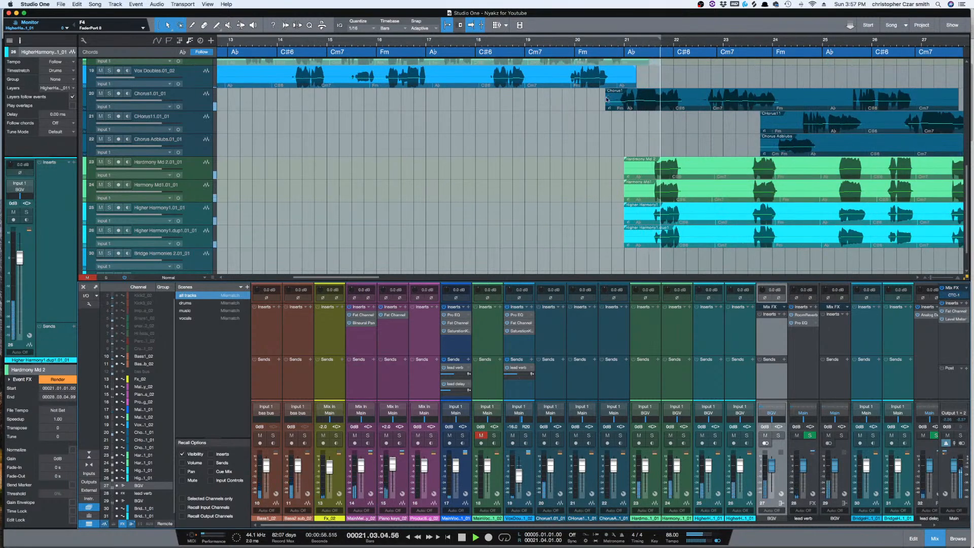
{"action": "key", "text": "space"}
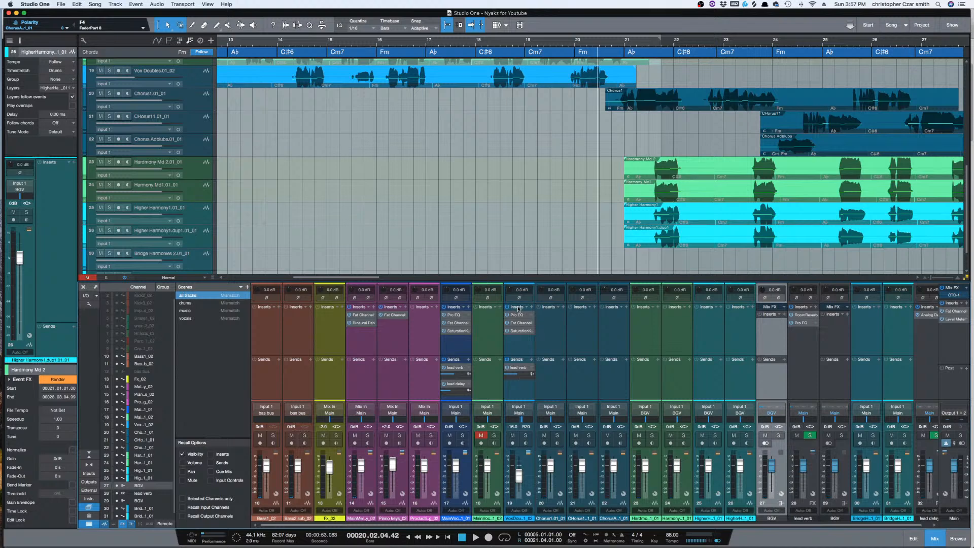
- Copy the Vox Doubles channel's Pro EQ, Fat Channel and Saturation Knob inserts to both Chorus channels and the Chorus Adlibs channel
{"action": "left_click_drag", "start_coordinate": [525, 308], "coordinate": [543, 318]}
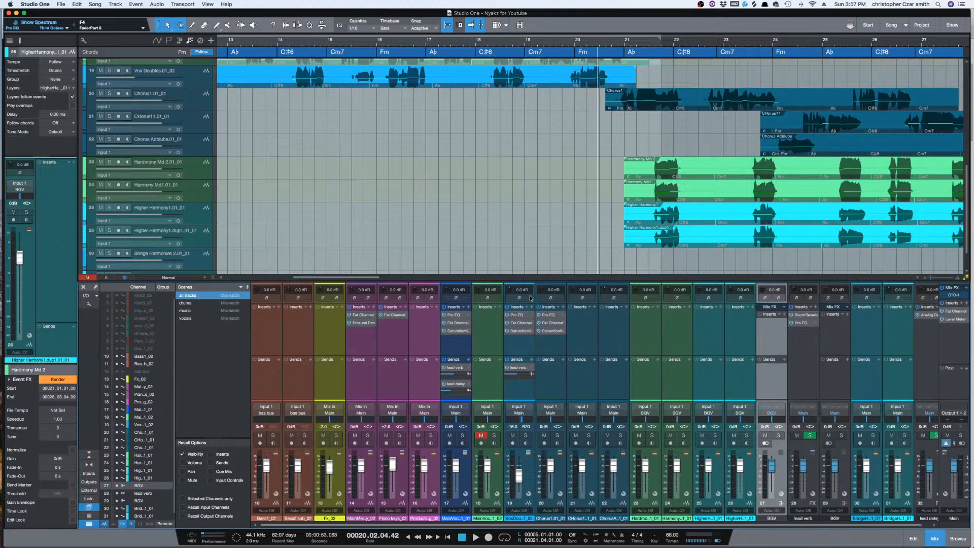
{"action": "left_click", "coordinate": [193, 105]}
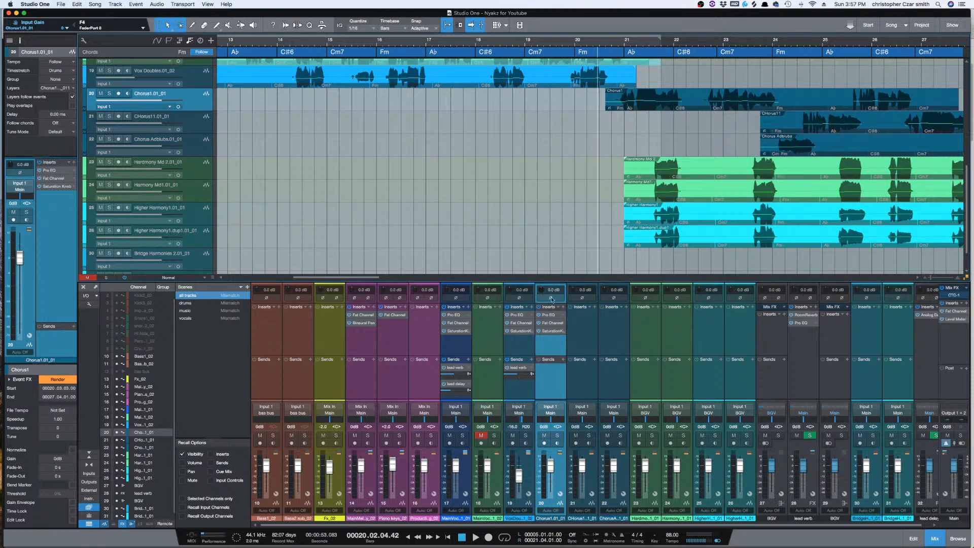
{"action": "left_click_drag", "start_coordinate": [552, 310], "coordinate": [621, 311]}
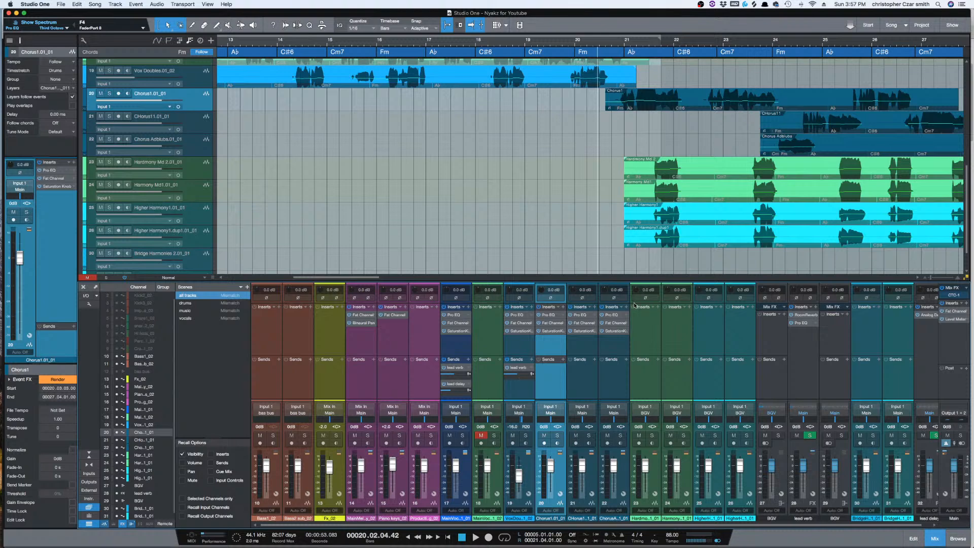
{"action": "key", "text": "w"}
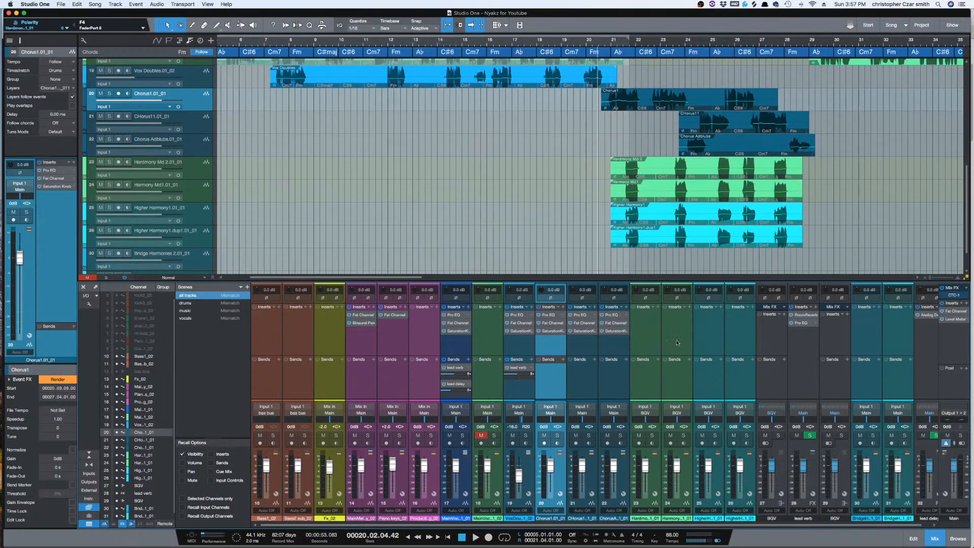
- Select the BGV bus and play back the chorus section to hear the background vocals
{"action": "left_click", "coordinate": [772, 332]}
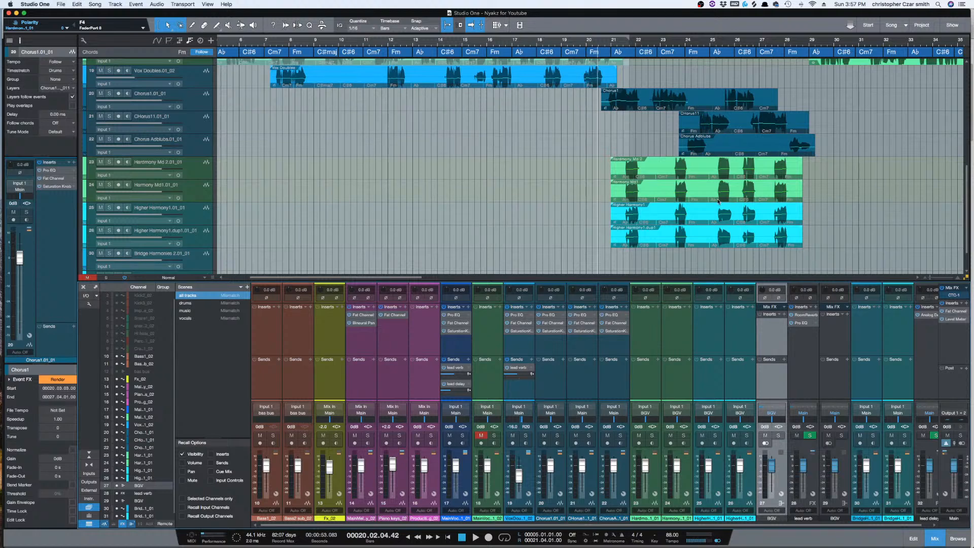
{"action": "key", "text": "space"}
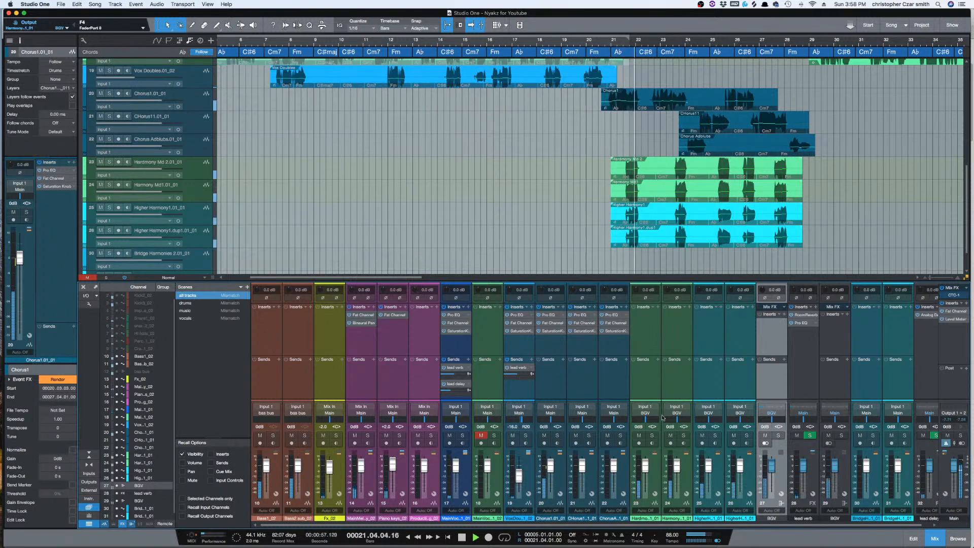
{"action": "key", "text": "space"}
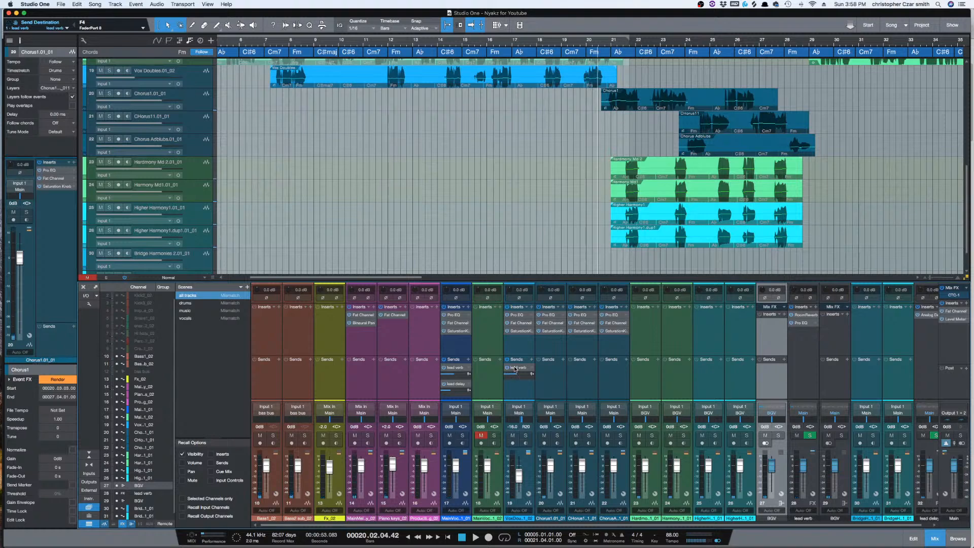
- Copy the lead verb send from the Vox Doubles channel to the three chorus vocal channels and audition the chorus
{"action": "left_click_drag", "start_coordinate": [515, 369], "coordinate": [584, 372]}
{"action": "key", "text": "space"}
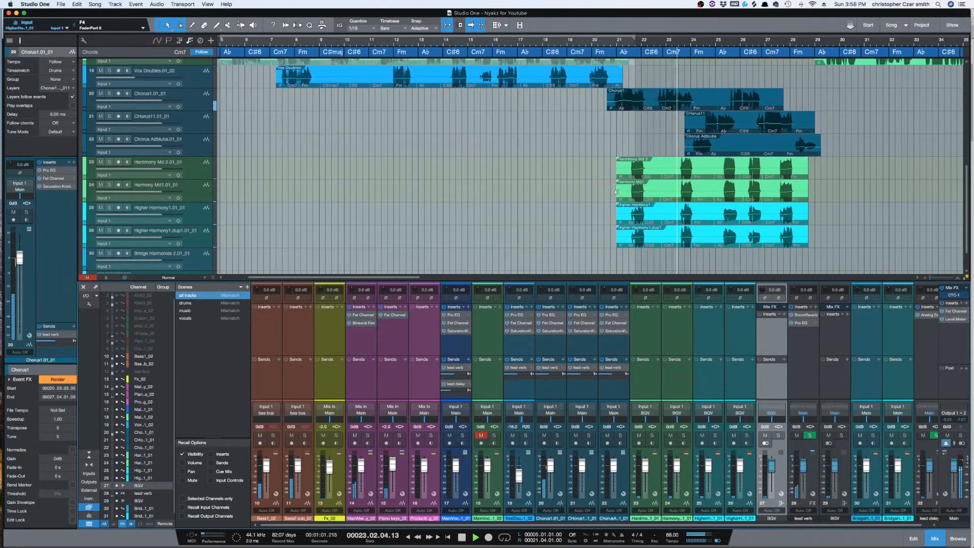
{"action": "scroll", "coordinate": [665, 222], "scroll_direction": "down", "scroll_amount": 2}
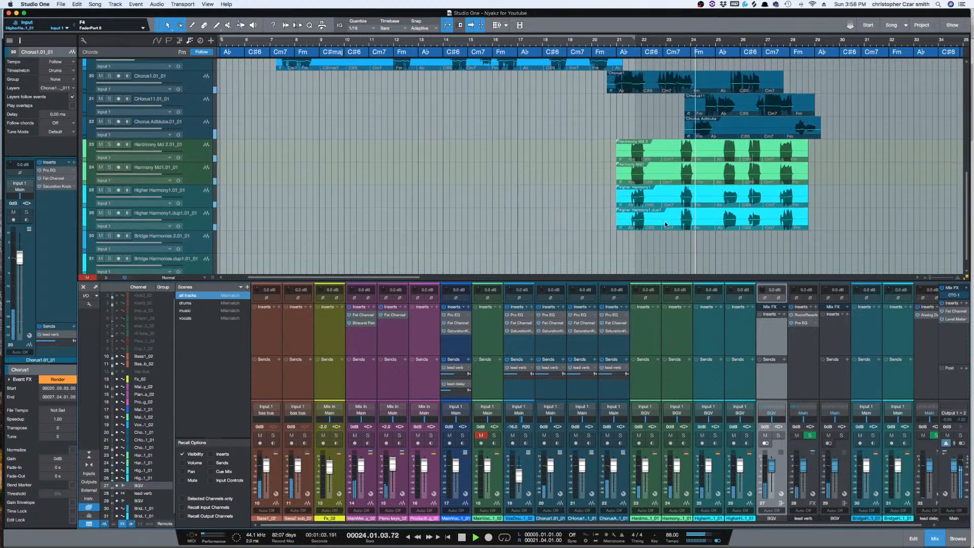
{"action": "key", "text": "space"}
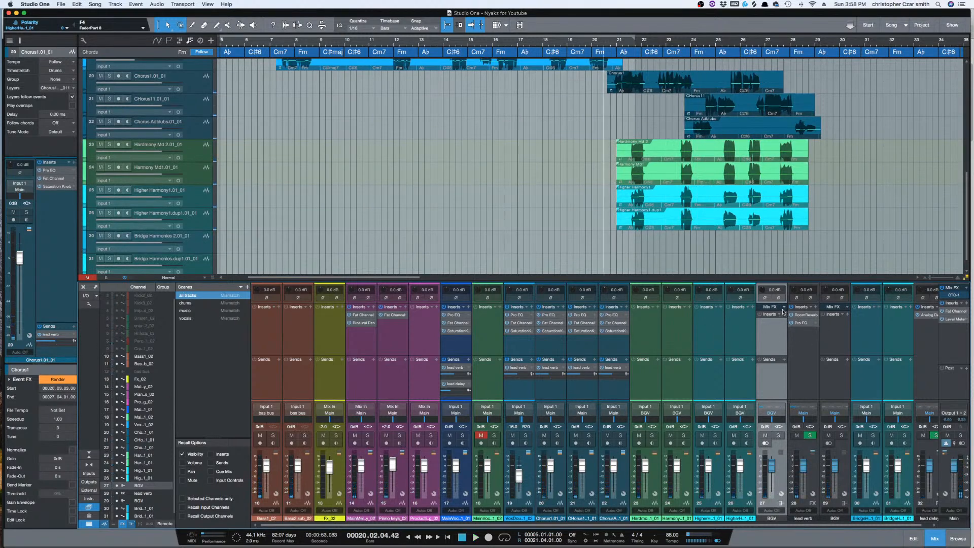
- Highlight the four harmony tracks to check their mixer channels, and reselect the BGV bus
{"action": "left_click", "coordinate": [202, 150]}
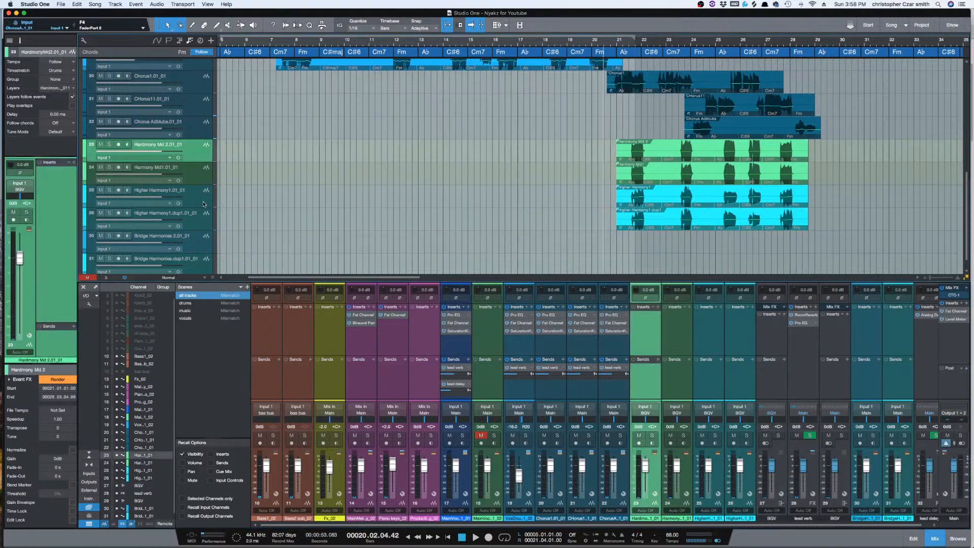
{"action": "left_click", "coordinate": [201, 195], "text": "shift"}
{"action": "left_click", "coordinate": [201, 218], "text": "shift"}
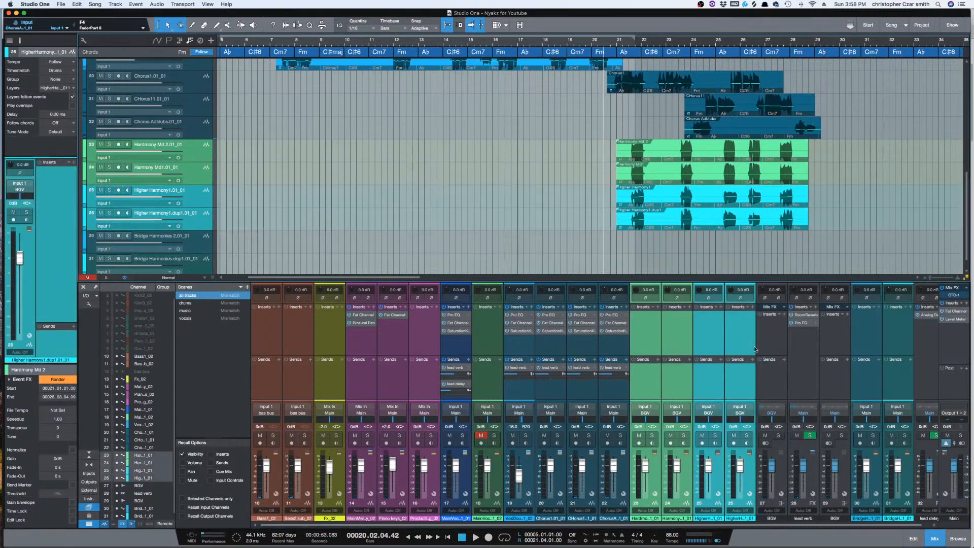
{"action": "left_click", "coordinate": [779, 336]}
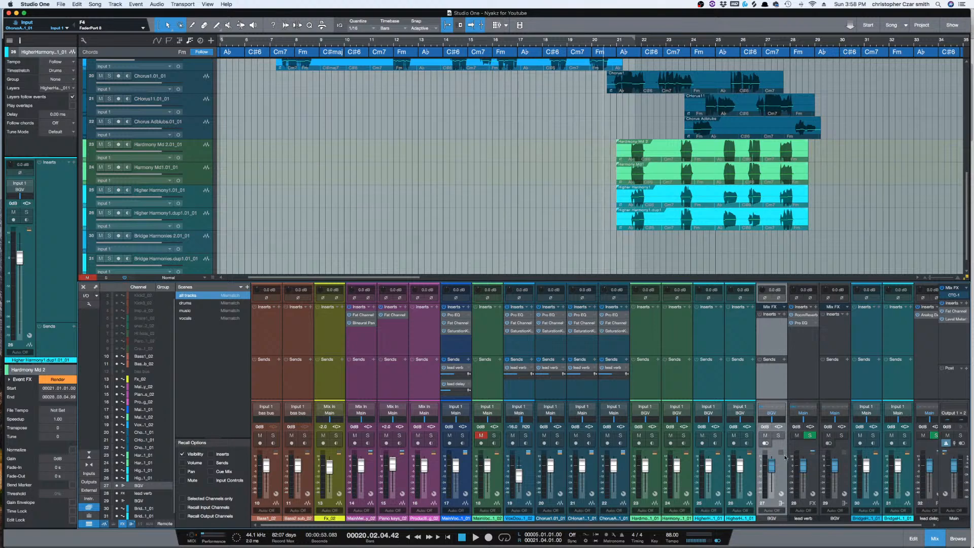
- Insert Pro EQ on the BGV bus, play the chorus through it and close the plug-in window
{"action": "left_click", "coordinate": [784, 315]}
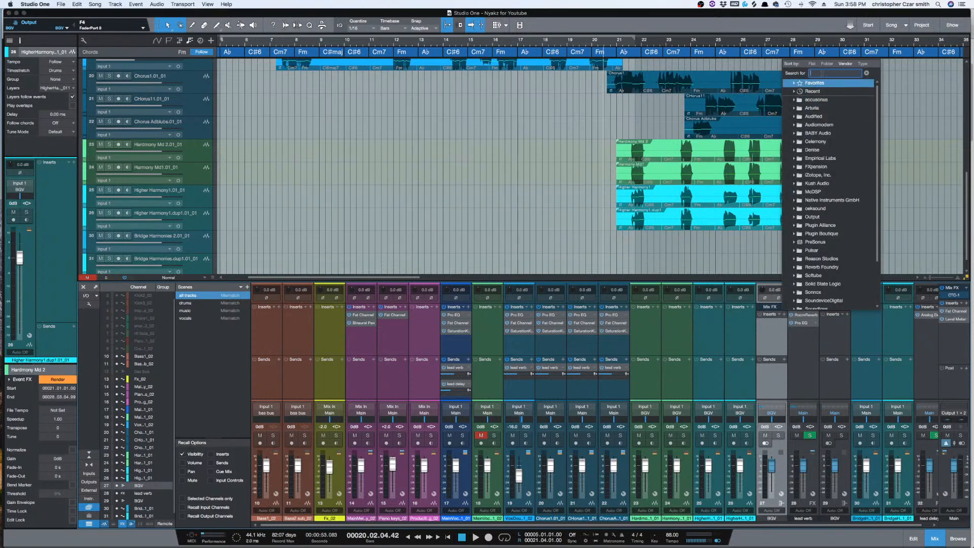
{"action": "type", "text": "pro"}
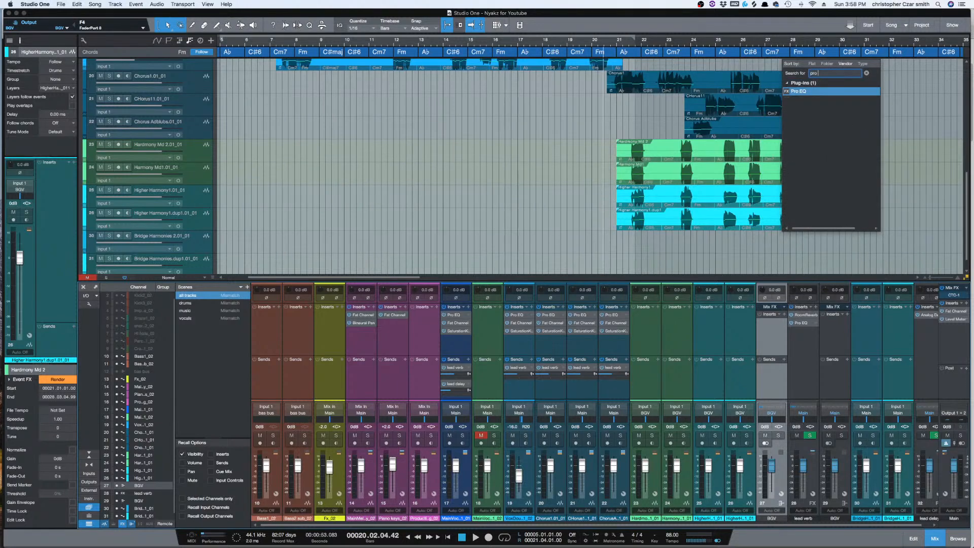
{"action": "key", "text": "Return"}
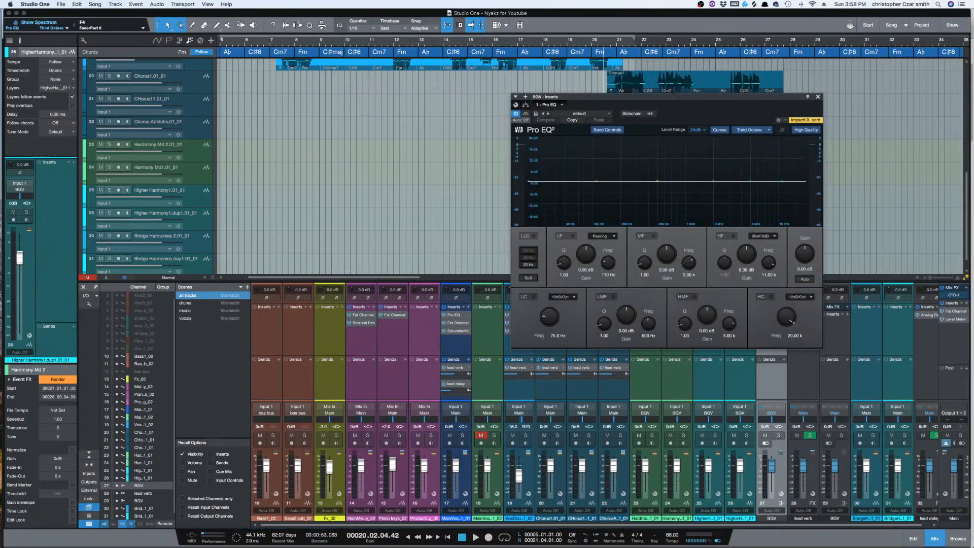
{"action": "key", "text": "space"}
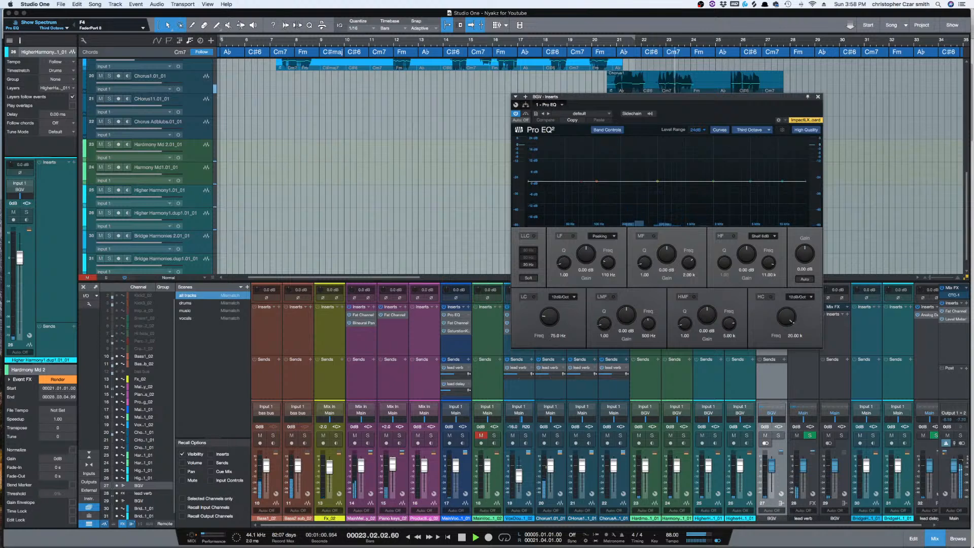
{"action": "key", "text": "space"}
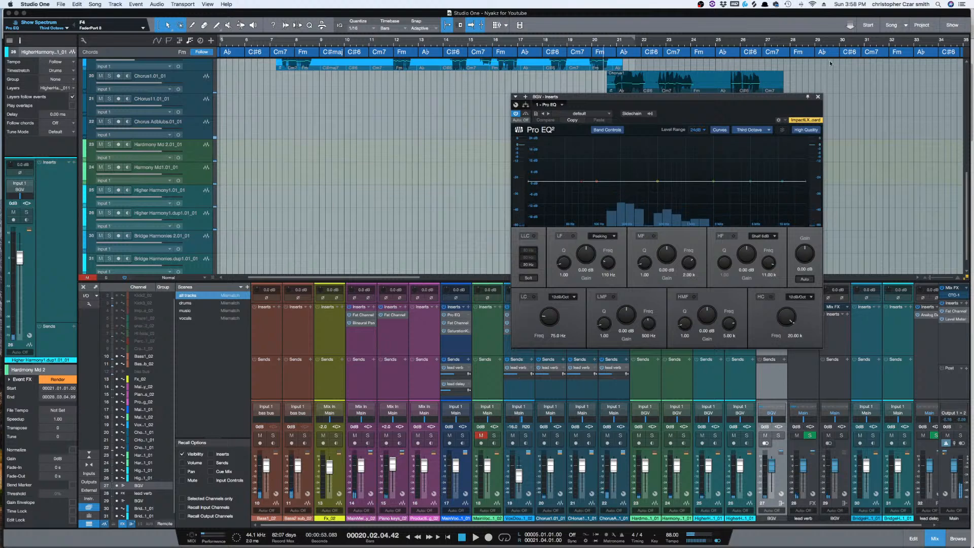
{"action": "left_click", "coordinate": [818, 97]}
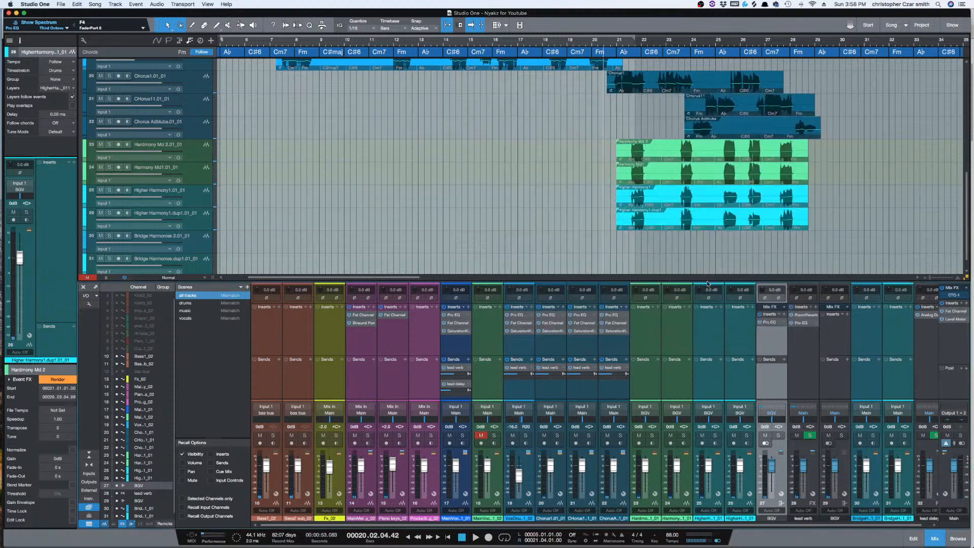
- Copy the lead verb send to the BGV bus and add a second send to a new FX channel named BGV delay
{"action": "left_click_drag", "start_coordinate": [765, 373], "coordinate": [769, 373]}
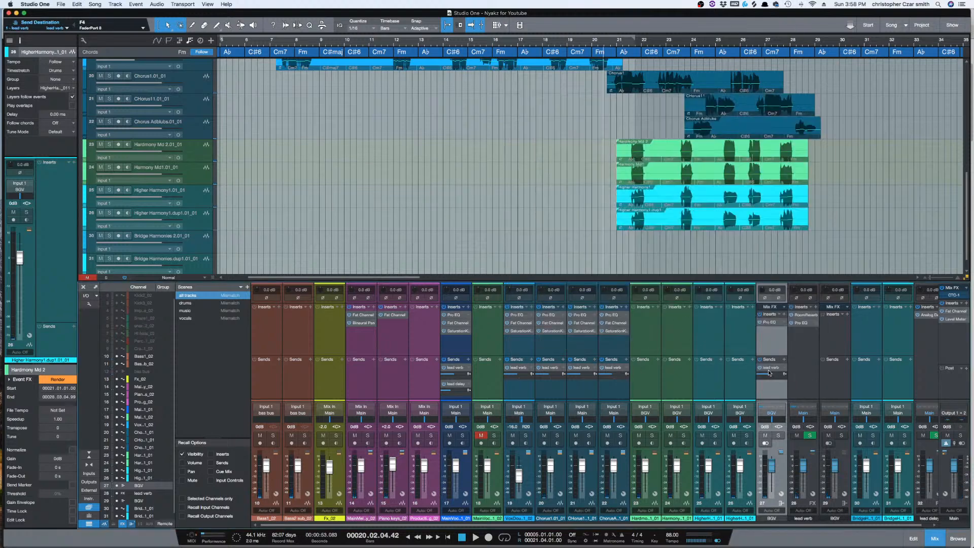
{"action": "left_click", "coordinate": [784, 359]}
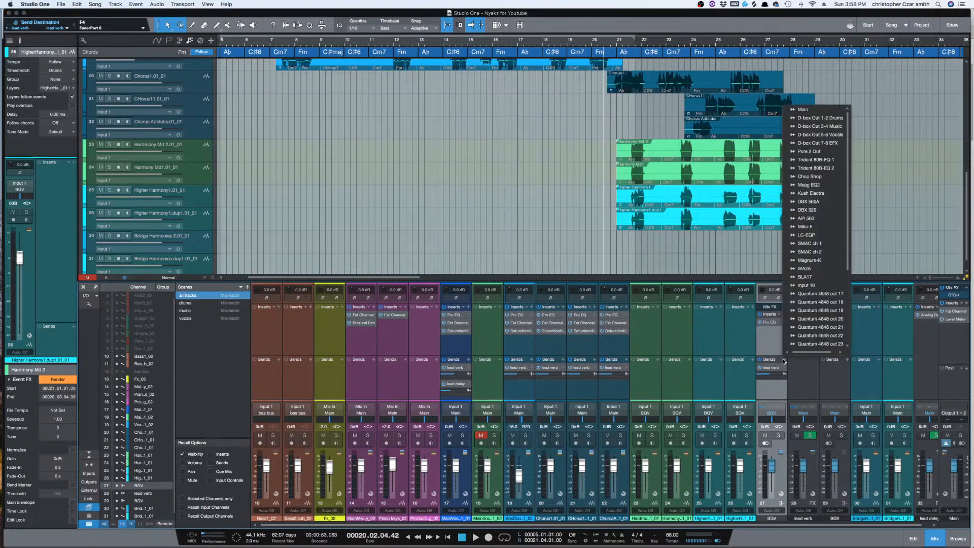
{"action": "left_click", "coordinate": [816, 343]}
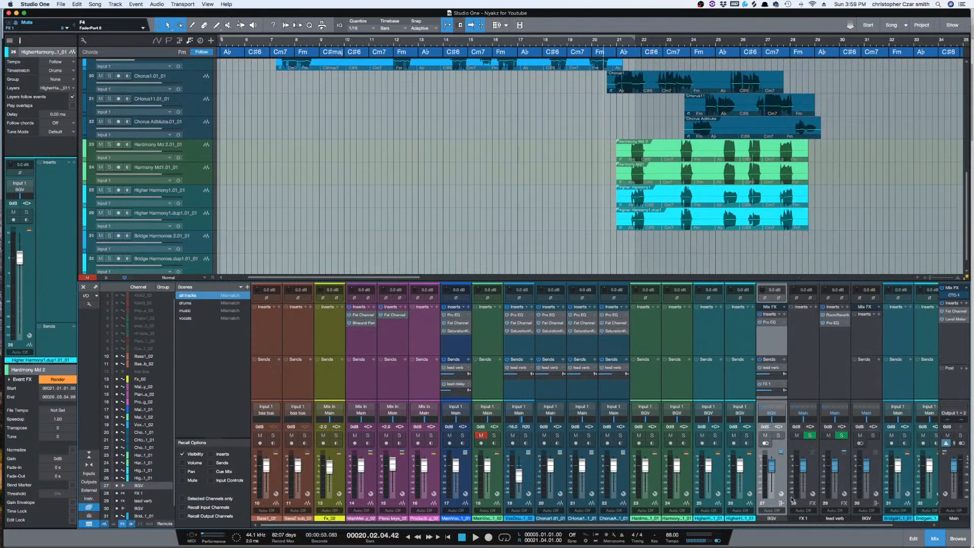
{"action": "left_click", "coordinate": [804, 519]}
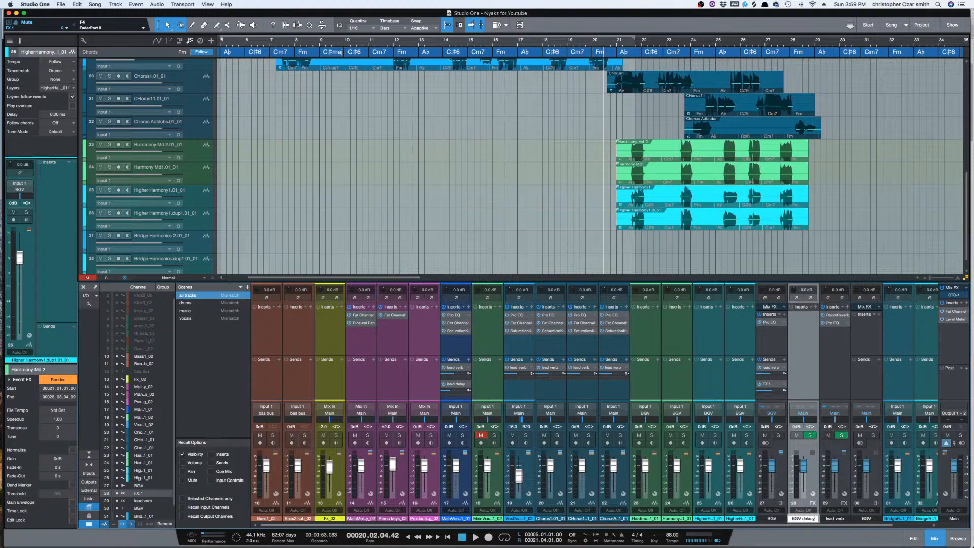
{"action": "key", "text": "Return"}
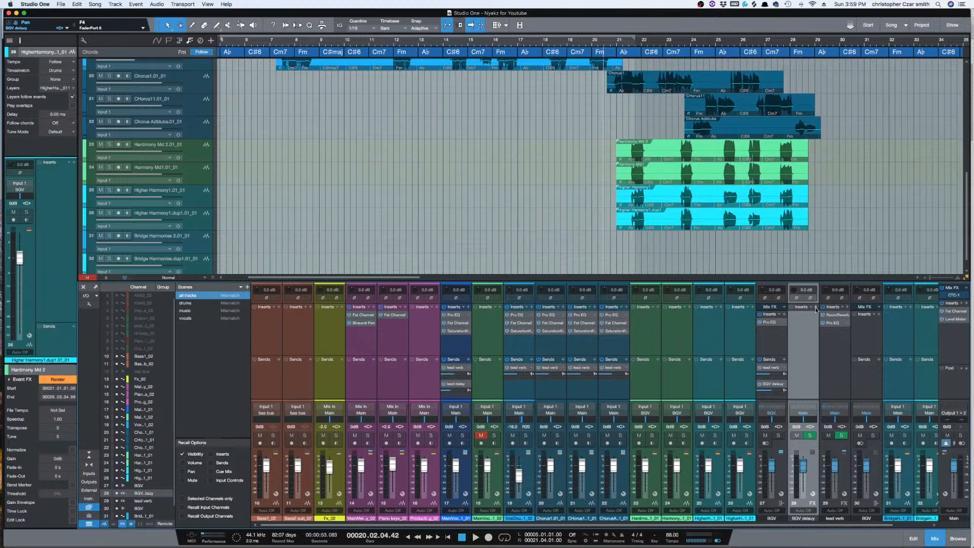
- Remove the Pro EQ insert from the BGV bus
{"action": "left_click", "coordinate": [770, 331]}
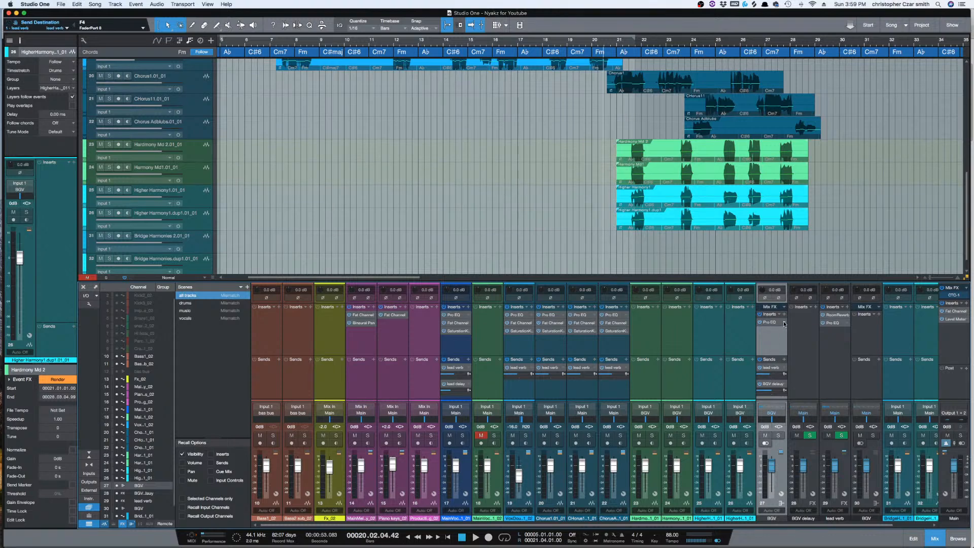
{"action": "right_click", "coordinate": [784, 324]}
{"action": "left_click", "coordinate": [807, 401]}
- Insert the recently used Fat Channel plug-in on the BGV bus and move its window lower over the arrangement
{"action": "left_click", "coordinate": [785, 314]}
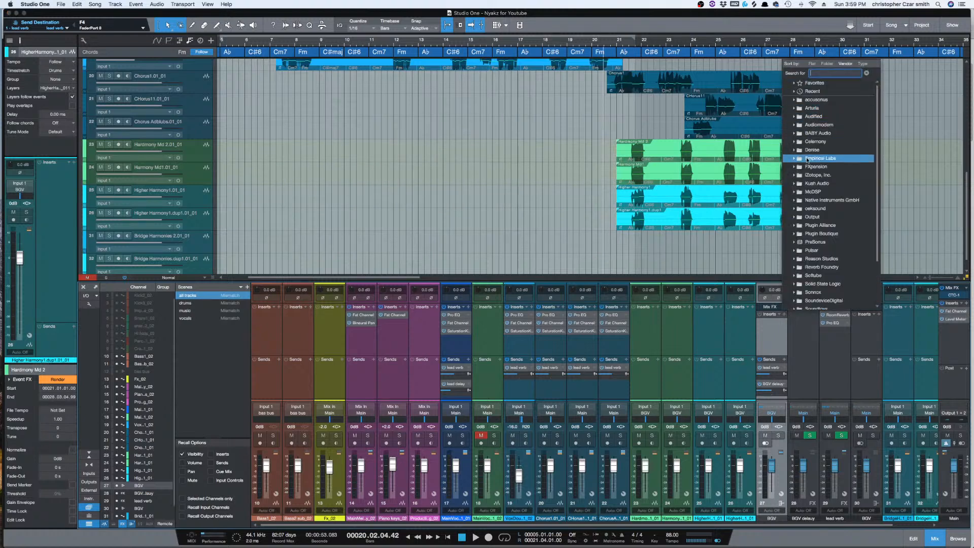
{"action": "left_click", "coordinate": [818, 82]}
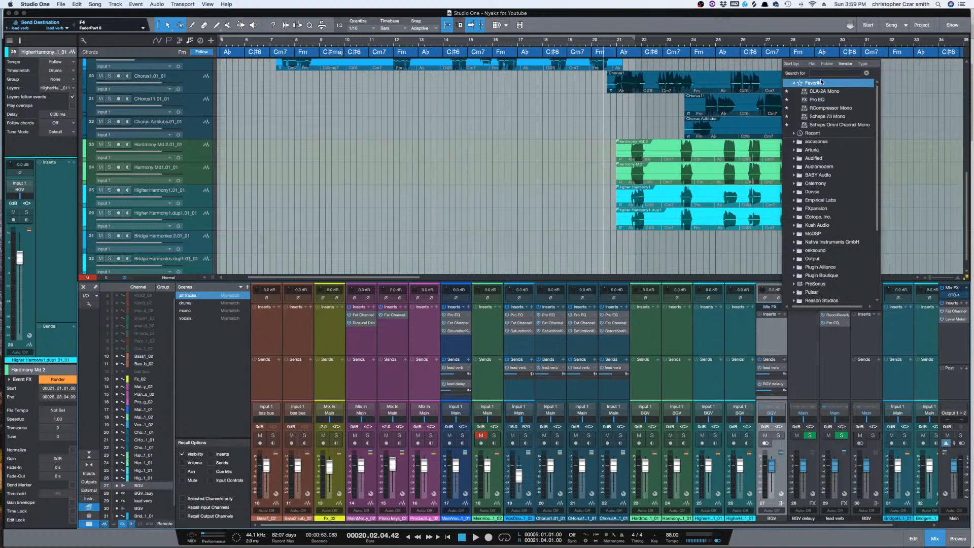
{"action": "left_click", "coordinate": [821, 83]}
{"action": "left_click", "coordinate": [819, 92]}
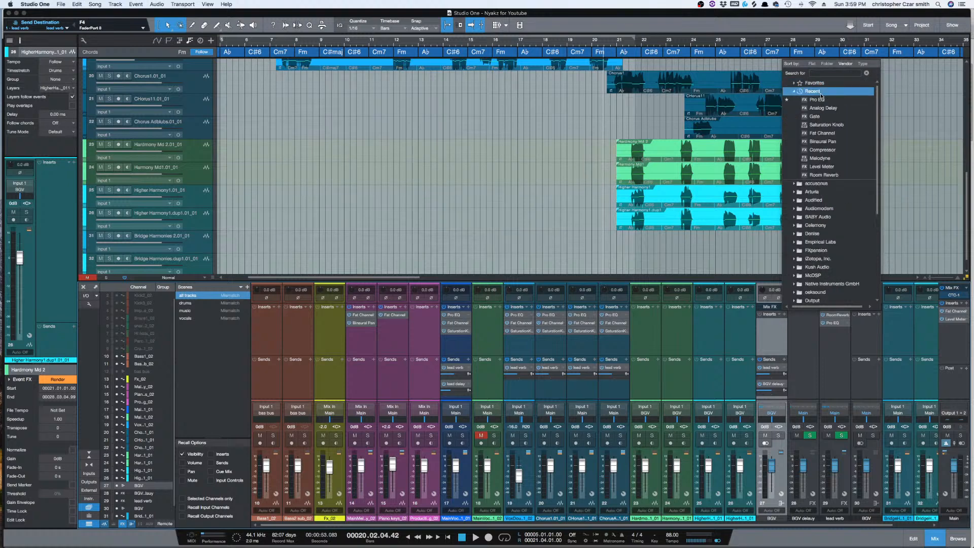
{"action": "double_click", "coordinate": [823, 133]}
{"action": "left_click_drag", "start_coordinate": [693, 101], "coordinate": [683, 146]}
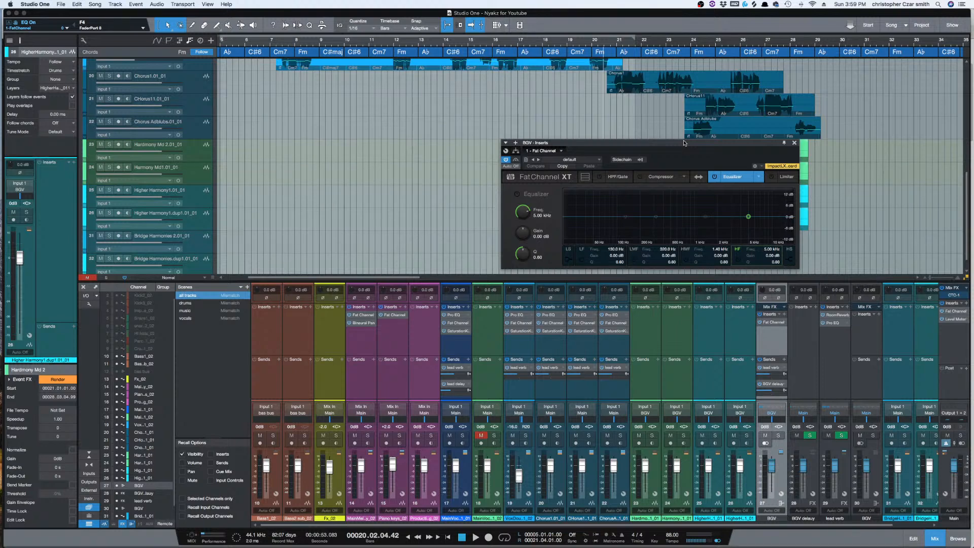
- Place the Fat Channel's equalizer ahead of its compressor and switch the equalizer on during playback
{"action": "key", "text": "space"}
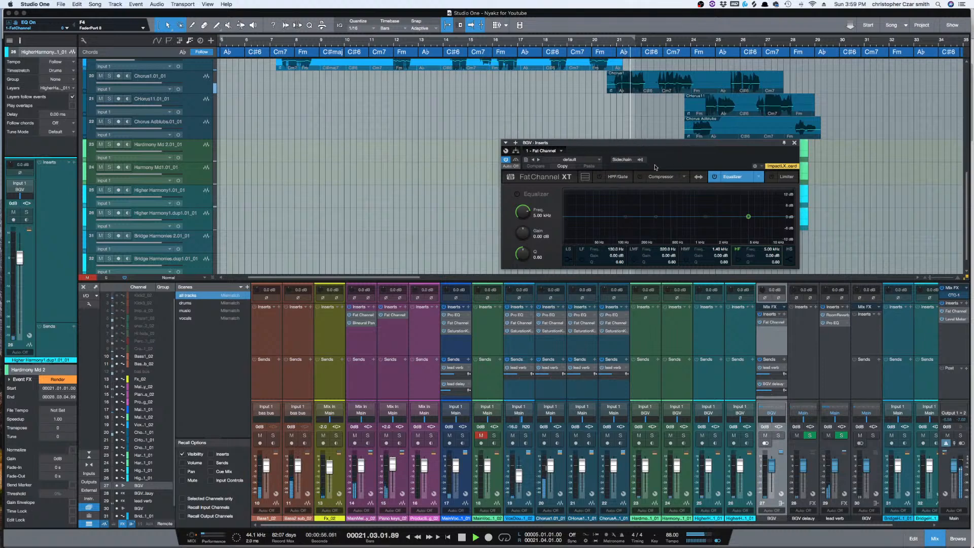
{"action": "left_click", "coordinate": [625, 217]}
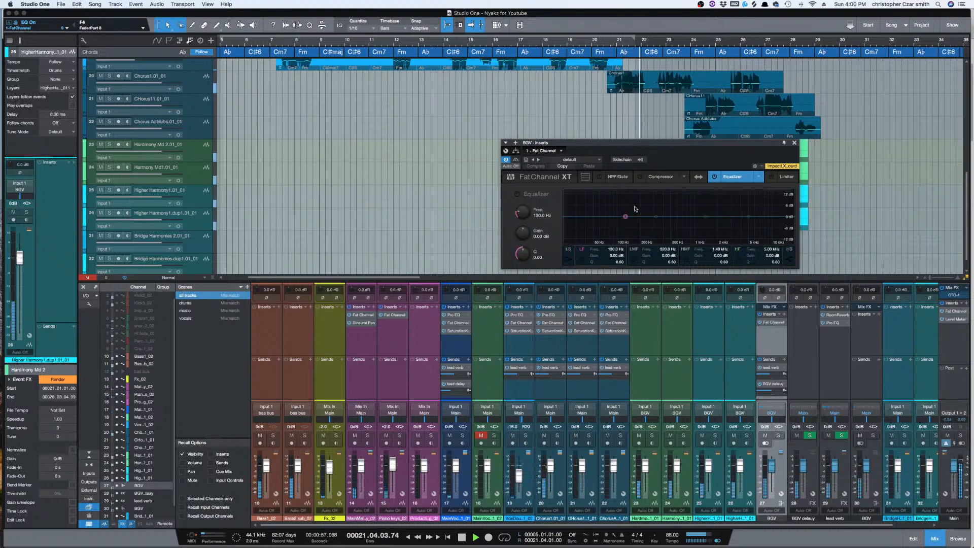
{"action": "left_click", "coordinate": [700, 179]}
{"action": "left_click", "coordinate": [671, 180]}
{"action": "left_click", "coordinate": [671, 180]}
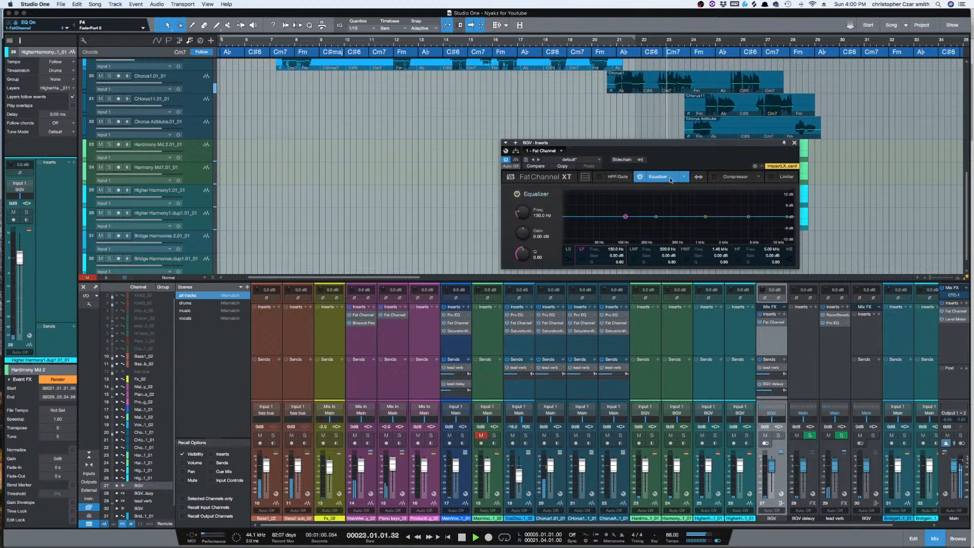
- Change the Fat Channel equalizer model to Vintage 3 band and move the plug-in window clear of the harmony events
{"action": "left_click", "coordinate": [684, 177]}
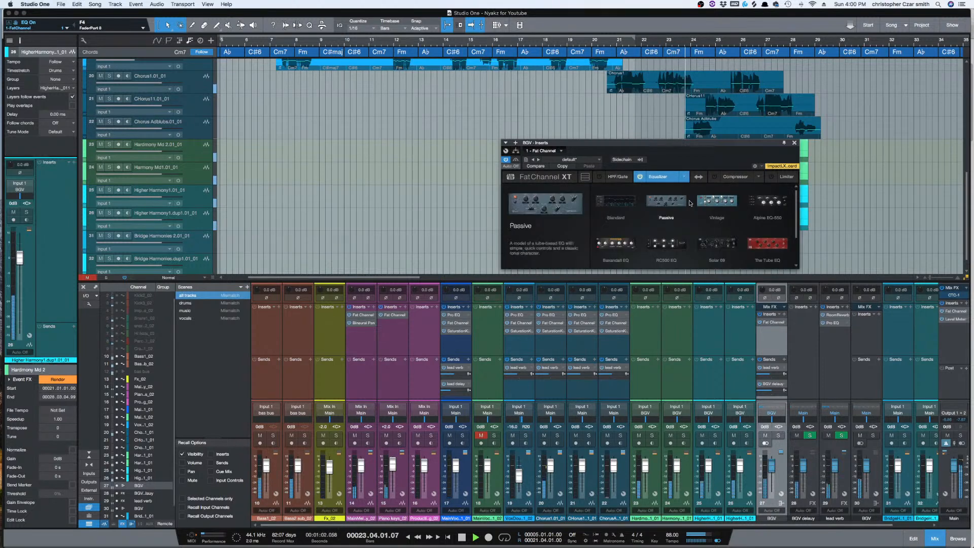
{"action": "scroll", "coordinate": [708, 222], "scroll_direction": "down", "scroll_amount": 1}
{"action": "scroll", "coordinate": [708, 222], "scroll_direction": "down", "scroll_amount": 3}
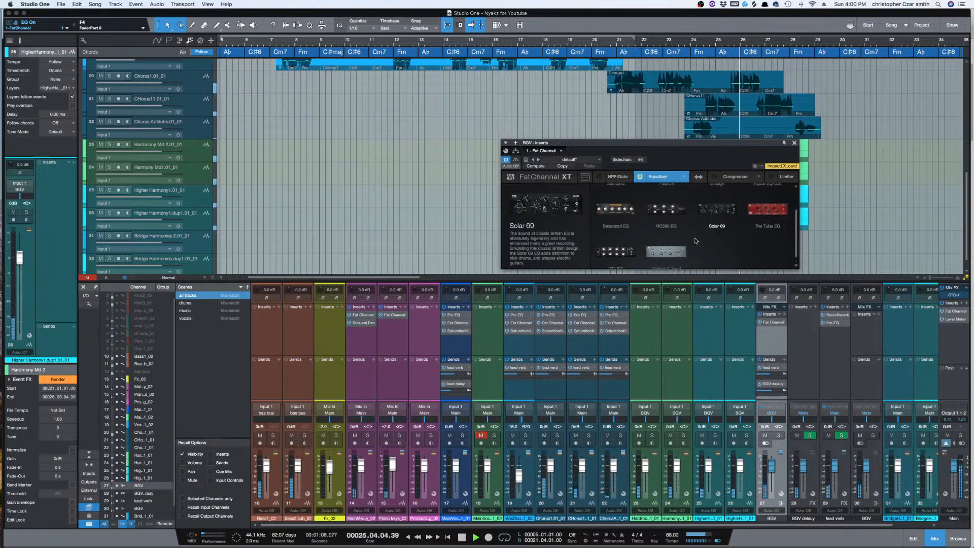
{"action": "scroll", "coordinate": [696, 241], "scroll_direction": "up", "scroll_amount": 3}
{"action": "scroll", "coordinate": [695, 240], "scroll_direction": "down", "scroll_amount": 3}
{"action": "left_click", "coordinate": [674, 250]}
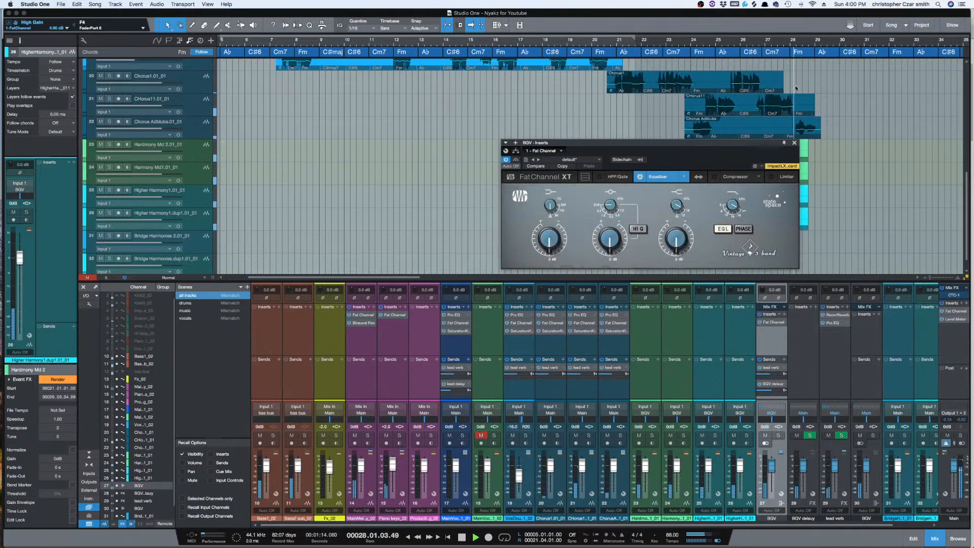
{"action": "left_click_drag", "start_coordinate": [711, 144], "coordinate": [619, 155]}
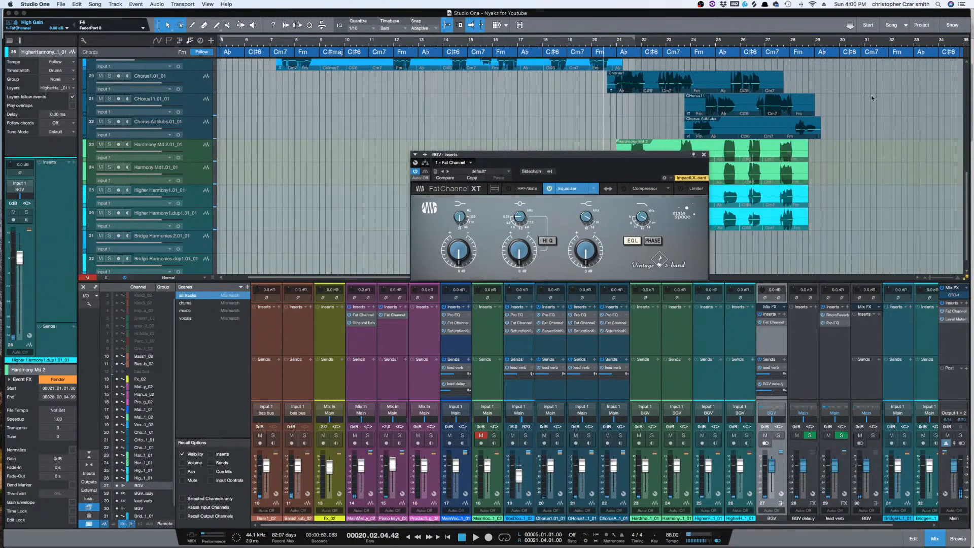
- Select all the chorus and harmony vocal events and loop their range from 20.03 to 29.02
{"action": "scroll", "coordinate": [857, 106], "scroll_direction": "up", "scroll_amount": 1}
{"action": "left_click_drag", "start_coordinate": [822, 106], "coordinate": [611, 240]}
{"action": "left_click_drag", "start_coordinate": [659, 262], "coordinate": [652, 261]}
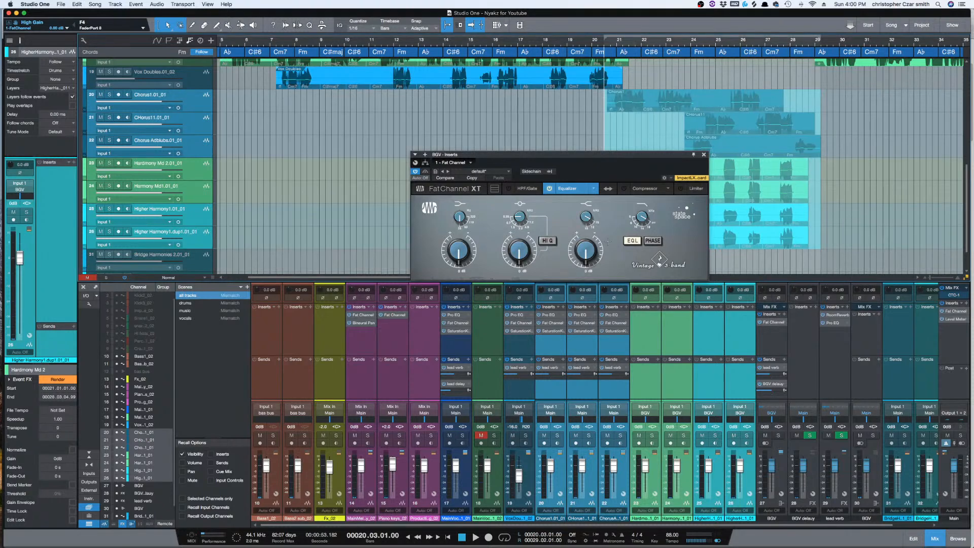
- Play the looped chorus and turn down the high gain on the BGV bus equalizer
{"action": "key", "text": "space"}
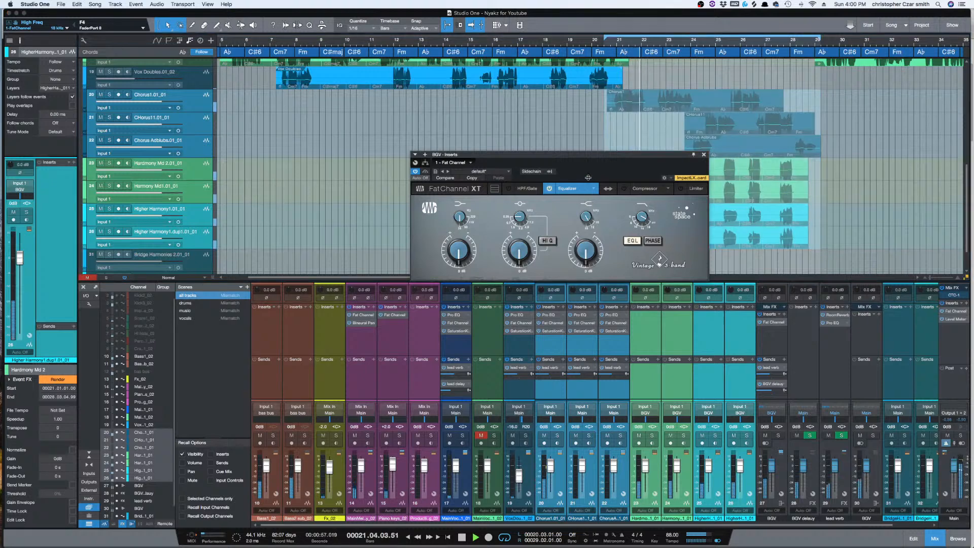
{"action": "left_click_drag", "start_coordinate": [584, 235], "coordinate": [591, 262]}
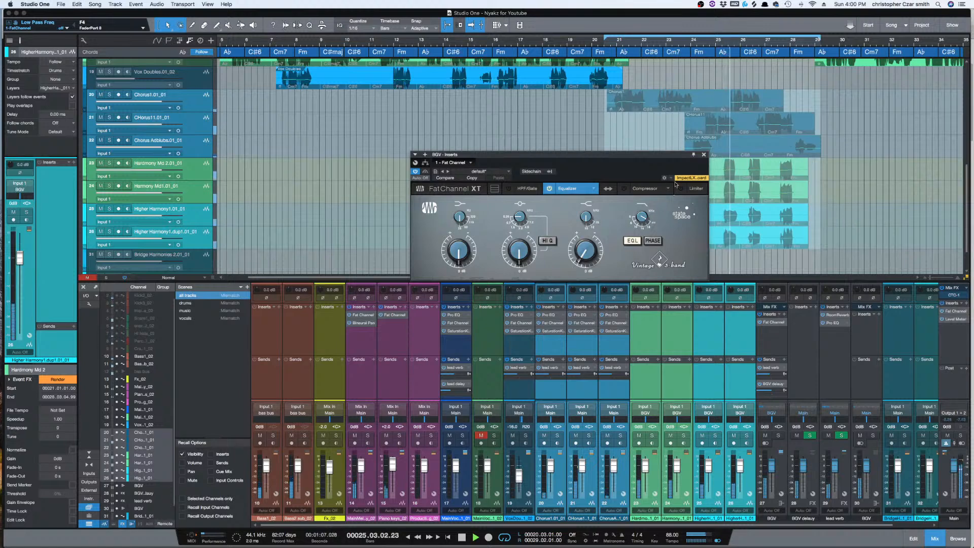
- Switch on the gate and the compressor in the BGV bus's Fat Channel while the chorus loop plays
{"action": "left_click", "coordinate": [526, 188]}
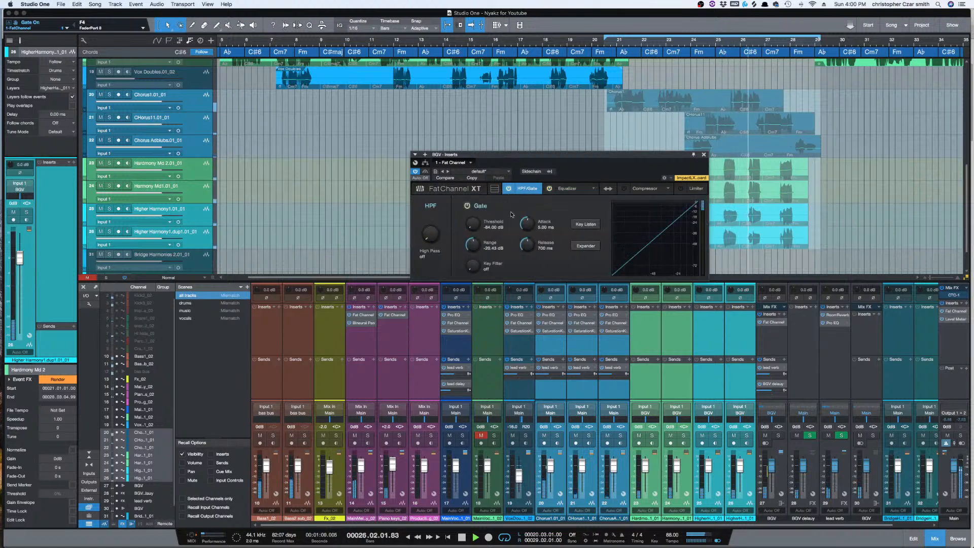
{"action": "left_click", "coordinate": [581, 189]}
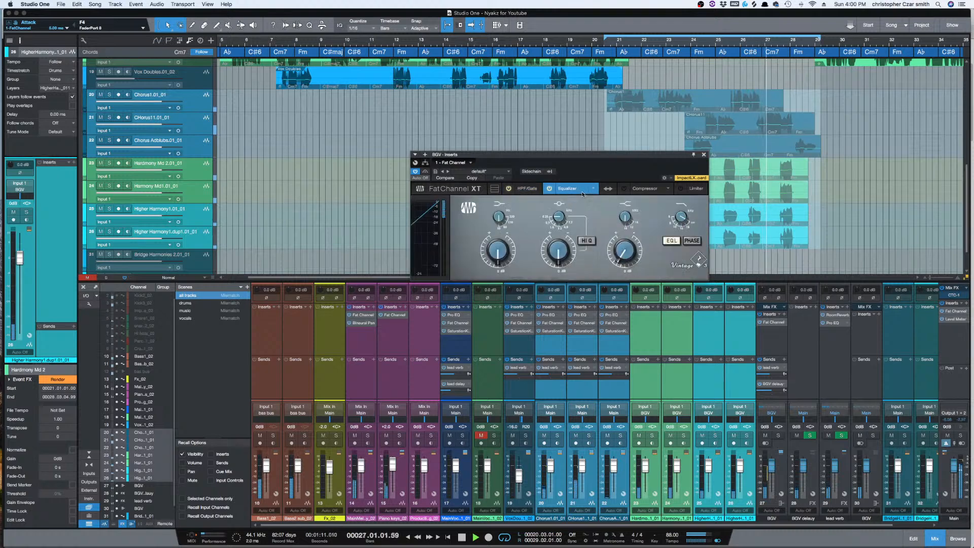
{"action": "left_click", "coordinate": [660, 188]}
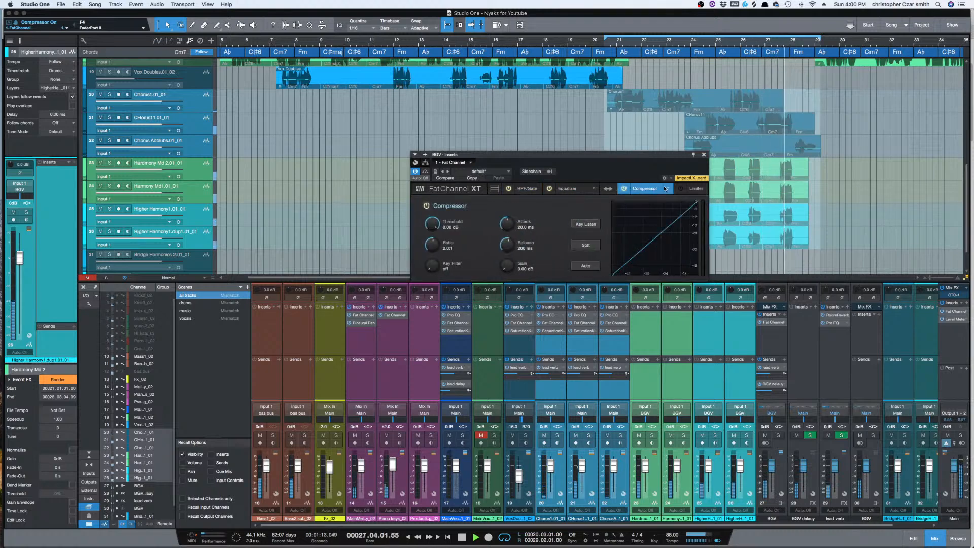
- Try the FC-670 compressor model in the BGV bus's Fat Channel and set its threshold to about 7.4
{"action": "left_click", "coordinate": [667, 188]}
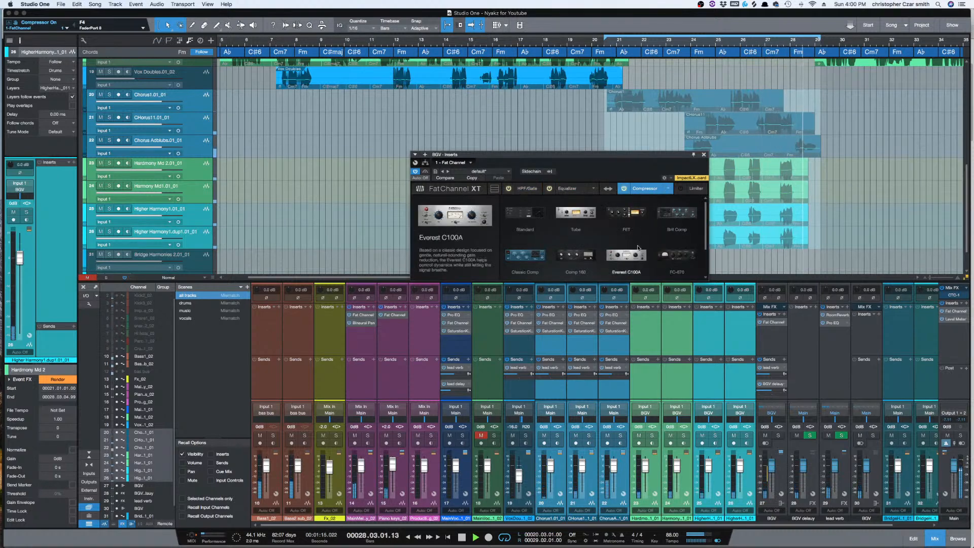
{"action": "left_click", "coordinate": [677, 255]}
{"action": "scroll", "coordinate": [680, 259], "scroll_direction": "down", "scroll_amount": 2}
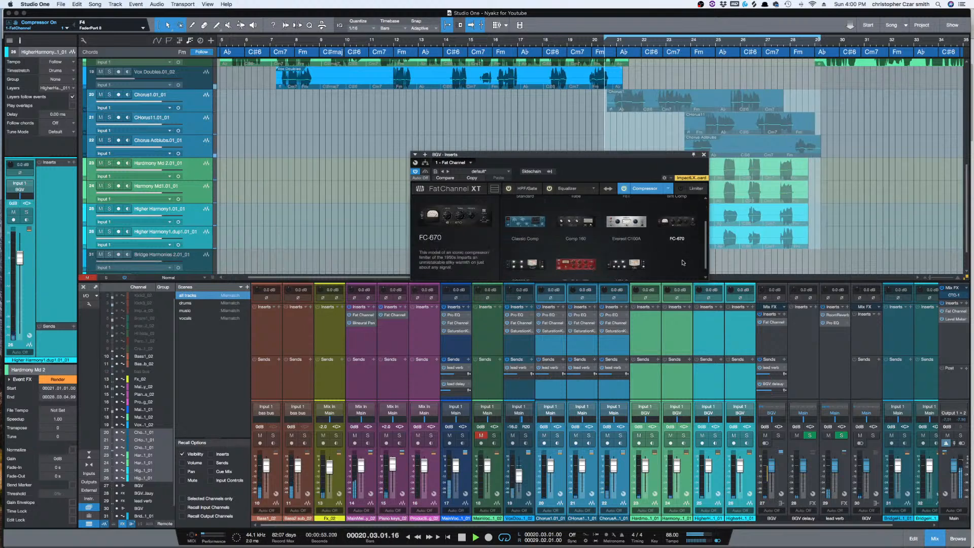
{"action": "scroll", "coordinate": [683, 263], "scroll_direction": "up", "scroll_amount": 2}
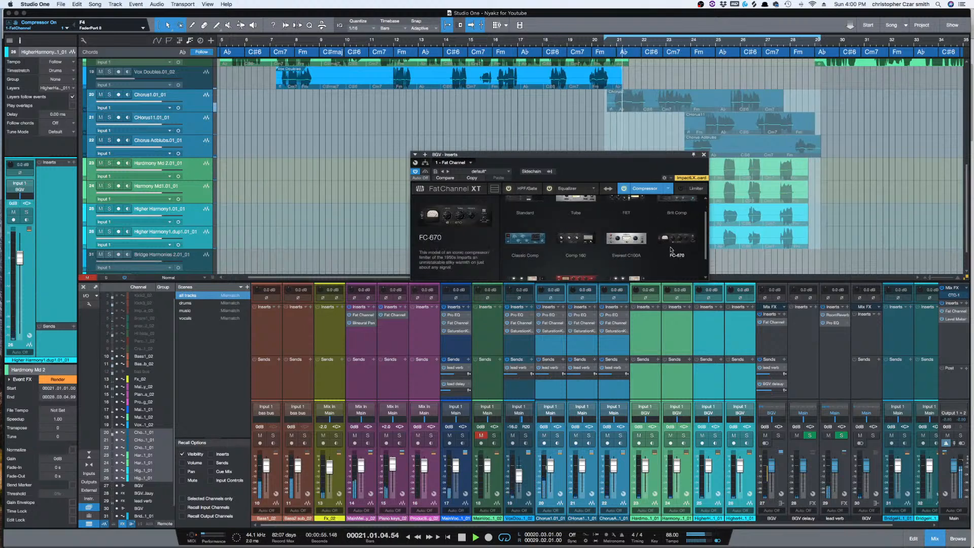
{"action": "double_click", "coordinate": [671, 249]}
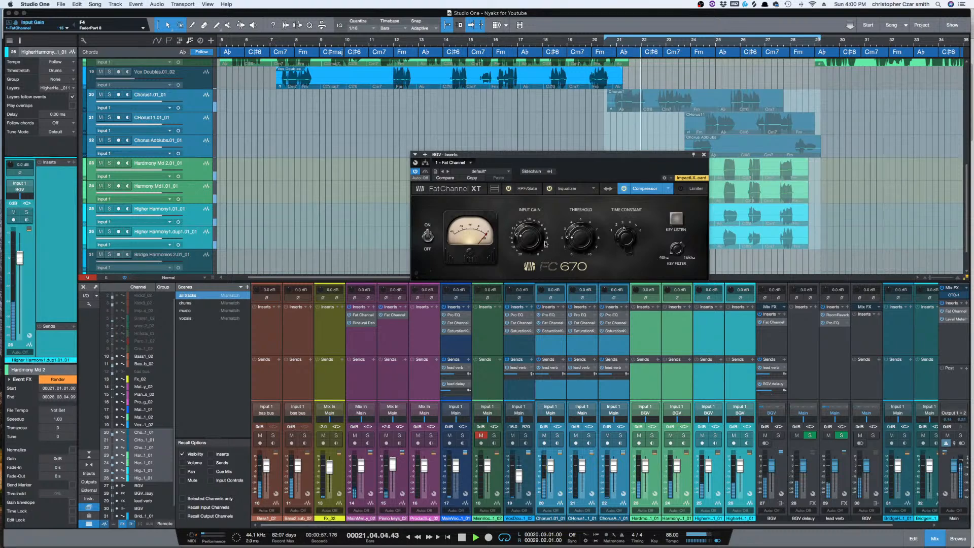
{"action": "left_click_drag", "start_coordinate": [577, 243], "coordinate": [582, 216]}
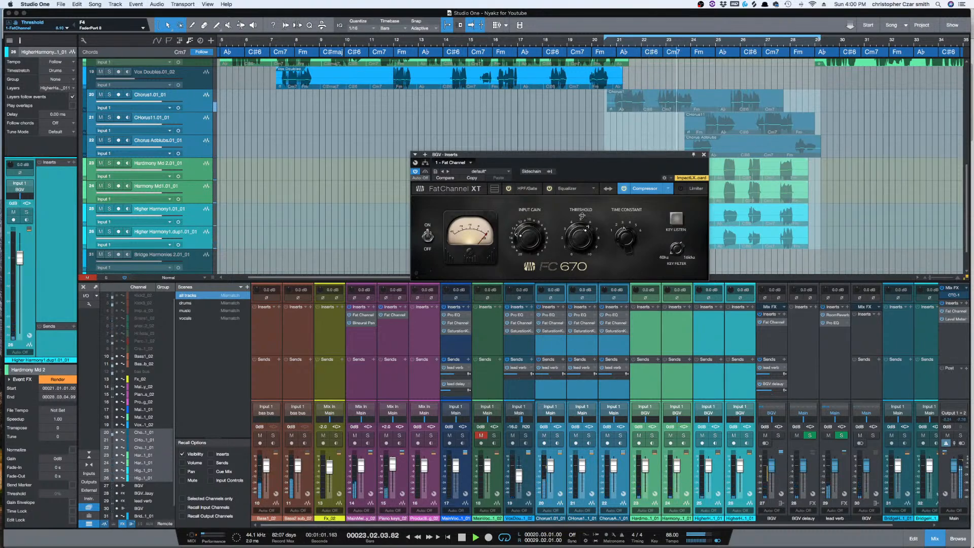
{"action": "left_click_drag", "start_coordinate": [581, 232], "coordinate": [583, 208]}
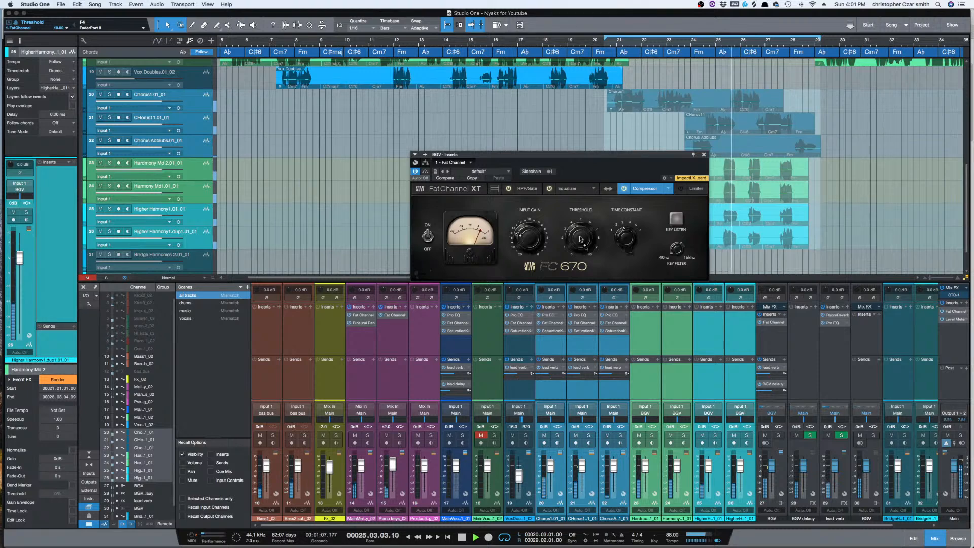
- Change the Fat Channel compressor model to Comp 160 and adjust its threshold while listening to the loop
{"action": "left_click", "coordinate": [667, 189]}
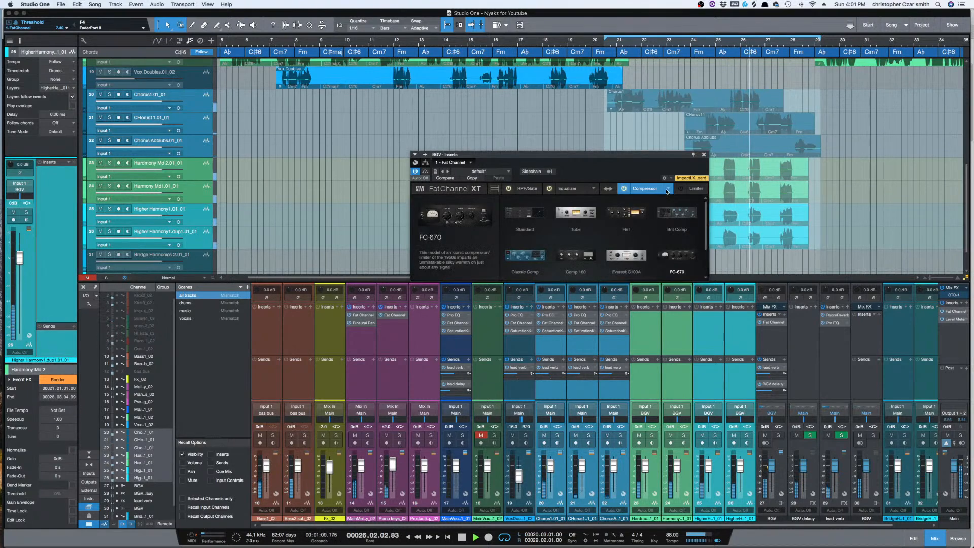
{"action": "scroll", "coordinate": [656, 251], "scroll_direction": "down", "scroll_amount": 2}
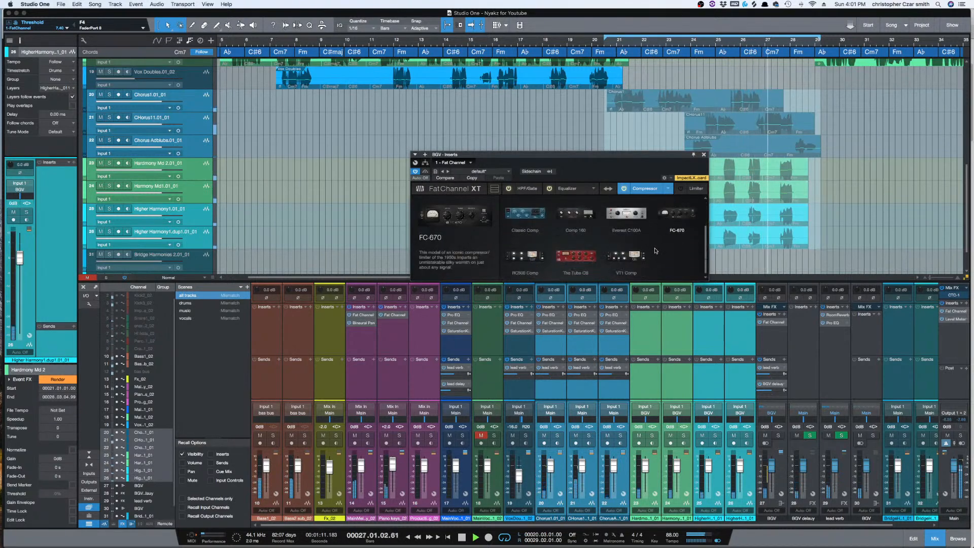
{"action": "left_click", "coordinate": [576, 213]}
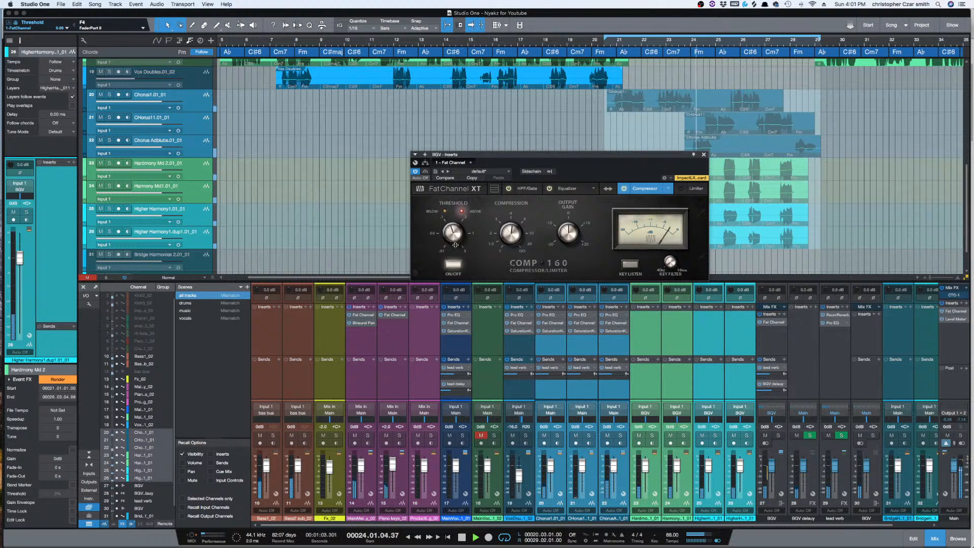
{"action": "left_click_drag", "start_coordinate": [456, 243], "coordinate": [457, 250]}
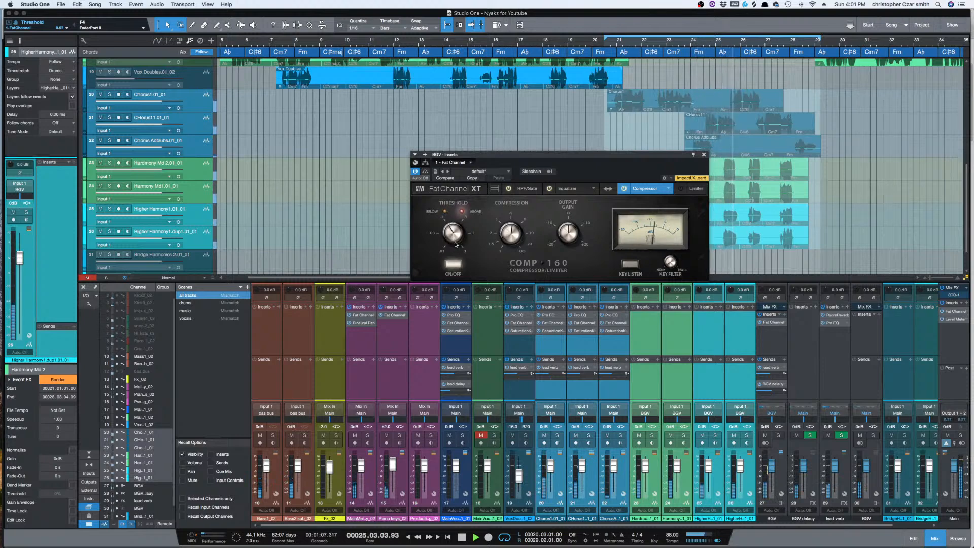
{"action": "left_click_drag", "start_coordinate": [456, 244], "coordinate": [457, 240]}
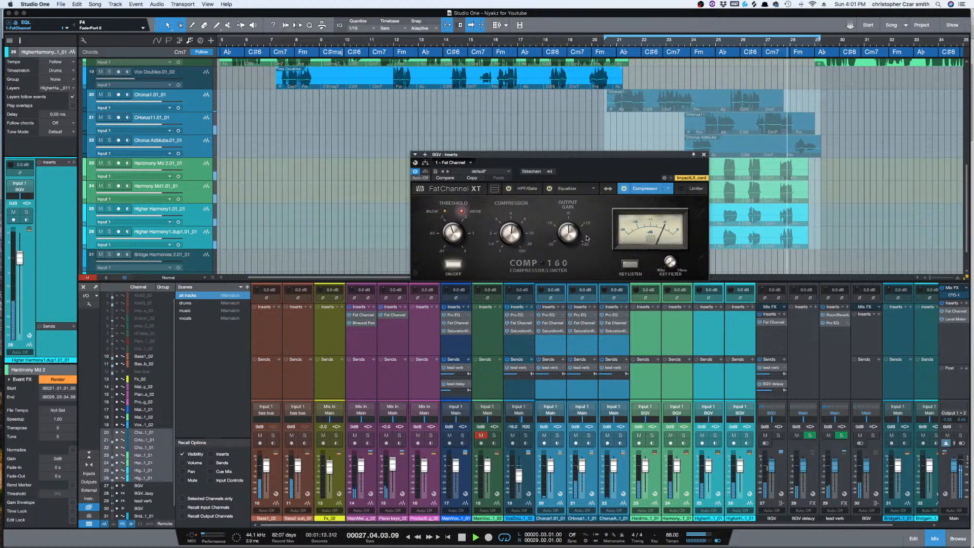
- Lower the Comp 160's output gain slightly, check the equalizer settings, and restart the looped playback
{"action": "left_click_drag", "start_coordinate": [572, 241], "coordinate": [572, 246]}
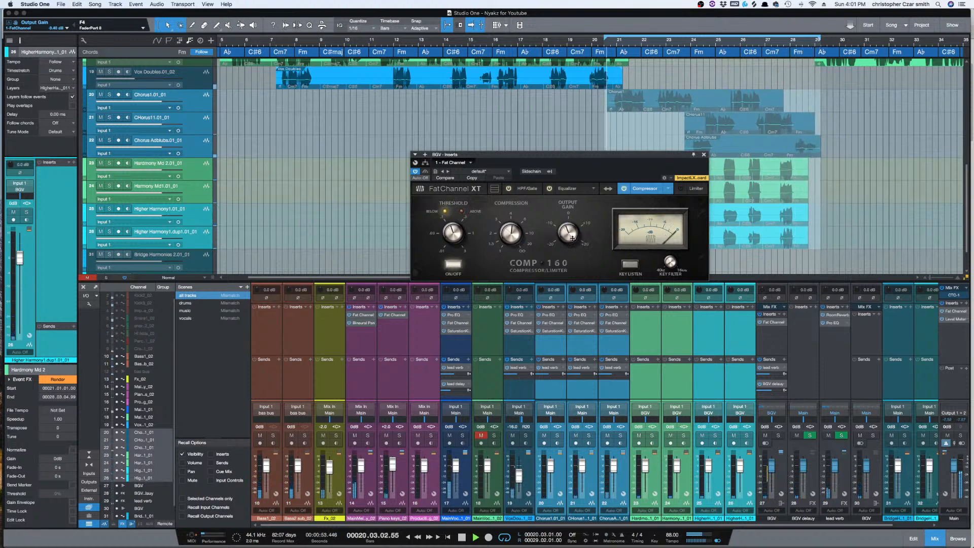
{"action": "left_click_drag", "start_coordinate": [573, 237], "coordinate": [573, 239]}
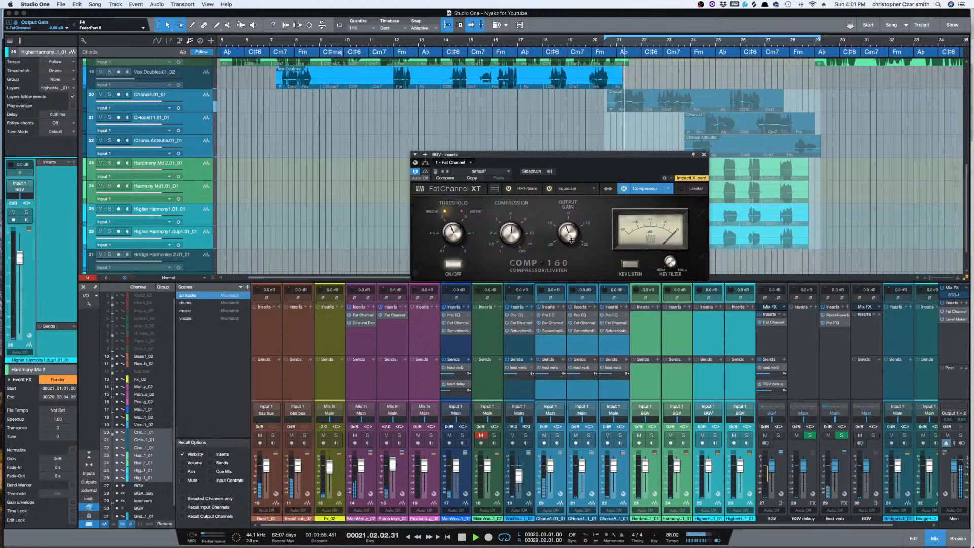
{"action": "left_click", "coordinate": [568, 188]}
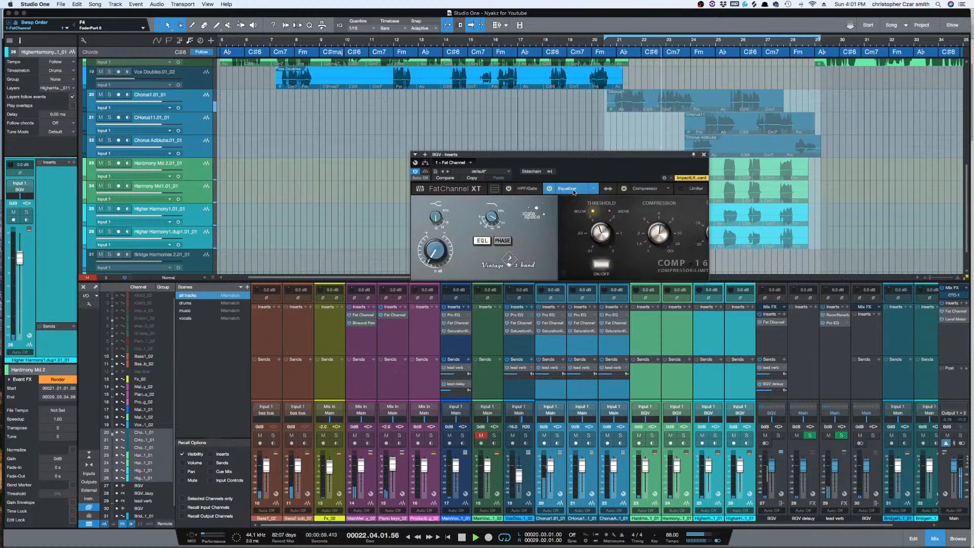
{"action": "left_click", "coordinate": [645, 189]}
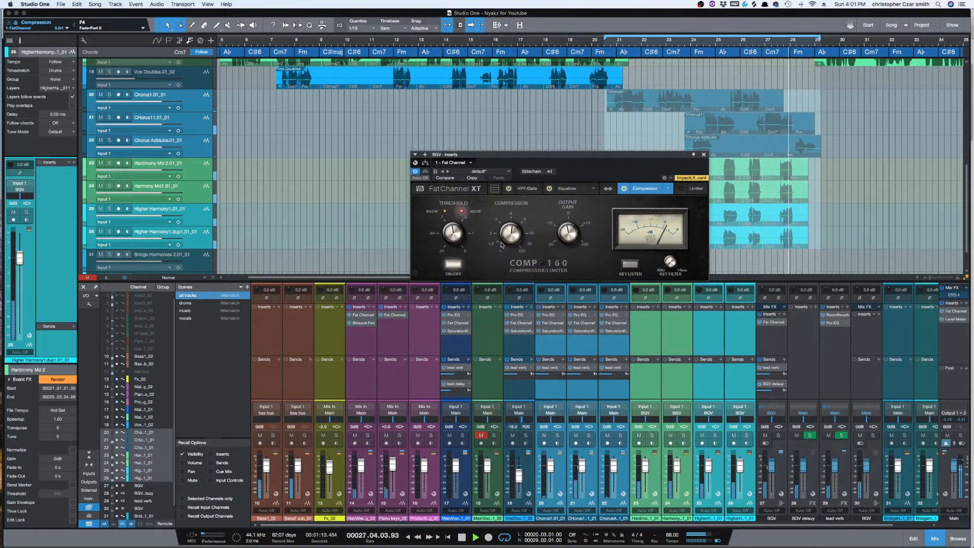
{"action": "key", "text": "space"}
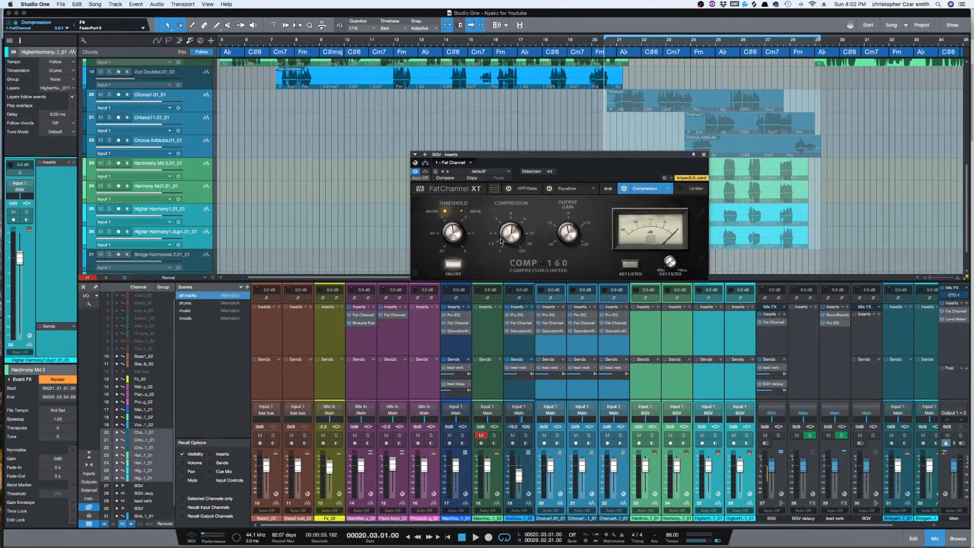
{"action": "key", "text": "space"}
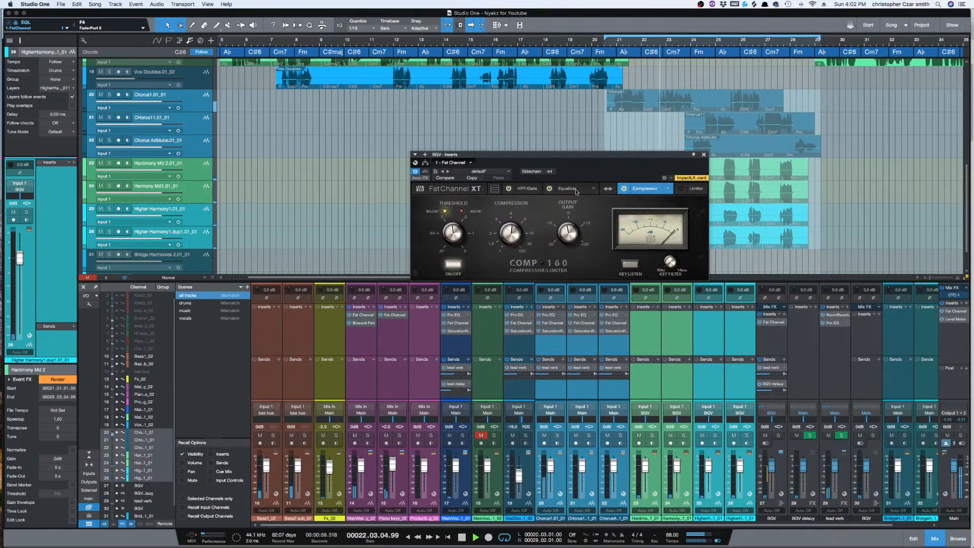
- Compare the background vocals with the Comp 160 compressor switched off and on during playback
{"action": "left_click", "coordinate": [623, 188]}
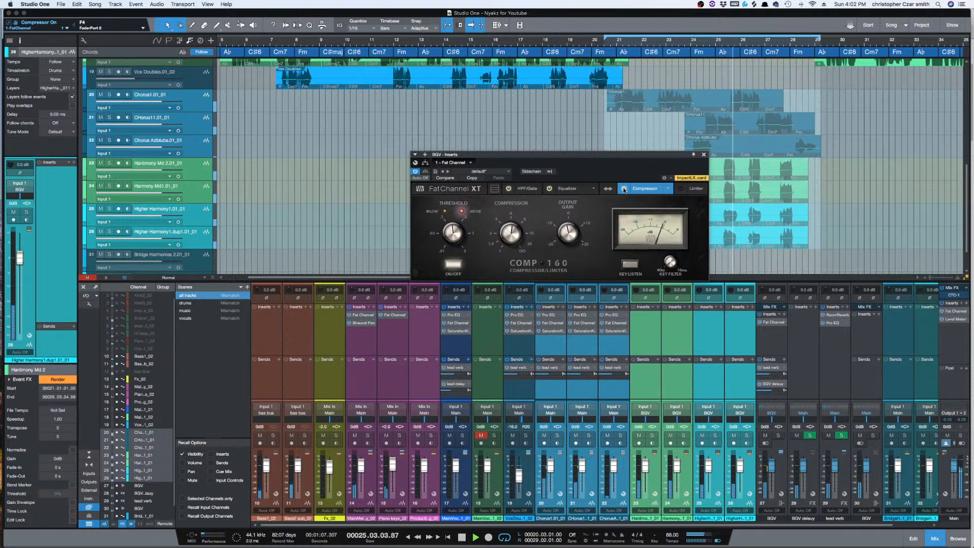
{"action": "left_click", "coordinate": [624, 189]}
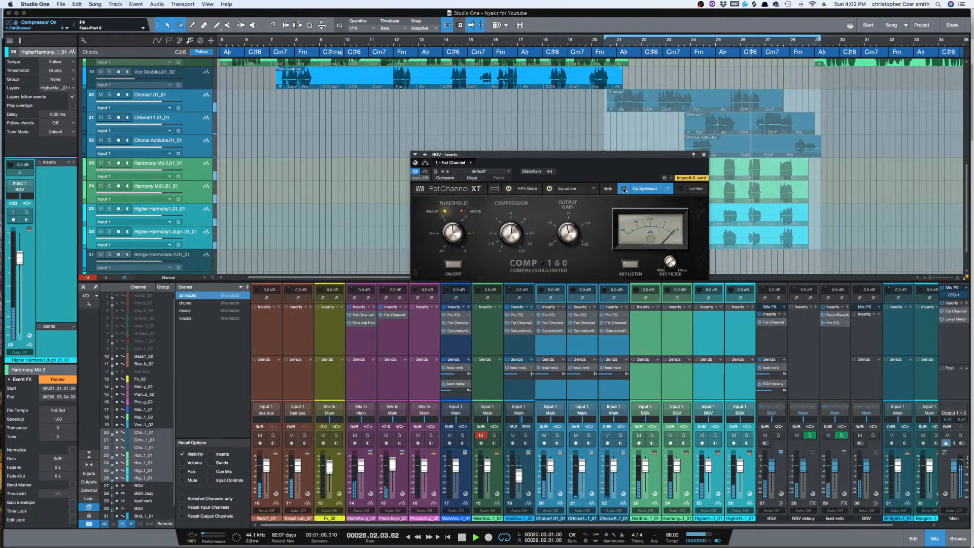
{"action": "left_click", "coordinate": [623, 189]}
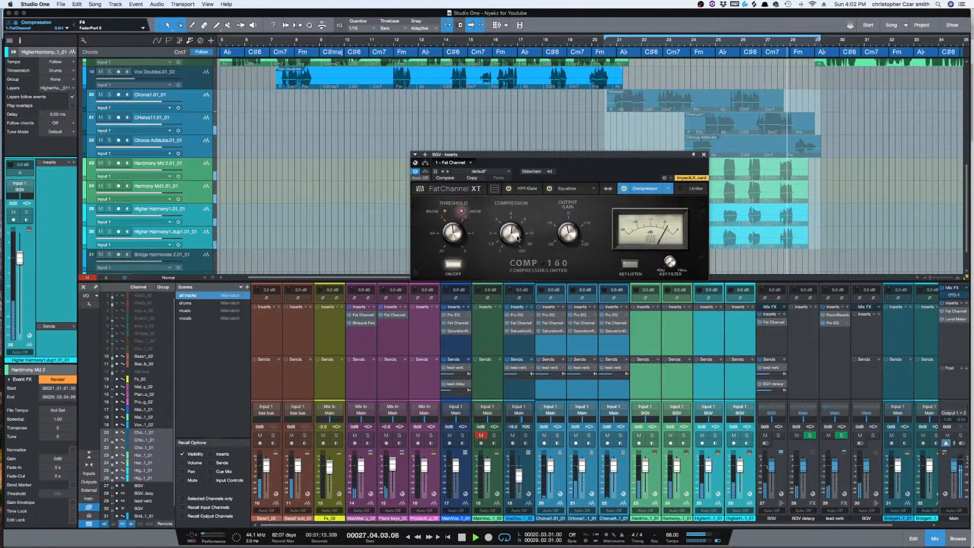
- Reduce the Comp 160's compression ratio, stop playback, recheck the BGV bus's Fat Channel, and close it
{"action": "left_click_drag", "start_coordinate": [518, 239], "coordinate": [517, 248]}
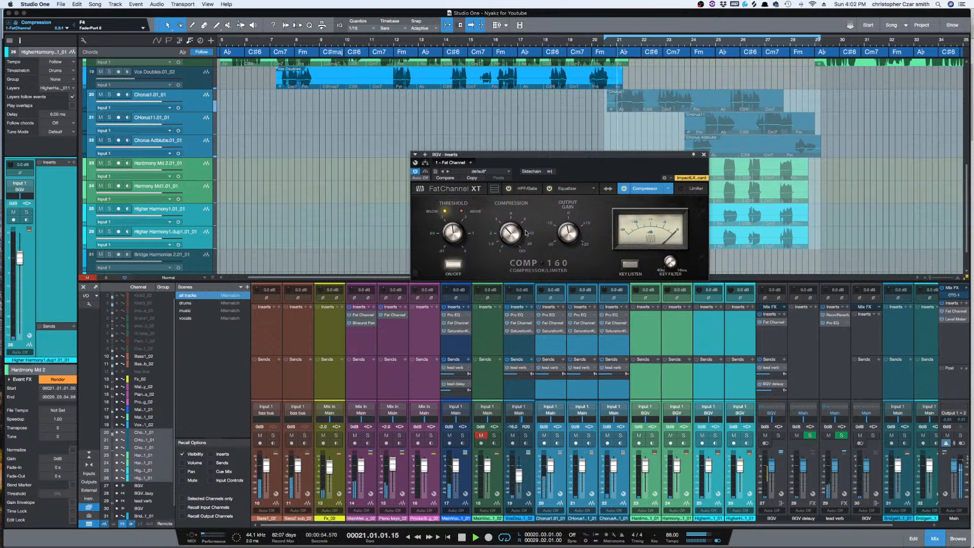
{"action": "key", "text": "space"}
{"action": "left_click", "coordinate": [703, 156]}
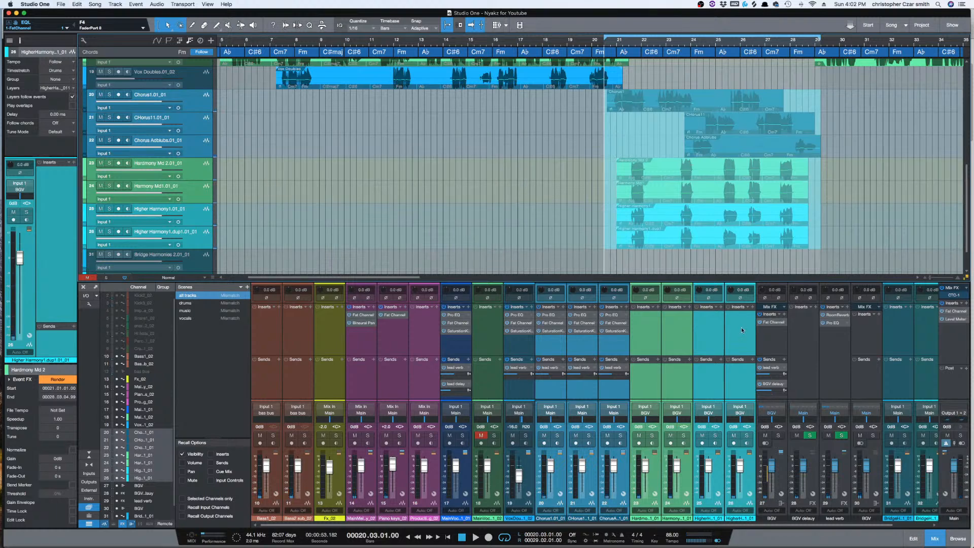
{"action": "left_click_drag", "start_coordinate": [741, 307], "coordinate": [783, 325]}
{"action": "left_click", "coordinate": [774, 323]}
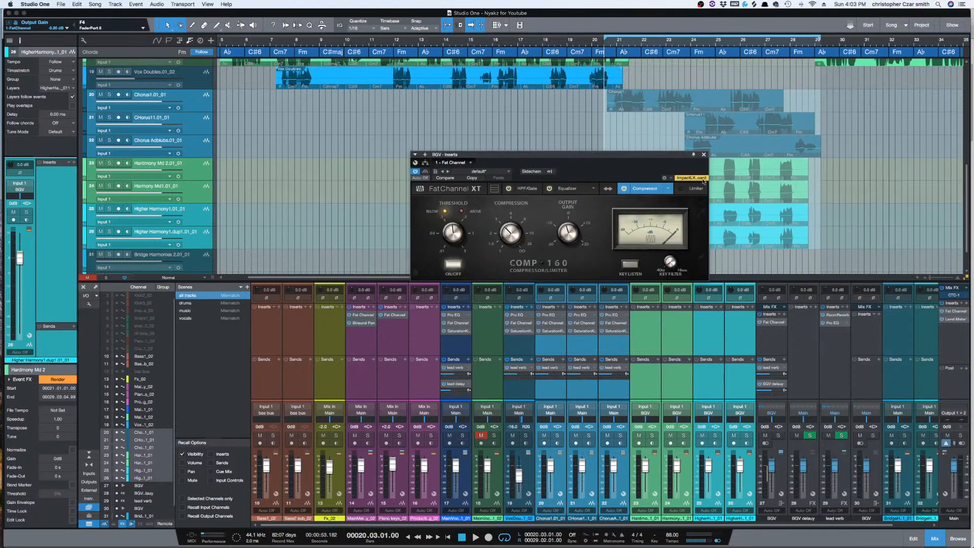
{"action": "left_click", "coordinate": [703, 154]}
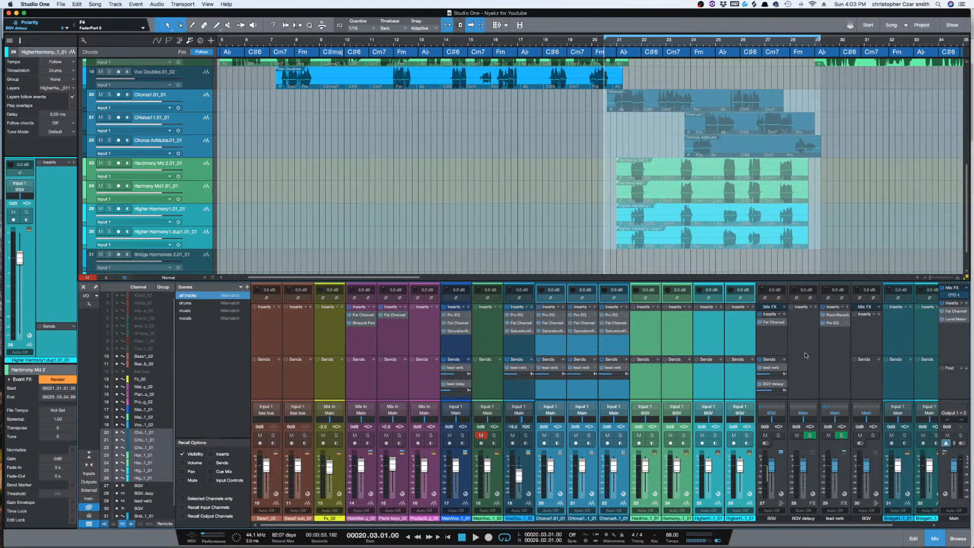
- Insert Analog Delay on the BGV delay bus with its ping-pong mode set to 2-CH
{"action": "left_click", "coordinate": [815, 307]}
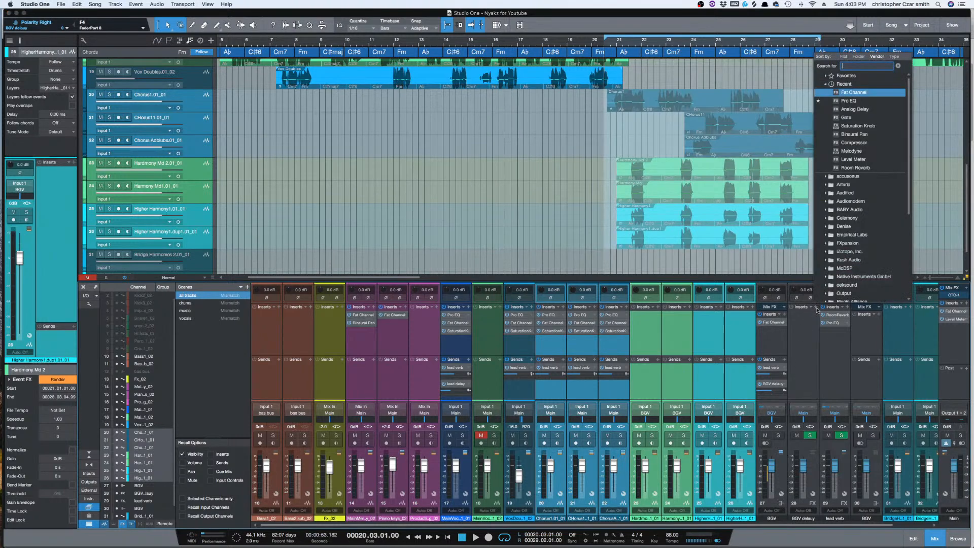
{"action": "type", "text": "ana"}
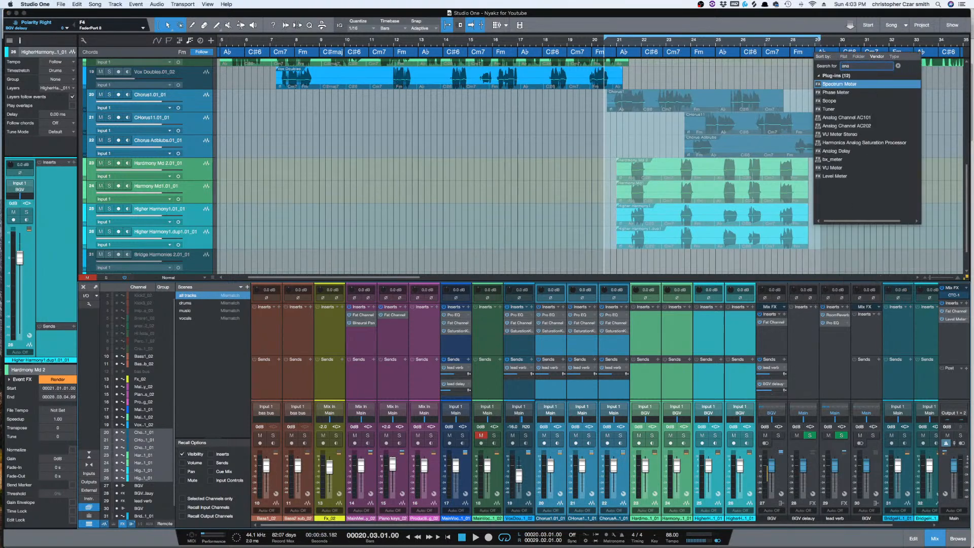
{"action": "left_click", "coordinate": [844, 152]}
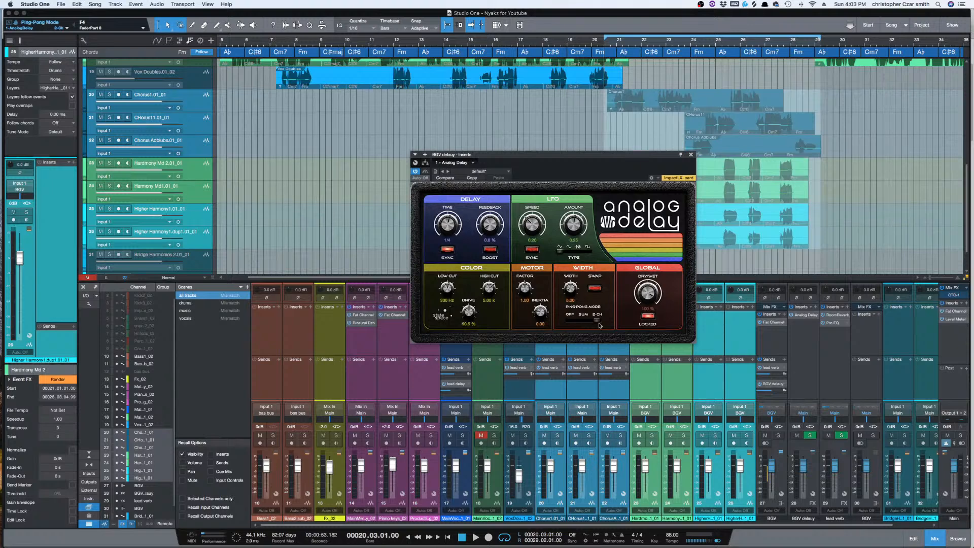
- Audition the loop with the delay and set the BGV bus's send to BGV delay to about -16 dB
{"action": "key", "text": "space"}
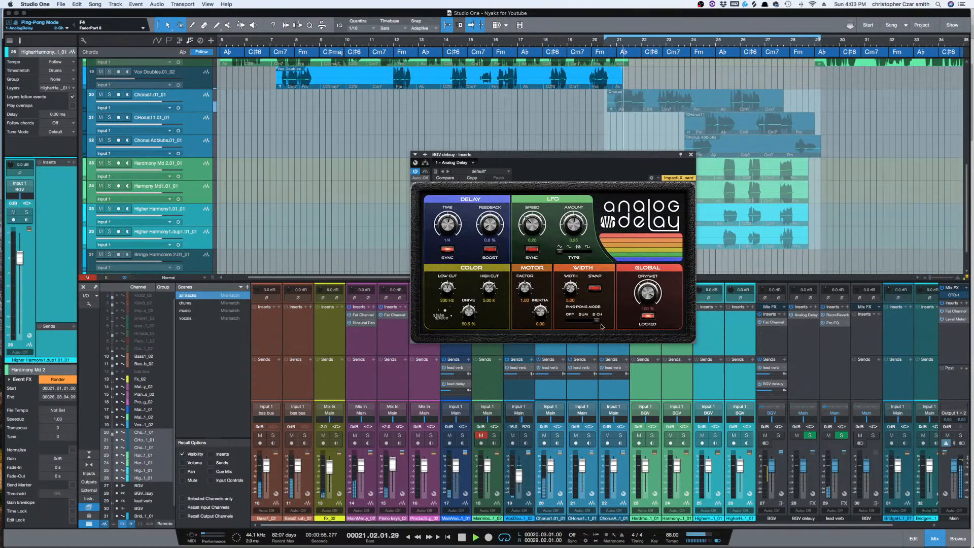
{"action": "key", "text": "space"}
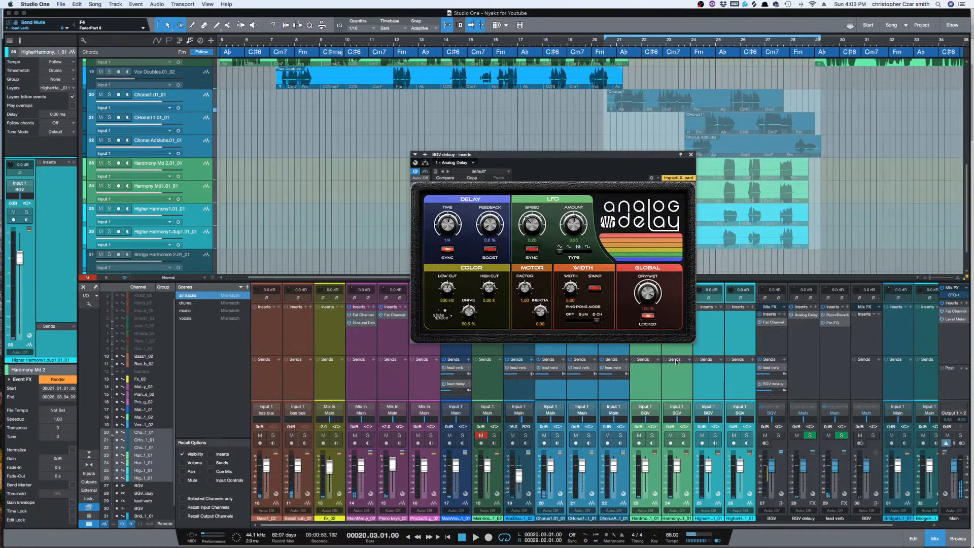
{"action": "left_click_drag", "start_coordinate": [770, 391], "coordinate": [765, 394]}
{"action": "key", "text": "space"}
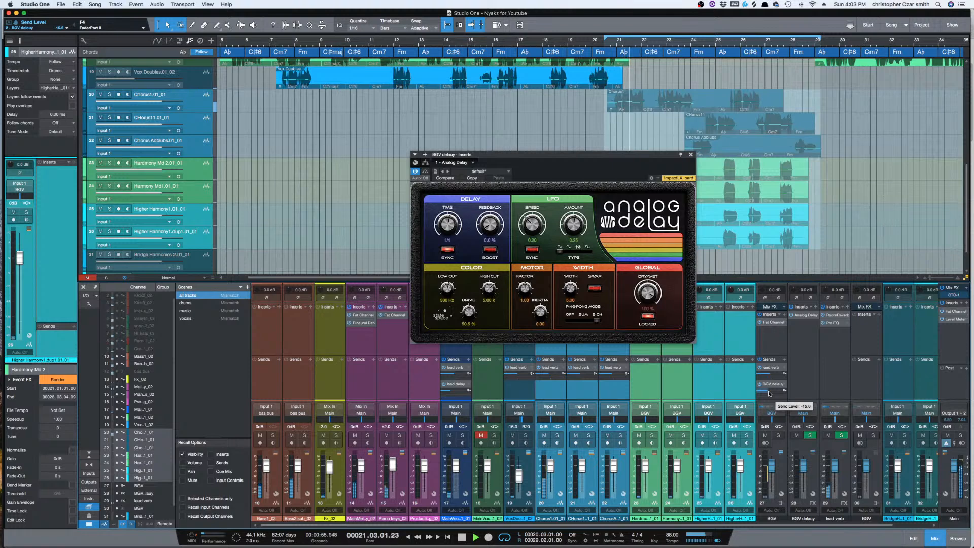
{"action": "left_click_drag", "start_coordinate": [770, 394], "coordinate": [770, 394]}
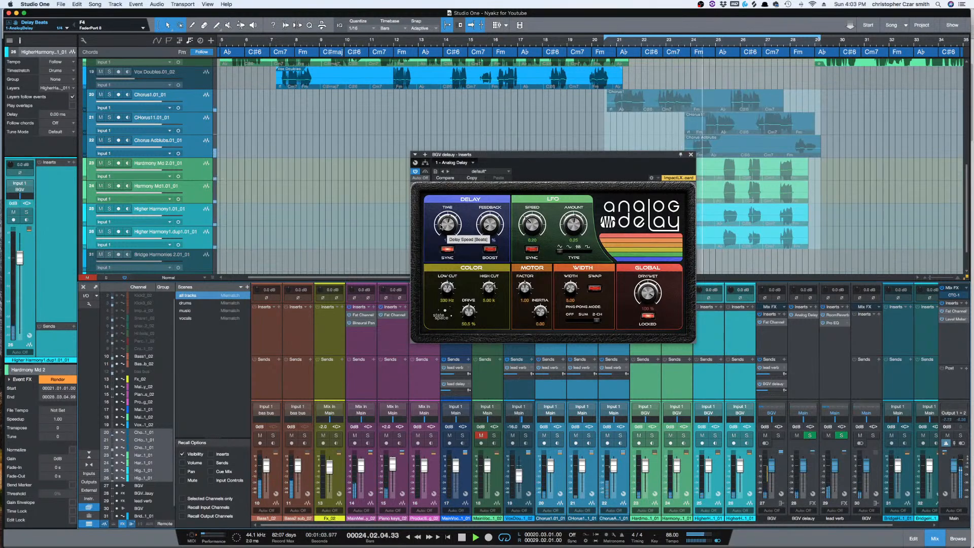
- Adjust the Analog Delay's time and raise its width to 100% while the background vocals loop, and stop playback
{"action": "left_click_drag", "start_coordinate": [449, 222], "coordinate": [441, 219]}
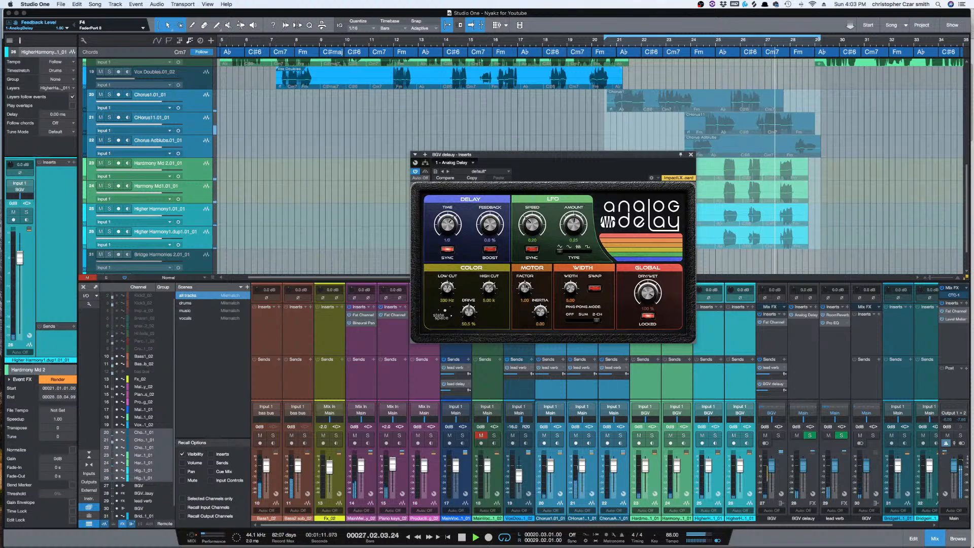
{"action": "left_click_drag", "start_coordinate": [570, 288], "coordinate": [571, 245]}
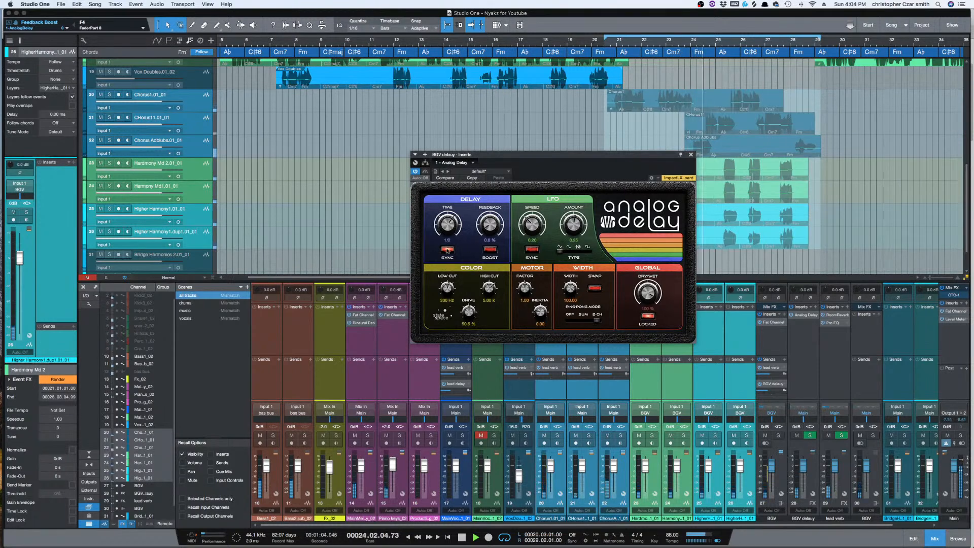
{"action": "key", "text": "space"}
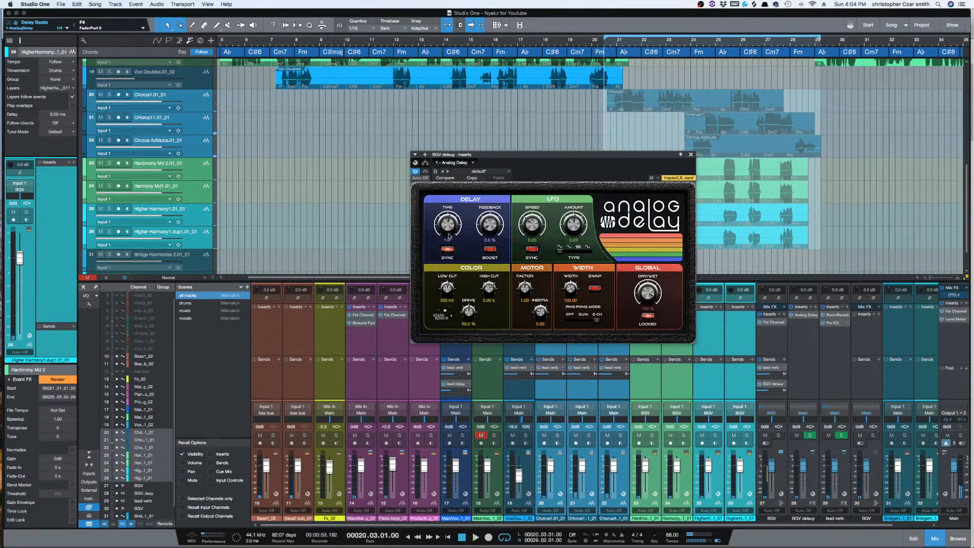
- Set the Analog Delay's time to 1/4 and feedback to about 10% during playback, and close the plug-in
{"action": "key", "text": "space"}
{"action": "left_click_drag", "start_coordinate": [481, 220], "coordinate": [480, 215]}
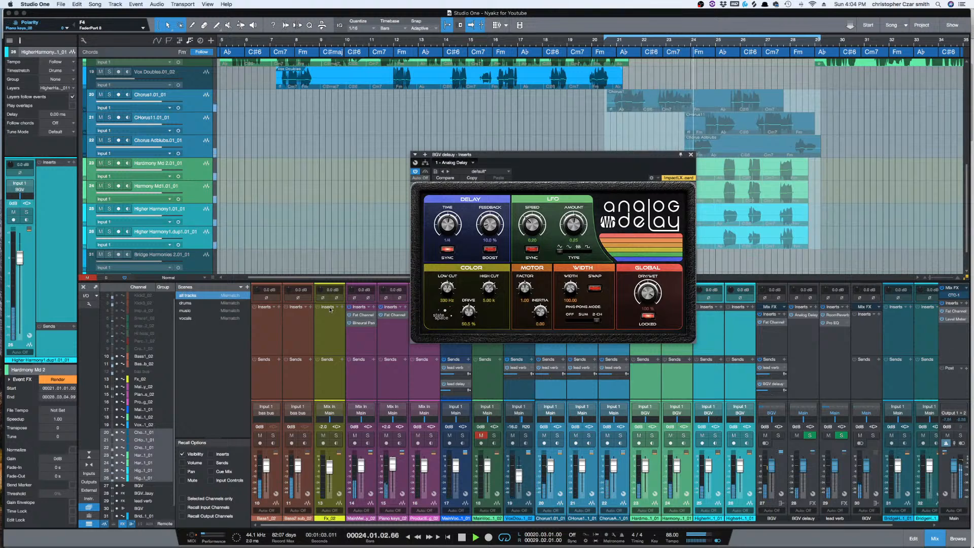
{"action": "key", "text": "space"}
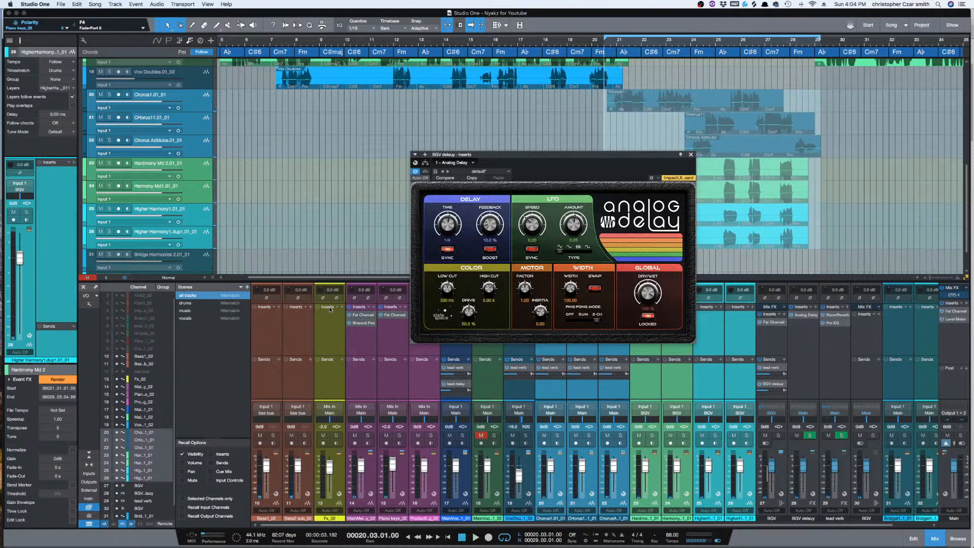
{"action": "left_click", "coordinate": [690, 154]}
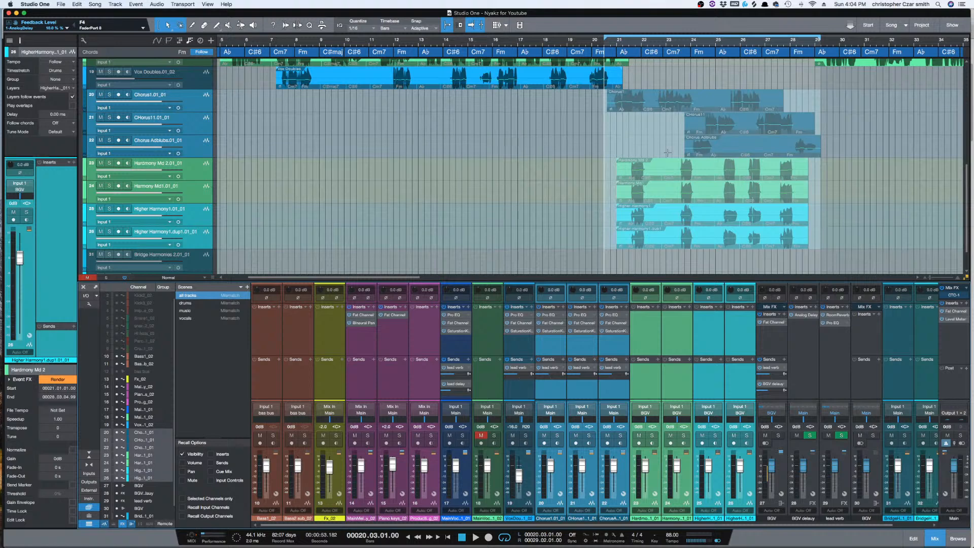
- Play the song from about bar 28, where the second verse's main vocals begin
{"action": "scroll", "coordinate": [746, 123], "scroll_direction": "up", "scroll_amount": 1}
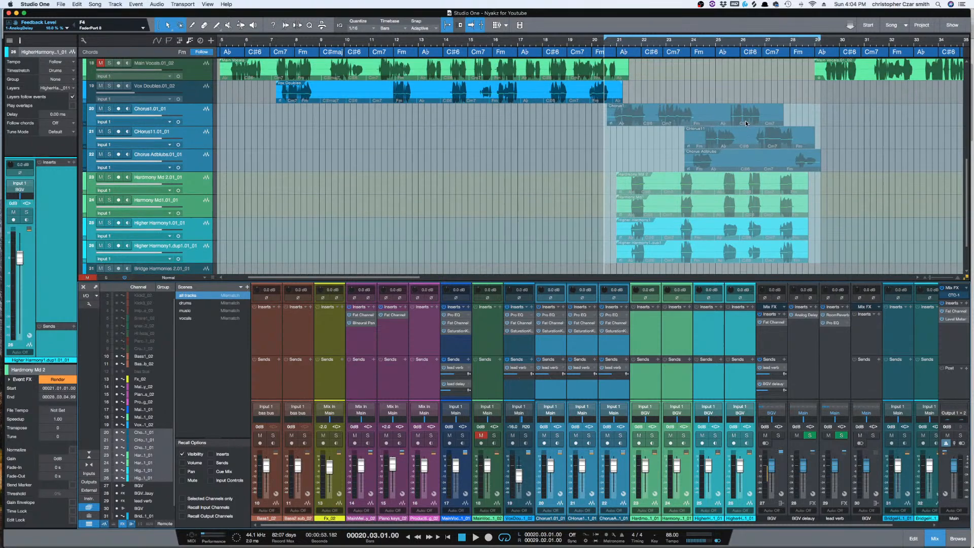
{"action": "scroll", "coordinate": [756, 112], "scroll_direction": "up", "scroll_amount": 7}
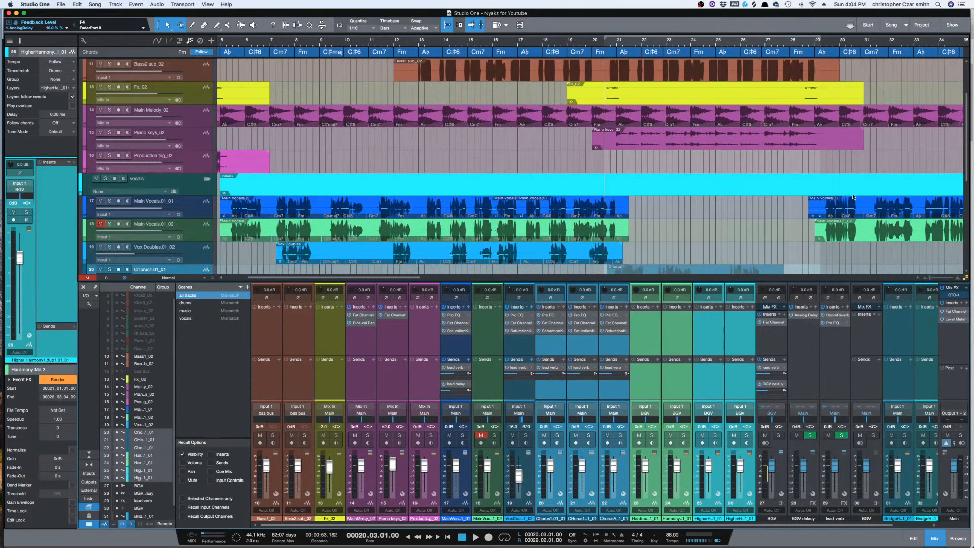
{"action": "key", "text": "w"}
{"action": "scroll", "coordinate": [611, 191], "scroll_direction": "down", "scroll_amount": 3}
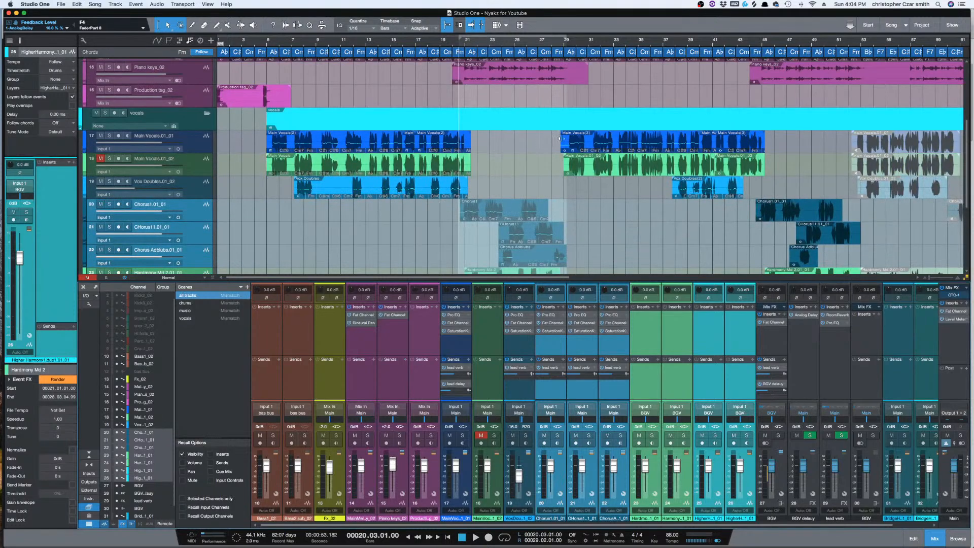
{"action": "left_click", "coordinate": [559, 139]}
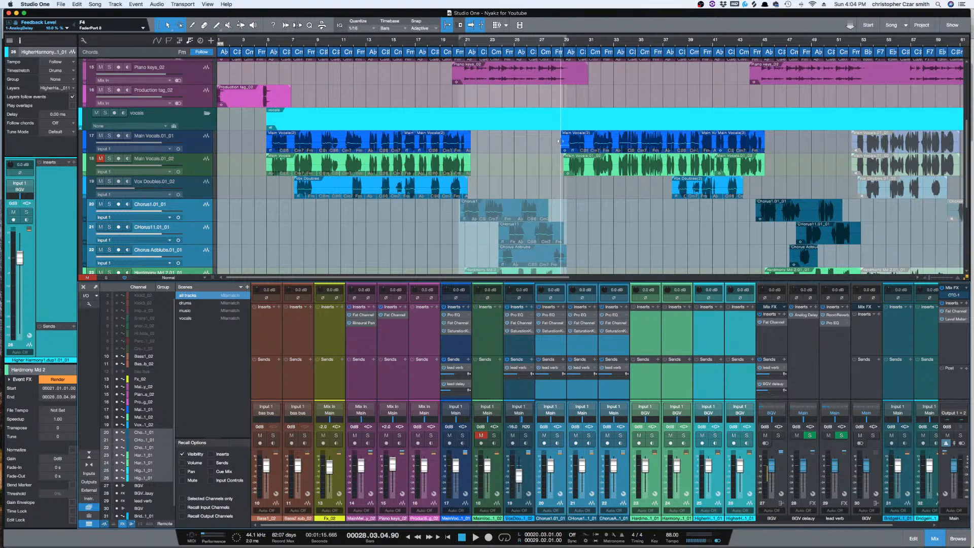
{"action": "key", "text": "space"}
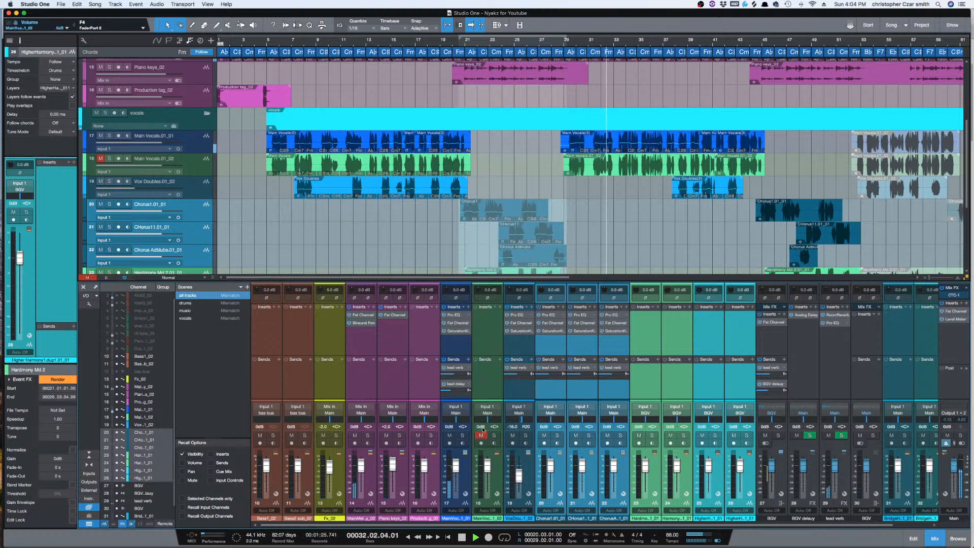
- Fine-tune the main vocal's lead verb send level as the second verse plays, and stop playback at the second chorus
{"action": "mouse_move", "coordinate": [452, 393]}
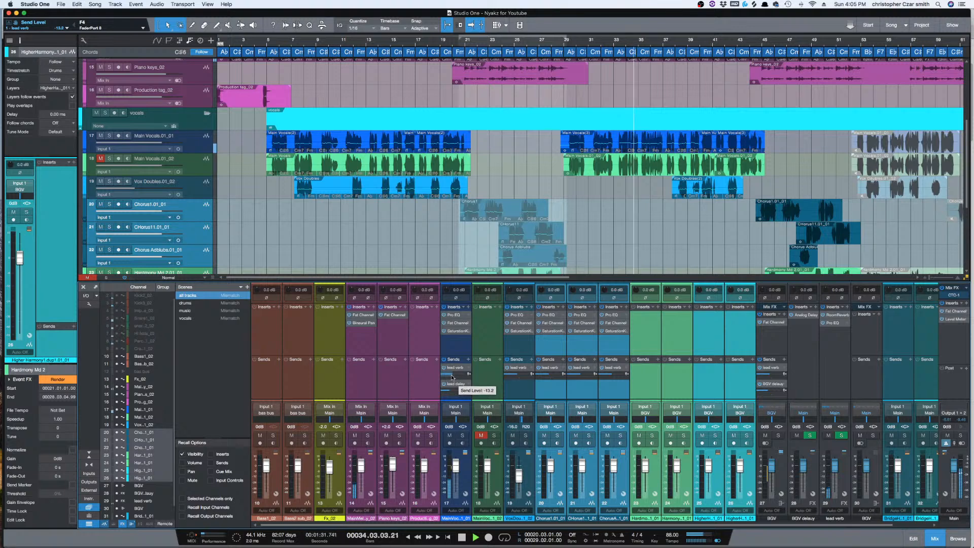
{"action": "left_click_drag", "start_coordinate": [452, 376], "coordinate": [453, 377]}
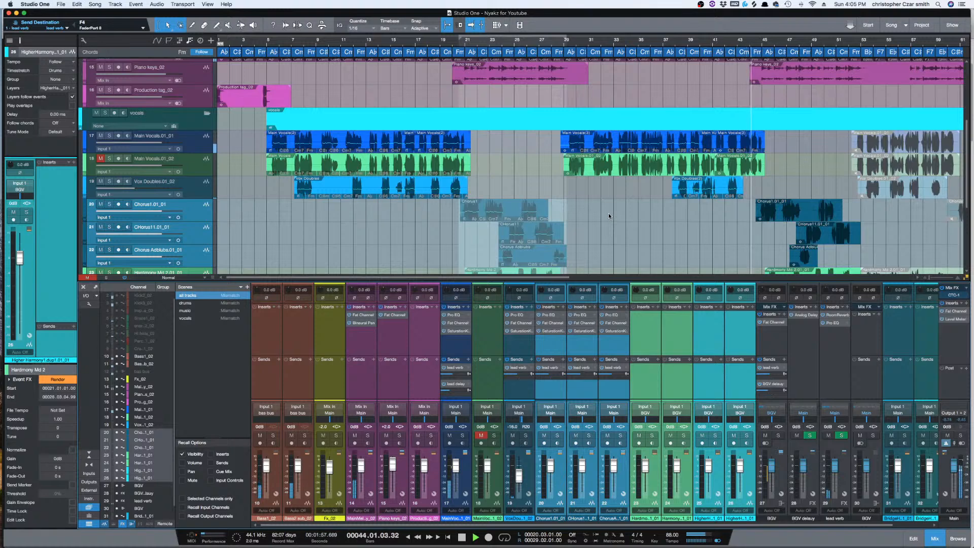
{"action": "key", "text": "e"}
{"action": "key", "text": "w"}
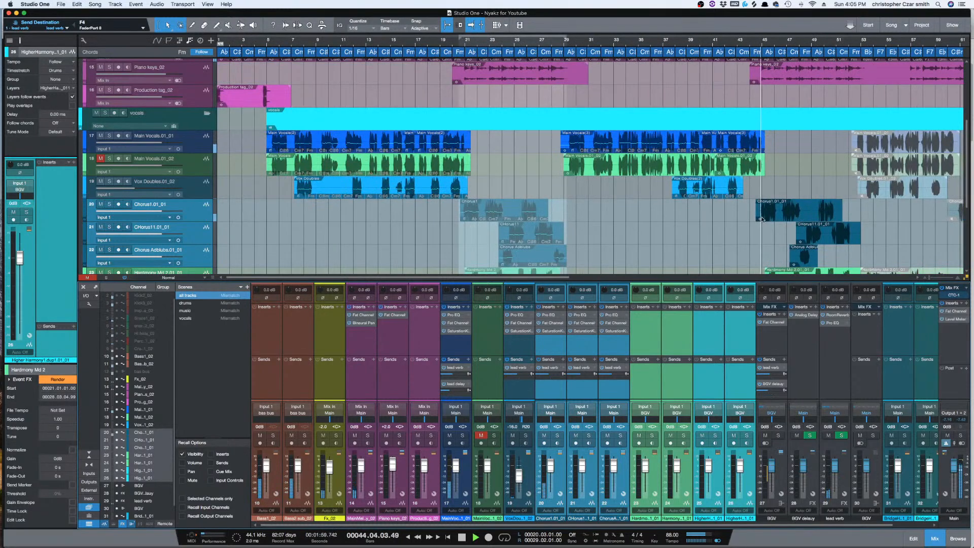
{"action": "key", "text": "space"}
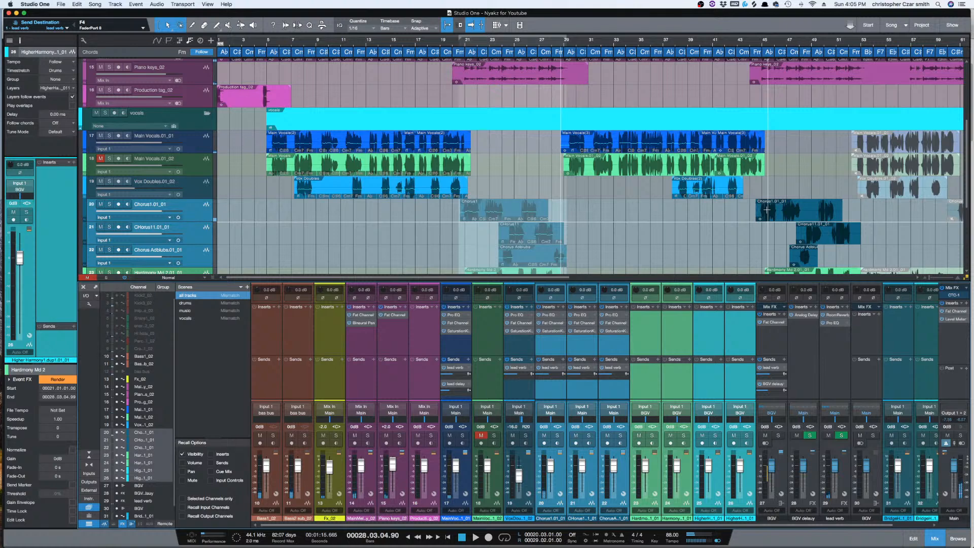
- Copy the first chorus's lead, adlib and harmony vocal events onto the second chorus, starting at bar 44
{"action": "scroll", "coordinate": [636, 198], "scroll_direction": "down", "scroll_amount": 5}
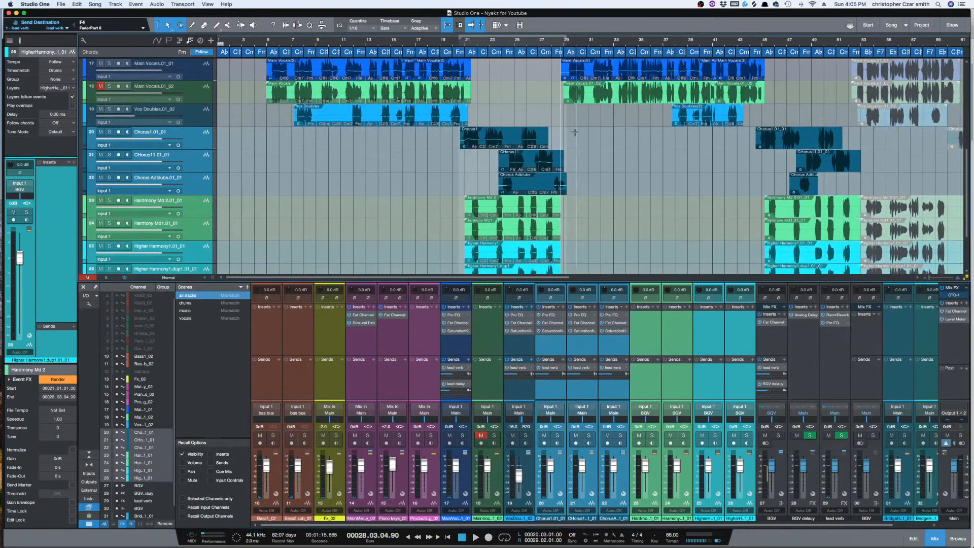
{"action": "left_click_drag", "start_coordinate": [577, 133], "coordinate": [452, 218]}
{"action": "scroll", "coordinate": [543, 239], "scroll_direction": "up", "scroll_amount": 5}
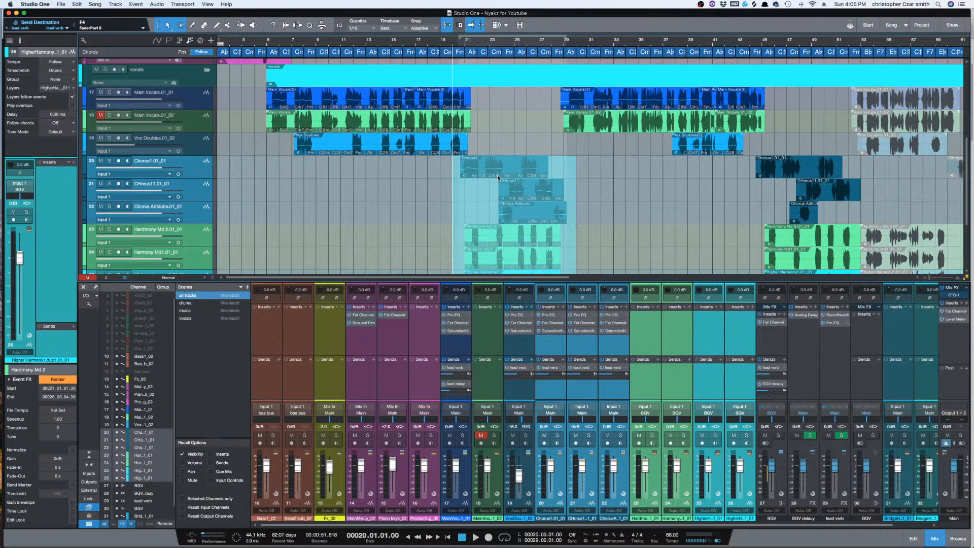
{"action": "left_click_drag", "start_coordinate": [497, 169], "coordinate": [795, 175]}
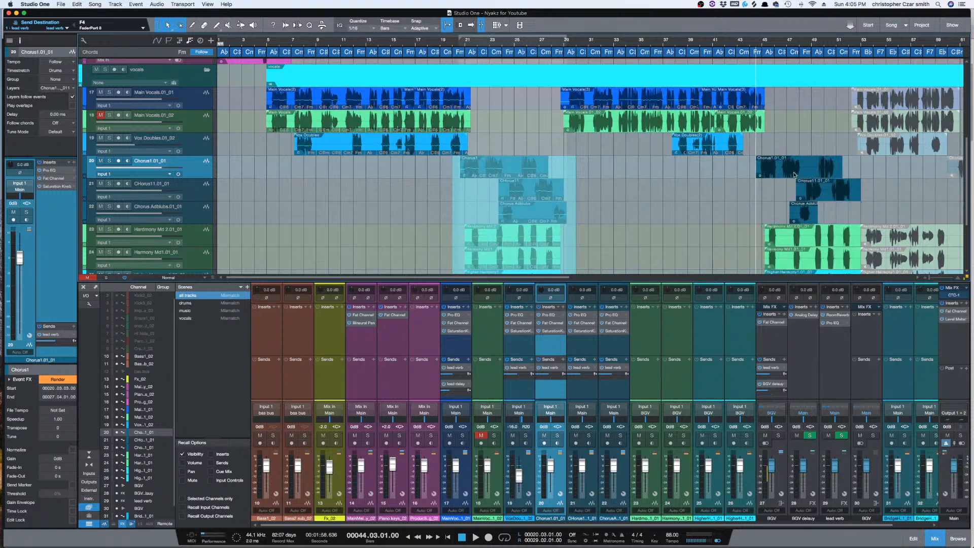
{"action": "left_click", "coordinate": [726, 197]}
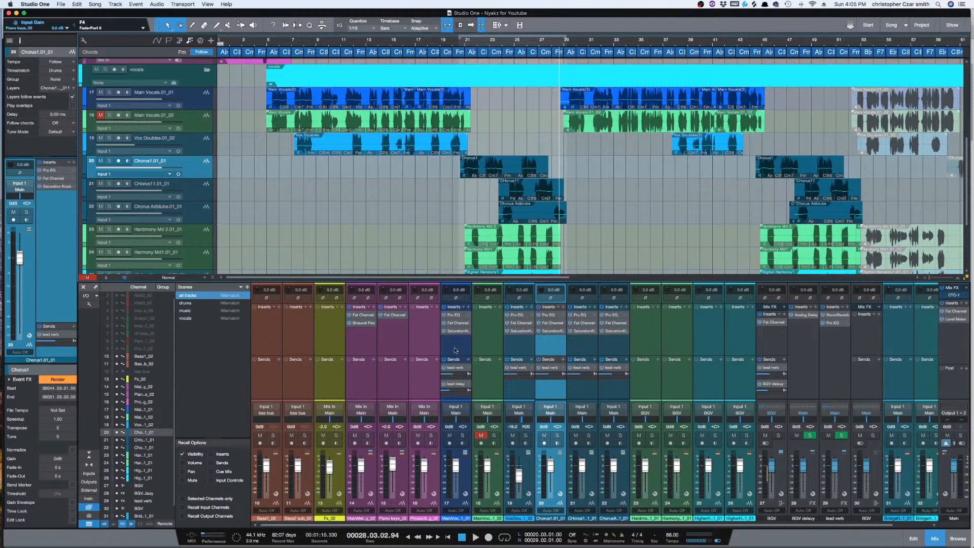
- Toggle the main vocal's lead delay send off and on, and look over the arrangement
{"action": "left_click", "coordinate": [444, 386]}
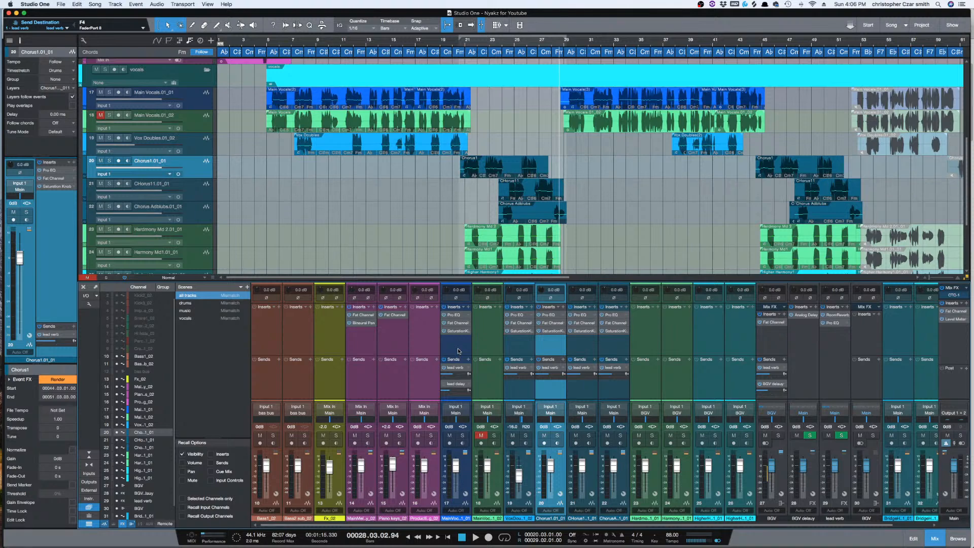
{"action": "scroll", "coordinate": [602, 167], "scroll_direction": "up", "scroll_amount": 5}
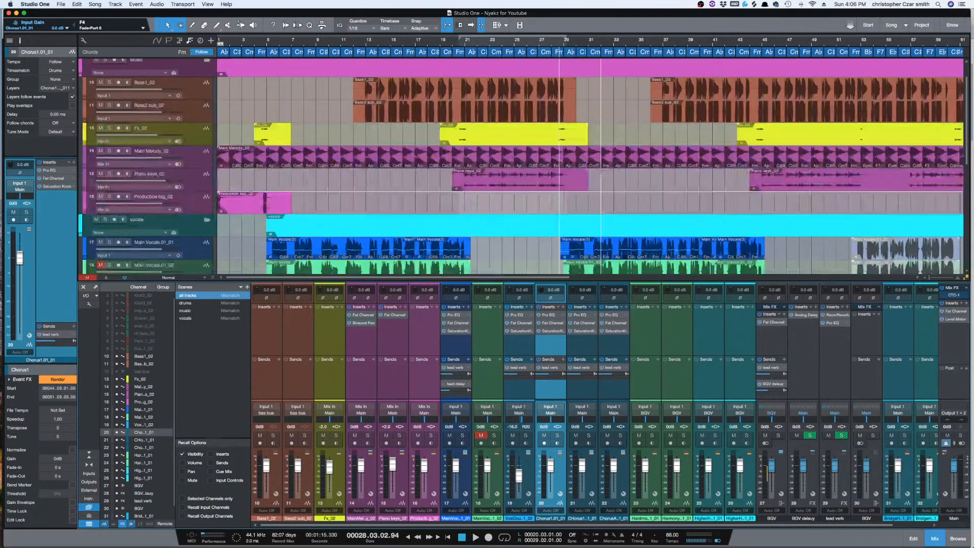
{"action": "scroll", "coordinate": [604, 182], "scroll_direction": "down", "scroll_amount": 3}
{"action": "scroll", "coordinate": [604, 183], "scroll_direction": "right", "scroll_amount": 3}
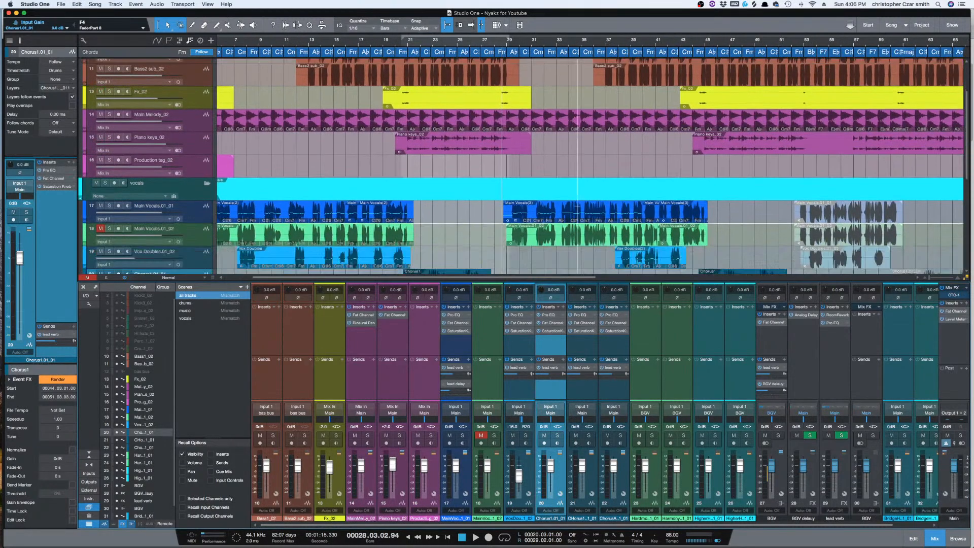
{"action": "scroll", "coordinate": [577, 223], "scroll_direction": "left", "scroll_amount": 3}
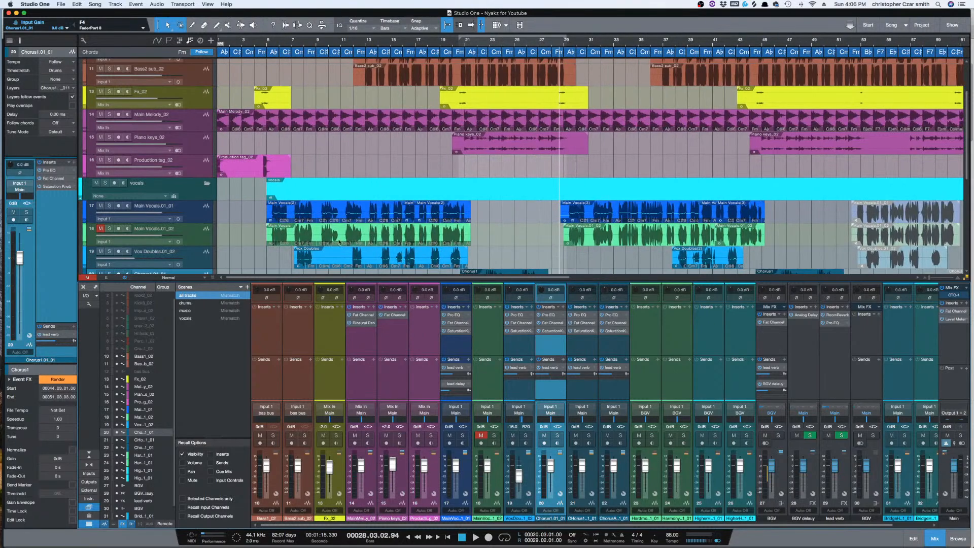
- Enlarge the tracks and create an automation track for the lead delay's Send Mute under Main Vocals.01_01
{"action": "key", "text": "shift+e"}
{"action": "left_click", "coordinate": [203, 153]}
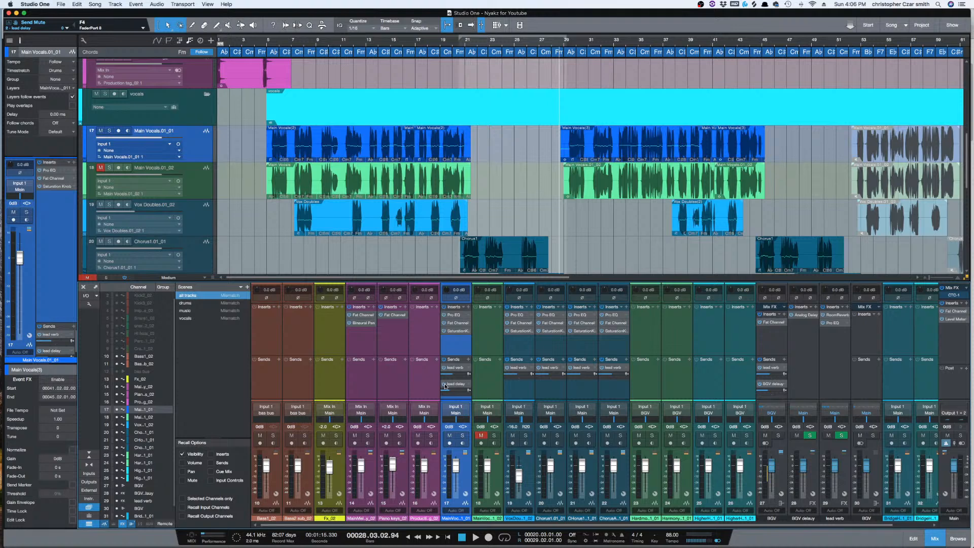
{"action": "left_click_drag", "start_coordinate": [15, 24], "coordinate": [200, 169]}
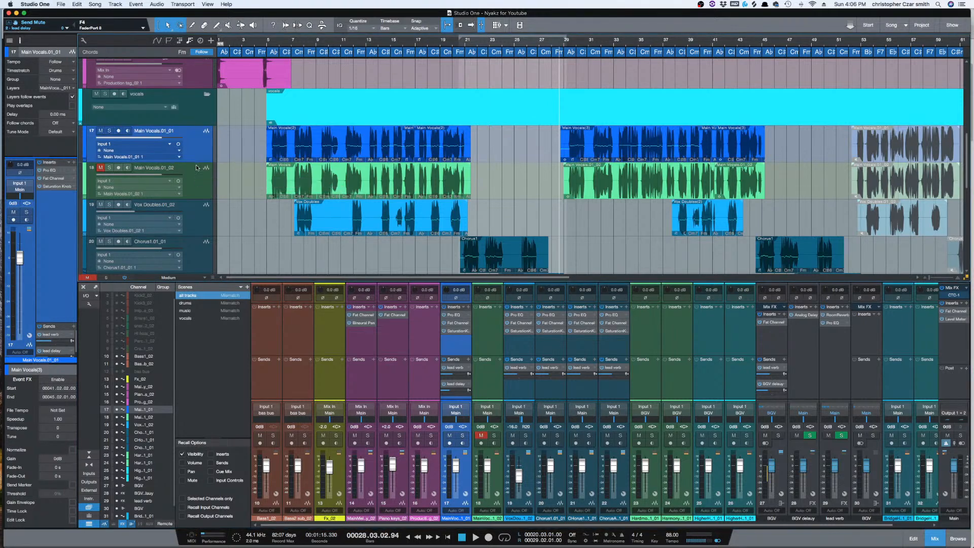
- Play the first verse's main vocals from bar 5 and zoom in on their opening phrase
{"action": "key", "text": "e"}
{"action": "key", "text": "e"}
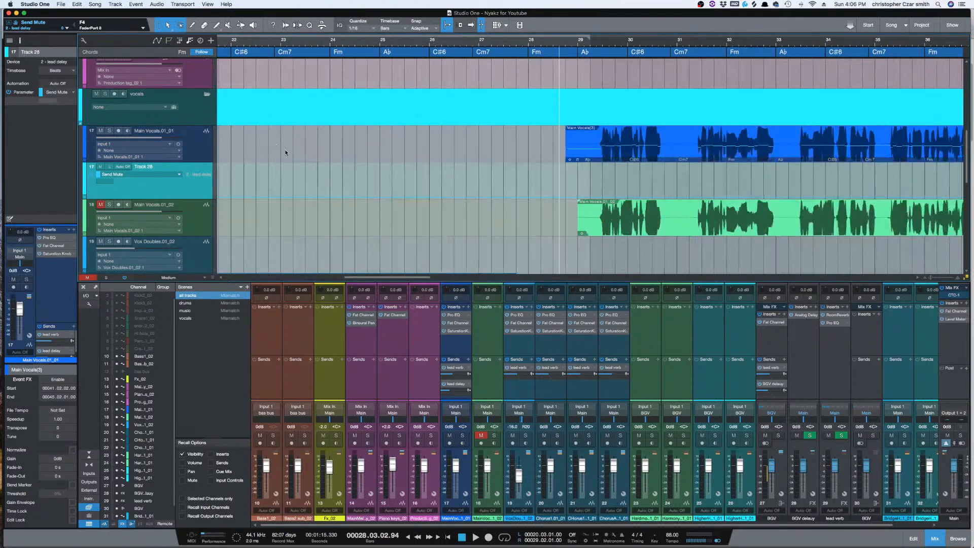
{"action": "scroll", "coordinate": [376, 200], "scroll_direction": "left", "scroll_amount": 10}
{"action": "scroll", "coordinate": [372, 200], "scroll_direction": "left", "scroll_amount": 10}
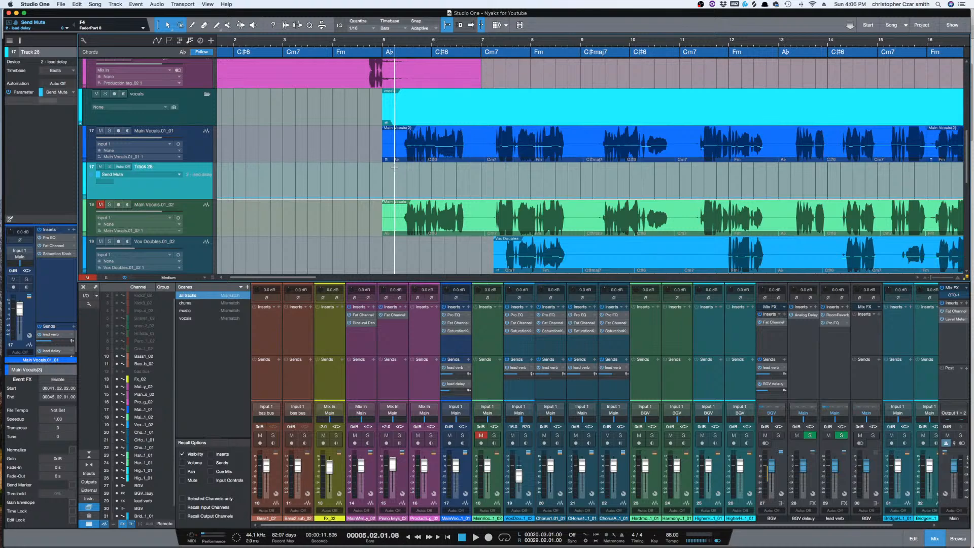
{"action": "key", "text": "space"}
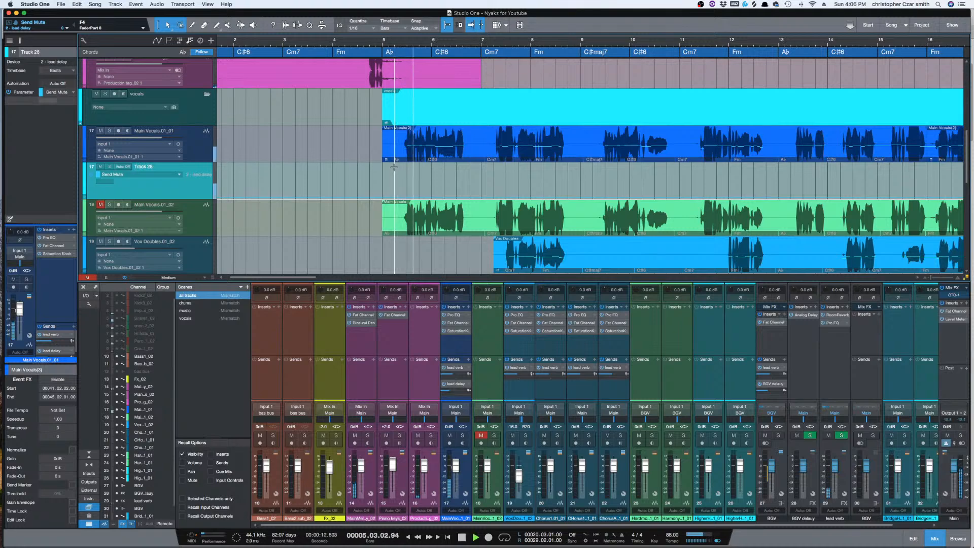
{"action": "key", "text": "e"}
{"action": "key", "text": "e"}
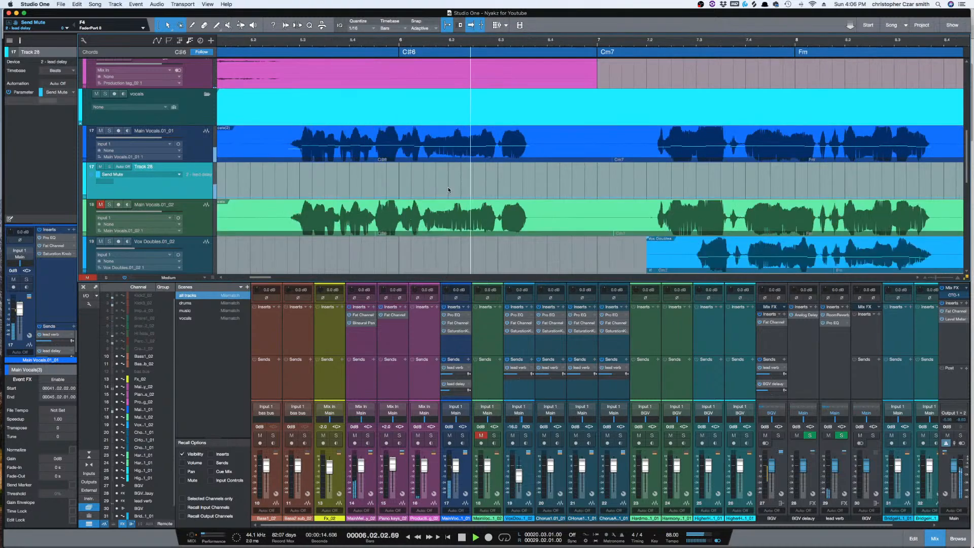
- Replay the end of the opening vocal phrase from several points and add a Send Mute automation point at 6.1.3
{"action": "left_click", "coordinate": [461, 161], "text": "alt+super"}
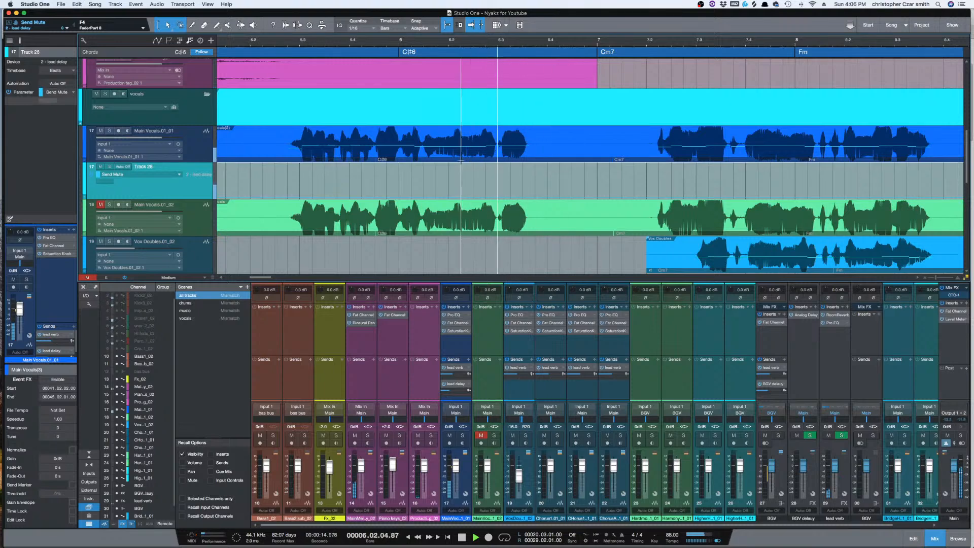
{"action": "left_click", "coordinate": [449, 155], "text": "alt+super"}
{"action": "left_click", "coordinate": [436, 157], "text": "alt+super"}
{"action": "left_click", "coordinate": [424, 159], "text": "alt+super"}
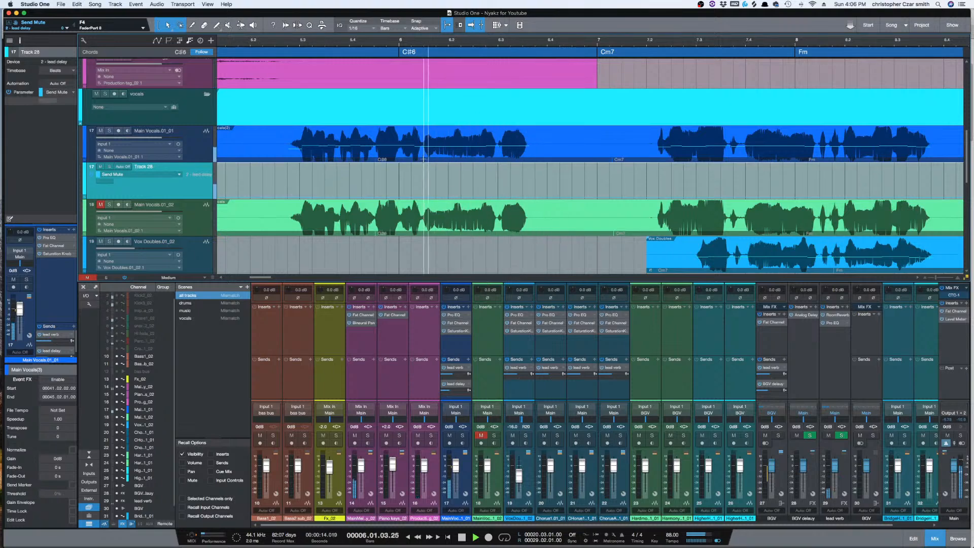
{"action": "key", "text": "space"}
{"action": "left_click", "coordinate": [430, 181]}
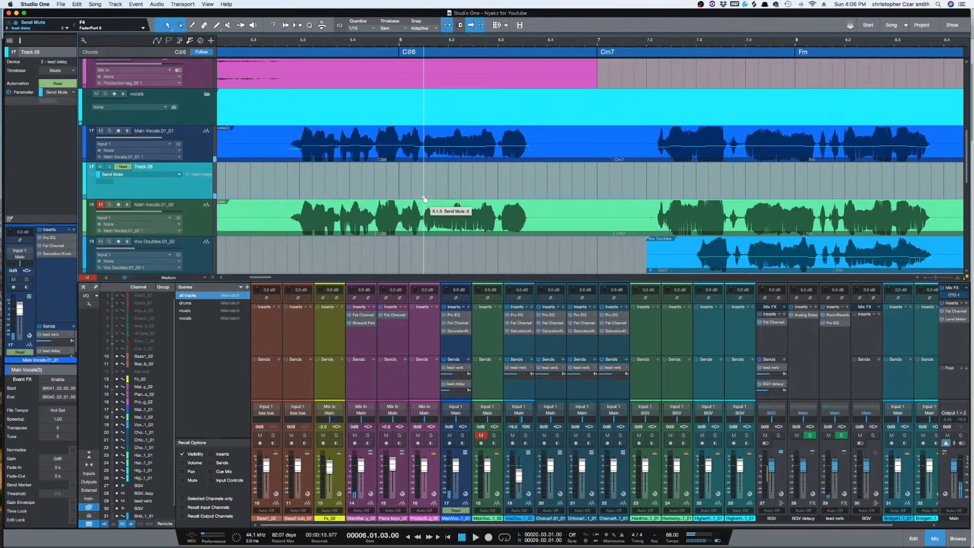
{"action": "key", "text": "space"}
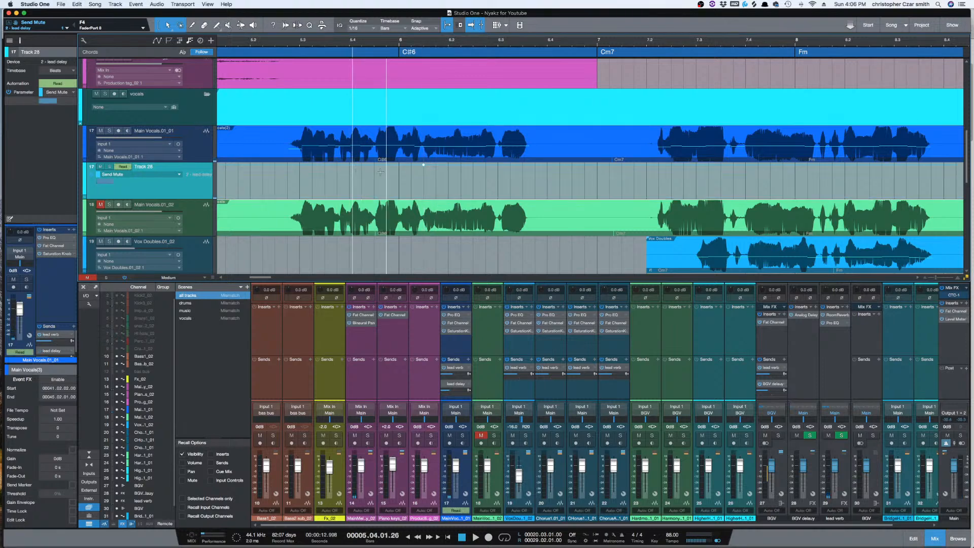
- Lower the Send Mute automation point at 6.1.3 to 0 and audition the opening phrase from bar 5
{"action": "left_click_drag", "start_coordinate": [421, 168], "coordinate": [423, 198]}
{"action": "left_click", "coordinate": [305, 176]}
{"action": "key", "text": "space"}
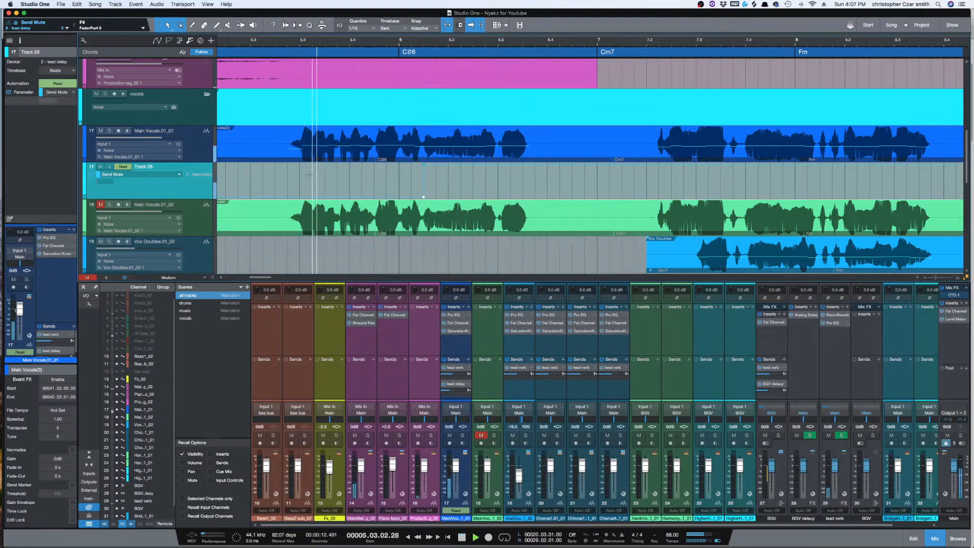
{"action": "key", "text": "space"}
{"action": "key", "text": "space"}
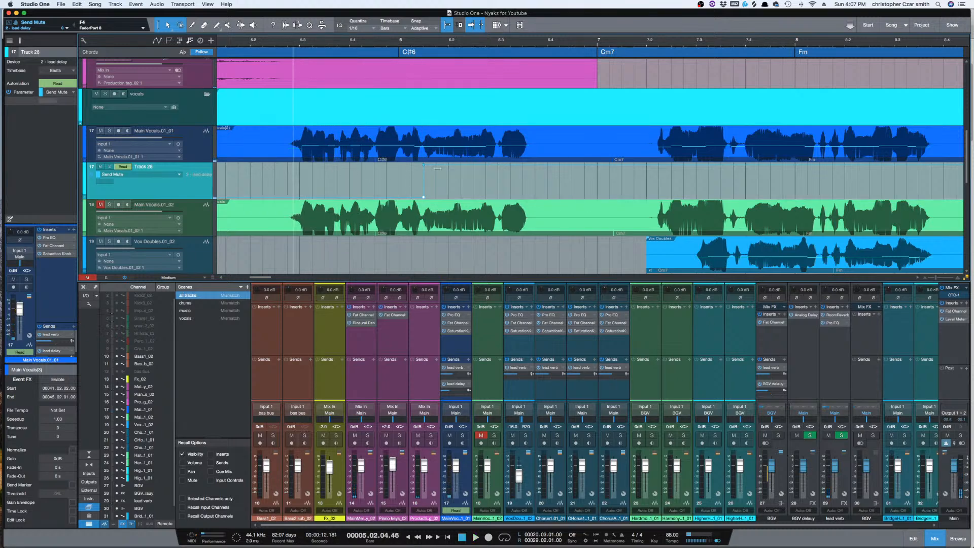
- Raise the Send Mute automation ahead of 6.1.3 so only the phrase ending feeds the lead delay, and audition the opening phrase
{"action": "mouse_move", "coordinate": [438, 167]}
{"action": "left_mouse_down"}
{"action": "mouse_move", "coordinate": [439, 197]}
{"action": "mouse_move", "coordinate": [421, 196]}
{"action": "mouse_move", "coordinate": [416, 165]}
{"action": "mouse_move", "coordinate": [423, 175]}
{"action": "mouse_move", "coordinate": [410, 191]}
{"action": "mouse_move", "coordinate": [413, 165]}
{"action": "mouse_move", "coordinate": [422, 167]}
{"action": "left_mouse_up"}
{"action": "left_click", "coordinate": [282, 168]}
{"action": "key", "text": "space"}
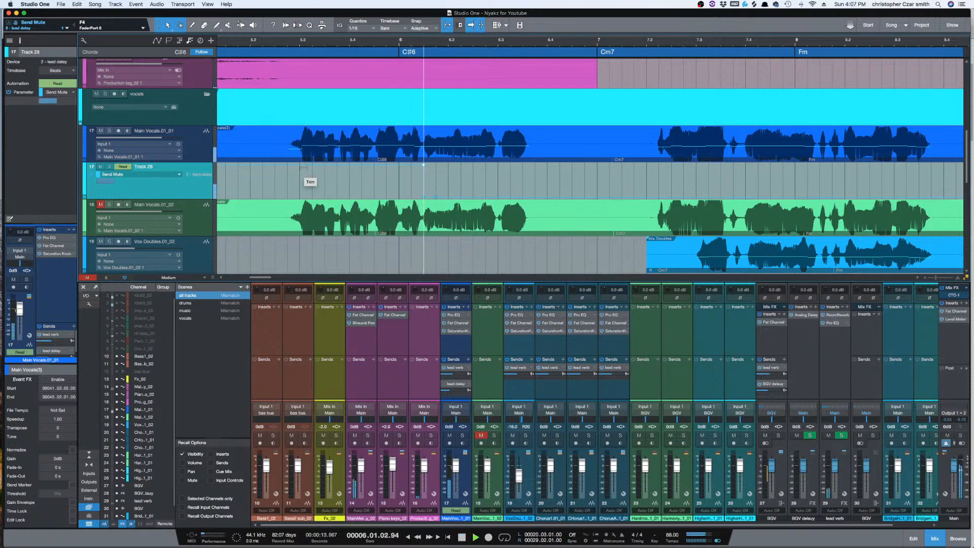
{"action": "scroll", "coordinate": [659, 175], "scroll_direction": "down", "scroll_amount": 5}
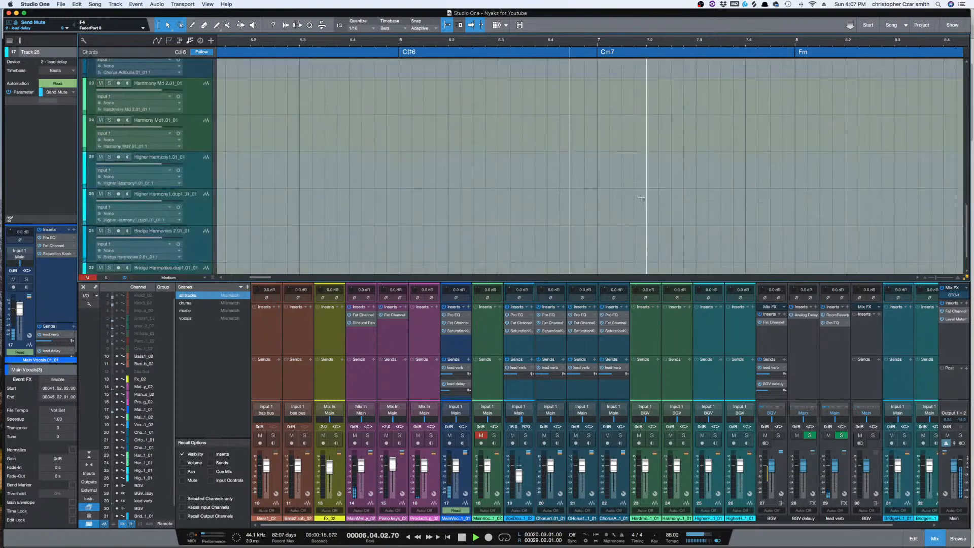
{"action": "scroll", "coordinate": [646, 181], "scroll_direction": "left", "scroll_amount": 4}
{"action": "scroll", "coordinate": [654, 183], "scroll_direction": "up", "scroll_amount": 5}
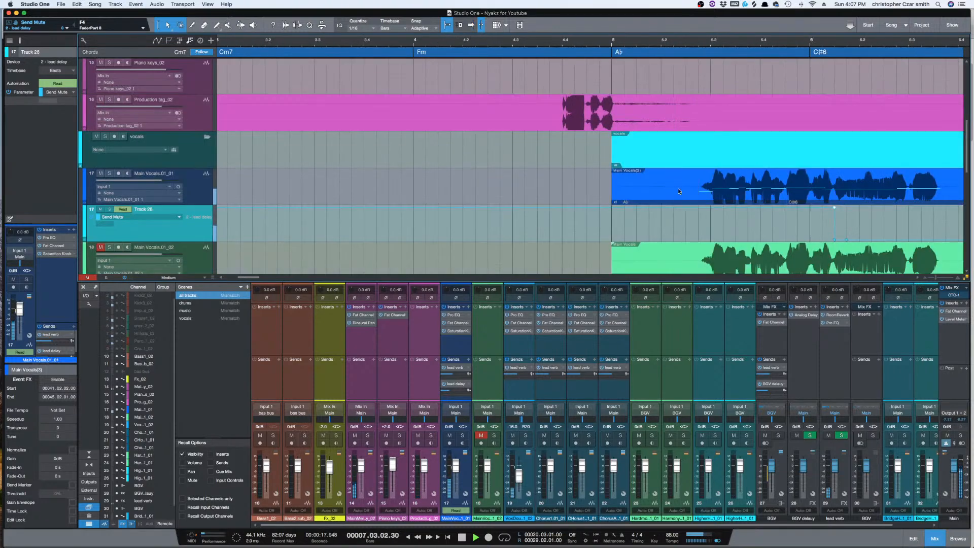
{"action": "key", "text": "w"}
{"action": "key", "text": "space"}
- Raise the Send Mute automation at about 7.2.1 for the second vocal phrase and lower it at about 7.4.4
{"action": "scroll", "coordinate": [717, 218], "scroll_direction": "right", "scroll_amount": 5}
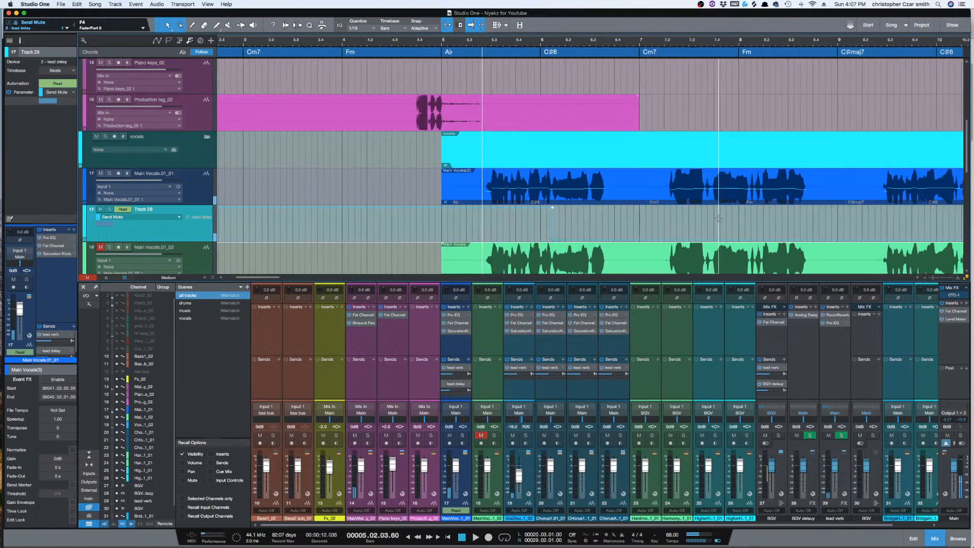
{"action": "left_click", "coordinate": [669, 204]}
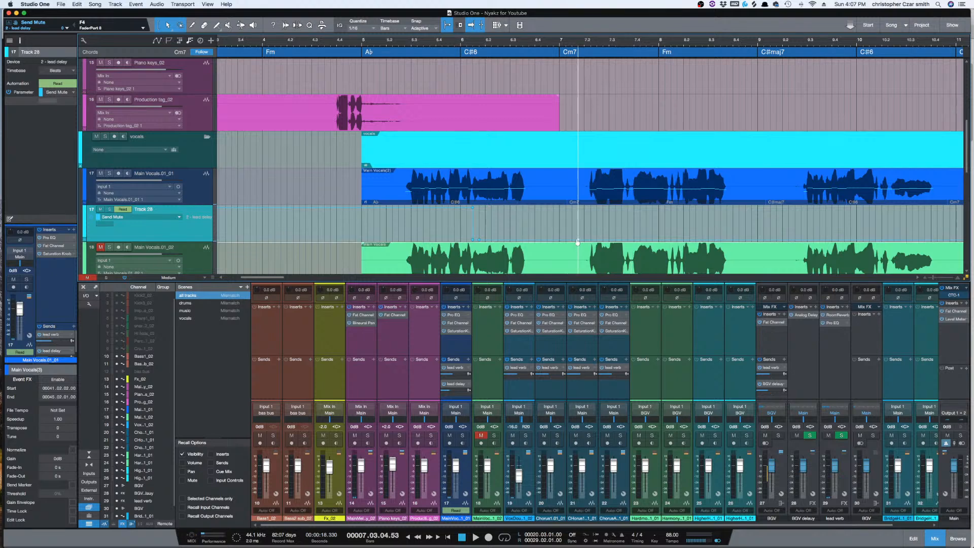
{"action": "left_click", "coordinate": [583, 210]}
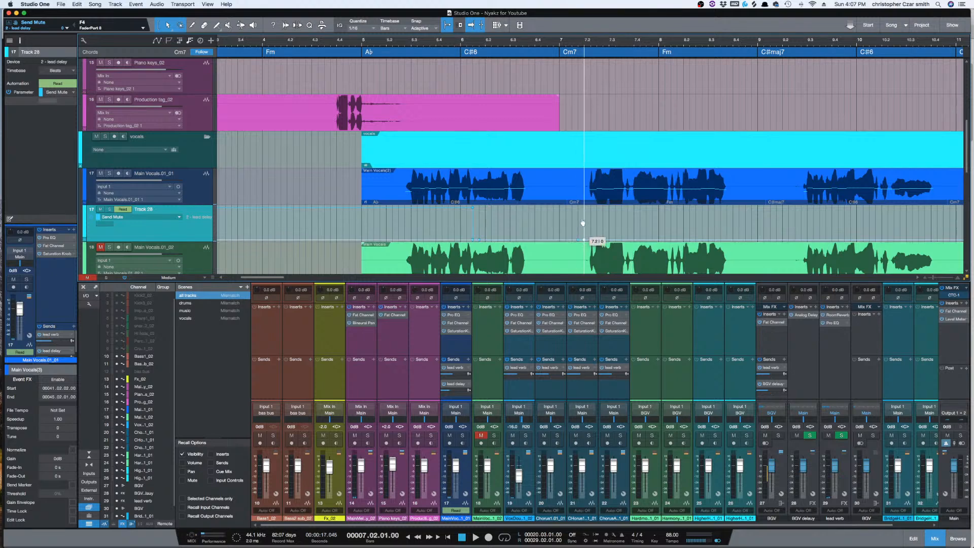
{"action": "left_click", "coordinate": [646, 209]}
{"action": "left_click", "coordinate": [652, 242]}
{"action": "mouse_move", "coordinate": [651, 240]}
{"action": "left_mouse_down"}
{"action": "mouse_move", "coordinate": [660, 246]}
{"action": "mouse_move", "coordinate": [652, 244]}
{"action": "left_mouse_up"}
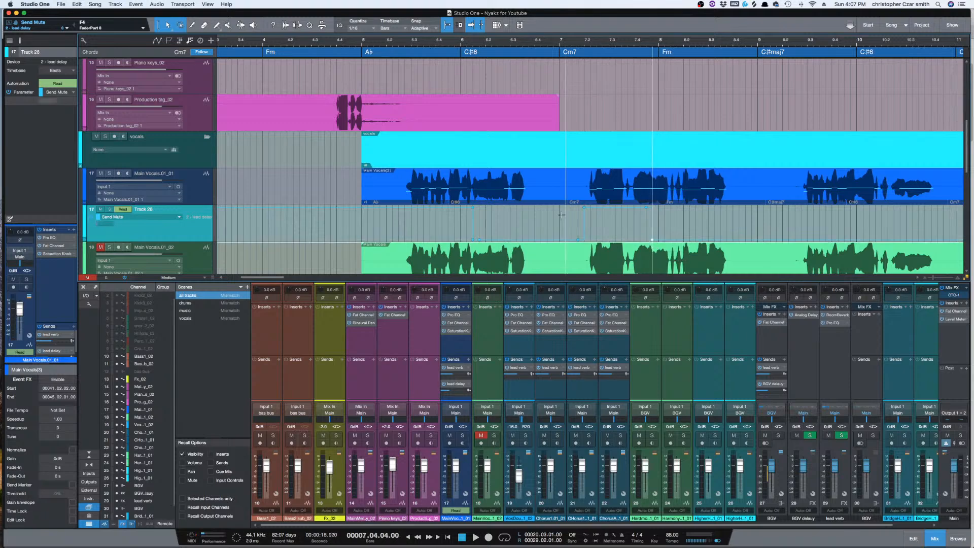
- Play on through the third vocal phrase, raising Send Mute where it begins in bar 9 and lowering it at about 10.1.4
{"action": "key", "text": "ctrl+space"}
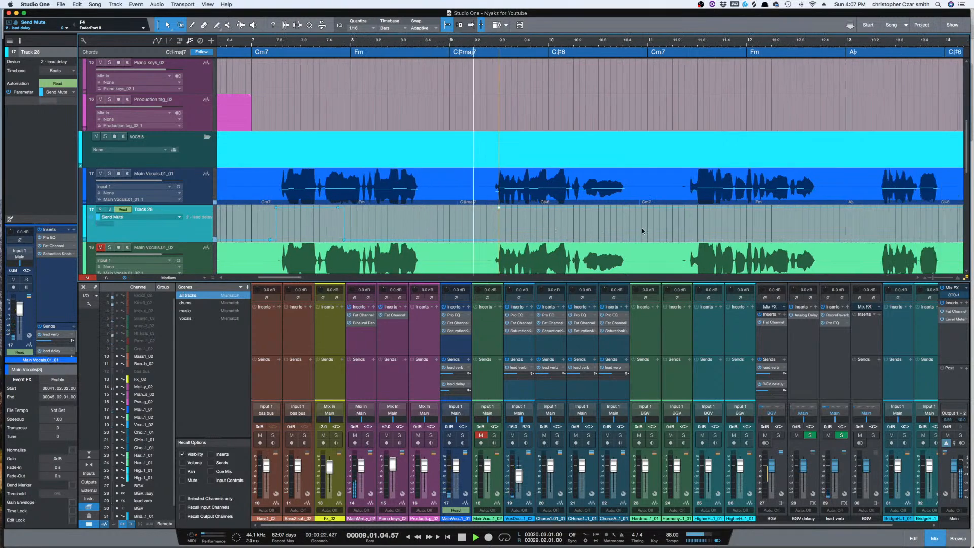
{"action": "scroll", "coordinate": [584, 228], "scroll_direction": "up", "scroll_amount": 2}
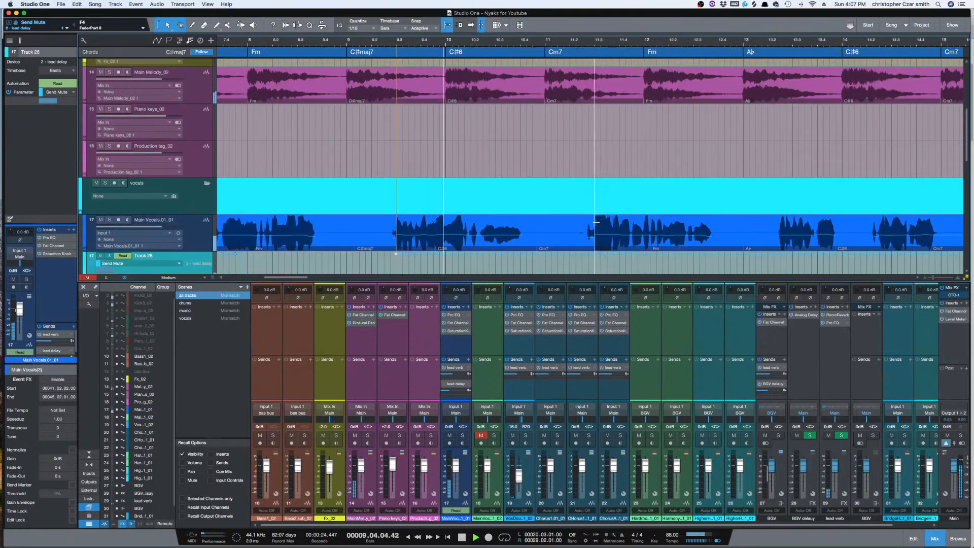
{"action": "scroll", "coordinate": [552, 233], "scroll_direction": "down", "scroll_amount": 1}
{"action": "scroll", "coordinate": [552, 233], "scroll_direction": "down", "scroll_amount": 5}
{"action": "scroll", "coordinate": [543, 184], "scroll_direction": "up", "scroll_amount": 2}
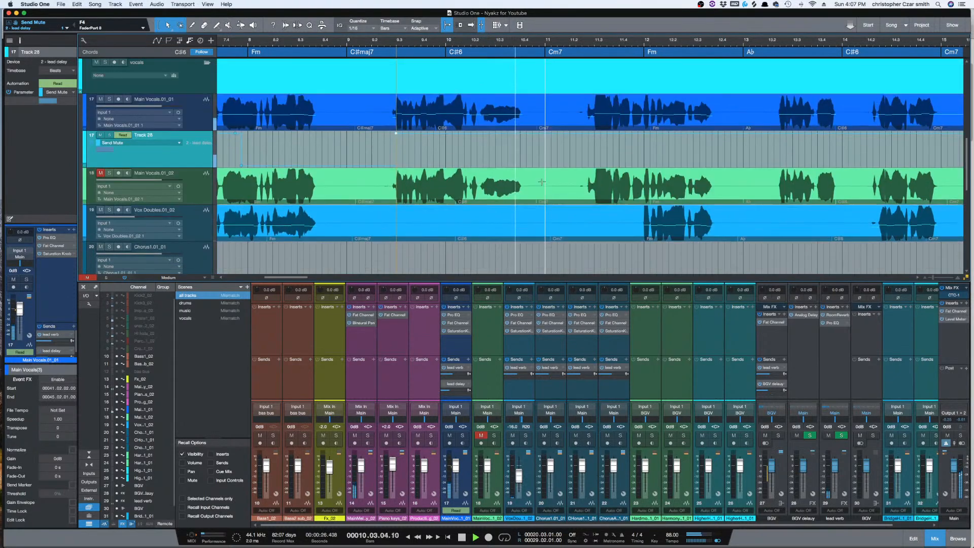
{"action": "left_click", "coordinate": [468, 137]}
{"action": "key", "text": "space"}
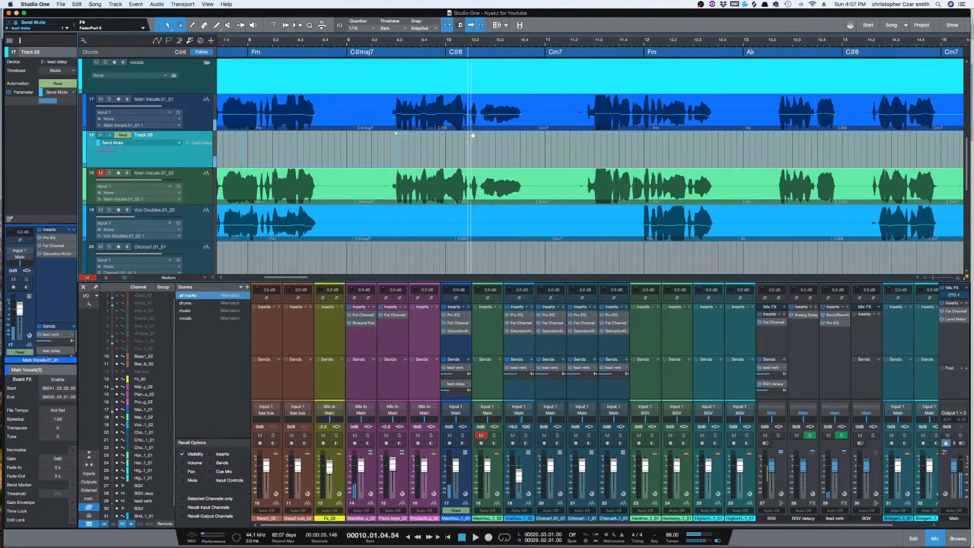
{"action": "left_click_drag", "start_coordinate": [474, 136], "coordinate": [467, 164]}
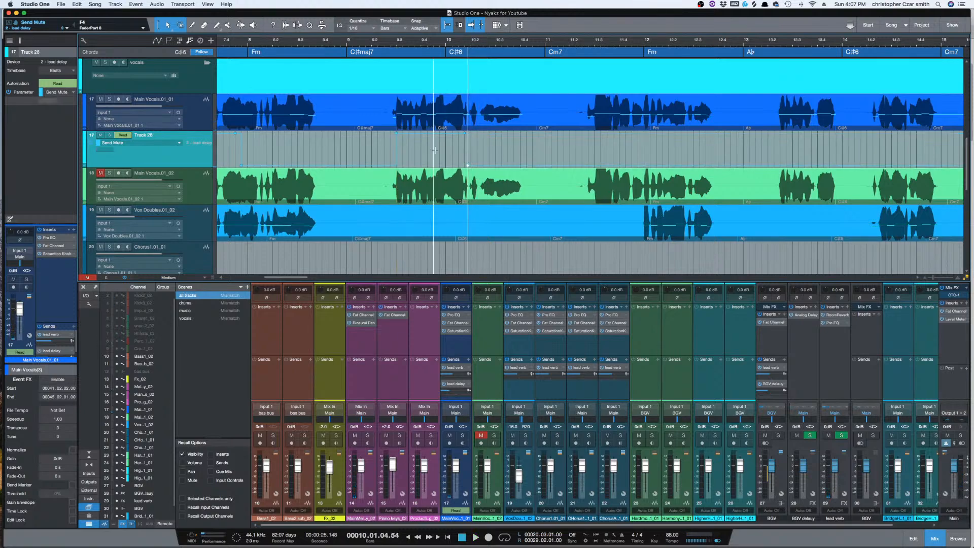
- Raise the Send Mute automation at 11.2.3 for the fourth vocal phrase and lower it at about 12.2.1
{"action": "key", "text": "space"}
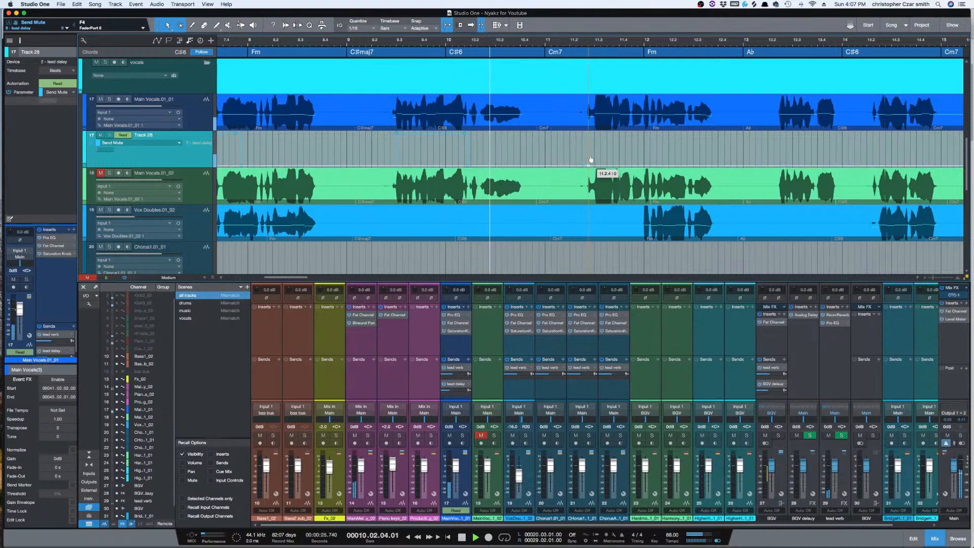
{"action": "left_click_drag", "start_coordinate": [591, 160], "coordinate": [585, 135]}
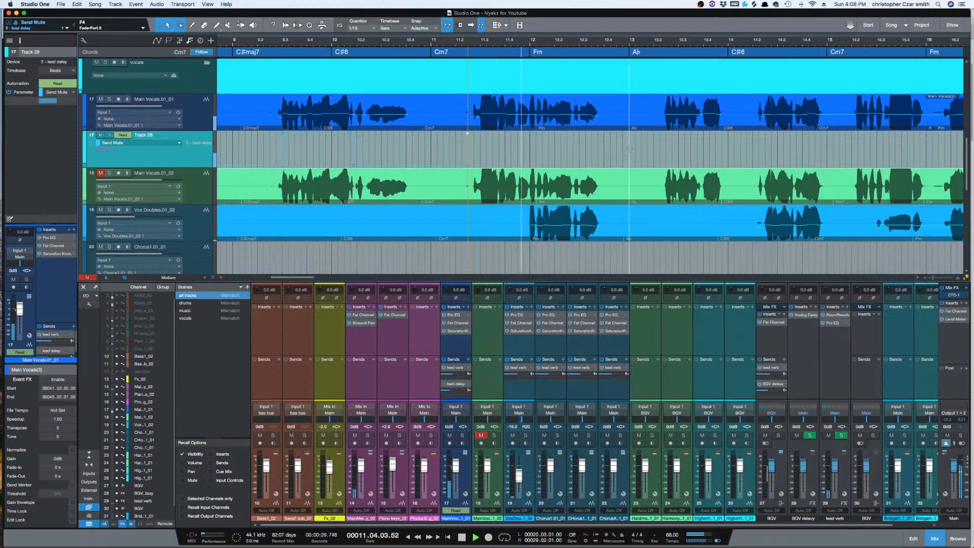
{"action": "key", "text": "space"}
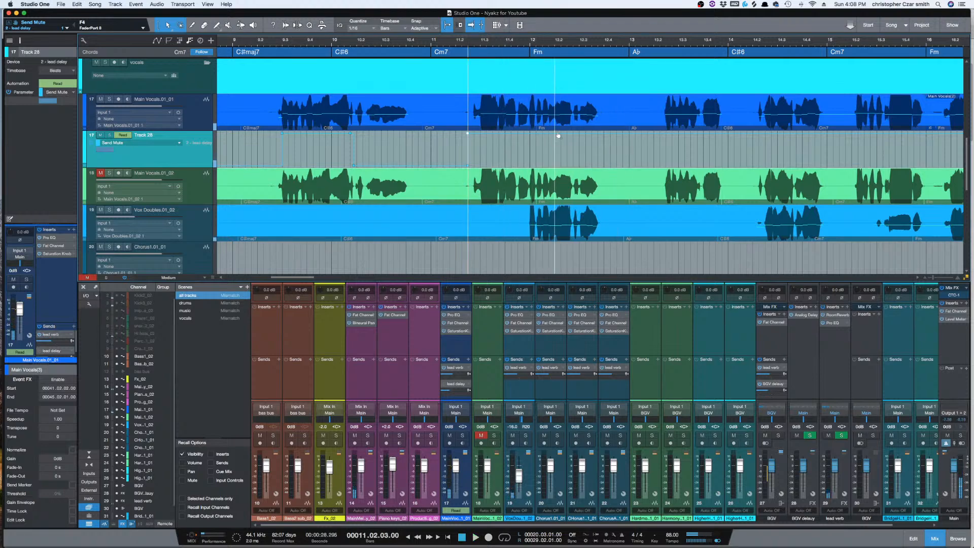
{"action": "left_click_drag", "start_coordinate": [560, 136], "coordinate": [556, 166]}
- Audition the next phrase, raising Send Mute at about 13.2.1 and lowering it at 13.4.1
{"action": "key", "text": "space"}
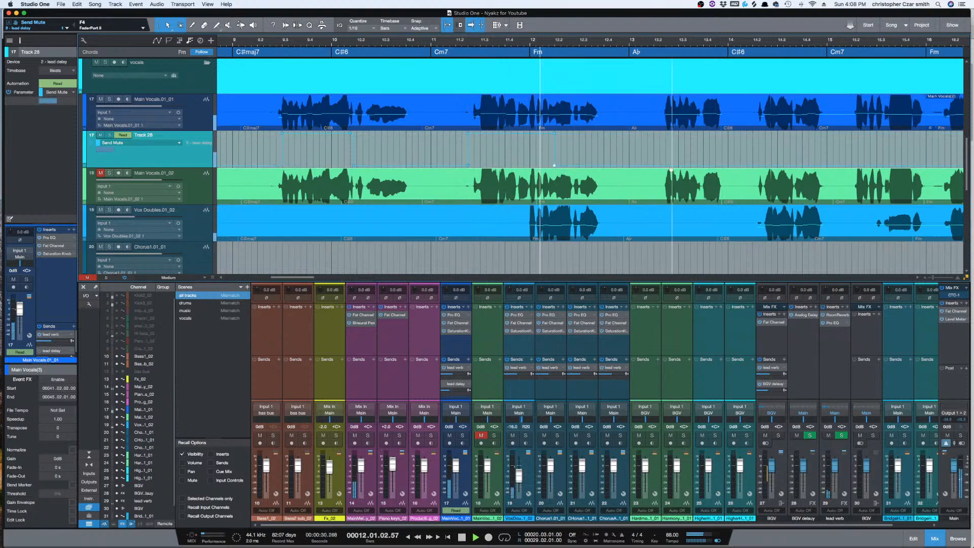
{"action": "left_click_drag", "start_coordinate": [675, 166], "coordinate": [662, 139]}
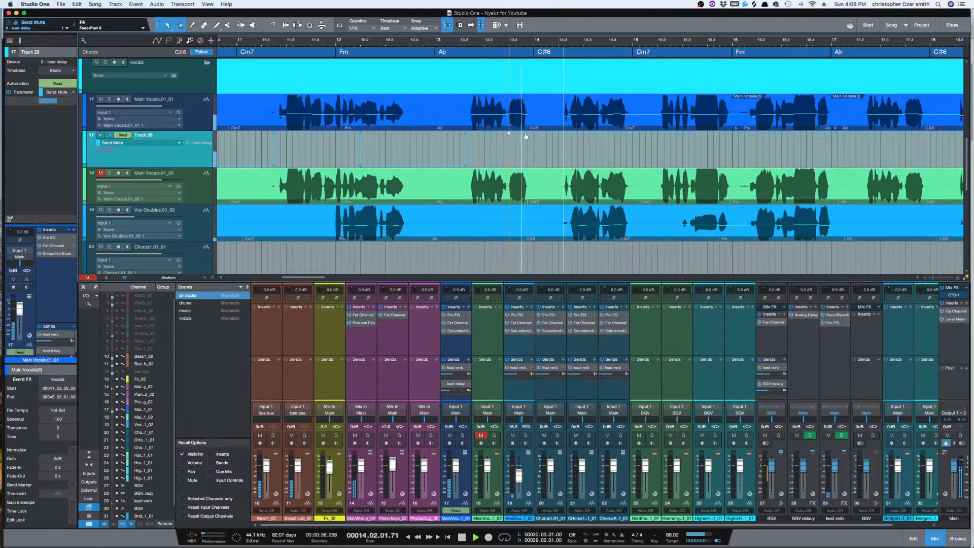
{"action": "key", "text": "space"}
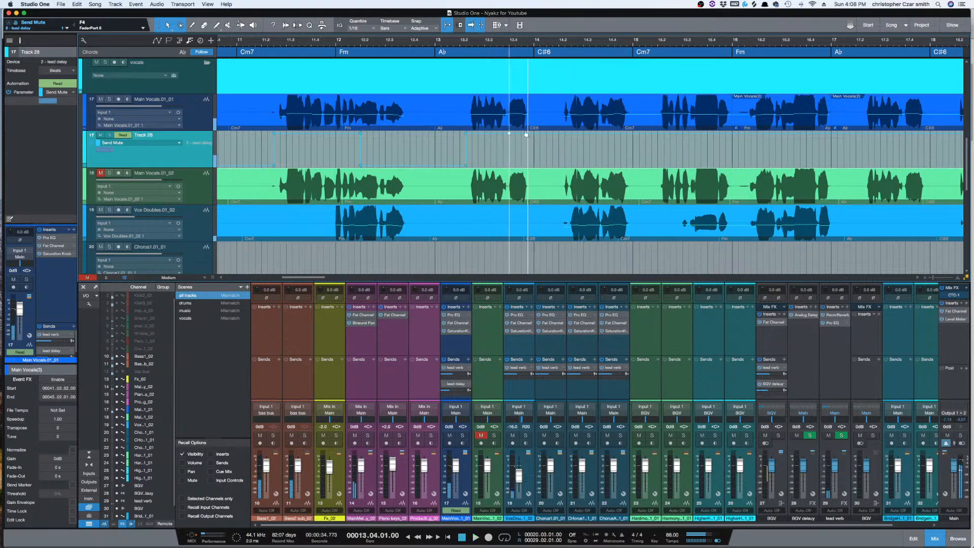
{"action": "left_click_drag", "start_coordinate": [522, 135], "coordinate": [510, 165]}
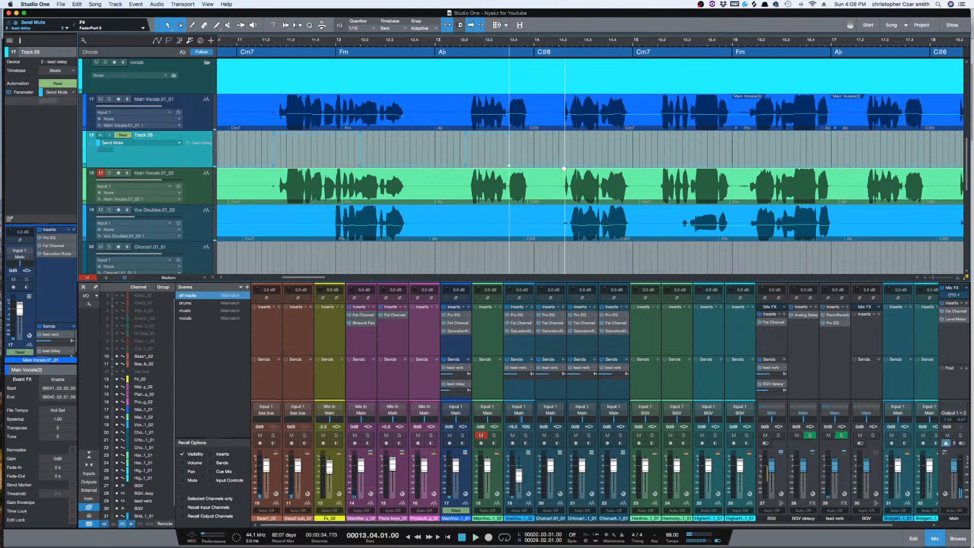
- Raise Send Mute for the vocal phrases starting in bars 14 and 15, lowering it in the third beat of bar 14 and at 15.3.3
{"action": "left_click_drag", "start_coordinate": [572, 165], "coordinate": [566, 133]}
{"action": "key", "text": "space"}
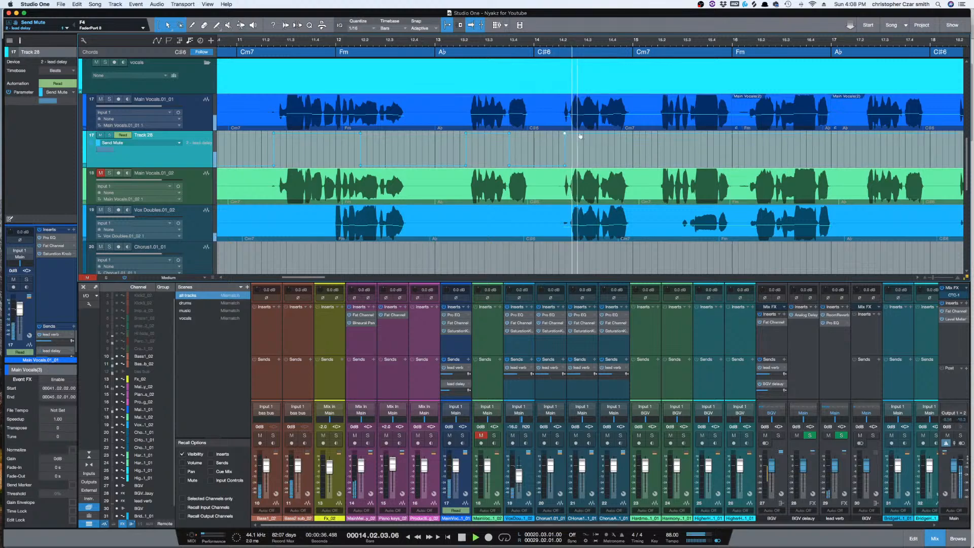
{"action": "key", "text": "space"}
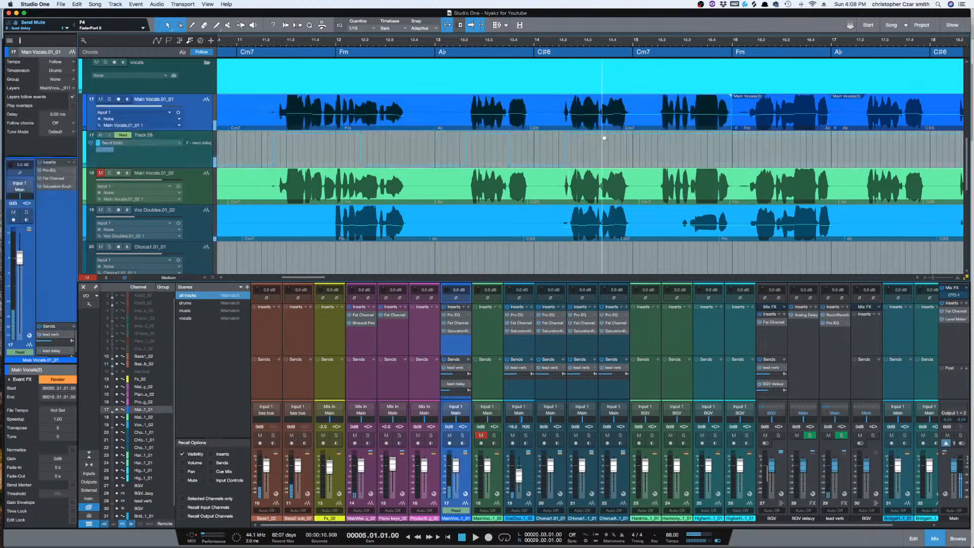
{"action": "mouse_move", "coordinate": [640, 135]}
{"action": "left_mouse_down"}
{"action": "mouse_move", "coordinate": [640, 152]}
{"action": "mouse_move", "coordinate": [603, 166]}
{"action": "mouse_move", "coordinate": [659, 135]}
{"action": "left_mouse_up"}
{"action": "key", "text": "space"}
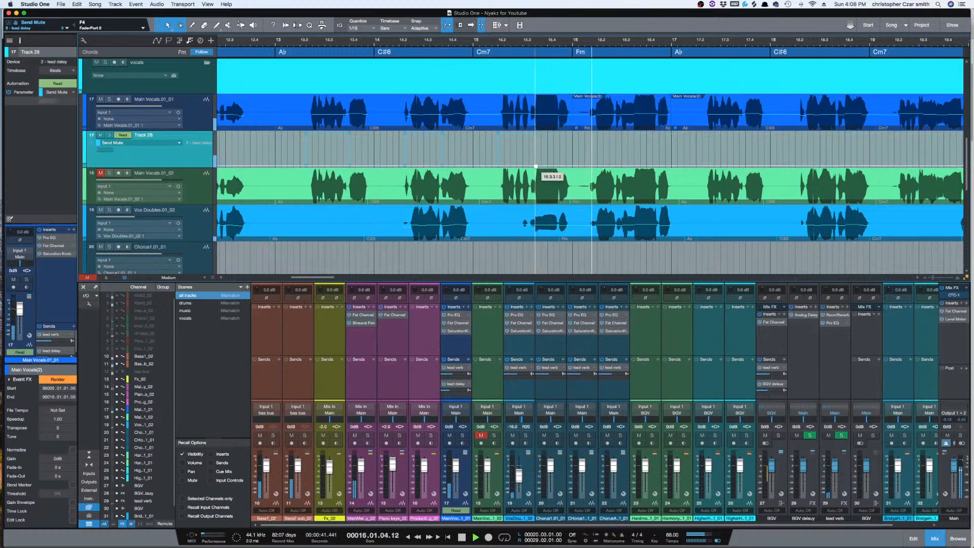
{"action": "key", "text": "space"}
- Raise the Send Mute automation just before the vocal phrase in bar 16 and lower it at 16.3.1
{"action": "left_click_drag", "start_coordinate": [600, 166], "coordinate": [591, 133]}
{"action": "key", "text": "space"}
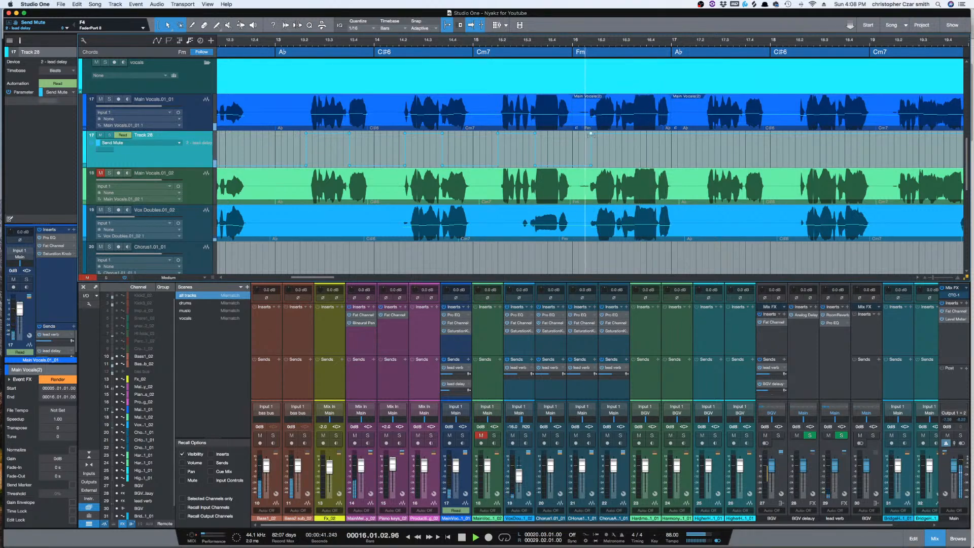
{"action": "key", "text": "space"}
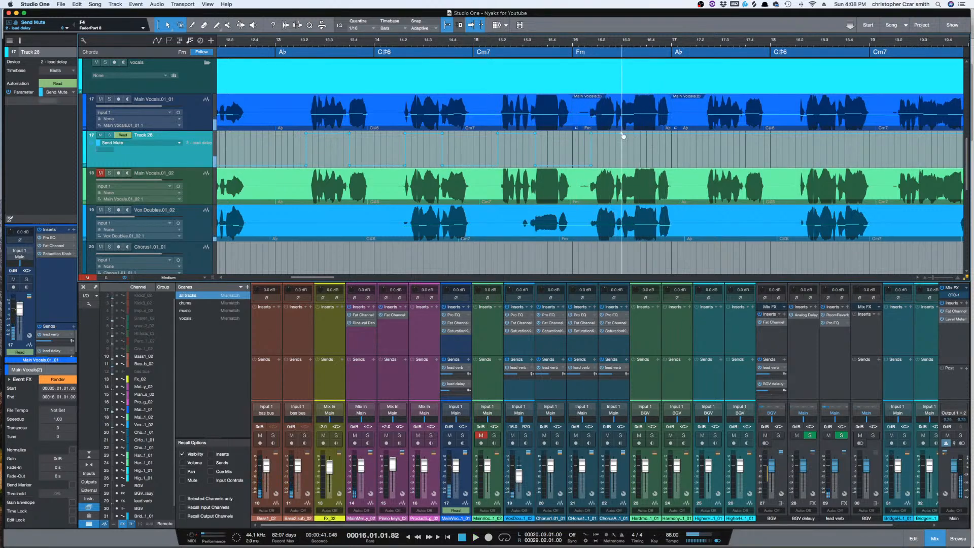
{"action": "left_click_drag", "start_coordinate": [628, 137], "coordinate": [622, 166]}
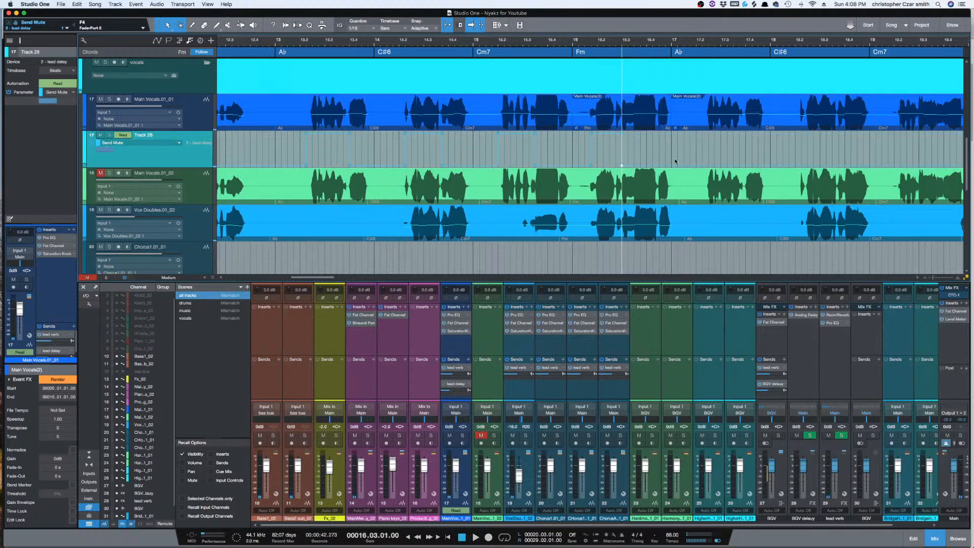
- Raise Send Mute for the bar 17 phrase and lower it between about 17.4.1 and 18.1.4
{"action": "left_click_drag", "start_coordinate": [714, 168], "coordinate": [705, 137]}
{"action": "key", "text": "space"}
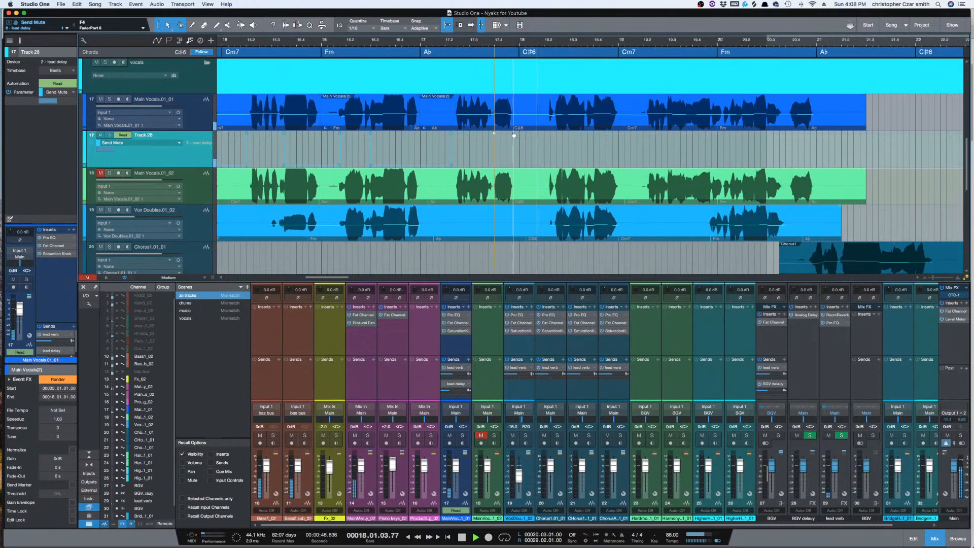
{"action": "left_click", "coordinate": [538, 135]}
{"action": "left_click_drag", "start_coordinate": [515, 136], "coordinate": [509, 170]}
{"action": "key", "text": "space"}
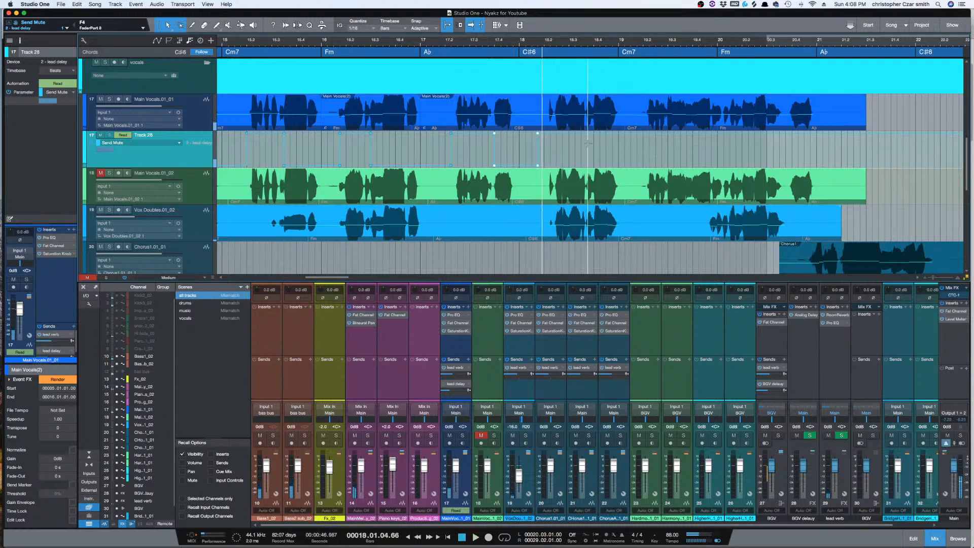
- Lower the Send Mute automation over the end of the bar 18 phrase, from about 18.3.3 to 19.1.4
{"action": "key", "text": "space"}
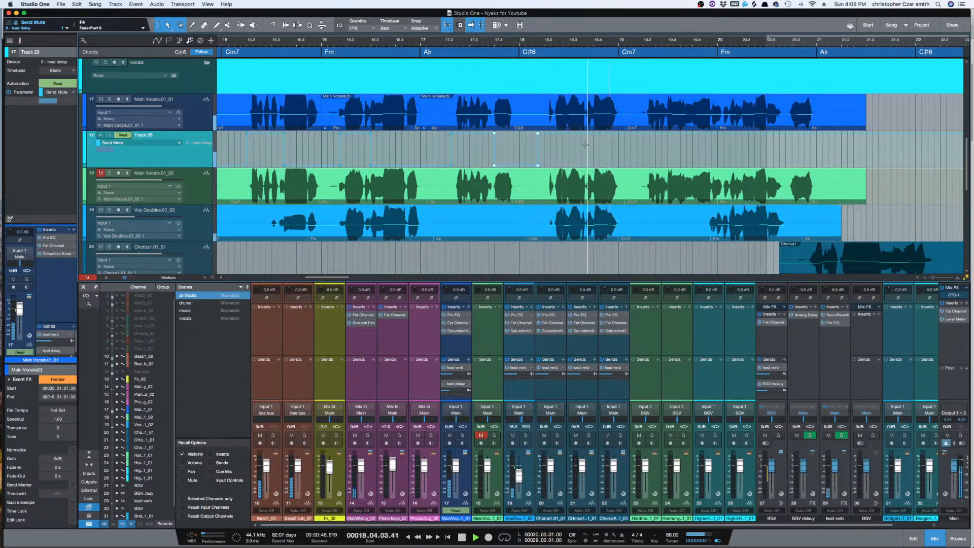
{"action": "left_click_drag", "start_coordinate": [588, 144], "coordinate": [620, 168]}
{"action": "key", "text": "space"}
{"action": "scroll", "coordinate": [662, 159], "scroll_direction": "right", "scroll_amount": 2}
{"action": "key", "text": "space"}
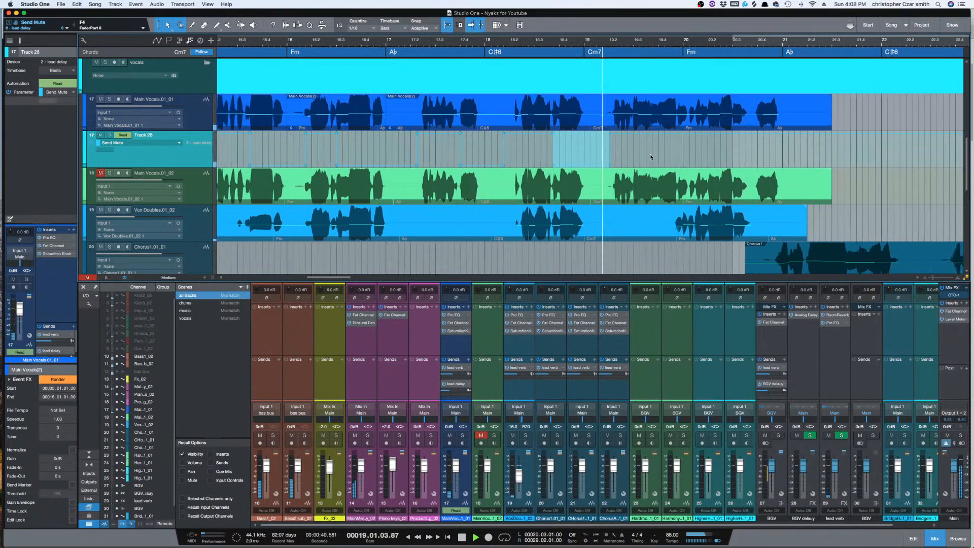
- Pull the Send Mute automation down from 20.2.1 to just before the first verse vocal clip ends, and audition that ending
{"action": "scroll", "coordinate": [679, 151], "scroll_direction": "right", "scroll_amount": 4}
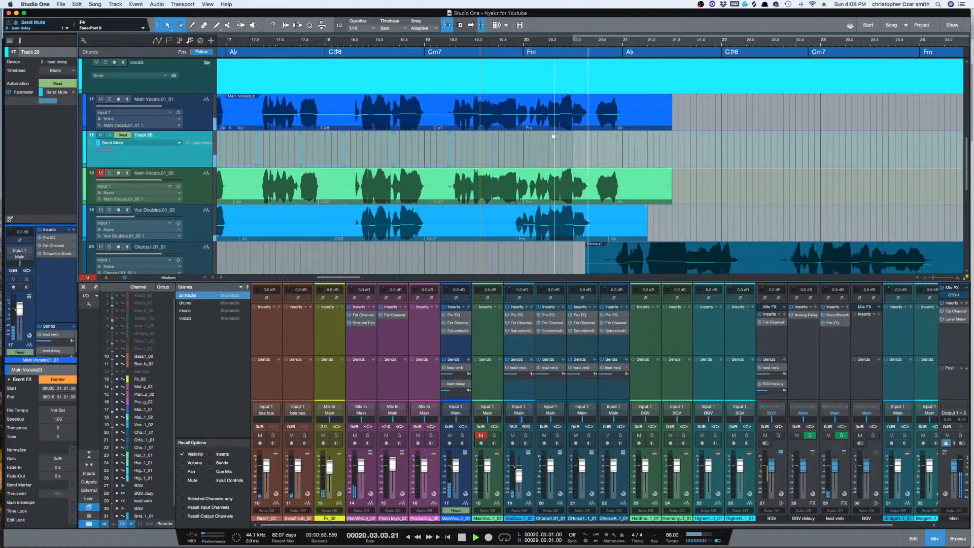
{"action": "left_click_drag", "start_coordinate": [551, 152], "coordinate": [668, 153]}
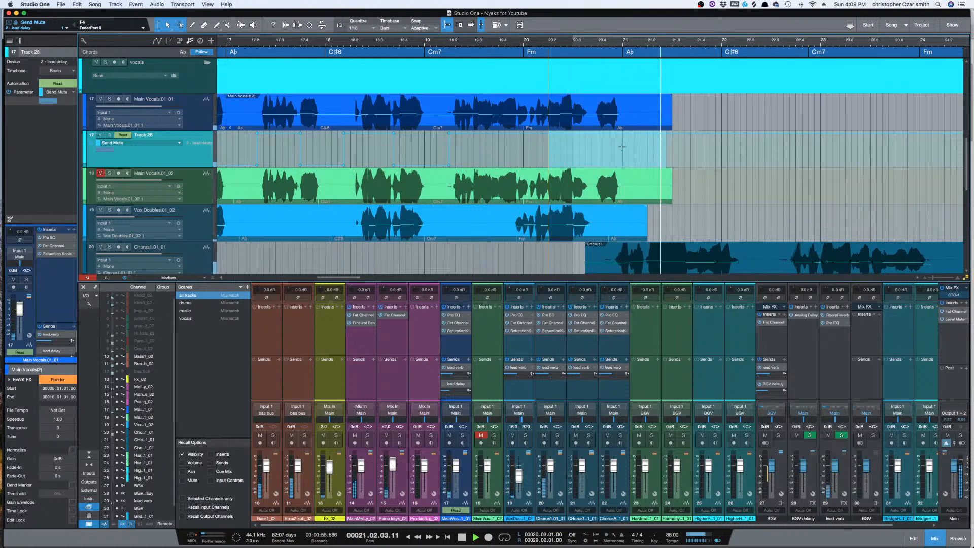
{"action": "left_click_drag", "start_coordinate": [611, 137], "coordinate": [610, 156]}
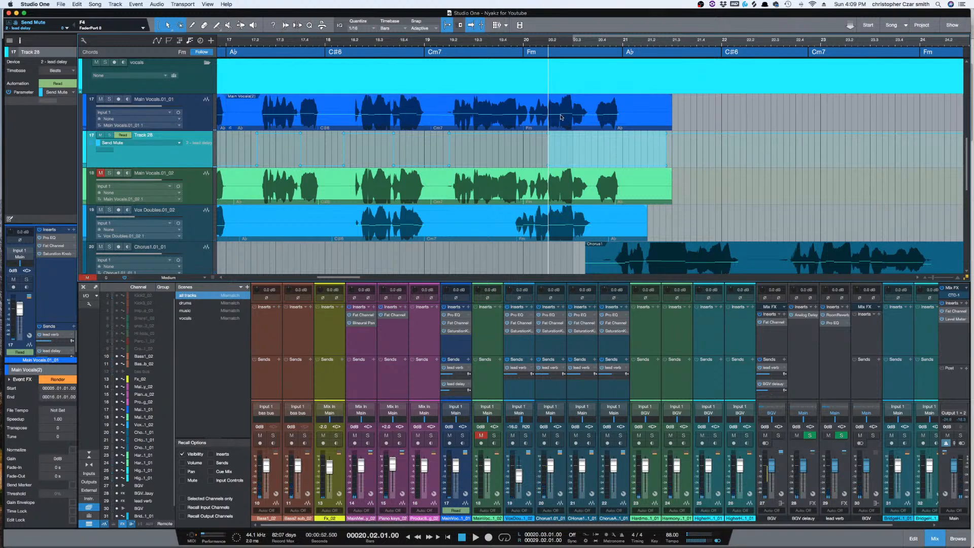
{"action": "key", "text": "w"}
{"action": "key", "text": "w"}
{"action": "scroll", "coordinate": [611, 153], "scroll_direction": "left", "scroll_amount": 5}
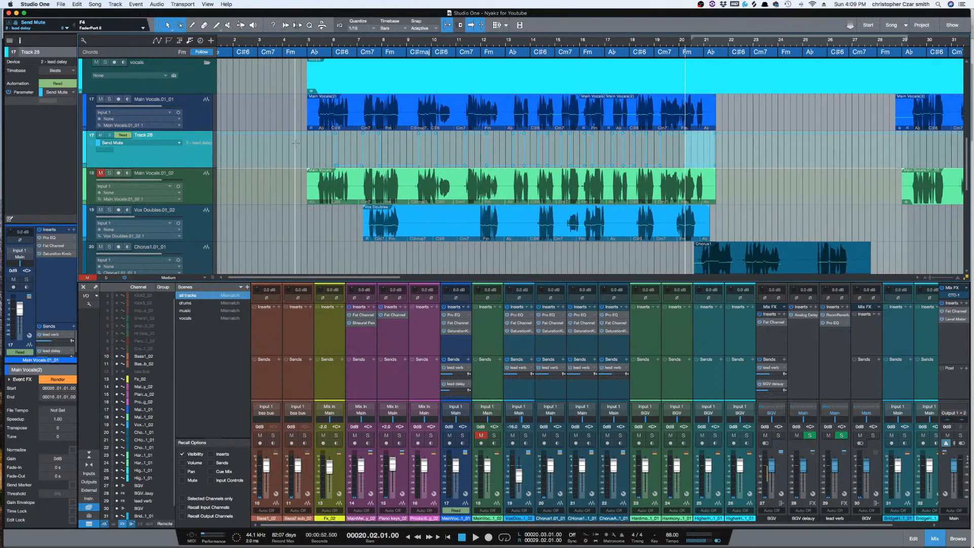
{"action": "key", "text": "space"}
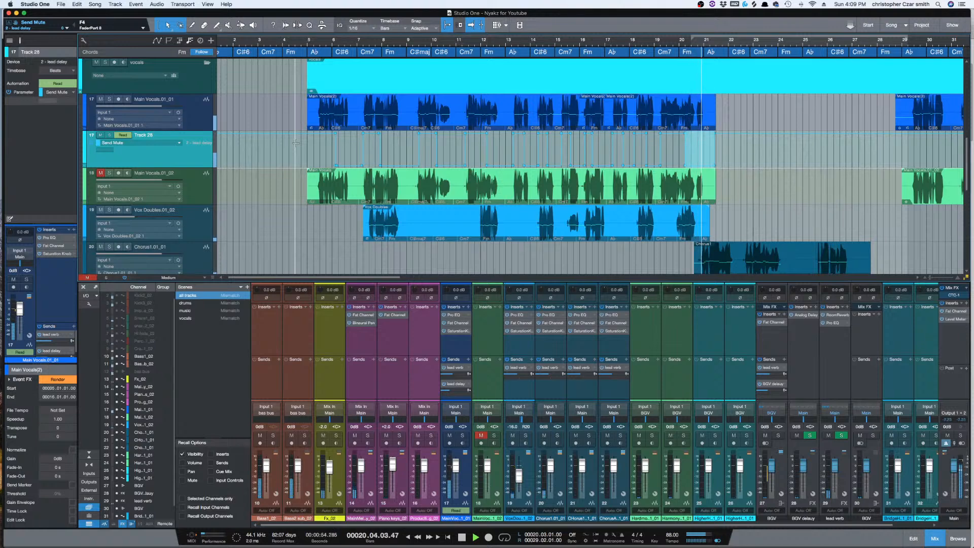
{"action": "key", "text": "space"}
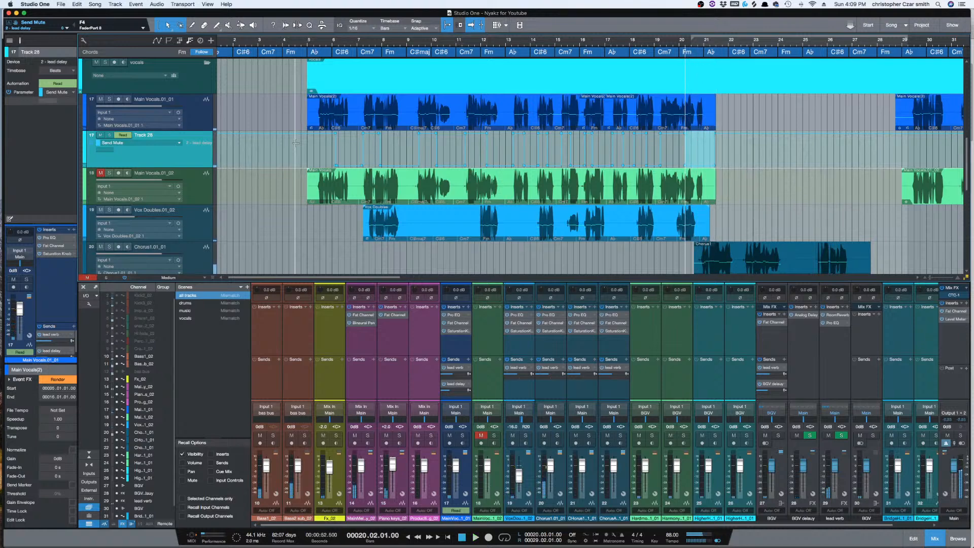
- Audition the lead delay automation at the end of the first verse, and replay the verse from earlier on
{"action": "key", "text": "space"}
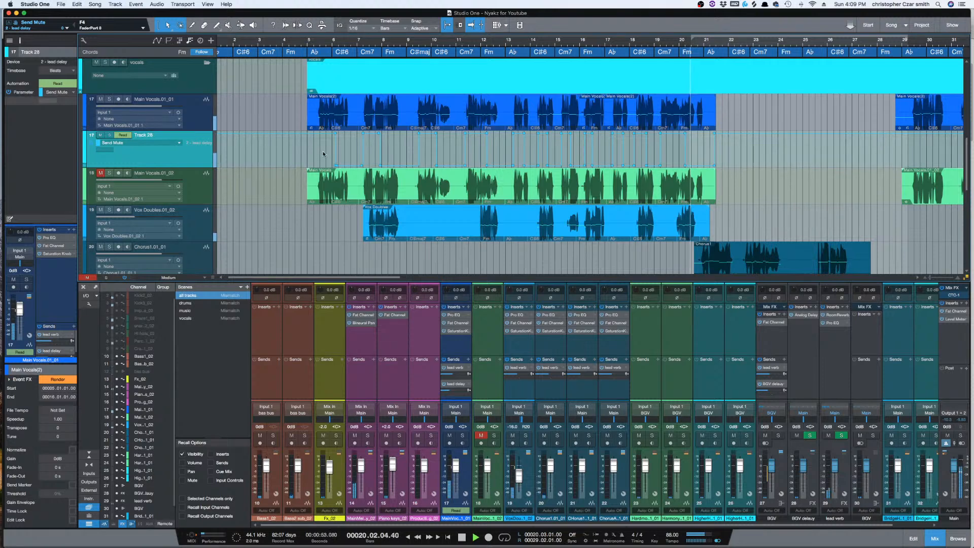
{"action": "key", "text": "space"}
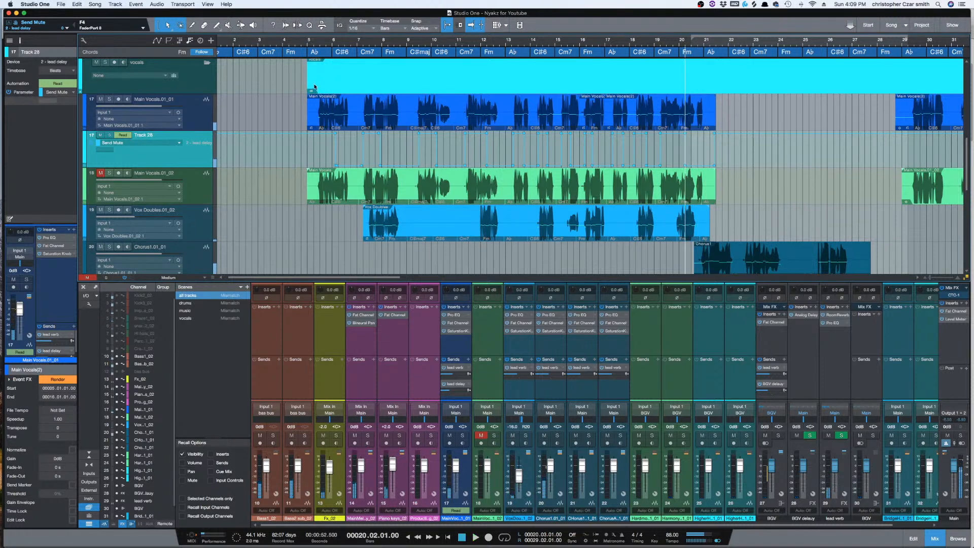
{"action": "left_click", "coordinate": [298, 148]}
{"action": "key", "text": "space"}
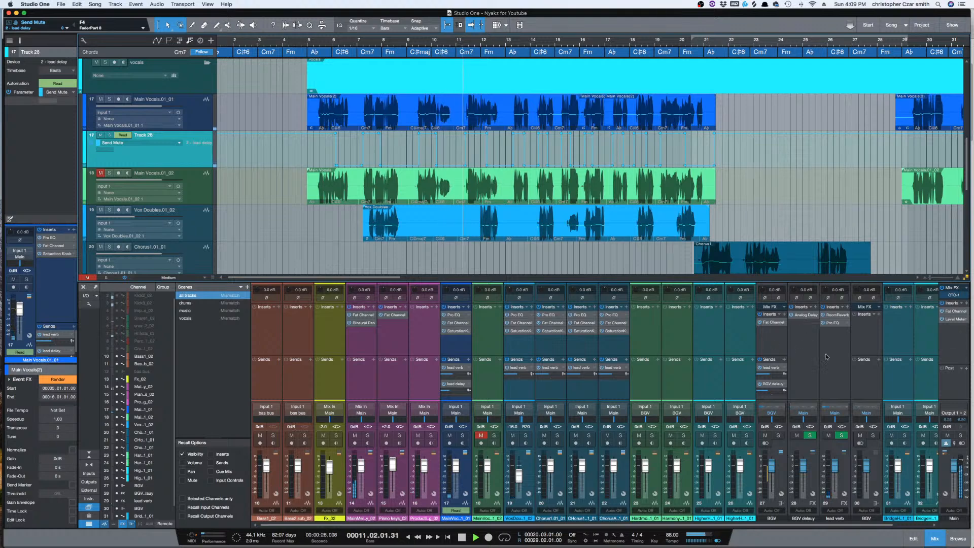
- Move the lead delay channel ahead of the Bridge channels in the mixer, and review its Analog Delay settings
{"action": "left_click", "coordinate": [900, 528]}
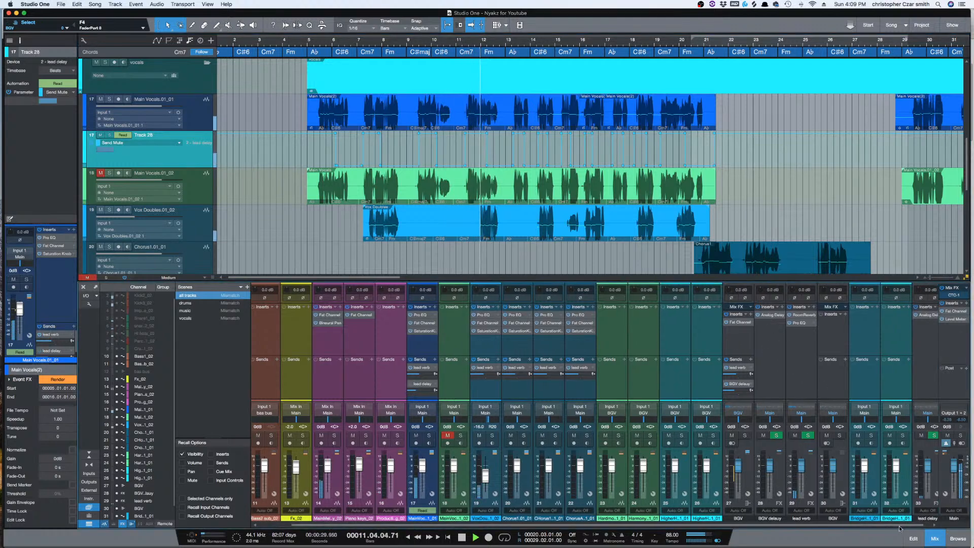
{"action": "left_click", "coordinate": [927, 391]}
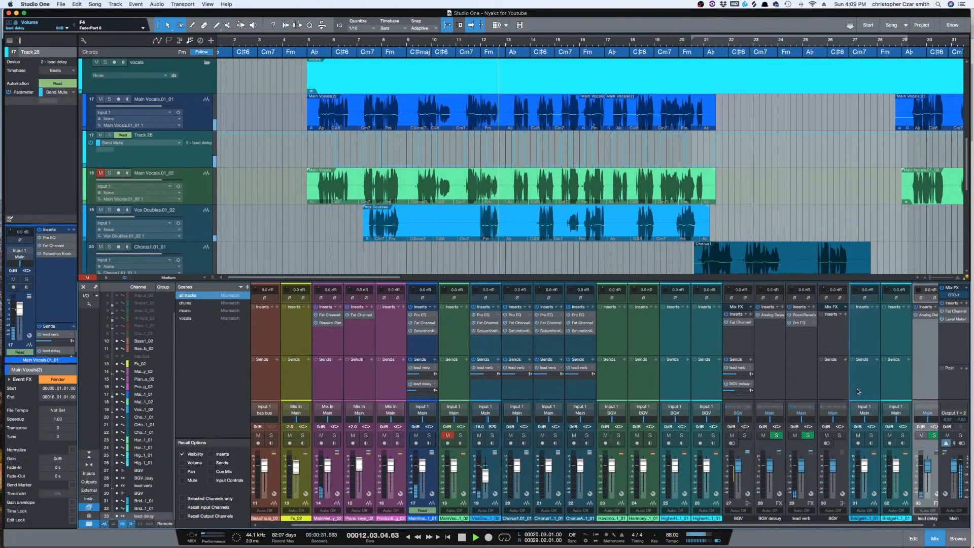
{"action": "left_click_drag", "start_coordinate": [858, 391], "coordinate": [858, 390]}
{"action": "left_click", "coordinate": [865, 315]}
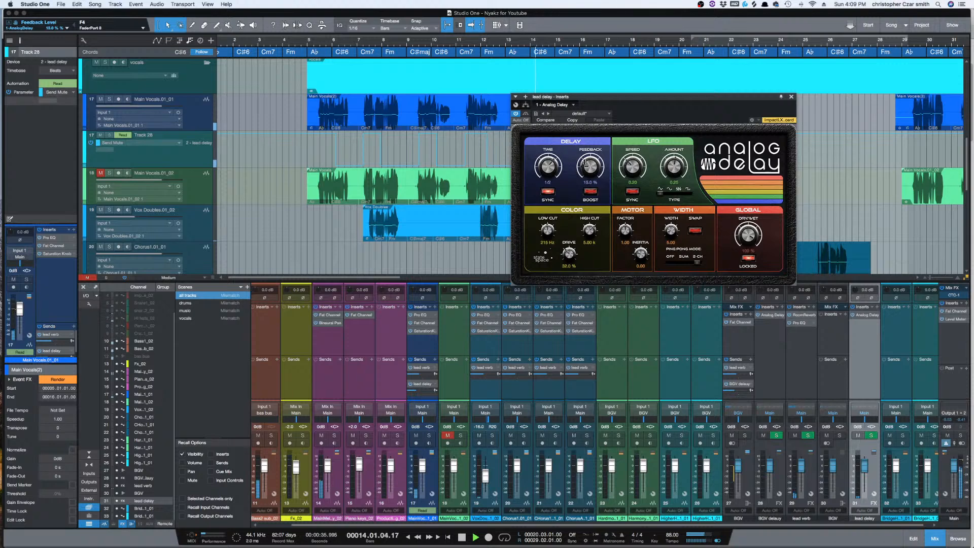
{"action": "left_click", "coordinate": [791, 97]}
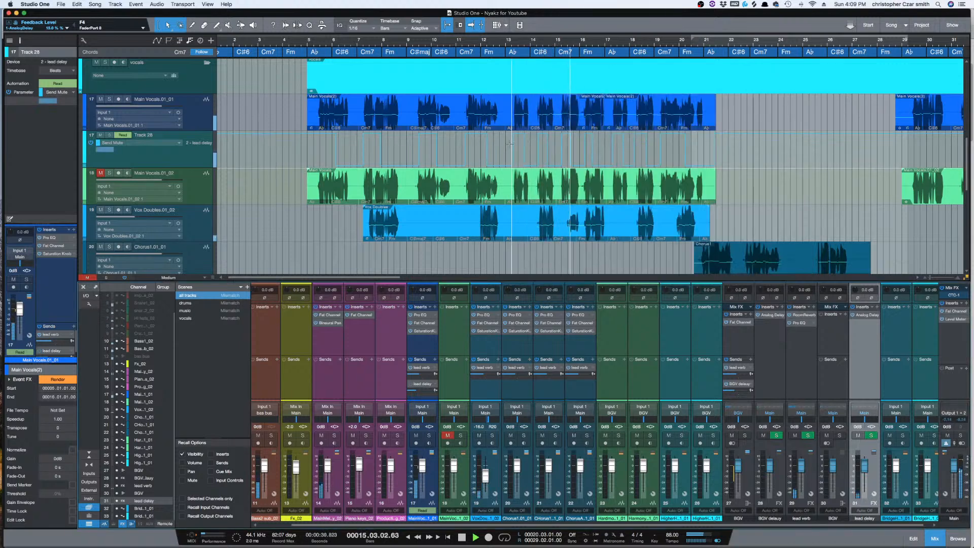
- Shift the Send Mute drop at 14.3.4 earlier to about 14.3.3, move the 13.4.1 drop slightly earlier, and play back
{"action": "key", "text": "ctrl+space"}
{"action": "key", "text": "e"}
{"action": "key", "text": "e"}
{"action": "key", "text": "e"}
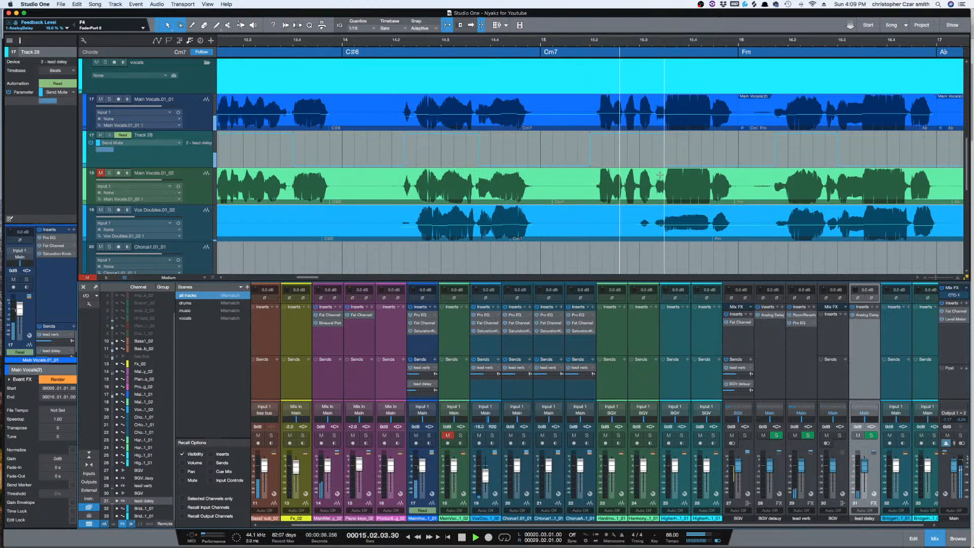
{"action": "key", "text": "space"}
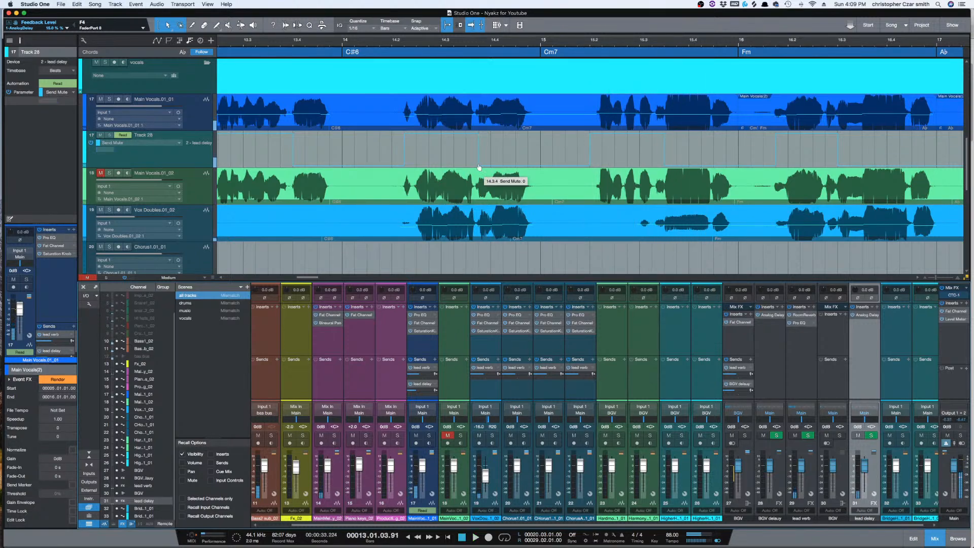
{"action": "left_click", "coordinate": [479, 167]}
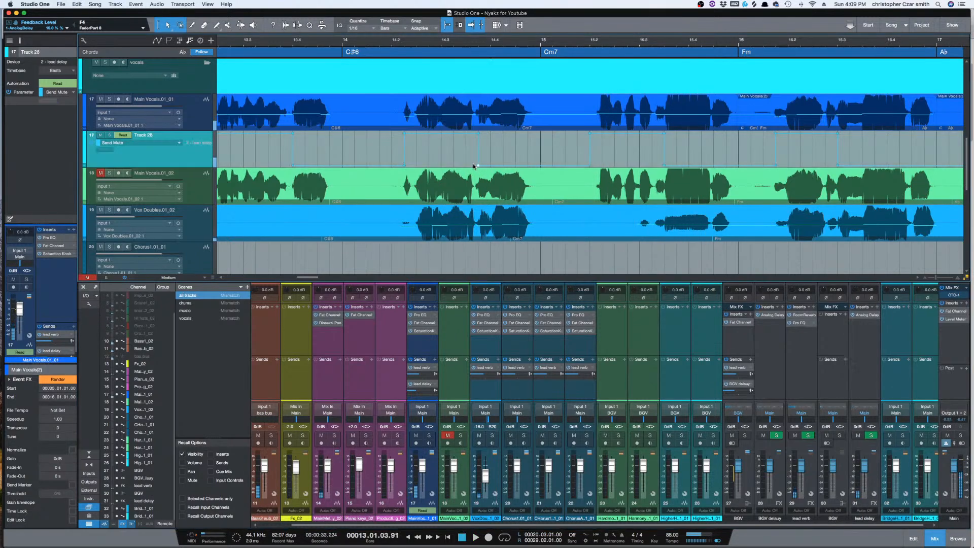
{"action": "left_click", "coordinate": [288, 166]}
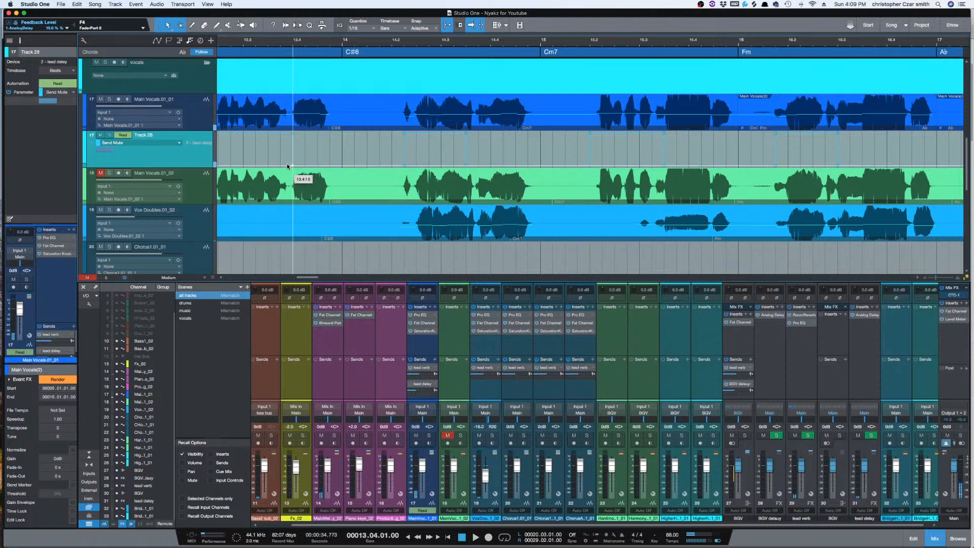
{"action": "left_click_drag", "start_coordinate": [287, 166], "coordinate": [280, 164]}
{"action": "key", "text": "space"}
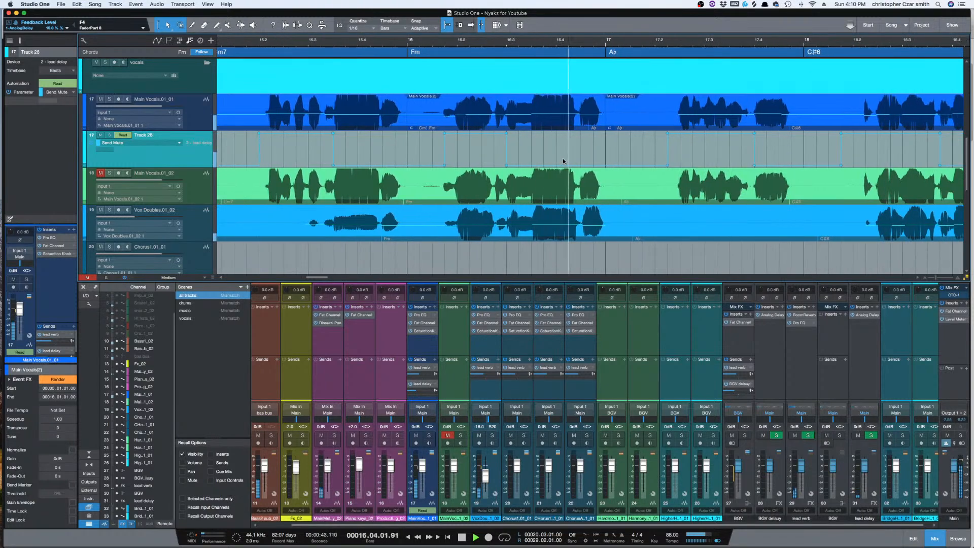
- Fine-tune the Send Mute automation point near 18.2.1 and audition through the end of the first verse
{"action": "key", "text": "w"}
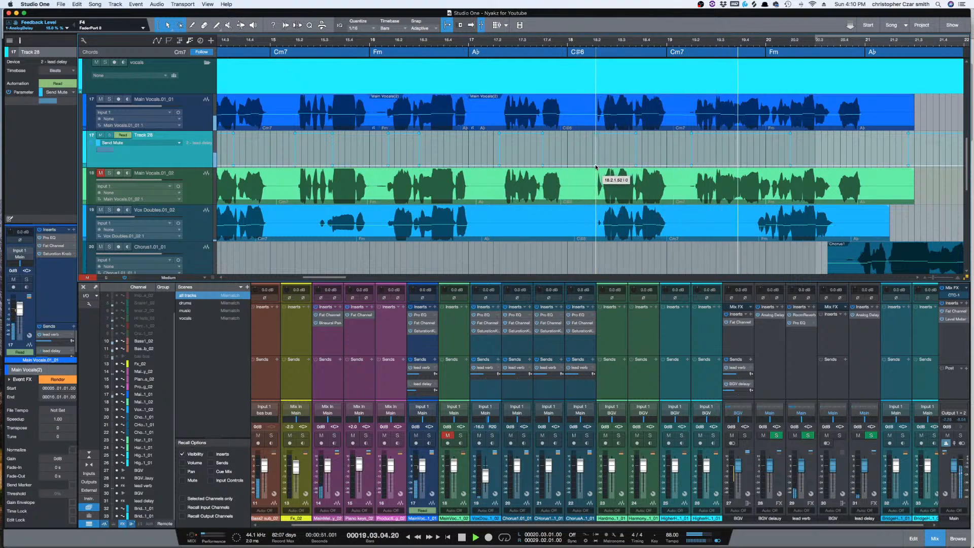
{"action": "left_click", "coordinate": [595, 164]}
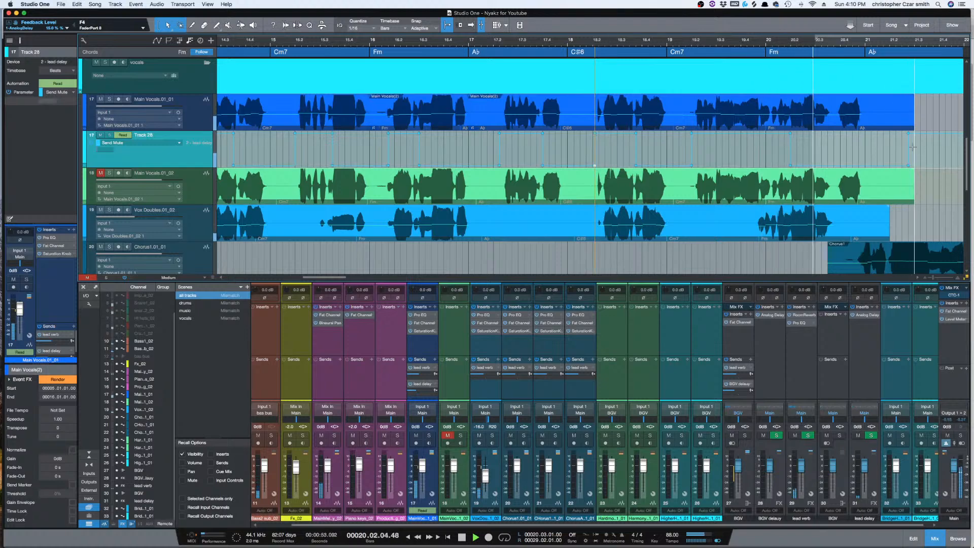
{"action": "key", "text": "w"}
{"action": "key", "text": "w"}
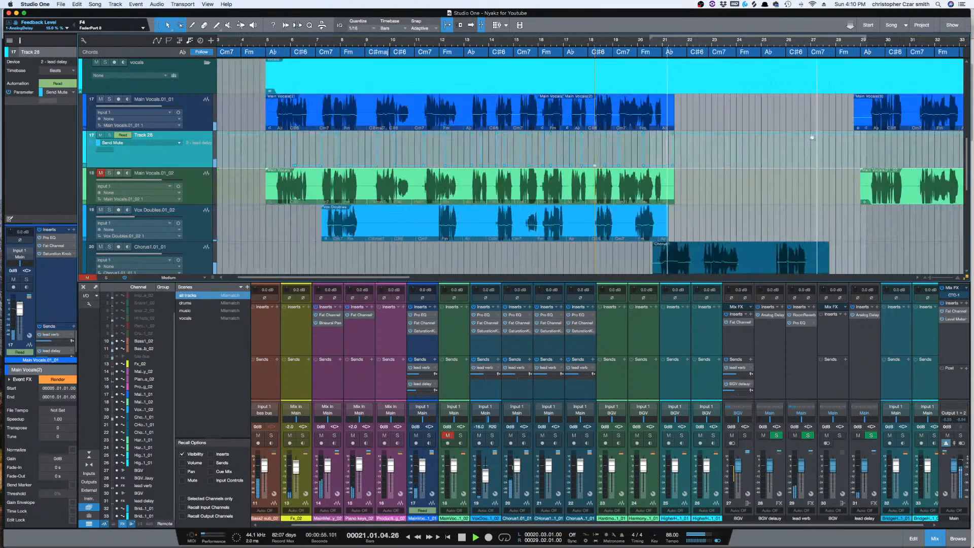
{"action": "key", "text": "space"}
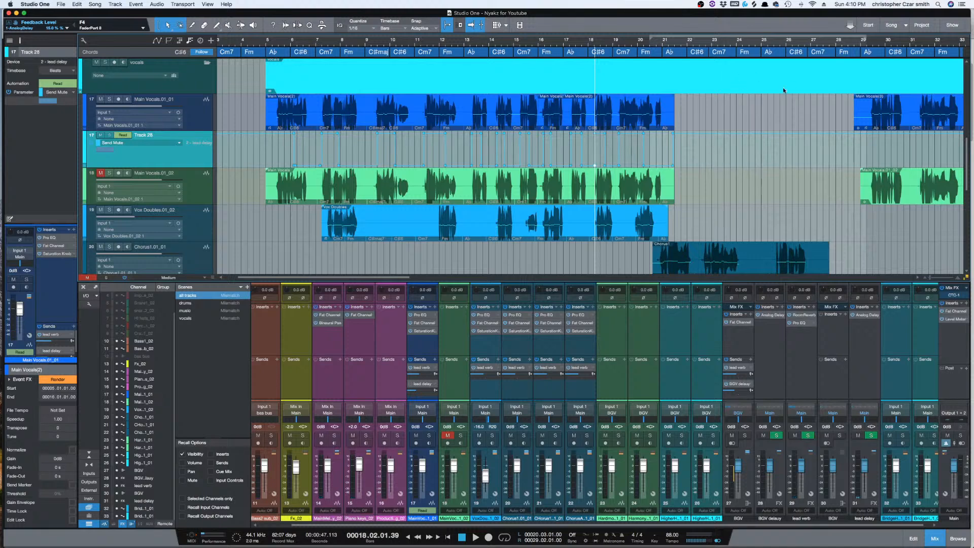
- Lower the Send Mute automation after the second verse's first phrase, from about 30.2.1 to 31.2.3, and replay the phrase
{"action": "left_click", "coordinate": [840, 138]}
{"action": "key", "text": "space"}
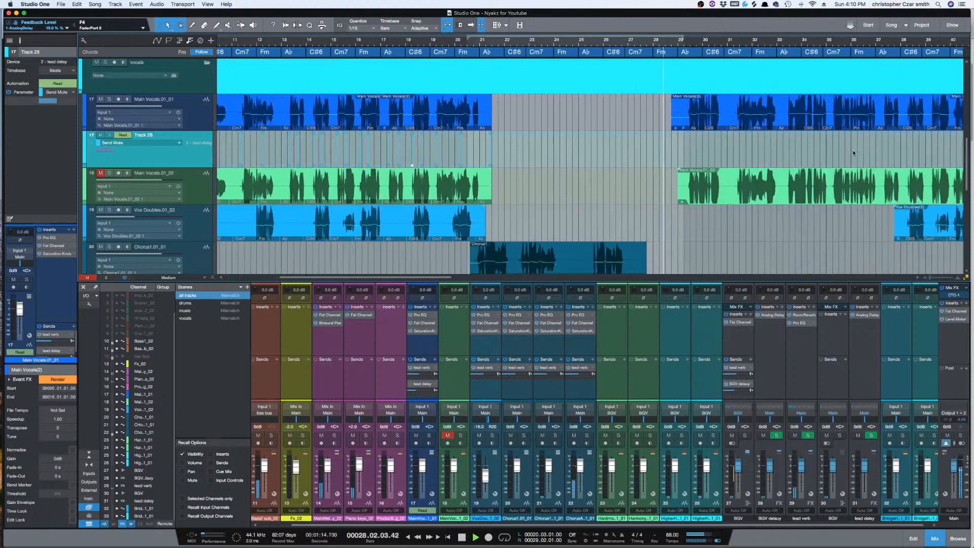
{"action": "key", "text": "shift+e"}
{"action": "key", "text": "shift+e"}
{"action": "key", "text": "shift+e"}
{"action": "key", "text": "shift+e"}
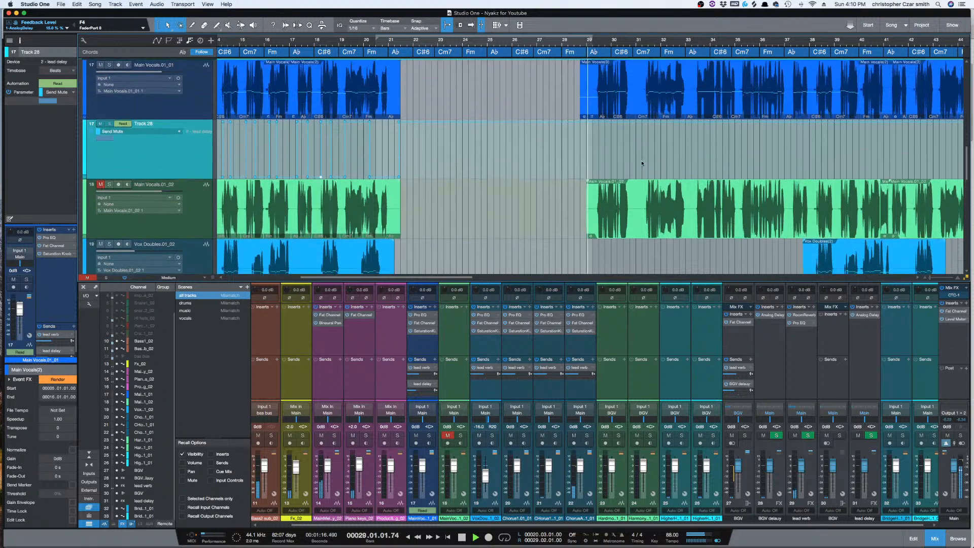
{"action": "key", "text": "e"}
{"action": "key", "text": "e"}
{"action": "scroll", "coordinate": [654, 160], "scroll_direction": "up", "scroll_amount": 2}
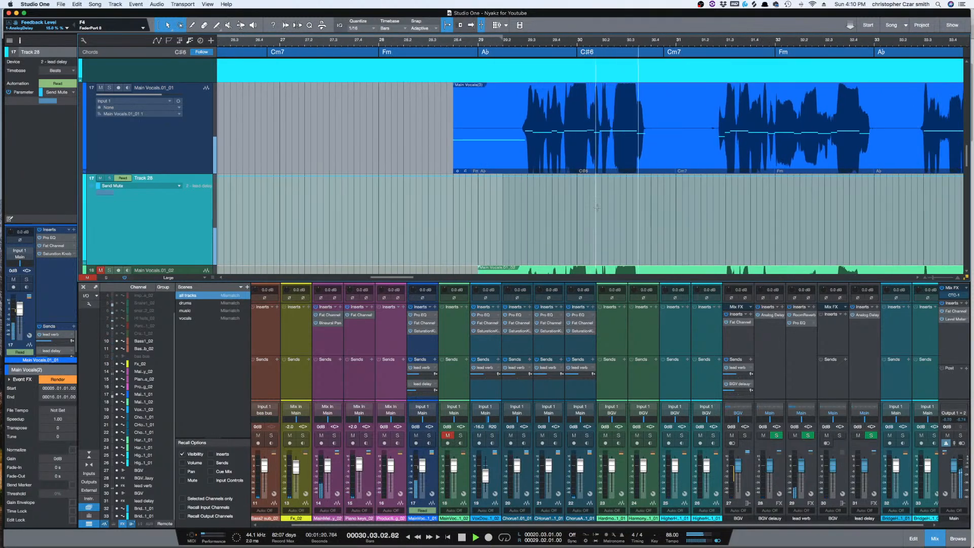
{"action": "left_click_drag", "start_coordinate": [606, 215], "coordinate": [715, 232]}
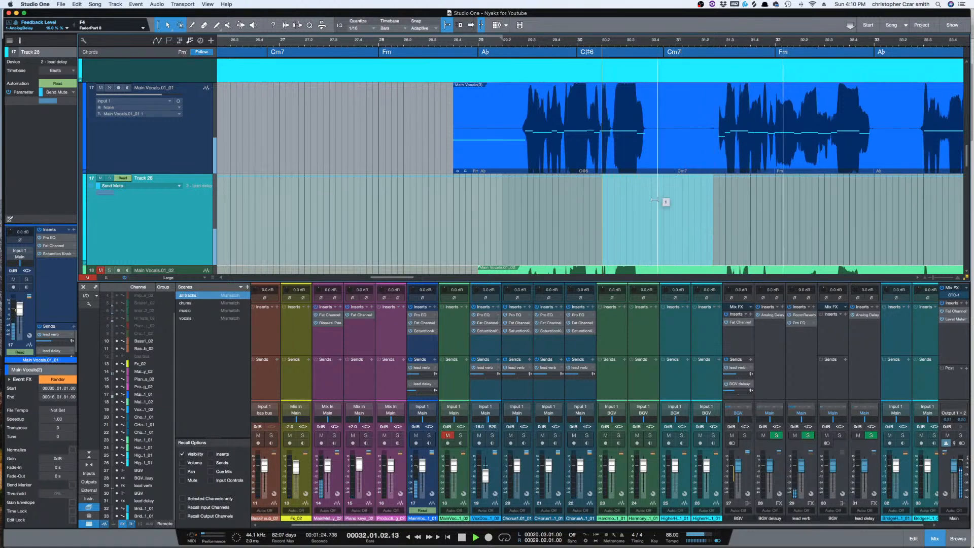
{"action": "key", "text": "space"}
{"action": "scroll", "coordinate": [586, 246], "scroll_direction": "right", "scroll_amount": 2}
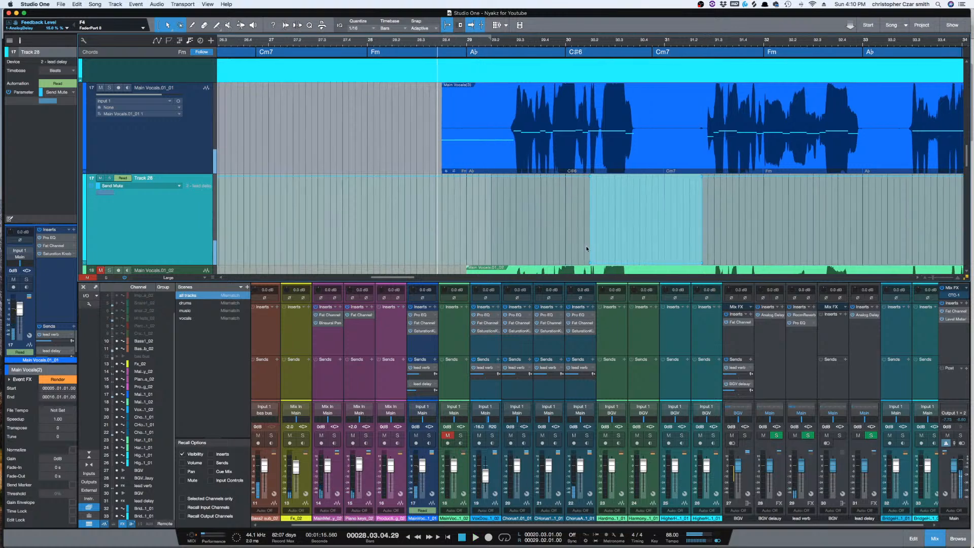
{"action": "key", "text": "space"}
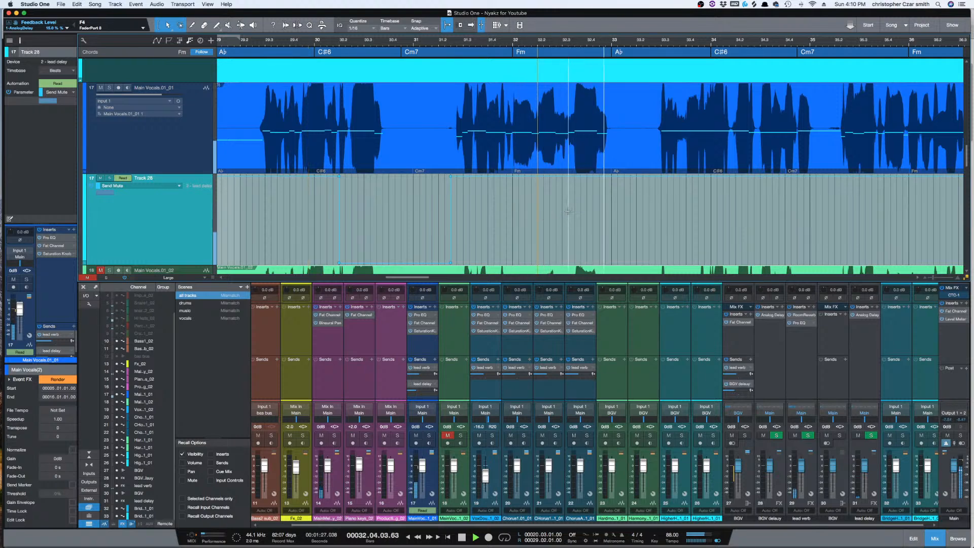
- Lower Send Mute over the phrase endings from about 32.3.2 to 33.2.4 and from about 34.2.4 to 35.2.2
{"action": "left_click_drag", "start_coordinate": [568, 211], "coordinate": [615, 240]}
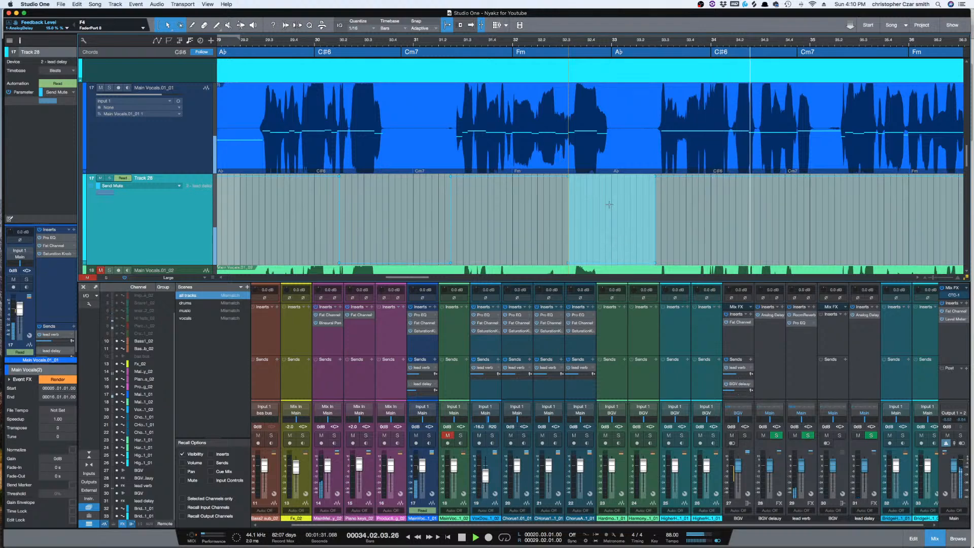
{"action": "left_click", "coordinate": [426, 41]}
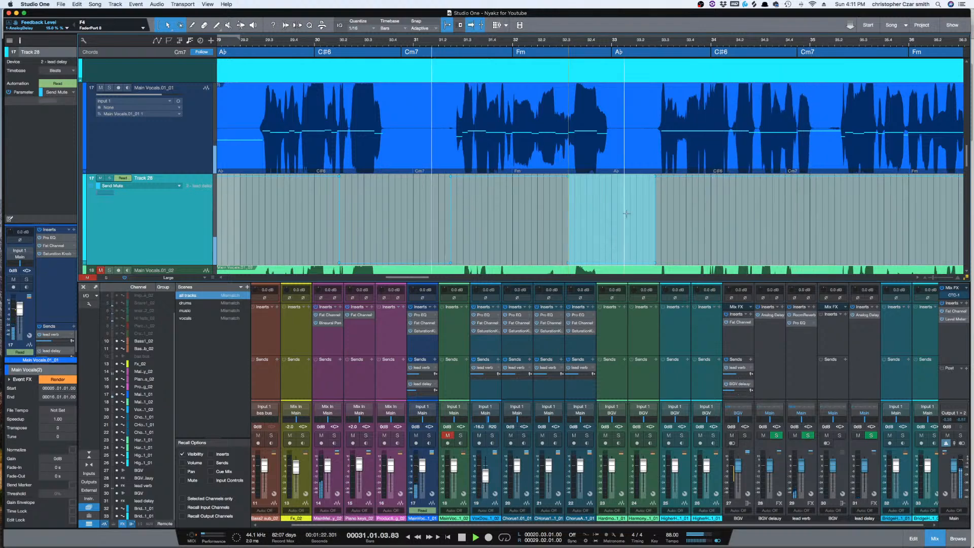
{"action": "left_click_drag", "start_coordinate": [759, 226], "coordinate": [842, 233]}
{"action": "left_click", "coordinate": [754, 212]}
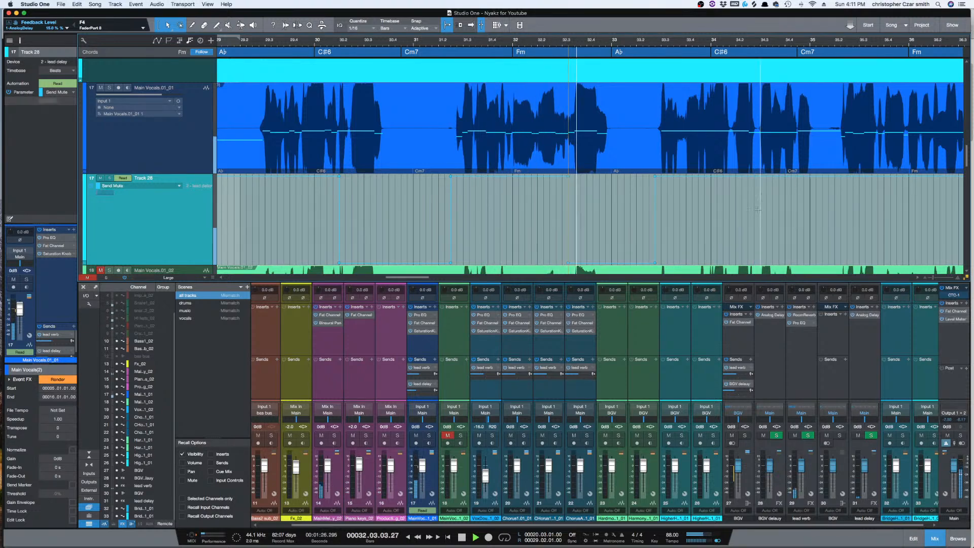
{"action": "left_click_drag", "start_coordinate": [758, 209], "coordinate": [841, 222]}
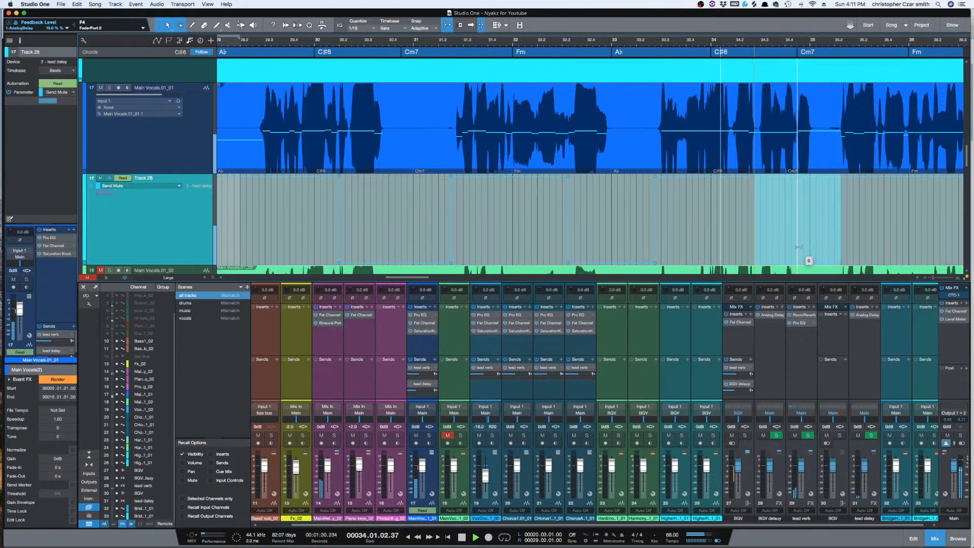
{"action": "left_click", "coordinate": [622, 233]}
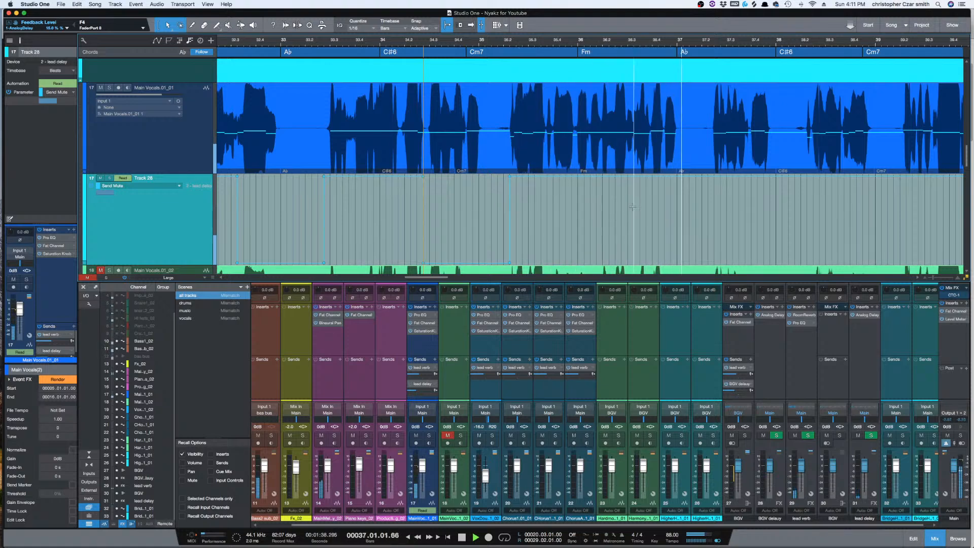
- Lower the Send Mute automation over the phrase ending from about 36.3.2 to 37.2.2, replaying from bar 36
{"action": "left_click_drag", "start_coordinate": [632, 206], "coordinate": [677, 243]}
{"action": "key", "text": "space"}
{"action": "left_click", "coordinate": [579, 44]}
{"action": "key", "text": "e"}
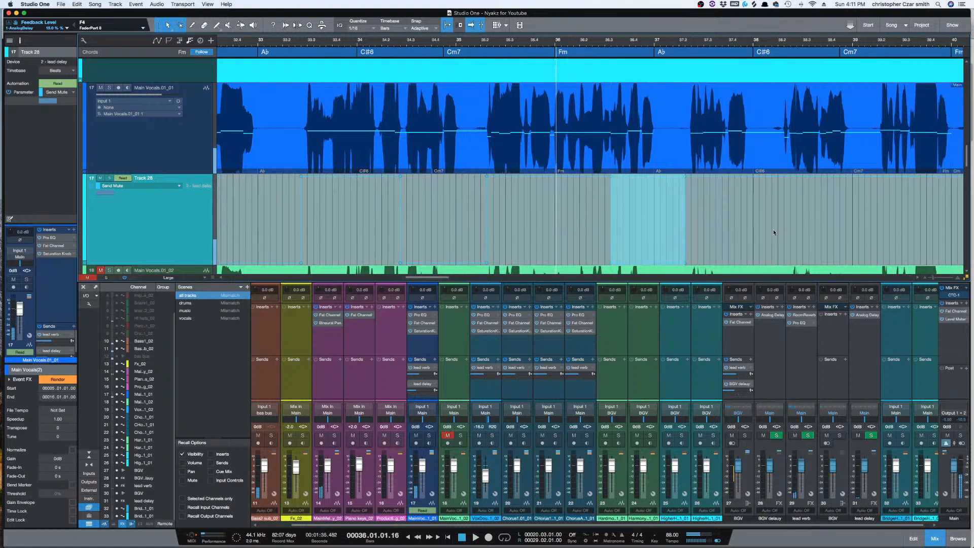
{"action": "key", "text": "space"}
{"action": "scroll", "coordinate": [689, 209], "scroll_direction": "right", "scroll_amount": 1}
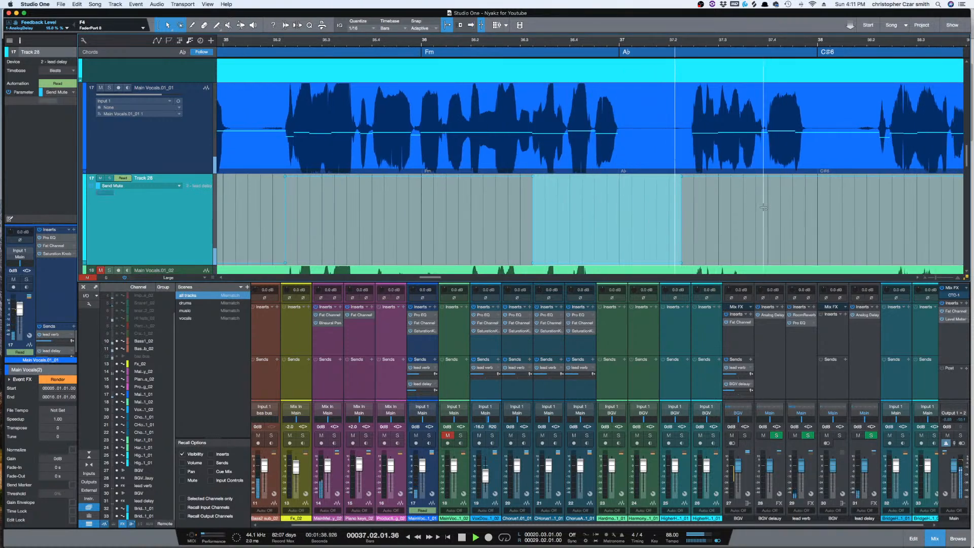
- Lower Send Mute over the phrase endings from about 37.4.1 to 38.2.2 and from about 38.3.4 to 39.2.1
{"action": "left_click_drag", "start_coordinate": [764, 207], "coordinate": [862, 212]}
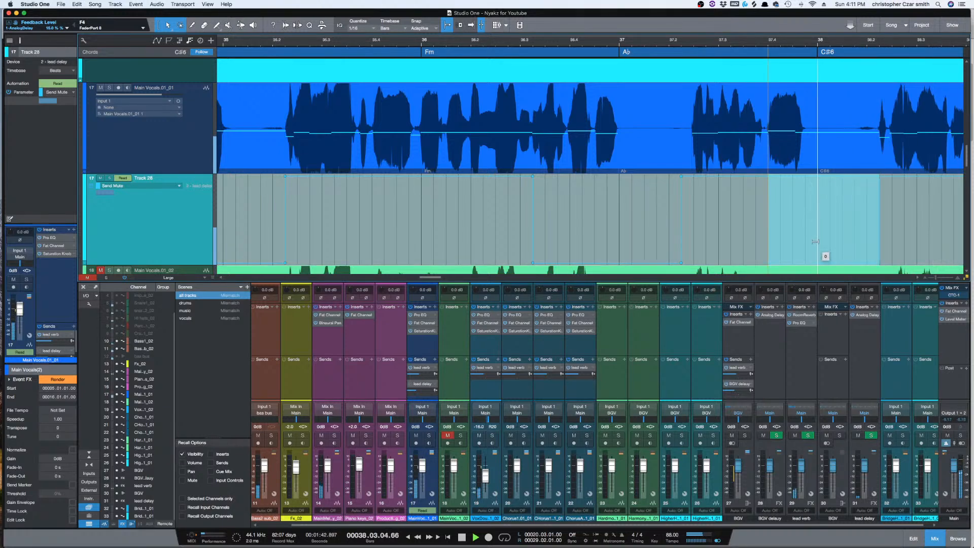
{"action": "key", "text": "f"}
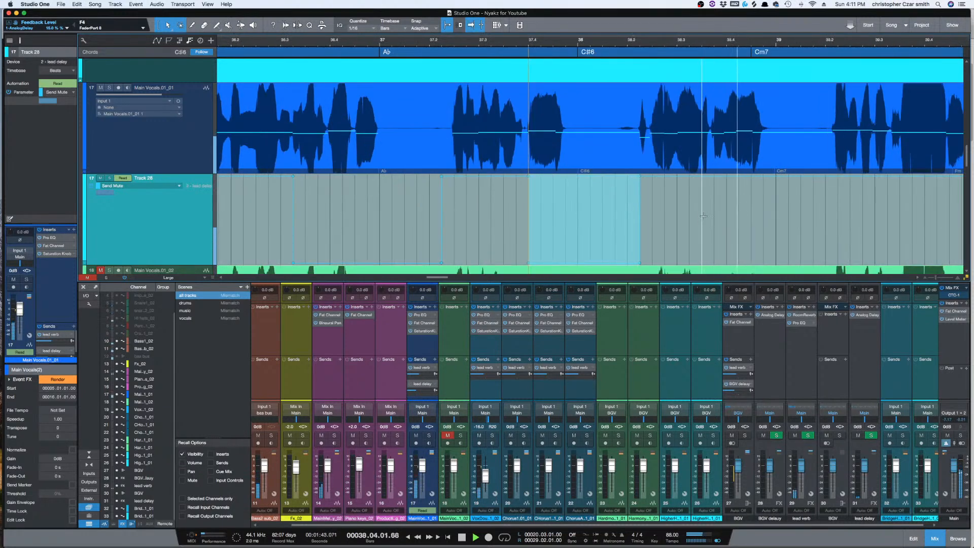
{"action": "left_click_drag", "start_coordinate": [713, 203], "coordinate": [825, 211]}
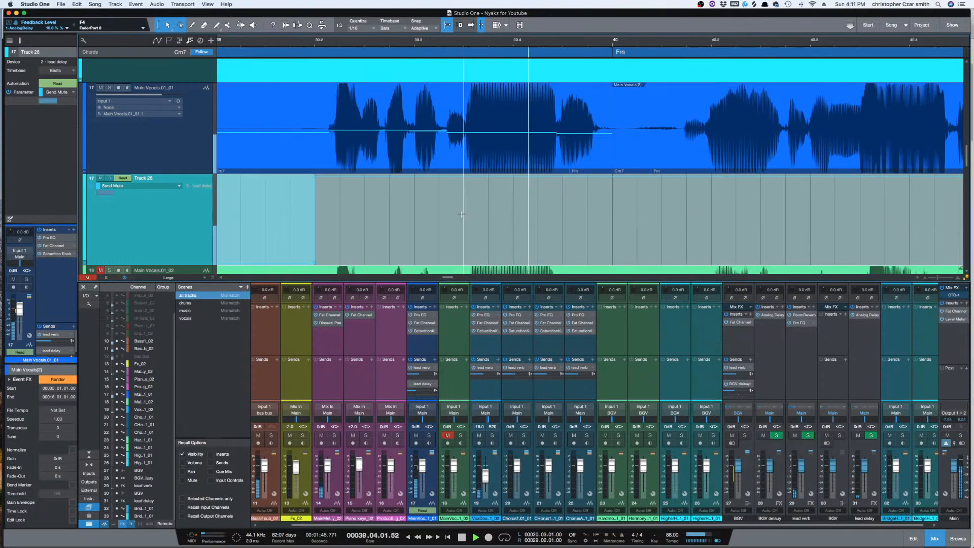
- Lower the Send Mute automation over the phrase ending from about 39.3.3 to 40.1.4 and audition it
{"action": "left_click_drag", "start_coordinate": [463, 200], "coordinate": [686, 200]}
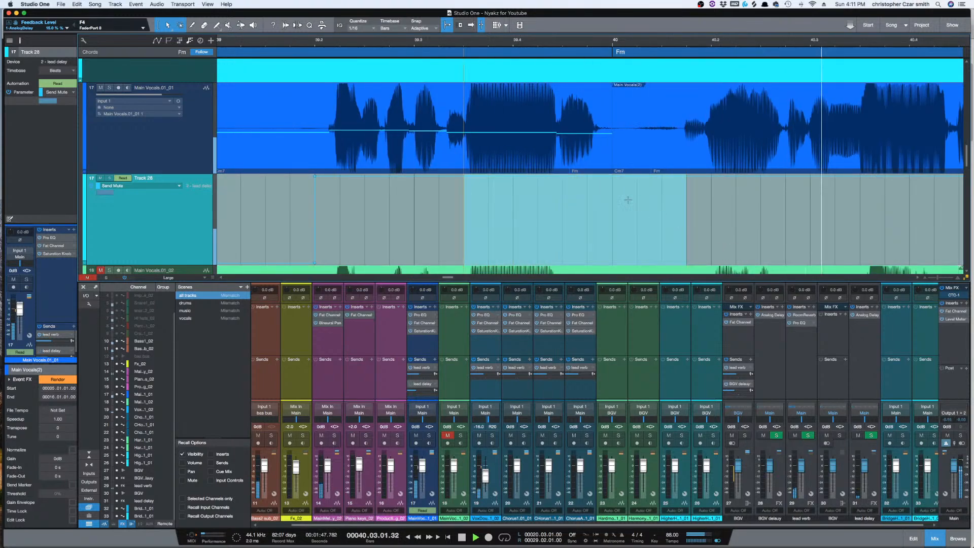
{"action": "left_click_drag", "start_coordinate": [606, 187], "coordinate": [611, 259]}
{"action": "key", "text": "KP_Subtract"}
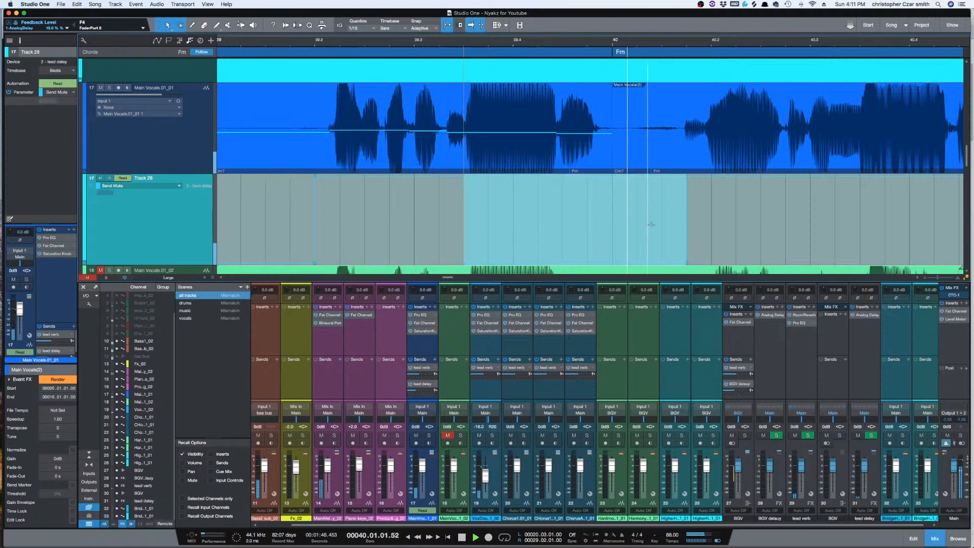
{"action": "scroll", "coordinate": [662, 232], "scroll_direction": "right", "scroll_amount": 5}
{"action": "scroll", "coordinate": [661, 232], "scroll_direction": "right", "scroll_amount": 4}
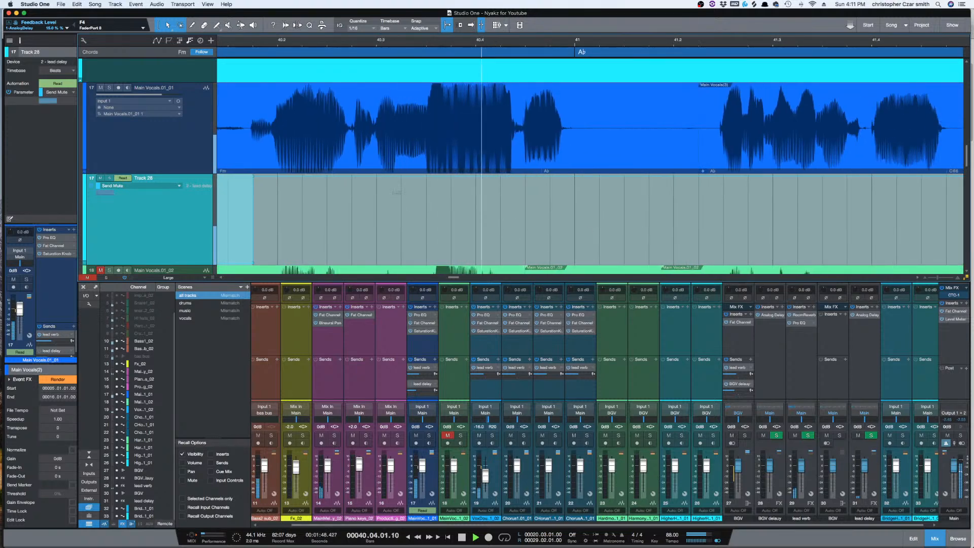
- Lower Send Mute over the phrase endings from about 40.3.3 to 41.2.2 and from about 41.4.1 to 42.2.2
{"action": "left_click_drag", "start_coordinate": [426, 200], "coordinate": [711, 231]}
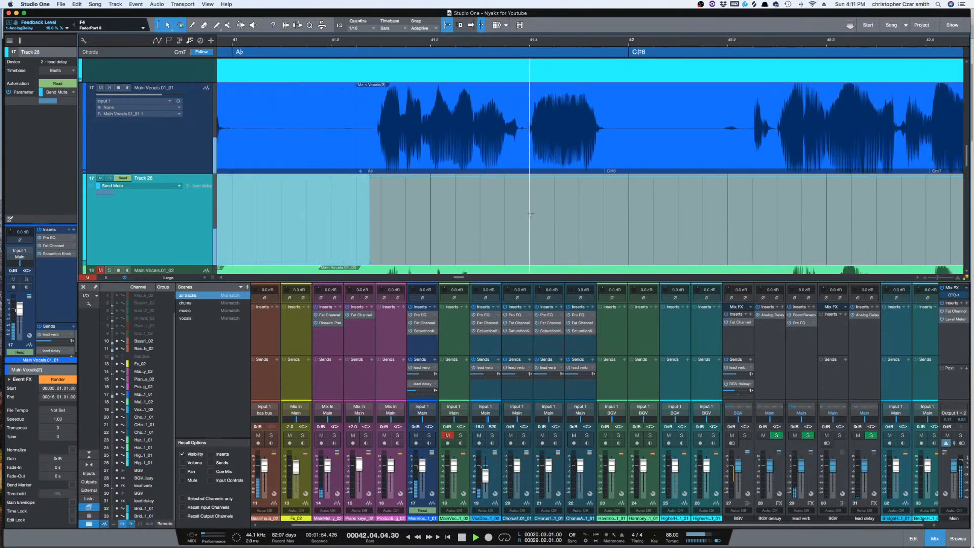
{"action": "left_click_drag", "start_coordinate": [530, 214], "coordinate": [753, 241]}
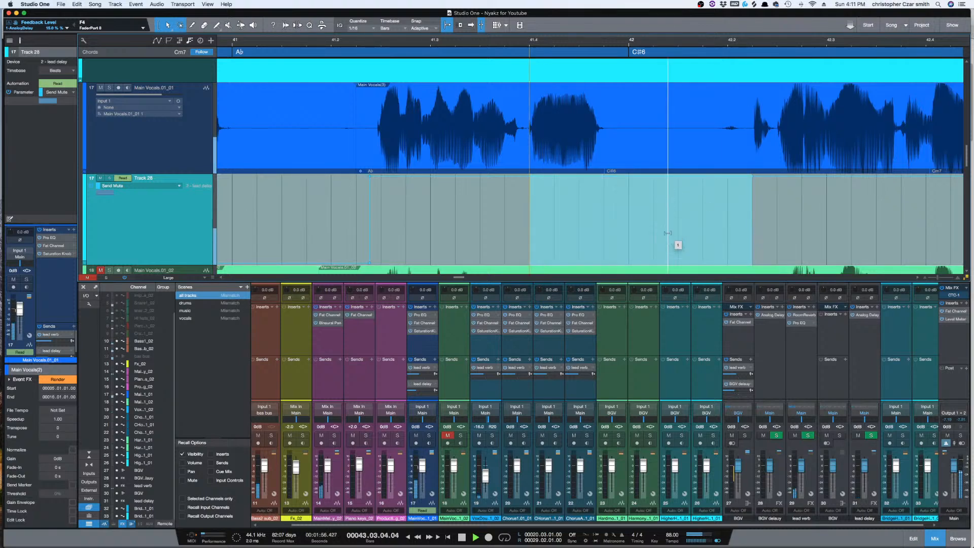
{"action": "key", "text": "ctrl+space"}
- Lower Send Mute over the phrase endings from about 42.3.4 to 43.2.2 and from about 44.1.2 to 45.2.1
{"action": "scroll", "coordinate": [688, 229], "scroll_direction": "right", "scroll_amount": 5}
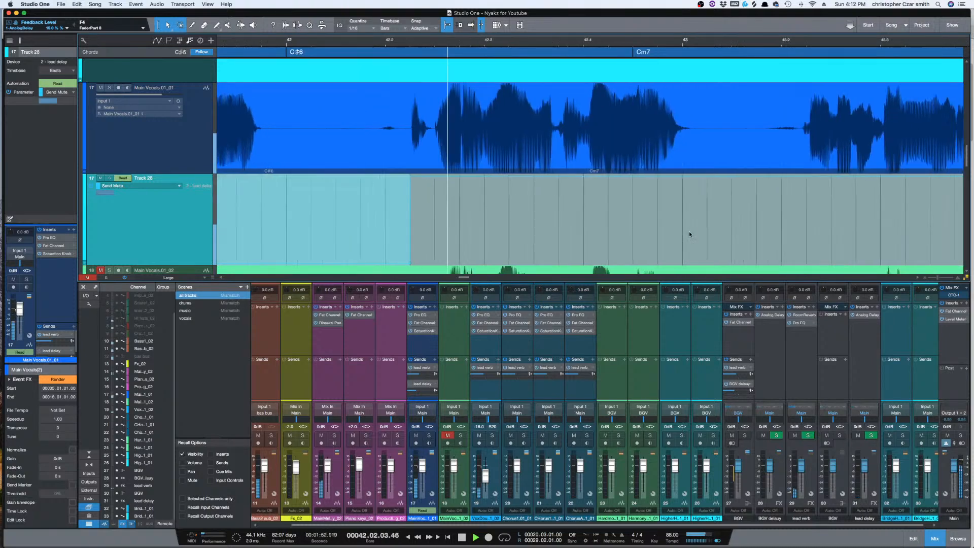
{"action": "left_click_drag", "start_coordinate": [559, 230], "coordinate": [802, 237]}
{"action": "scroll", "coordinate": [717, 229], "scroll_direction": "right", "scroll_amount": 5}
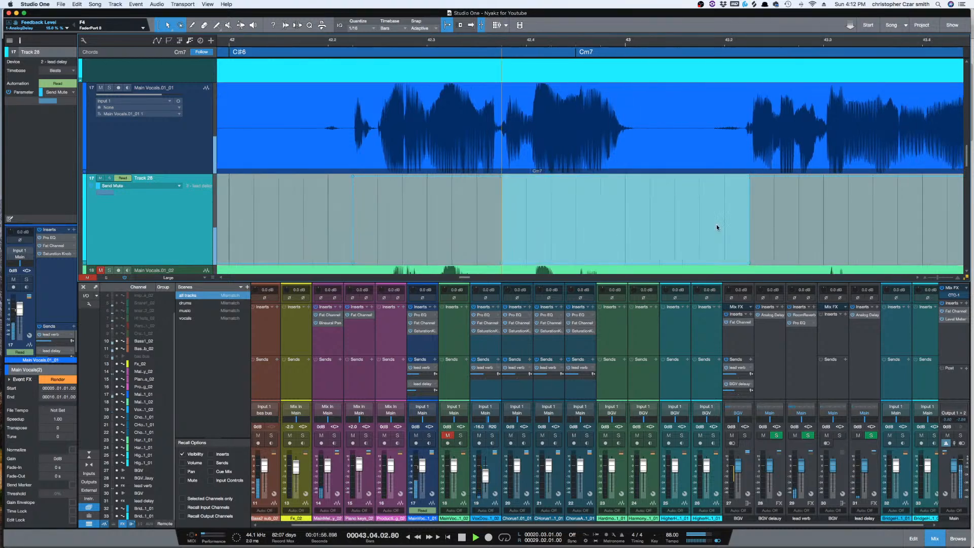
{"action": "scroll", "coordinate": [717, 233], "scroll_direction": "right", "scroll_amount": 7}
{"action": "scroll", "coordinate": [715, 231], "scroll_direction": "left", "scroll_amount": 1}
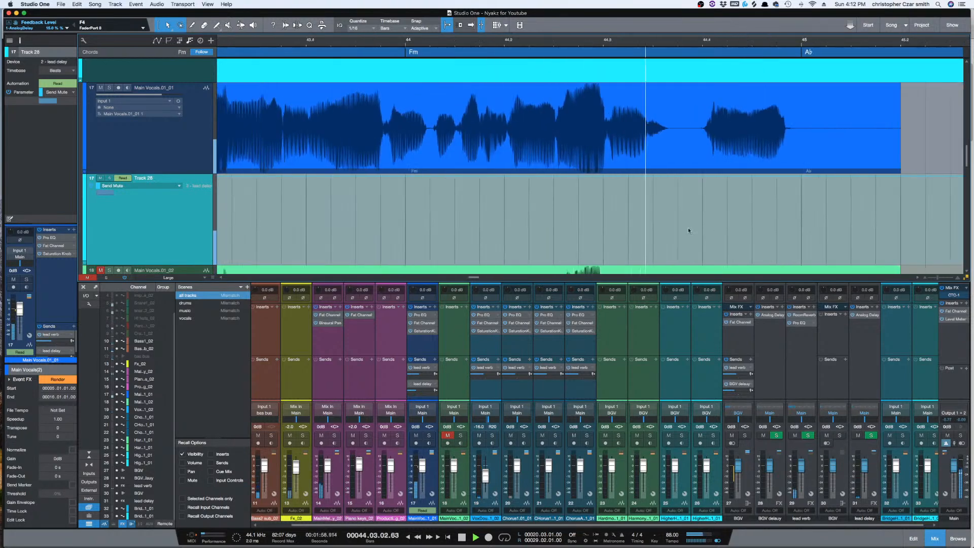
{"action": "left_click", "coordinate": [425, 192]}
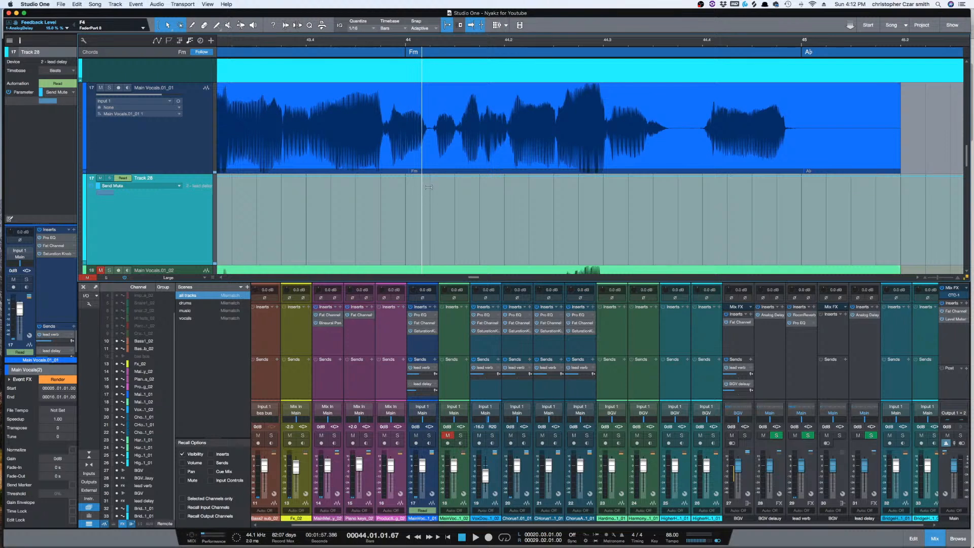
{"action": "left_click_drag", "start_coordinate": [430, 196], "coordinate": [899, 230]}
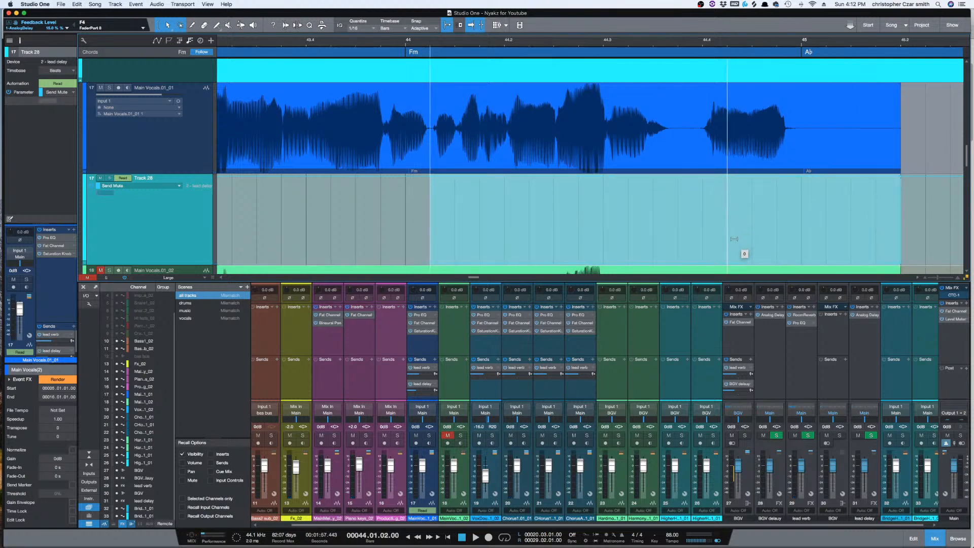
- Play the second verse from about bar 28 and fine-tune the lead delay send level on the Main Vocals channel
{"action": "key", "text": "w"}
{"action": "key", "text": "w"}
{"action": "key", "text": "w"}
{"action": "key", "text": "w"}
{"action": "left_click", "coordinate": [494, 206]}
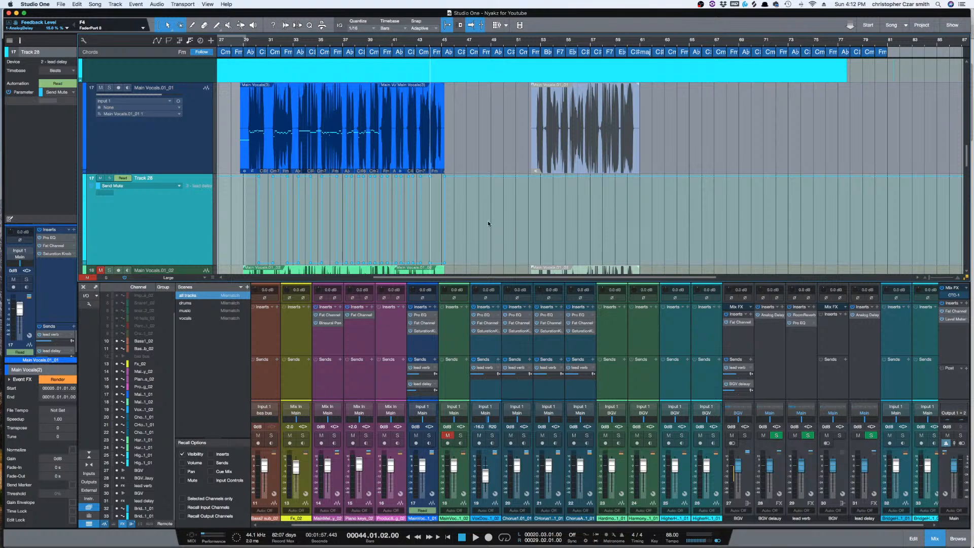
{"action": "scroll", "coordinate": [378, 191], "scroll_direction": "left", "scroll_amount": 3}
{"action": "left_click", "coordinate": [340, 191]}
{"action": "key", "text": "space"}
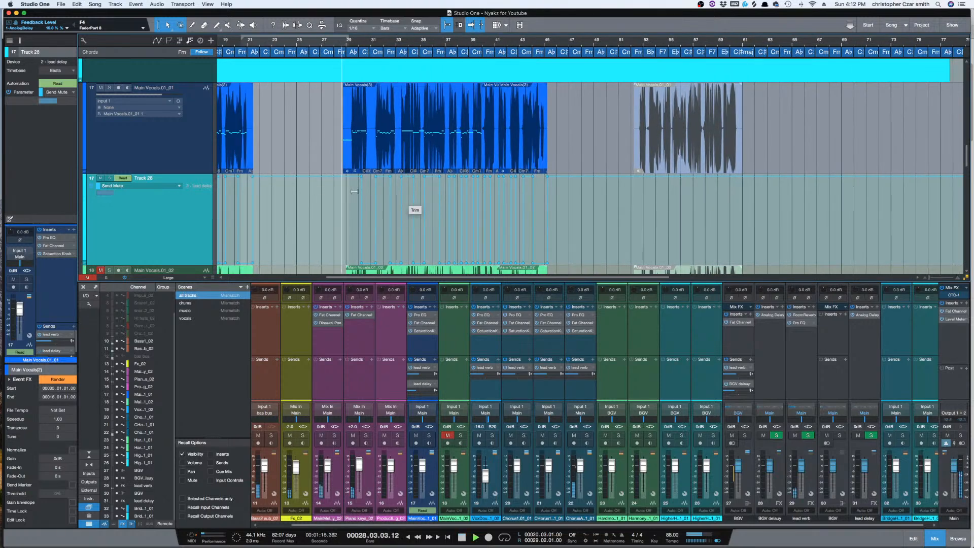
{"action": "key", "text": "e"}
{"action": "key", "text": "e"}
{"action": "key", "text": "e"}
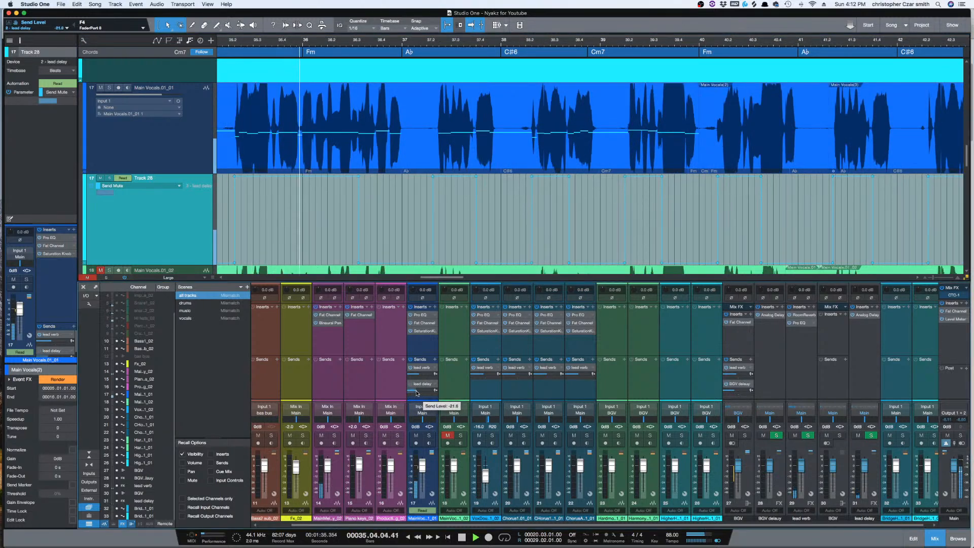
{"action": "left_click_drag", "start_coordinate": [415, 391], "coordinate": [416, 392]}
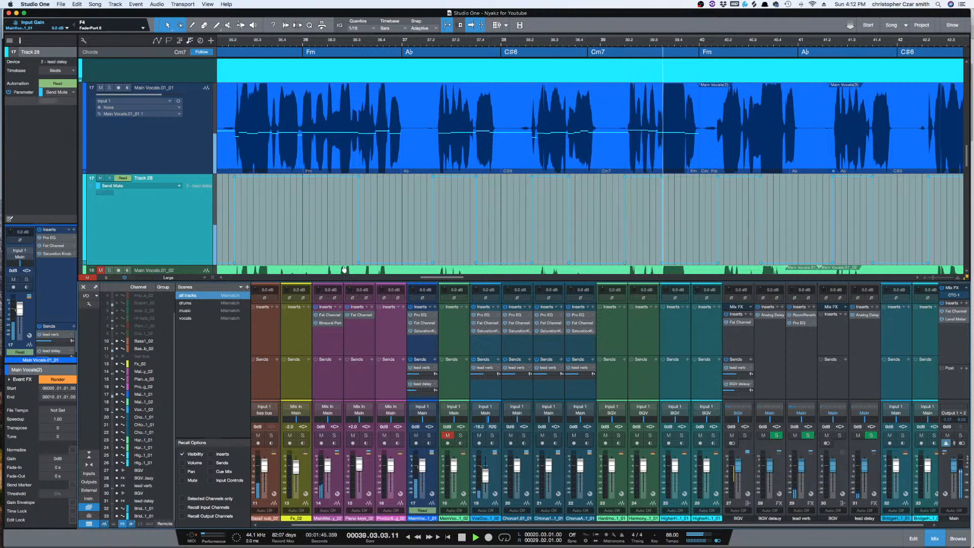
- Examine how the chorus and harmony clips are placed around bars 44 to 53 while the song plays into the second chorus
{"action": "key", "text": "shift+w"}
{"action": "key", "text": "w"}
{"action": "key", "text": "w"}
{"action": "key", "text": "w"}
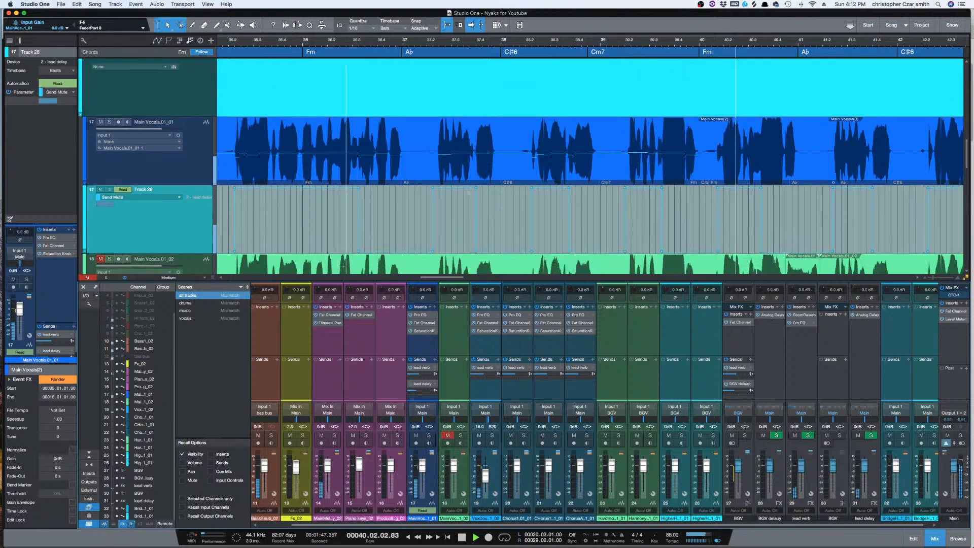
{"action": "key", "text": "w"}
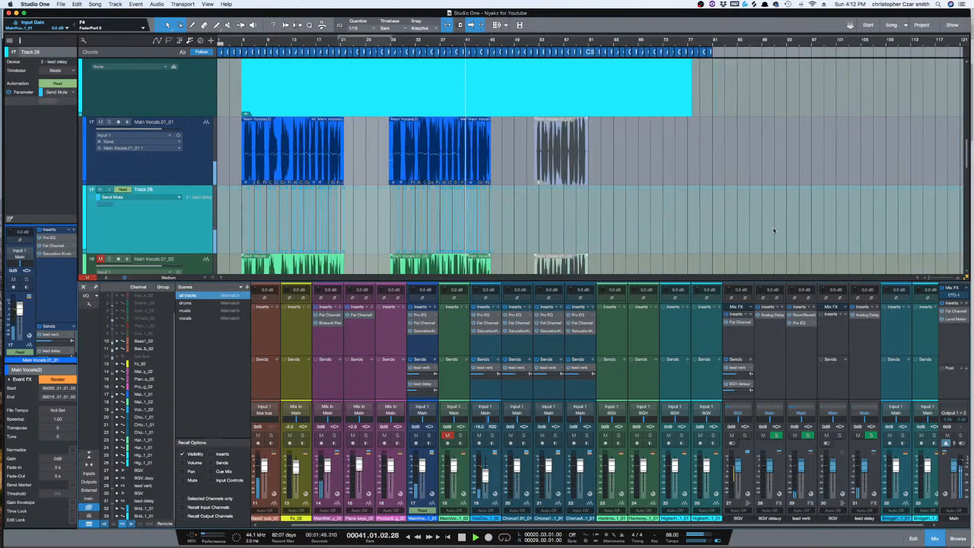
{"action": "key", "text": "shift+w"}
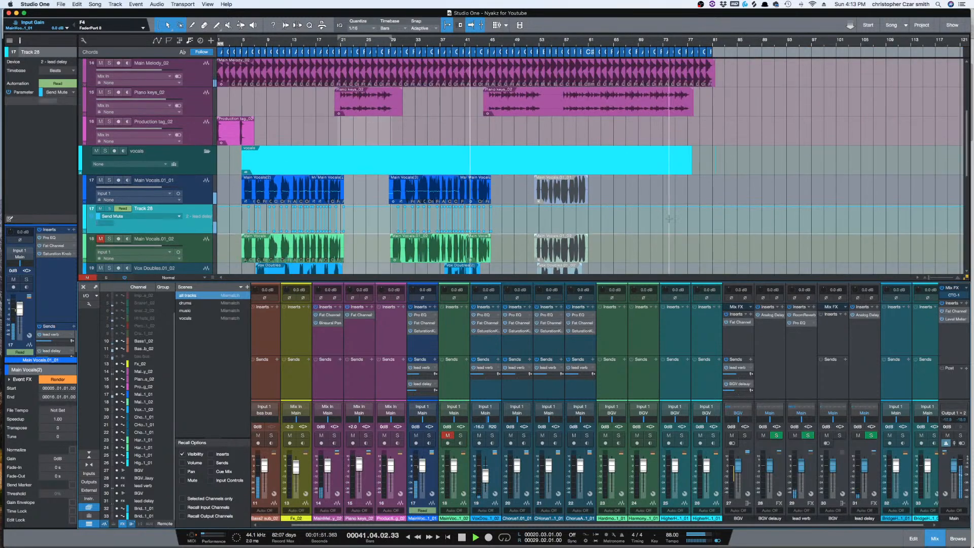
{"action": "scroll", "coordinate": [740, 232], "scroll_direction": "down", "scroll_amount": 10}
{"action": "scroll", "coordinate": [494, 159], "scroll_direction": "up", "scroll_amount": 1}
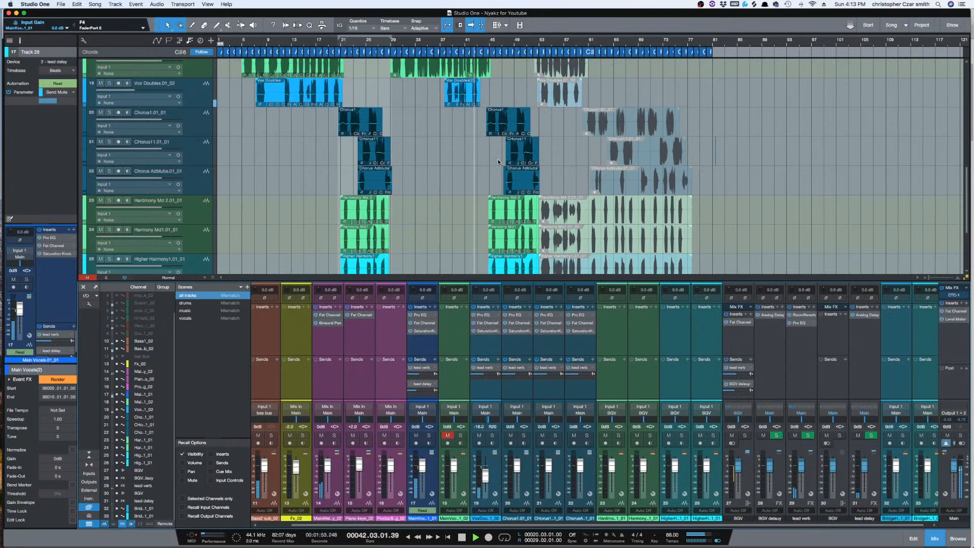
{"action": "key", "text": "e"}
{"action": "key", "text": "e"}
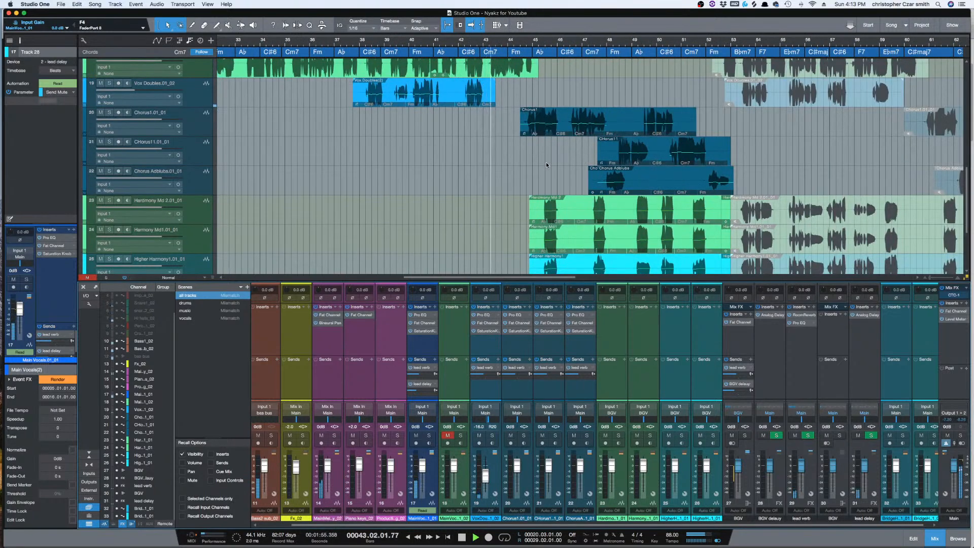
{"action": "key", "text": "e"}
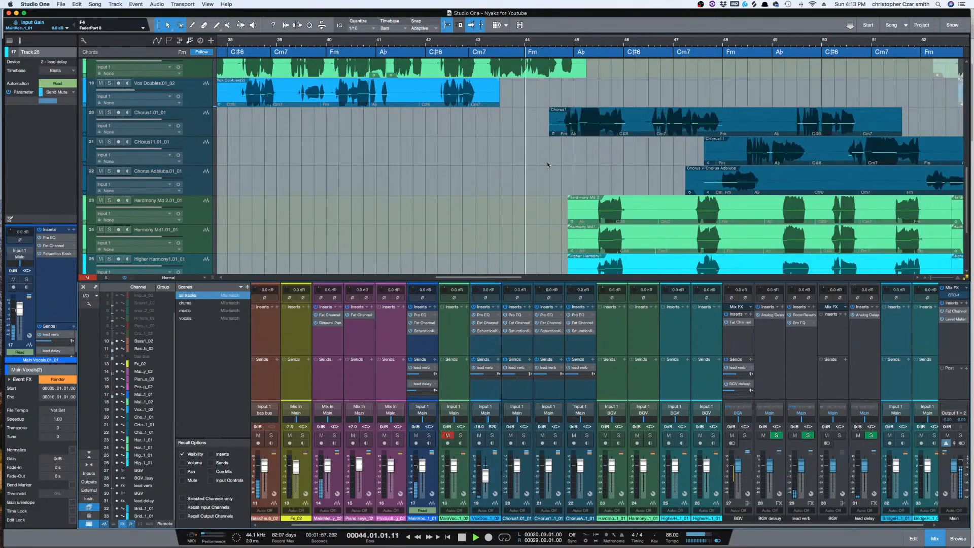
{"action": "key", "text": "w"}
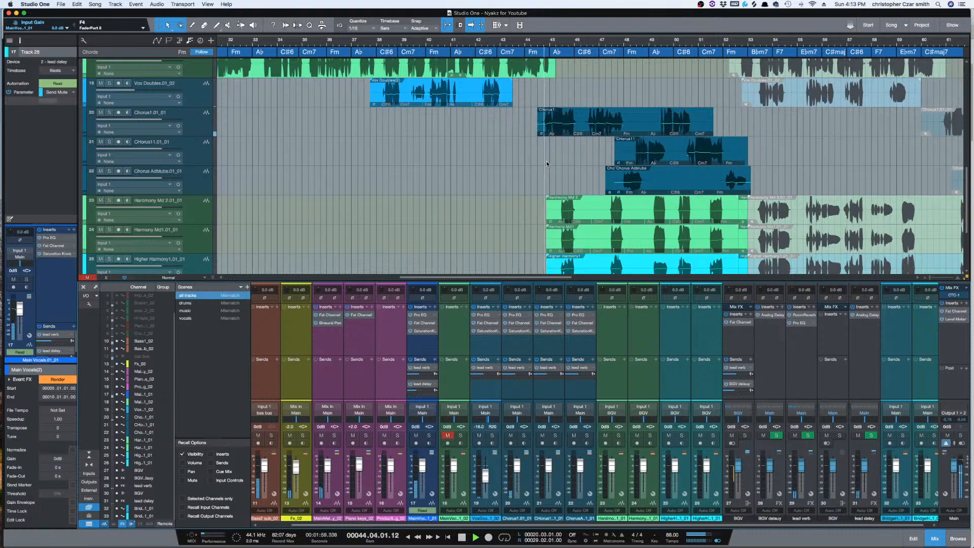
{"action": "key", "text": "space"}
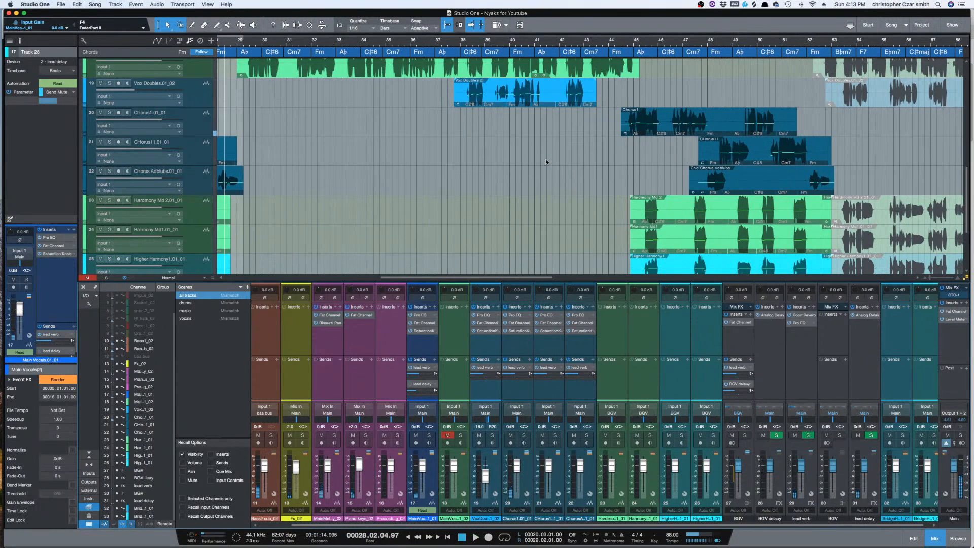
- Try shifting the second-chorus lead, adlib and harmony clips one beat later, with Chorus1 starting at 44.4
{"action": "left_click", "coordinate": [670, 128]}
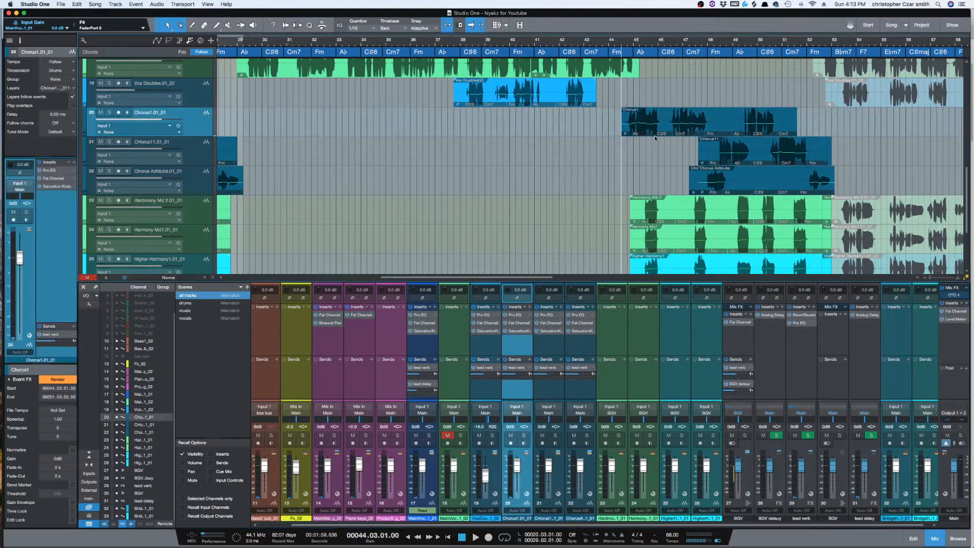
{"action": "left_click", "coordinate": [744, 158]}
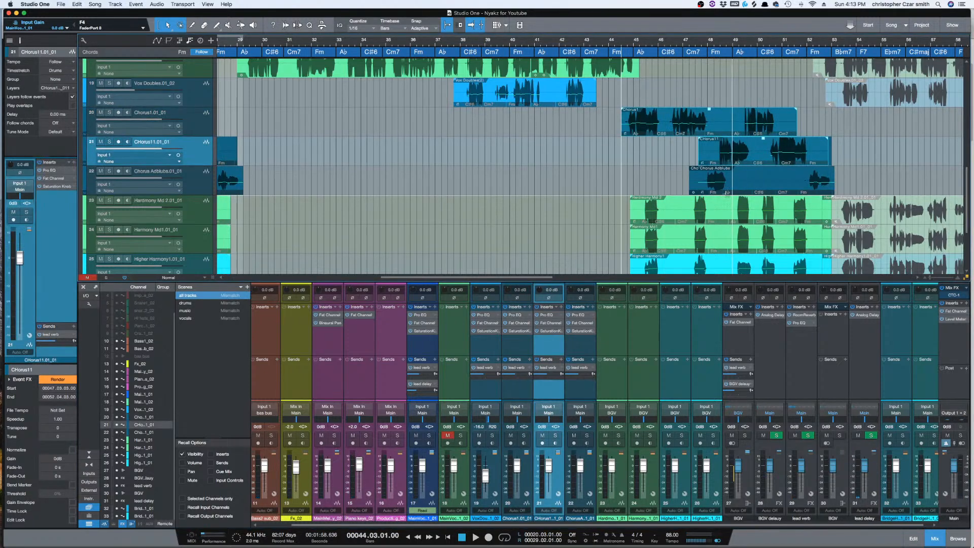
{"action": "left_click", "coordinate": [729, 199]}
{"action": "left_click", "coordinate": [729, 187]}
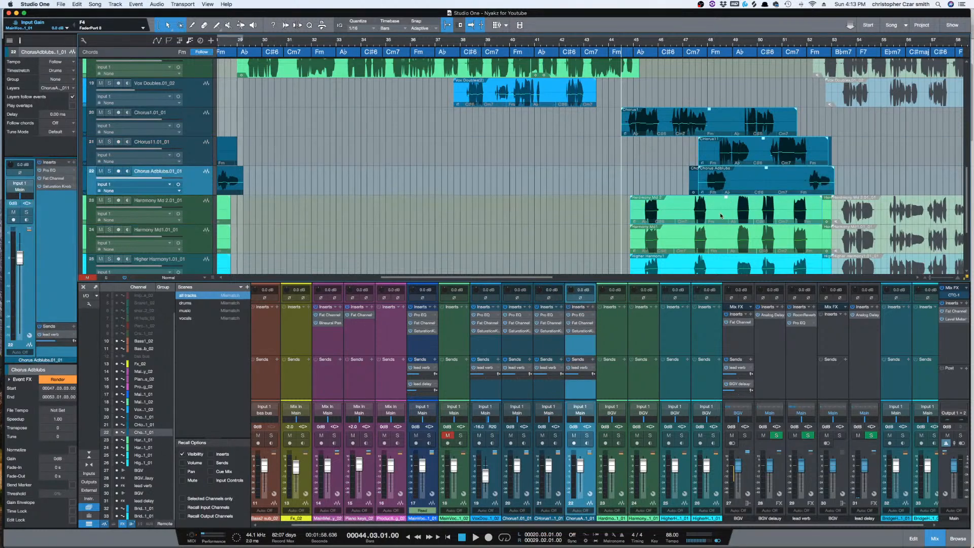
{"action": "left_click", "coordinate": [691, 190]}
{"action": "scroll", "coordinate": [659, 229], "scroll_direction": "down", "scroll_amount": 3}
{"action": "scroll", "coordinate": [659, 229], "scroll_direction": "right", "scroll_amount": 3}
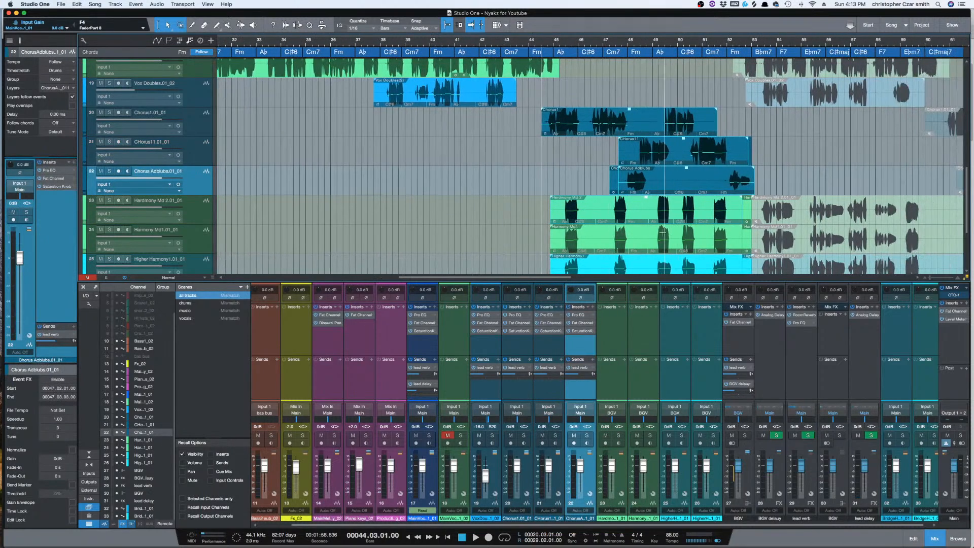
{"action": "left_click", "coordinate": [655, 233]}
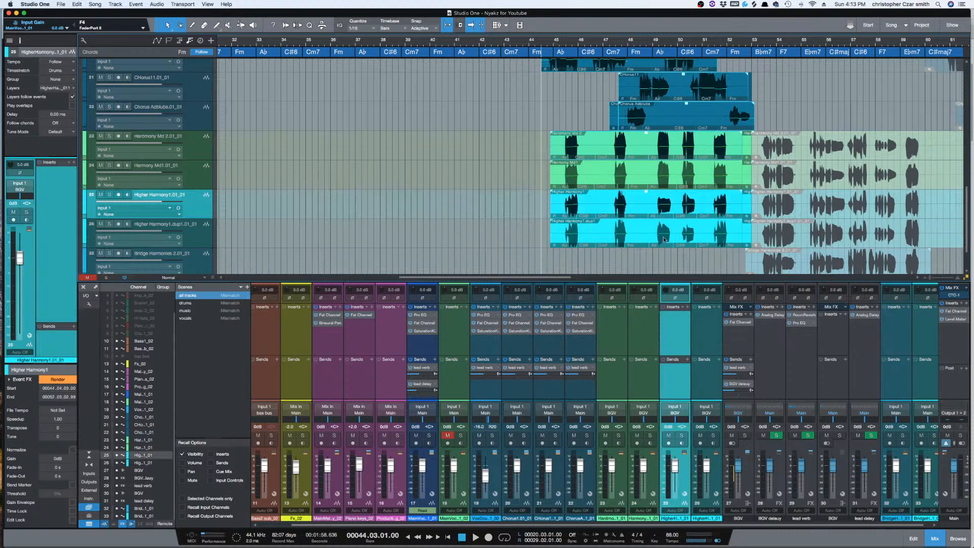
{"action": "scroll", "coordinate": [670, 221], "scroll_direction": "up", "scroll_amount": 3}
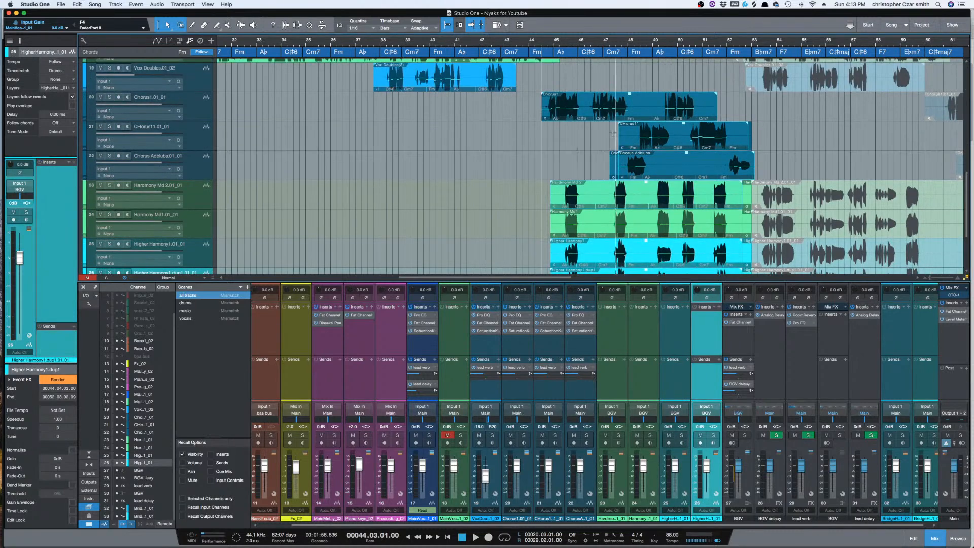
{"action": "left_click_drag", "start_coordinate": [607, 114], "coordinate": [614, 119]}
- Play the transition into the second chorus to check the timing of the shifted vocal clips
{"action": "key", "text": "space"}
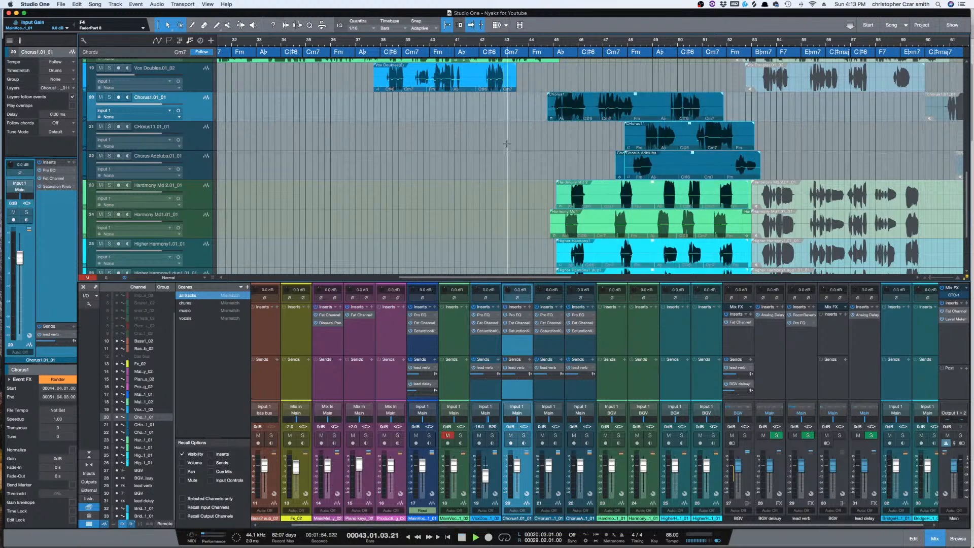
{"action": "left_click", "coordinate": [543, 157]}
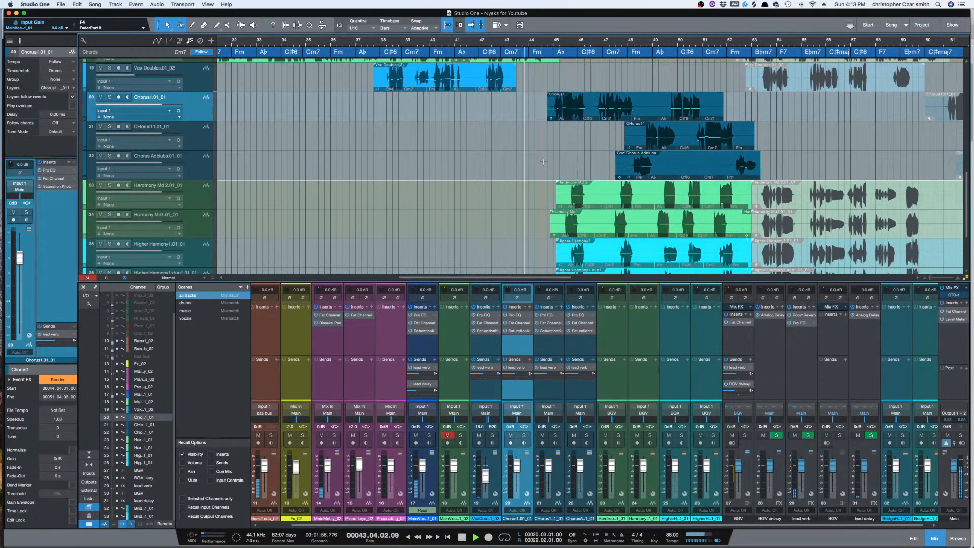
{"action": "key", "text": "e"}
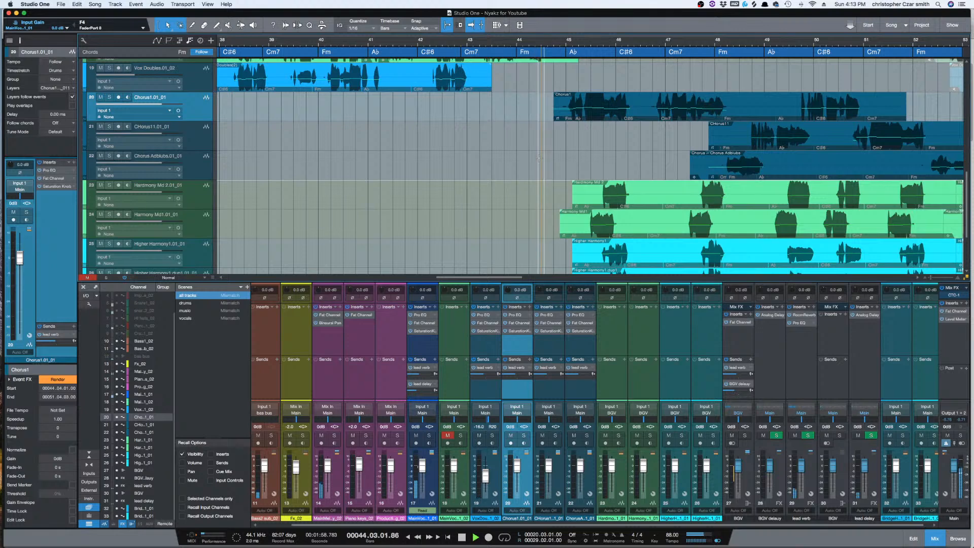
{"action": "key", "text": "space"}
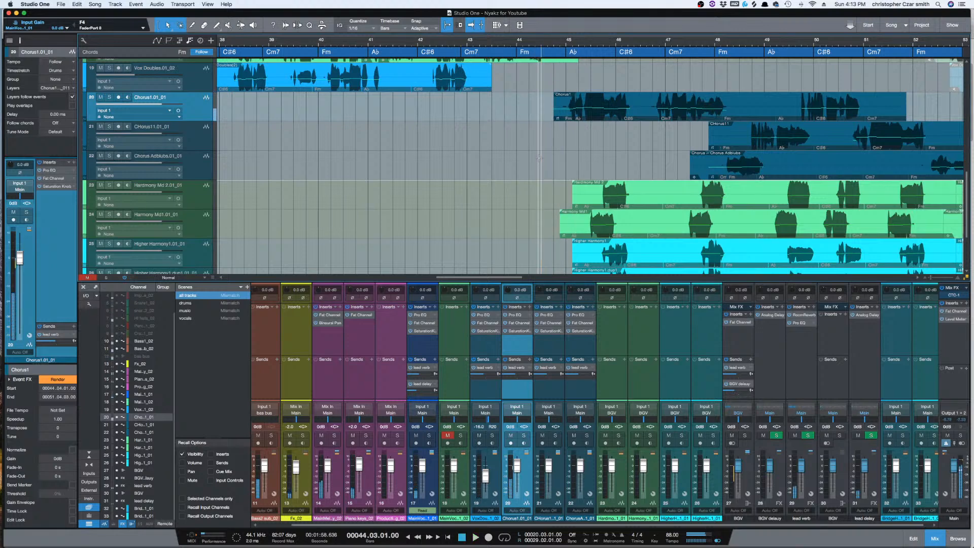
- Delete the second-chorus lead, adlib and harmony clips between bars 44 and 53, including the Higher Harmony duplicate and the leftover adlib piece
{"action": "key", "text": "w"}
{"action": "key", "text": "w"}
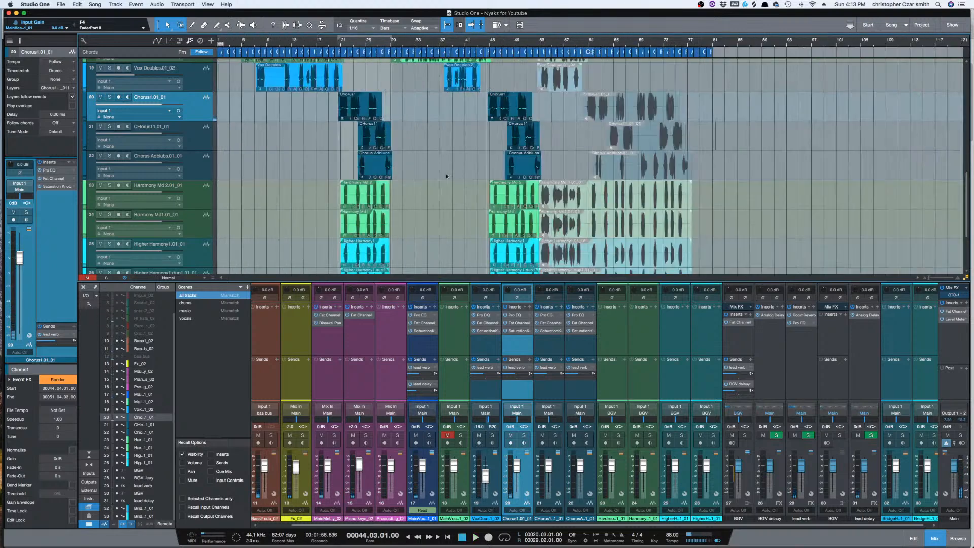
{"action": "key", "text": "e"}
{"action": "left_click_drag", "start_coordinate": [481, 102], "coordinate": [591, 262]}
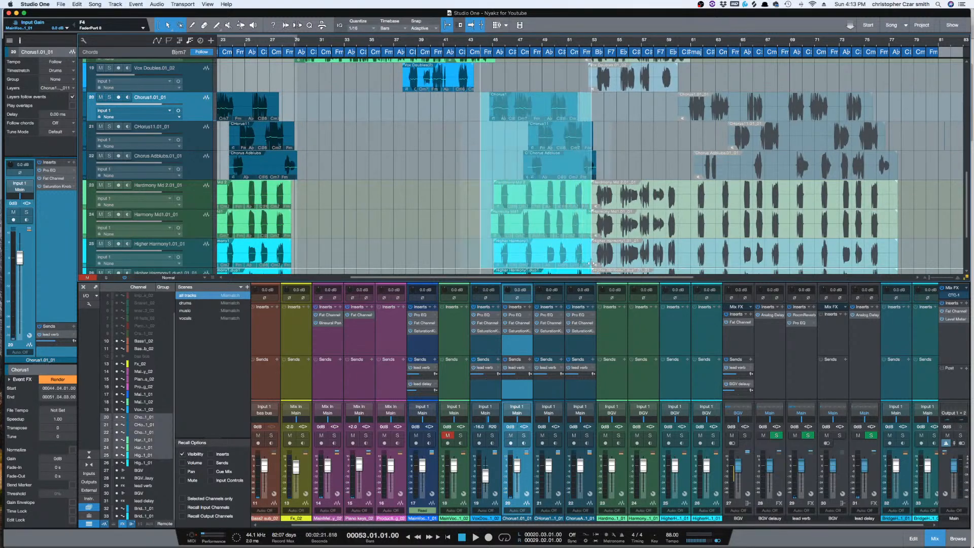
{"action": "key", "text": "Delete"}
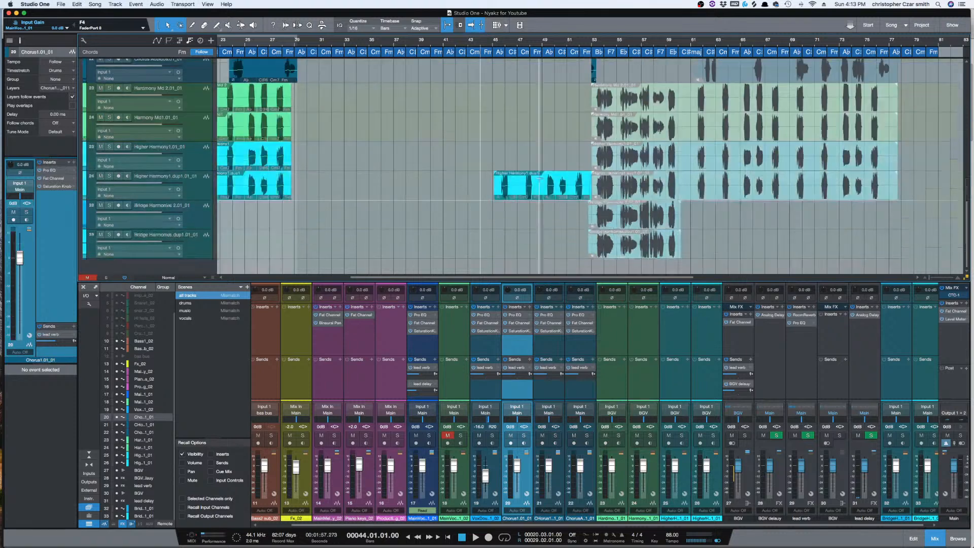
{"action": "scroll", "coordinate": [545, 191], "scroll_direction": "down", "scroll_amount": 3}
{"action": "left_click", "coordinate": [549, 191]}
{"action": "key", "text": "Delete"}
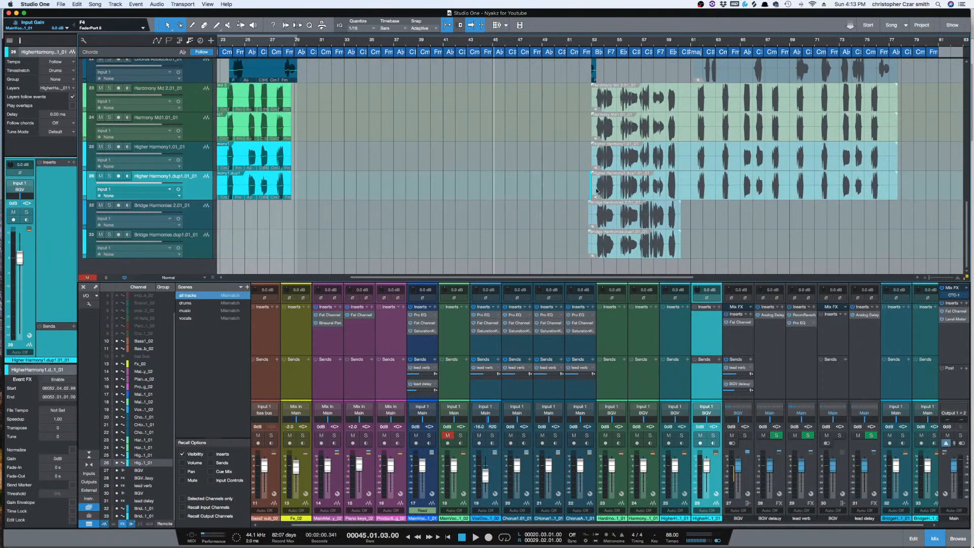
{"action": "left_click", "coordinate": [595, 79]}
{"action": "key", "text": "Delete"}
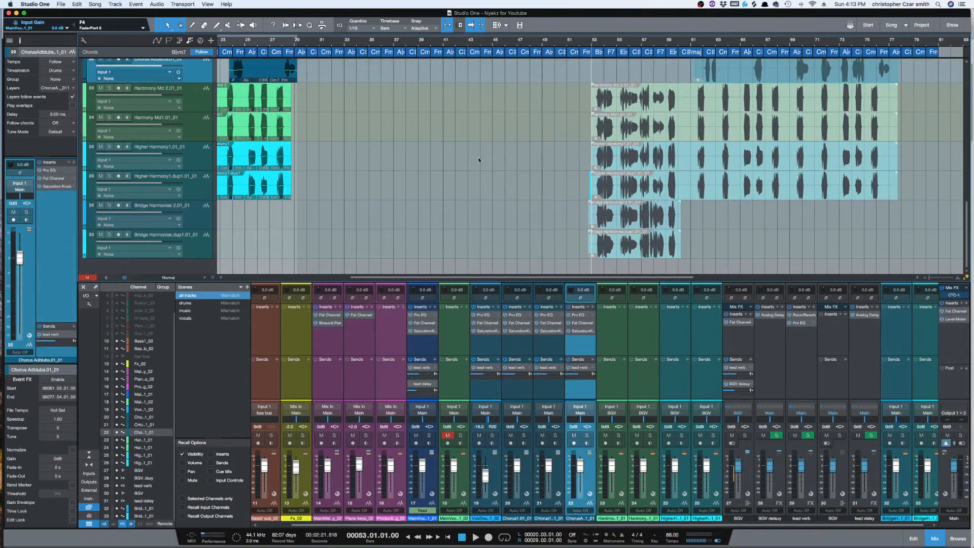
{"action": "scroll", "coordinate": [453, 186], "scroll_direction": "up", "scroll_amount": 3}
{"action": "scroll", "coordinate": [453, 185], "scroll_direction": "up", "scroll_amount": 5}
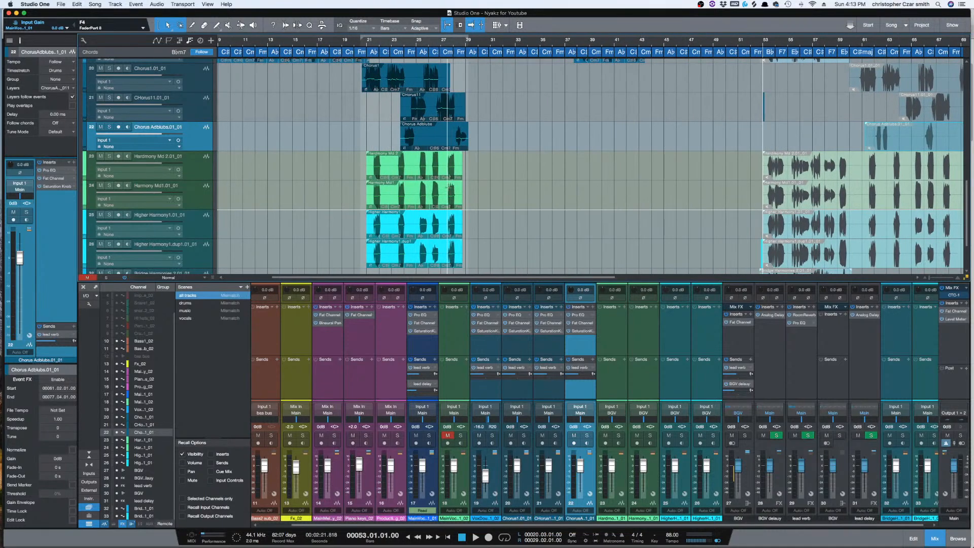
- Delete the leftover sliver of the CHorus11 clip near bar 53
{"action": "scroll", "coordinate": [448, 191], "scroll_direction": "left", "scroll_amount": 1}
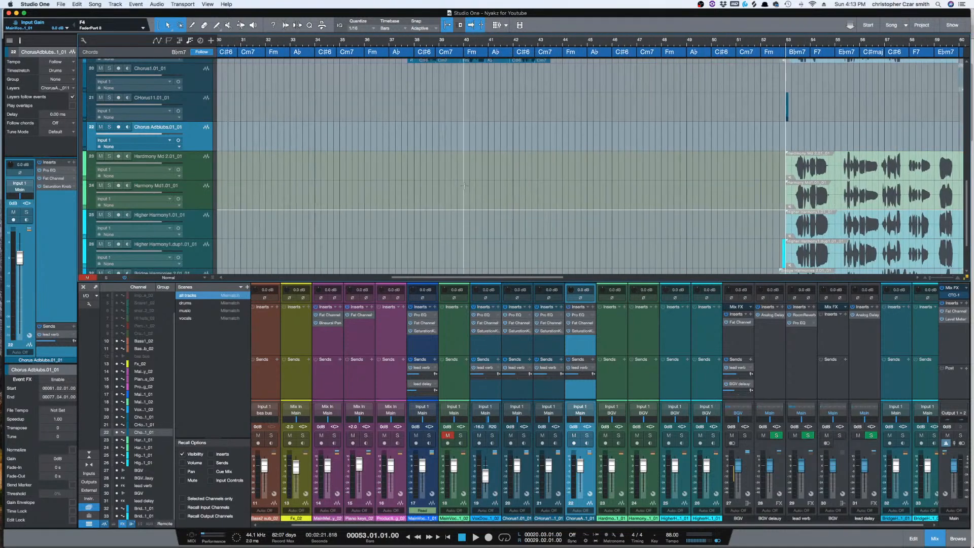
{"action": "left_click", "coordinate": [782, 108]}
{"action": "key", "text": "Delete"}
{"action": "scroll", "coordinate": [613, 165], "scroll_direction": "left", "scroll_amount": 4}
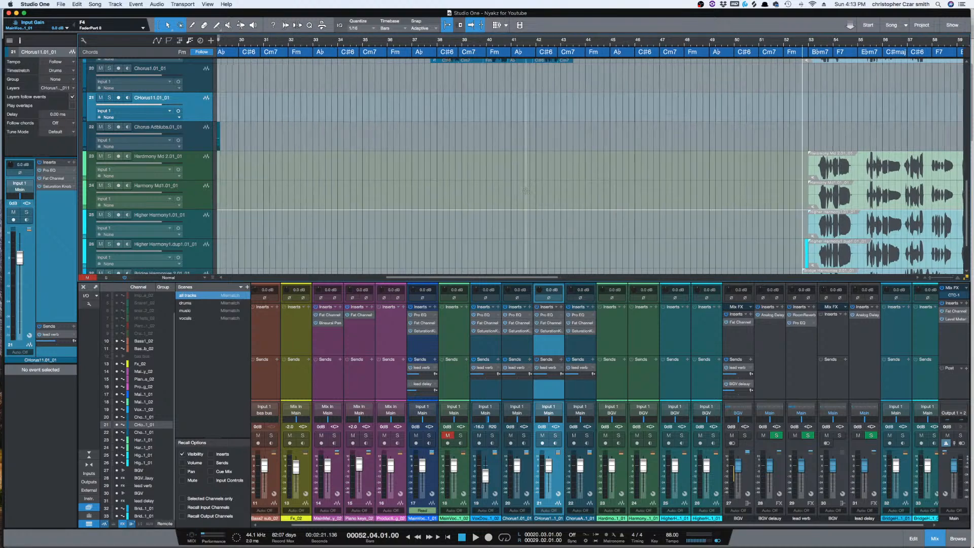
- Set the quantize grid to 1/1
{"action": "left_click", "coordinate": [350, 27]}
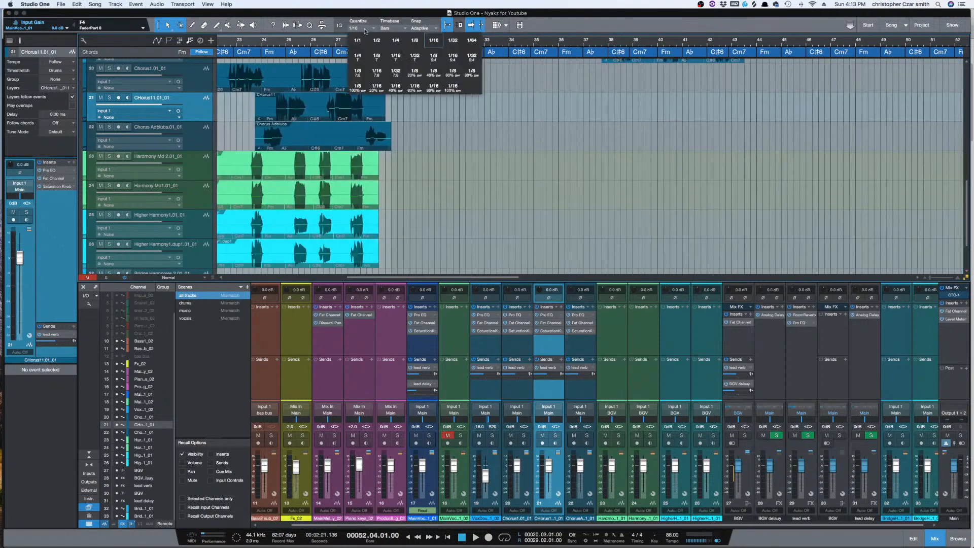
{"action": "left_click", "coordinate": [360, 37]}
{"action": "scroll", "coordinate": [467, 204], "scroll_direction": "up", "scroll_amount": 1}
{"action": "scroll", "coordinate": [457, 193], "scroll_direction": "left", "scroll_amount": 4}
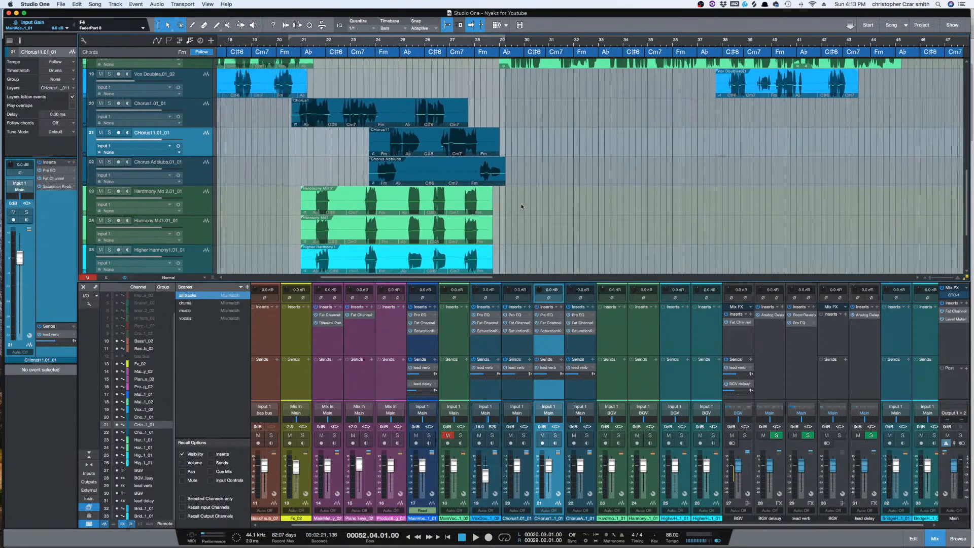
- Select the first-chorus lead, adlib and harmony clips together, extending the selected range back to about bar 20
{"action": "left_click", "coordinate": [417, 120]}
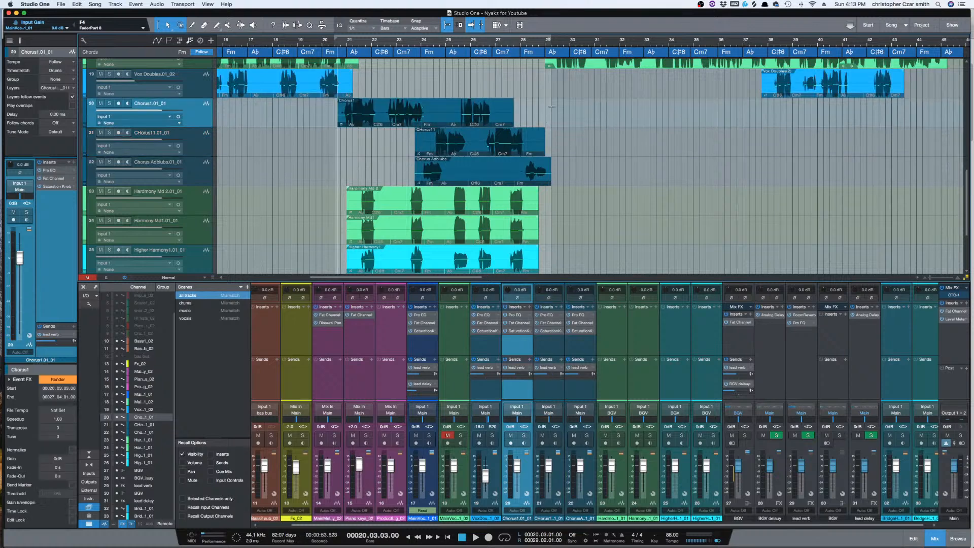
{"action": "left_click_drag", "start_coordinate": [550, 100], "coordinate": [335, 229]}
{"action": "scroll", "coordinate": [379, 130], "scroll_direction": "up", "scroll_amount": 5}
{"action": "scroll", "coordinate": [404, 206], "scroll_direction": "down", "scroll_amount": 3}
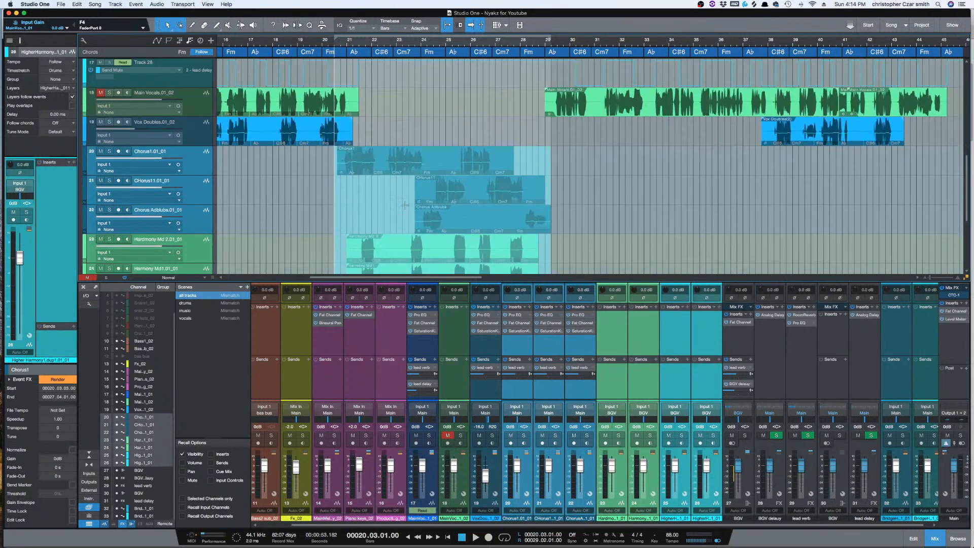
{"action": "key", "text": "e"}
{"action": "key", "text": "e"}
{"action": "key", "text": "e"}
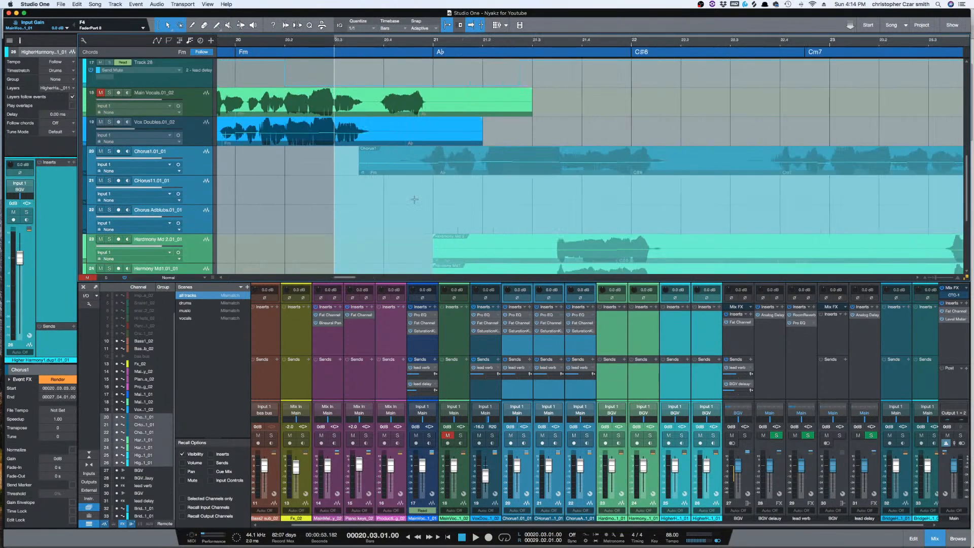
{"action": "key", "text": "w"}
{"action": "key", "text": "w"}
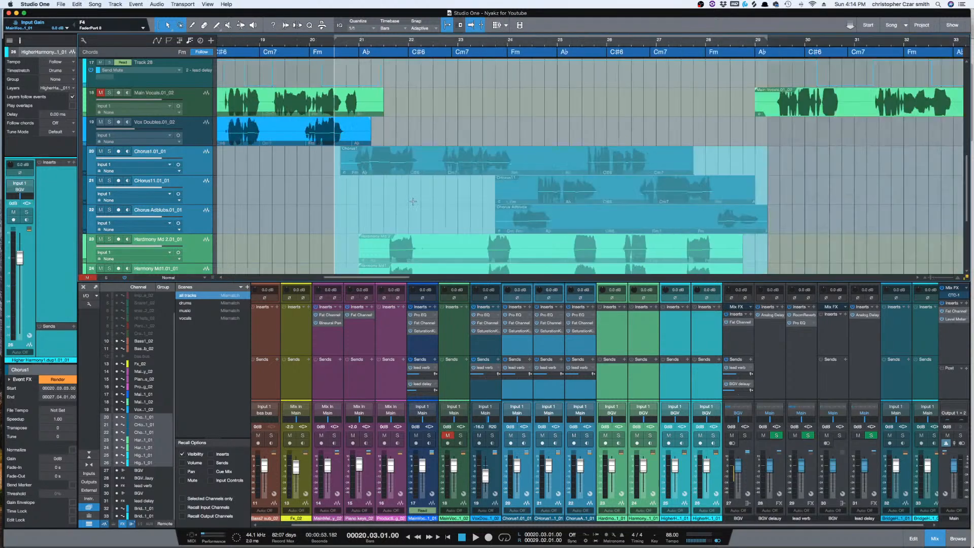
{"action": "left_click", "coordinate": [310, 158], "text": "shift"}
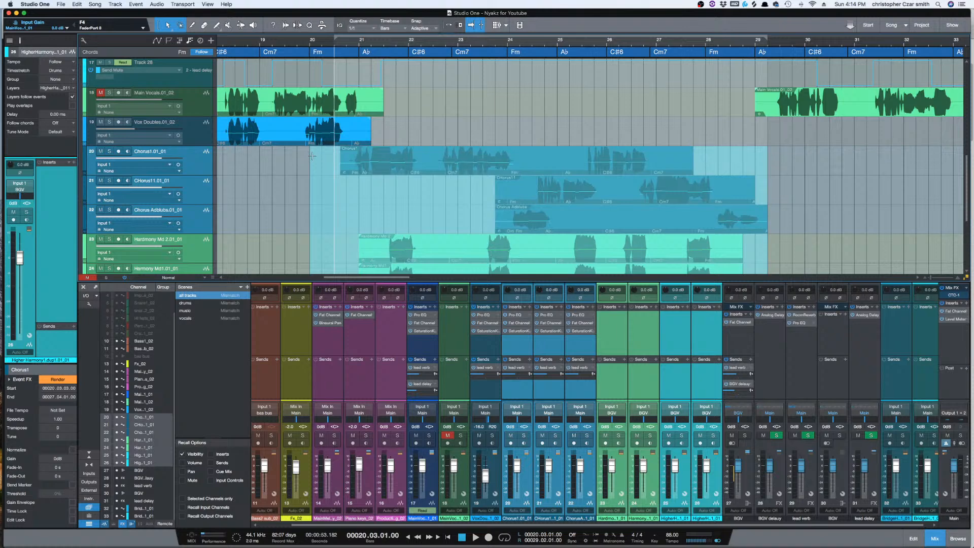
{"action": "key", "text": "w"}
{"action": "key", "text": "w"}
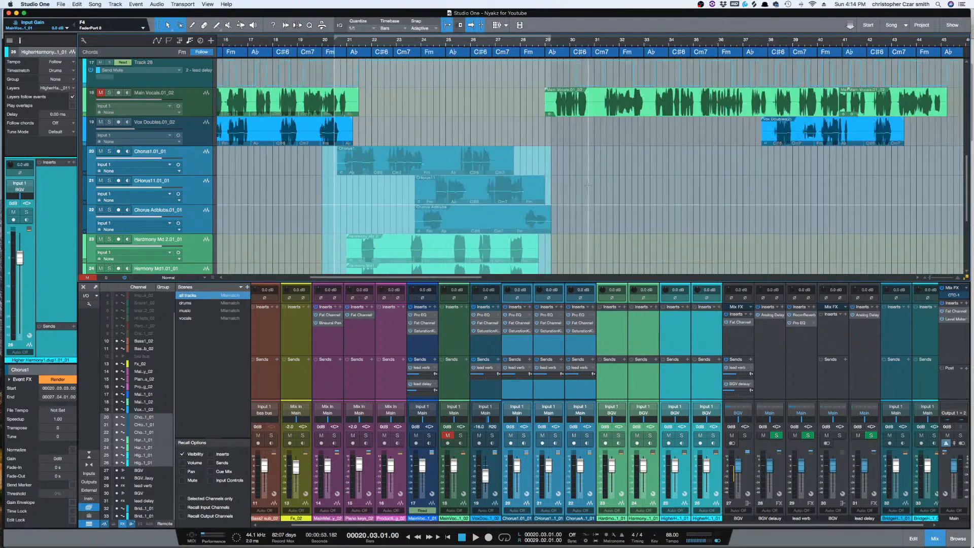
{"action": "scroll", "coordinate": [642, 196], "scroll_direction": "right", "scroll_amount": 1}
{"action": "scroll", "coordinate": [639, 196], "scroll_direction": "left", "scroll_amount": 3}
{"action": "key", "text": "e"}
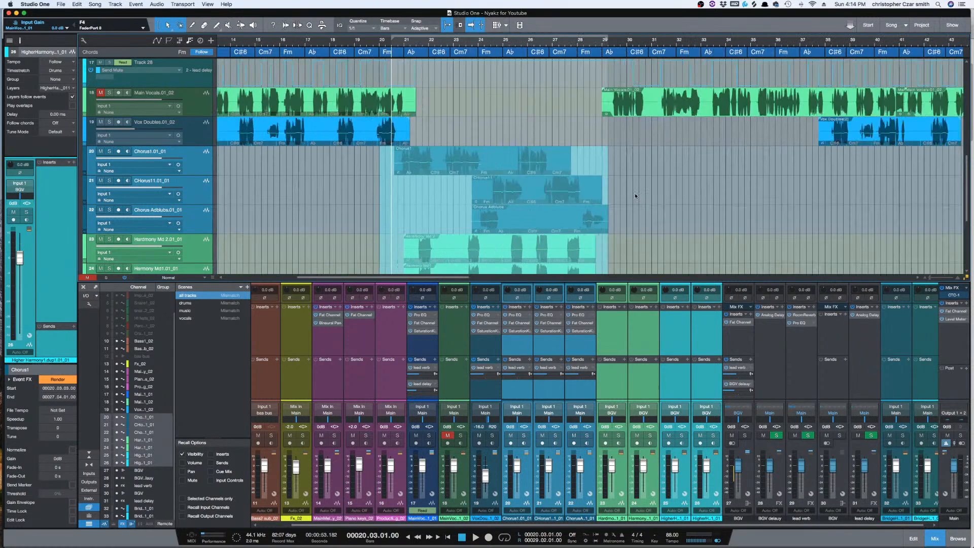
{"action": "scroll", "coordinate": [734, 198], "scroll_direction": "down", "scroll_amount": 3}
{"action": "key", "text": "Caps_Lock"}
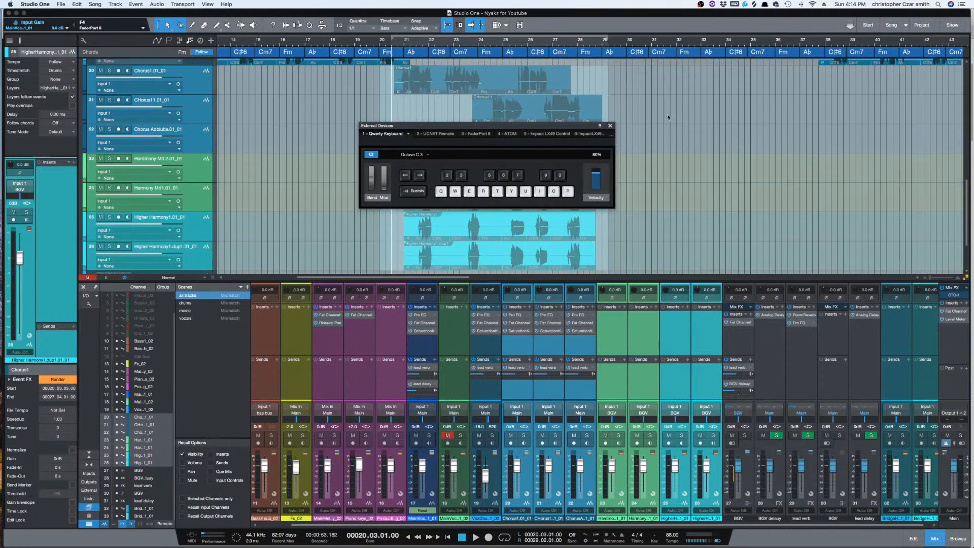
{"action": "left_click", "coordinate": [611, 126]}
{"action": "scroll", "coordinate": [674, 139], "scroll_direction": "left", "scroll_amount": 1}
{"action": "scroll", "coordinate": [691, 158], "scroll_direction": "right", "scroll_amount": 10}
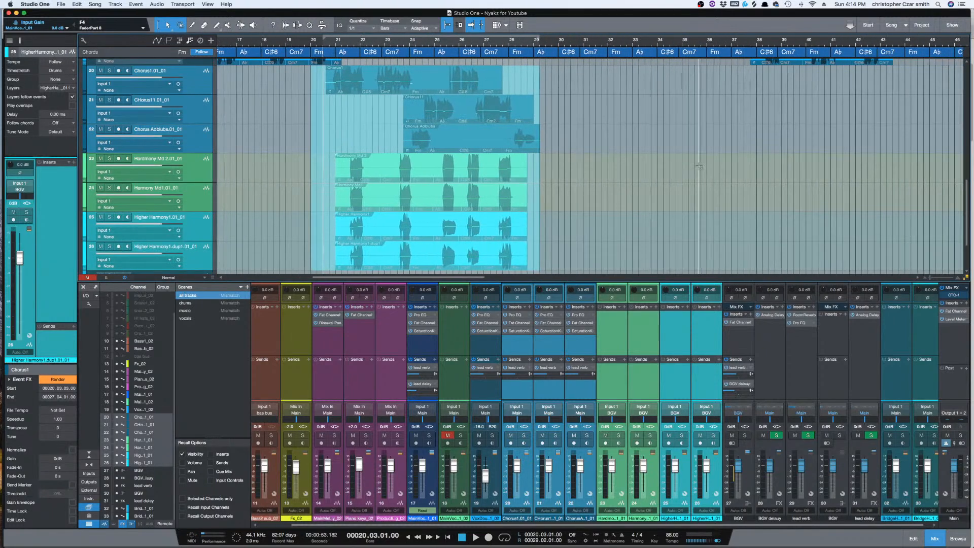
- Play the end of the second verse from about bar 42 to find where the second chorus should enter
{"action": "key", "text": "shift+z"}
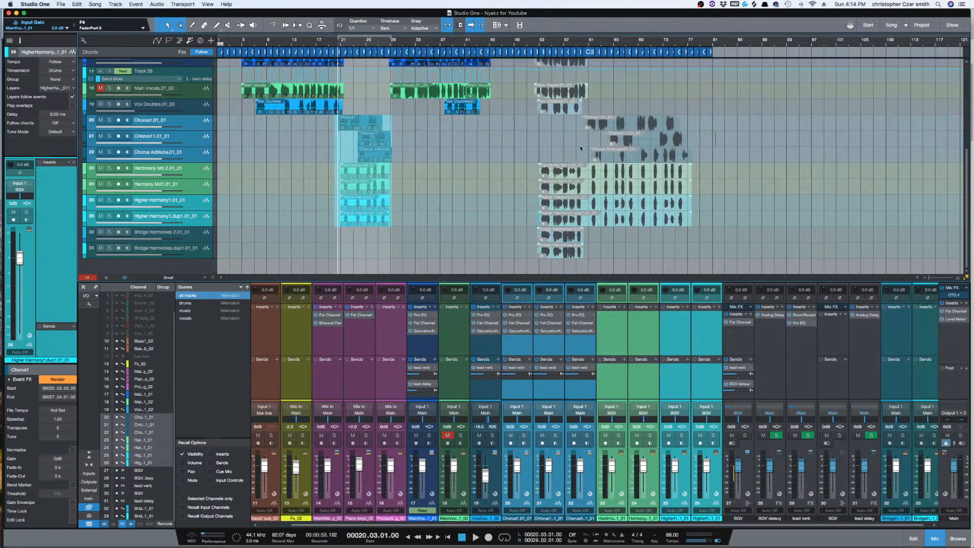
{"action": "left_click", "coordinate": [472, 40]}
{"action": "key", "text": "space"}
{"action": "key", "text": "e"}
{"action": "key", "text": "e"}
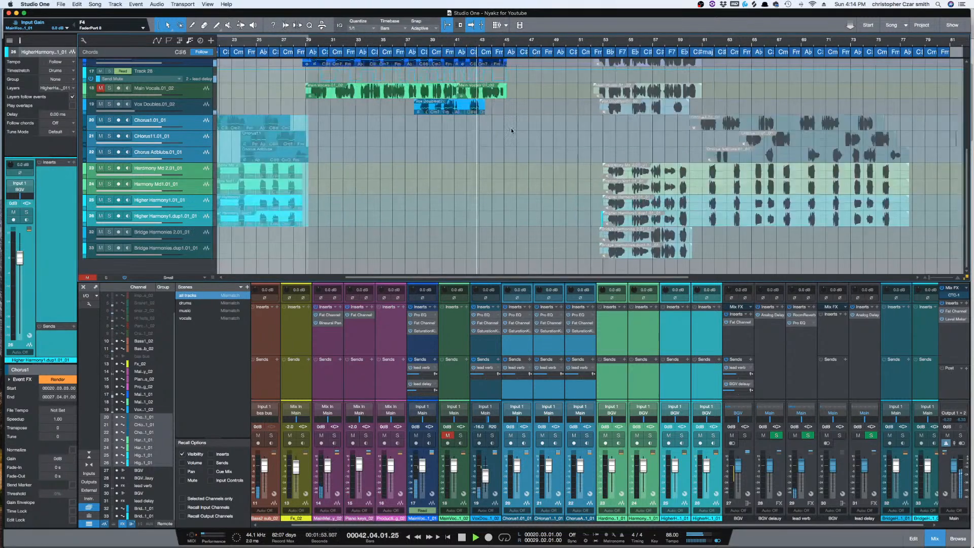
{"action": "key", "text": "e"}
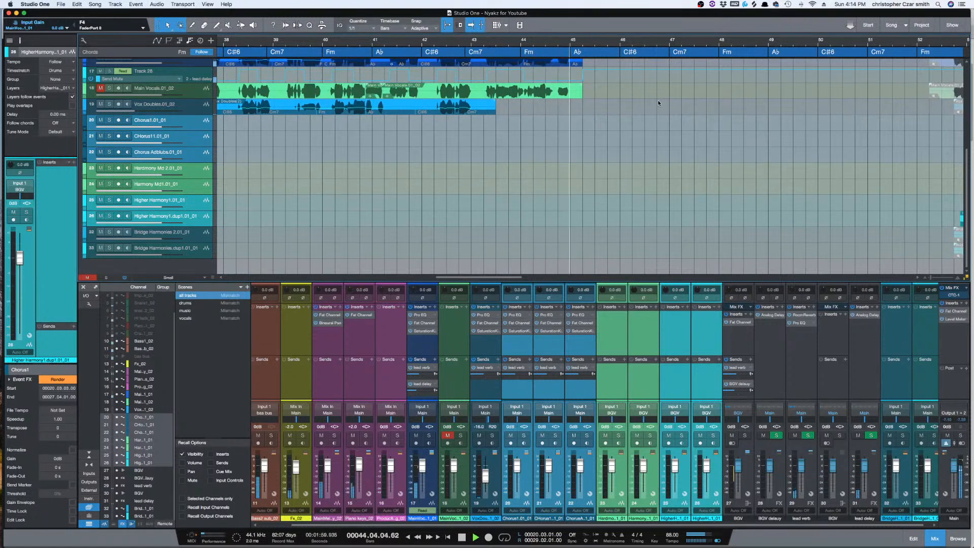
{"action": "key", "text": "space"}
- Copy the selected first-chorus vocal clips to the second chorus, with Chorus1 starting at 45.1
{"action": "key", "text": "w"}
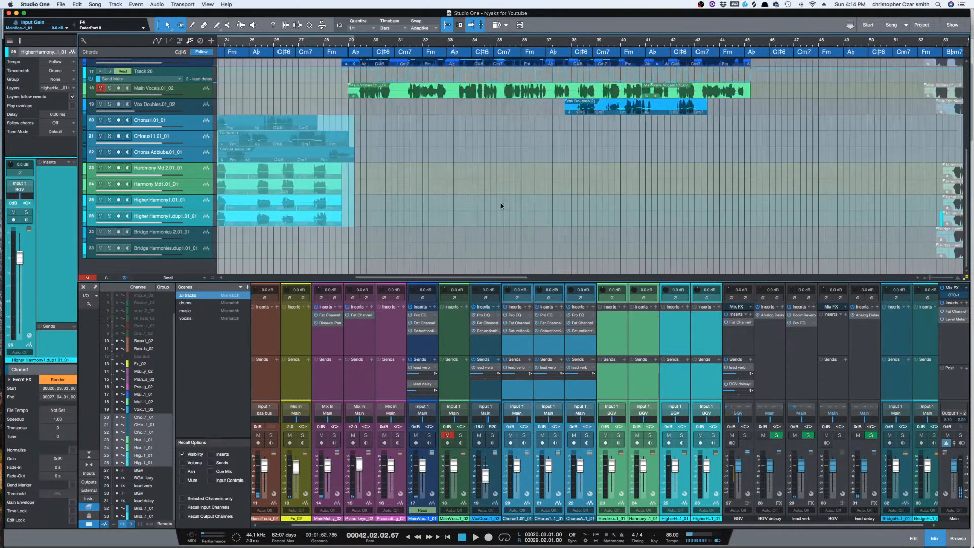
{"action": "left_click_drag", "start_coordinate": [242, 127], "coordinate": [819, 124]}
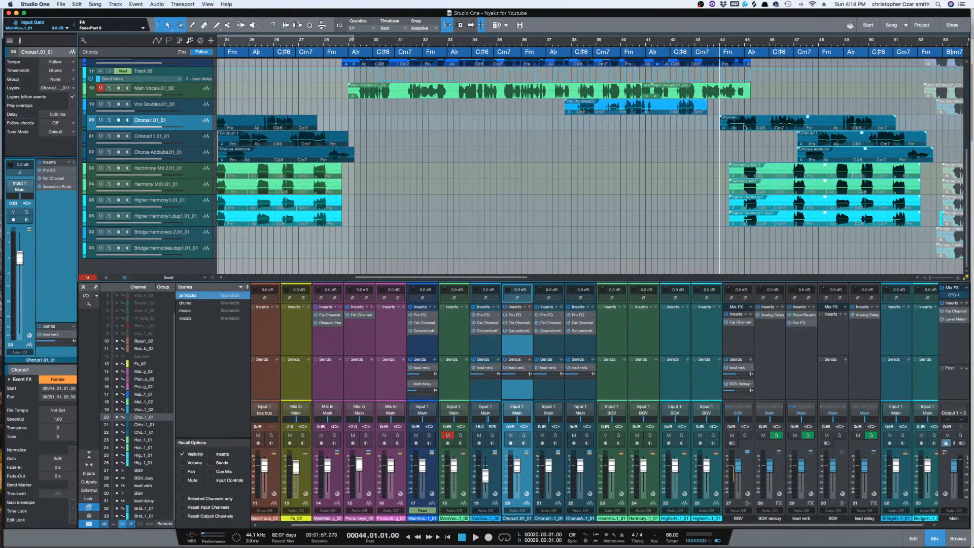
{"action": "left_click_drag", "start_coordinate": [762, 126], "coordinate": [781, 128]}
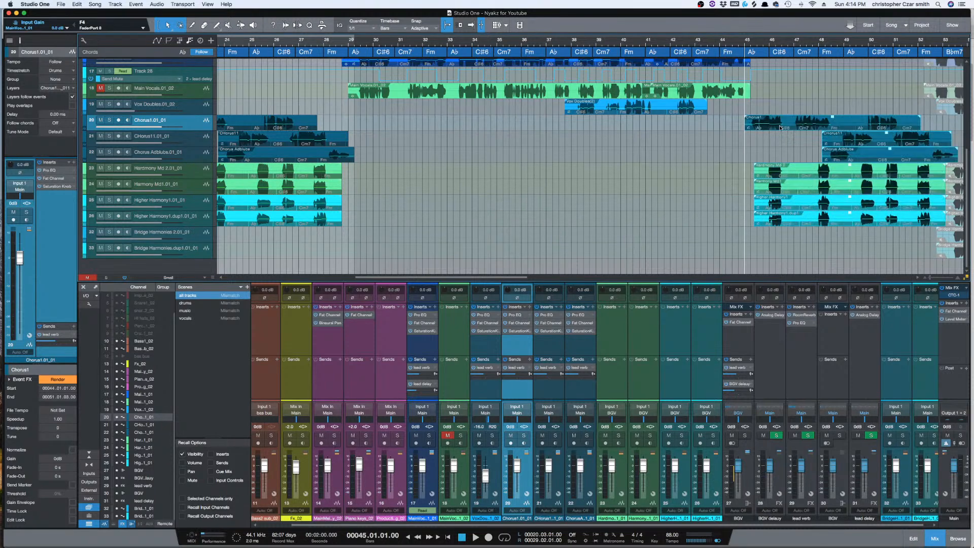
- Play the transition into the second chorus to check the timing of the copied vocal clips
{"action": "left_click", "coordinate": [707, 139]}
{"action": "key", "text": "space"}
{"action": "key", "text": "e"}
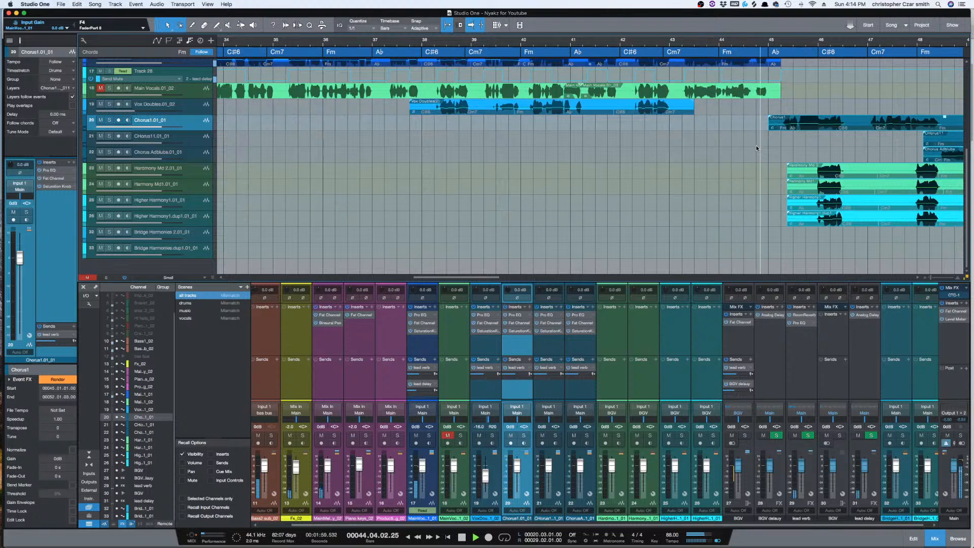
{"action": "key", "text": "space"}
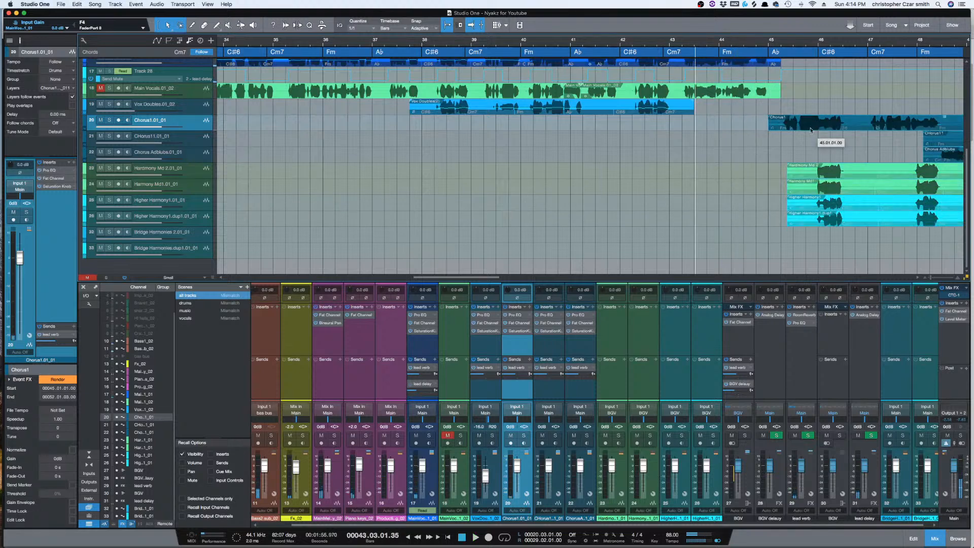
- Try shifting the copied second-chorus clips about one beat earlier and return them so Chorus1 starts at 45.1
{"action": "left_click_drag", "start_coordinate": [815, 129], "coordinate": [803, 128]}
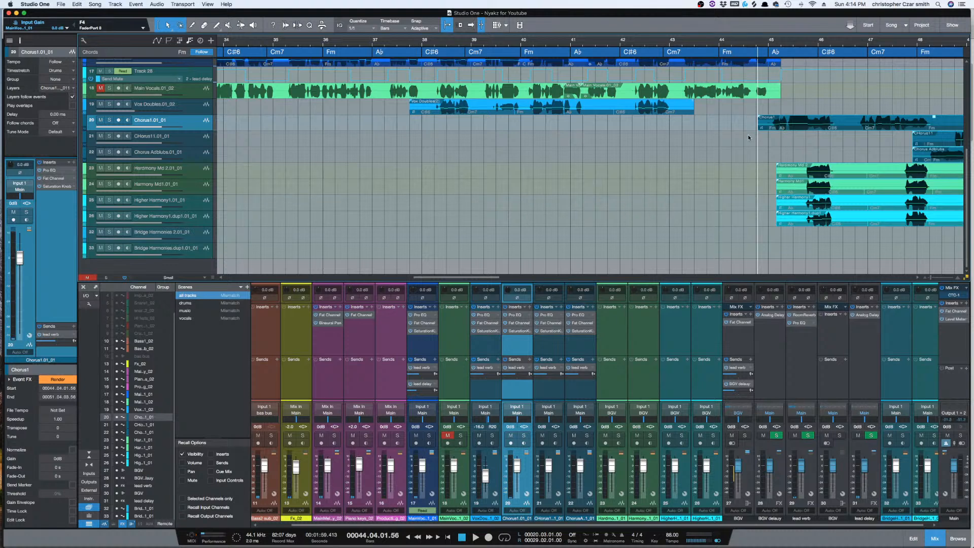
{"action": "key", "text": "e"}
{"action": "key", "text": "e"}
{"action": "key", "text": "e"}
{"action": "key", "text": "w"}
{"action": "key", "text": "w"}
{"action": "left_click_drag", "start_coordinate": [829, 126], "coordinate": [838, 130]}
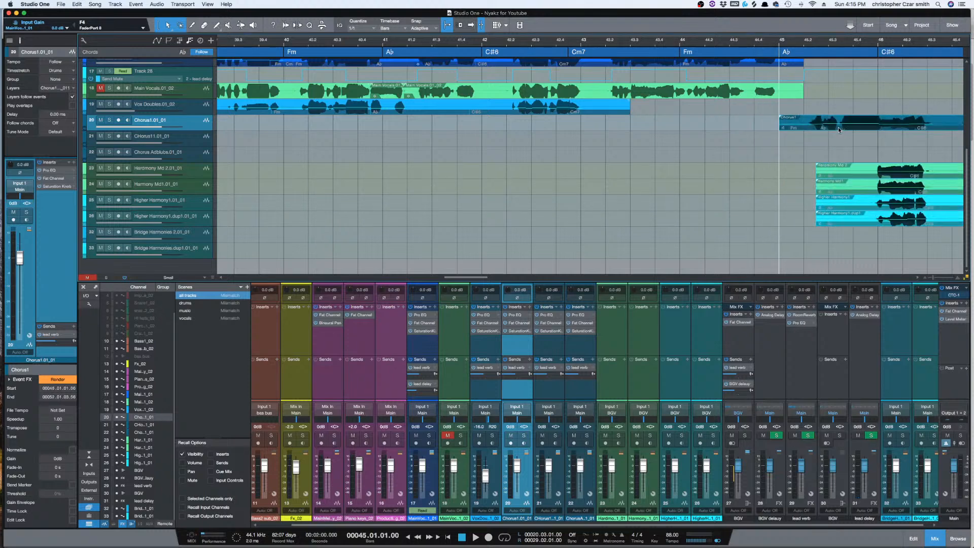
- Set the quantize grid to 1/4 and move the second-chorus vocal clips two beats earlier, with Chorus1 starting at 44.3
{"action": "left_click", "coordinate": [363, 27]}
{"action": "left_click", "coordinate": [395, 41]}
{"action": "key", "text": "ctrl+space"}
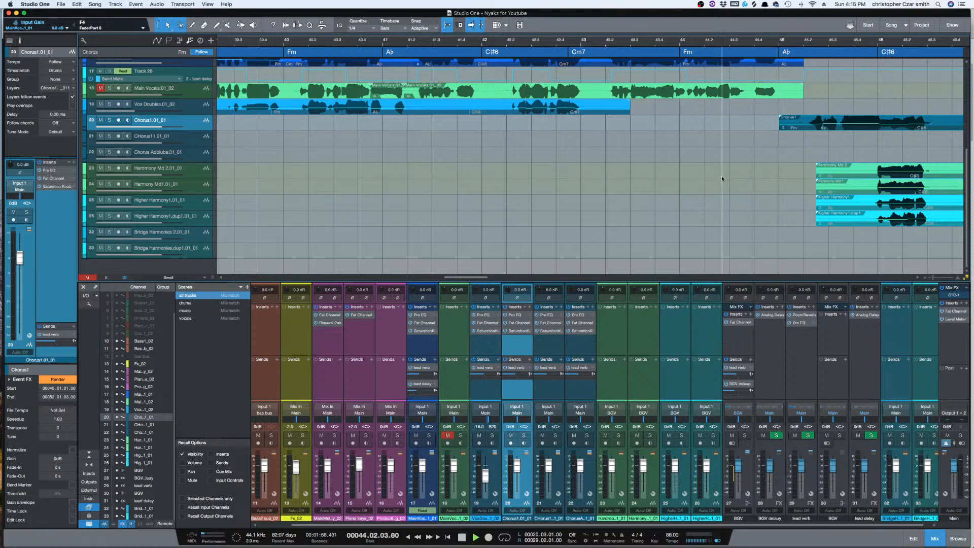
{"action": "key", "text": "w"}
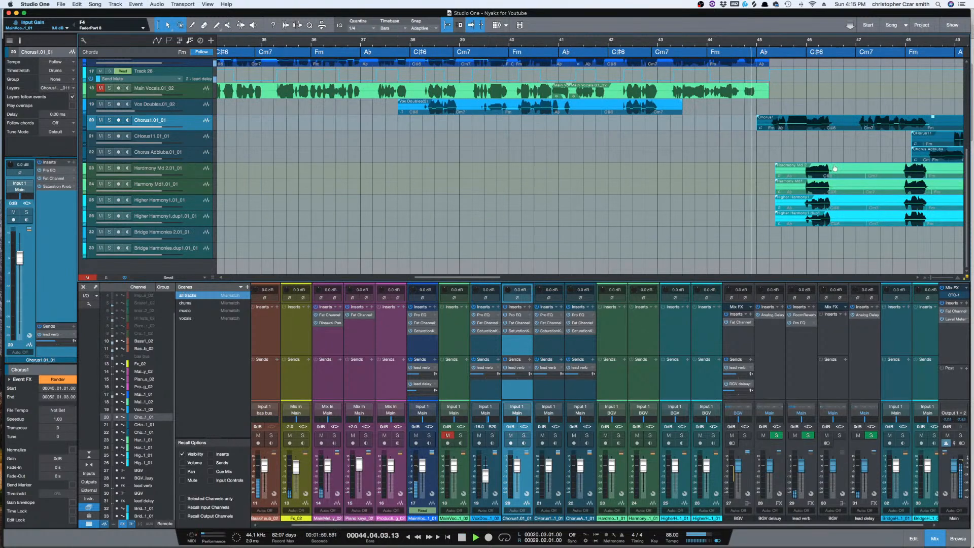
{"action": "left_click_drag", "start_coordinate": [853, 124], "coordinate": [830, 124]}
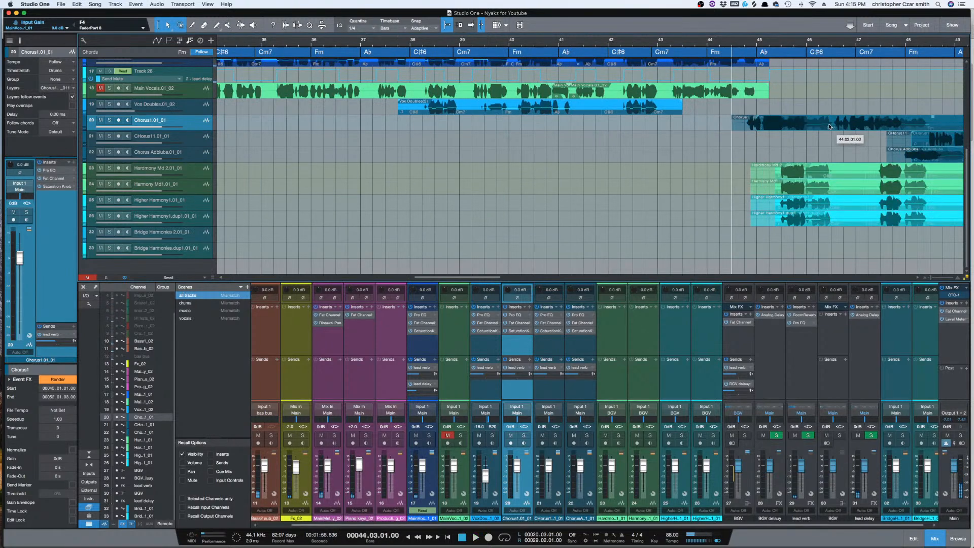
- Play the passage from the second verse into the second chorus to check the vocal clips starting at 44.3
{"action": "key", "text": "space"}
{"action": "key", "text": "space"}
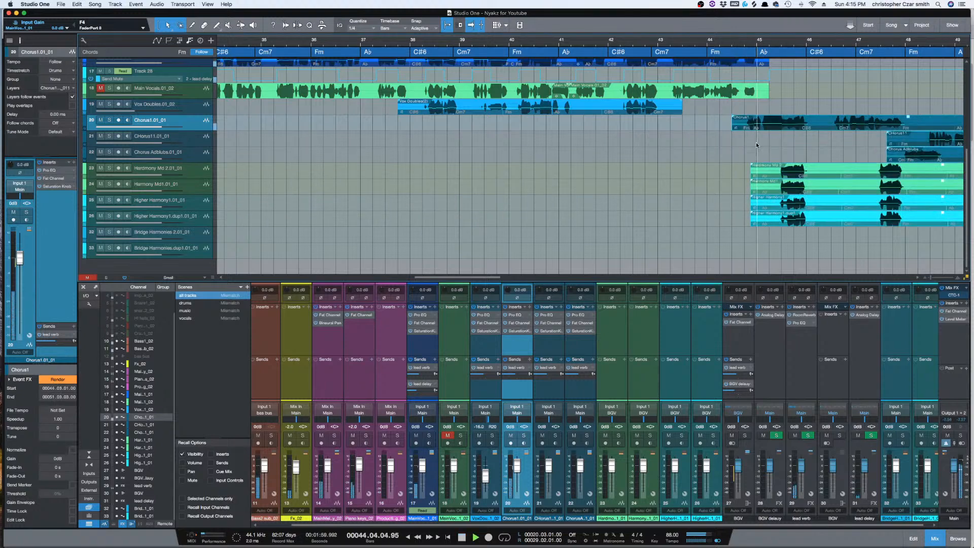
{"action": "key", "text": "e"}
{"action": "key", "text": "w"}
{"action": "key", "text": "w"}
{"action": "key", "text": "w"}
{"action": "key", "text": "w"}
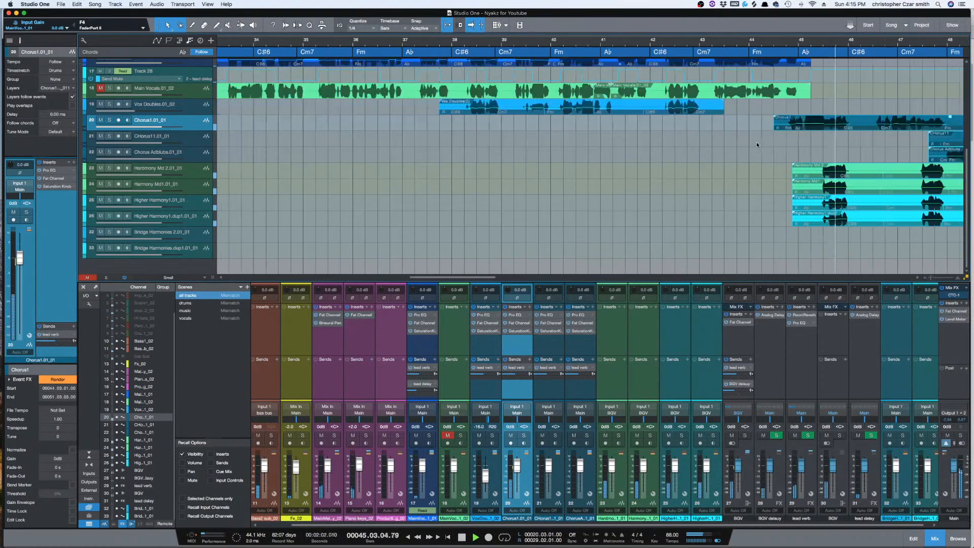
{"action": "left_click", "coordinate": [785, 136]}
{"action": "key", "text": "e"}
{"action": "key", "text": "e"}
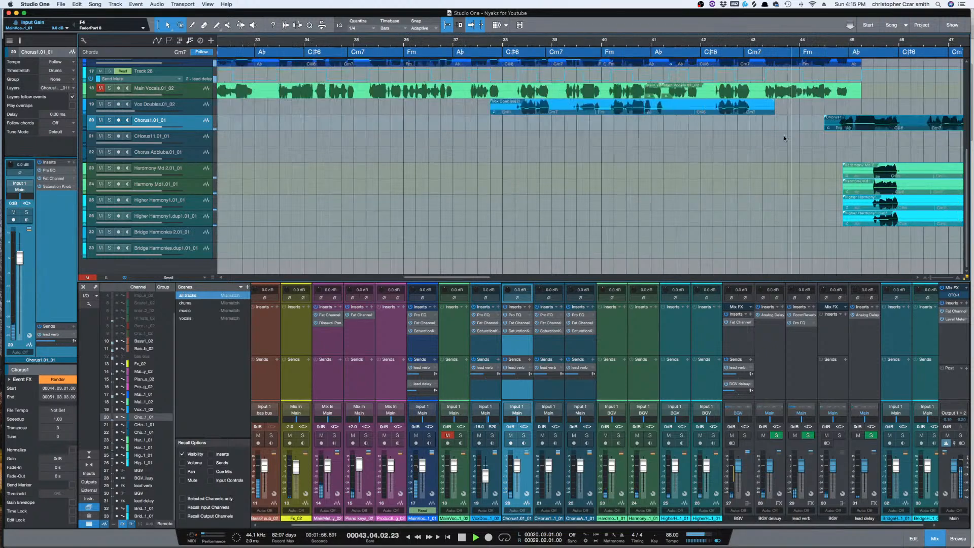
{"action": "scroll", "coordinate": [857, 224], "scroll_direction": "right", "scroll_amount": 6}
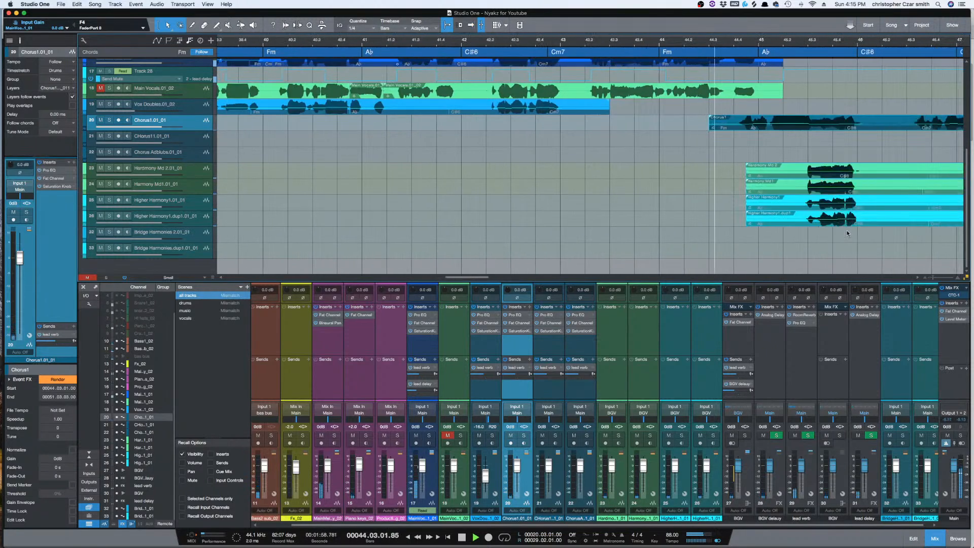
{"action": "key", "text": "space"}
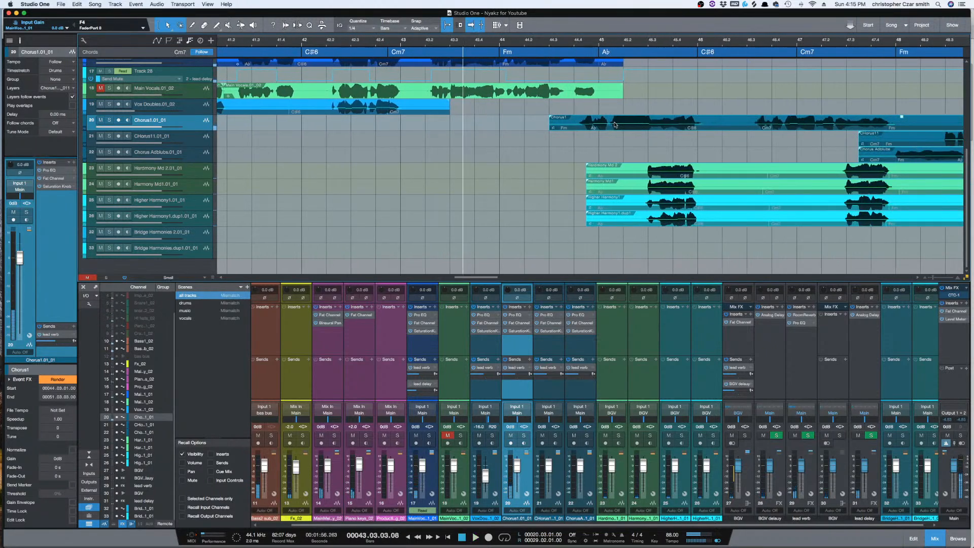
- Set the quantize grid to 1/8 and try shifting only the second-chorus Chorus1 clip to start at 44.3.3
{"action": "left_click", "coordinate": [358, 28]}
{"action": "left_click", "coordinate": [412, 41]}
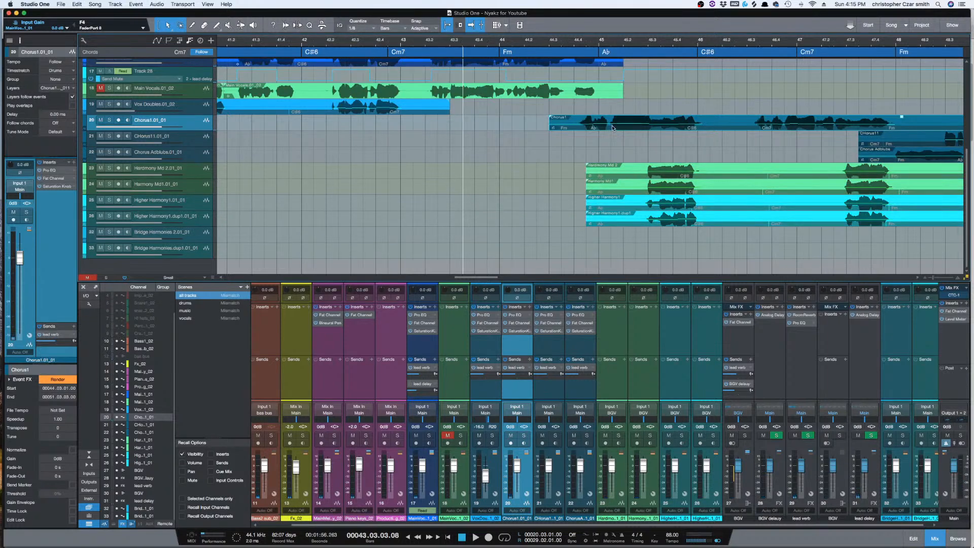
{"action": "left_click_drag", "start_coordinate": [612, 128], "coordinate": [625, 128]}
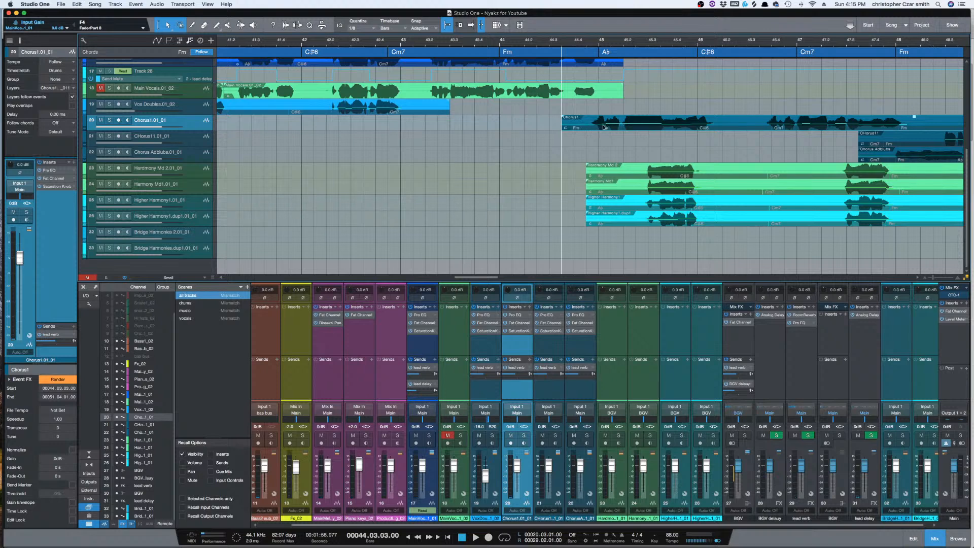
{"action": "key", "text": "super+z"}
- Select all the second-chorus vocal and harmony clips and move them an eighth note later so Chorus1 starts at 44.3.3
{"action": "key", "text": "w"}
{"action": "key", "text": "w"}
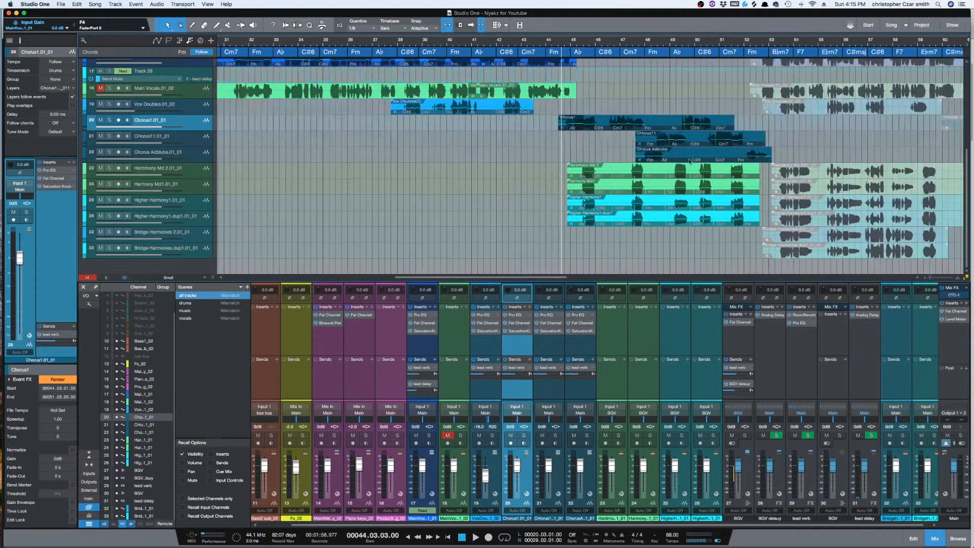
{"action": "left_click_drag", "start_coordinate": [552, 115], "coordinate": [773, 222]}
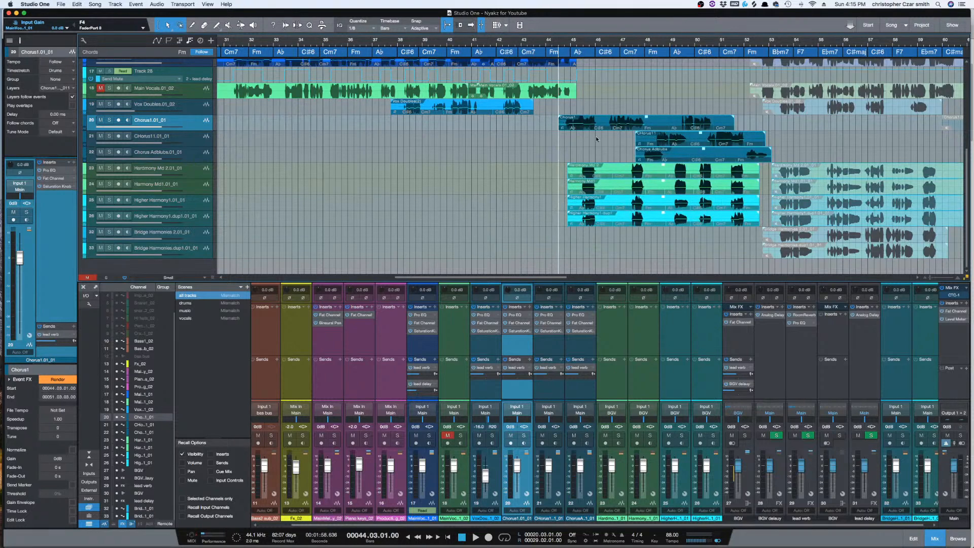
{"action": "key", "text": "e"}
{"action": "key", "text": "e"}
{"action": "left_click_drag", "start_coordinate": [602, 126], "coordinate": [614, 128]}
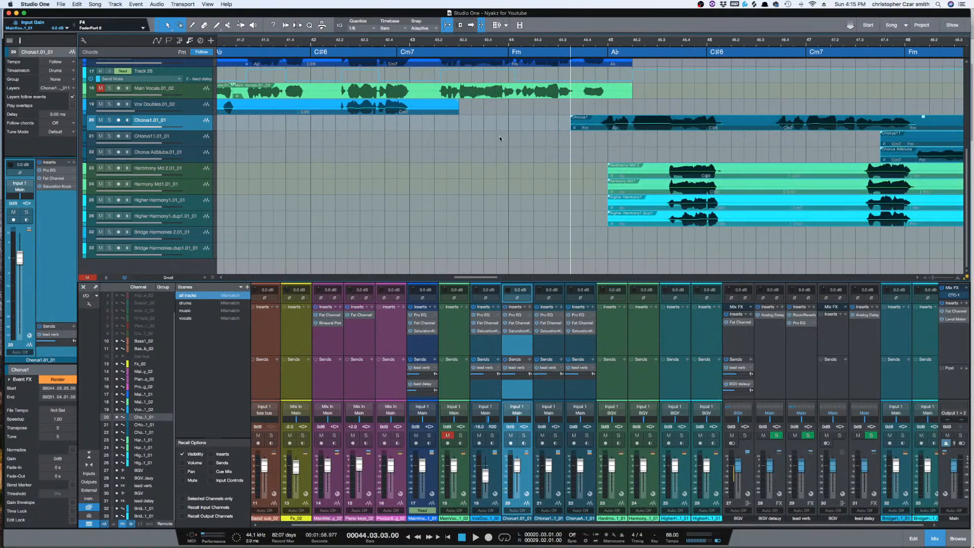
- Play from the second chorus into the bridge to check the timing of the shifted vocal clips
{"action": "key", "text": "space"}
{"action": "key", "text": "w"}
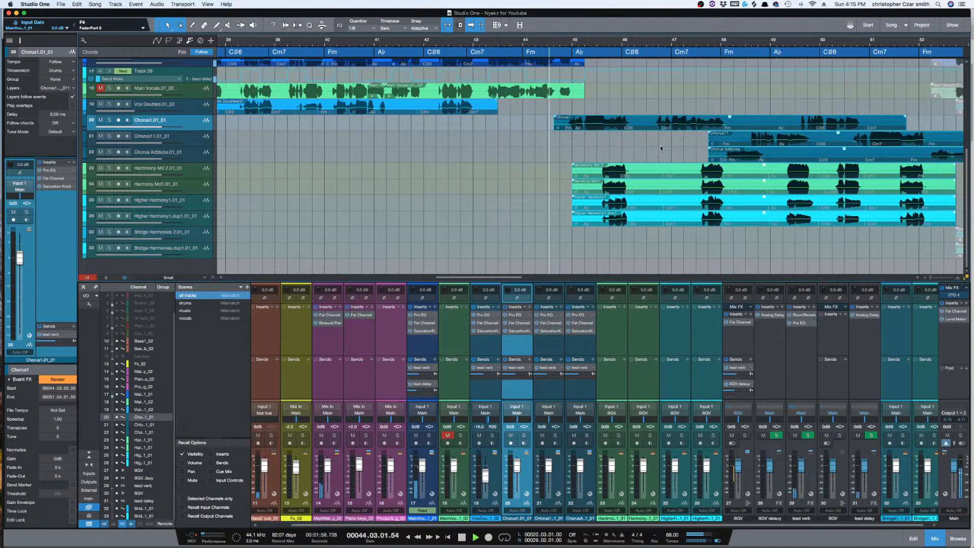
{"action": "key", "text": "w"}
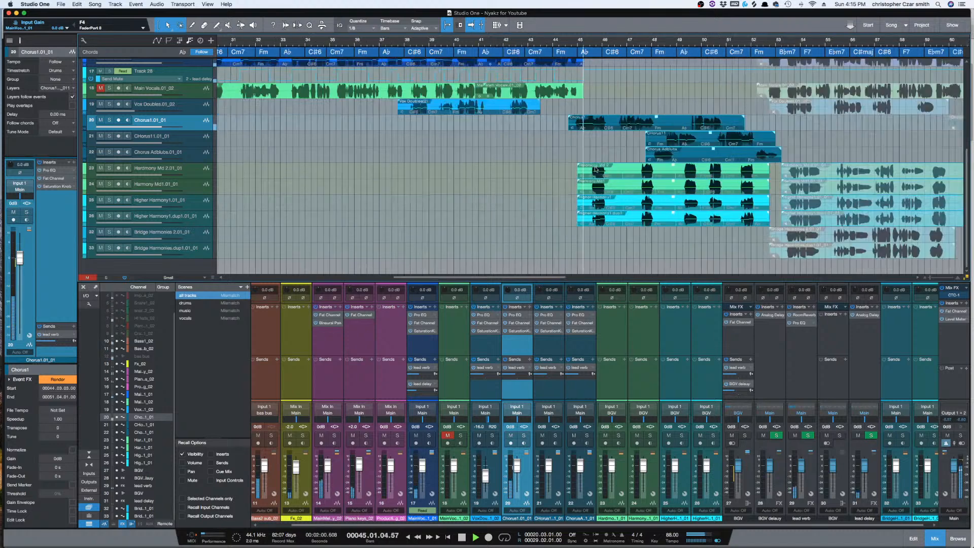
{"action": "key", "text": "w"}
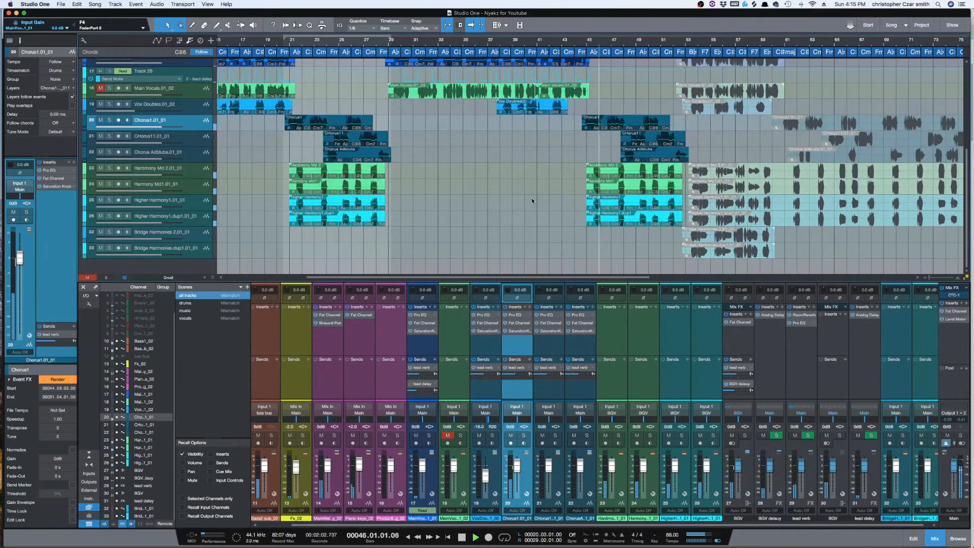
{"action": "key", "text": "w"}
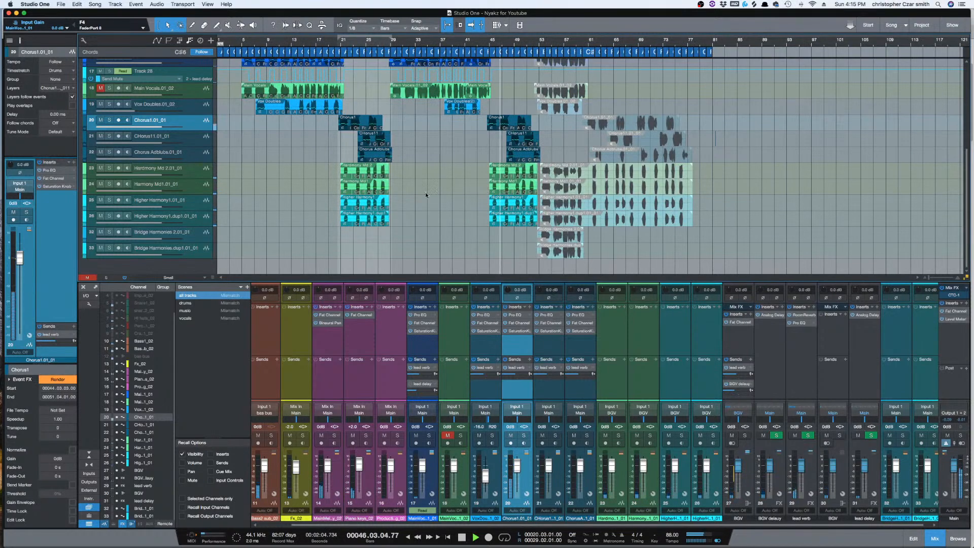
{"action": "key", "text": "e"}
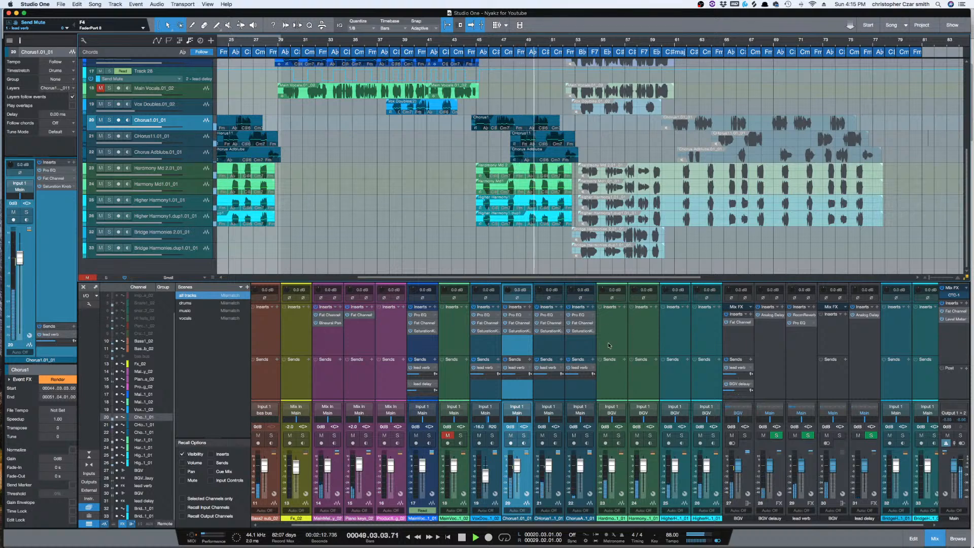
{"action": "key", "text": "e"}
{"action": "key", "text": "w"}
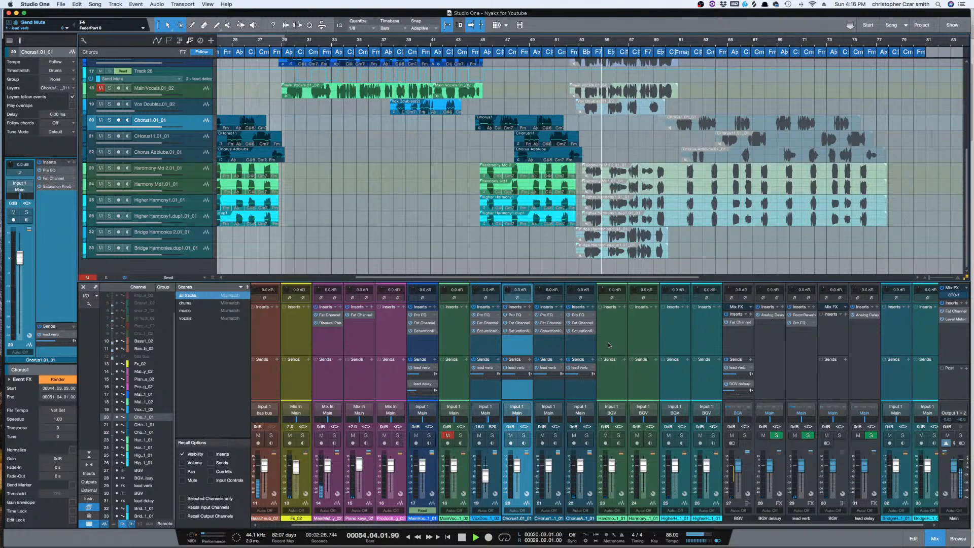
{"action": "key", "text": "space"}
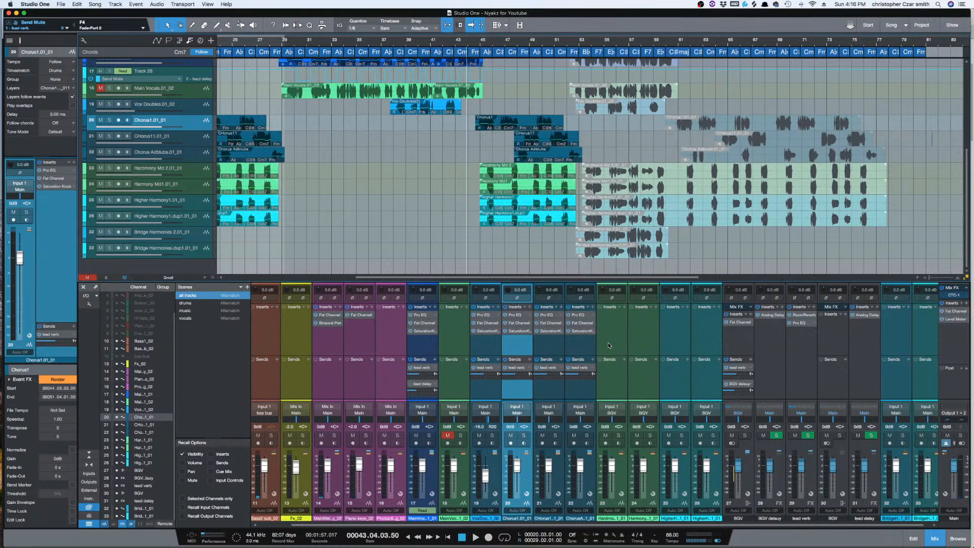
- Return to the start of the song and play the first verse with the vocal tracks in view
{"action": "key", "text": "Home"}
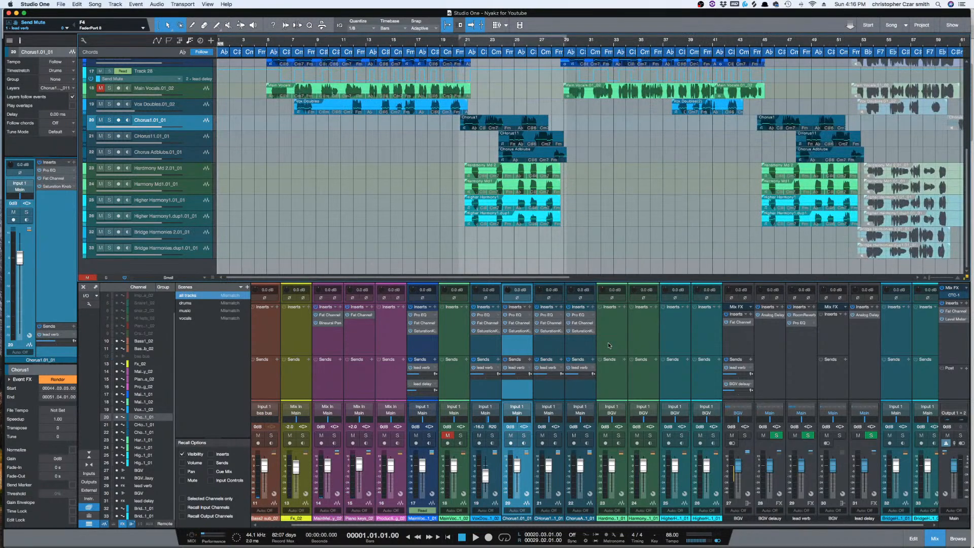
{"action": "scroll", "coordinate": [428, 152], "scroll_direction": "up", "scroll_amount": 5}
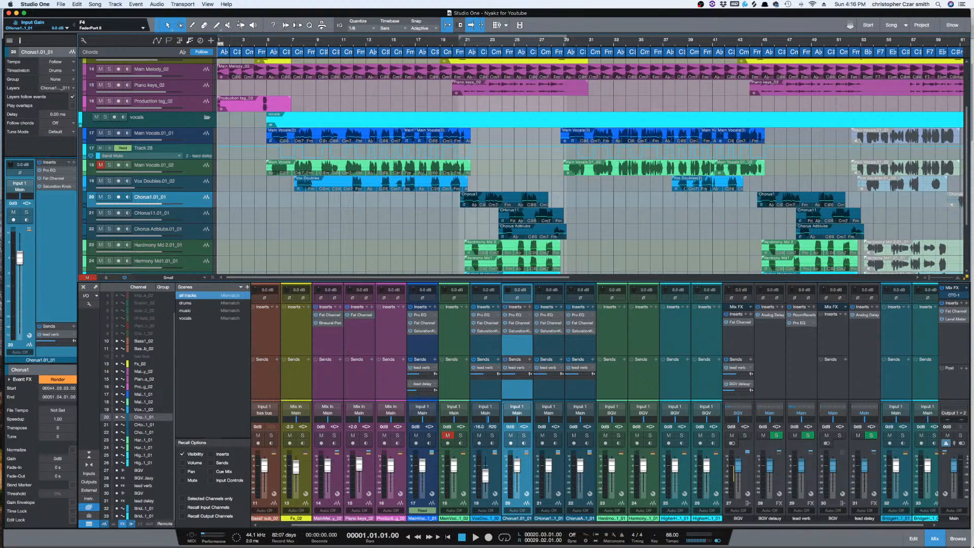
{"action": "key", "text": "space"}
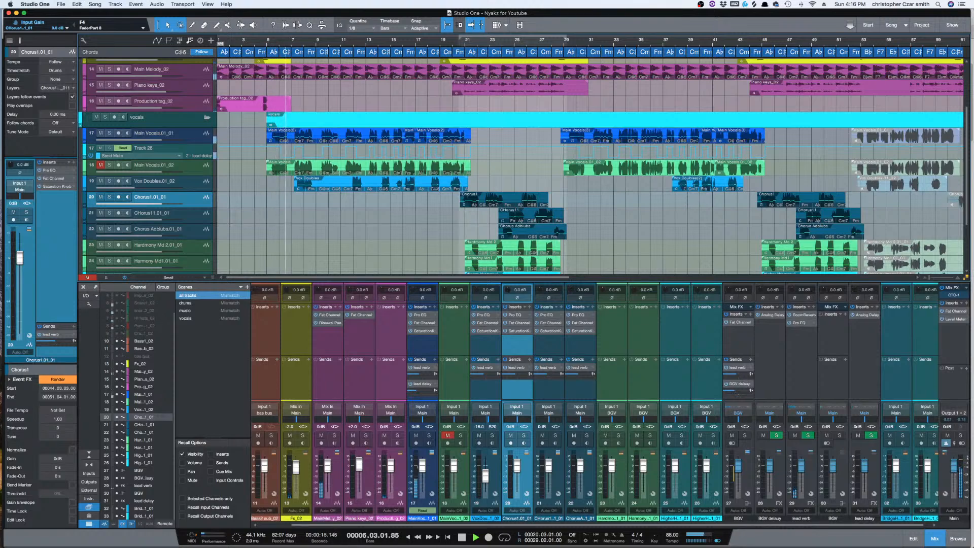
{"action": "key", "text": "e"}
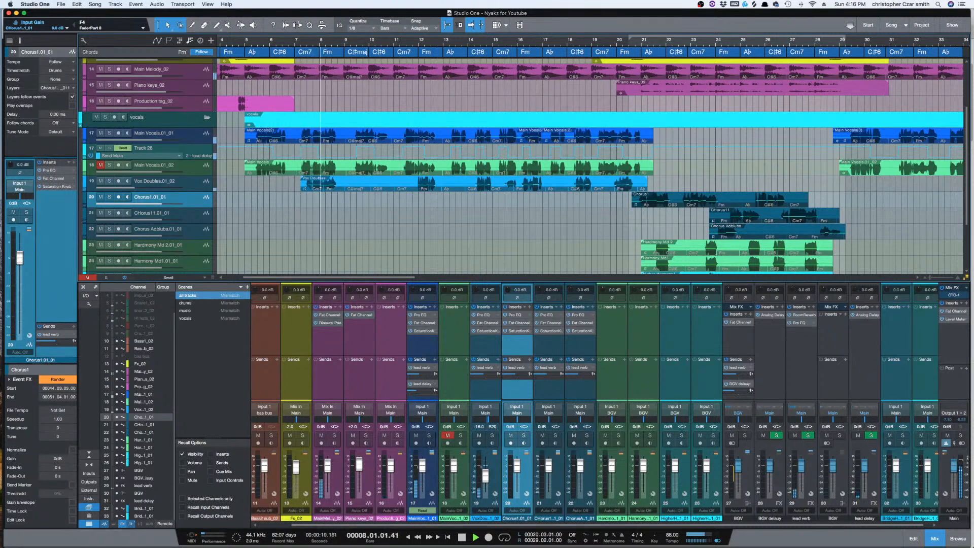
- Adjust the compressor gain in the Main Vocals Fat Channel and lower the Vox Doubles fader to -19.8 dB
{"action": "left_click", "coordinate": [426, 322]}
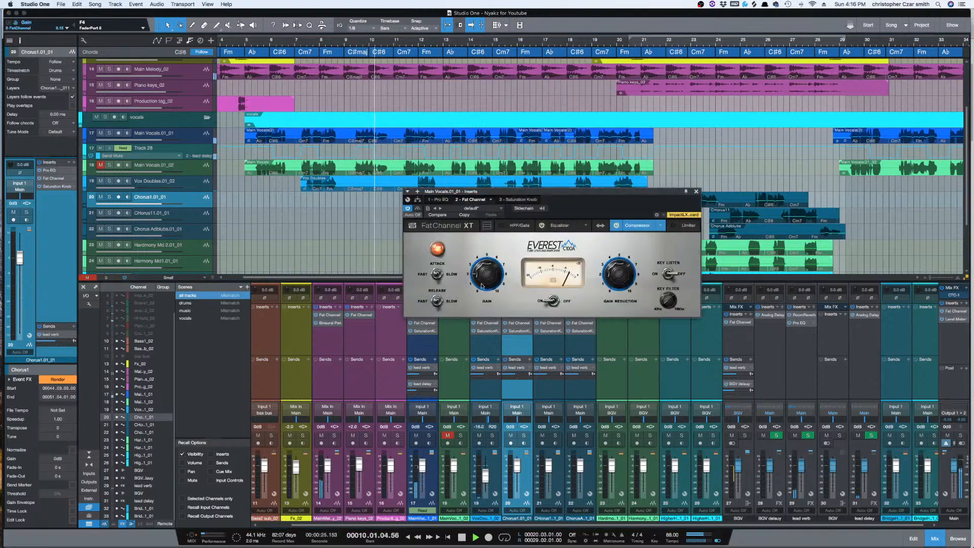
{"action": "left_click", "coordinate": [697, 191]}
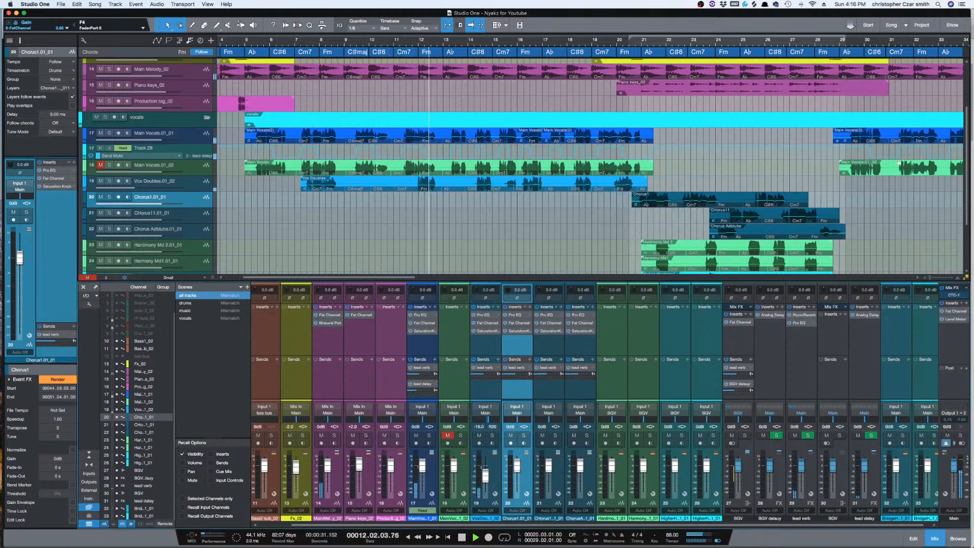
{"action": "left_click", "coordinate": [956, 312]}
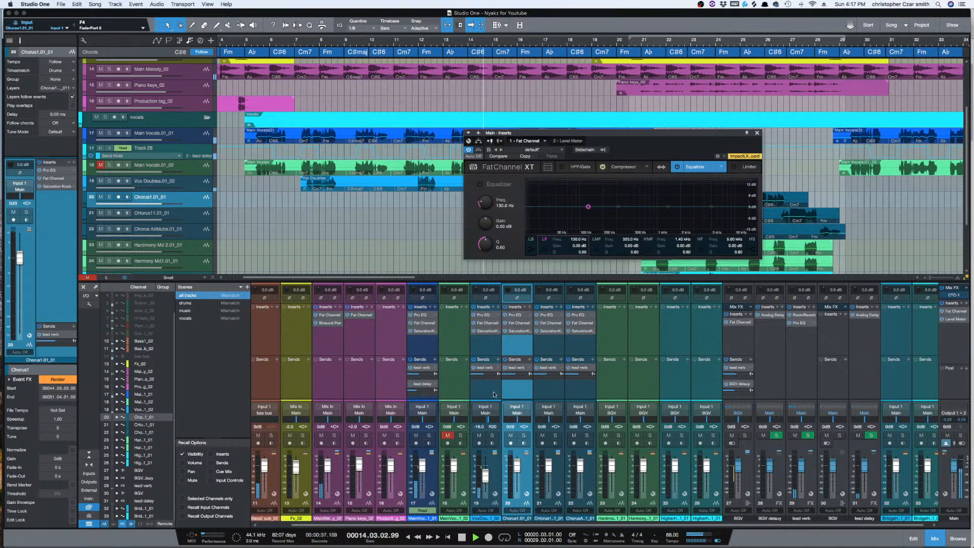
{"action": "left_click", "coordinate": [496, 491]}
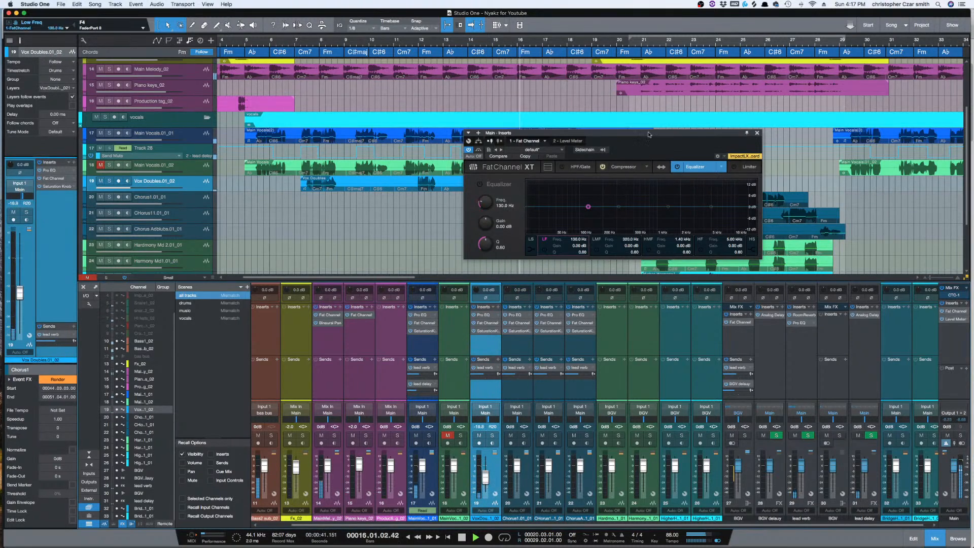
- Compare the Main output's Brit Comp bypassed and engaged, and set its make-up gain to 2.40 dB
{"action": "left_click", "coordinate": [625, 167]}
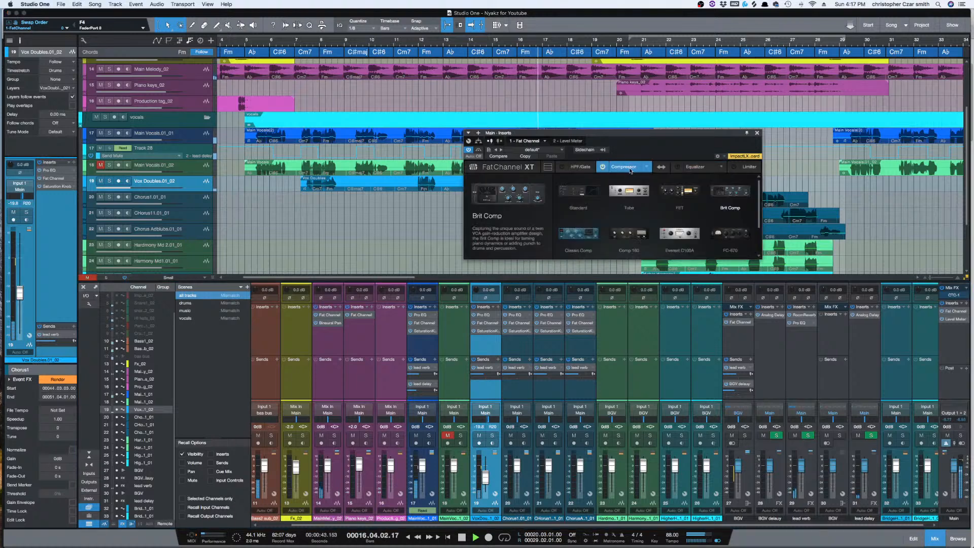
{"action": "left_click", "coordinate": [631, 169]}
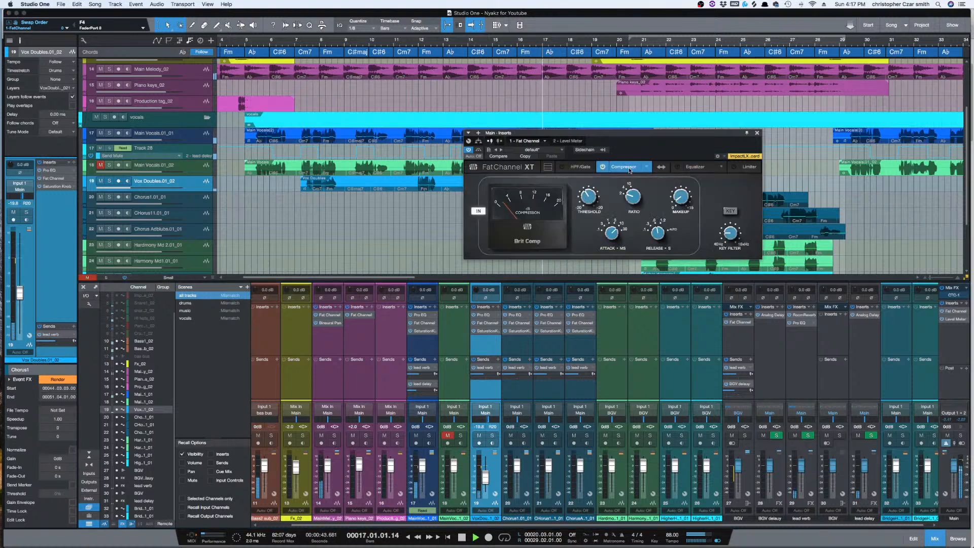
{"action": "left_click", "coordinate": [479, 212]}
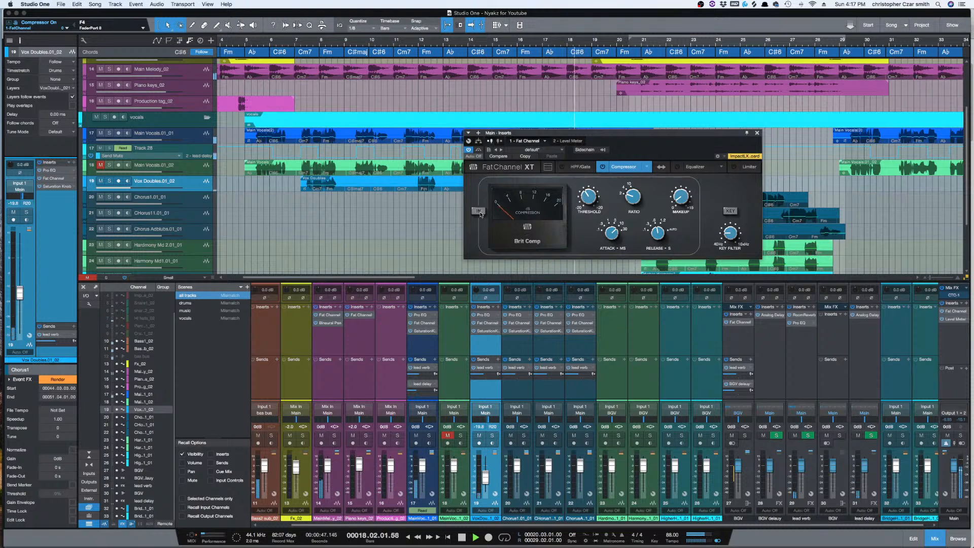
{"action": "left_click", "coordinate": [479, 212]}
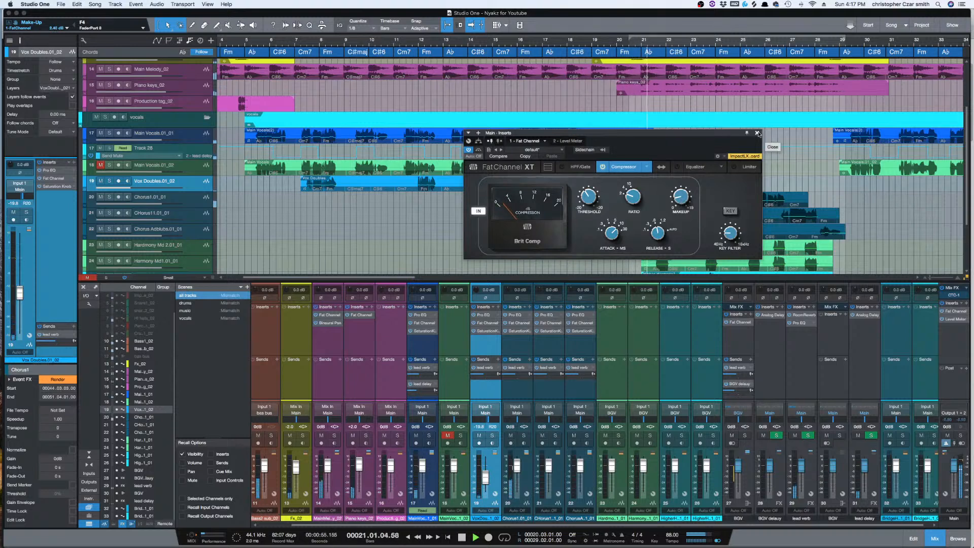
{"action": "left_click", "coordinate": [757, 133]}
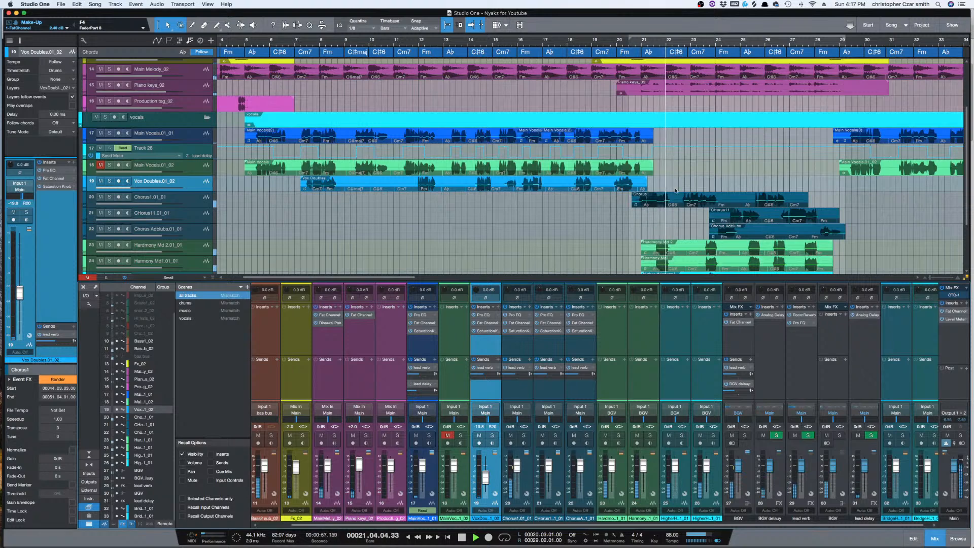
- Review the console channels from the basses to the bridge harmonies while the first chorus and second verse play
{"action": "left_click_drag", "start_coordinate": [487, 522], "coordinate": [513, 537]}
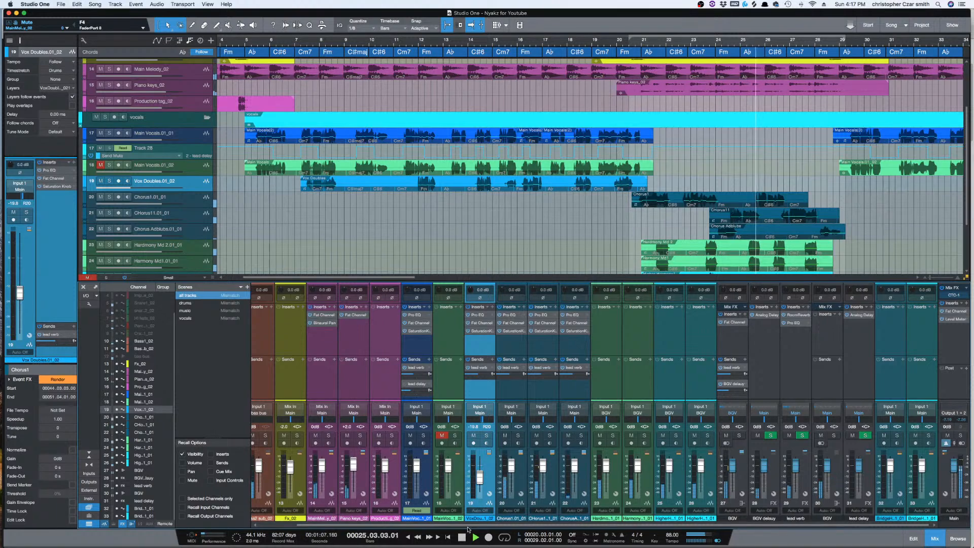
{"action": "left_click_drag", "start_coordinate": [337, 528], "coordinate": [256, 525]}
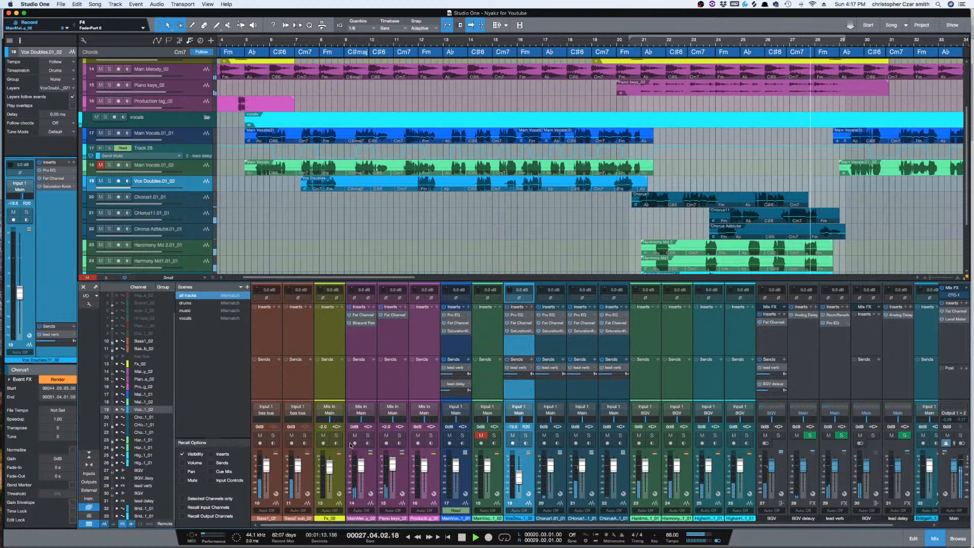
{"action": "mouse_move", "coordinate": [455, 541]}
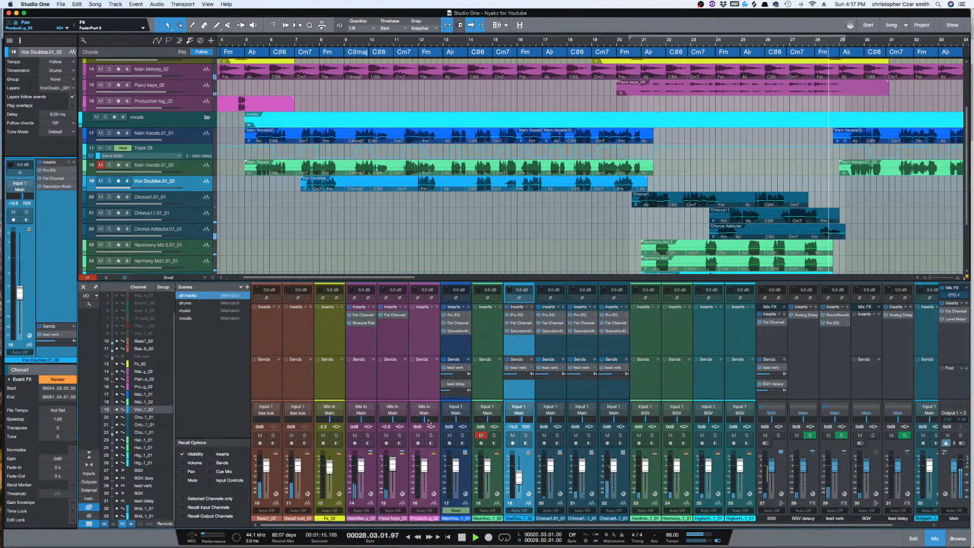
{"action": "left_click_drag", "start_coordinate": [440, 526], "coordinate": [524, 534]}
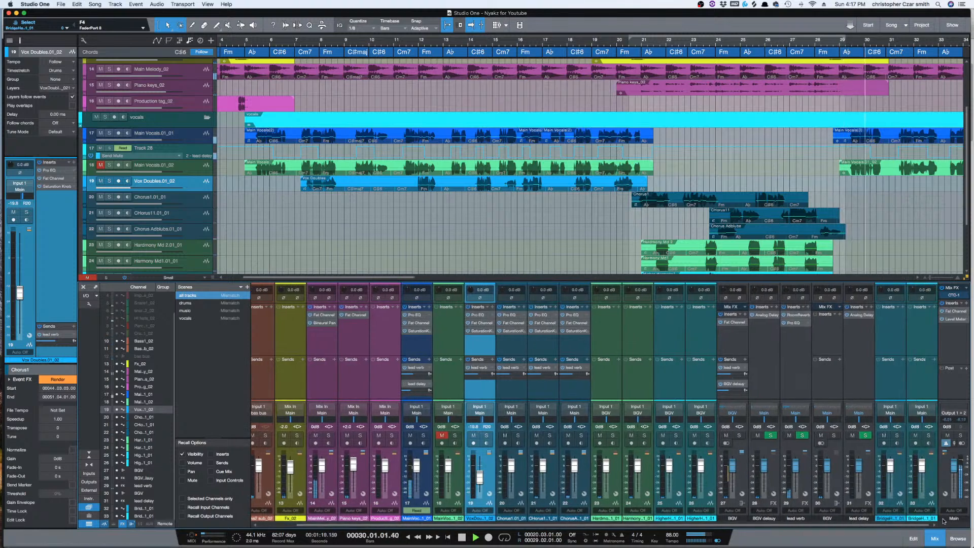
{"action": "left_click_drag", "start_coordinate": [863, 527], "coordinate": [639, 526]}
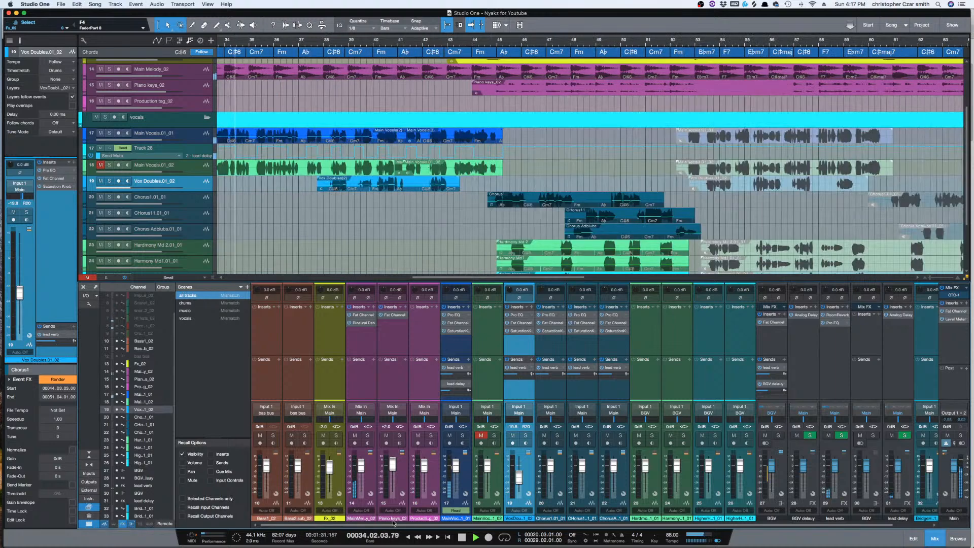
{"action": "left_click", "coordinate": [299, 415]}
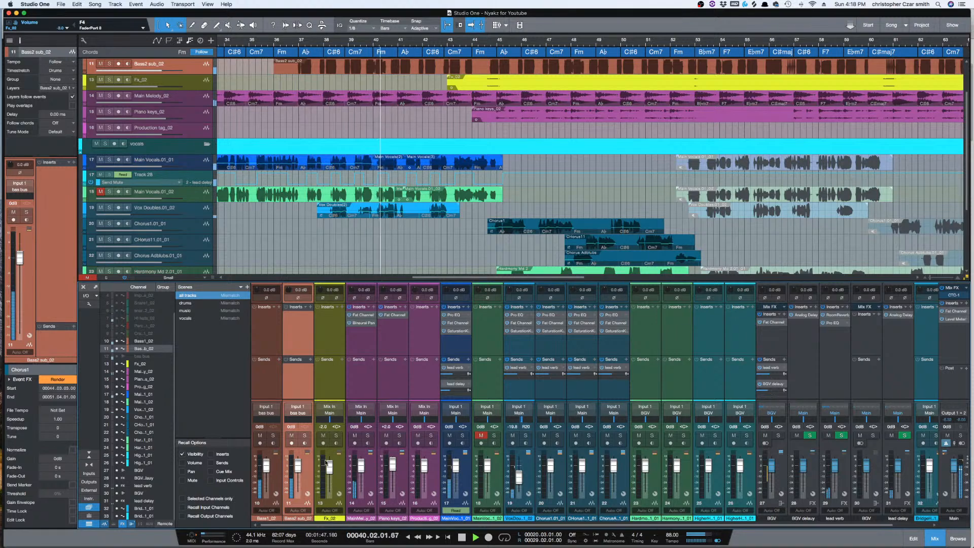
- Recall the all tracks scene and review the full console, including the drum channels, while the second chorus plays
{"action": "left_click", "coordinate": [189, 299]}
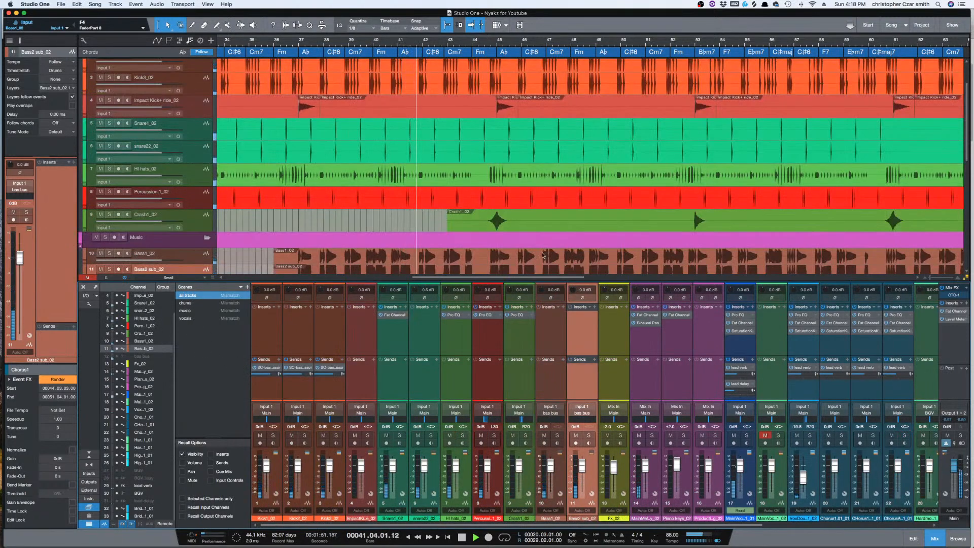
{"action": "left_click_drag", "start_coordinate": [434, 527], "coordinate": [629, 532]}
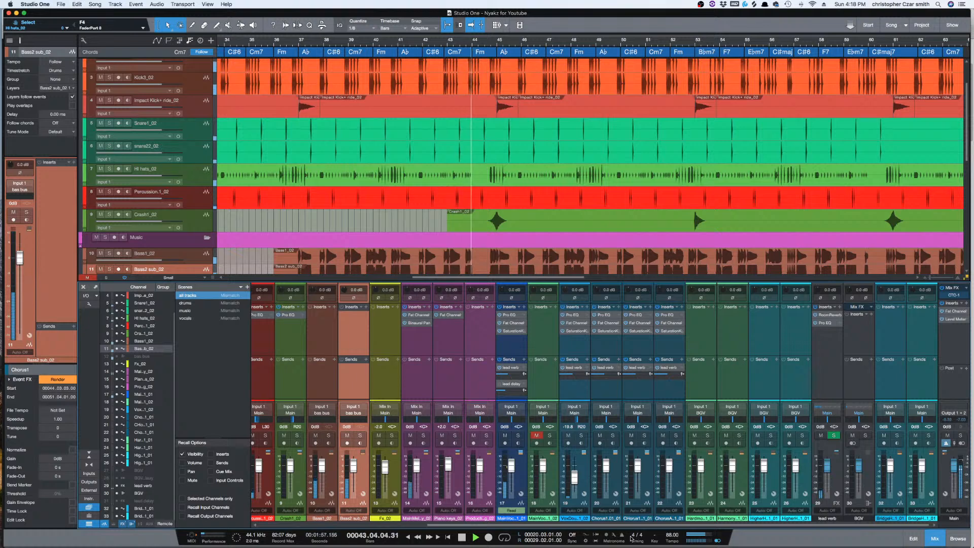
{"action": "left_click_drag", "start_coordinate": [629, 526], "coordinate": [368, 522]}
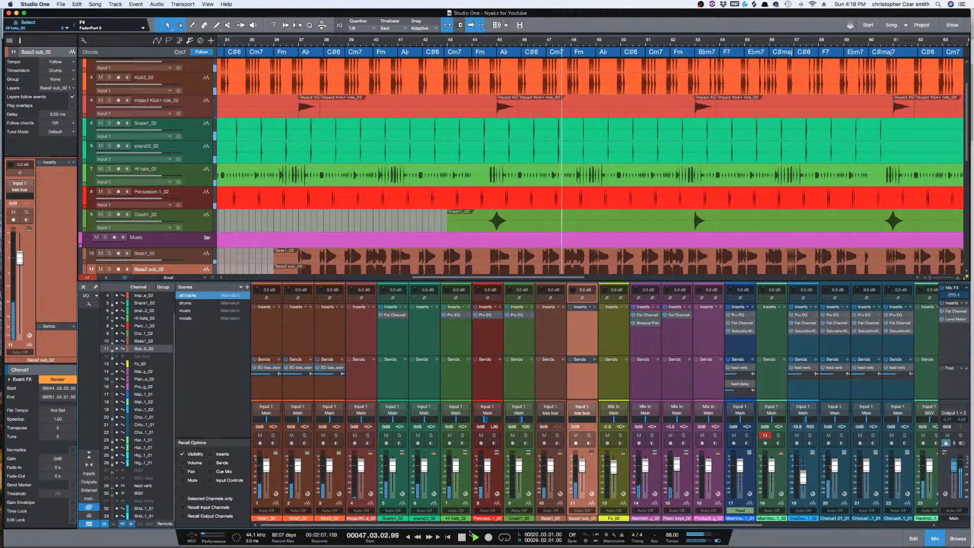
{"action": "left_click_drag", "start_coordinate": [464, 529], "coordinate": [703, 535]}
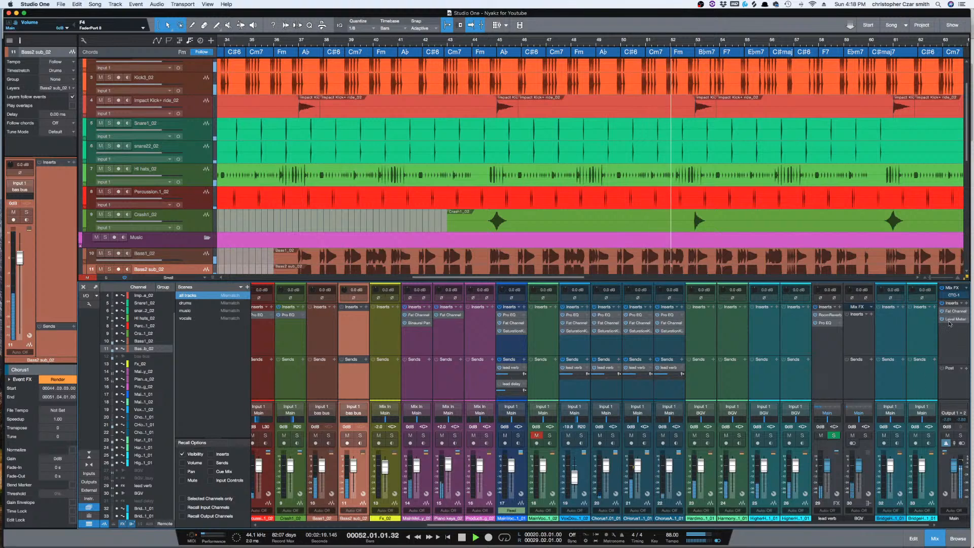
{"action": "left_click", "coordinate": [77, 4]}
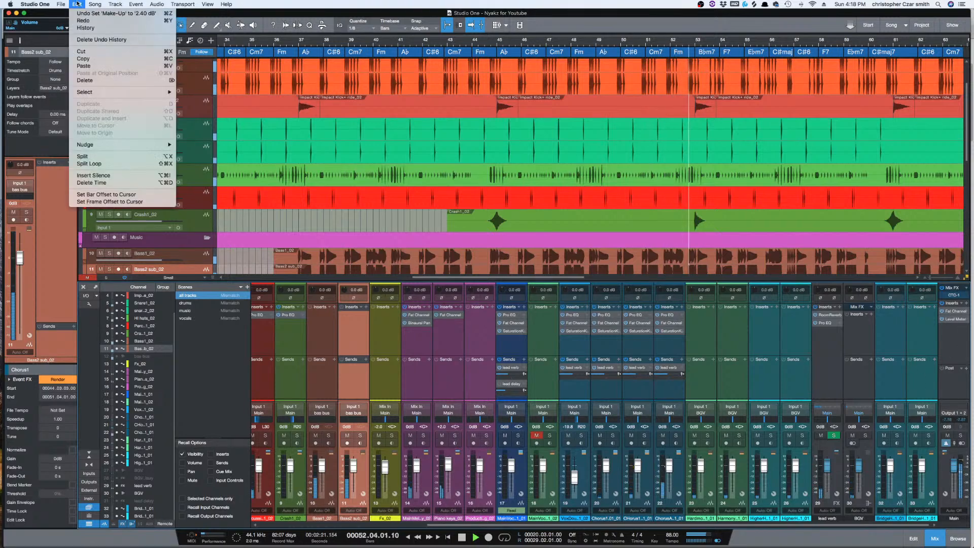
{"action": "left_click", "coordinate": [77, 4]}
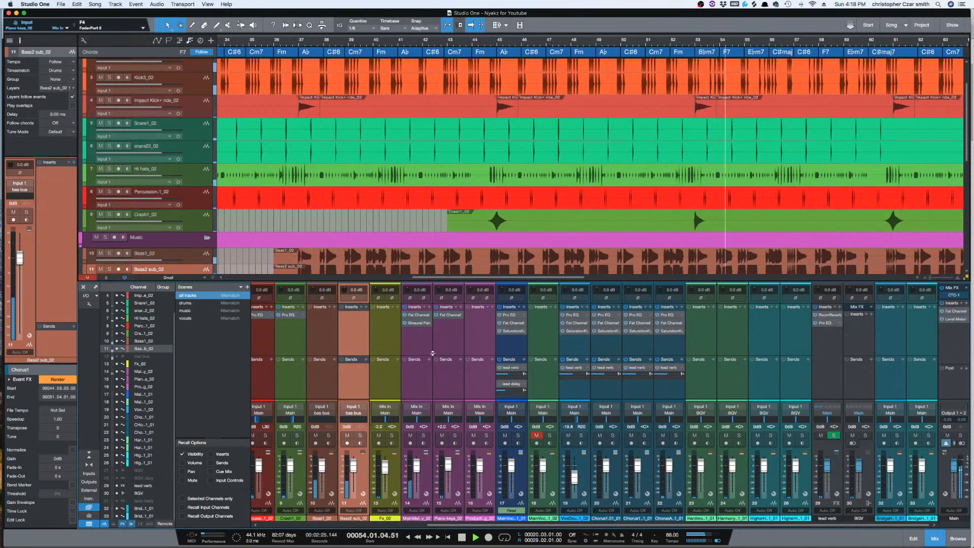
- Stop playback and check the all tracks console from the kicks to the bridge harmonies for missing bus channels
{"action": "key", "text": "space"}
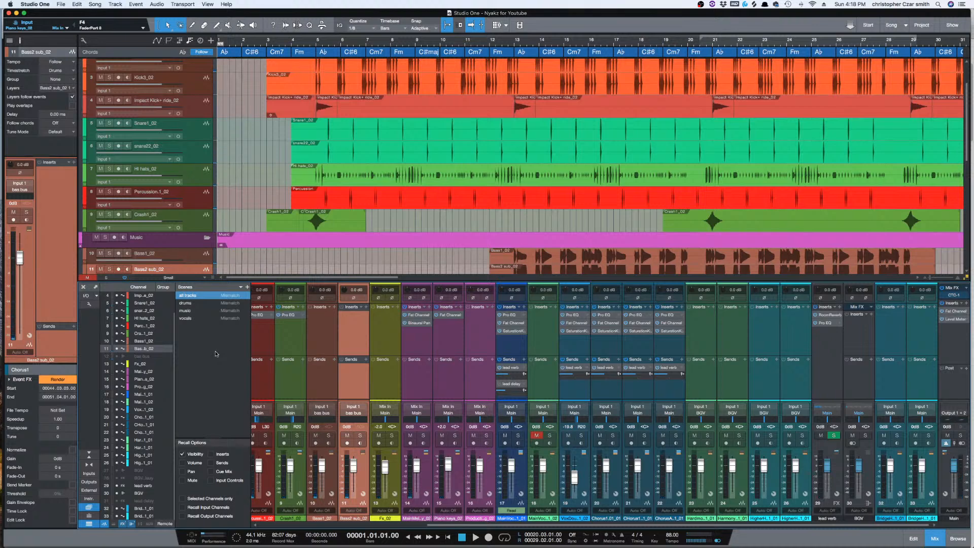
{"action": "left_click", "coordinate": [208, 324]}
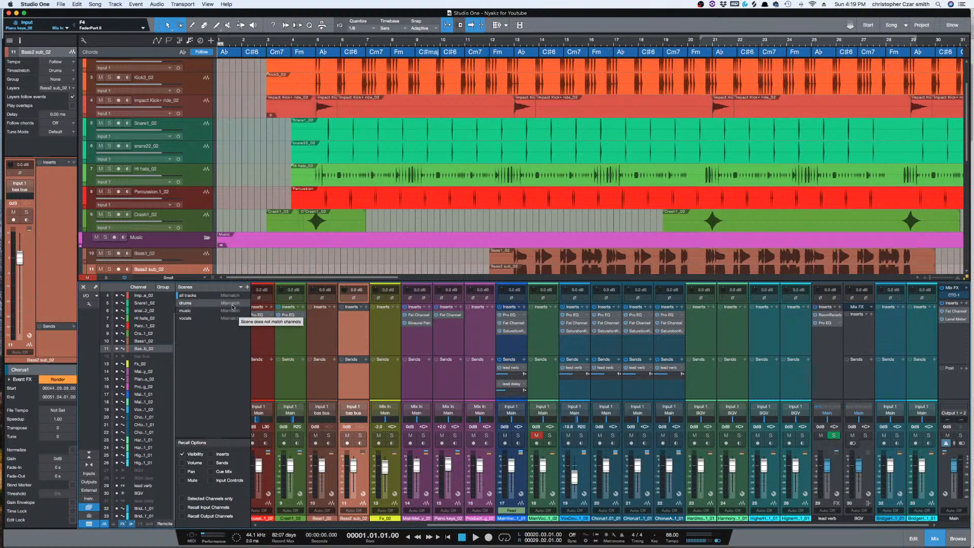
{"action": "left_click", "coordinate": [231, 297]}
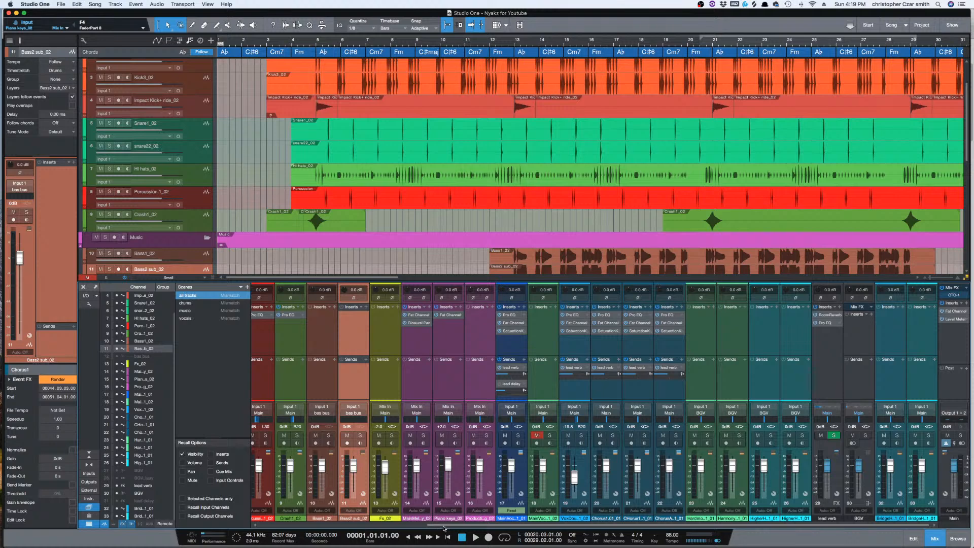
{"action": "left_click_drag", "start_coordinate": [444, 527], "coordinate": [367, 529]}
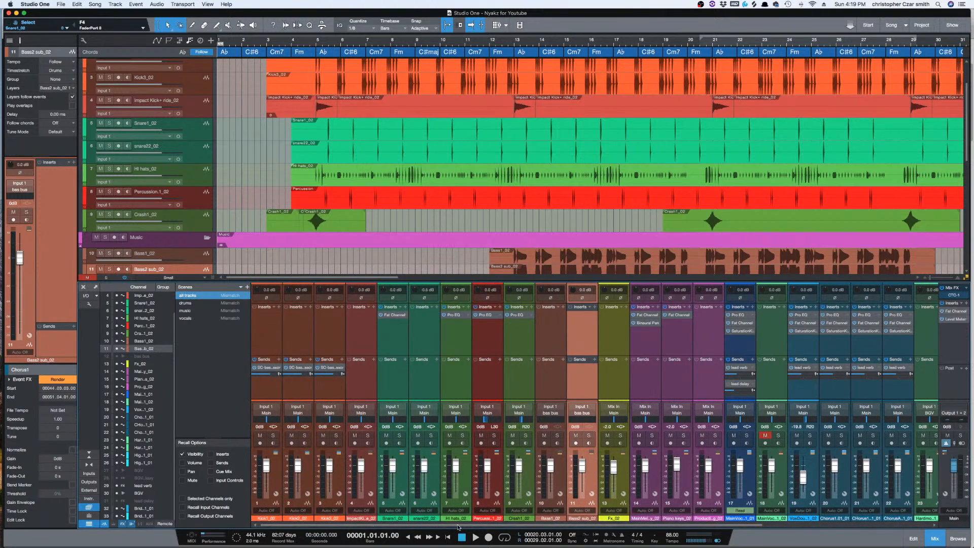
{"action": "left_click_drag", "start_coordinate": [458, 528], "coordinate": [477, 529]}
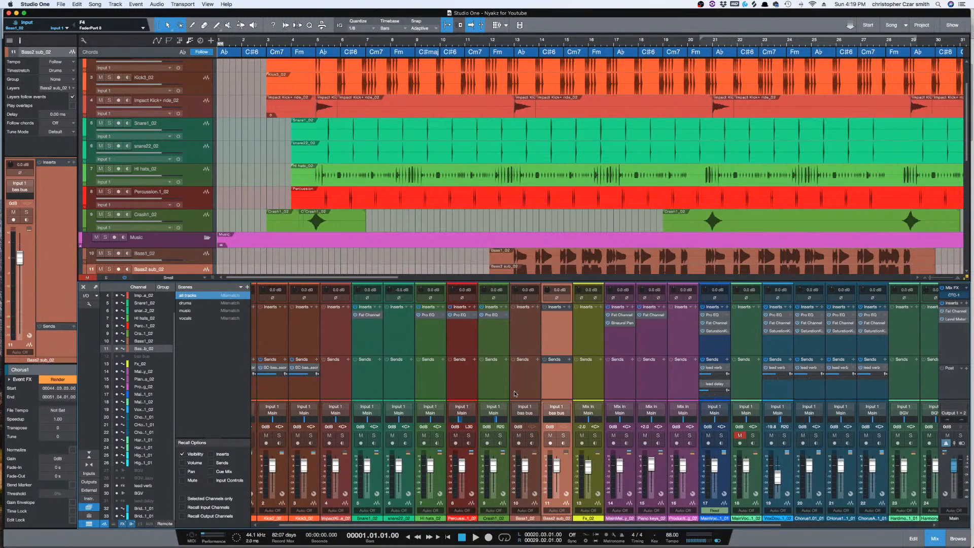
{"action": "left_click", "coordinate": [526, 385]}
{"action": "left_click", "coordinate": [558, 381]}
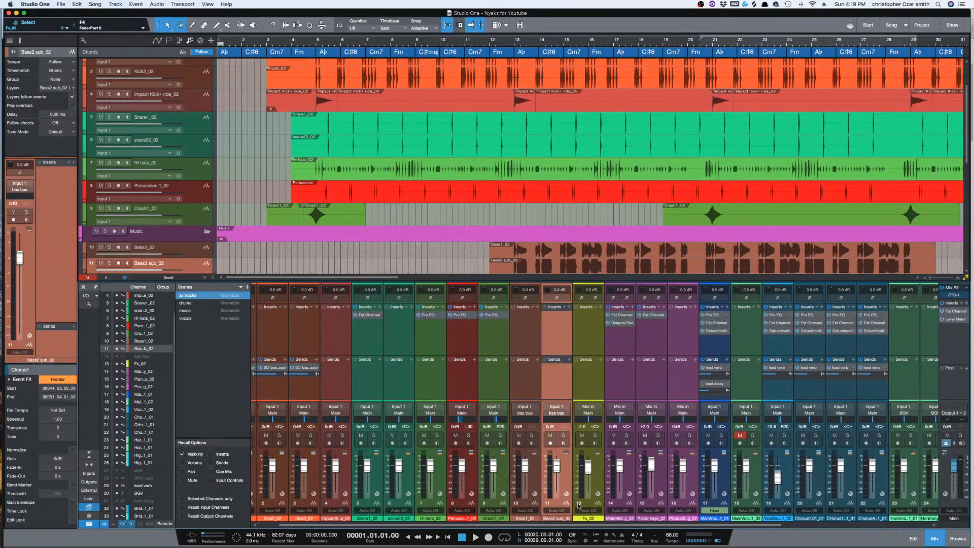
{"action": "left_click_drag", "start_coordinate": [590, 526], "coordinate": [833, 534]}
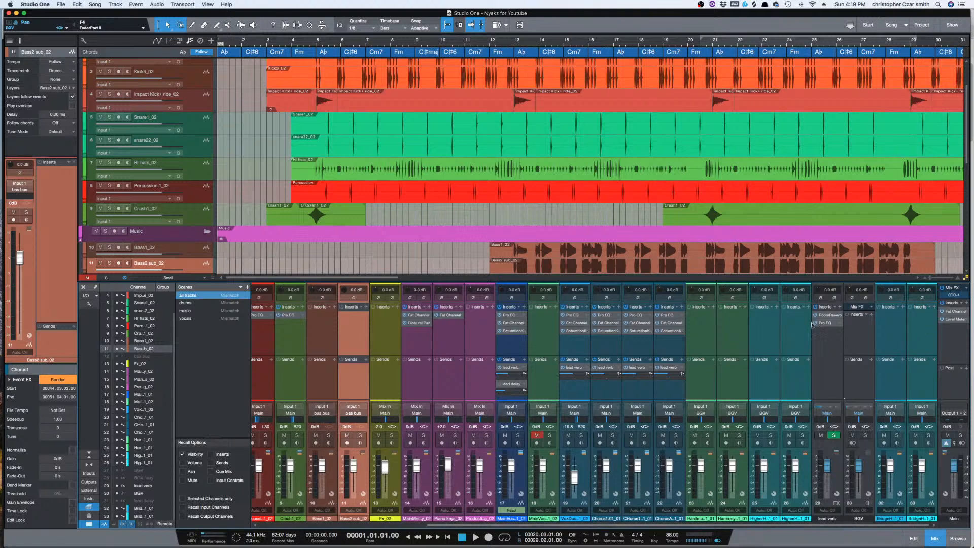
- Recall the vocals and music scenes to check their channels, and return to the all tracks scene
{"action": "left_click", "coordinate": [187, 318]}
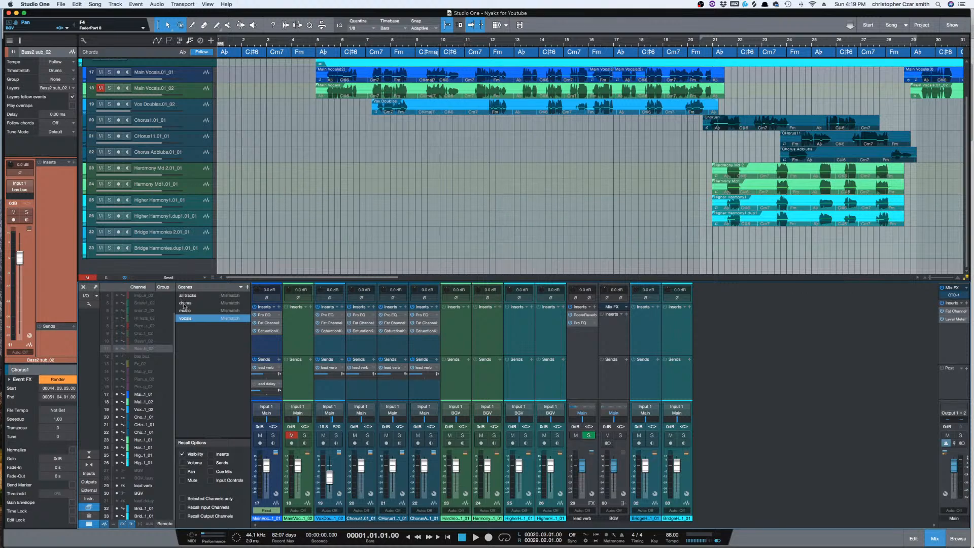
{"action": "left_click", "coordinate": [187, 311]}
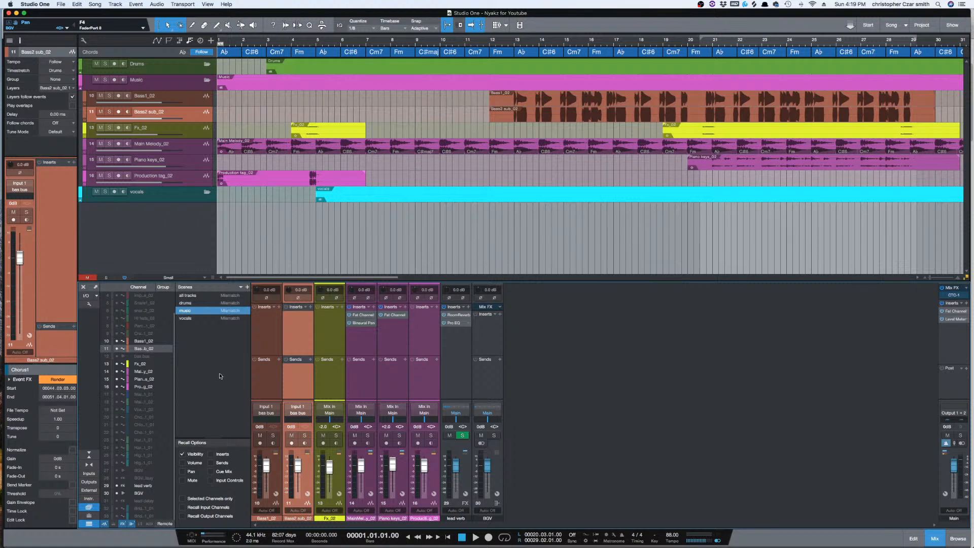
{"action": "left_click", "coordinate": [189, 296]}
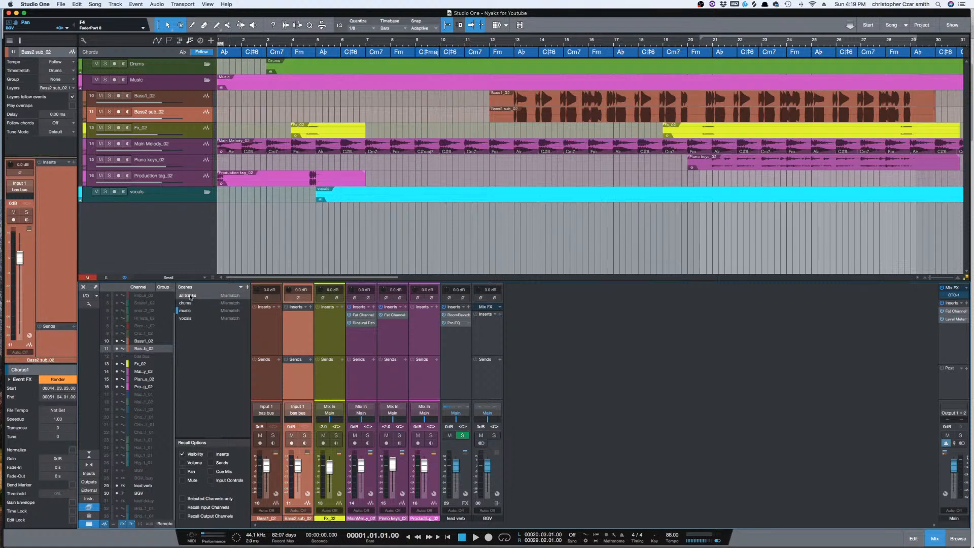
{"action": "left_click", "coordinate": [191, 296]}
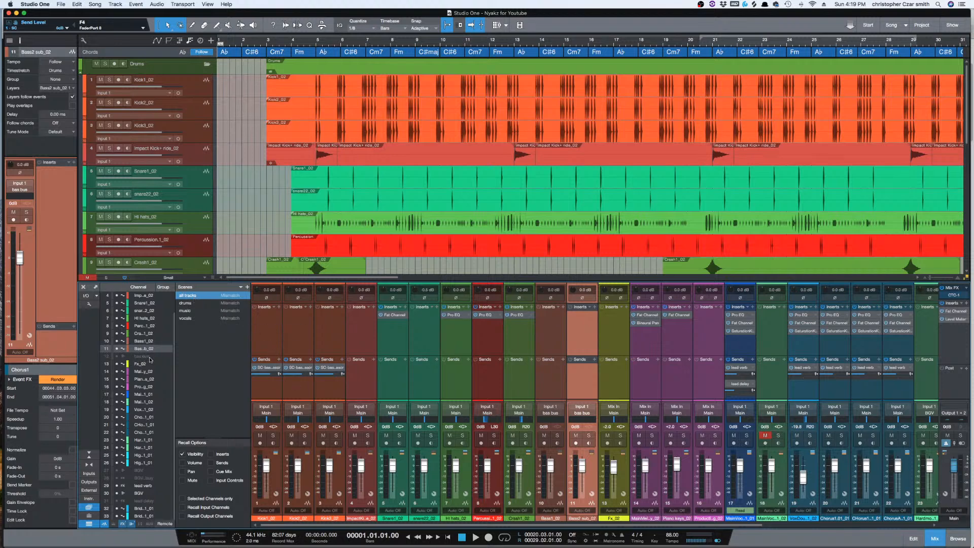
- Show the hidden bas bus channel in the console and lower its fader to -4.0 dB
{"action": "left_click", "coordinate": [116, 356]}
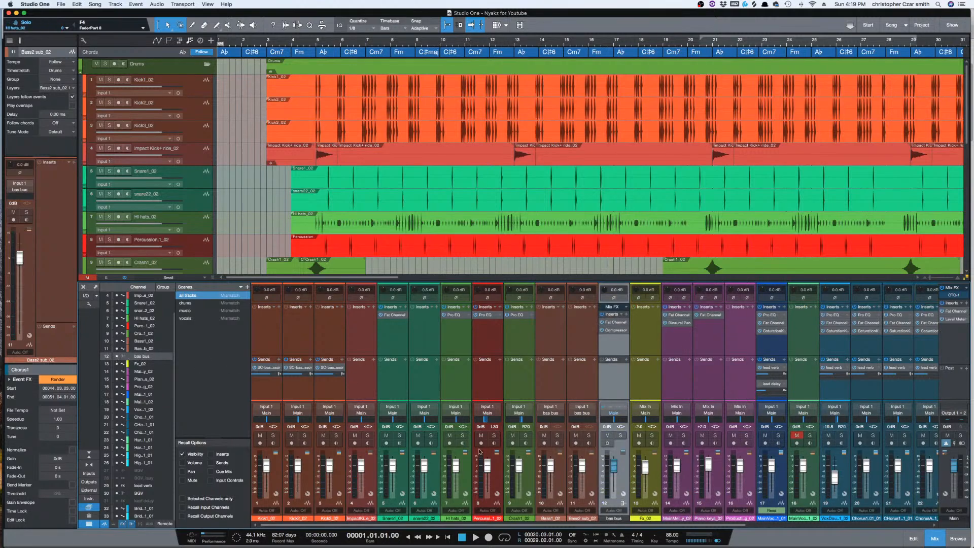
{"action": "scroll", "coordinate": [578, 530], "scroll_direction": "right", "scroll_amount": 3}
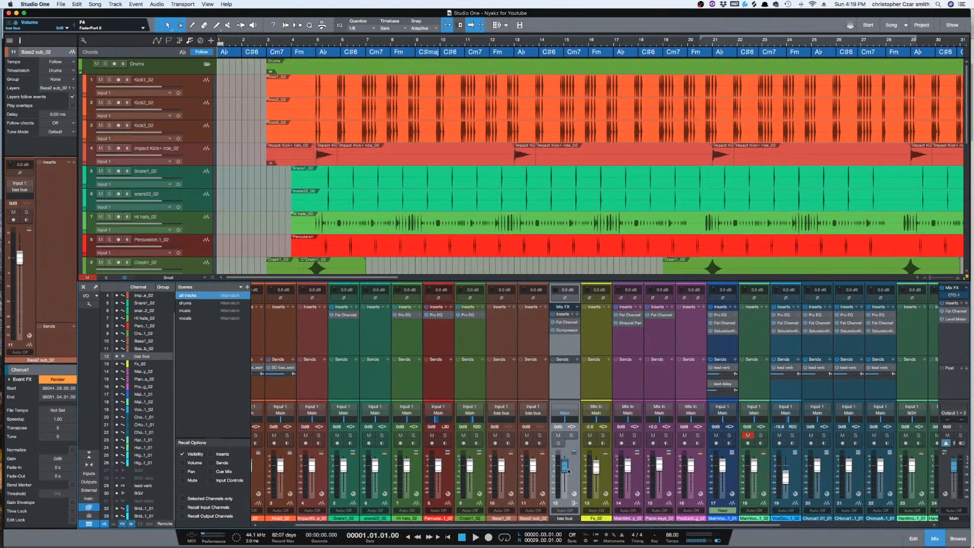
{"action": "left_click_drag", "start_coordinate": [566, 470], "coordinate": [567, 473]}
- Show the hidden BGV bus, BGV delay and lead delay channels in the console
{"action": "left_click_drag", "start_coordinate": [720, 525], "coordinate": [884, 528]}
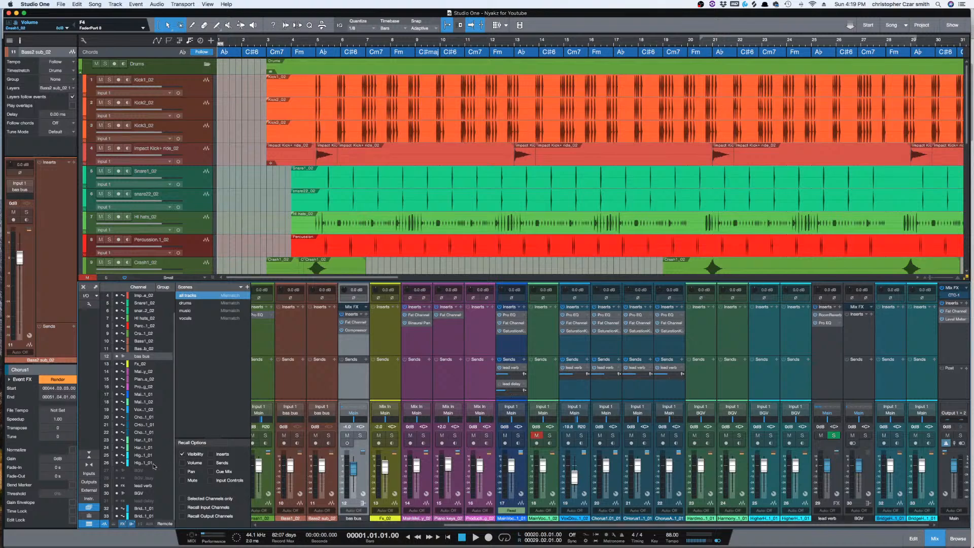
{"action": "left_click", "coordinate": [117, 471]}
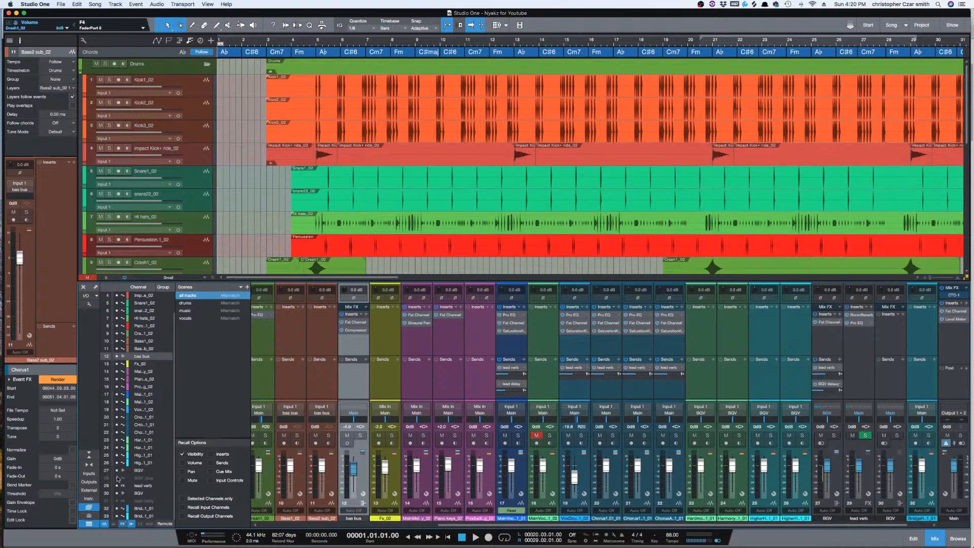
{"action": "left_click", "coordinate": [116, 478]}
{"action": "left_click", "coordinate": [117, 501]}
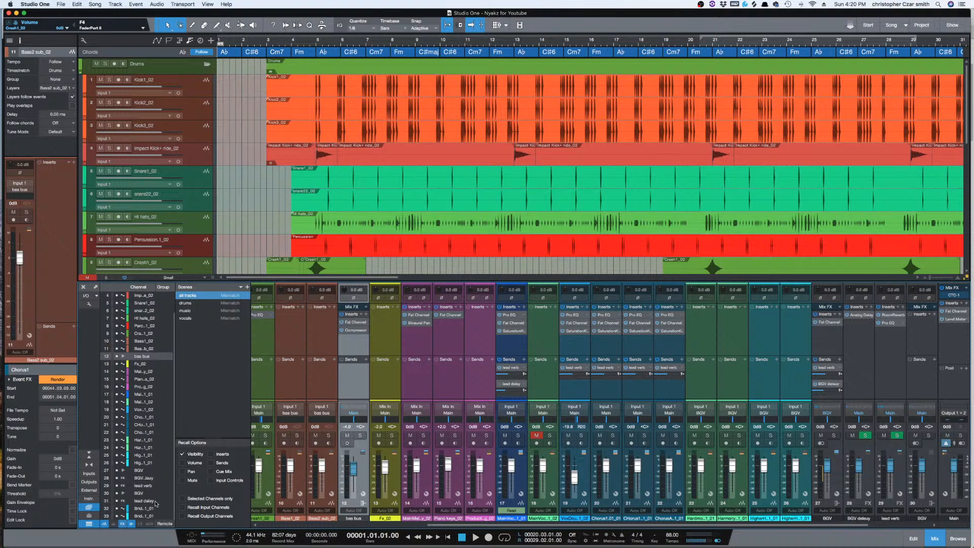
- Update the all tracks scene with the current channel visibility
{"action": "left_click", "coordinate": [203, 362]}
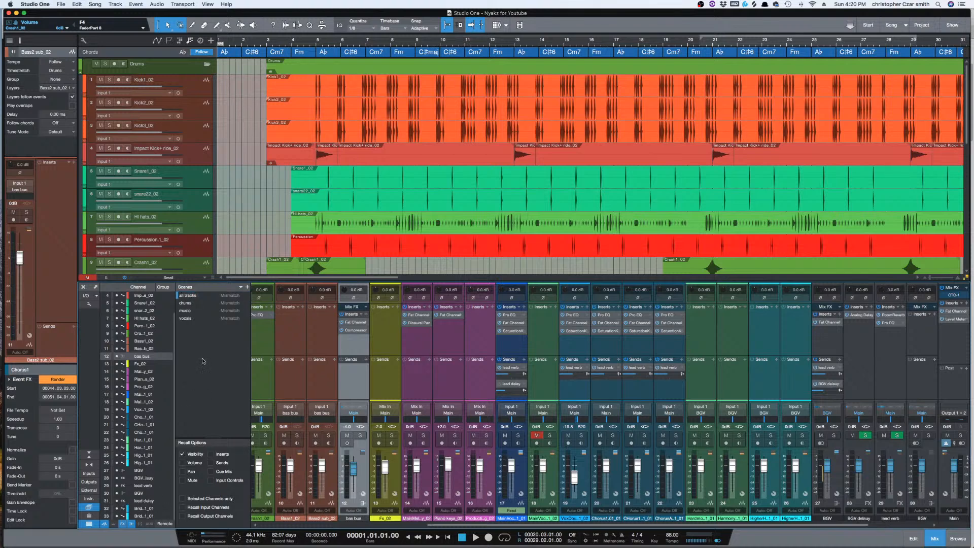
{"action": "left_click", "coordinate": [196, 296]}
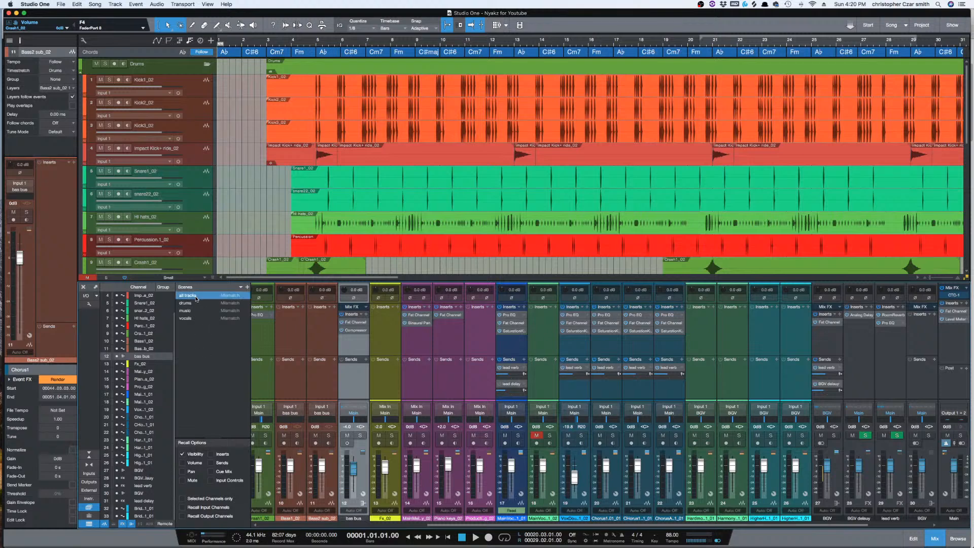
{"action": "right_click", "coordinate": [201, 298]}
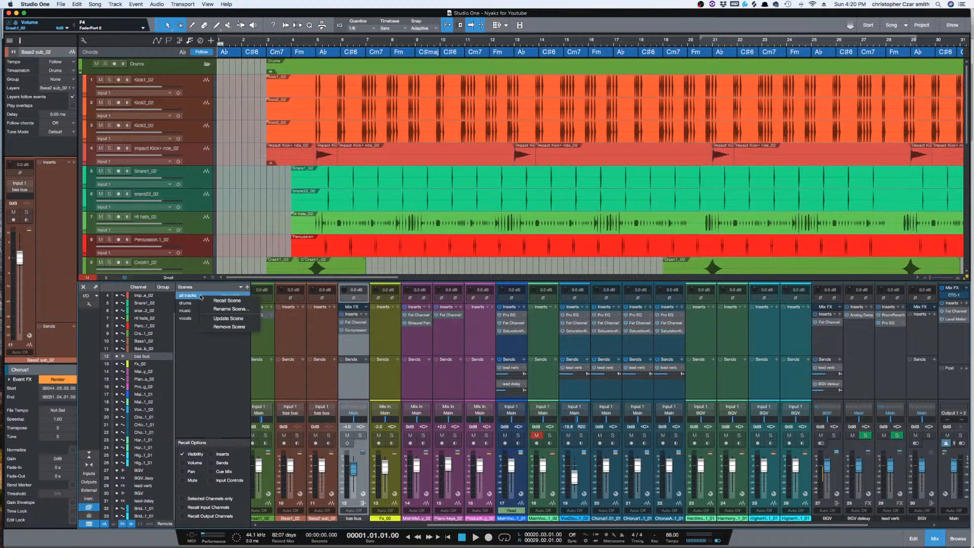
{"action": "left_click", "coordinate": [229, 319]}
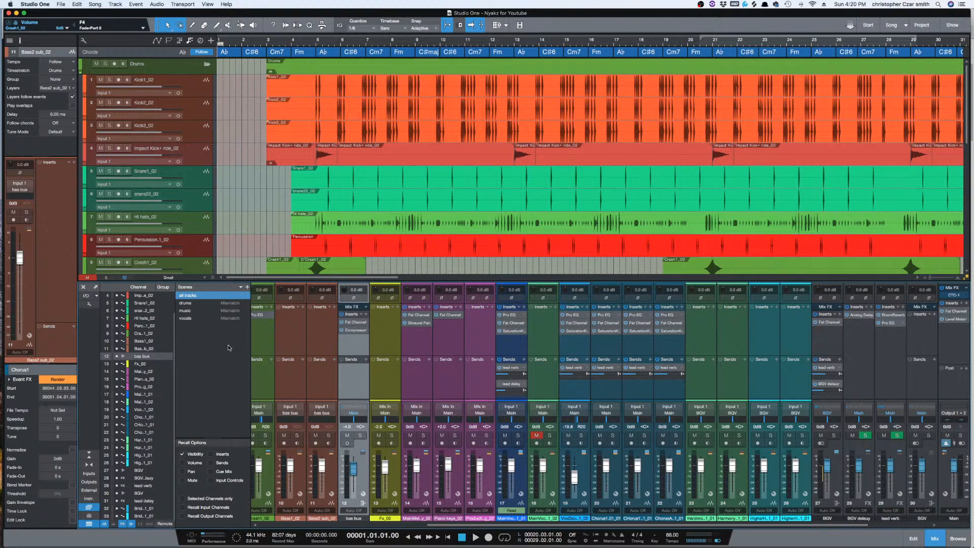
{"action": "left_click", "coordinate": [228, 347]}
{"action": "left_click", "coordinate": [215, 297]}
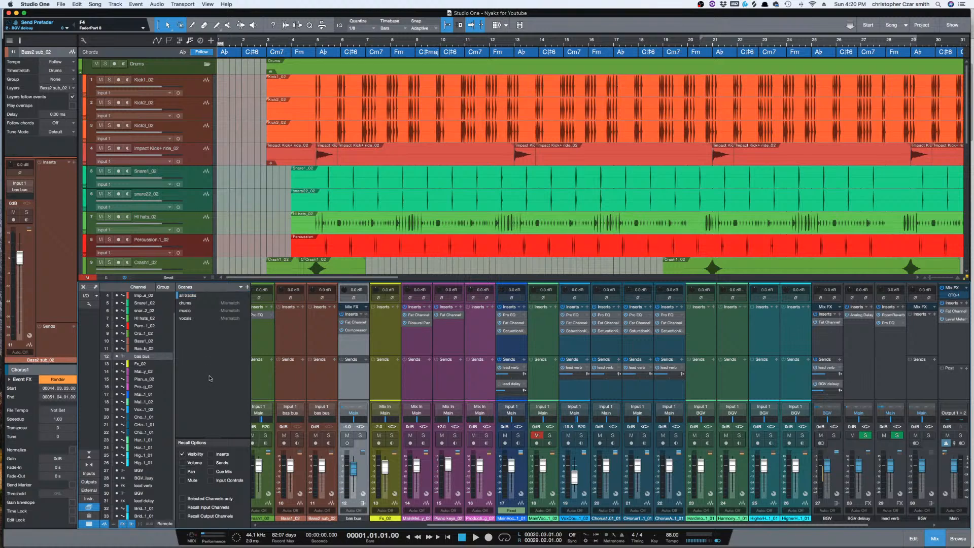
- Fit the whole song in view, play from bar 11 and set the bas bus fader to -2.0 dB
{"action": "key", "text": "w"}
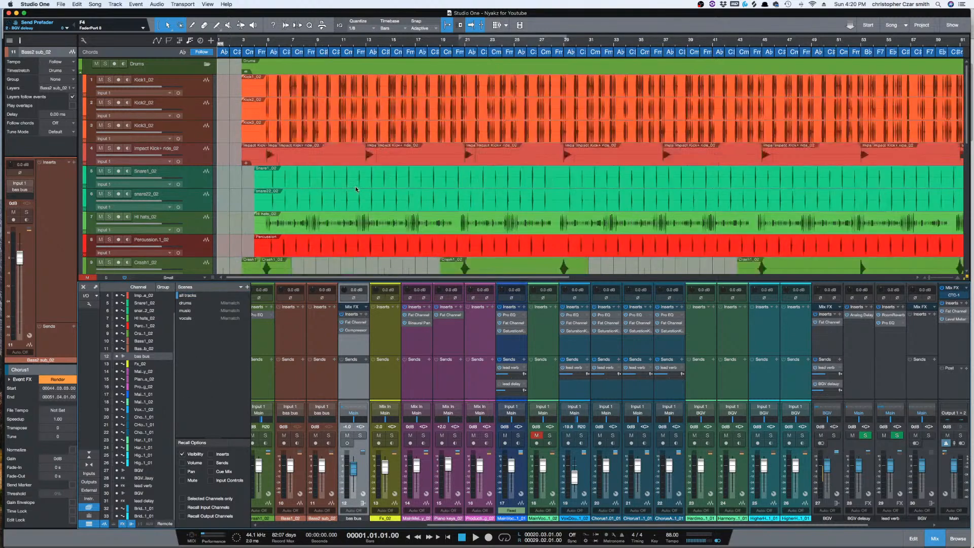
{"action": "key", "text": "z"}
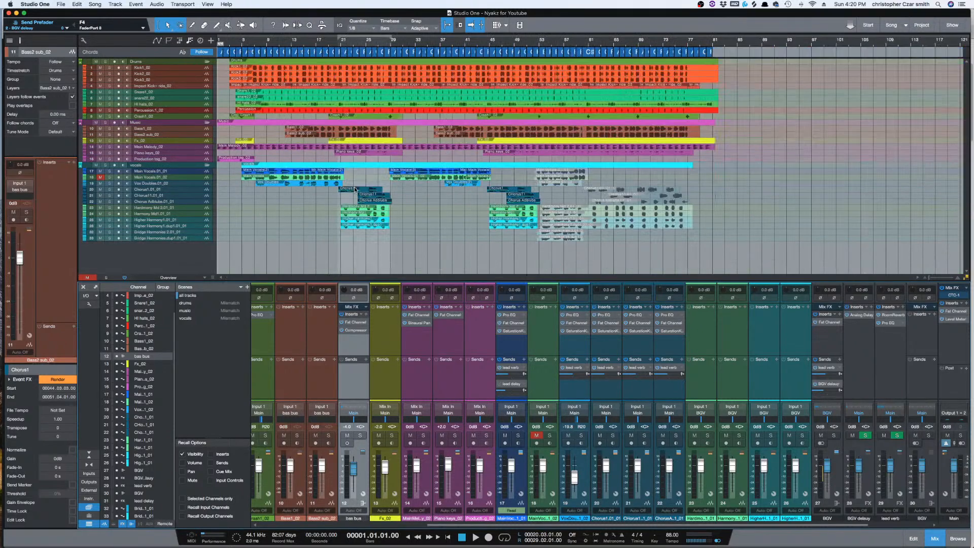
{"action": "left_click", "coordinate": [282, 136]}
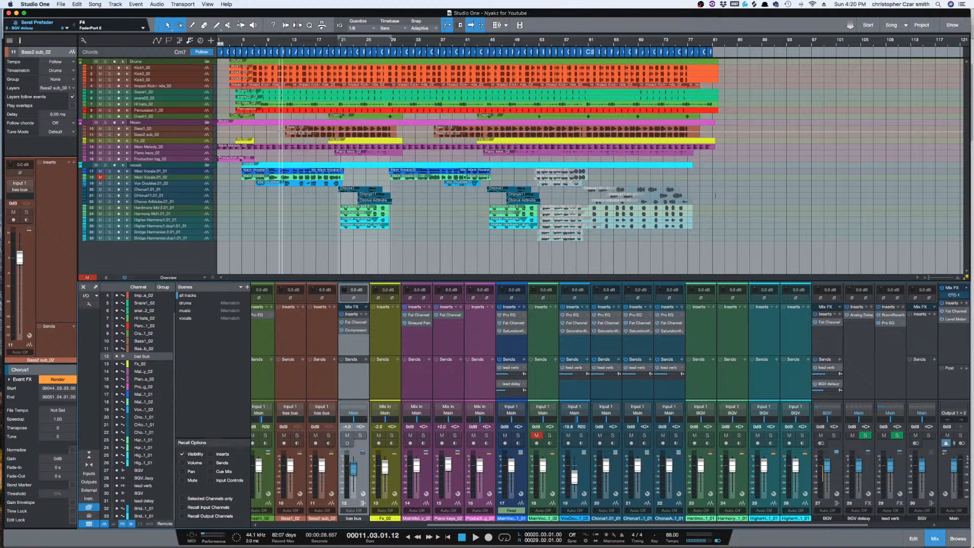
{"action": "key", "text": "space"}
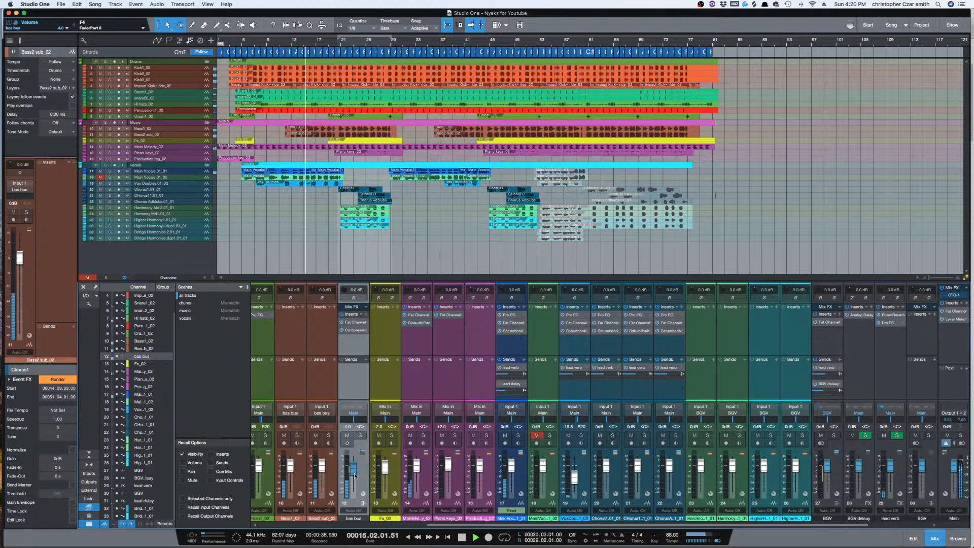
{"action": "left_click_drag", "start_coordinate": [354, 474], "coordinate": [355, 472]}
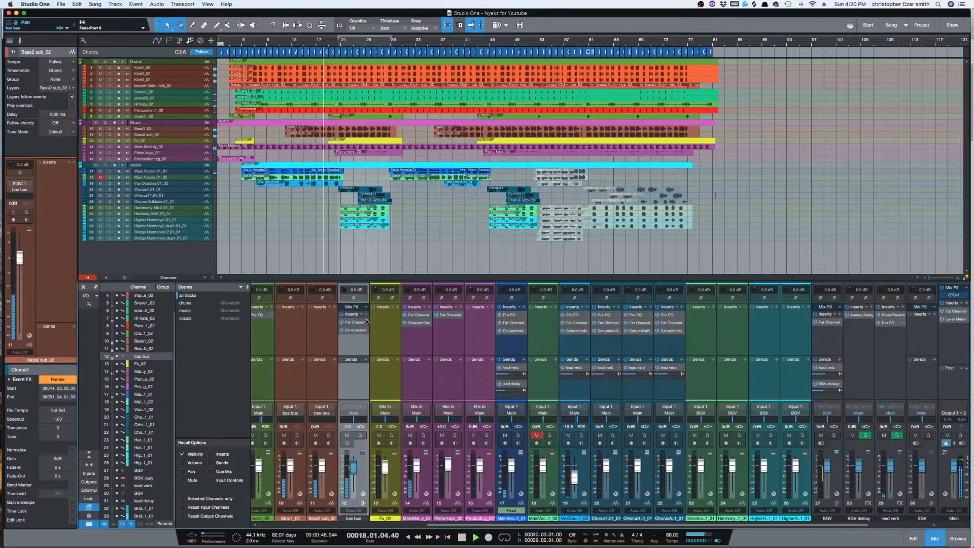
{"action": "key", "text": "space"}
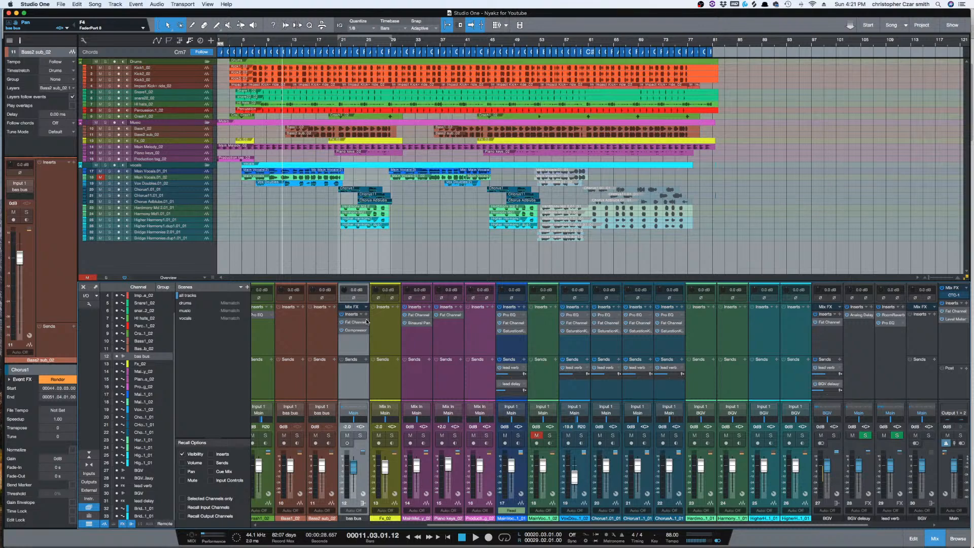
- Play the song from bar 11 and compare the mix with all inserts bypassed and reactivated
{"action": "key", "text": "comma"}
{"action": "key", "text": "space"}
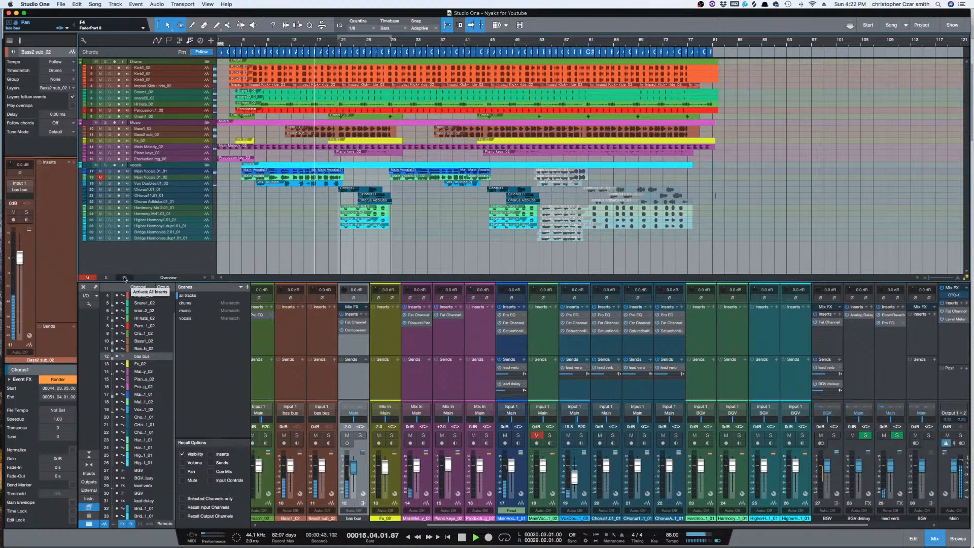
{"action": "left_click", "coordinate": [124, 279]}
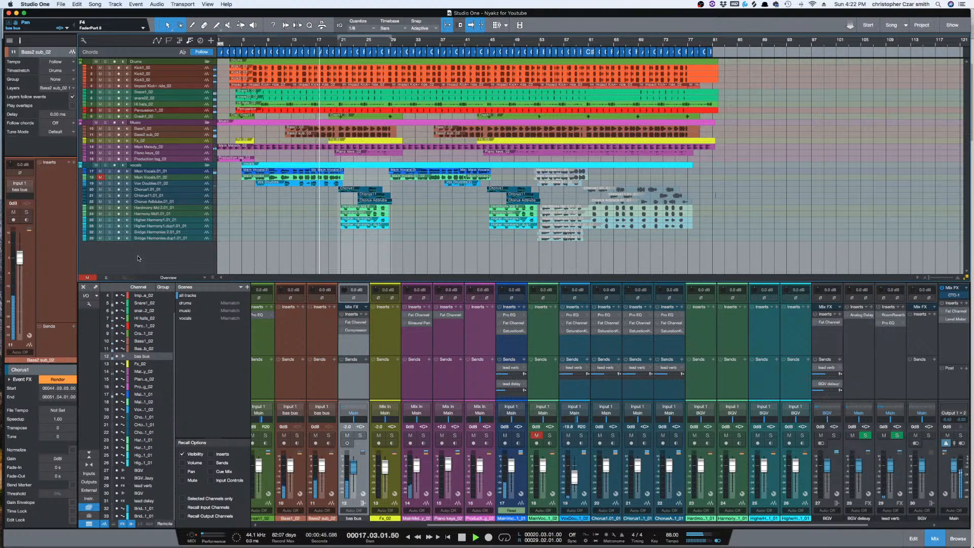
{"action": "left_click", "coordinate": [125, 279]}
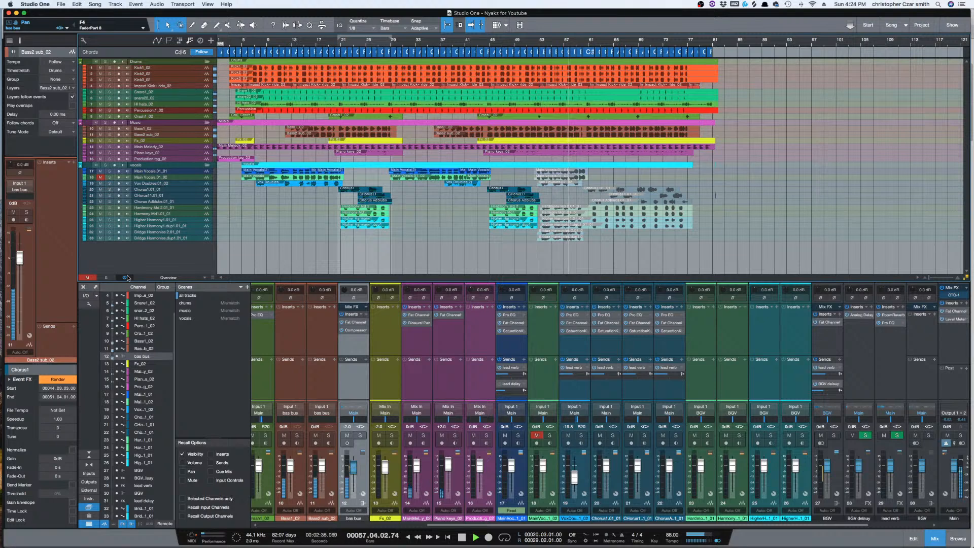
{"action": "key", "text": "space"}
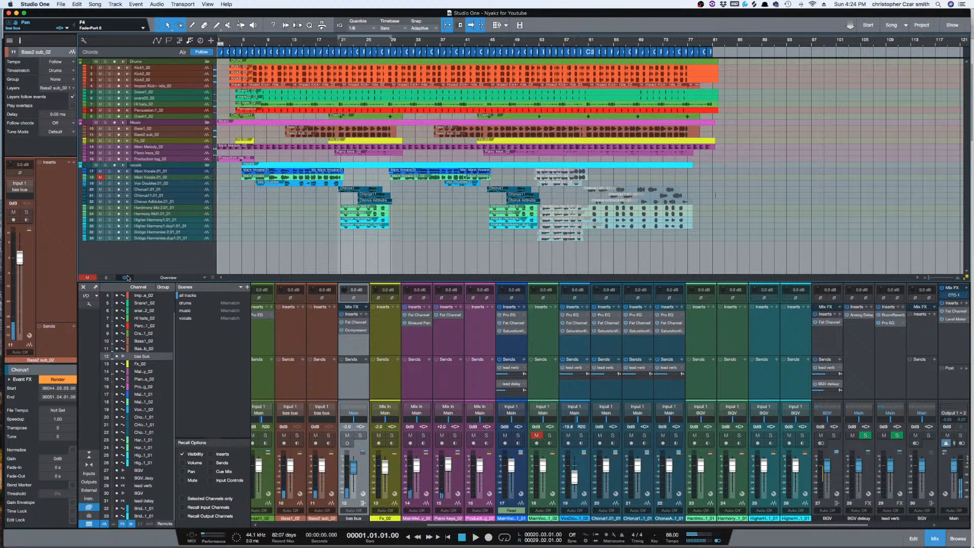